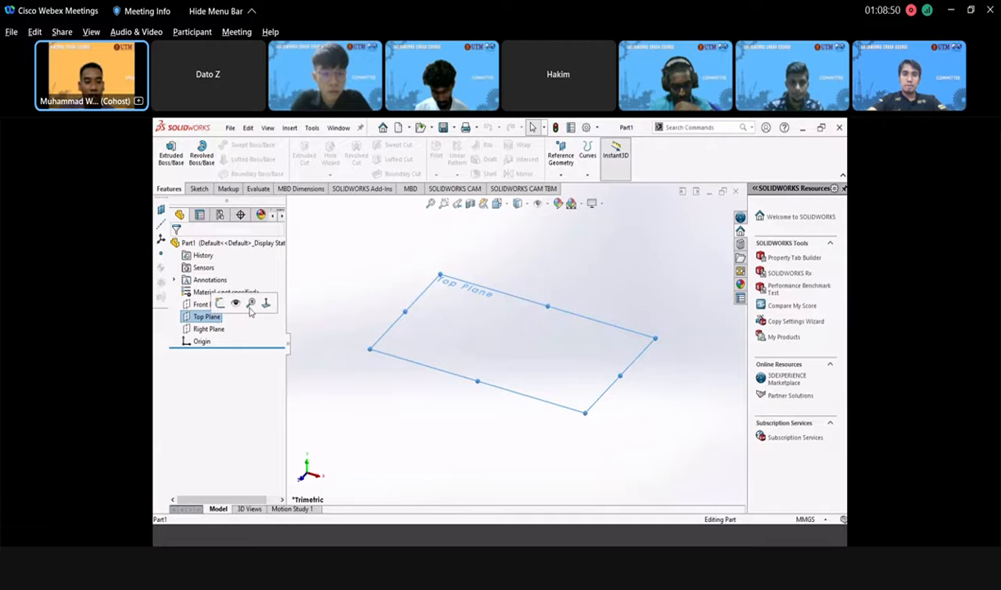
- Draw a center rectangle at the origin in a Top Plane sketch
left_click(219, 303)
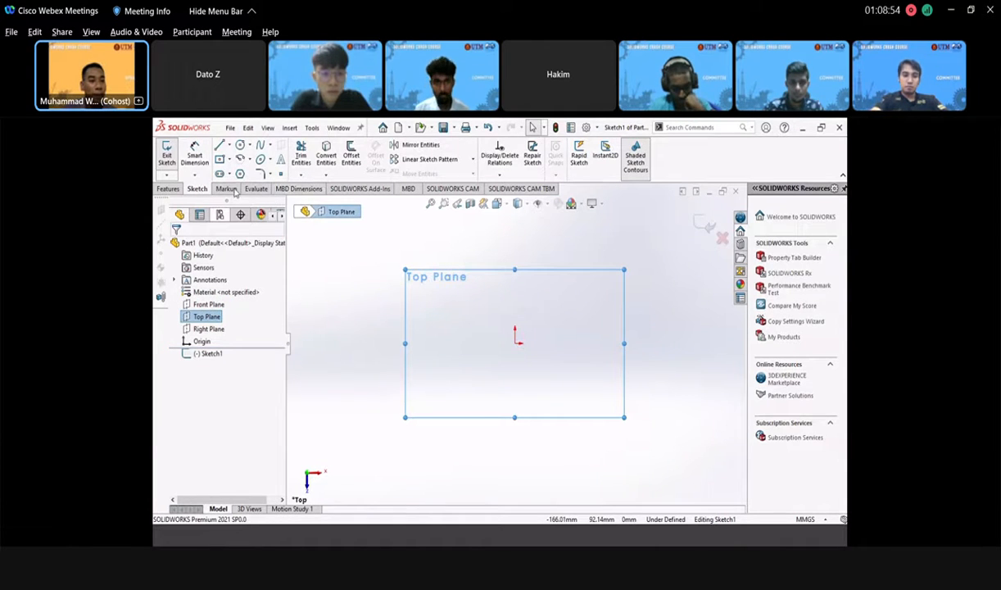
left_click(515, 344)
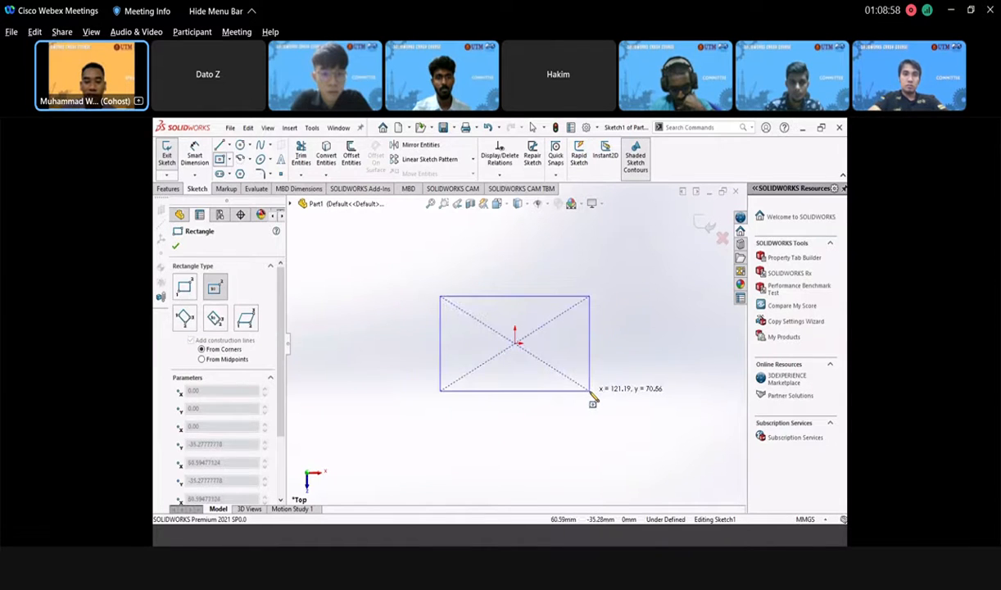
left_click(589, 391)
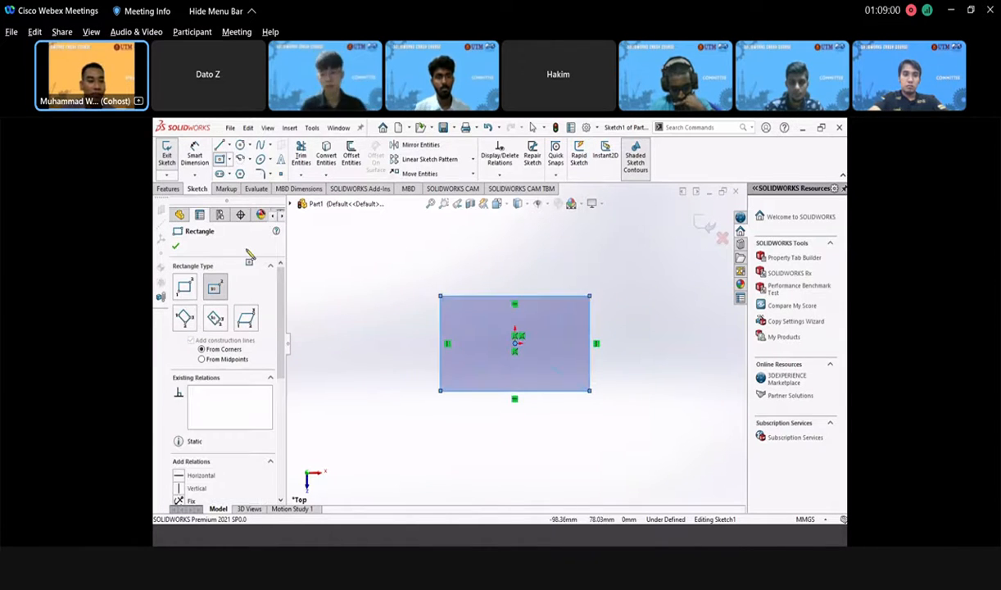
left_click(177, 248)
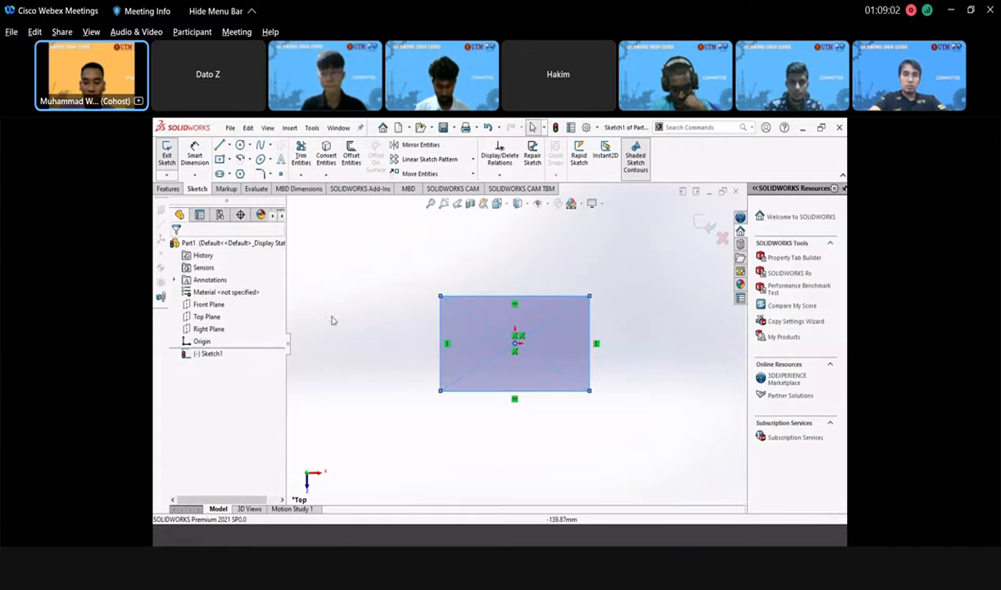
- Dimension the rectangle's top edge to 120 and left edge to 60, then exit the sketch
left_click(197, 156)
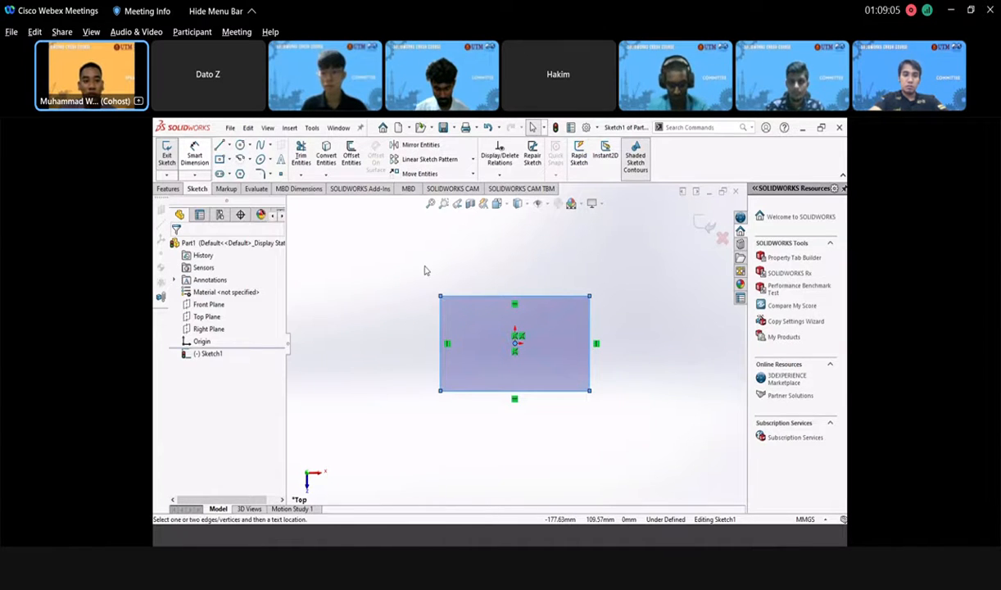
left_click(496, 297)
left_click(516, 277)
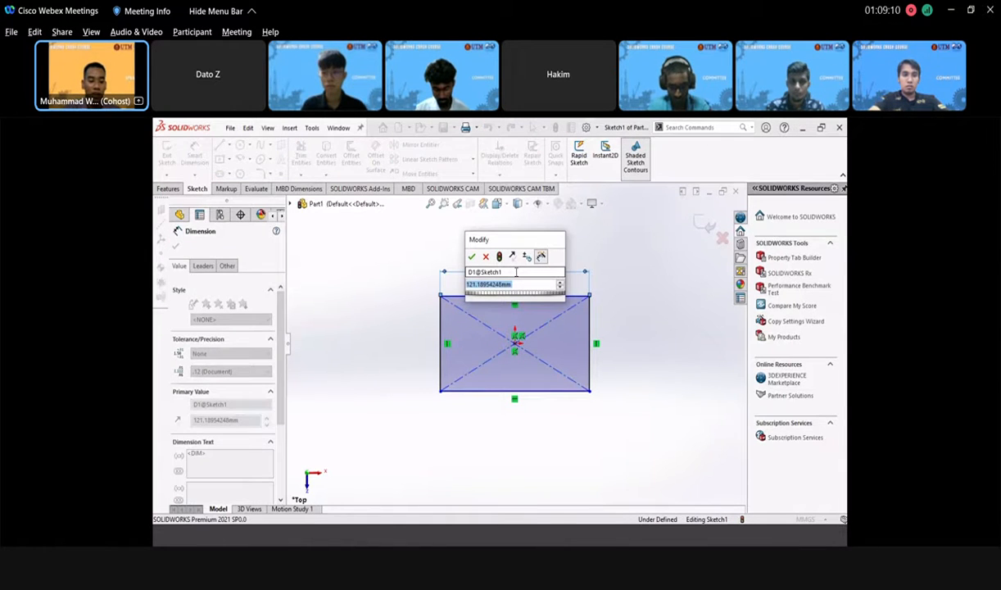
type("1")
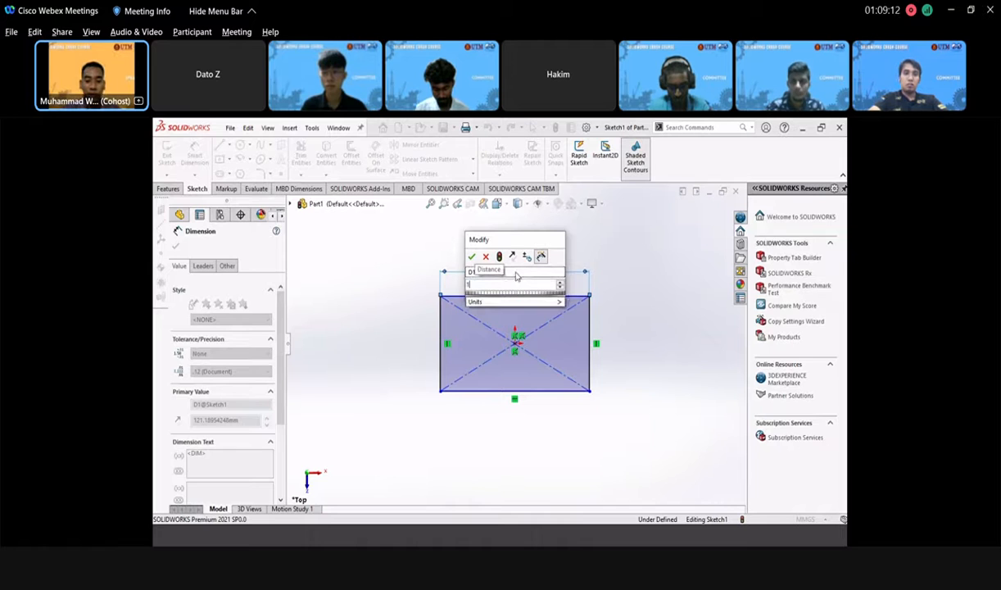
type("20")
key("Return")
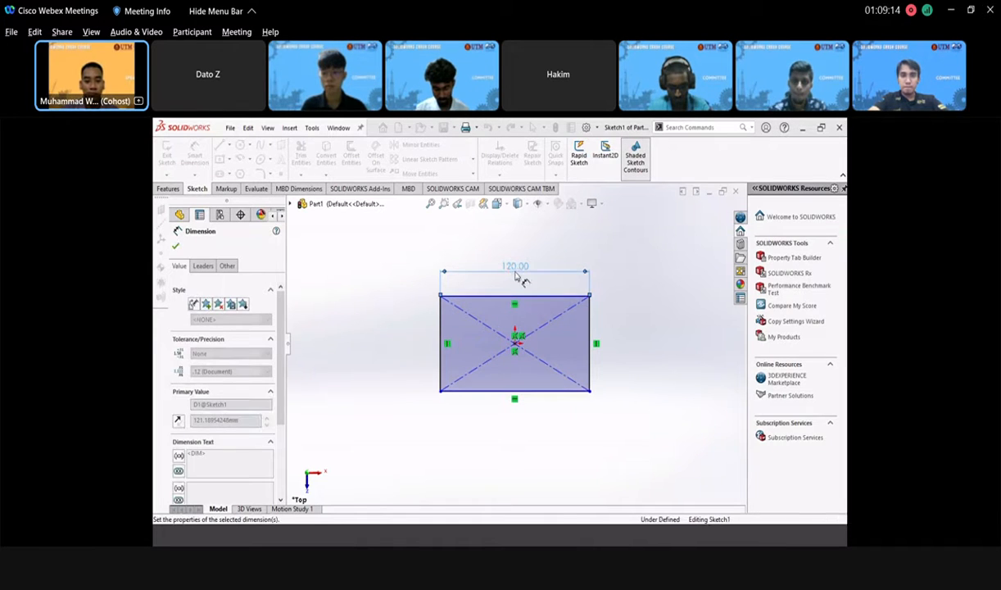
left_click(440, 343)
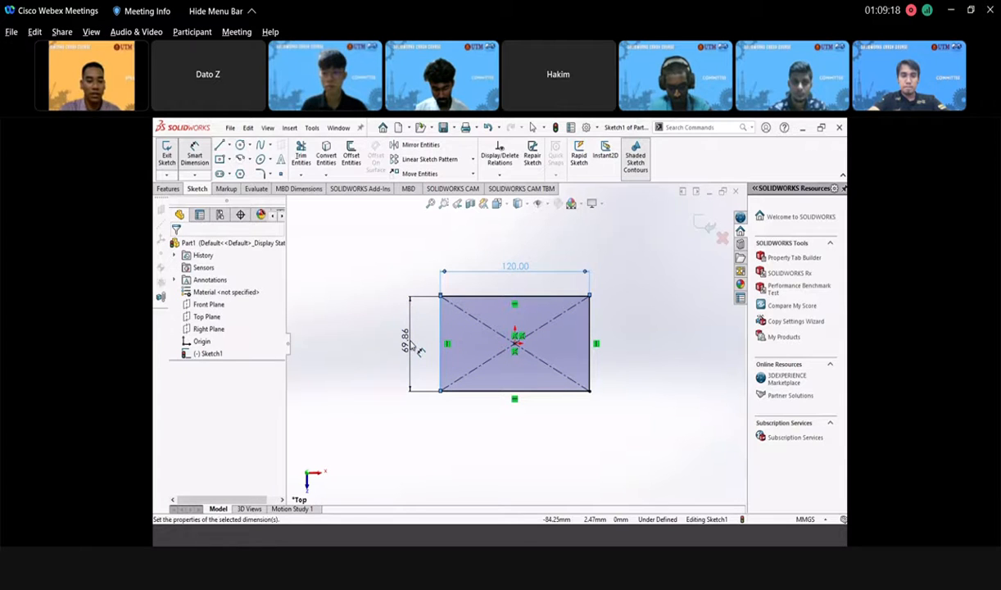
left_click(413, 345)
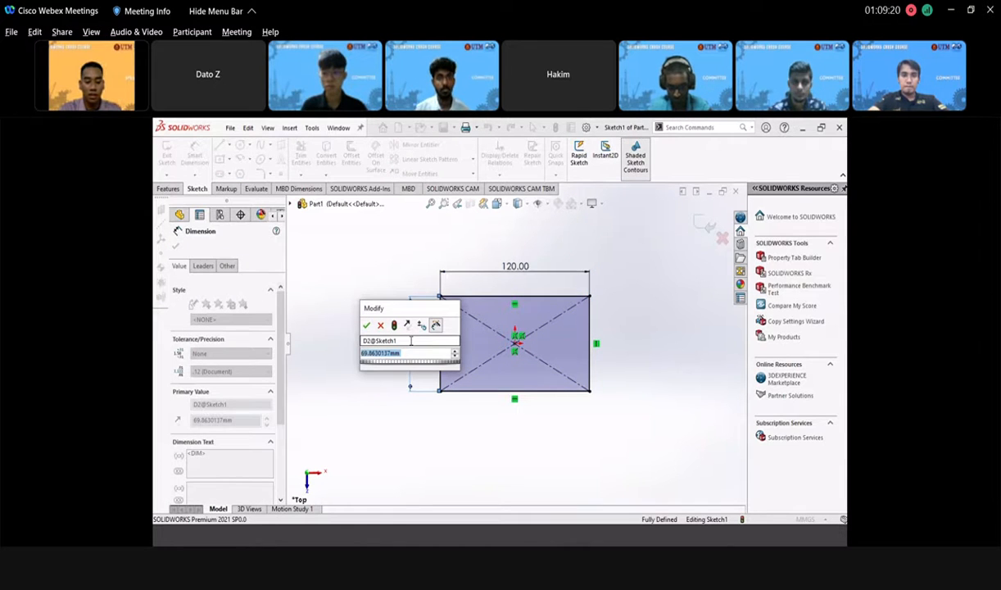
type("60")
key("Return")
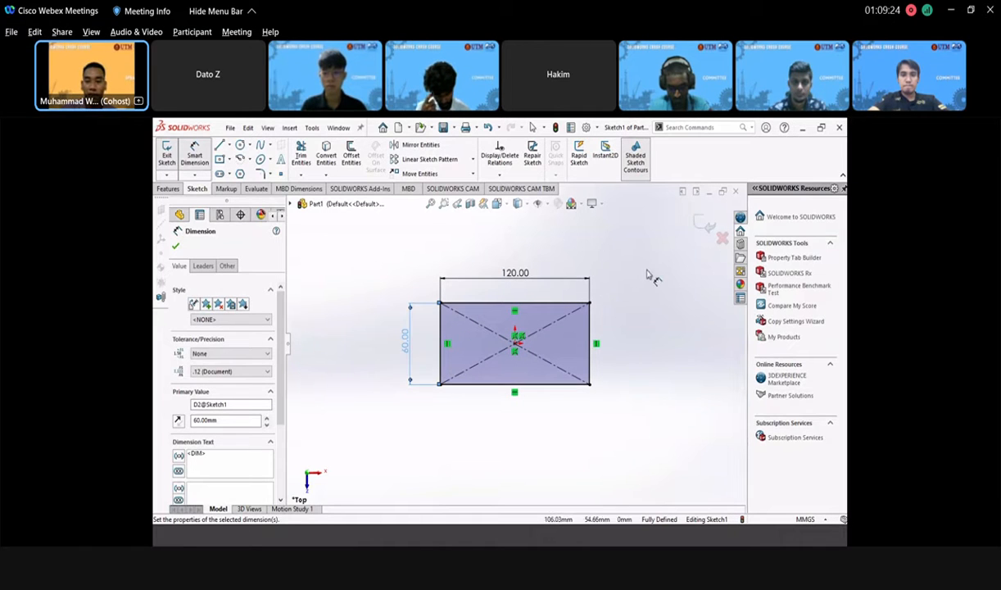
left_click(704, 224)
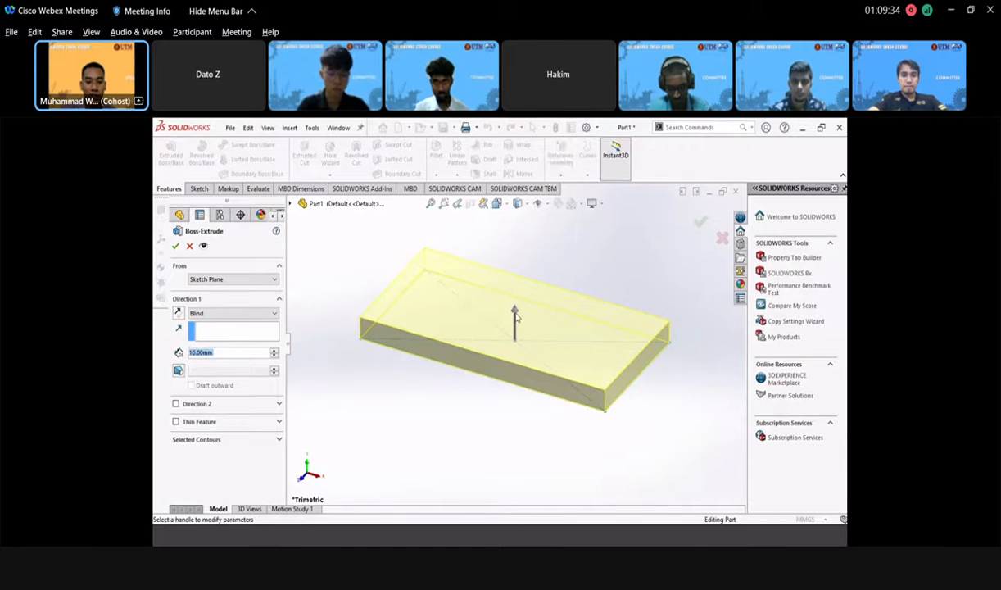
- Extrude the rectangle to a 50 mm Blind depth and confirm the box
scroll(541, 358, "up", 3)
scroll(532, 295, "down", 1)
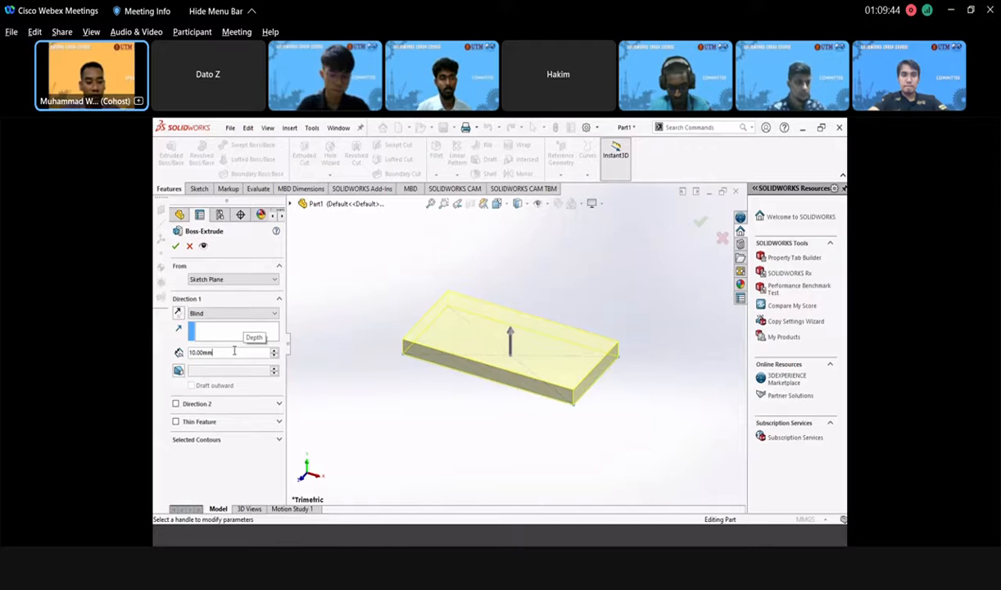
double_click(230, 355)
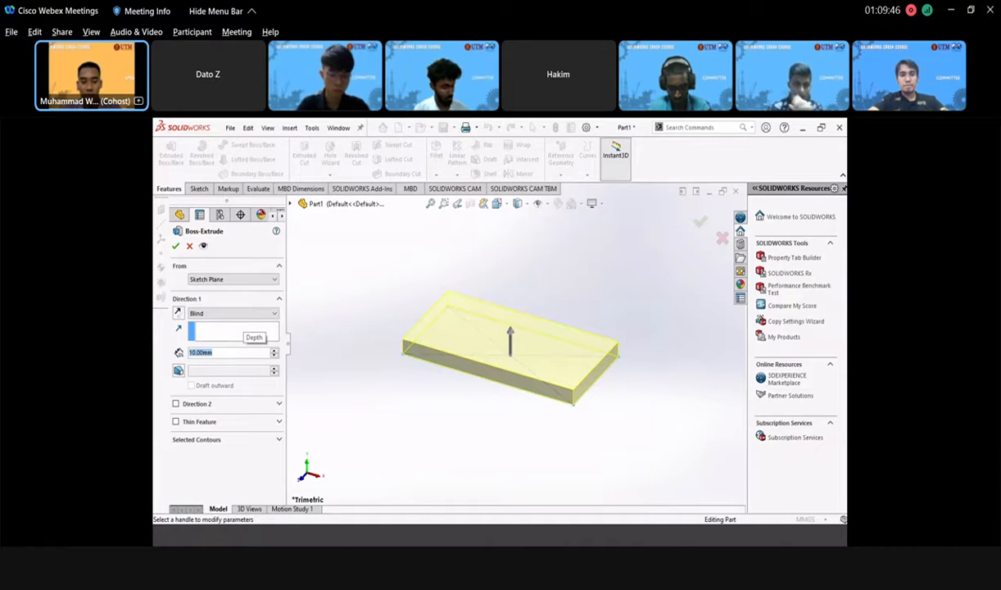
type("50")
key("Return")
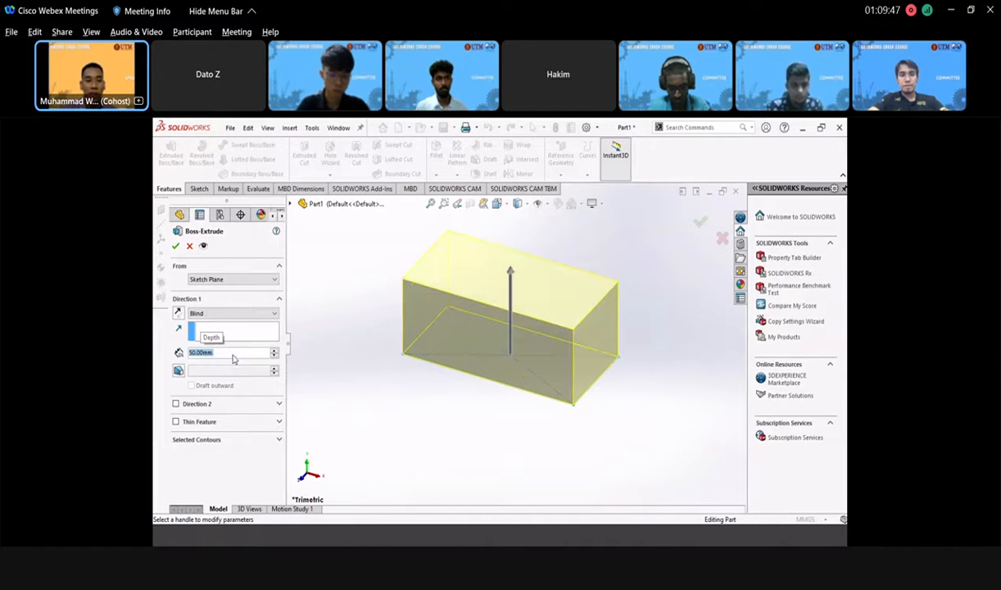
left_click(175, 246)
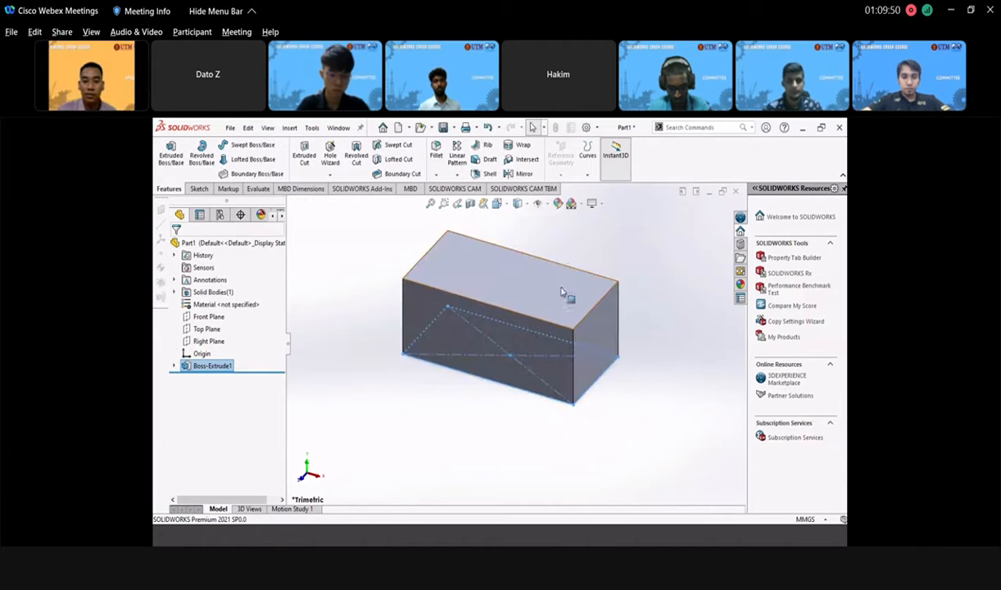
scroll(527, 280, "up", 3)
scroll(527, 282, "down", 3)
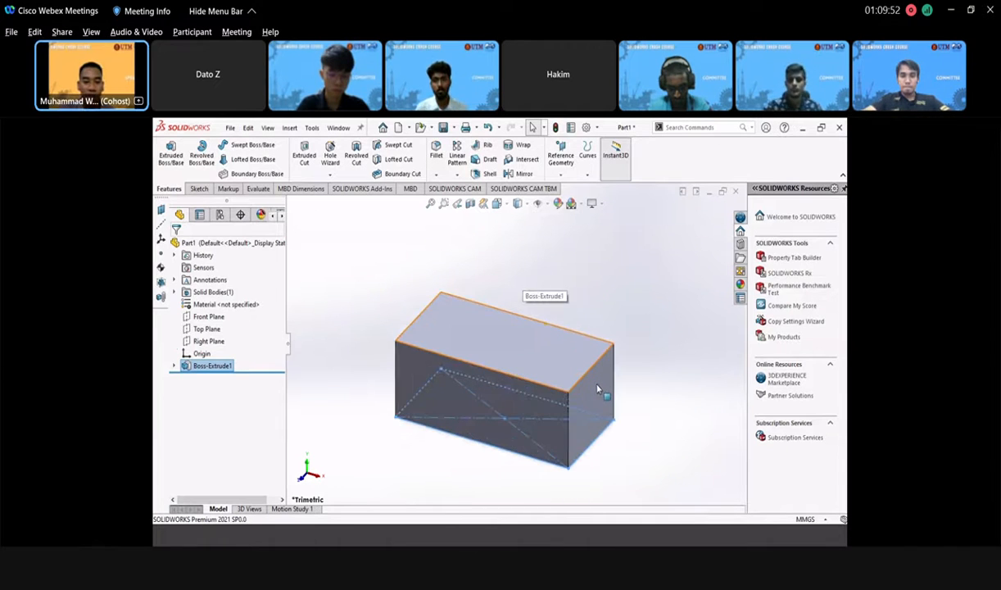
left_click(624, 408)
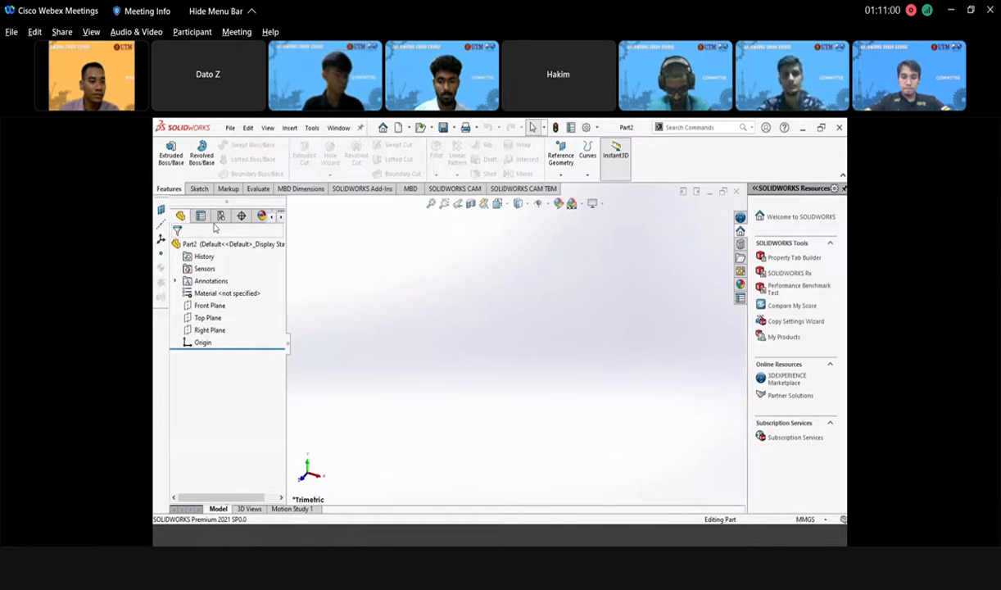
- In a Front Plane sketch, draw a horizontal line running right from the origin
left_click(208, 309)
left_click(215, 291)
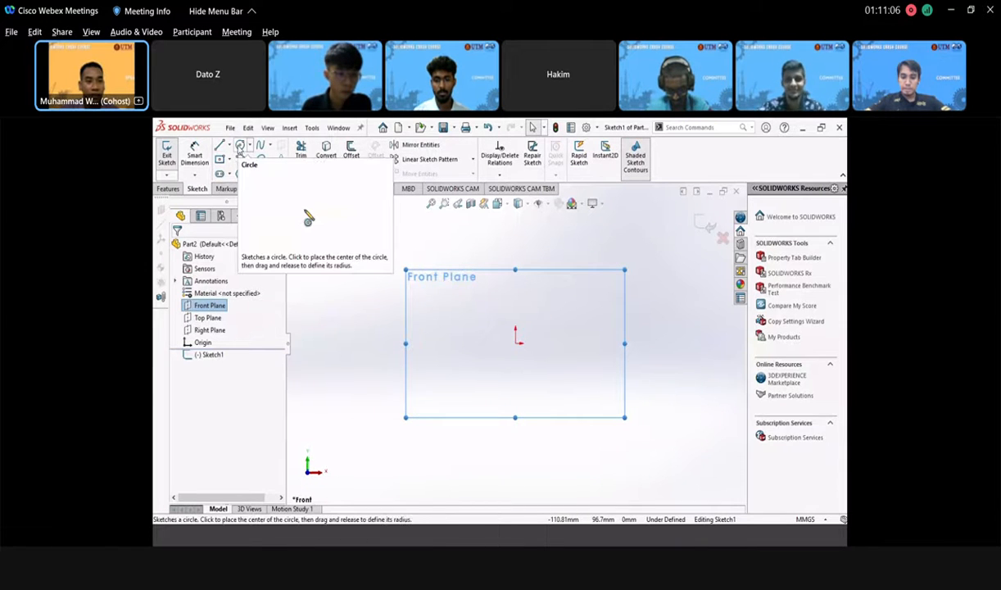
key("l")
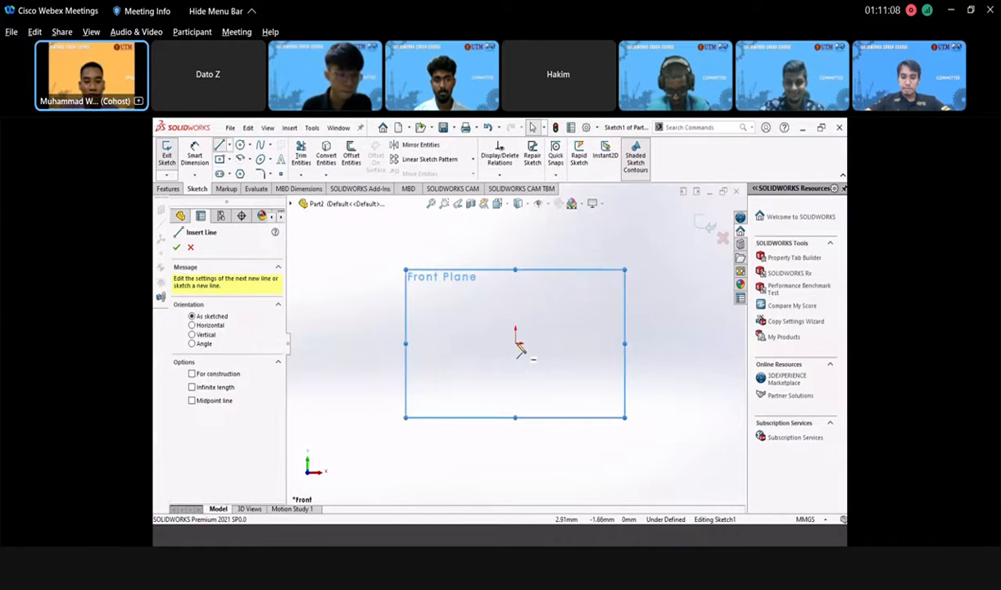
left_click(515, 343)
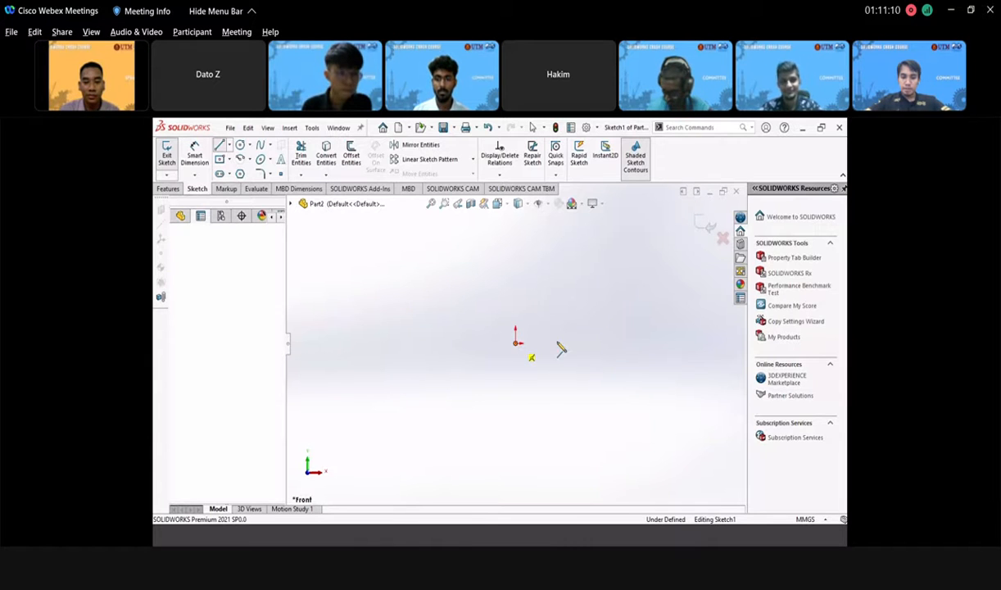
left_click(590, 347)
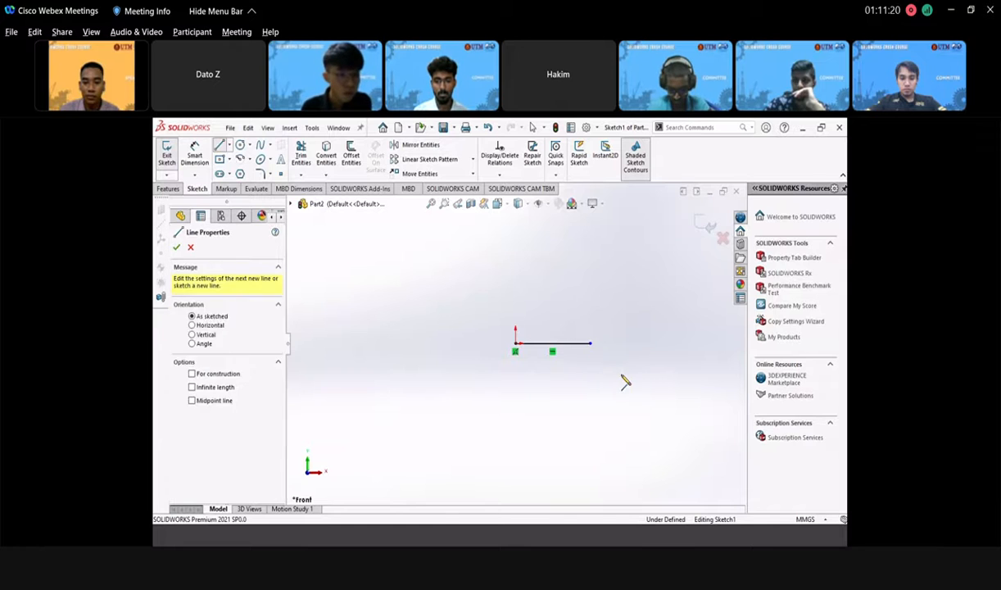
key("Escape")
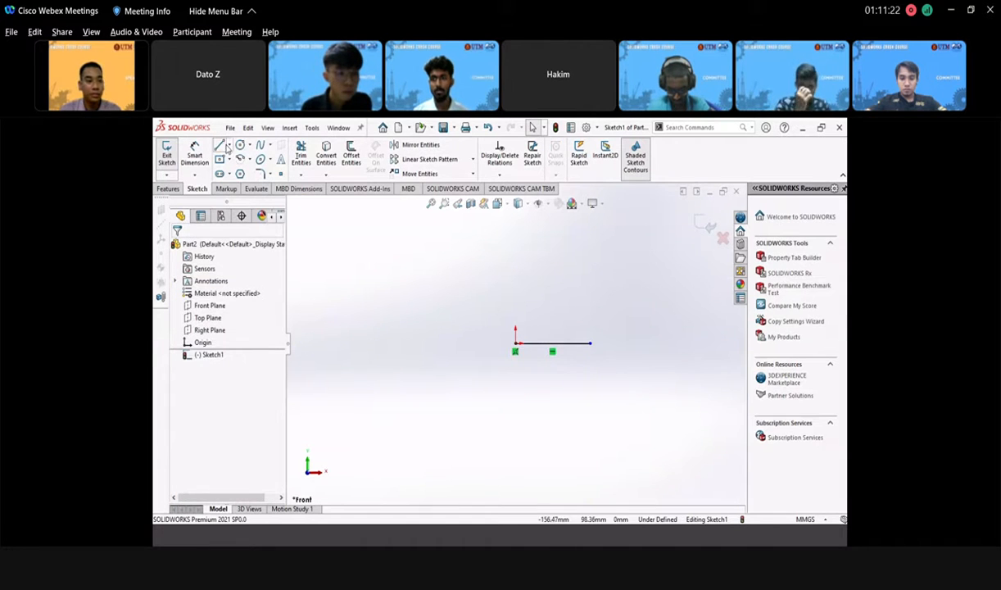
- Add a slanted line down from its end, then a tangent arc, and exit the sketch
left_click(221, 145)
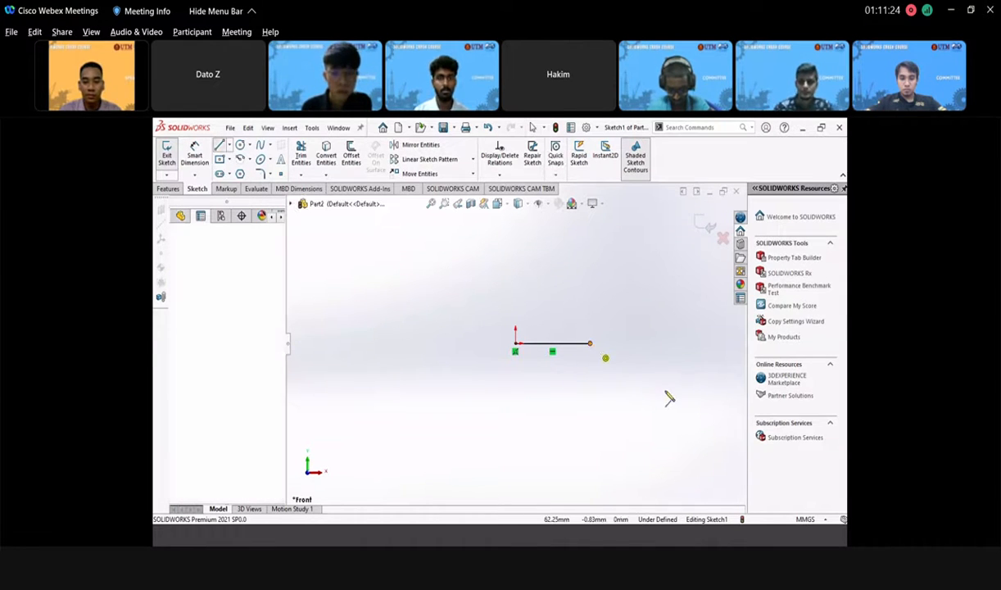
left_click(590, 343)
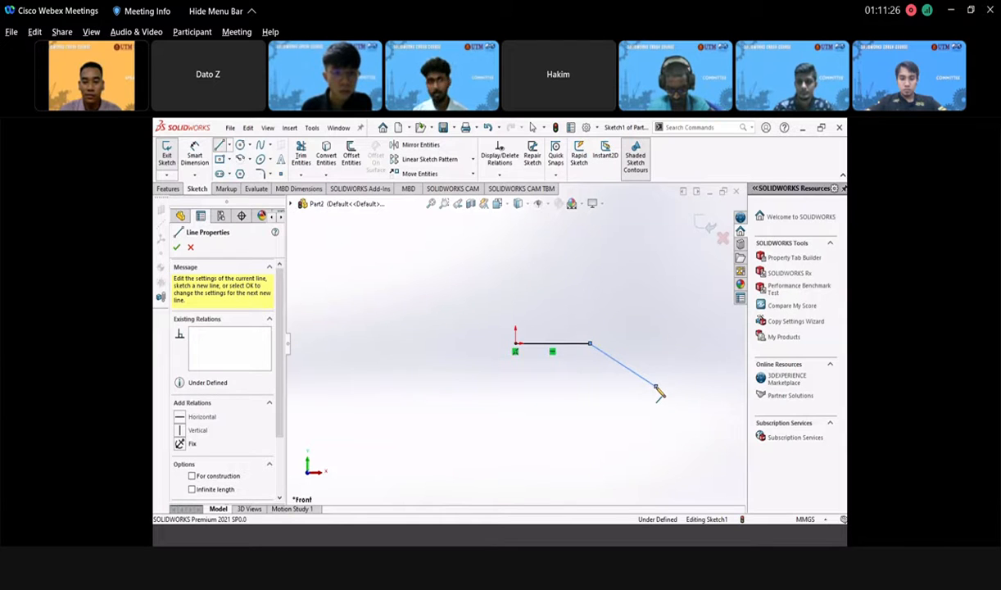
left_click(655, 386)
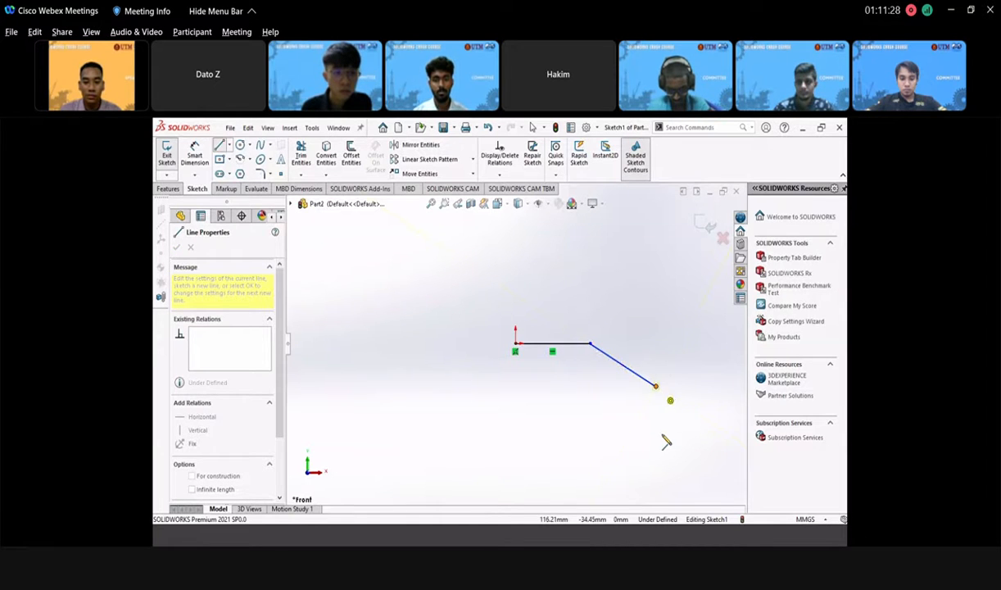
key("a")
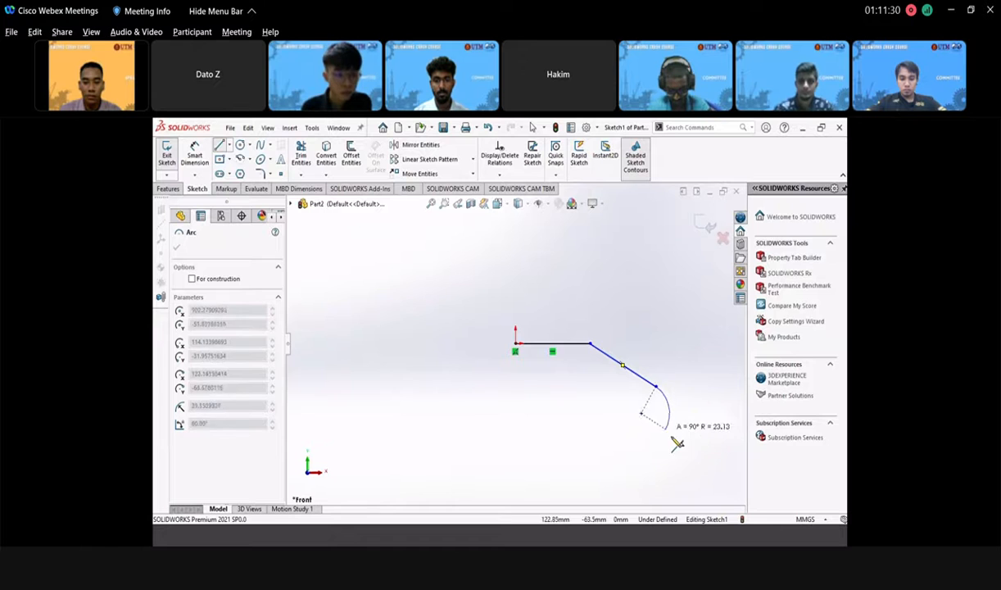
left_click(677, 437)
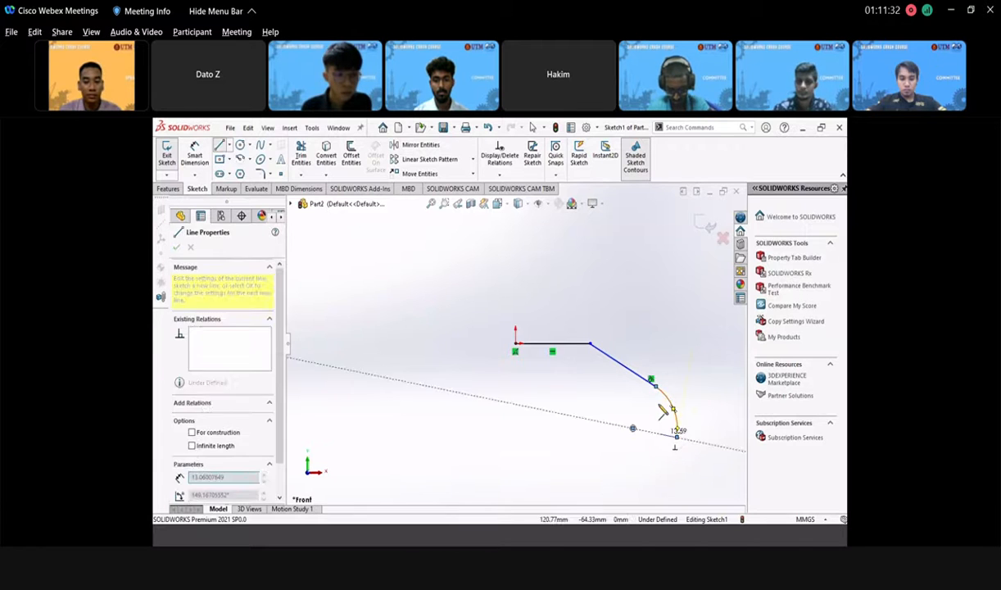
key("Escape")
key("Escape")
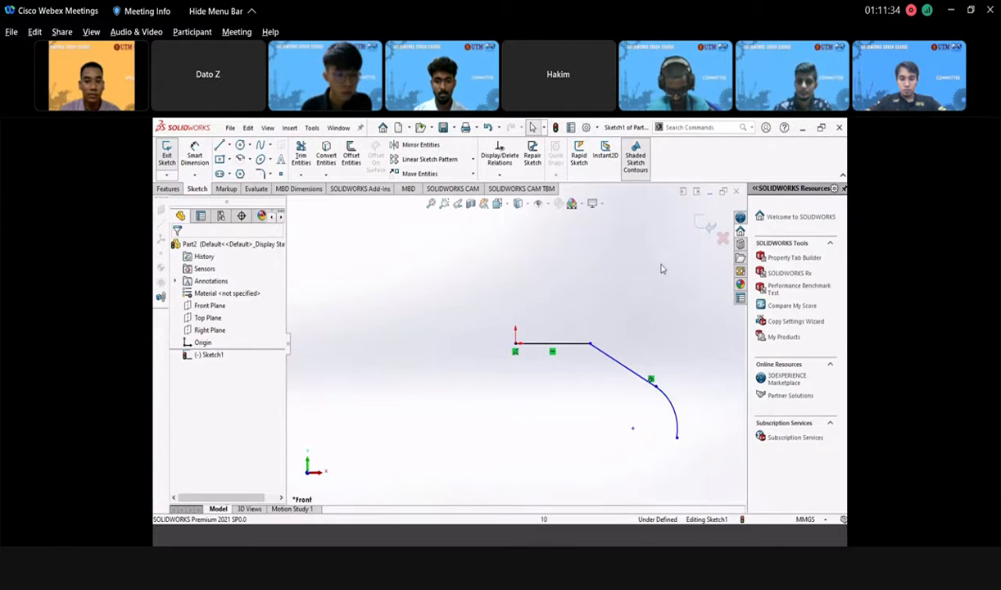
left_click(702, 229)
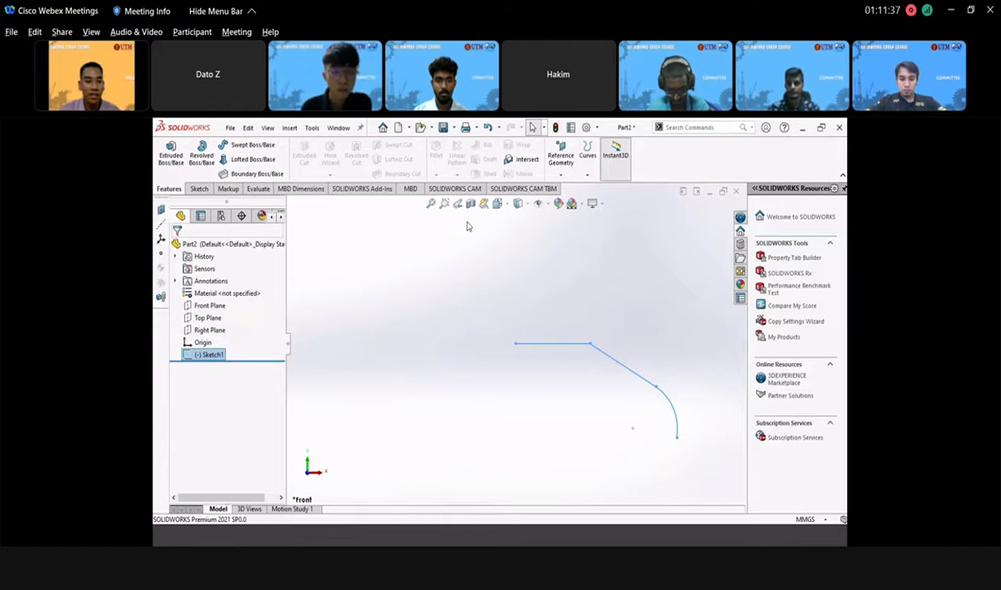
- Draw a circle centred on the origin in a Right Plane sketch
left_click(211, 331)
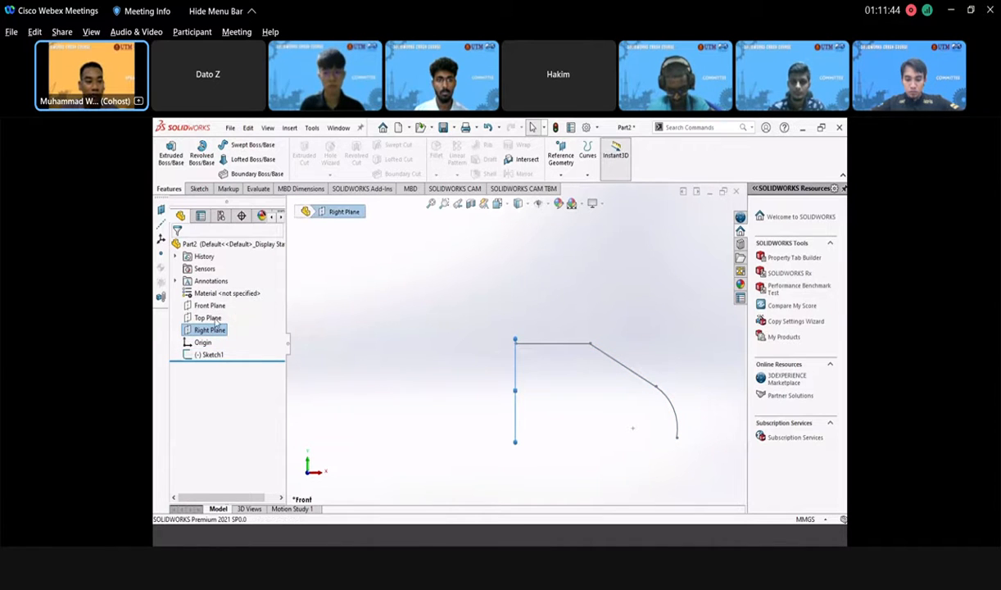
left_click(199, 189)
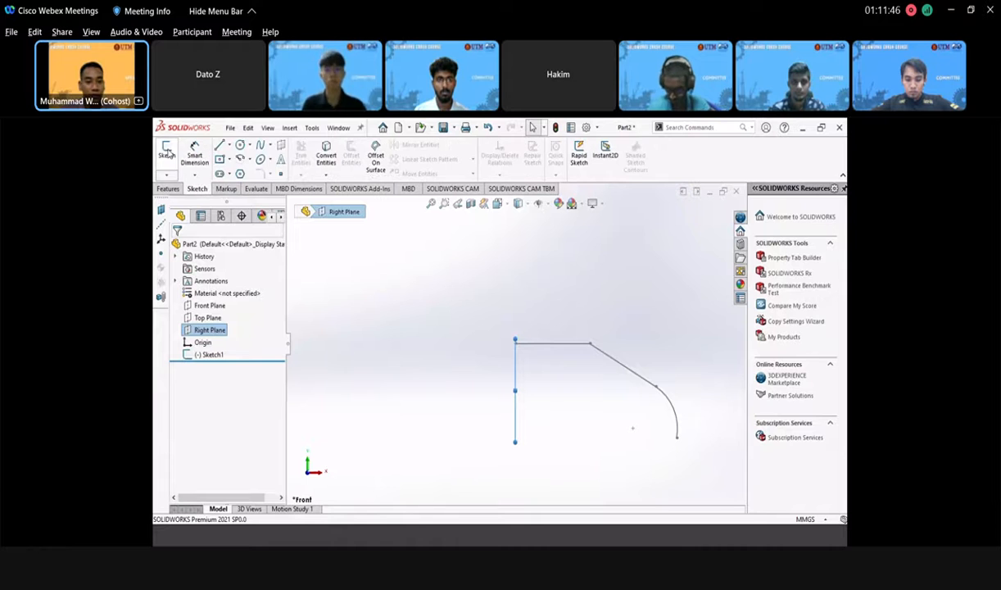
left_click(167, 154)
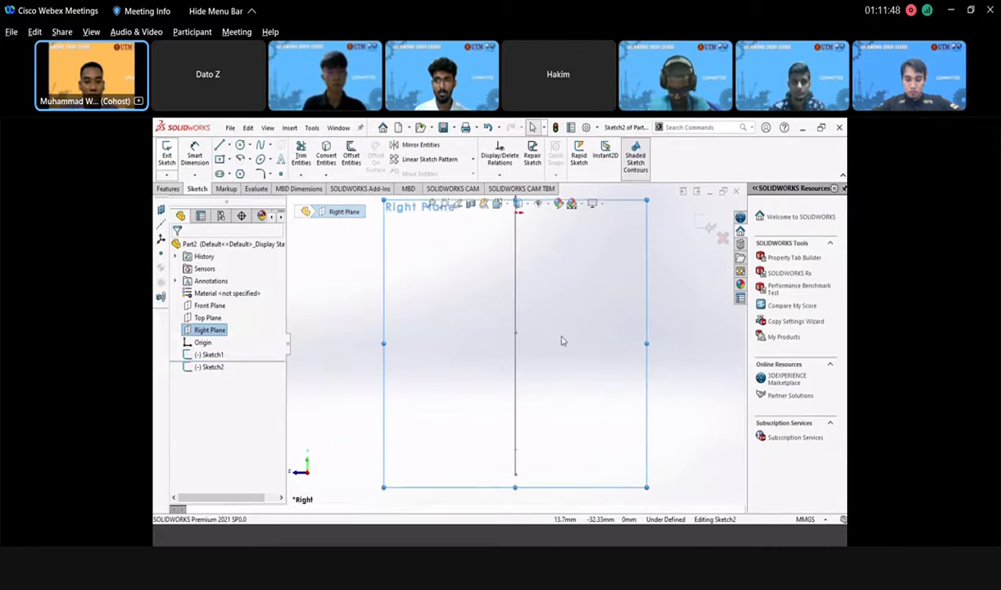
left_click(241, 144)
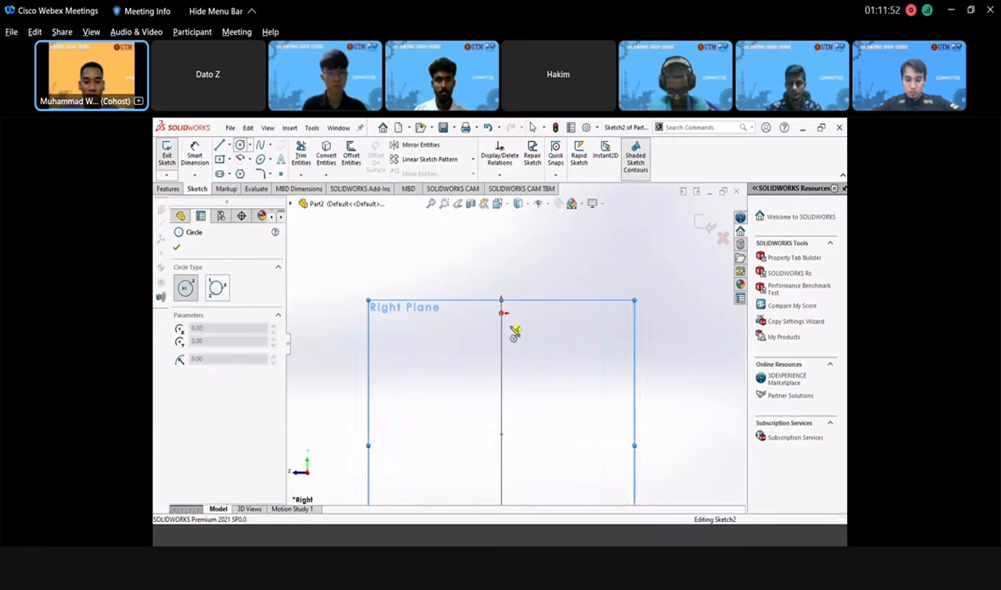
left_click(501, 313)
left_click(534, 354)
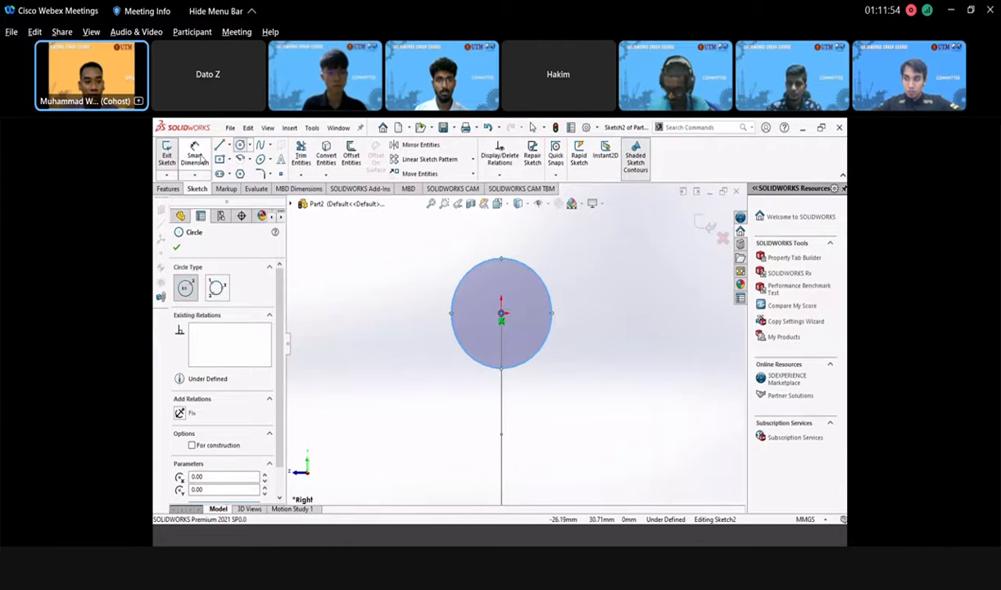
key("Escape")
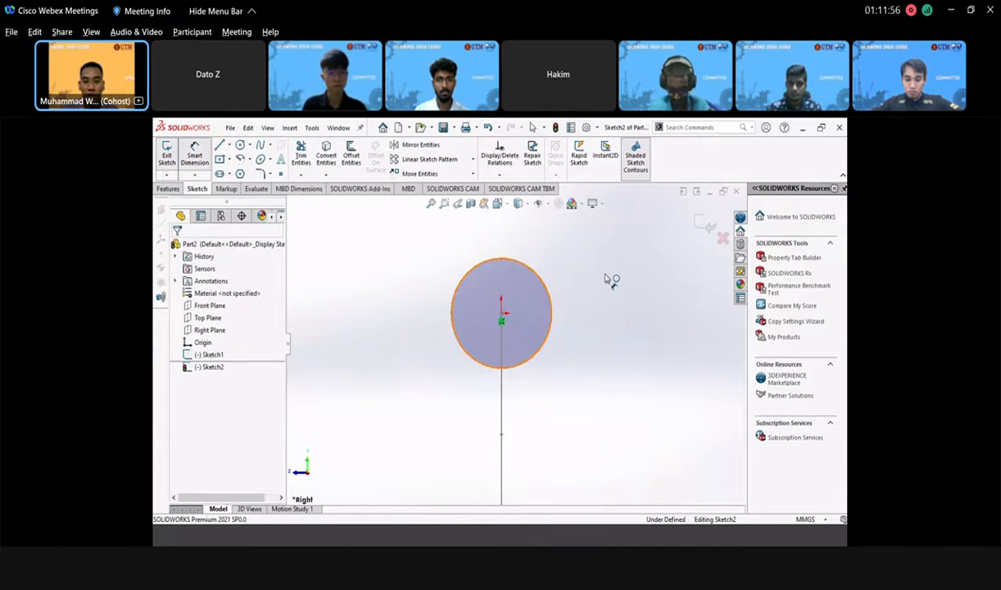
- Dimension the circle to a 30 mm diameter and exit the sketch
left_click(538, 275)
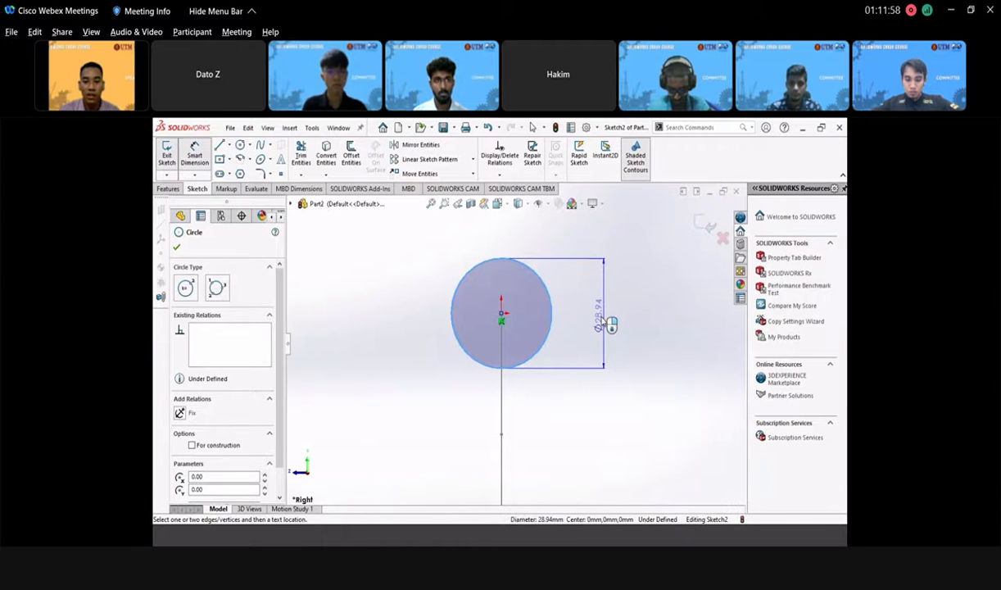
left_click(601, 321)
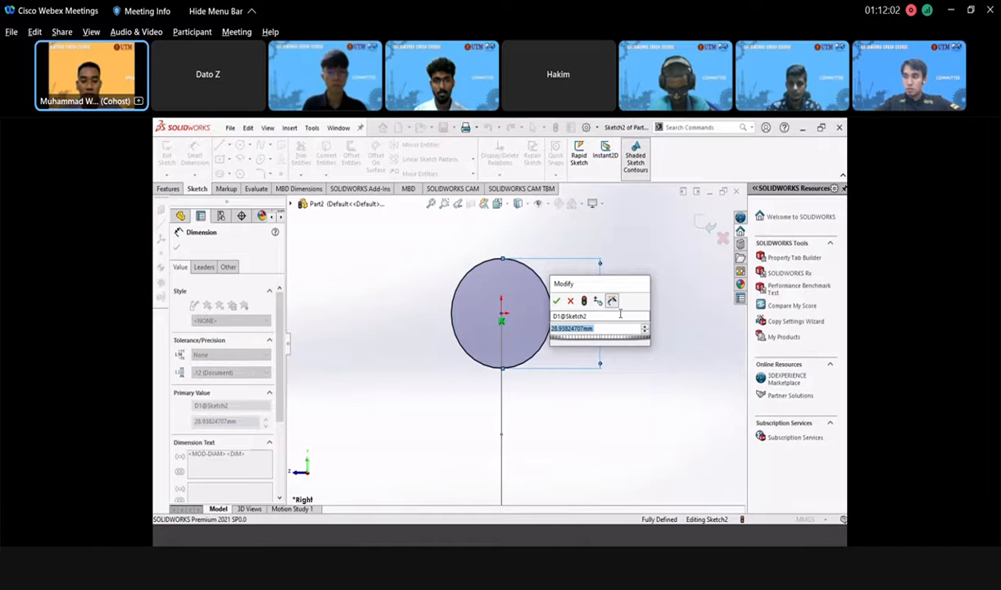
type("30")
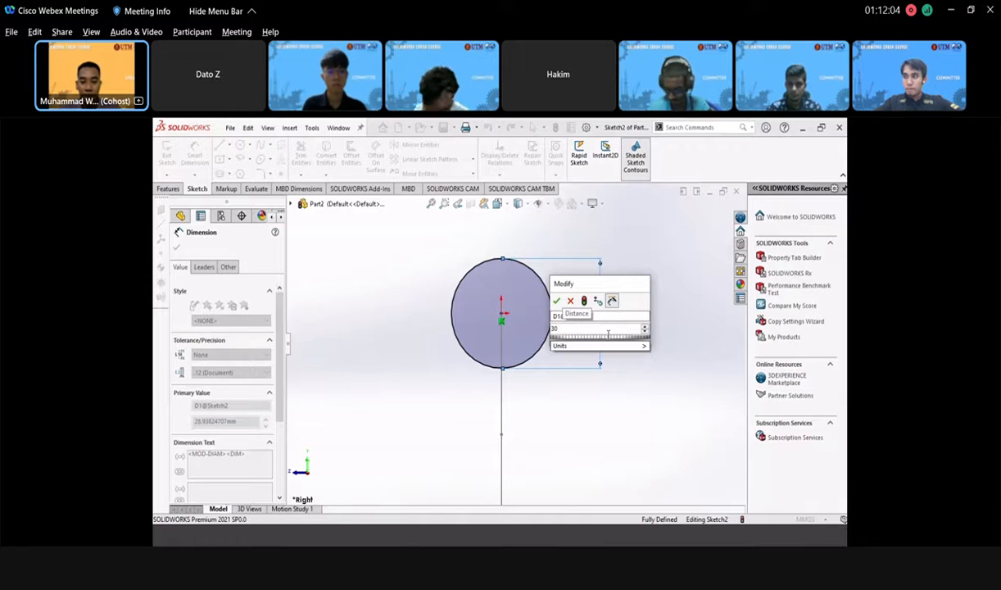
key("Return")
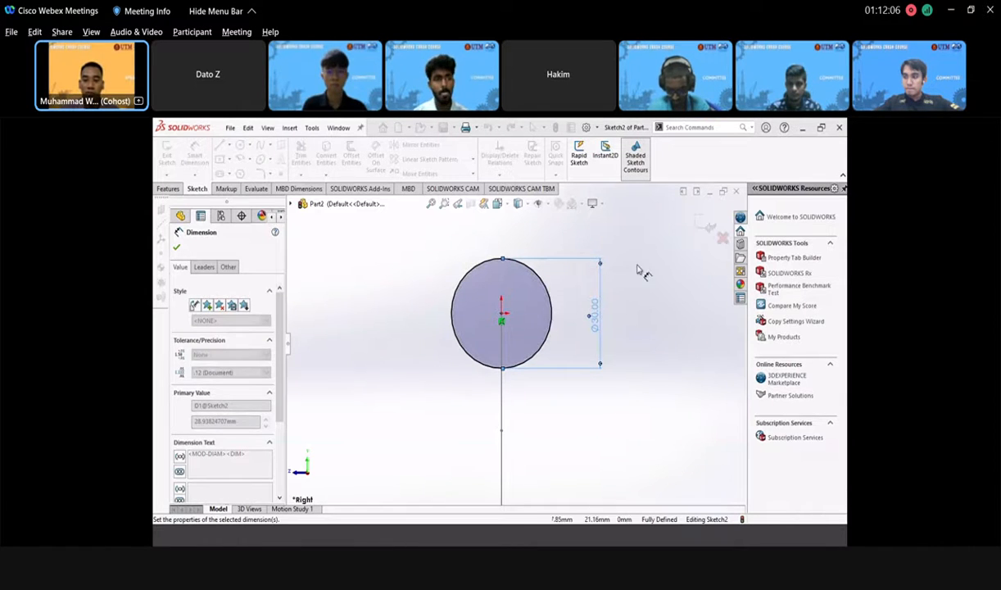
left_click(702, 229)
left_click(704, 224)
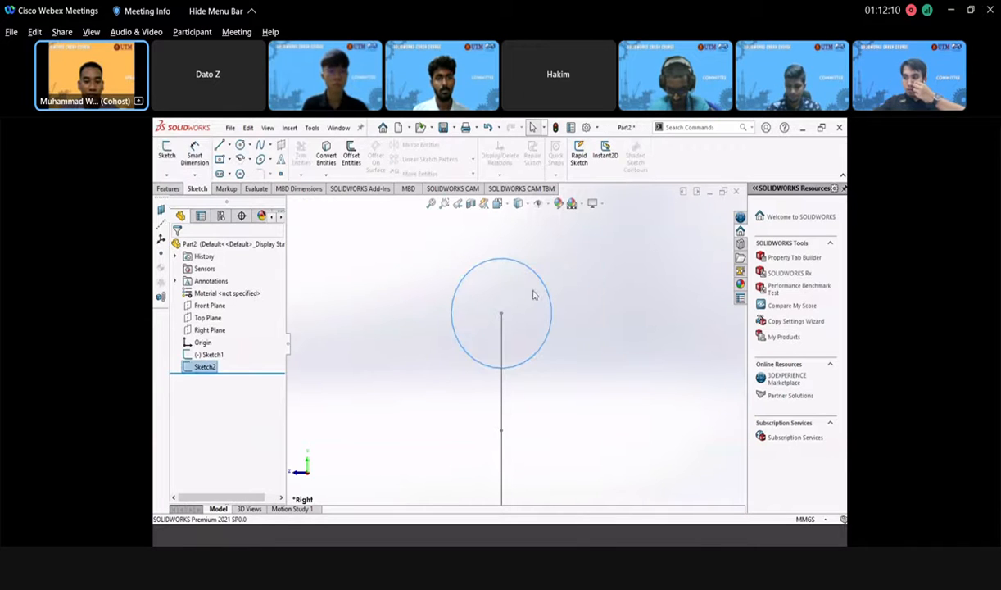
- Preview a Swept Boss/Base with the circle as profile and the bent line sketch as path
middle_click_drag(570, 323, 550, 372)
mouse_move(610, 386)
middle_mouse_down()
mouse_move(585, 414)
mouse_move(547, 357)
mouse_move(561, 350)
middle_mouse_up()
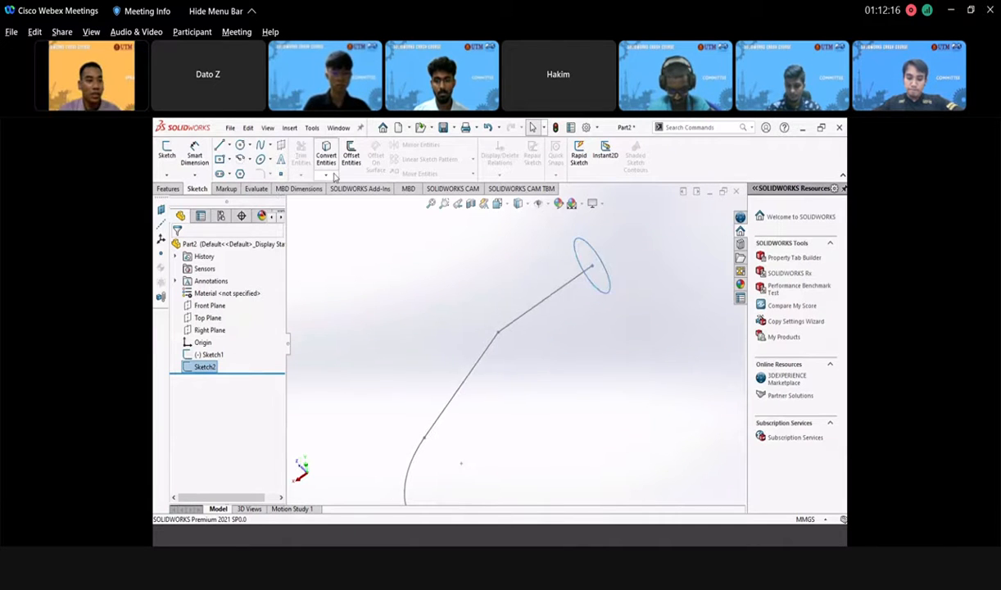
left_click(169, 189)
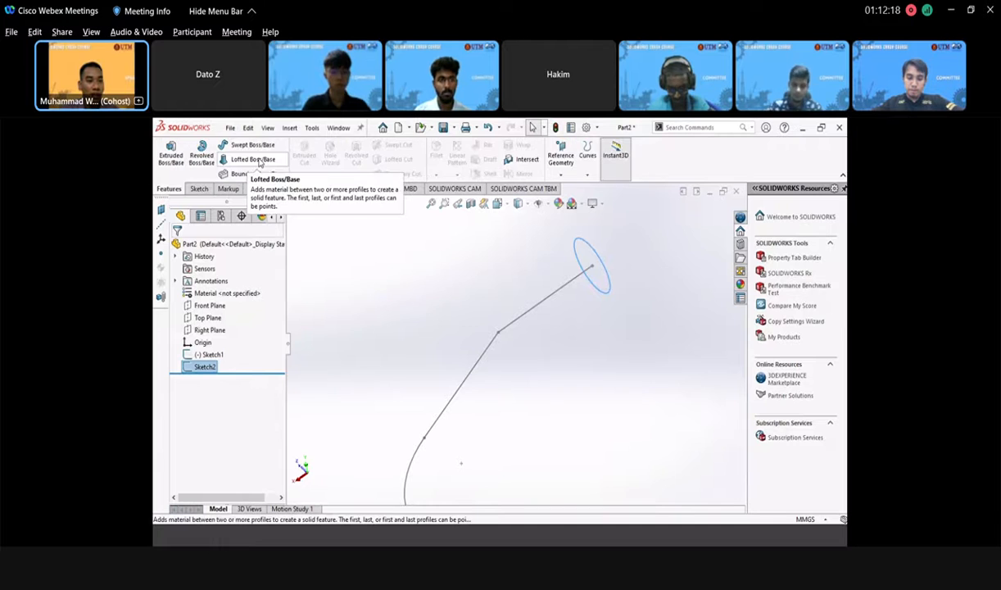
left_click(253, 145)
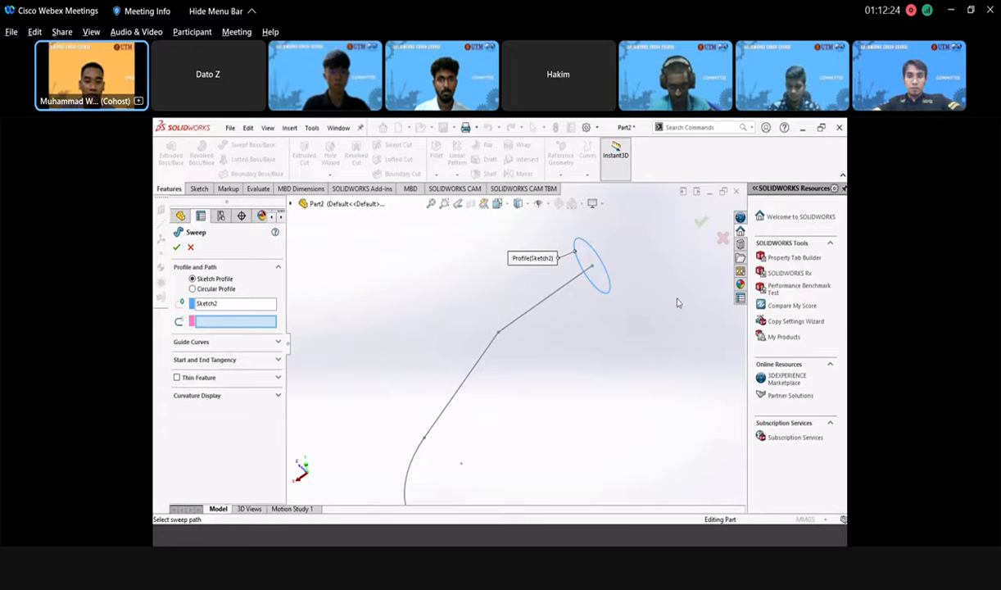
left_click(543, 302)
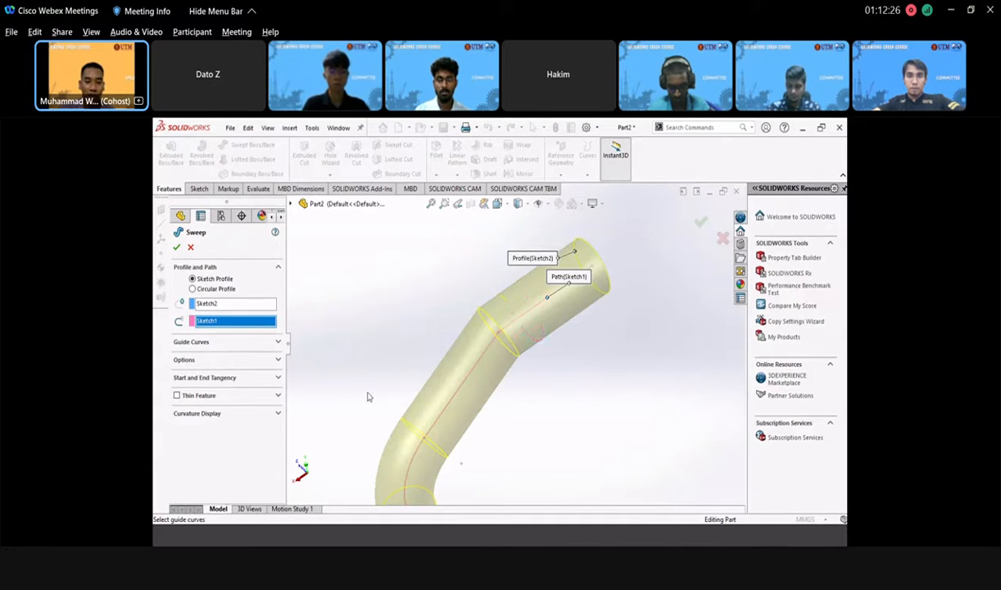
middle_click_drag(368, 396, 481, 358)
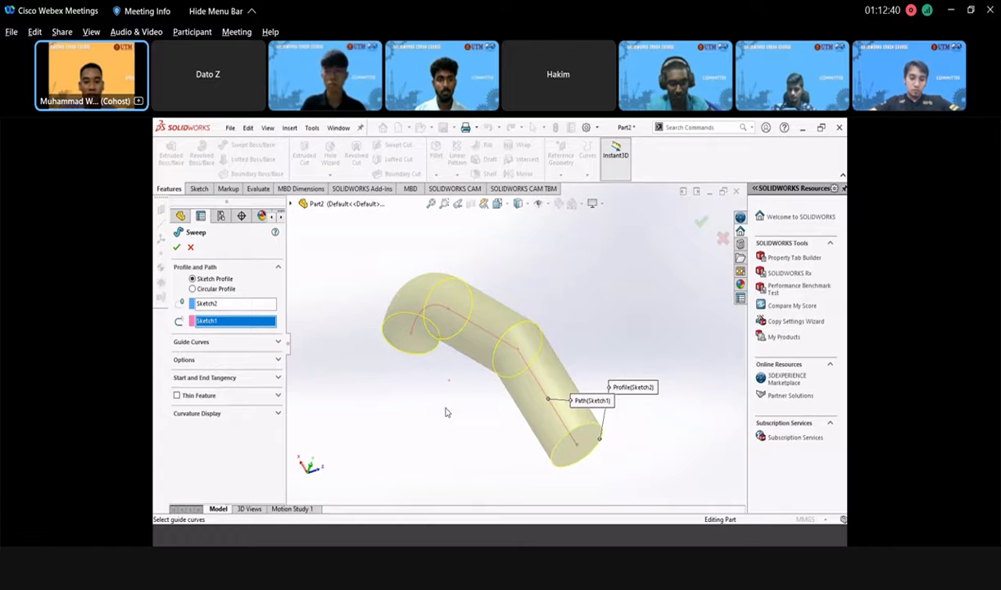
middle_click_drag(425, 391, 484, 350)
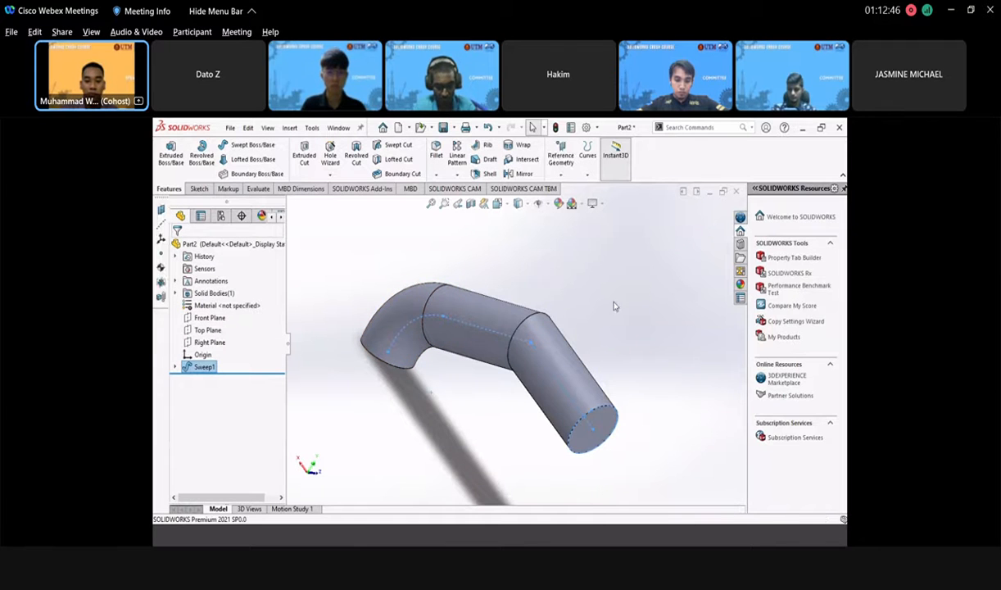
- Orbit the finished pipe, then set the view orientation to Isometric
middle_click_drag(528, 366, 516, 230)
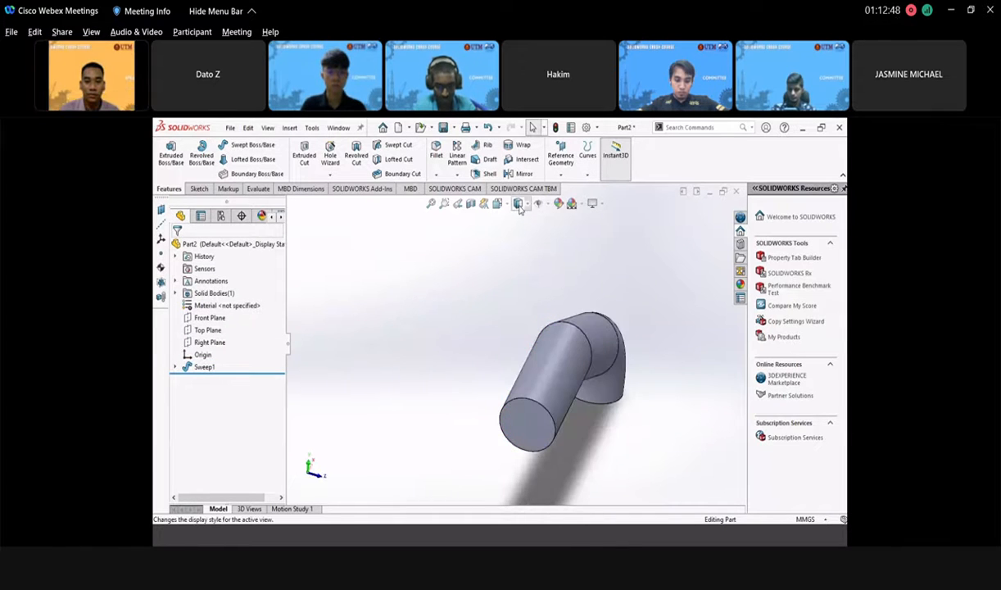
left_click(498, 204)
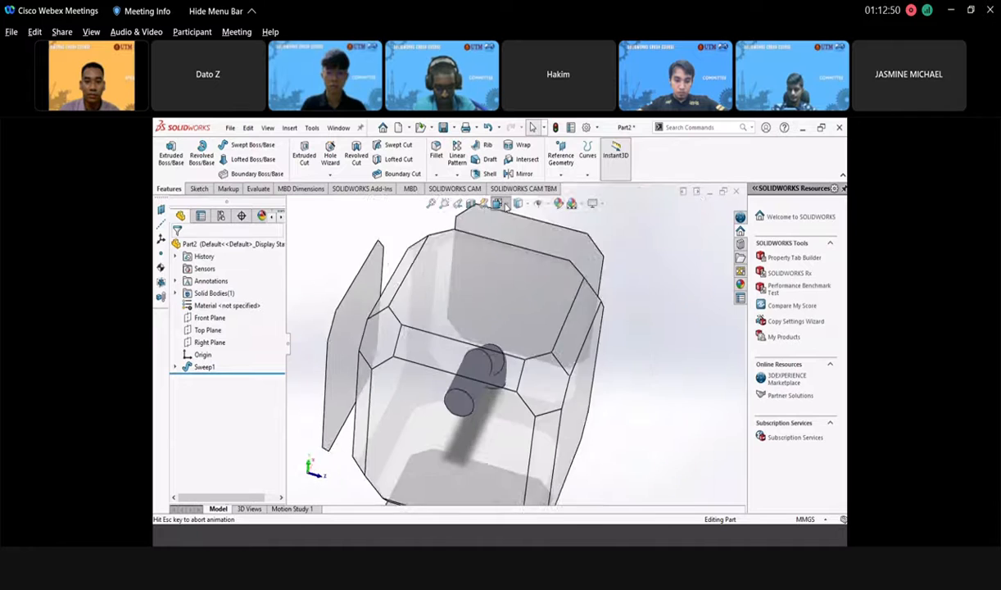
left_click(555, 236)
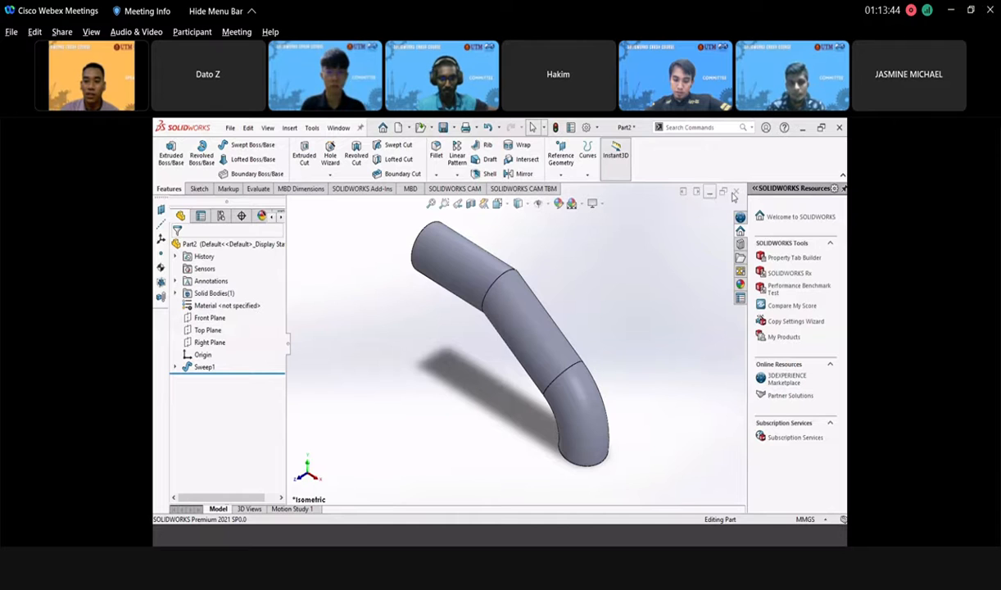
- Close the swept-pipe part without saving it
left_click(735, 193)
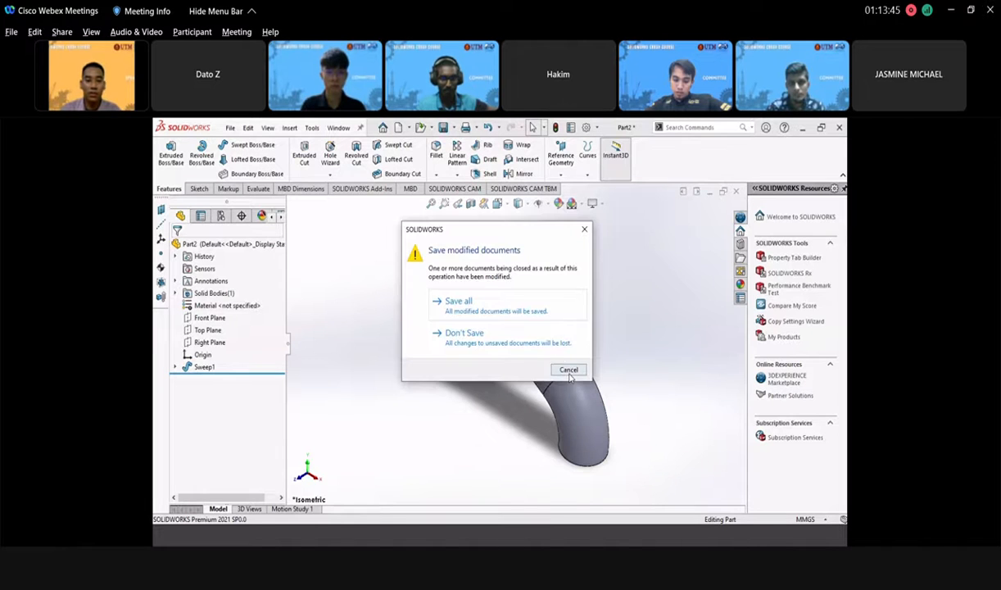
left_click(513, 340)
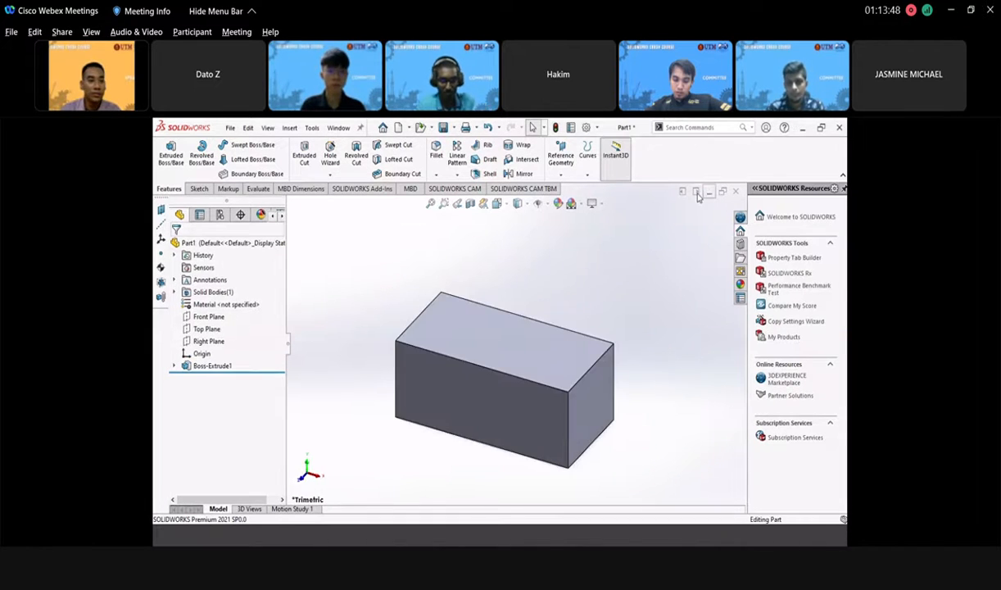
left_click(697, 193)
- Create a new Part document via File > New
left_click(230, 128)
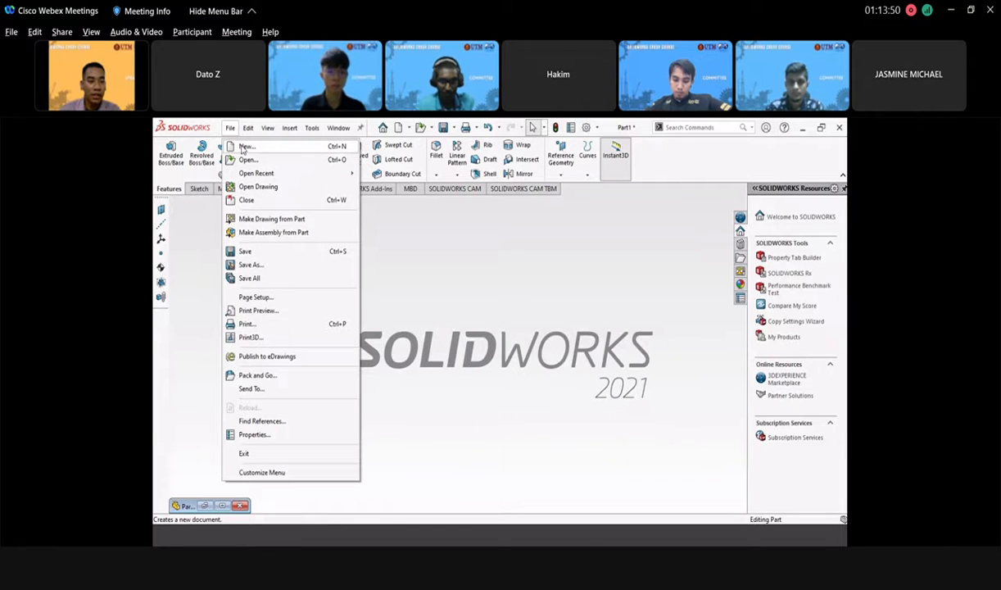
left_click(243, 147)
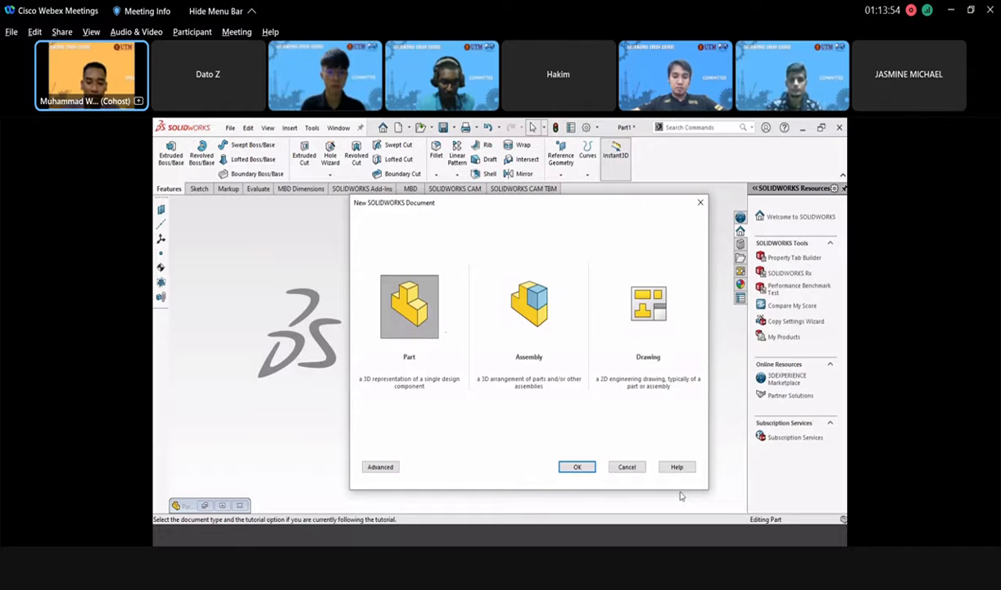
left_click(575, 467)
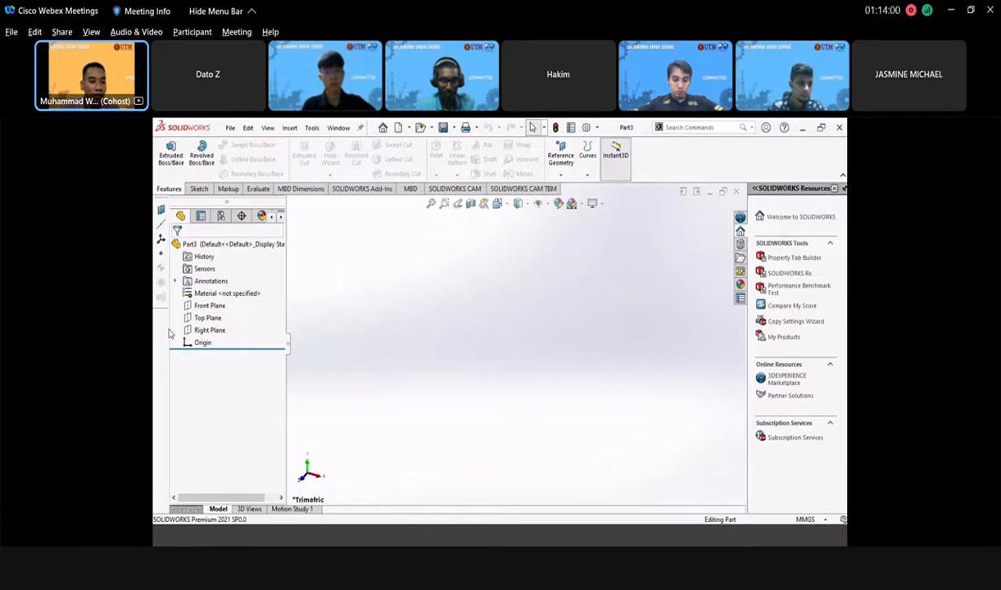
- In a Front Plane sketch, draw a vertical centerline from above down to the origin
left_click(211, 305)
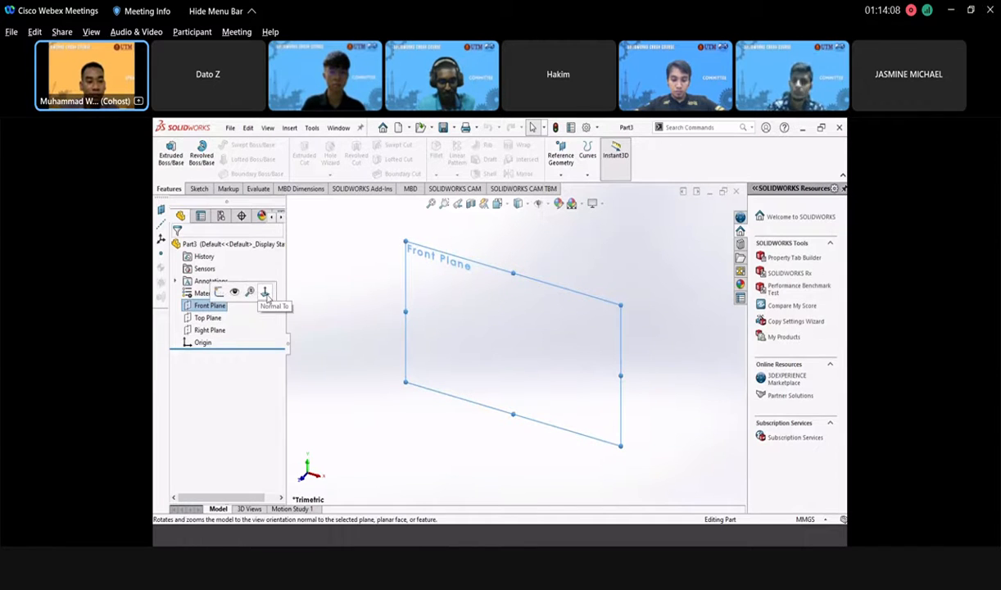
left_click(219, 293)
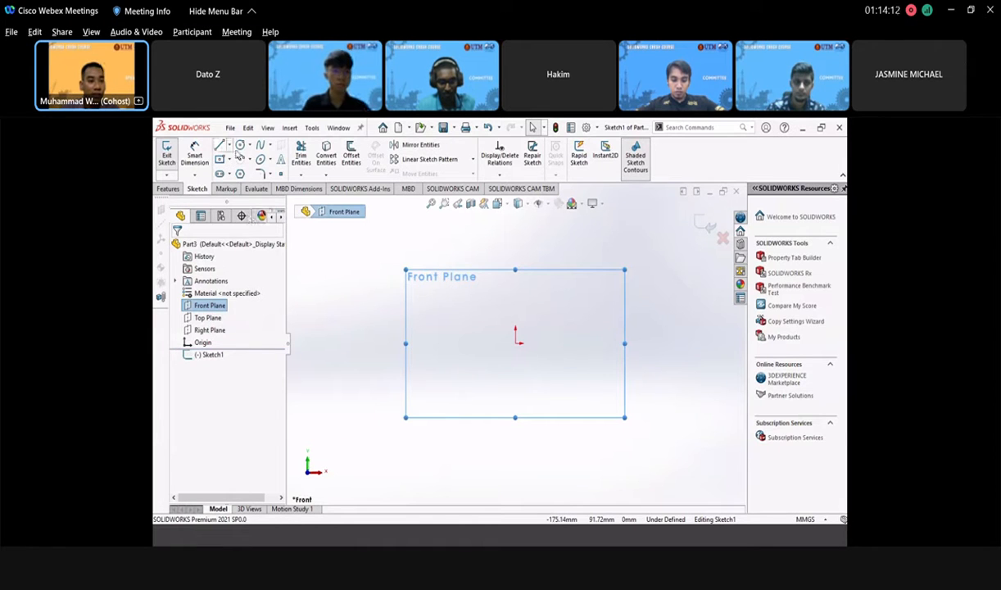
left_click(227, 145)
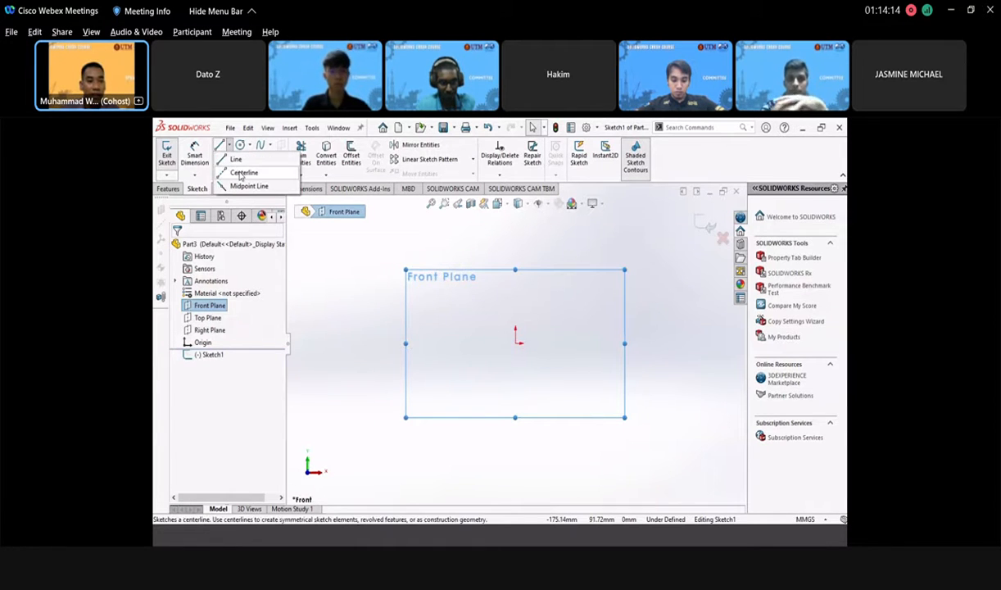
left_click(240, 174)
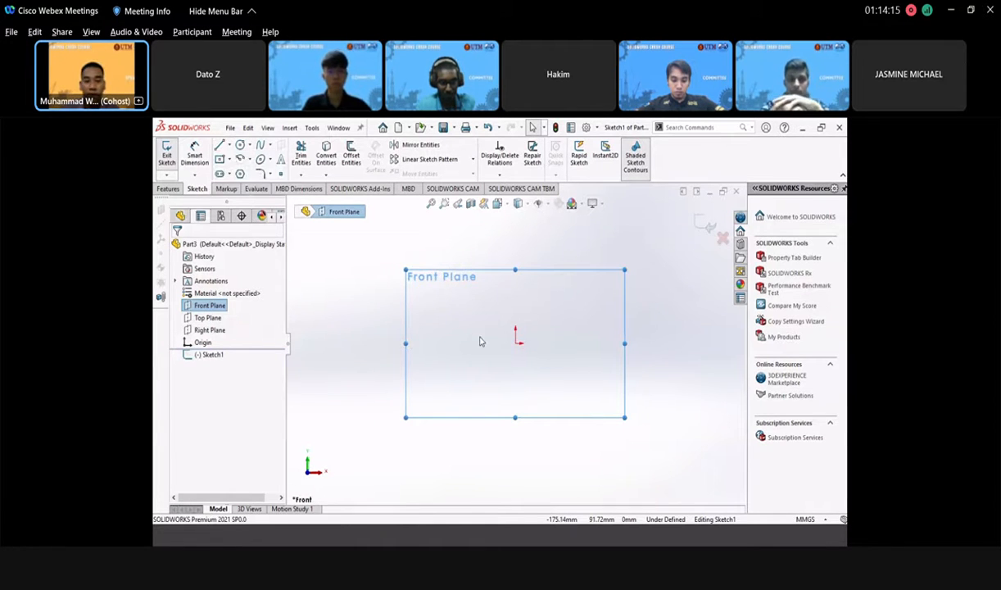
left_click(515, 250)
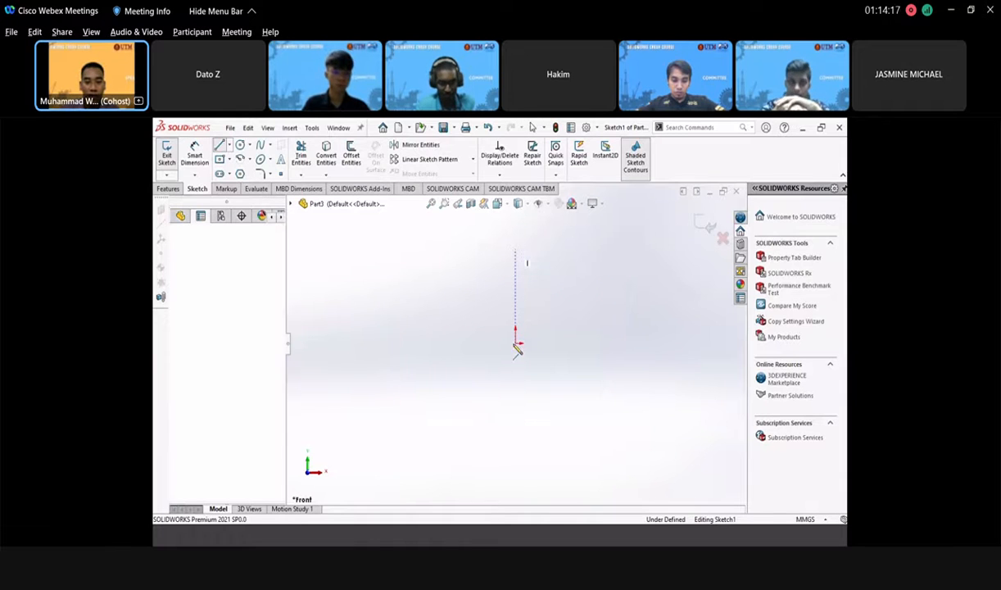
left_click(515, 343)
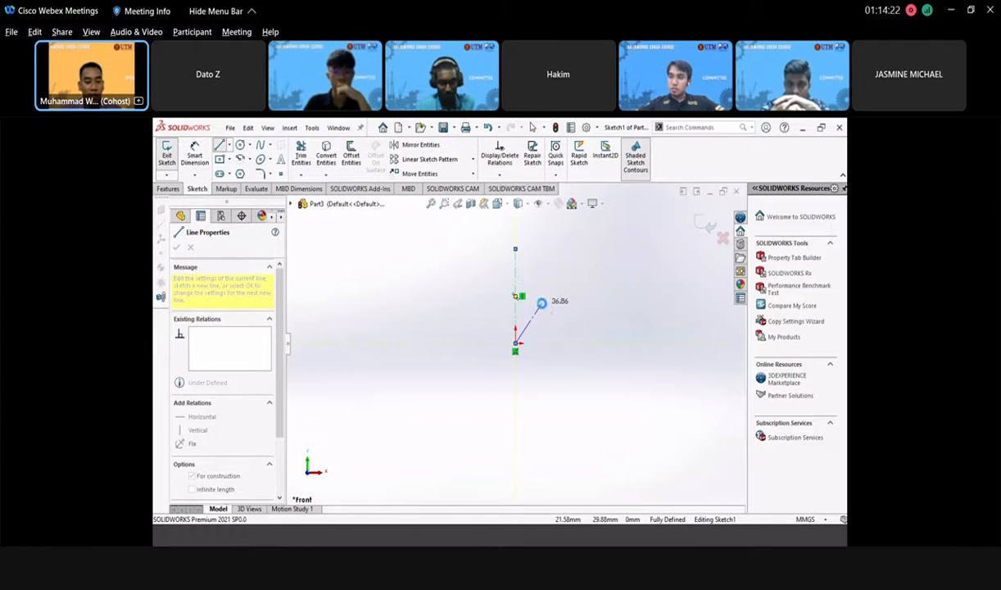
key("Escape")
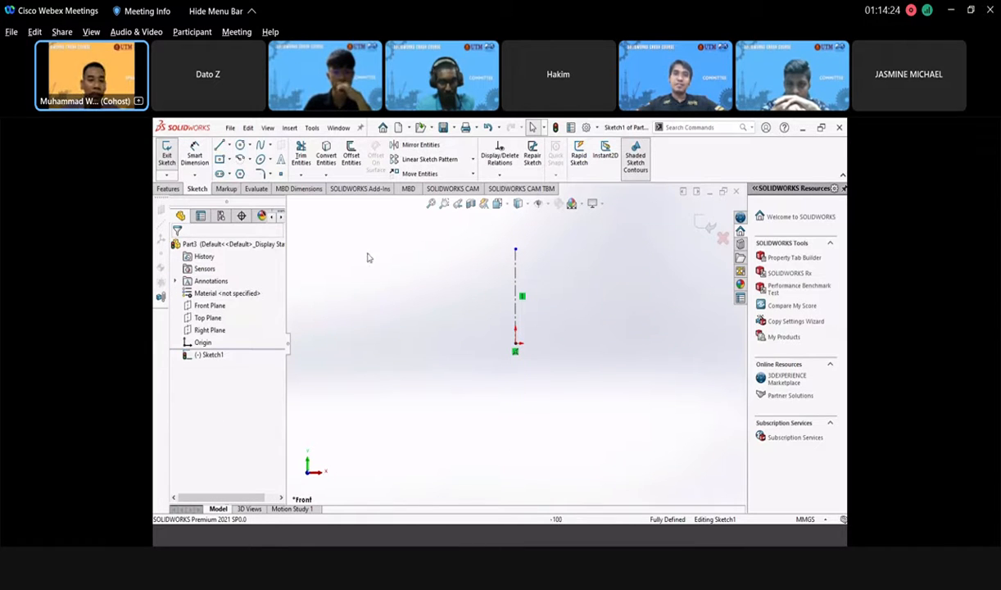
- Draw the profile's sloped top line from the centerline's top, followed by a tangent curved shoulder
scroll(553, 287, "down", 2)
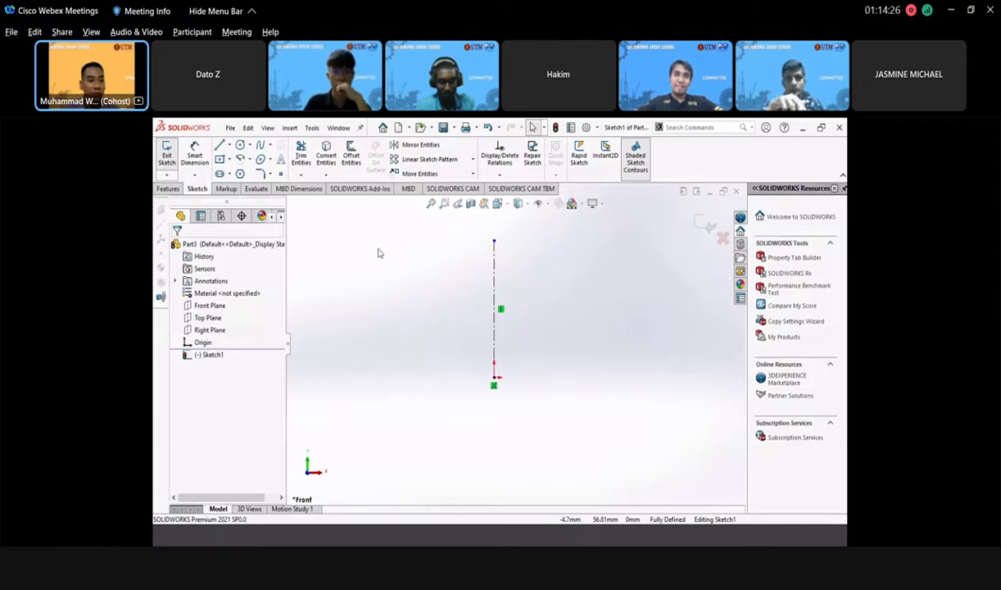
left_click(220, 146)
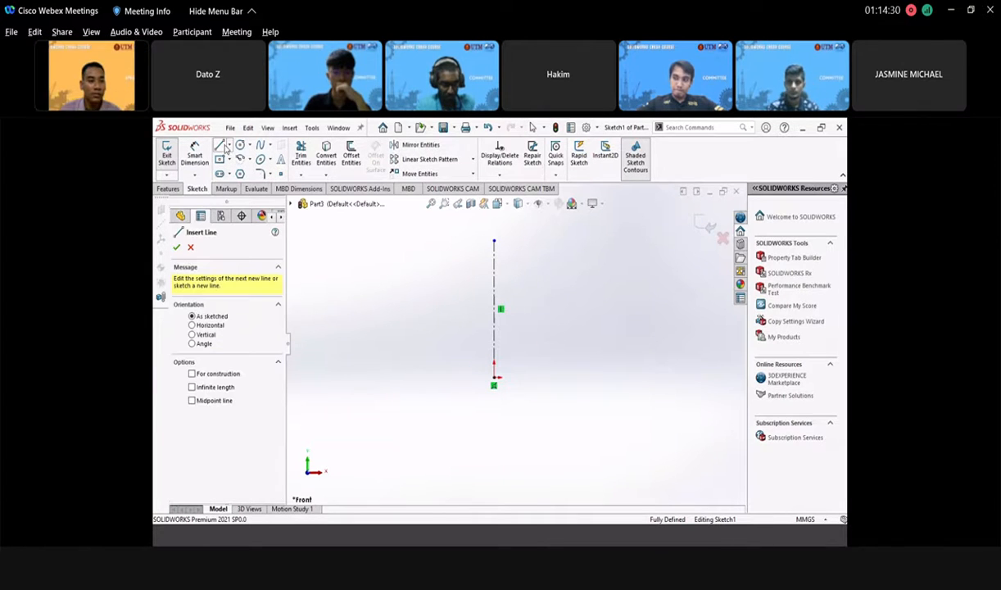
left_click(495, 242)
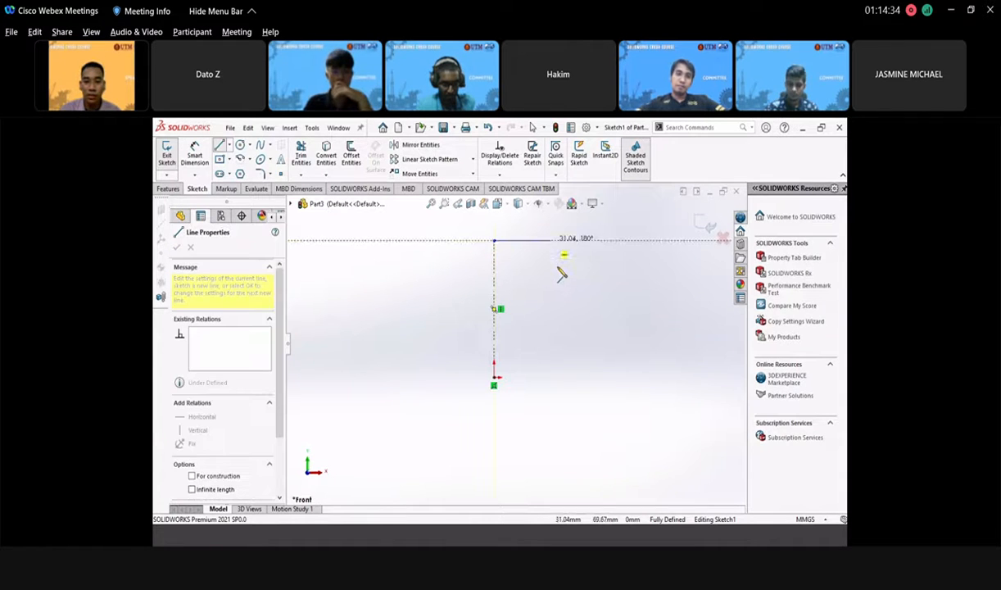
left_click(561, 269)
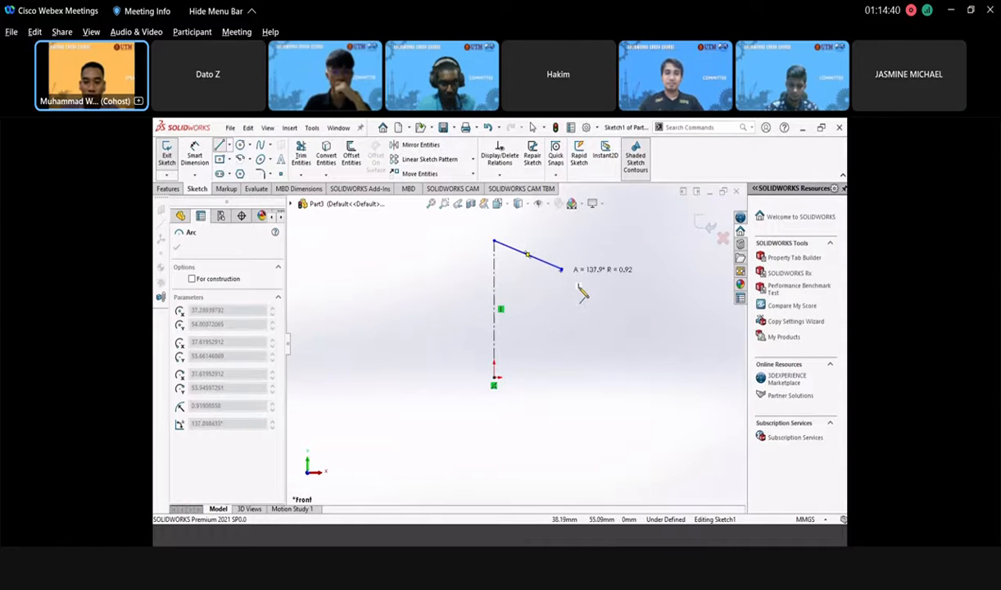
left_click(583, 304)
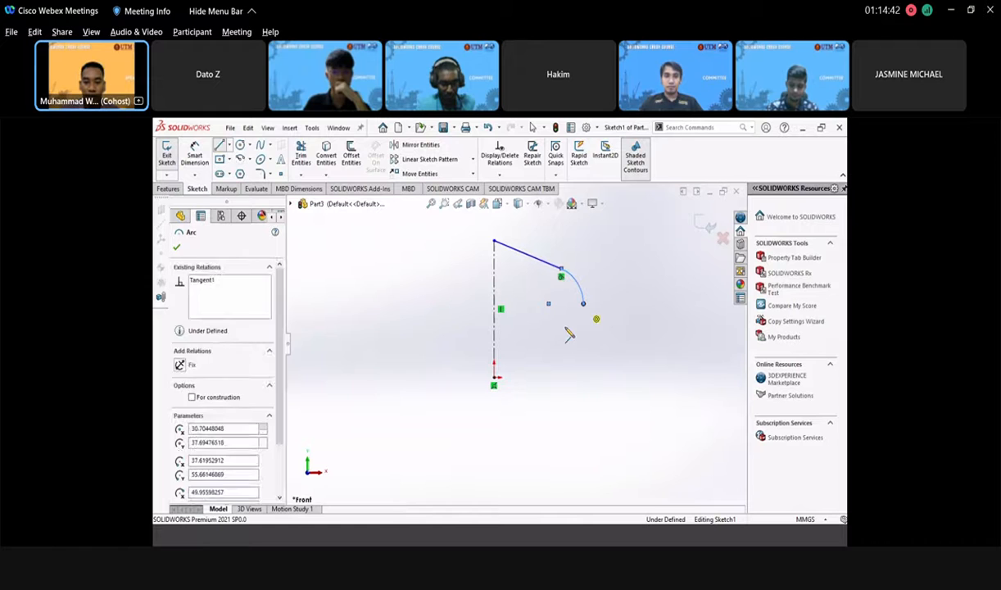
- Draw the straight side, inward step and outward base ledge back to the origin, then exit the sketch
left_click(567, 328)
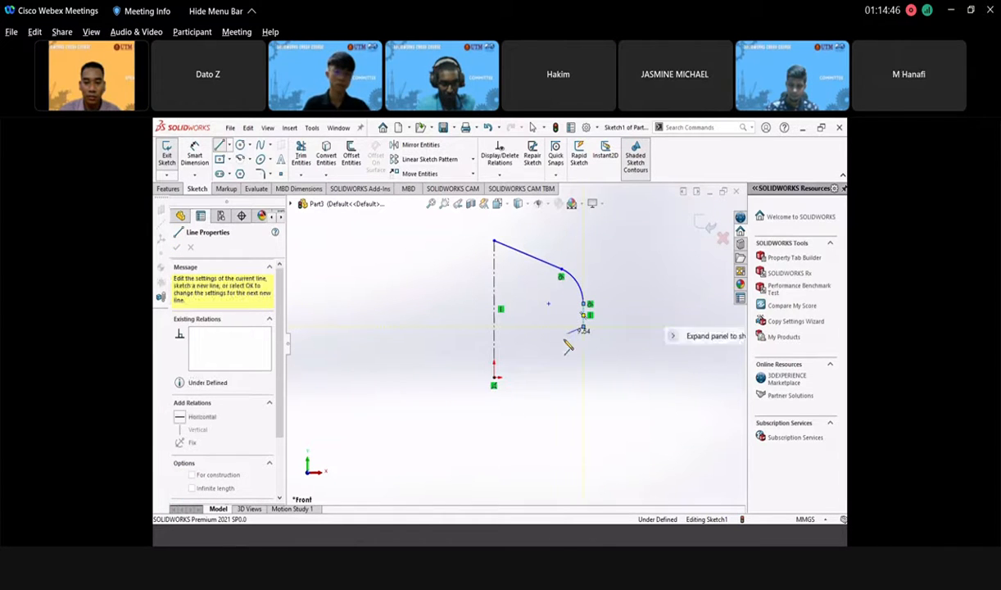
left_click(568, 334)
left_click(568, 351)
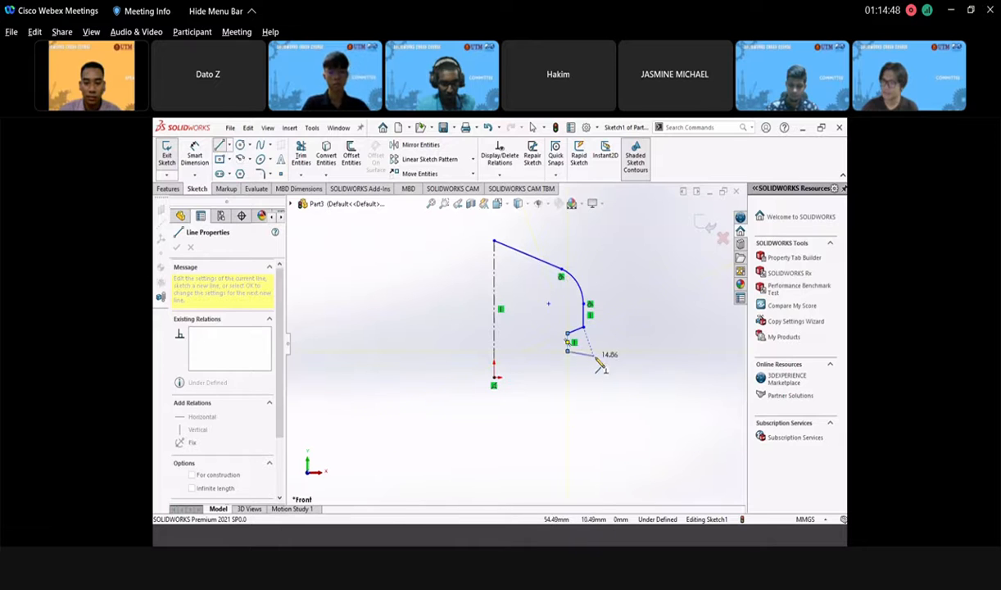
left_click(597, 351)
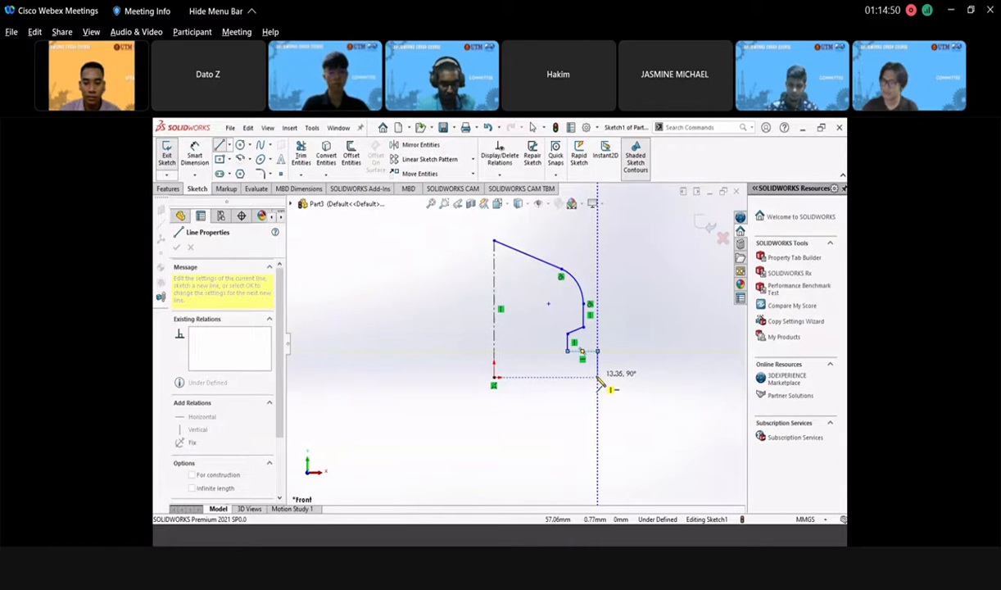
left_click(597, 376)
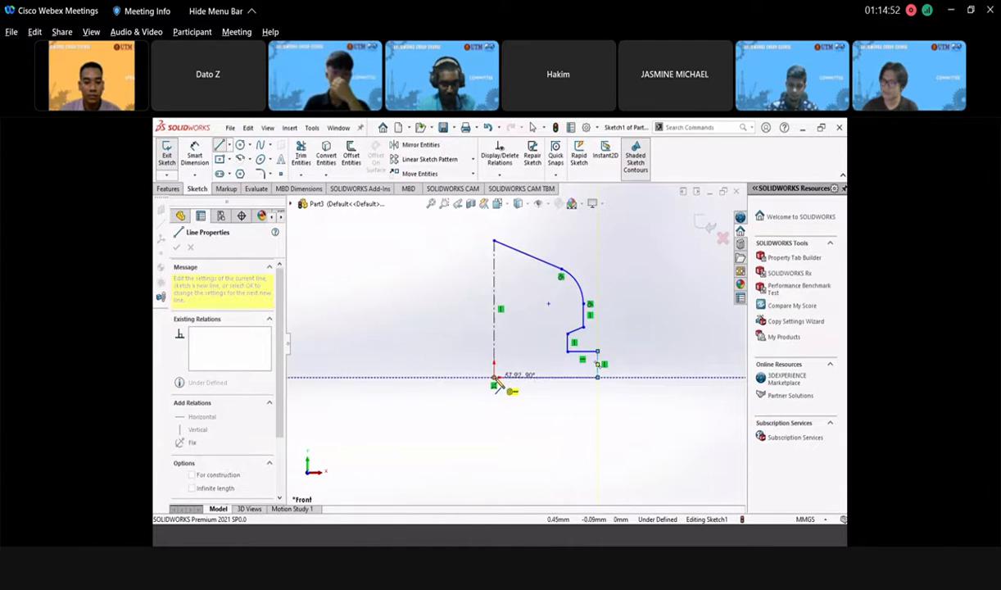
left_click(494, 377)
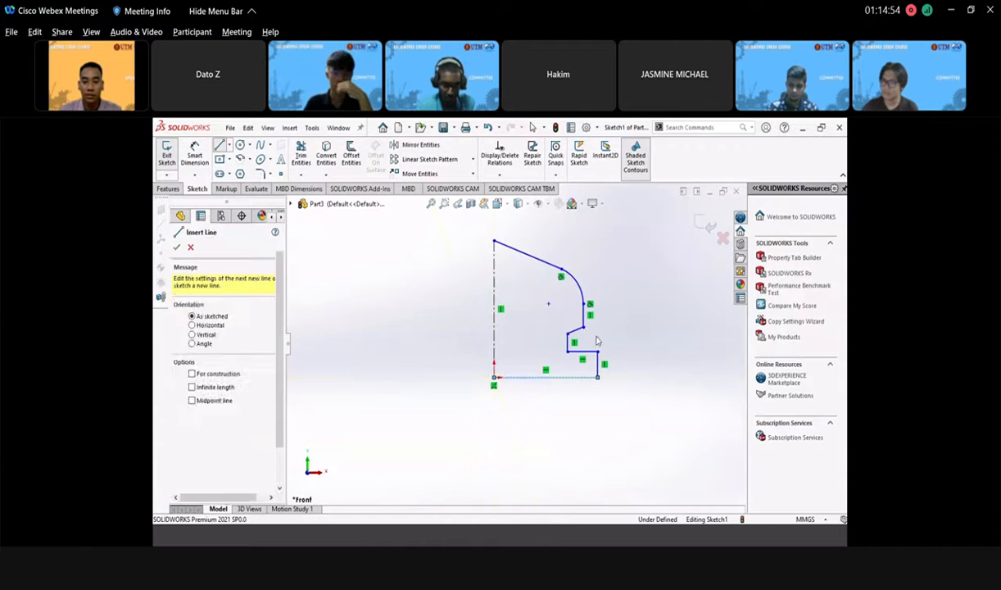
key("Escape")
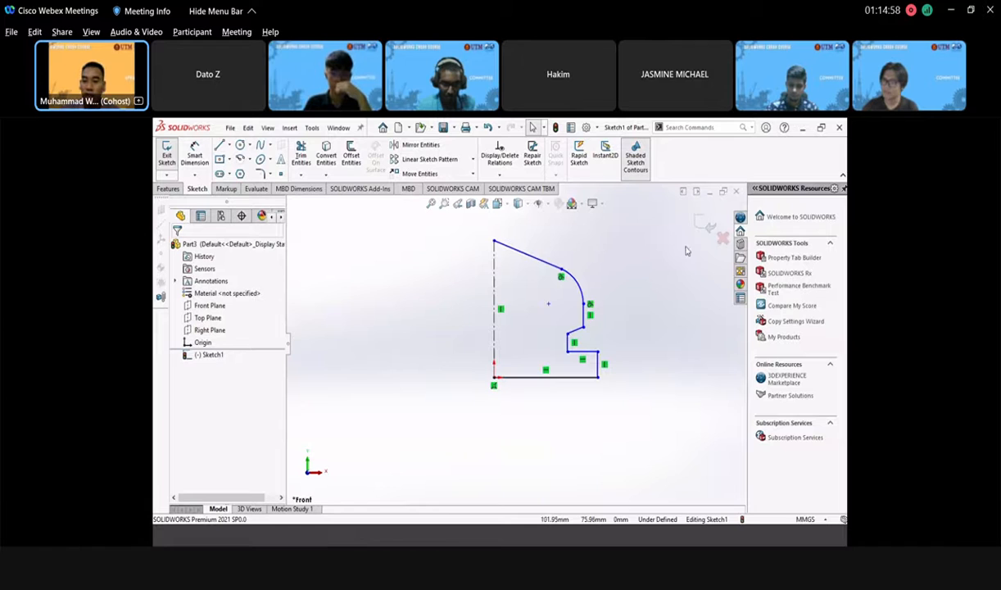
left_click(705, 225)
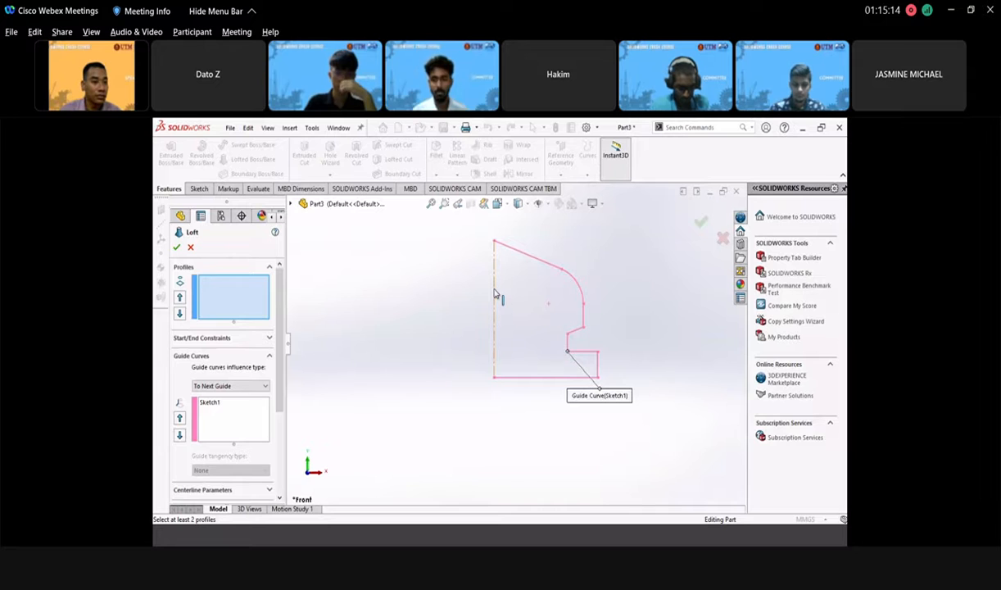
- Cancel the loft and revolve Sketch1 a full 360° Blind, letting SOLIDWORKS auto-close the sketch
left_click(191, 247)
left_click(202, 153)
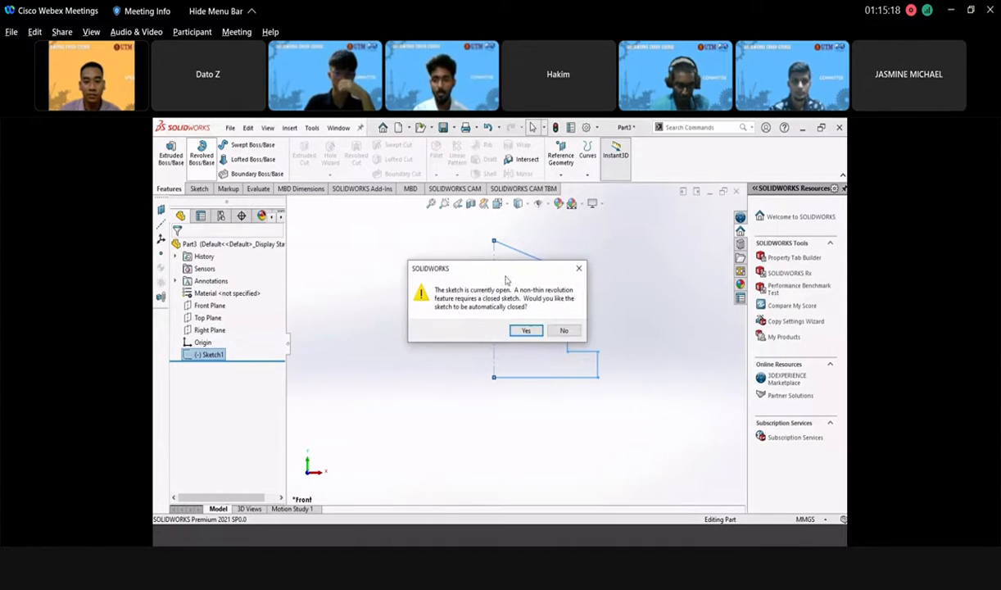
left_click(525, 335)
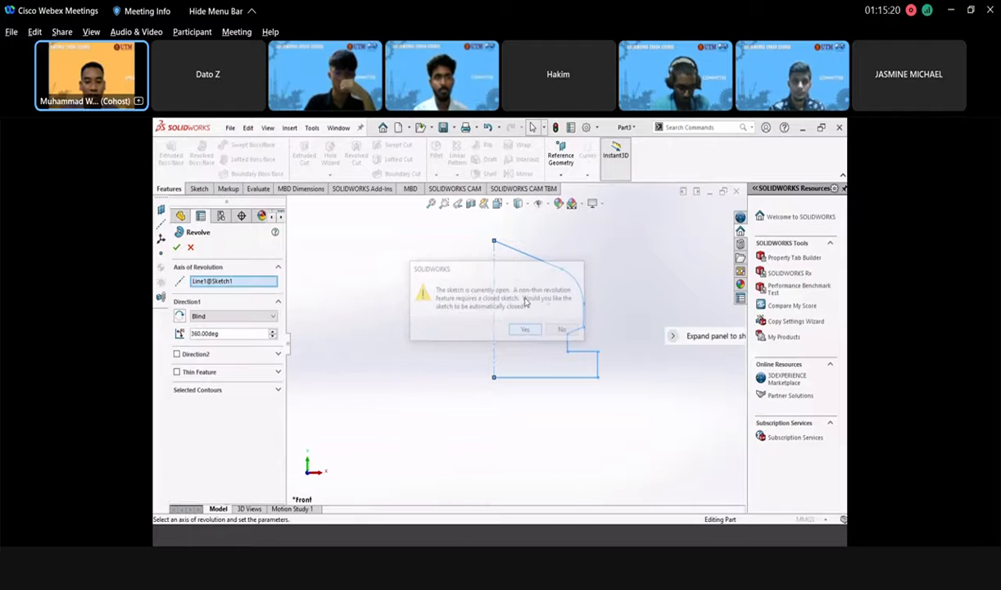
scroll(525, 302, "down", 2)
scroll(484, 356, "up", 4)
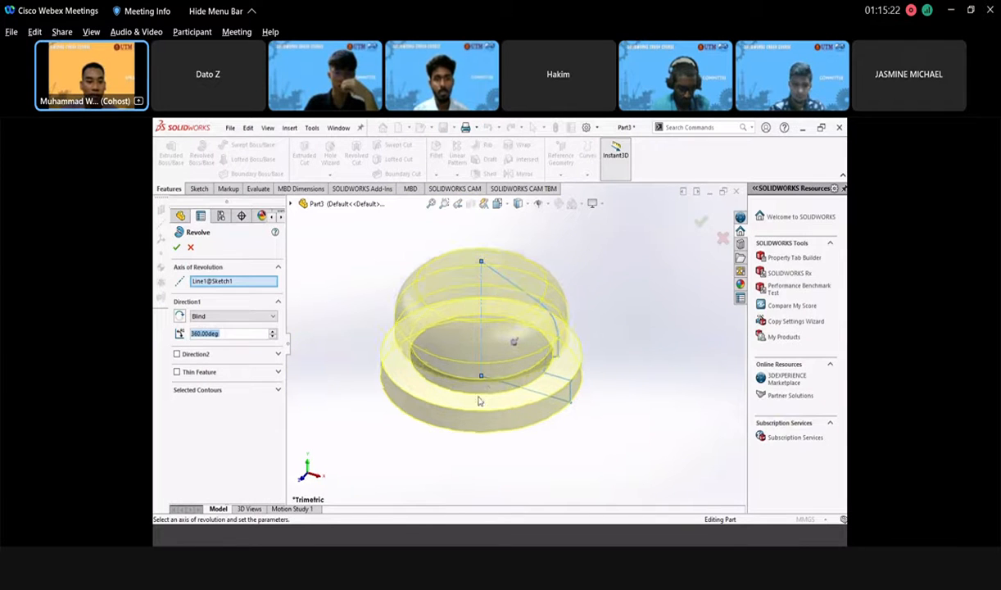
middle_click_drag(484, 356, 568, 344)
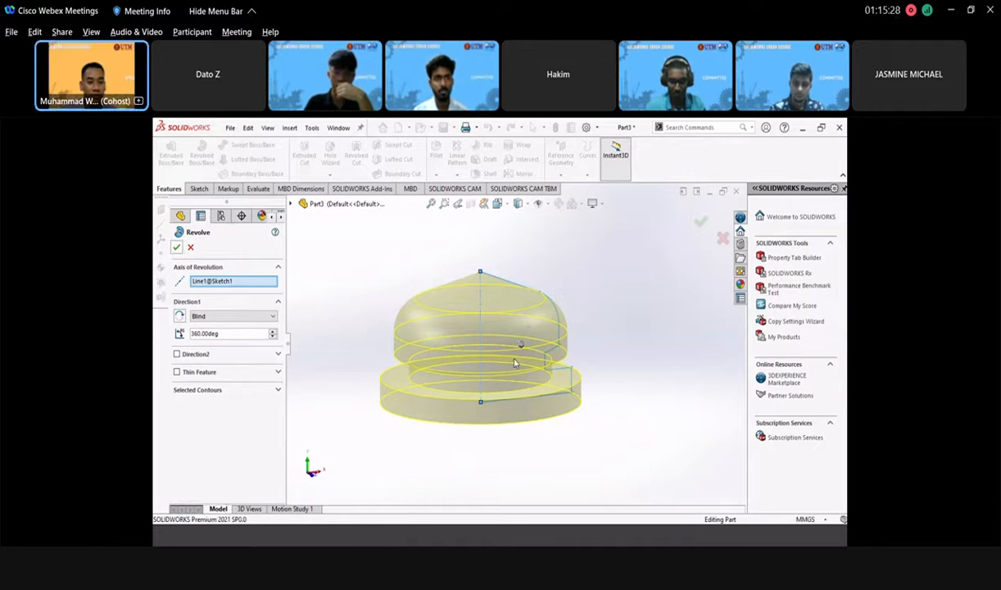
left_click(176, 247)
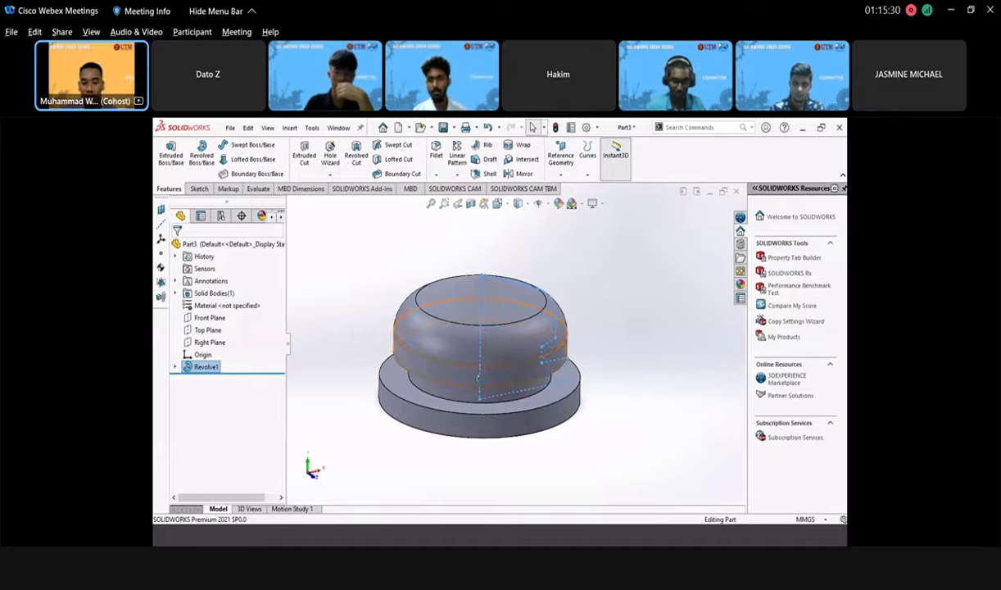
mouse_move(496, 379)
middle_mouse_down()
mouse_move(503, 344)
mouse_move(516, 374)
mouse_move(486, 375)
mouse_move(485, 364)
mouse_move(479, 376)
middle_mouse_up()
- Orbit the revolved part to view its top face, then minimize its document window
scroll(516, 375, "up", 1)
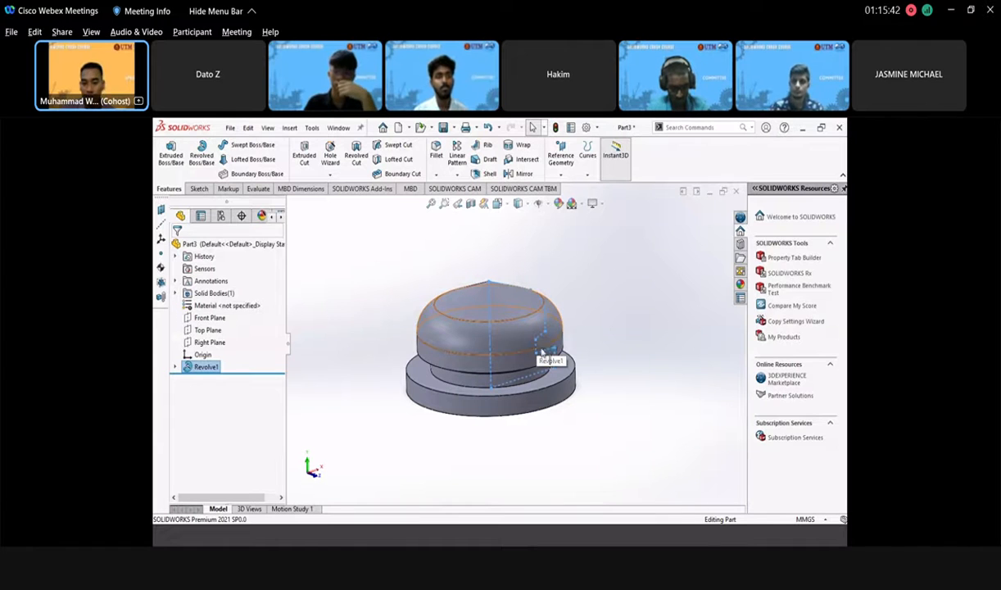
middle_click_drag(541, 352, 556, 273)
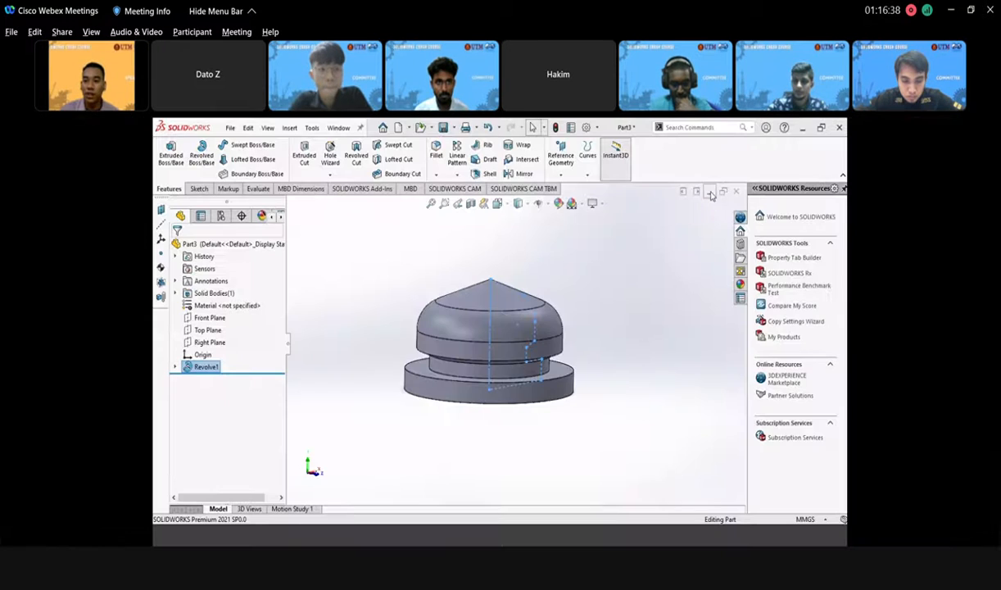
left_click(710, 193)
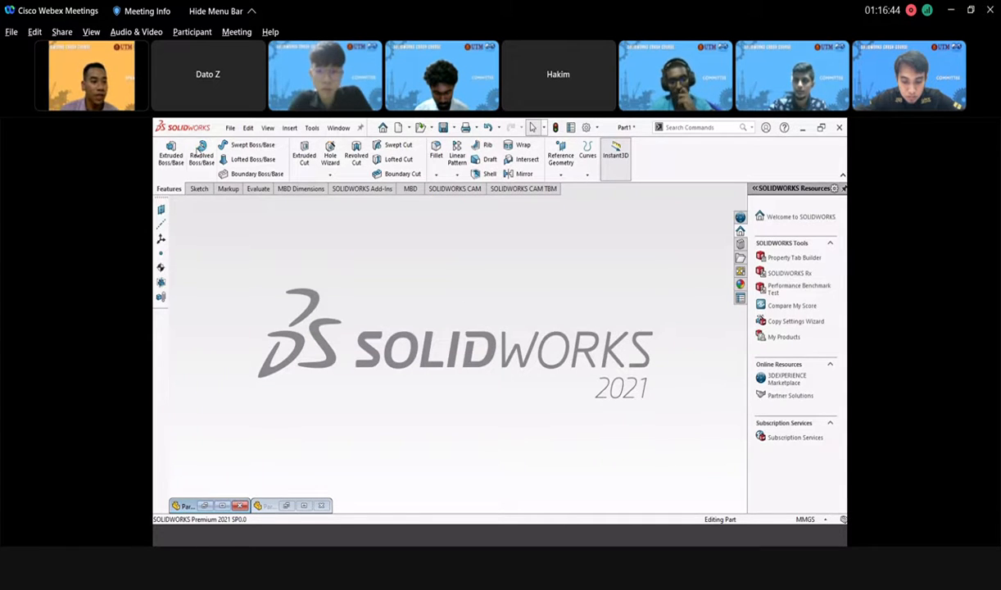
- Create a new part document, Part4, via File > New and select its Front Plane
left_click(231, 129)
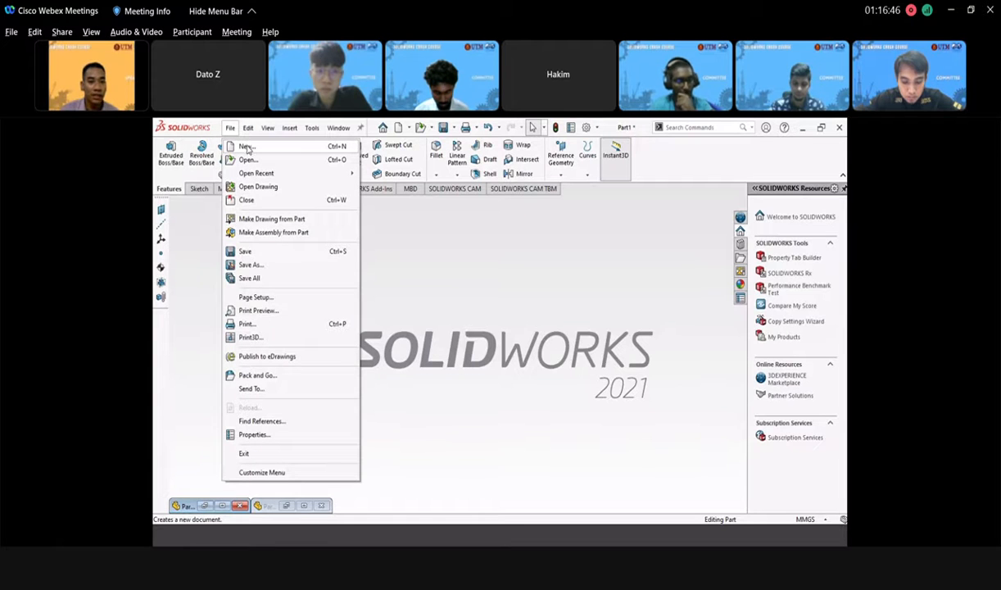
left_click(246, 147)
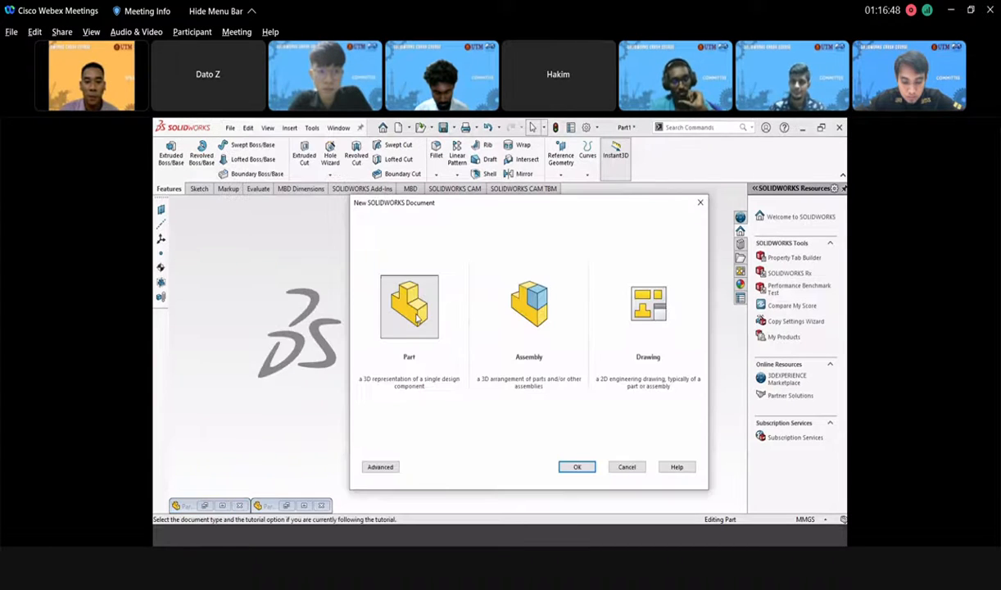
left_click(577, 466)
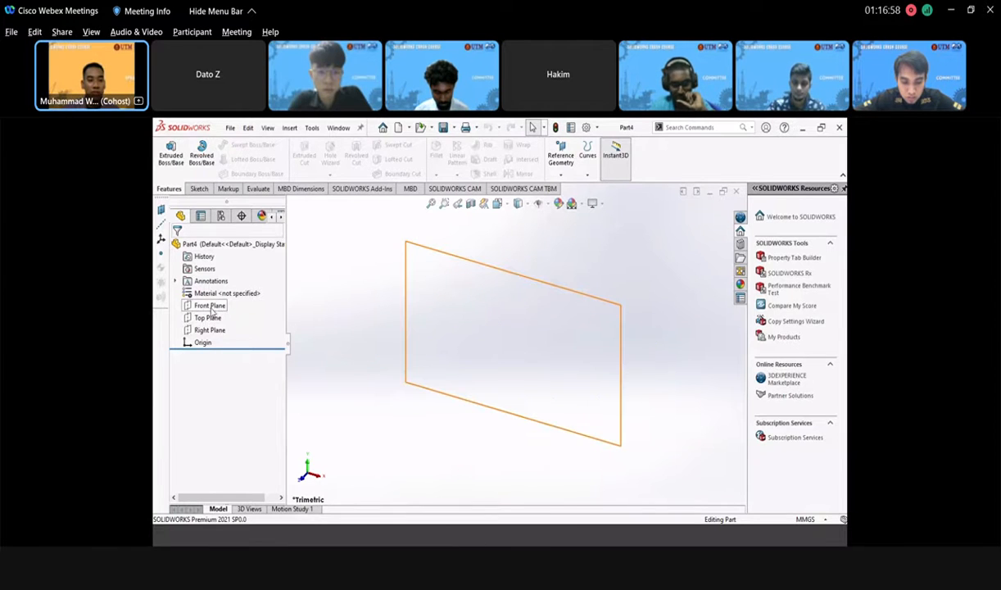
left_click(210, 306)
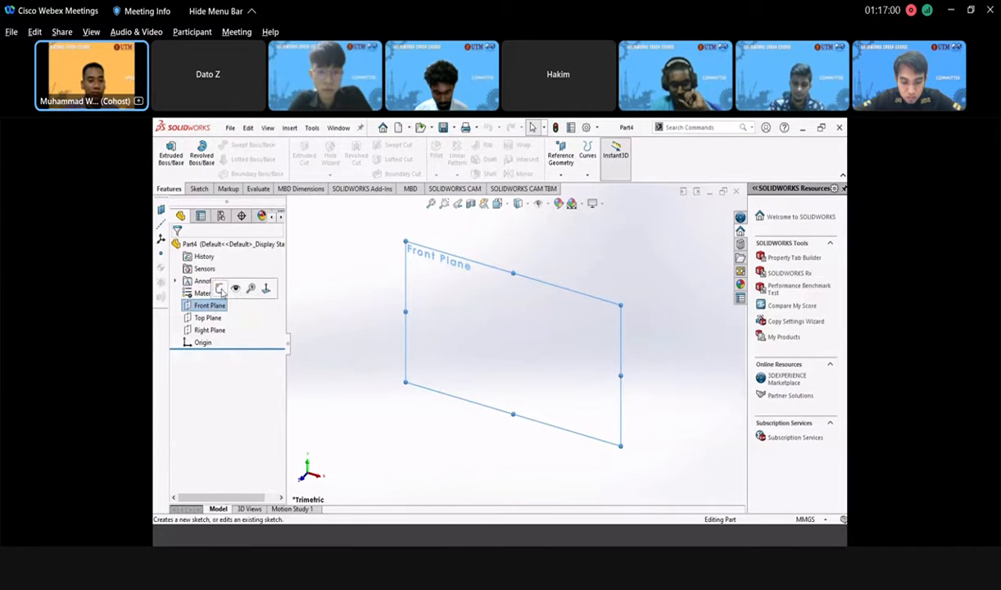
- Sketch a circle centred on the origin on the Front Plane
left_click(219, 290)
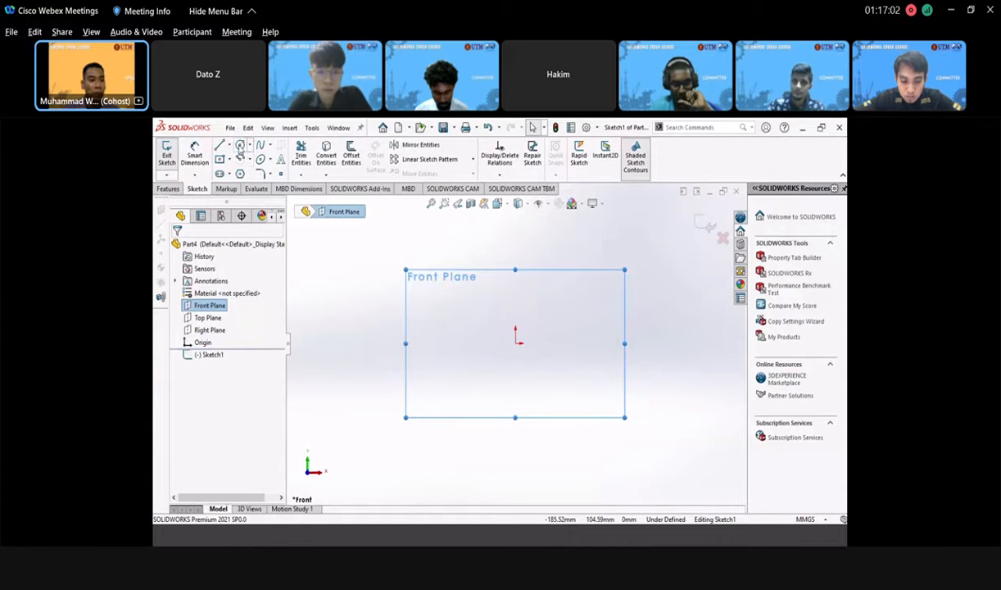
left_click(239, 145)
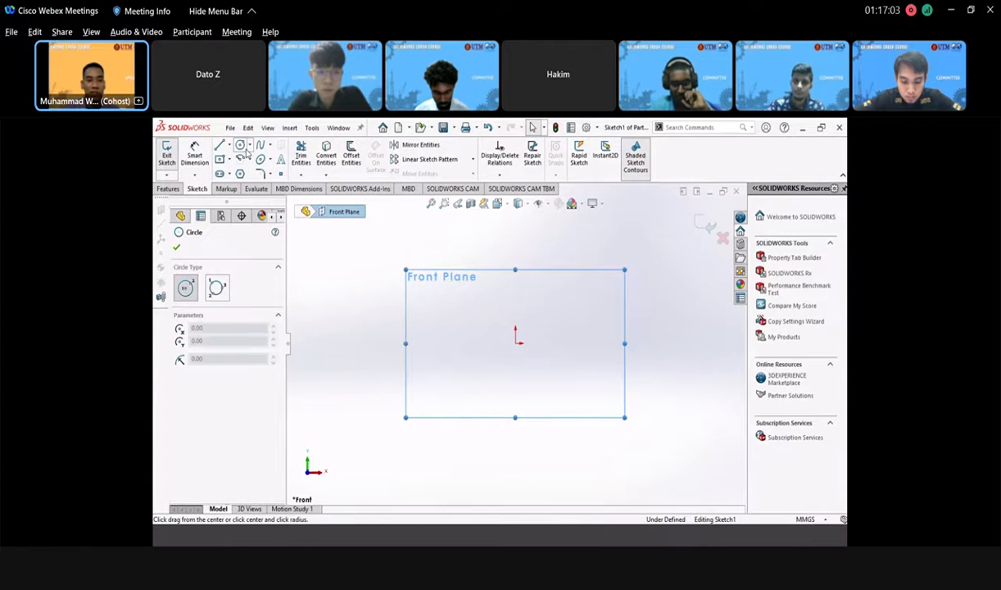
left_click(516, 344)
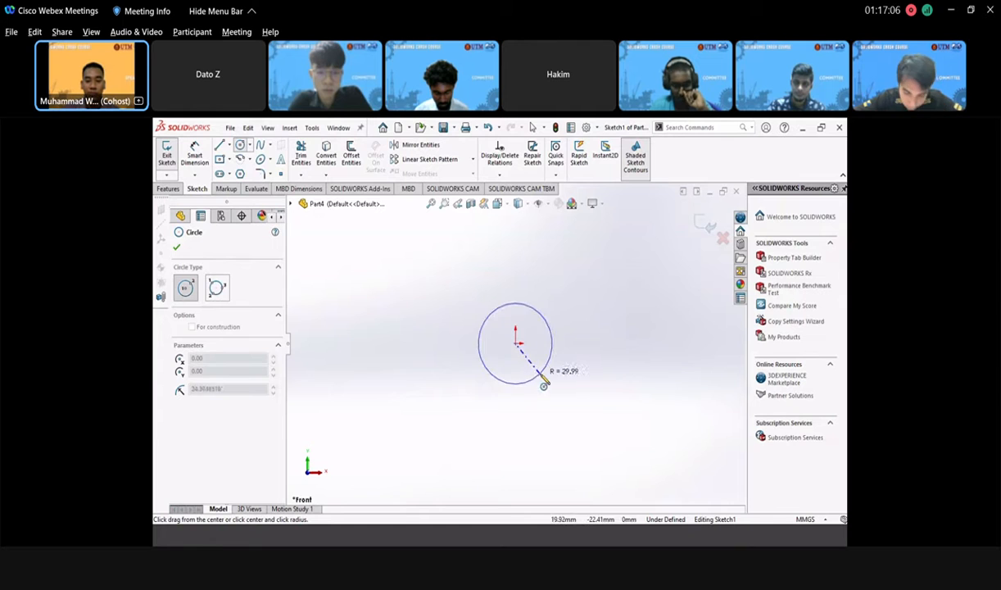
left_click(542, 381)
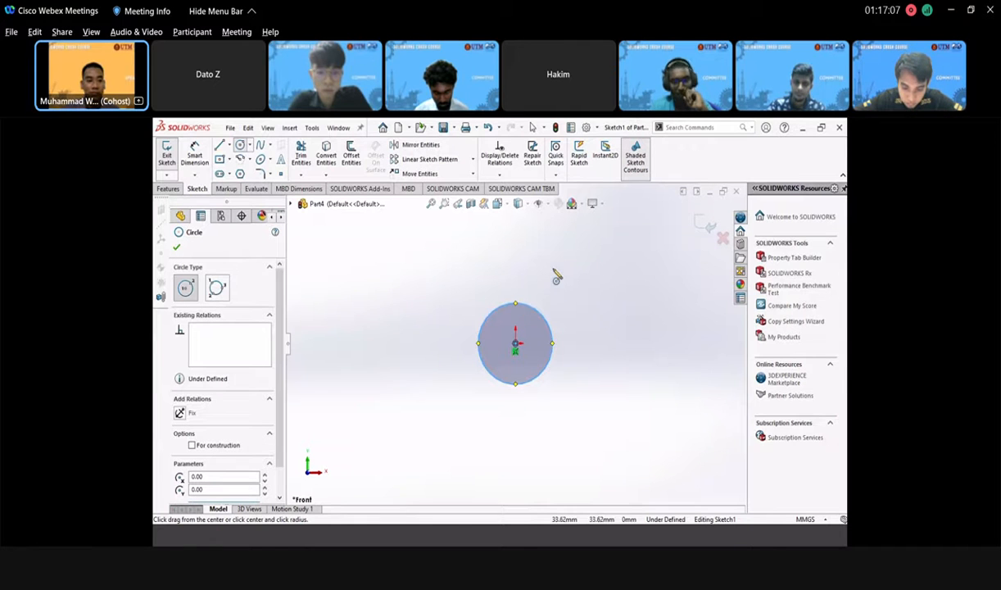
left_click(178, 248)
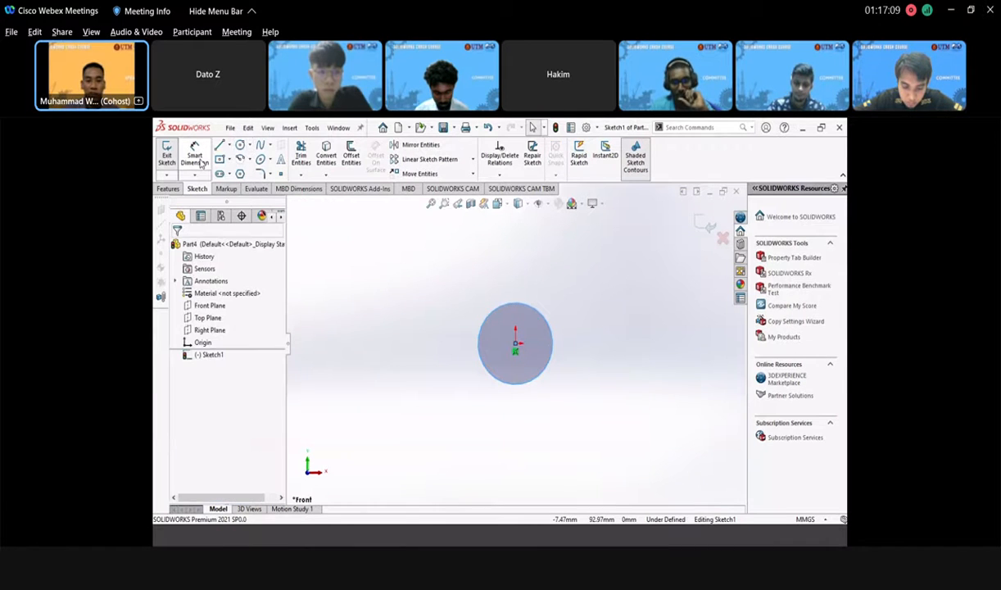
- Dimension the circle to a 60 mm diameter and exit the sketch as Sketch1
left_click(543, 317)
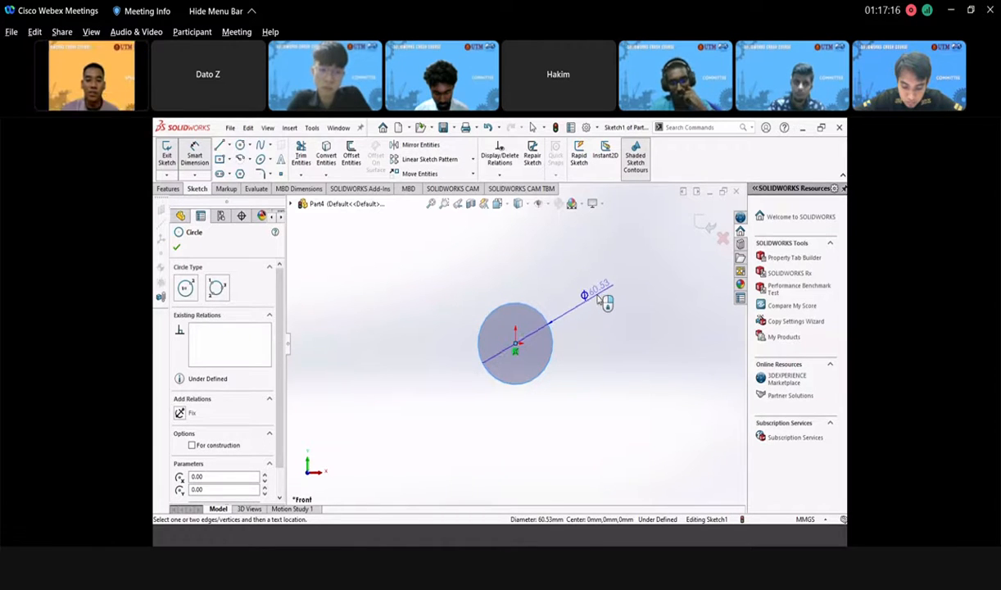
left_click(603, 301)
left_click(604, 301)
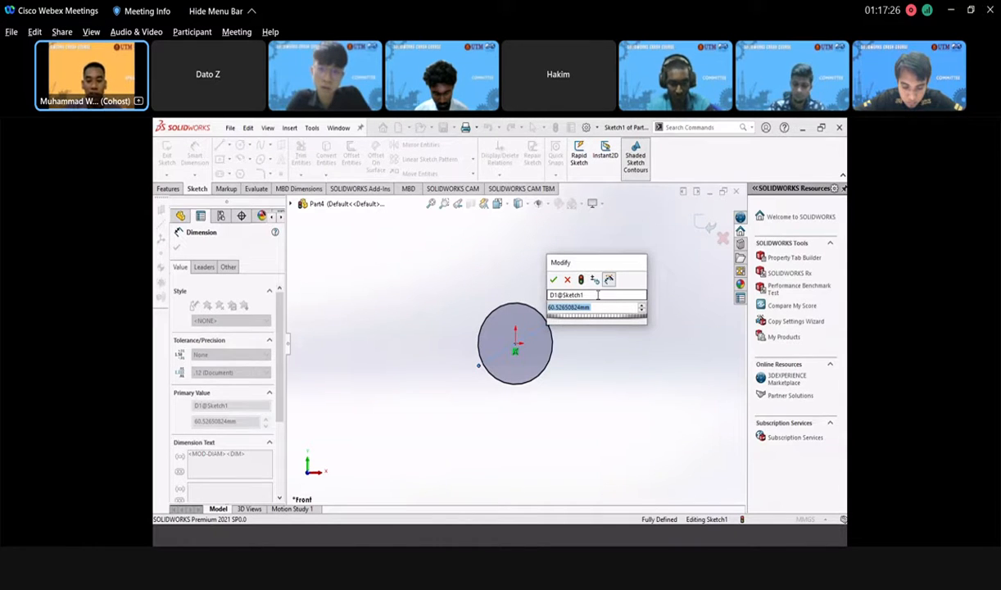
type("60")
key("Return")
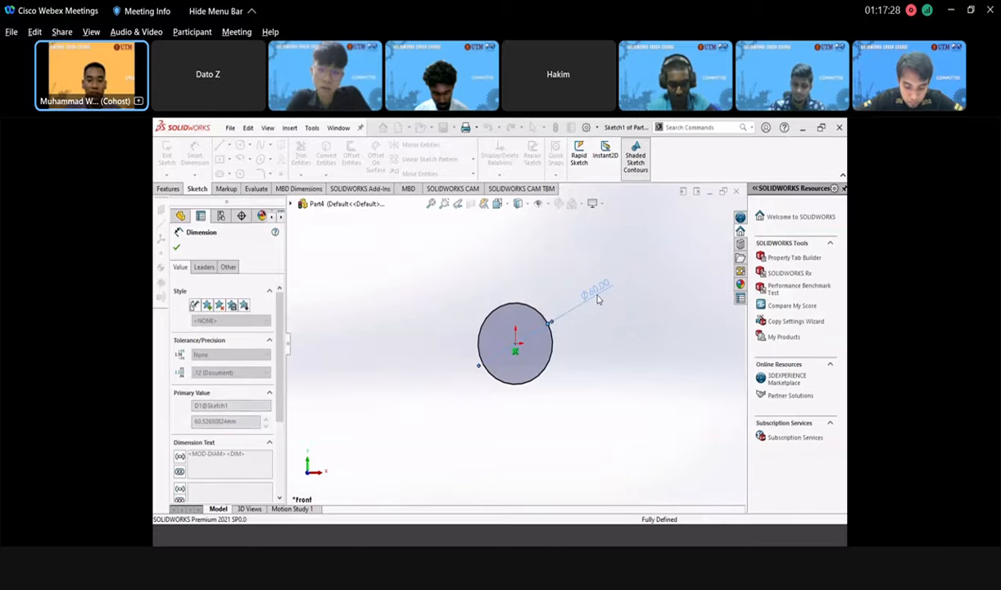
left_click(549, 270)
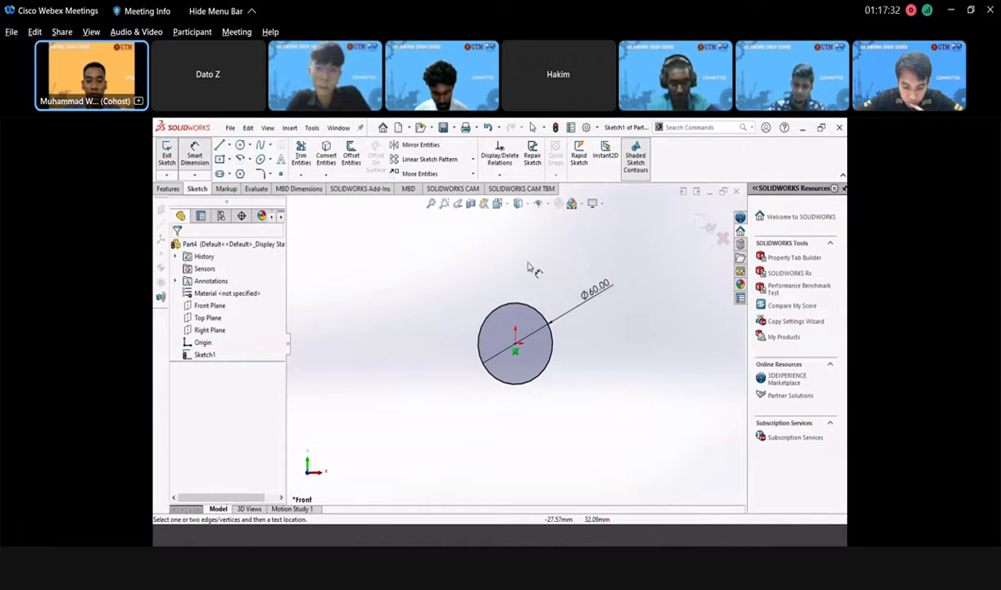
middle_click_drag(550, 342, 538, 358)
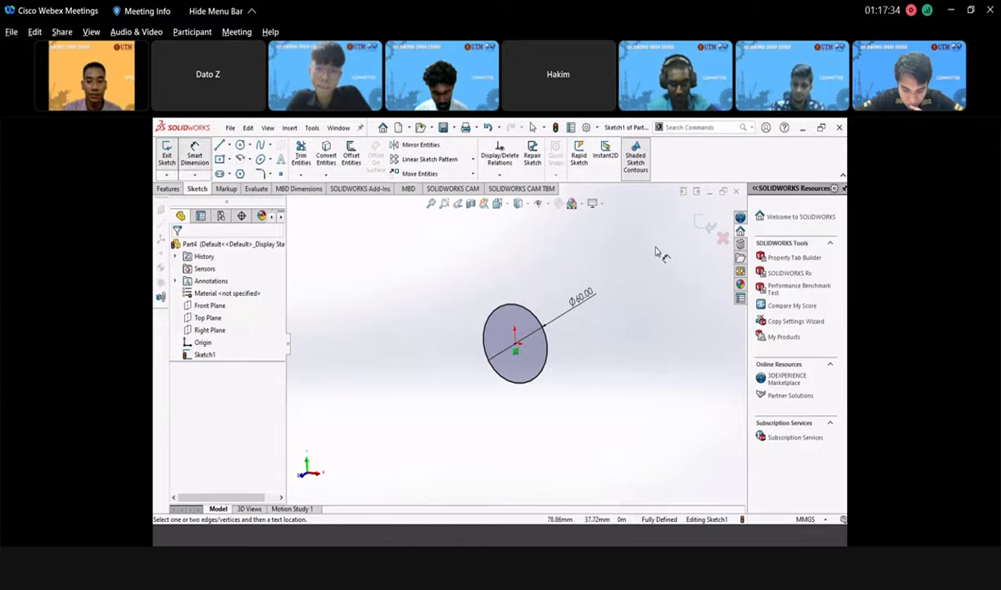
left_click(704, 229)
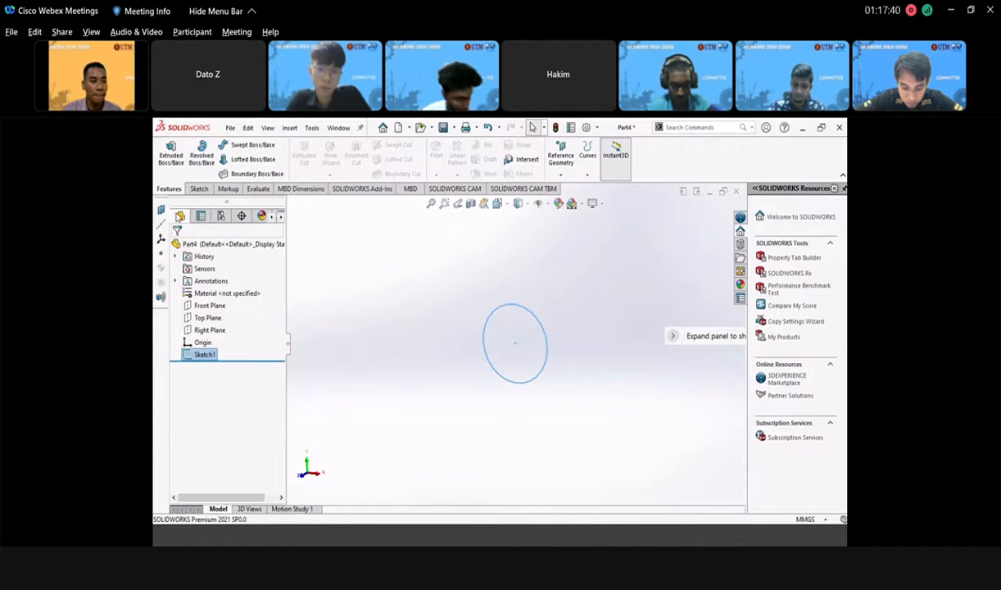
- Create Plane1 as a reference plane offset 50 mm from the Front Plane
left_click(210, 306)
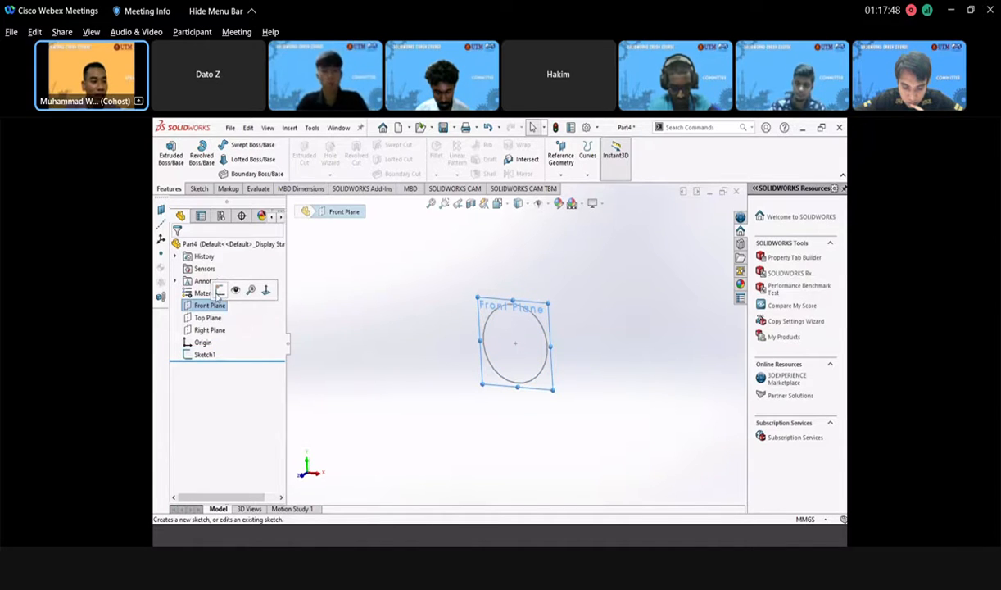
left_click(163, 211)
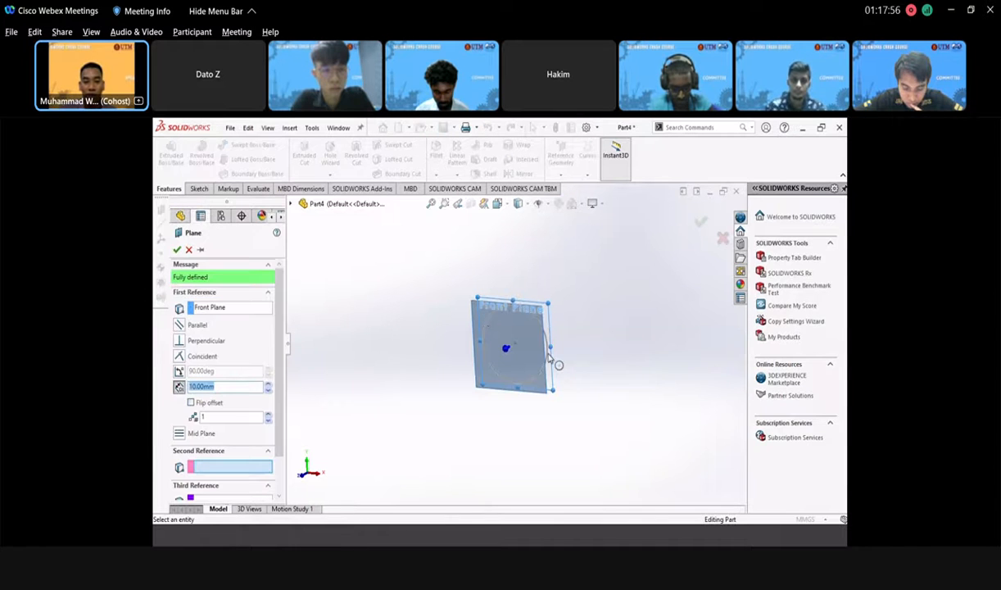
middle_click_drag(546, 387, 537, 398)
middle_click_drag(538, 354, 492, 332)
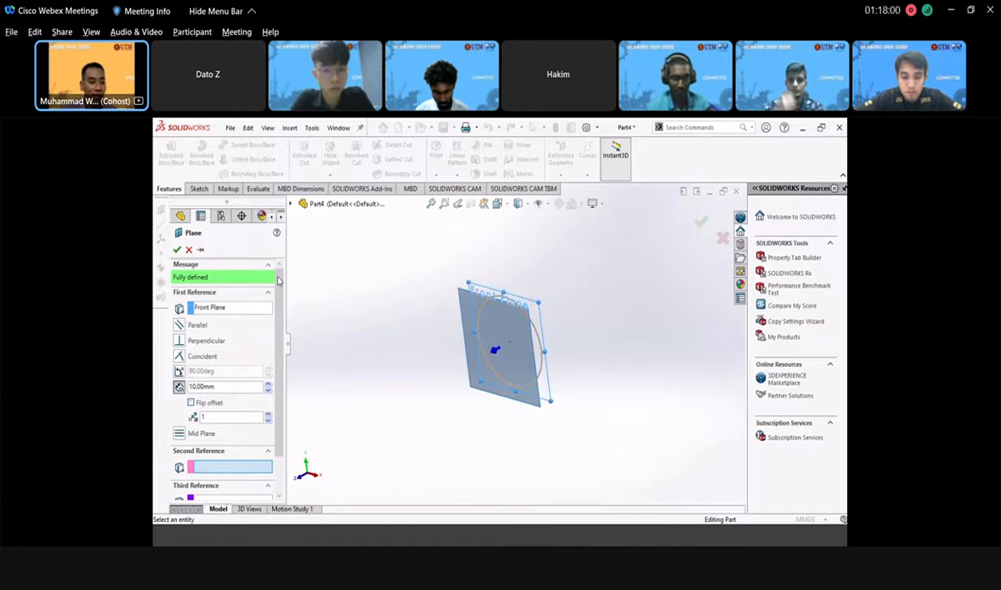
double_click(223, 386)
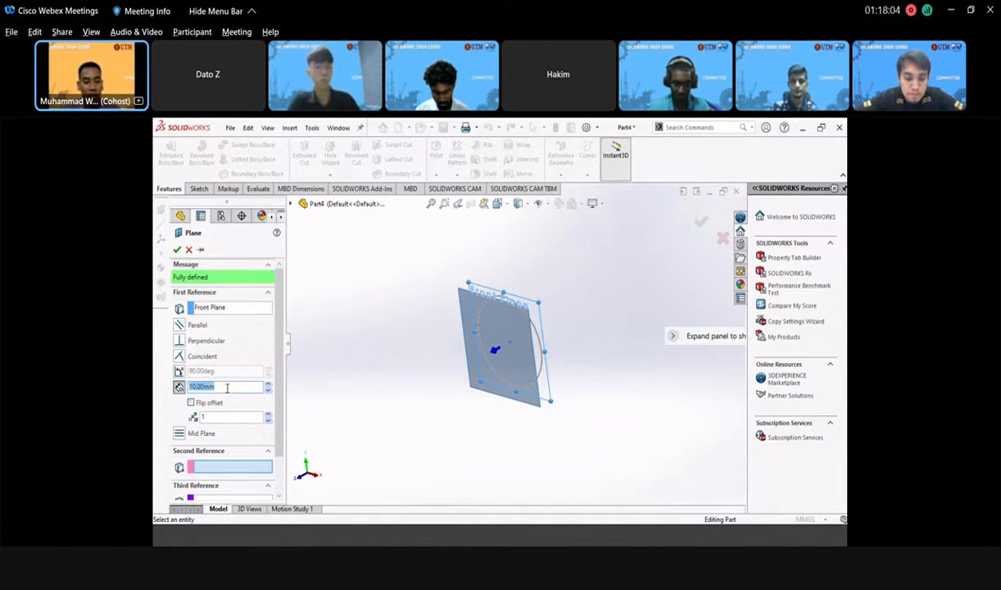
type("50")
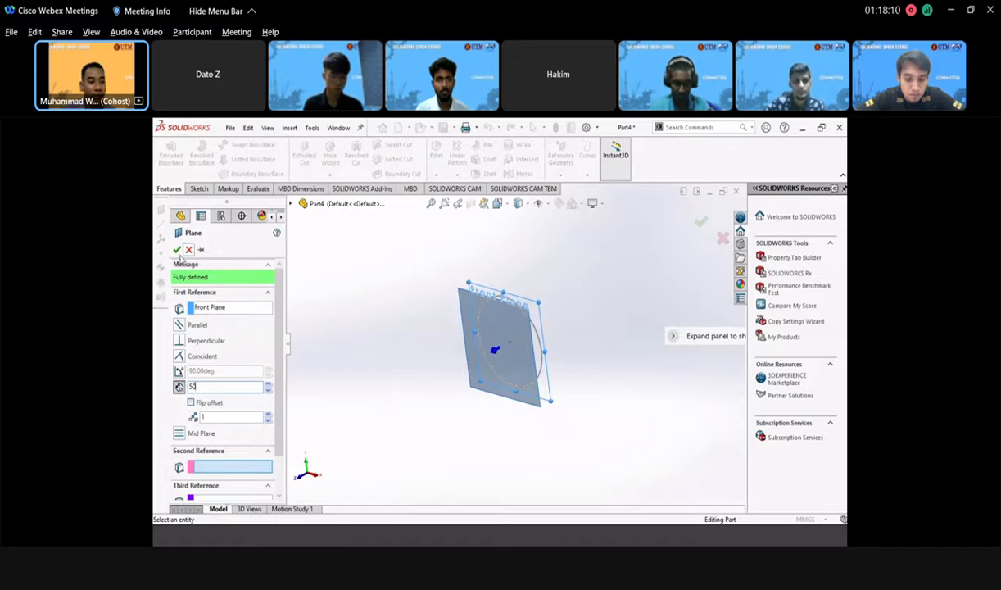
key("Return")
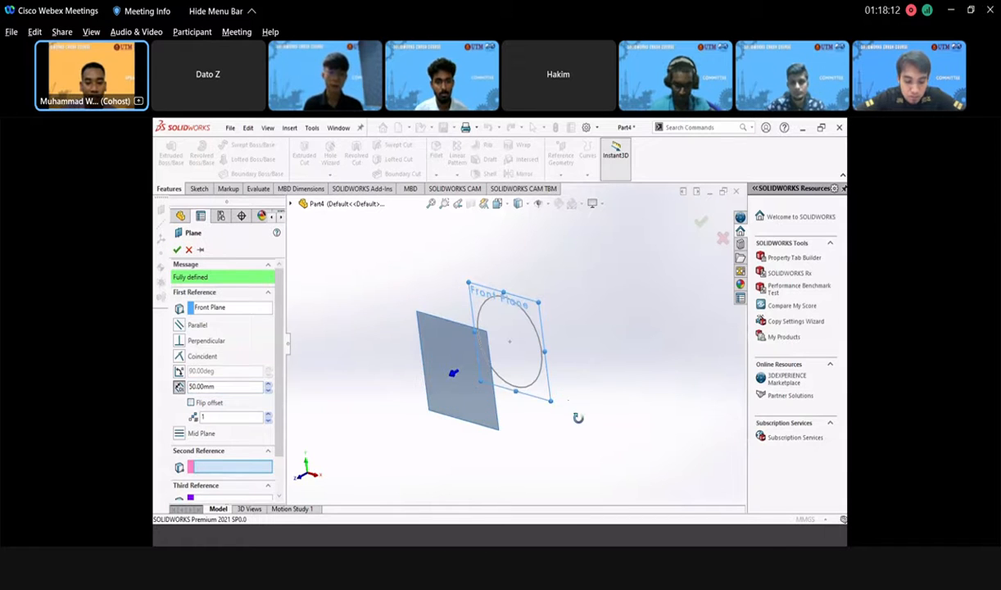
middle_click_drag(577, 418, 573, 415)
middle_click_drag(390, 381, 382, 344)
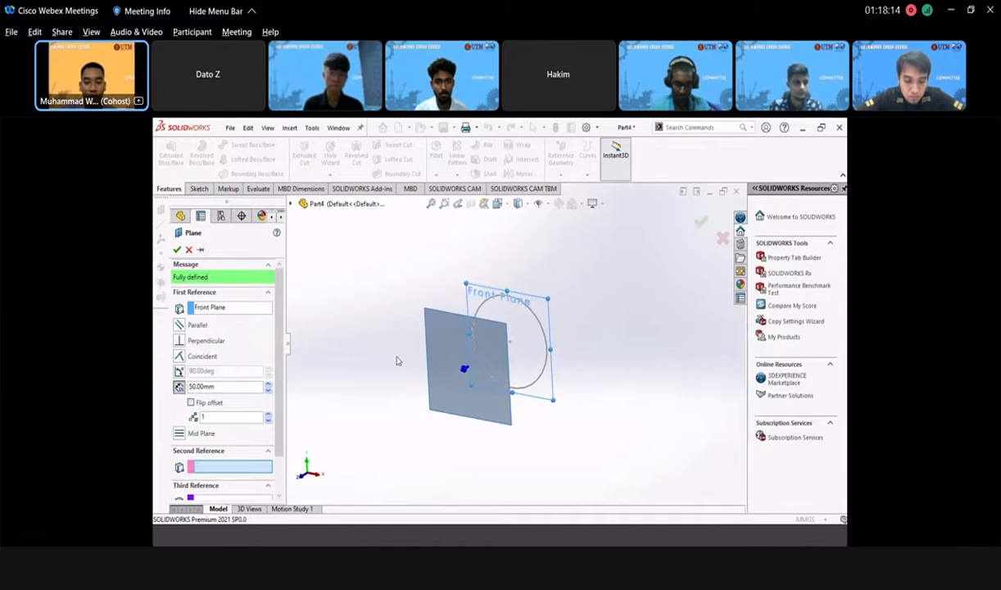
left_click(176, 251)
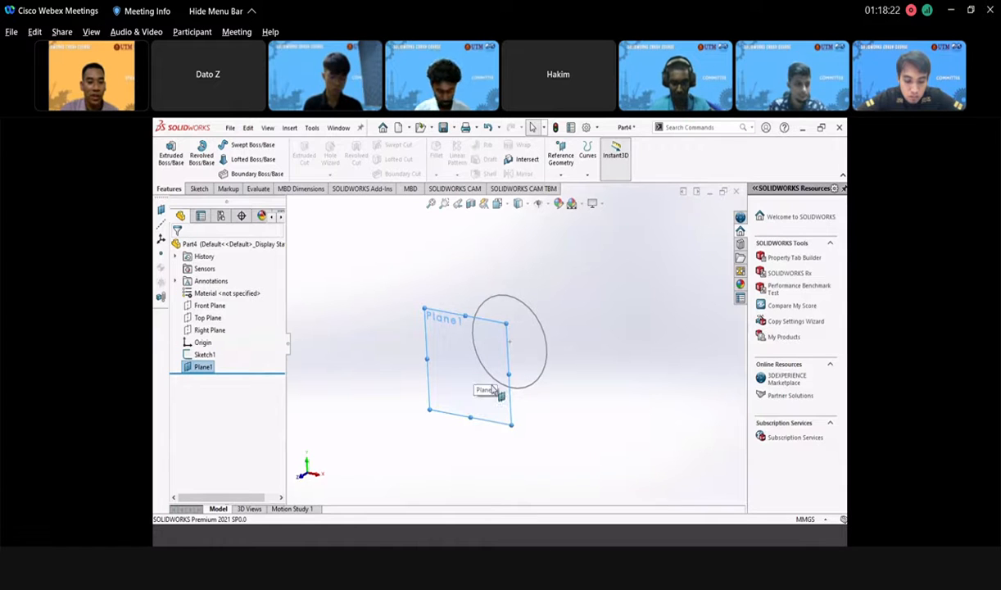
right_click(454, 353)
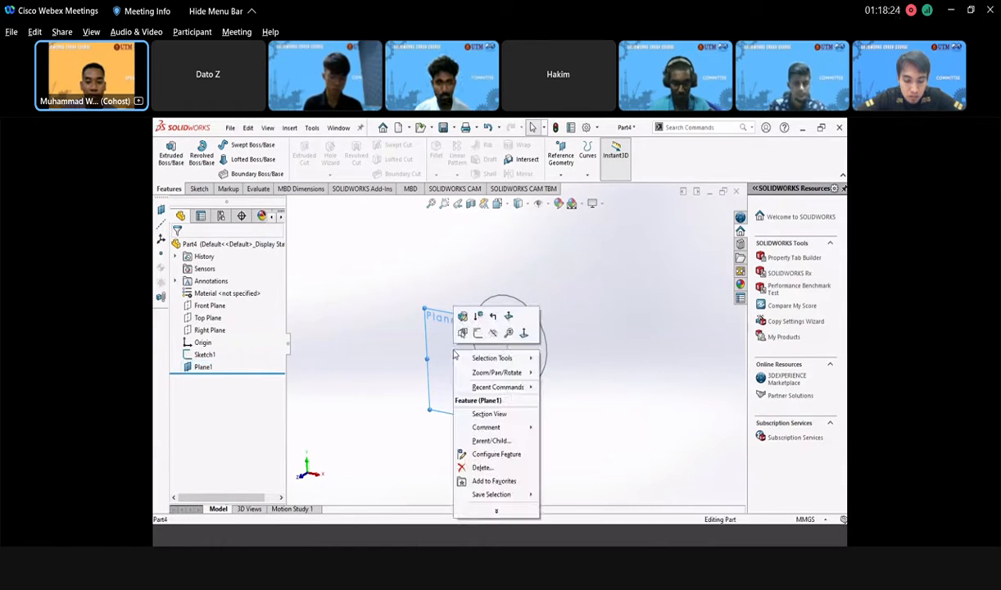
- On Plane1, draw an origin-centred circle dimensioned to 30 mm diameter and finish it as Sketch2
left_click(462, 316)
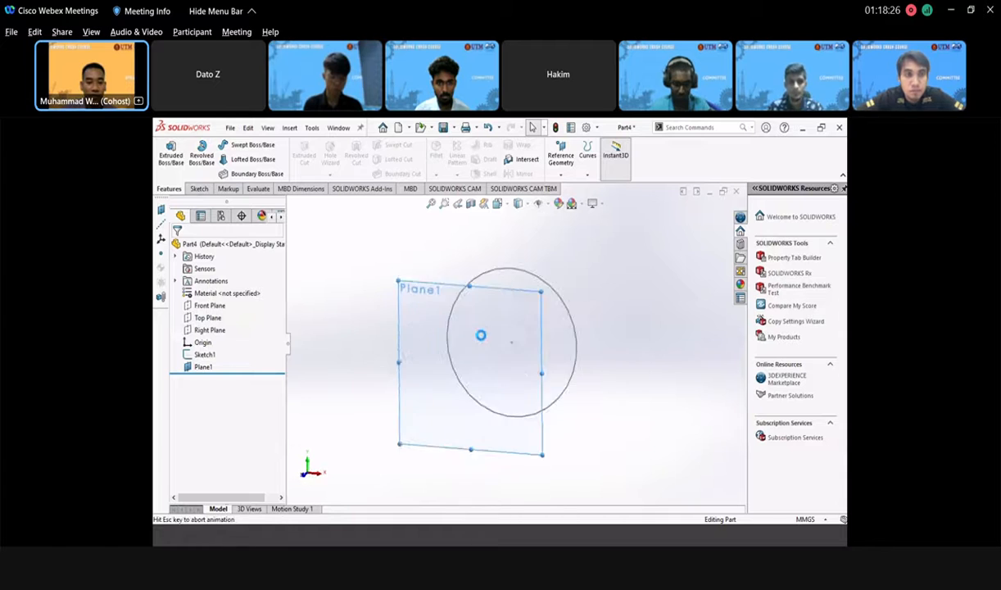
left_click(240, 145)
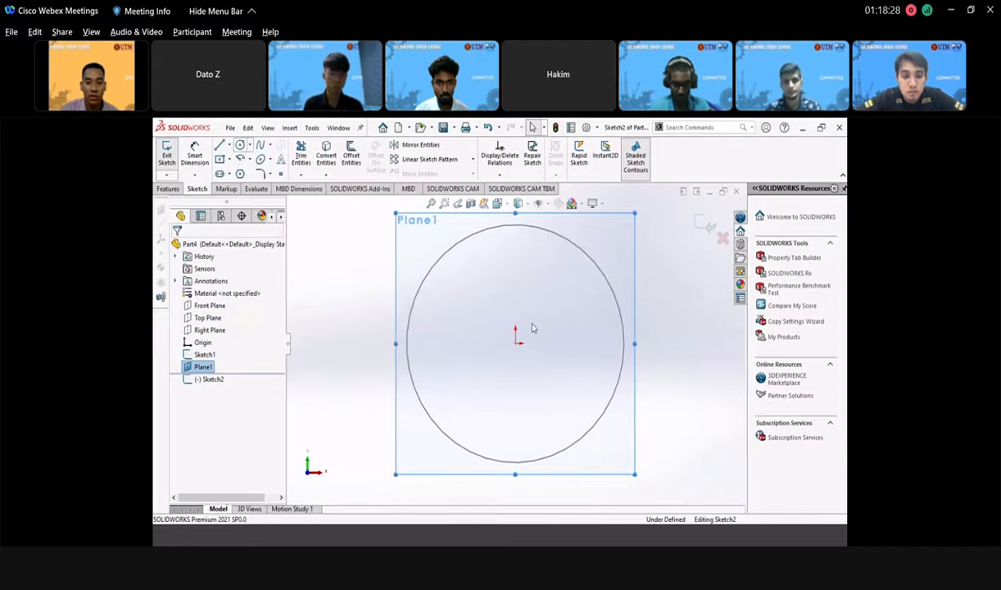
left_click(516, 344)
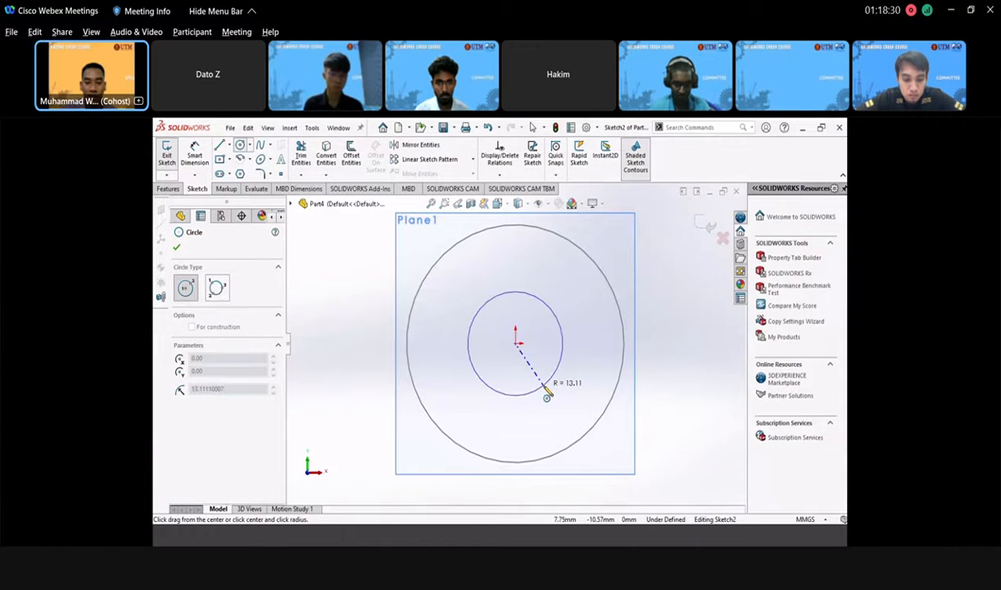
left_click(551, 400)
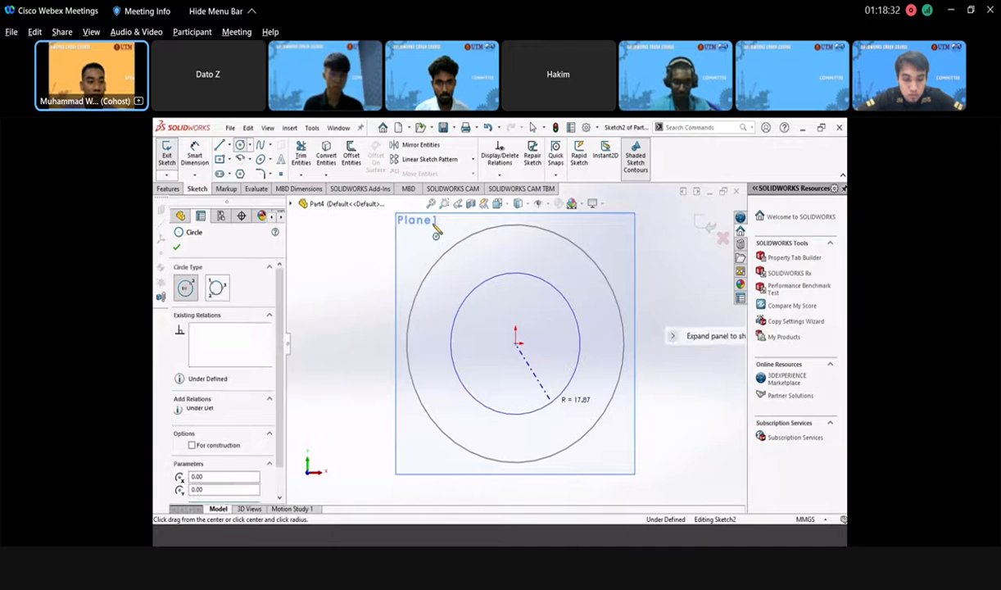
left_click(195, 152)
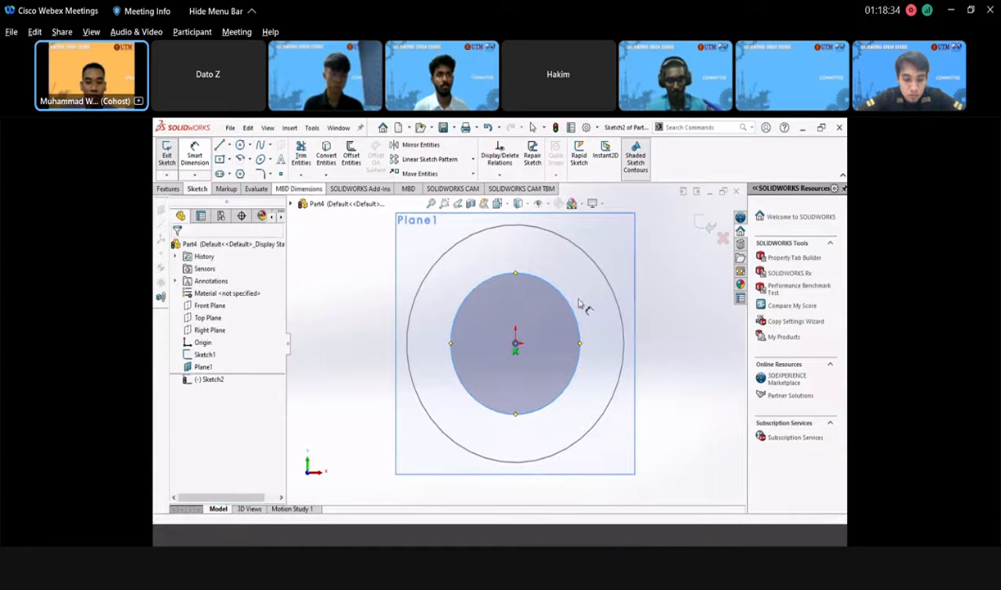
left_click(575, 311)
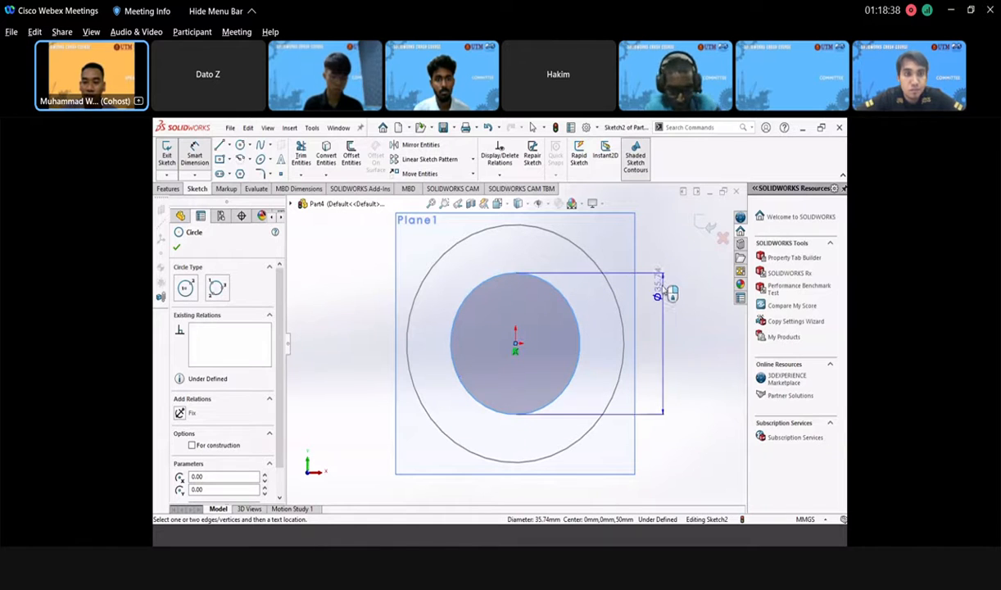
left_click(658, 268)
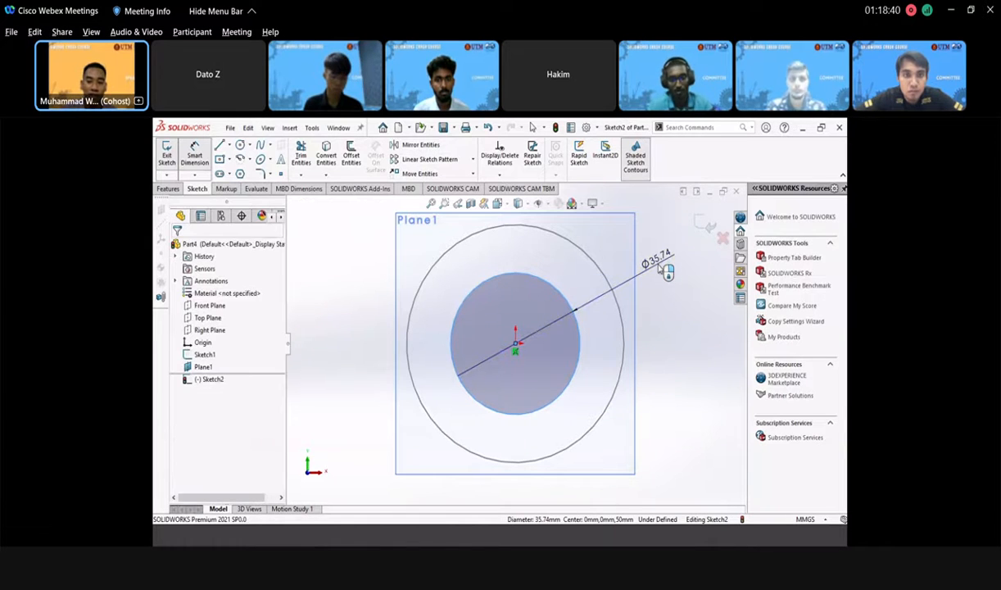
left_click(667, 271)
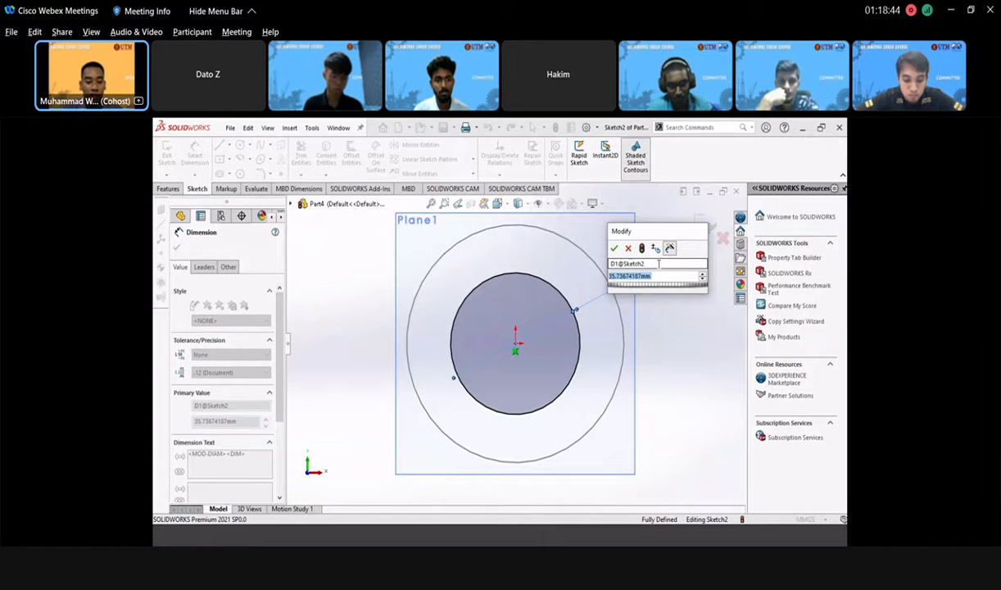
type("3")
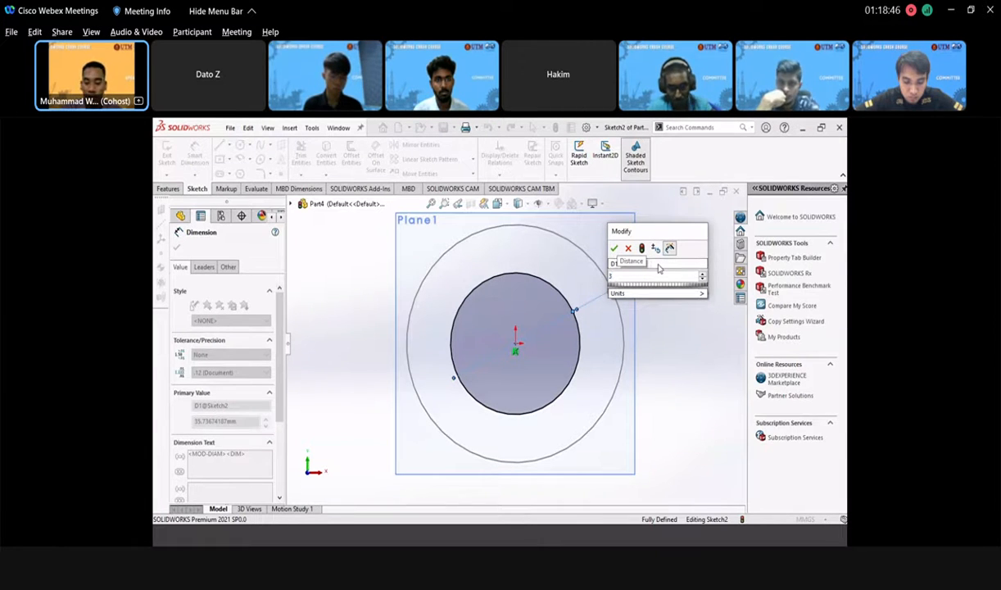
type("0")
key("Return")
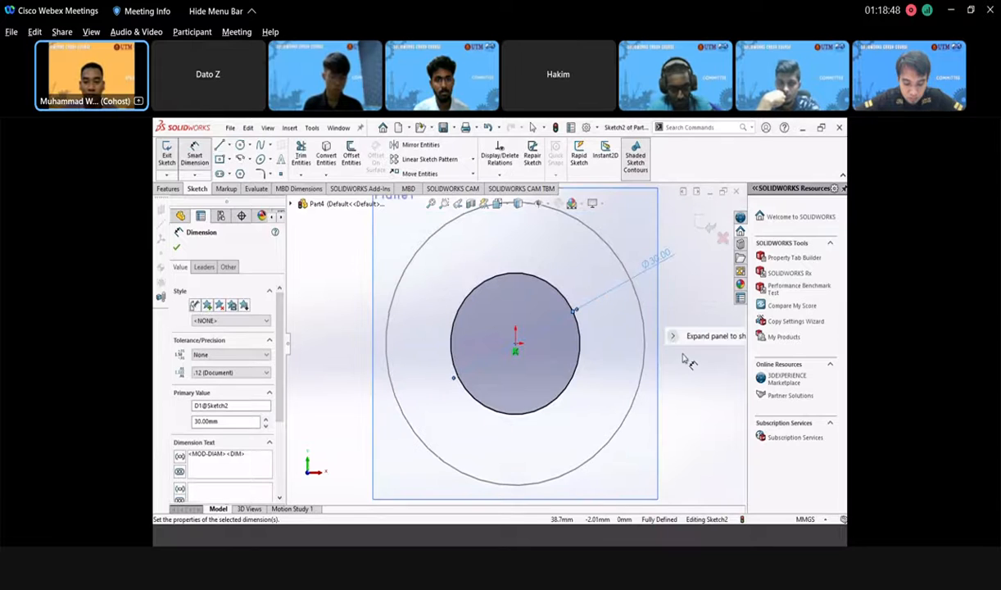
left_click(705, 225)
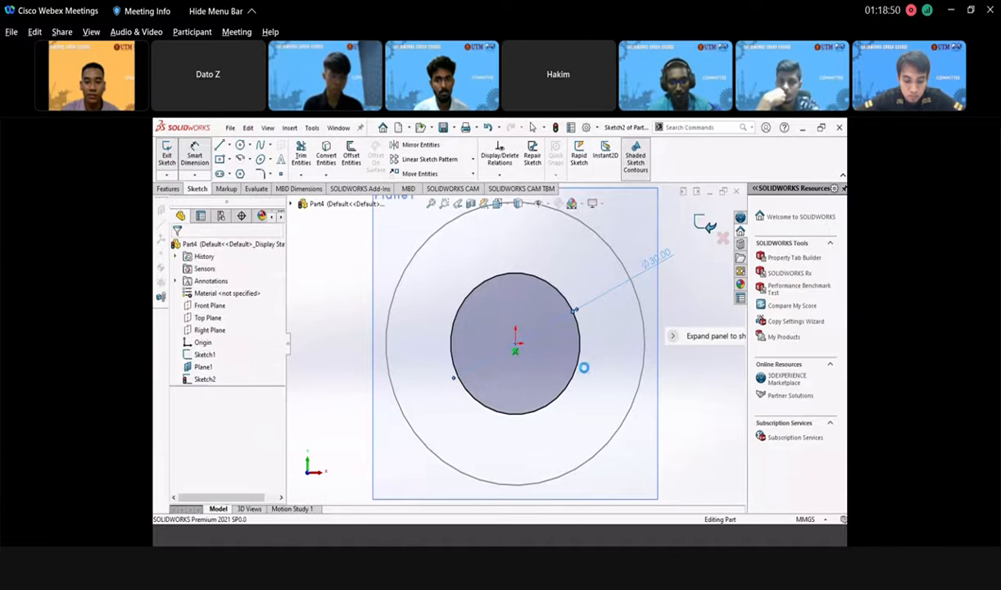
- Orbit and zoom the view to inspect Plane1 and both circles in depth
scroll(550, 354, "down", 2)
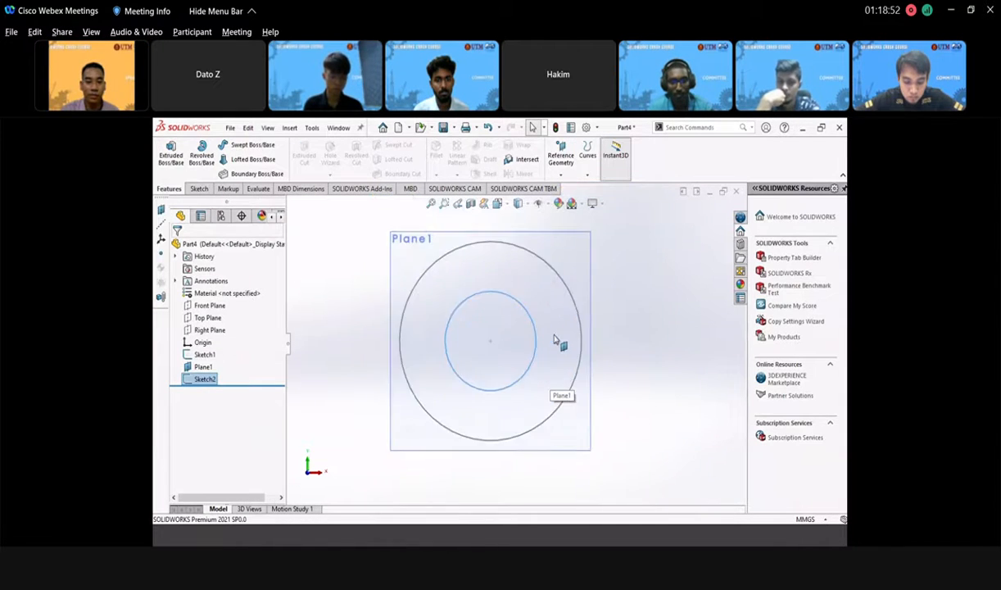
middle_click_drag(550, 336, 585, 340)
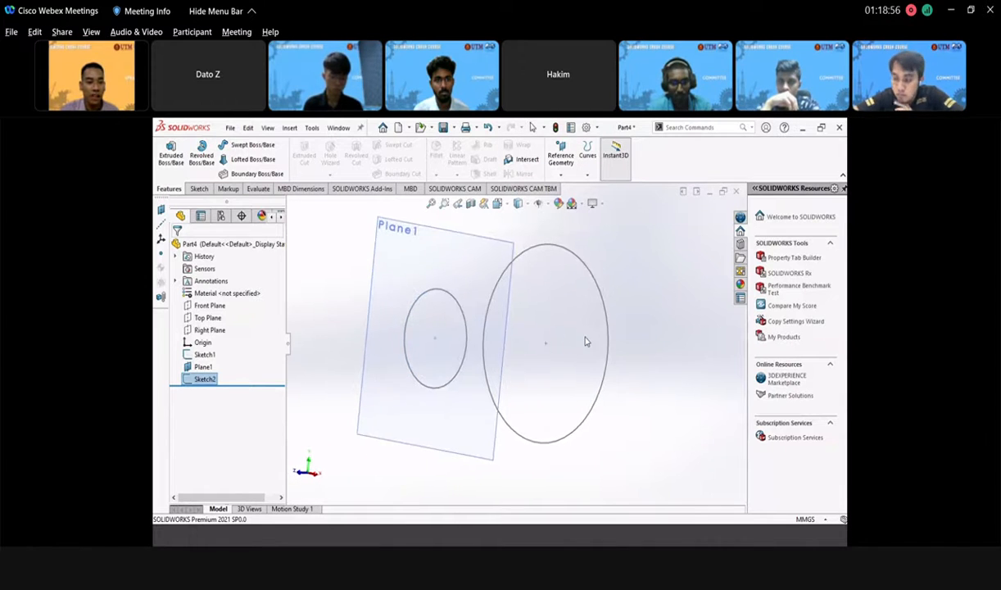
scroll(429, 324, "up", 2)
scroll(426, 325, "down", 2)
middle_click_drag(375, 331, 380, 343)
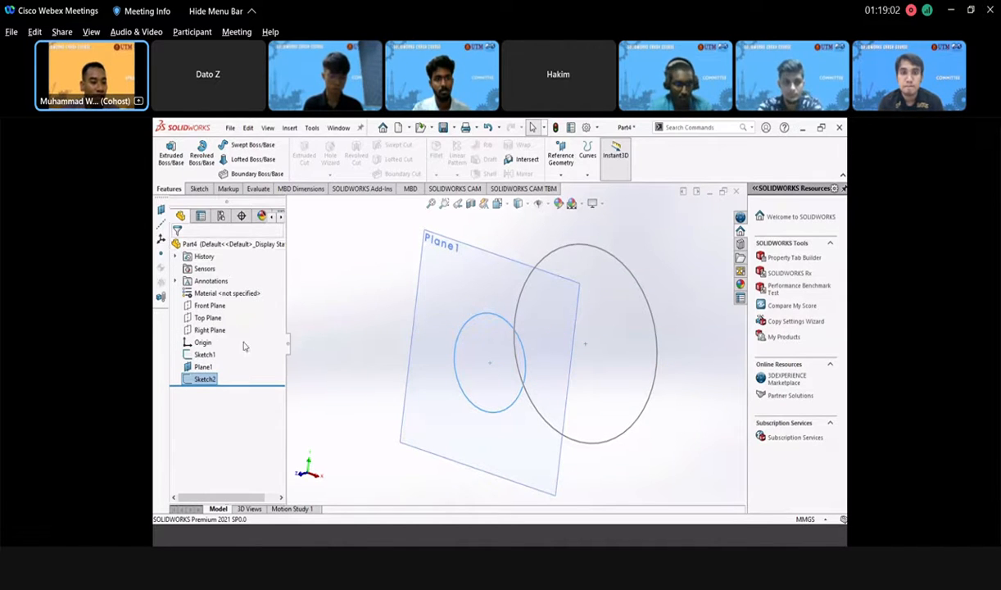
- Start a new reference plane off the Front Plane, previewing at a 50 mm offset
left_click(205, 308)
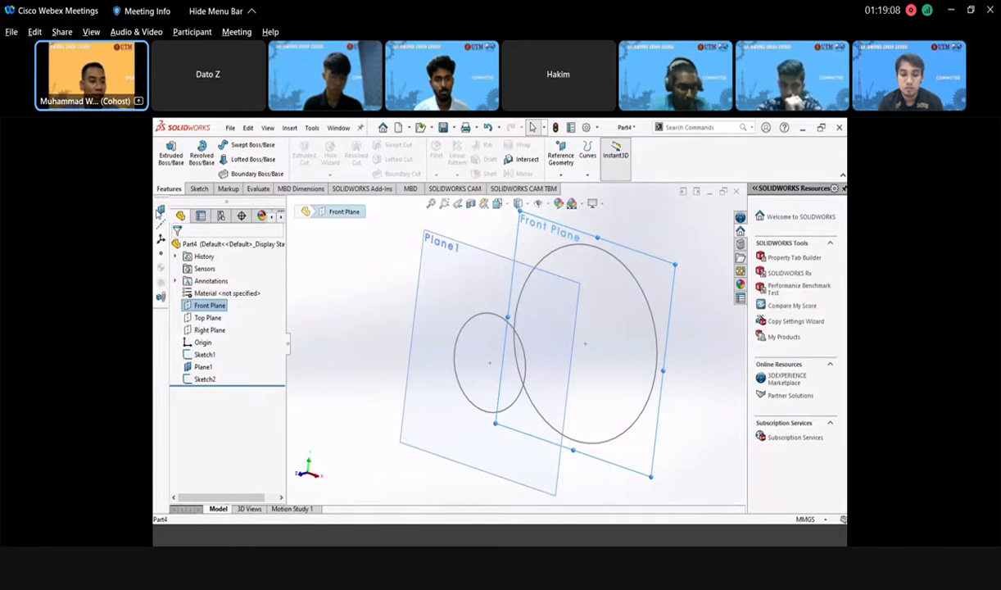
left_click(161, 210)
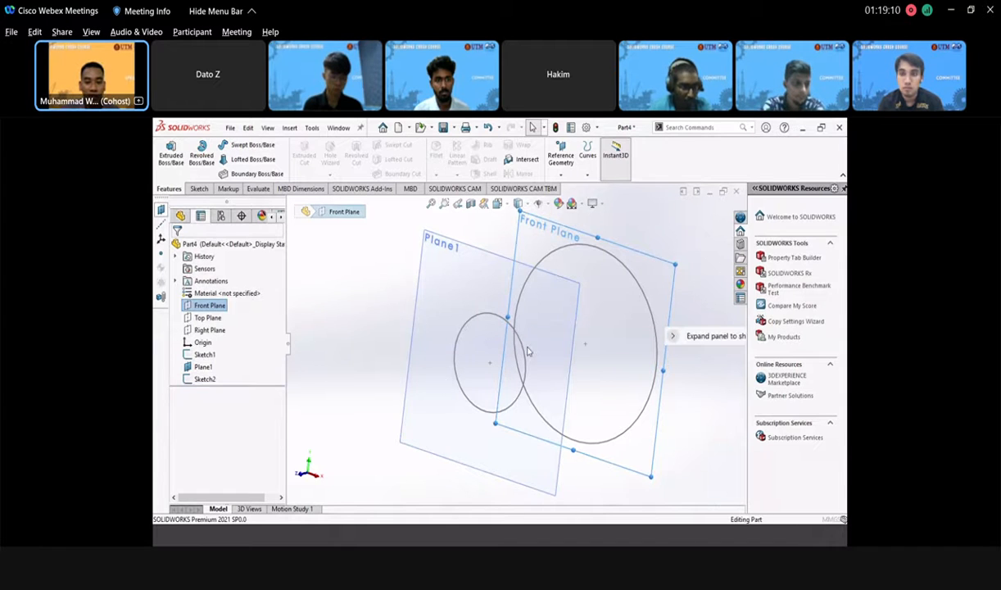
scroll(554, 360, "down", 2)
scroll(602, 387, "up", 3)
middle_click_drag(593, 380, 549, 360)
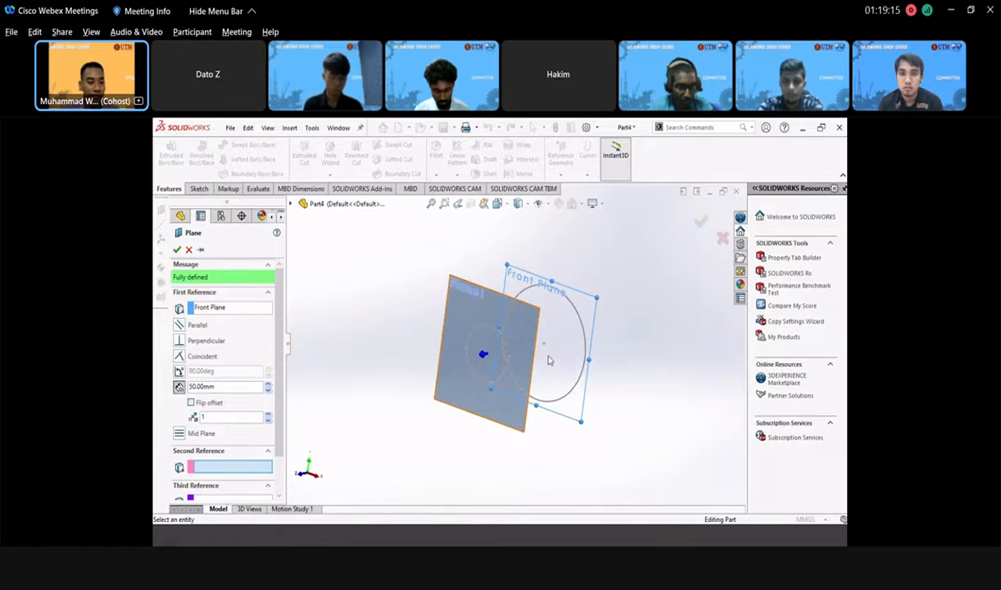
- Change the plane's offset to 80 mm and confirm it as Plane2
double_click(214, 387)
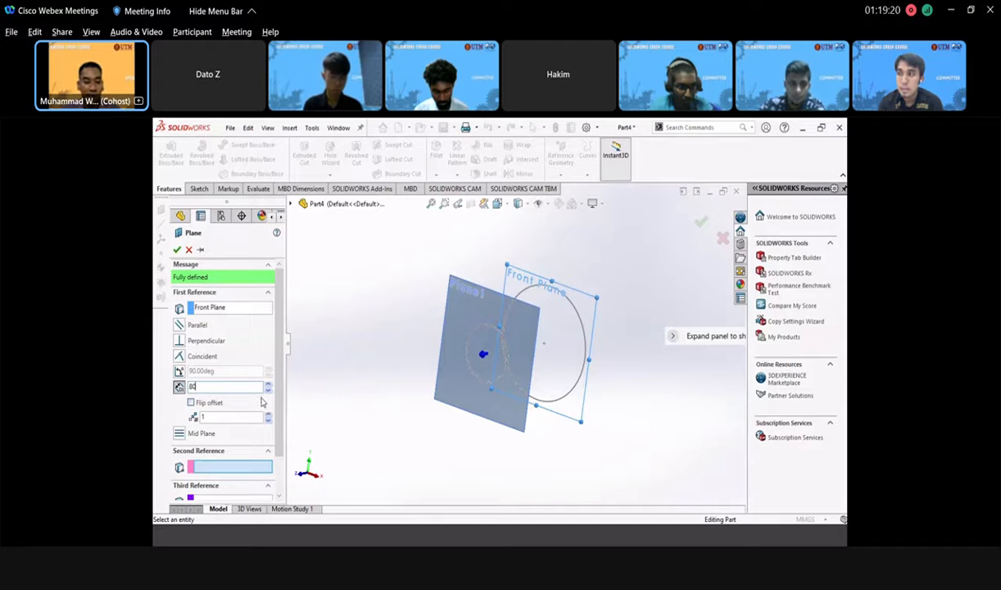
middle_click_drag(301, 369, 366, 388)
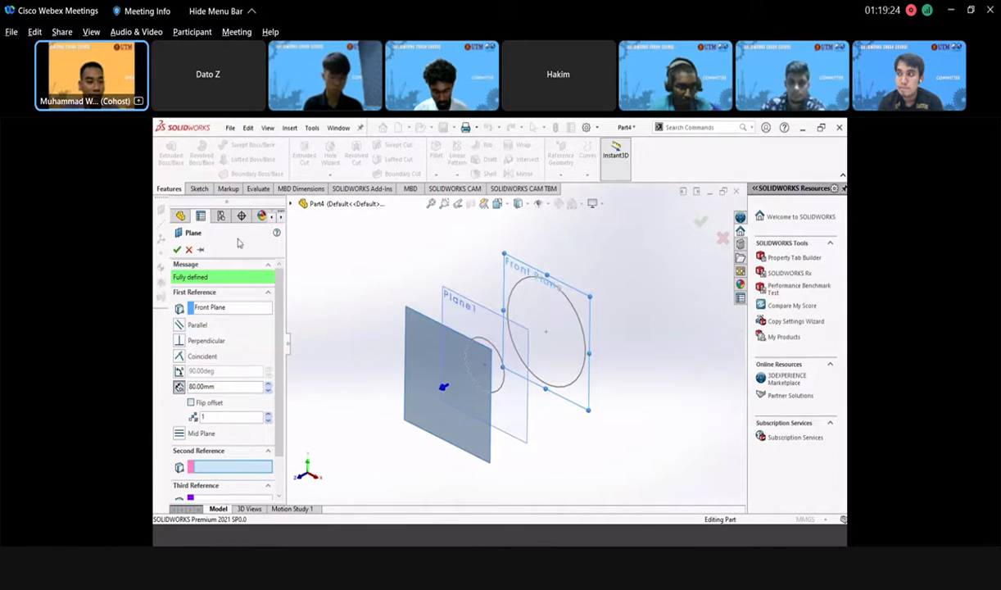
left_click(177, 249)
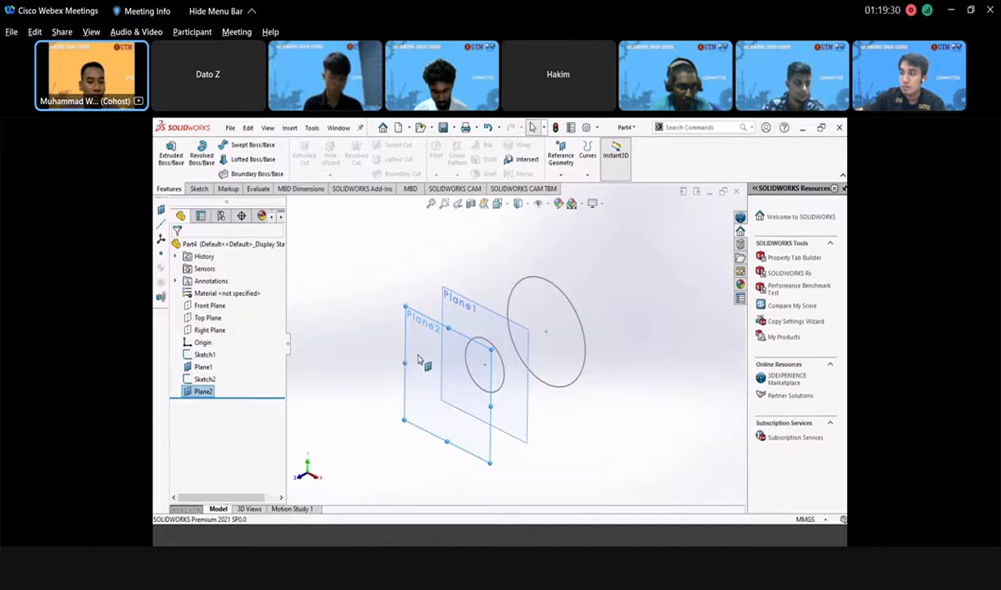
- Sketch a circle centred on the origin on Plane2
left_click(418, 359)
left_click(462, 321)
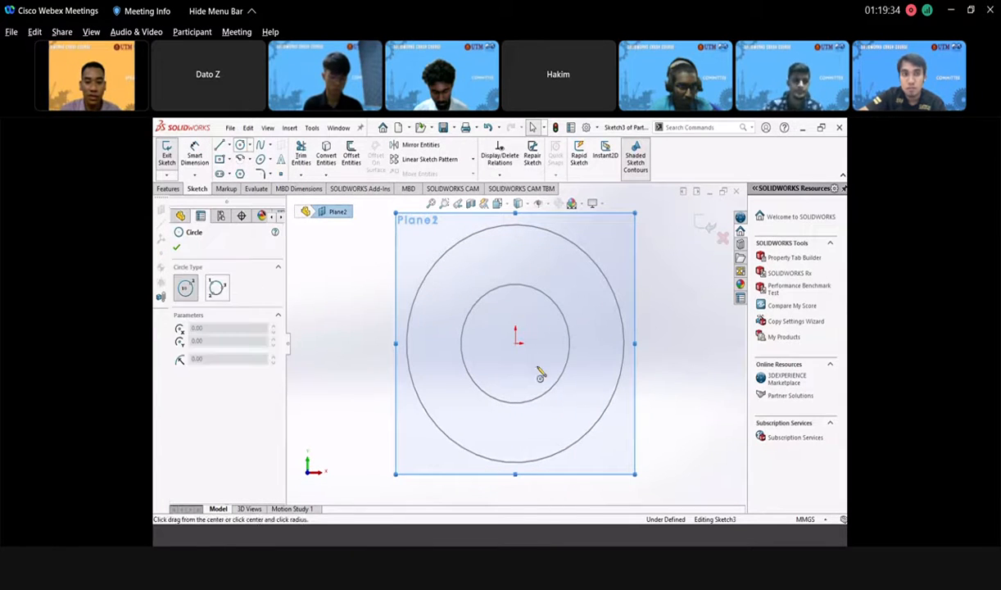
left_click(516, 344)
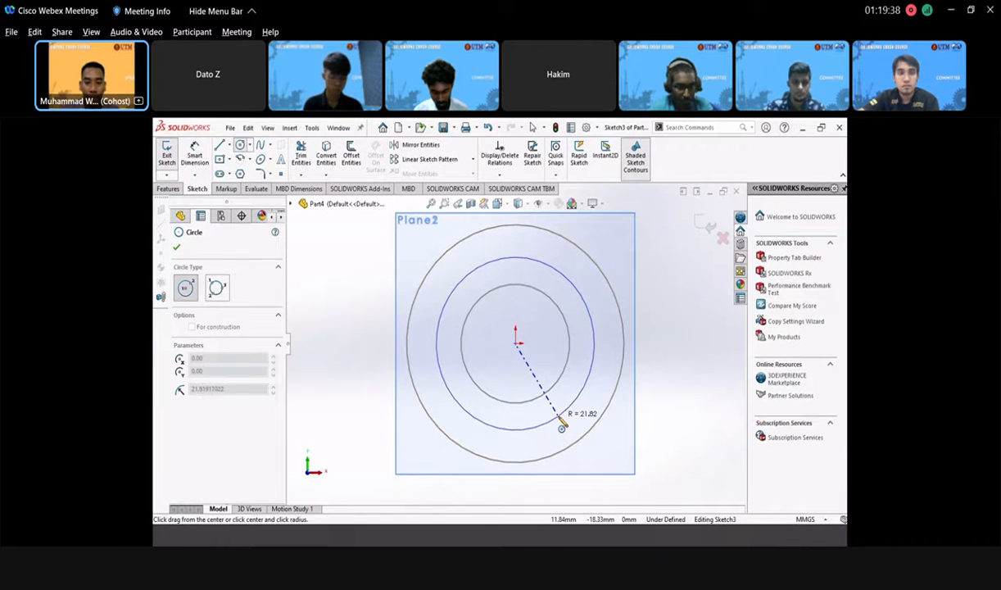
left_click(561, 425)
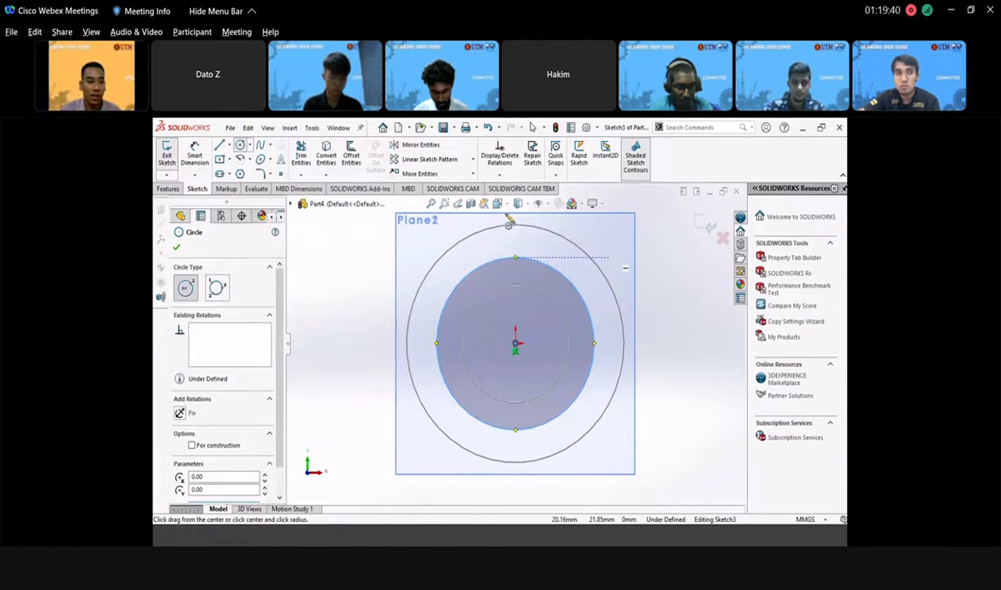
left_click(175, 249)
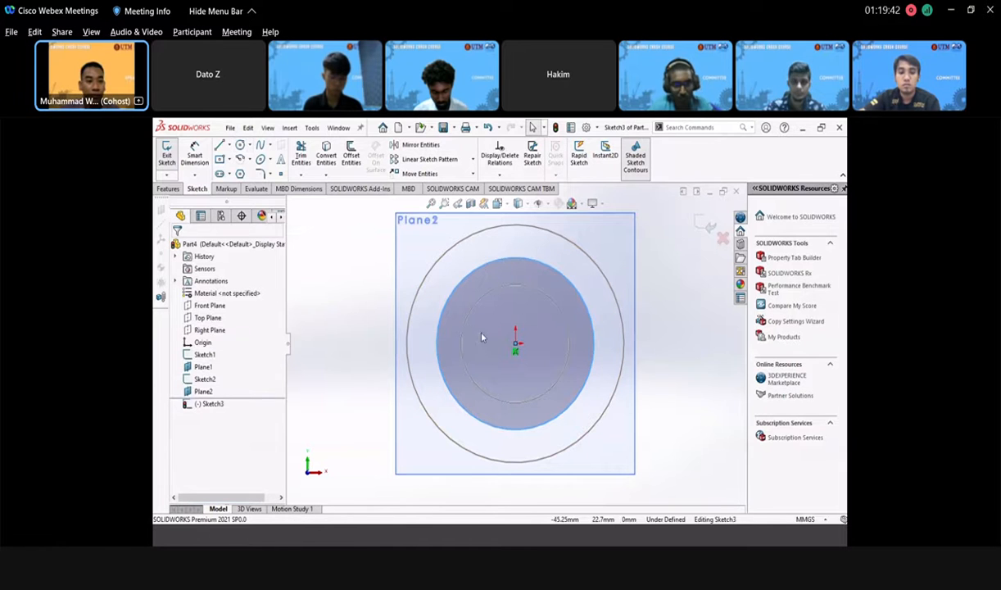
- Dimension the circle to a 45 mm diameter and exit the sketch as Sketch3
left_click(195, 156)
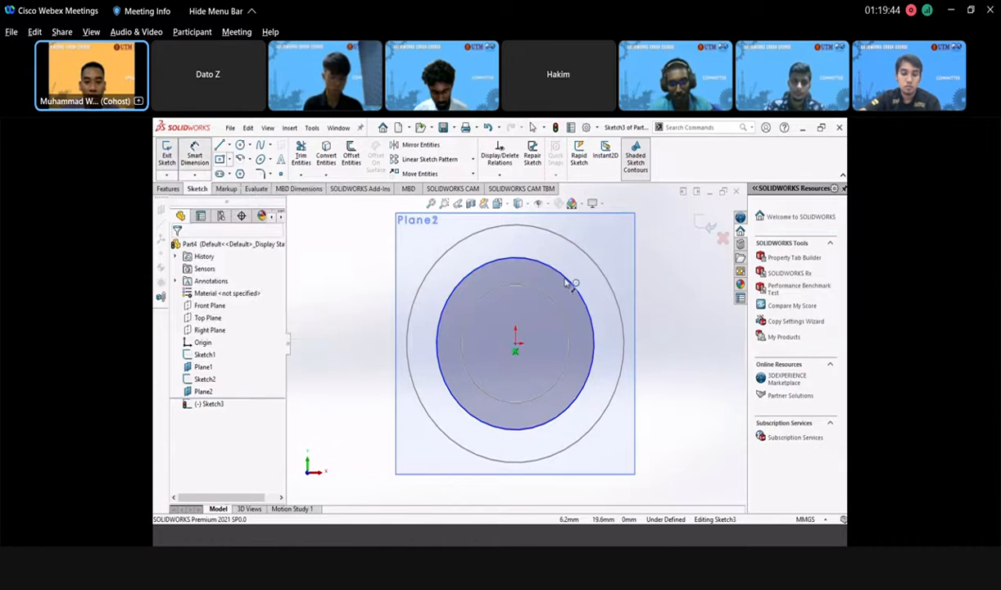
left_click(570, 281)
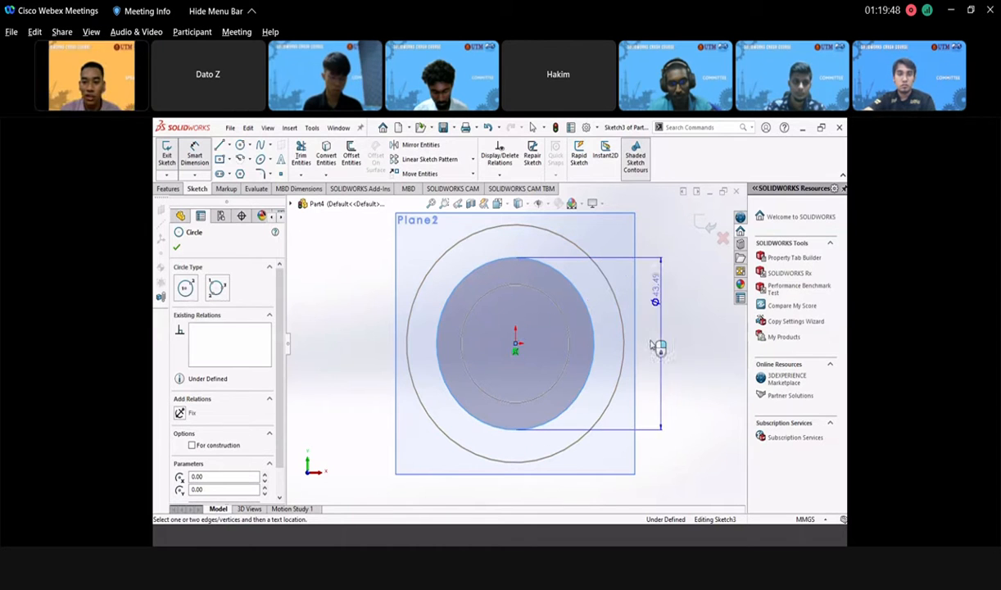
left_click(663, 245)
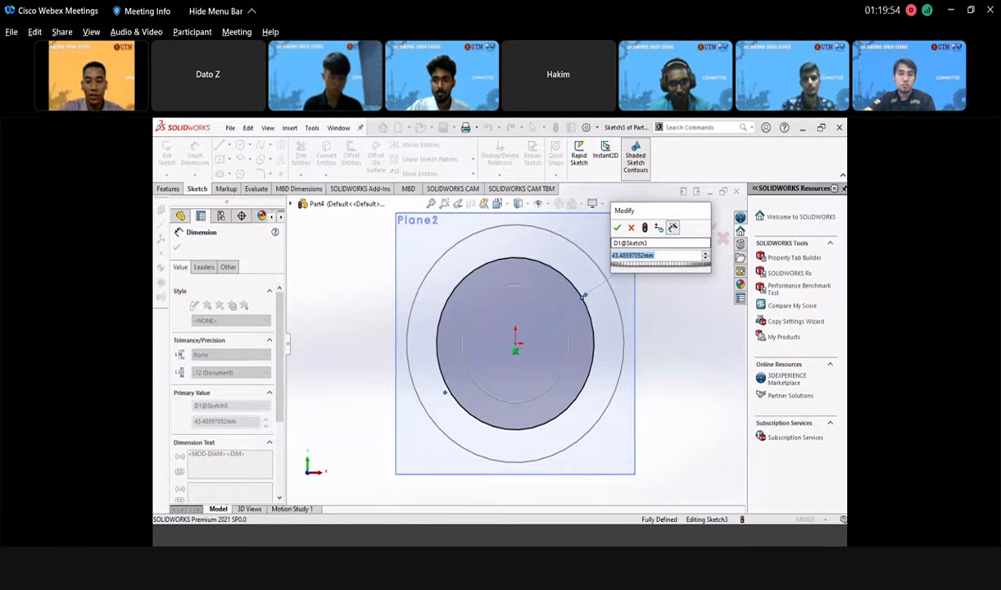
type("75")
key("BackSpace")
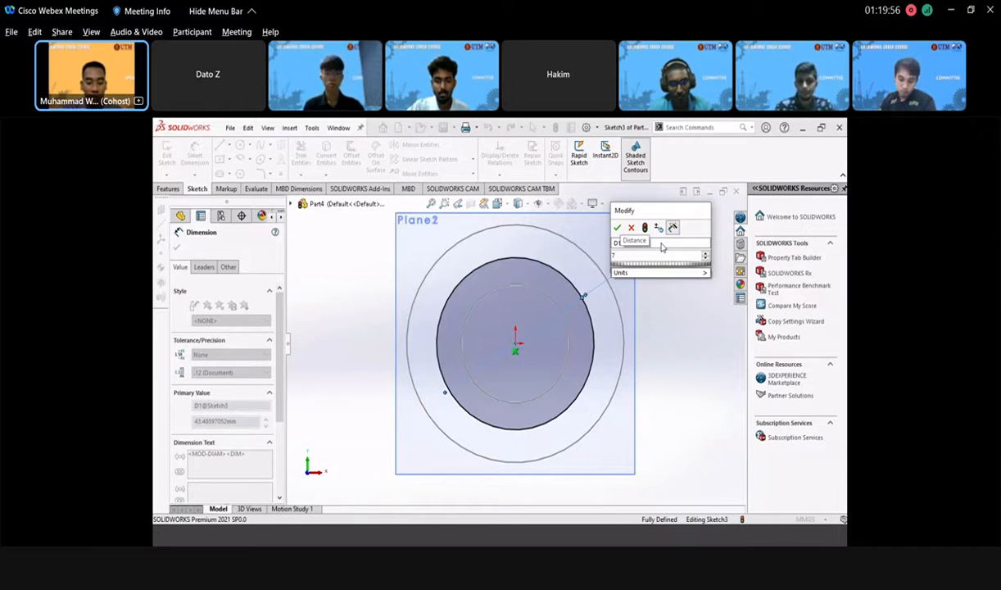
key("BackSpace")
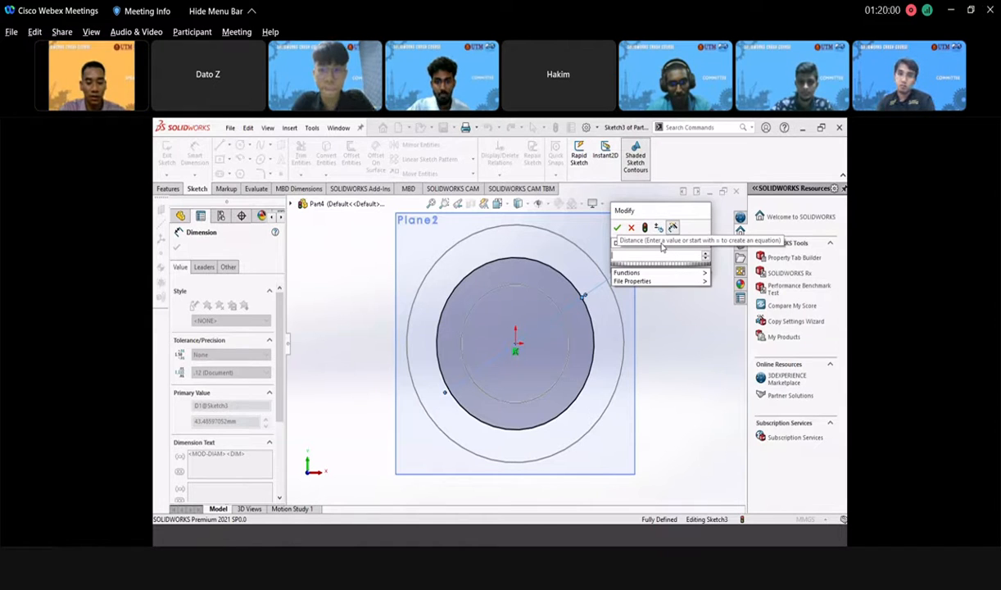
type("4")
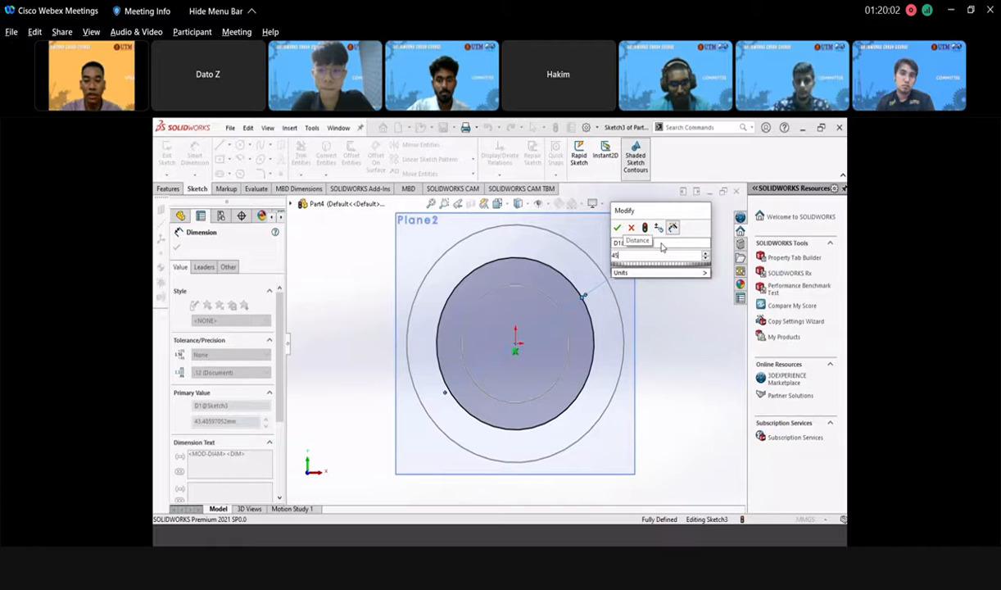
type("5")
key("Return")
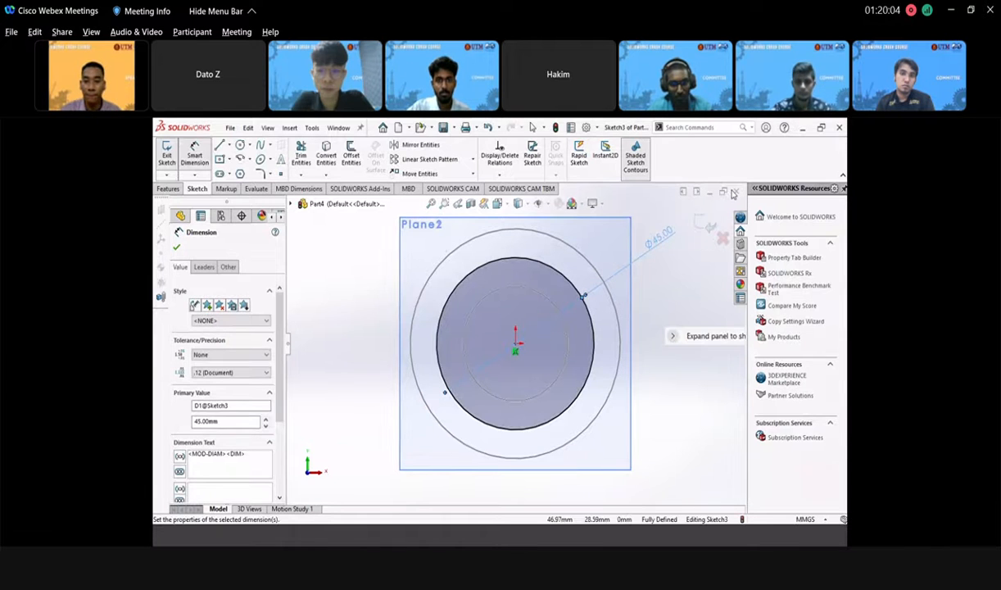
left_click(704, 227)
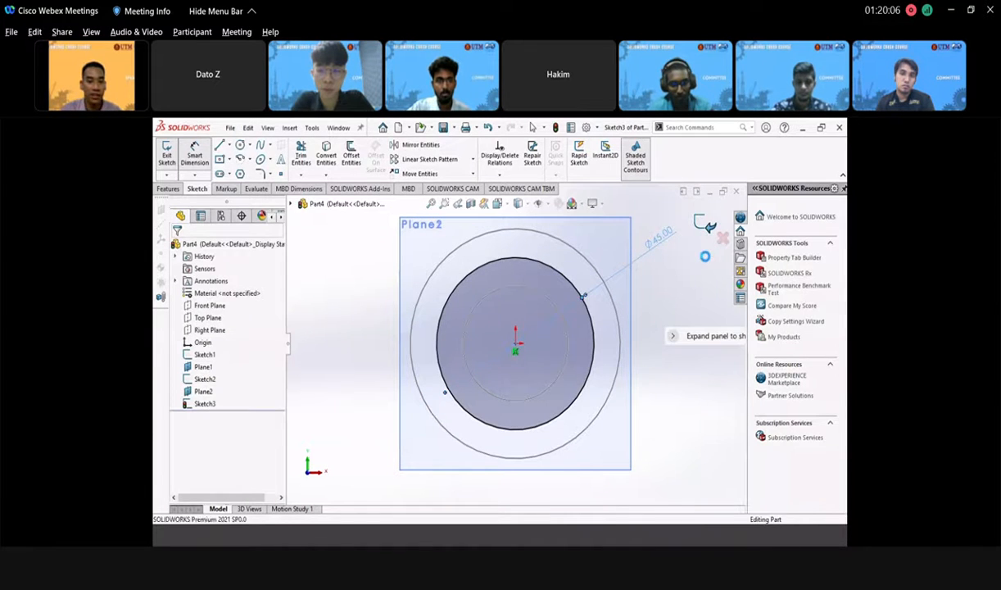
- Loft through the 45, 30 and 60 mm circles (Sketch3, Sketch2, Sketch1) to form Loft1
mouse_move(567, 313)
middle_mouse_down()
mouse_move(533, 344)
mouse_move(561, 348)
mouse_move(500, 351)
mouse_move(525, 380)
mouse_move(385, 323)
mouse_move(413, 264)
middle_mouse_up()
scroll(531, 332, "up", 5)
scroll(547, 335, "down", 1)
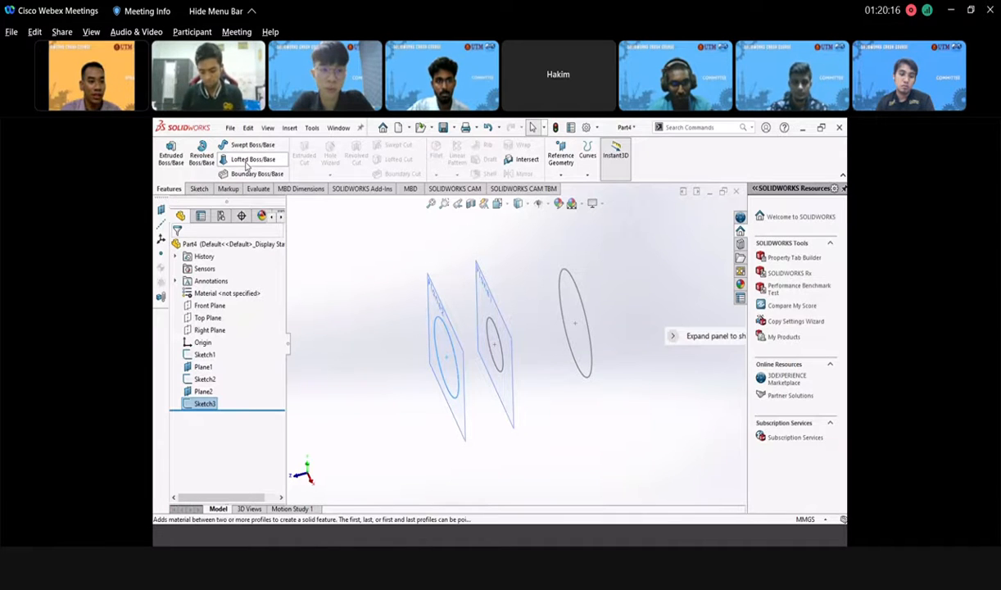
left_click(247, 164)
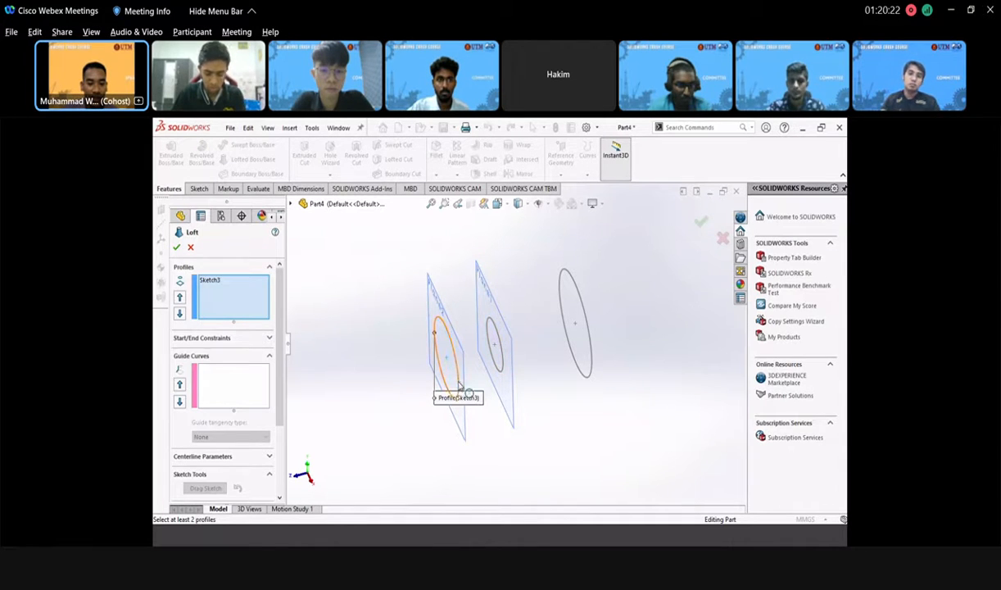
left_click(502, 368)
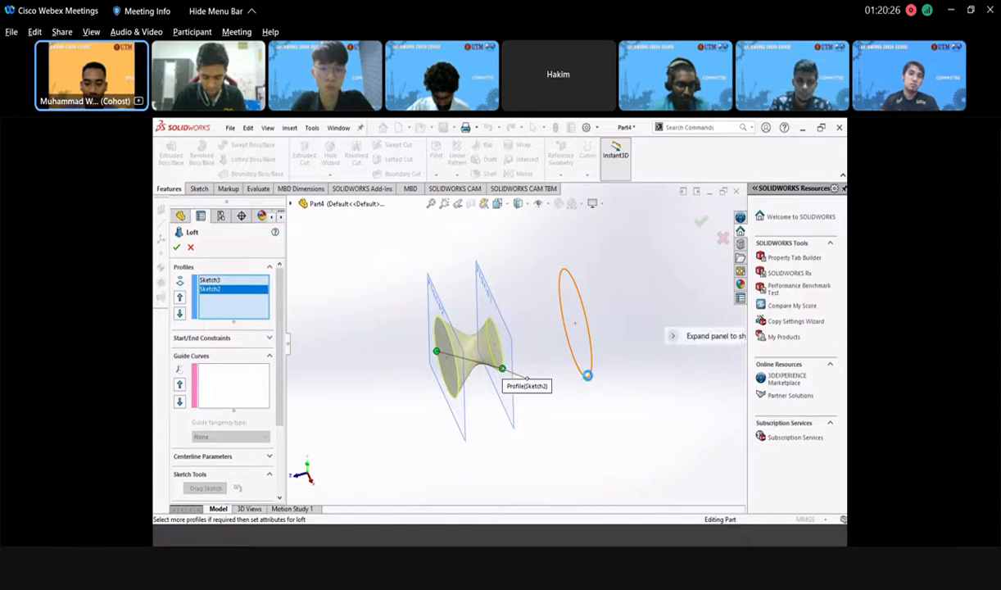
left_click(587, 379)
middle_click_drag(534, 352, 446, 322)
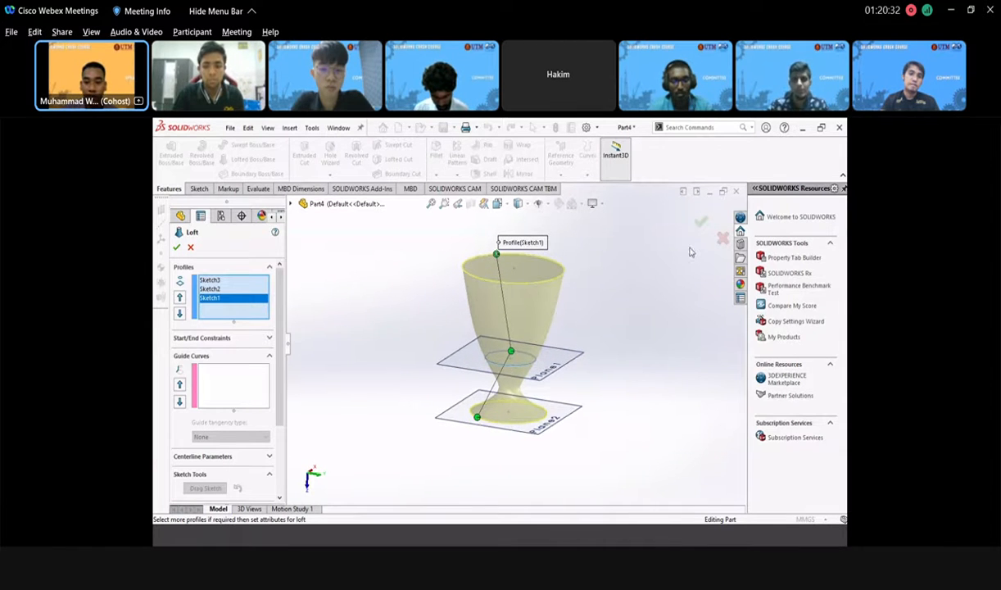
left_click(701, 221)
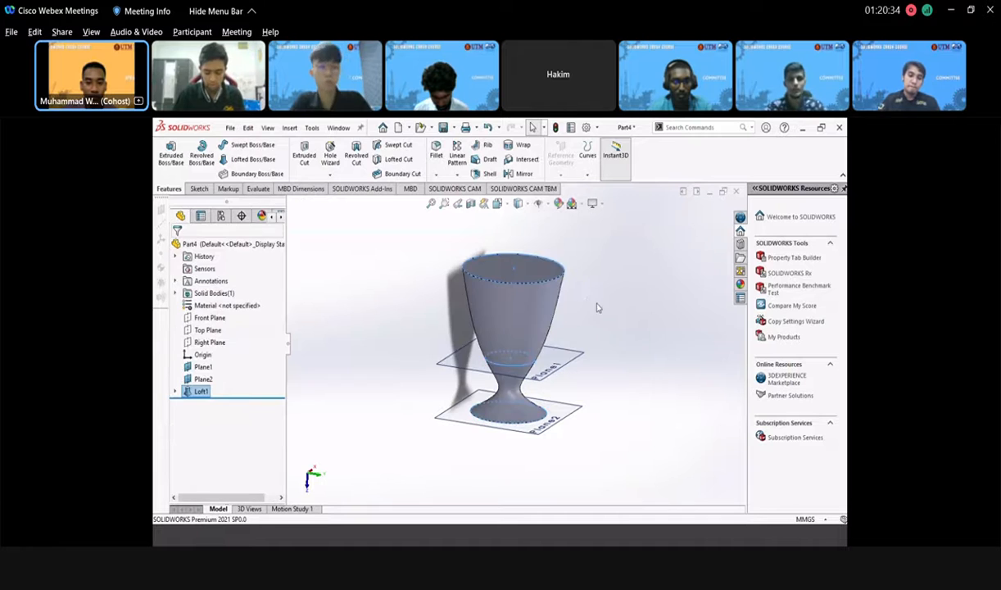
middle_click_drag(545, 353, 529, 277)
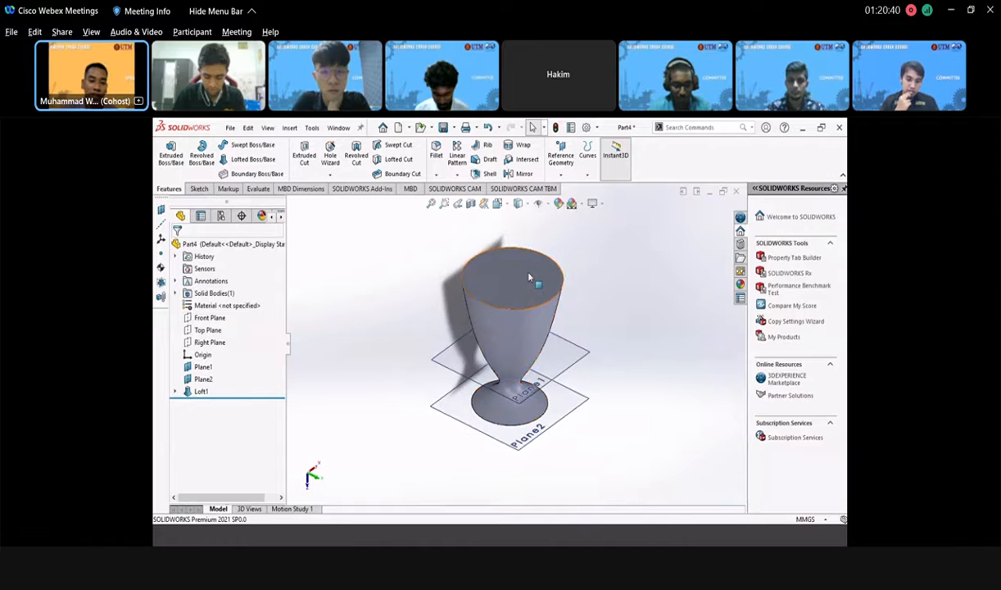
mouse_move(510, 311)
middle_mouse_down()
mouse_move(522, 280)
mouse_move(496, 309)
middle_mouse_up()
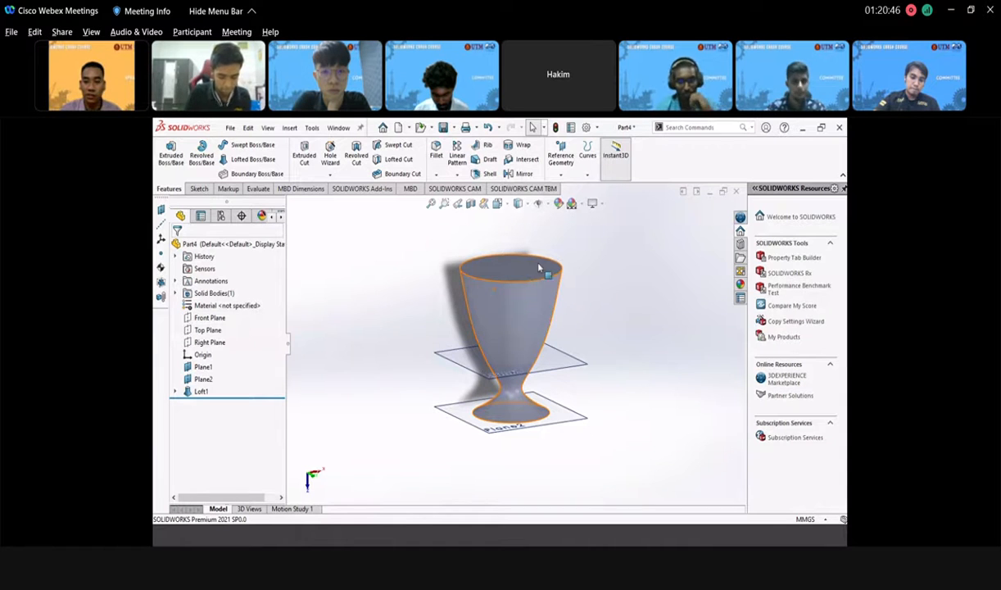
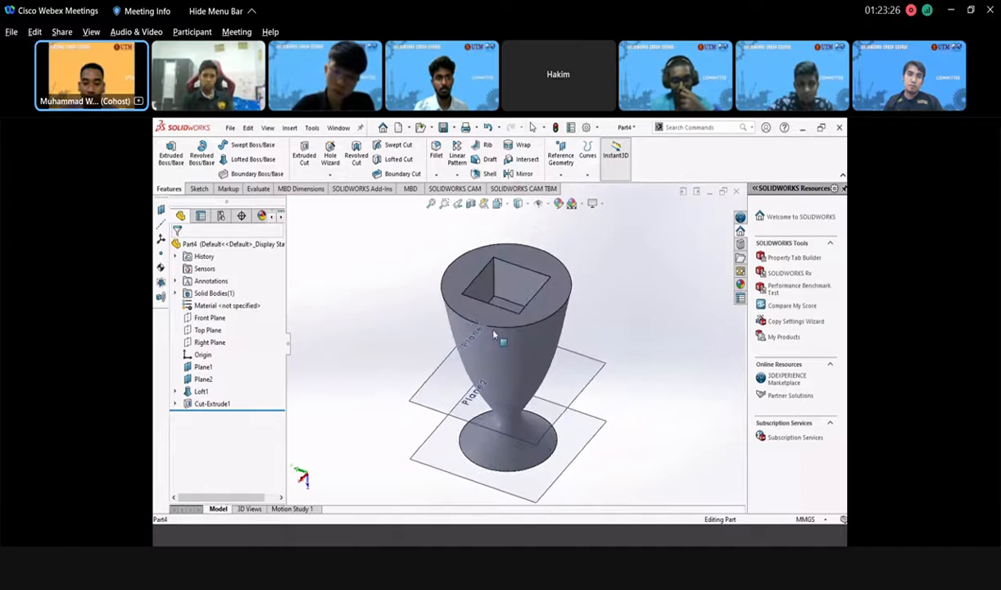
scroll(509, 322, "up", 3)
scroll(510, 322, "down", 3)
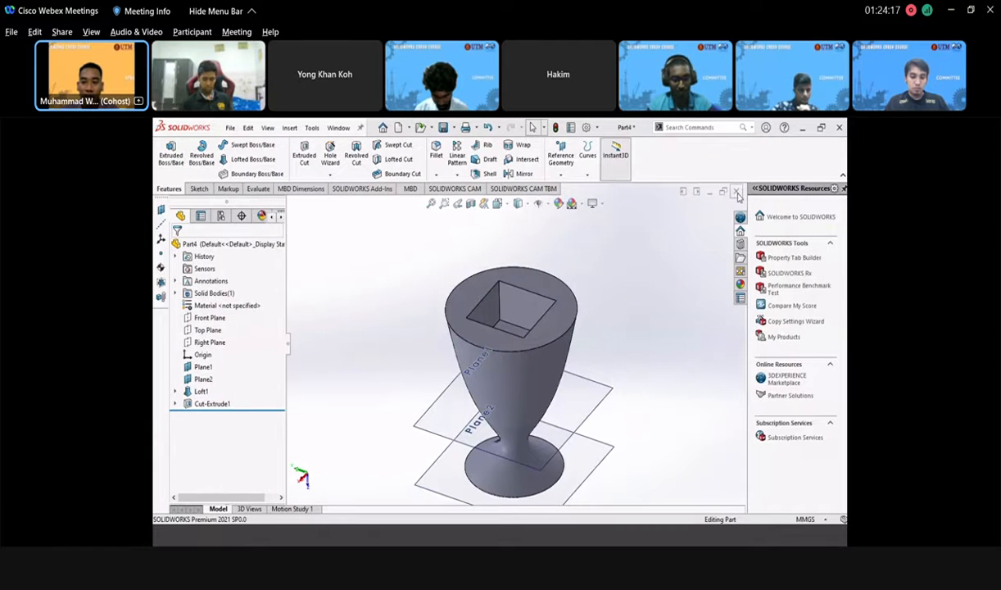
- Close the goblet part, answering the save prompt, and create a new blank part, Part5
left_click(736, 192)
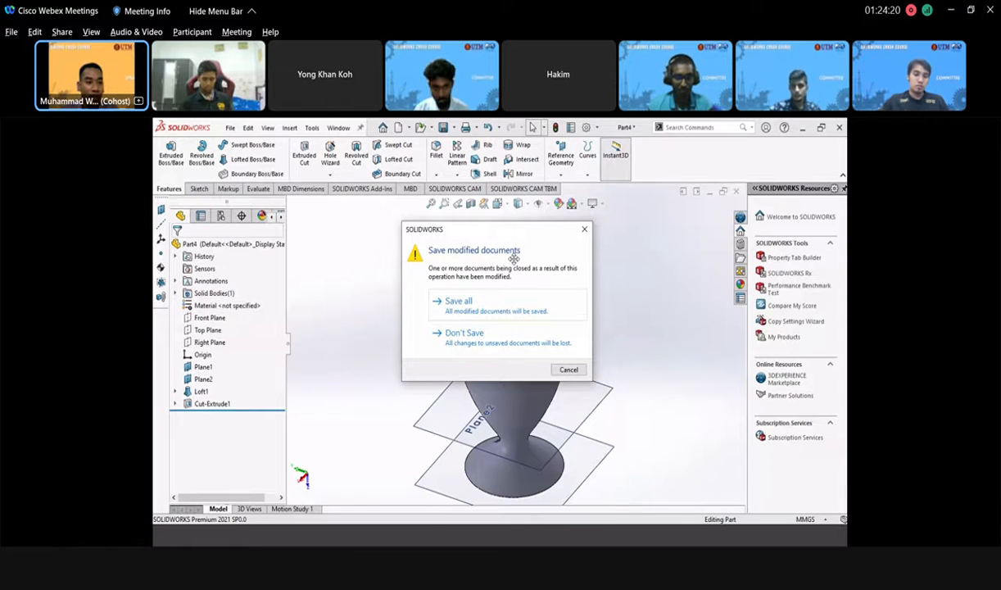
left_click(504, 337)
left_click(230, 128)
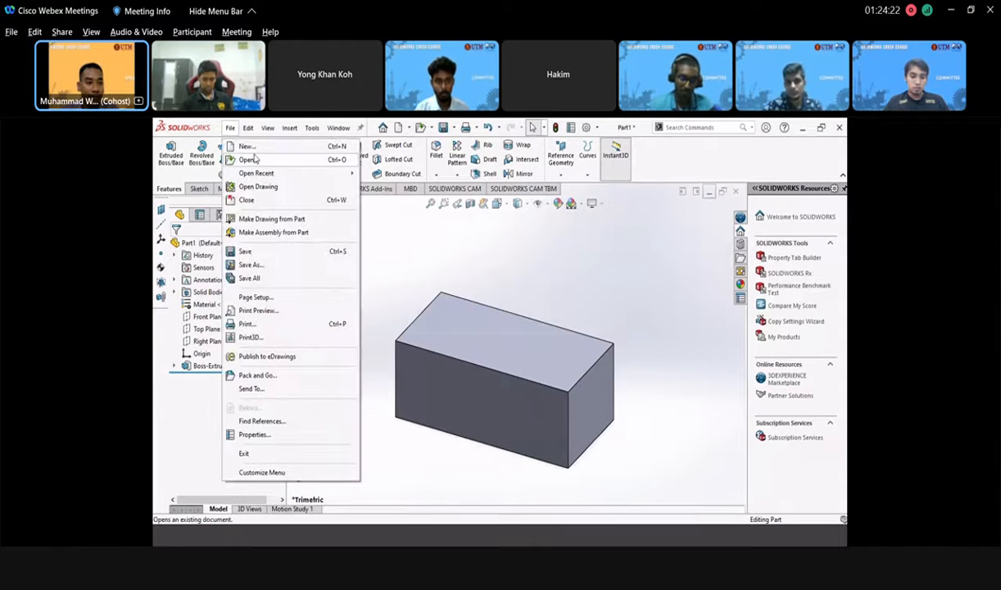
left_click(247, 146)
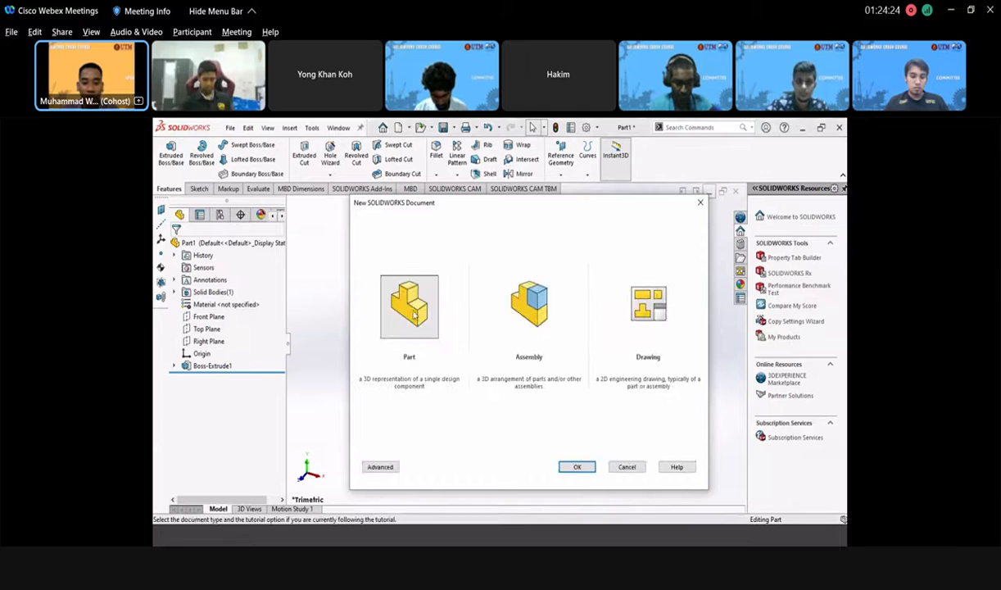
left_click(575, 469)
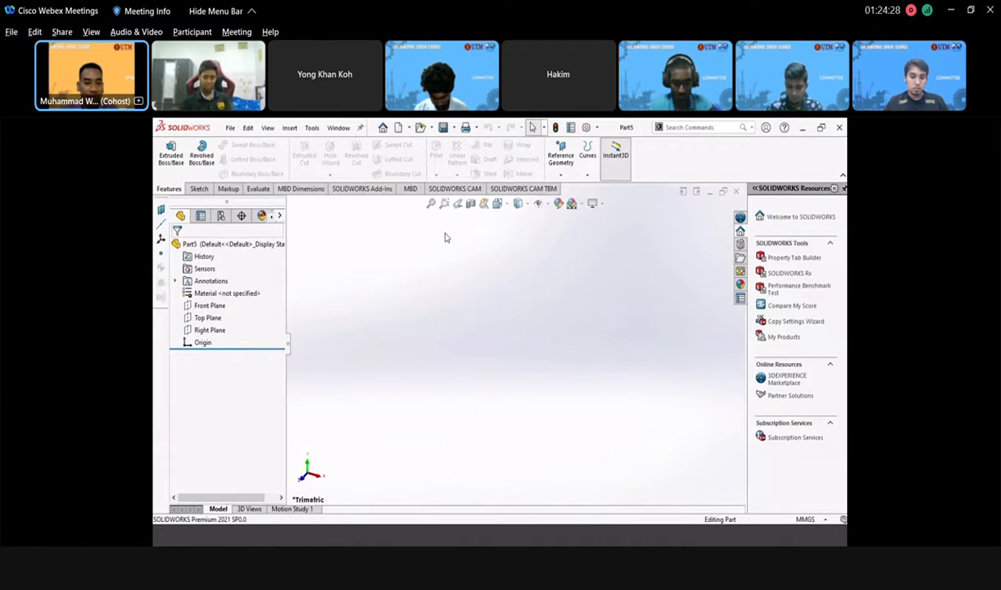
- Draw a corner rectangle on the Top Plane from the origin to a lower-right point
left_click(207, 318)
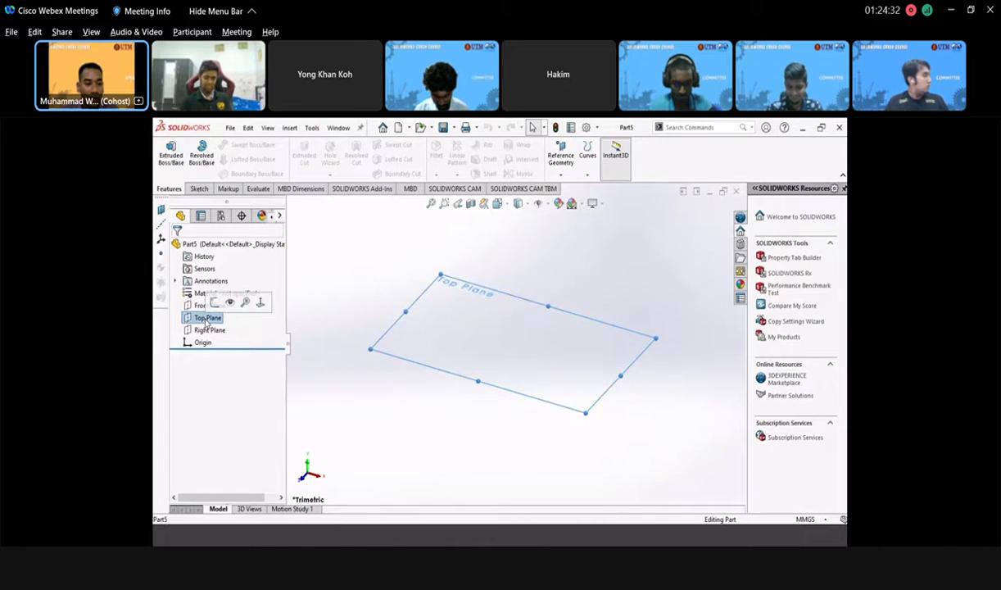
left_click(214, 303)
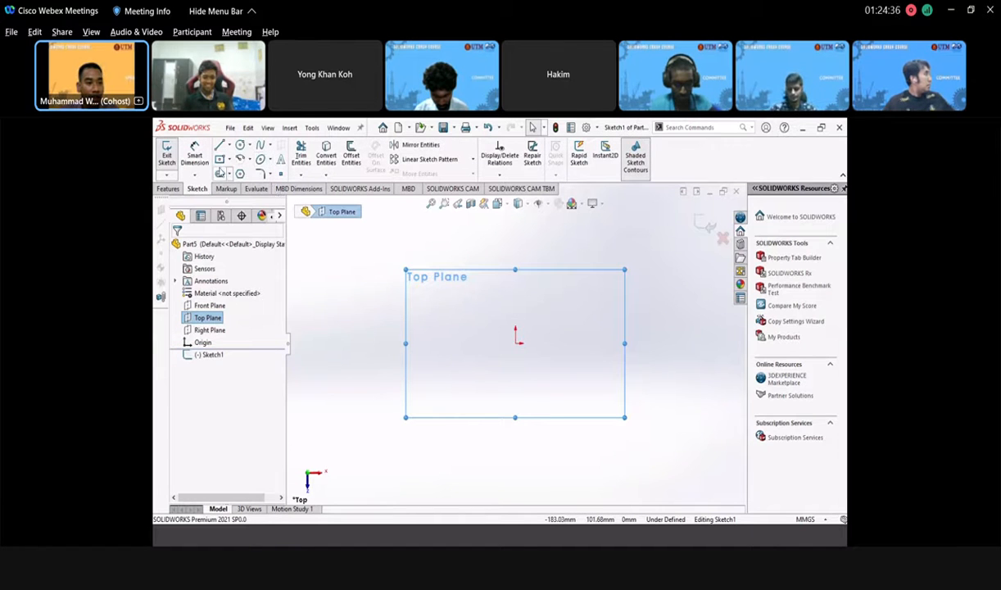
left_click(219, 160)
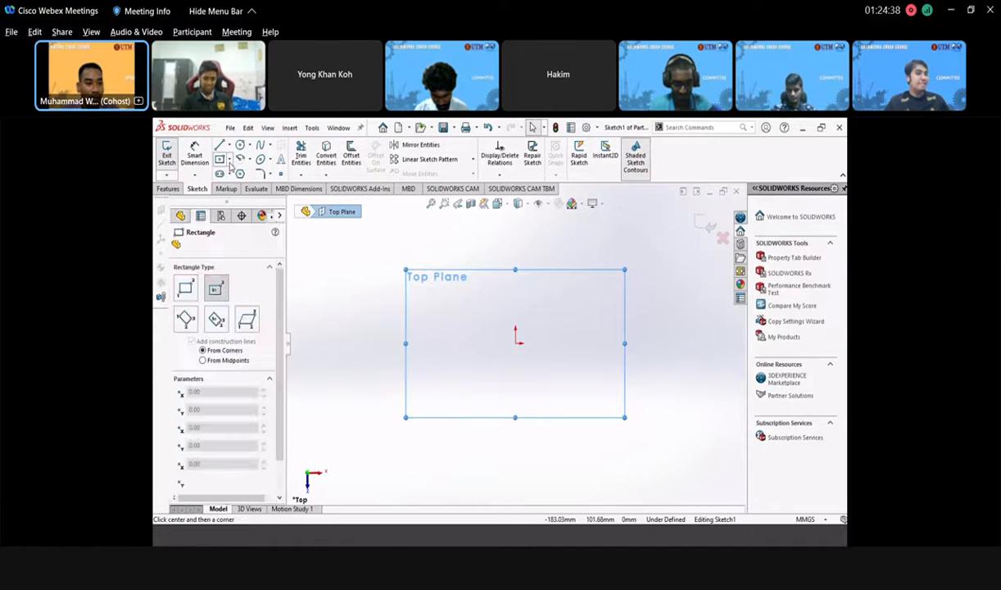
left_click(230, 160)
left_click(246, 173)
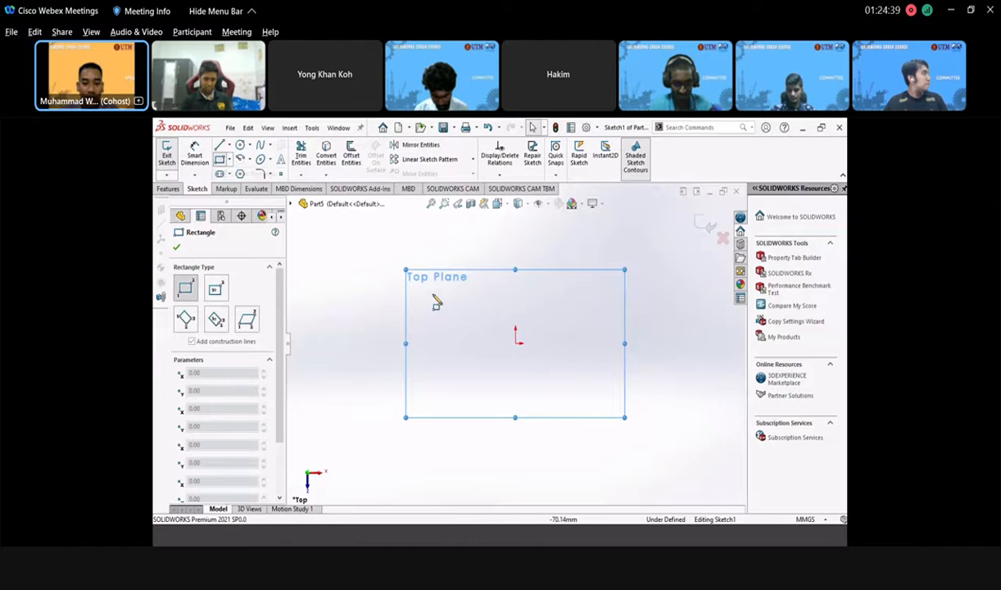
left_click(515, 342)
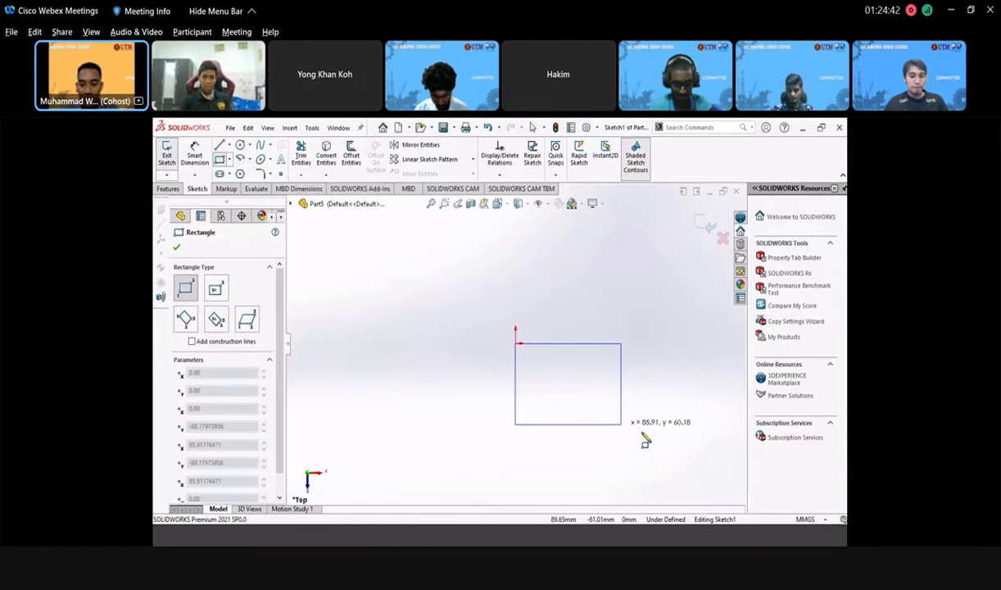
left_click(644, 434)
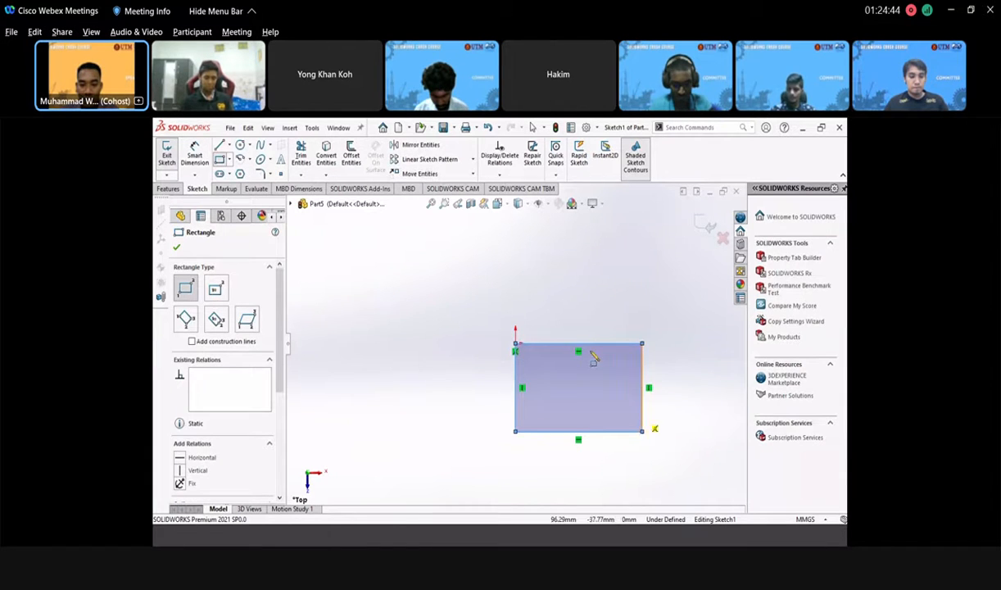
scroll(596, 360, "up", 3)
scroll(508, 374, "down", 5)
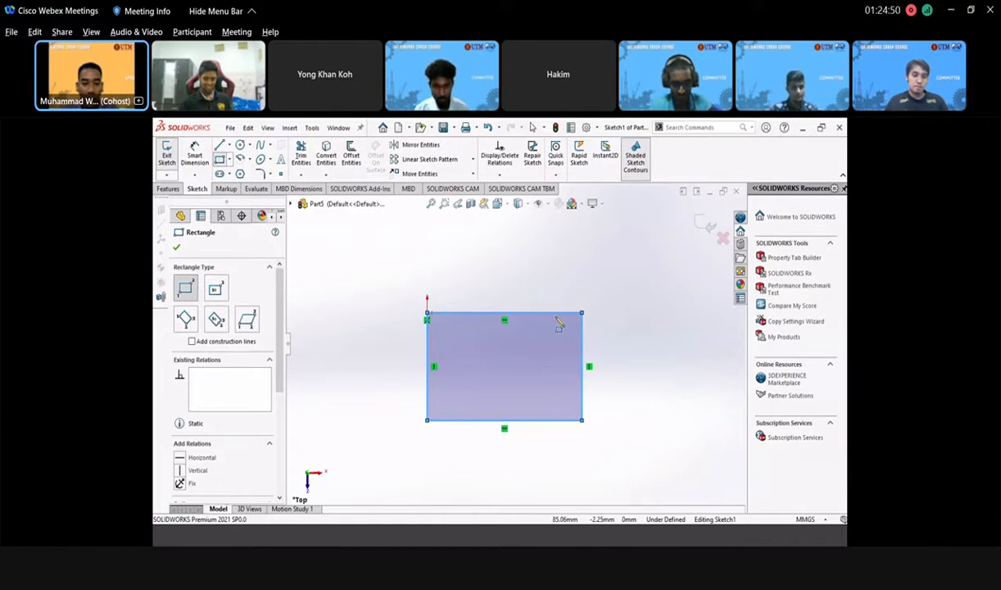
left_click(176, 247)
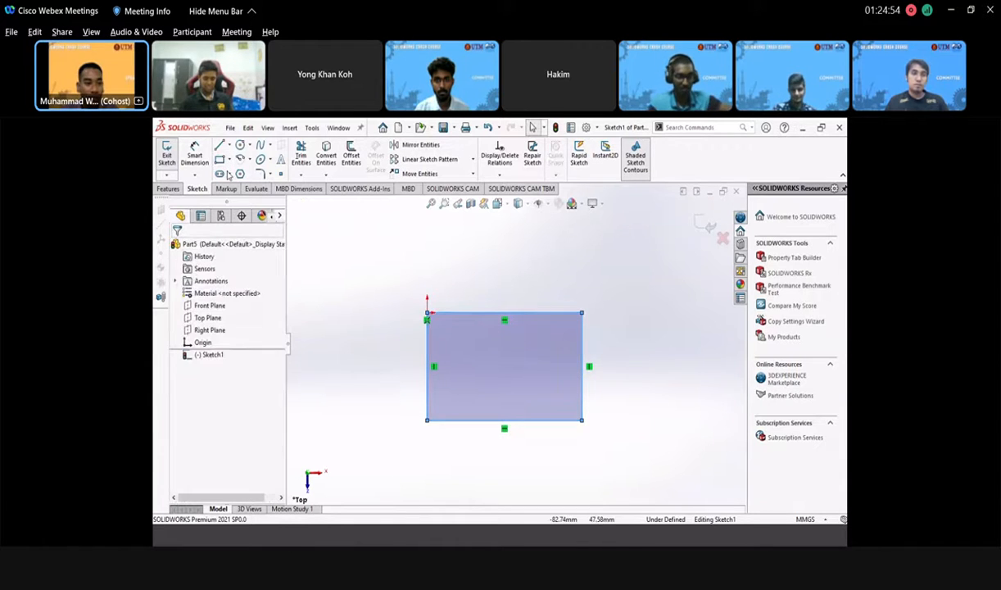
- Dimension the rectangle 100 mm wide and 80 mm high, then exit Sketch1
left_click_drag(519, 317, 511, 284)
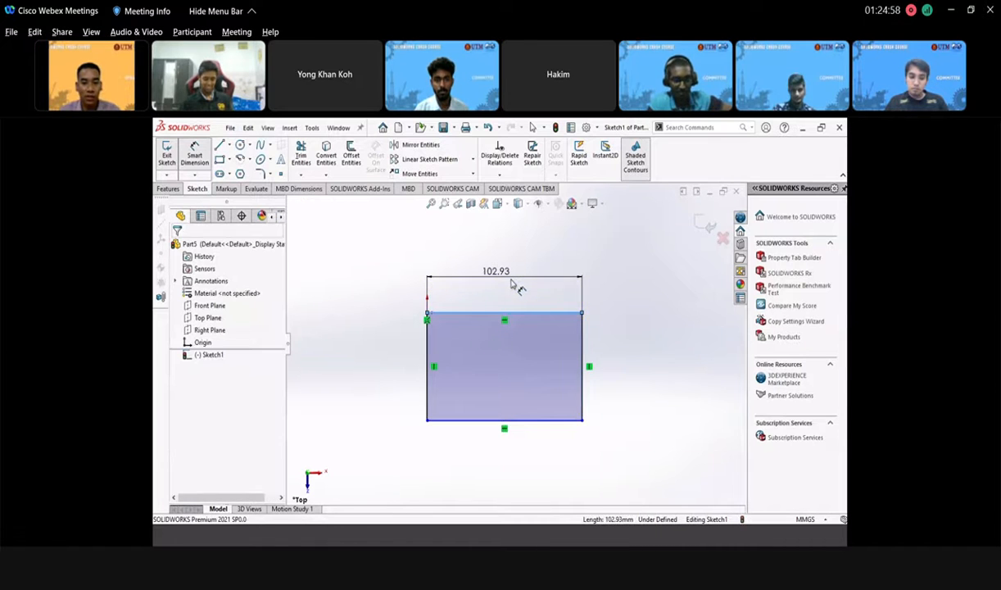
left_click(511, 280)
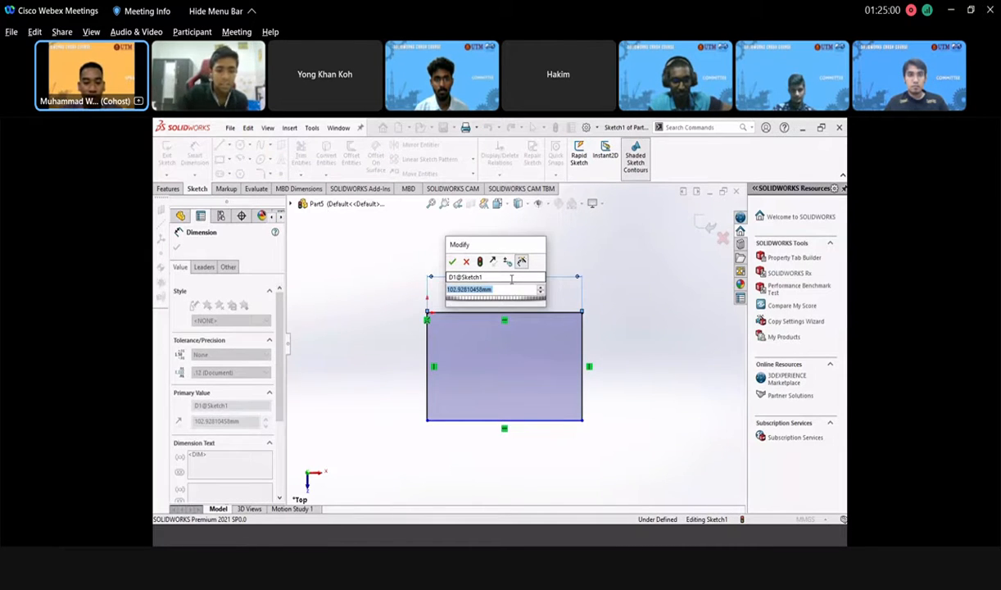
type("100")
key("Return")
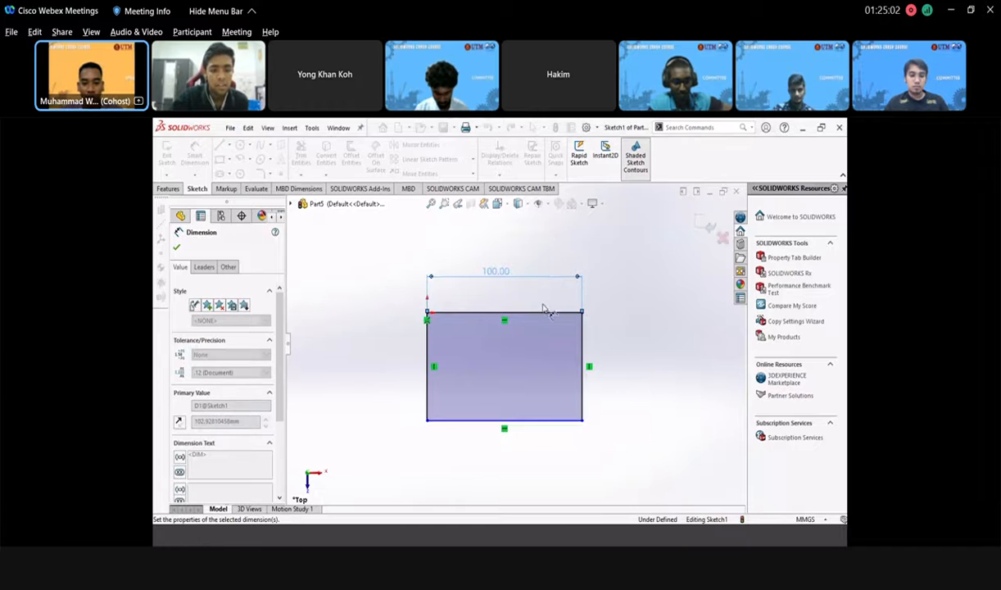
left_click(583, 345)
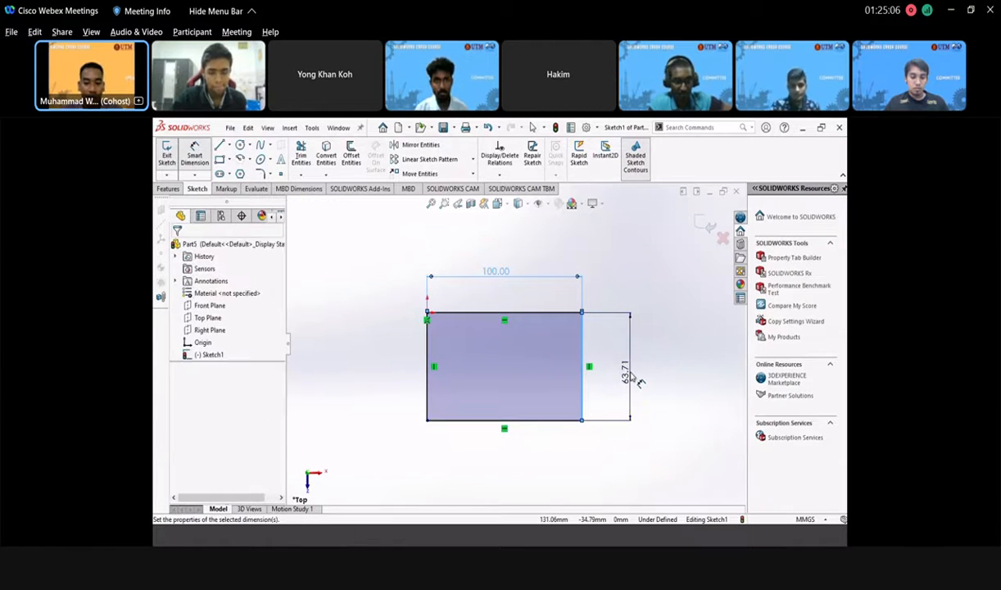
left_click(632, 376)
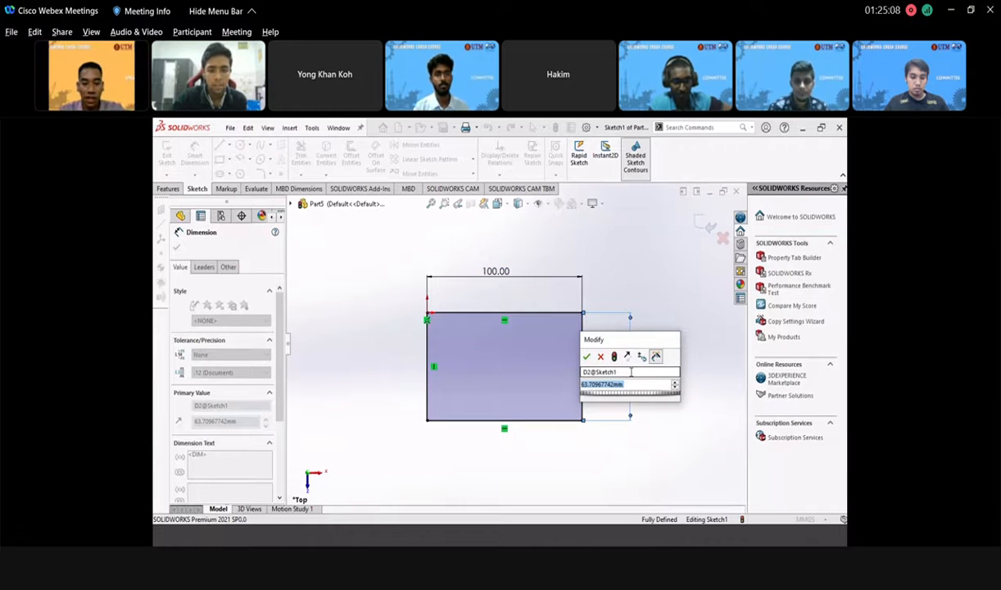
type("80")
key("Return")
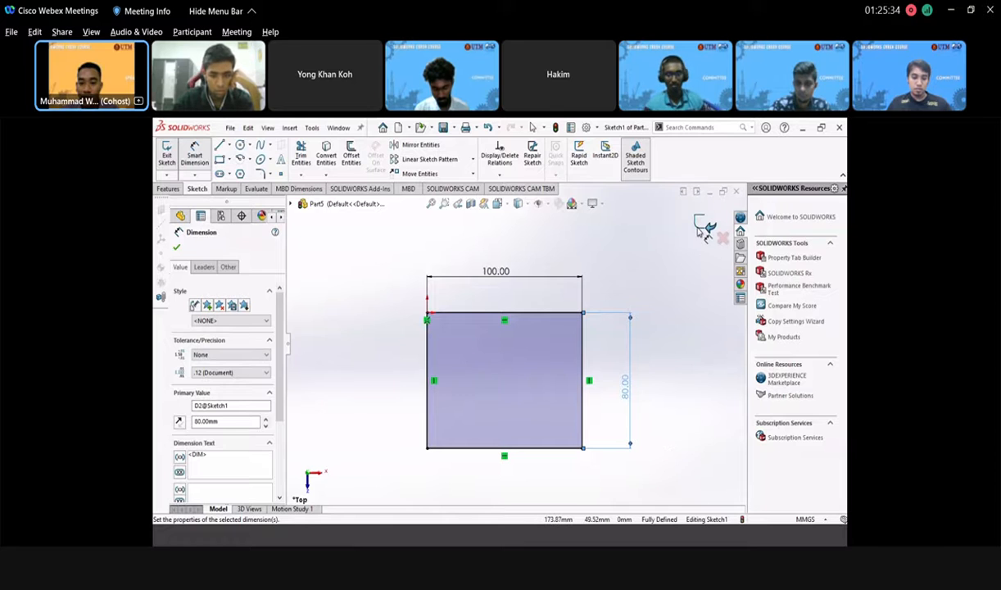
left_click(583, 346)
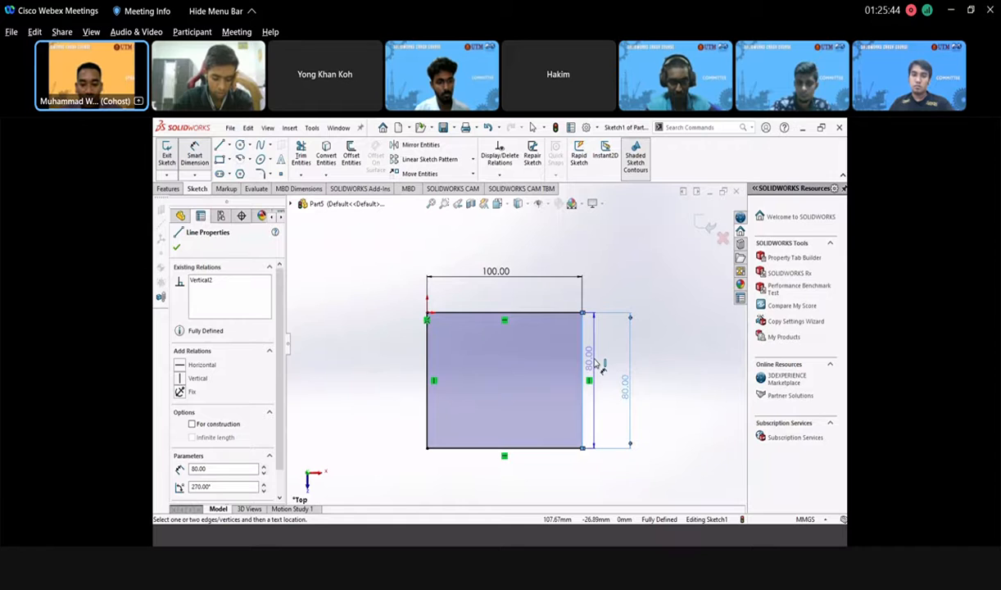
key("Escape")
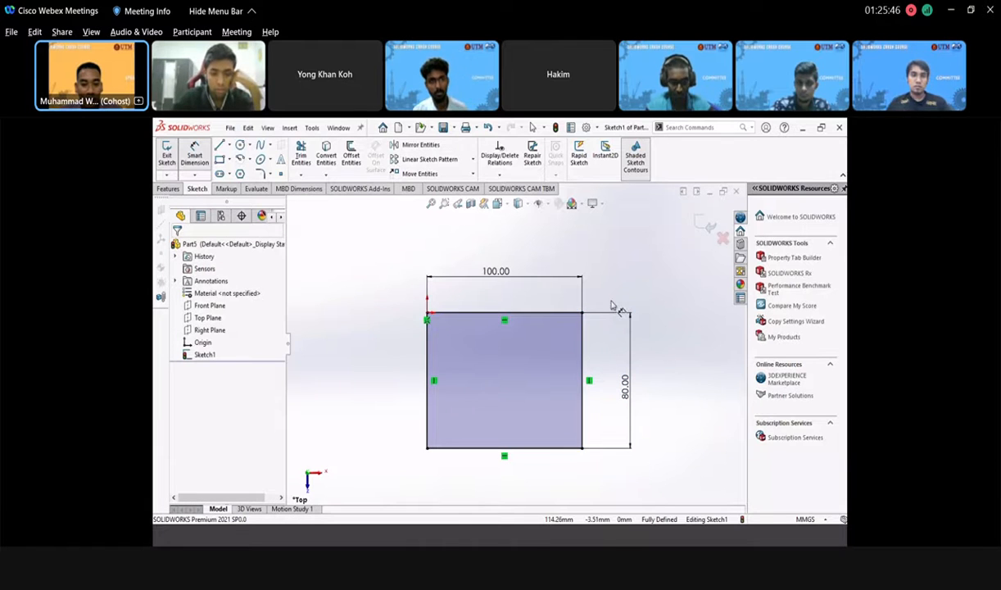
left_click(706, 227)
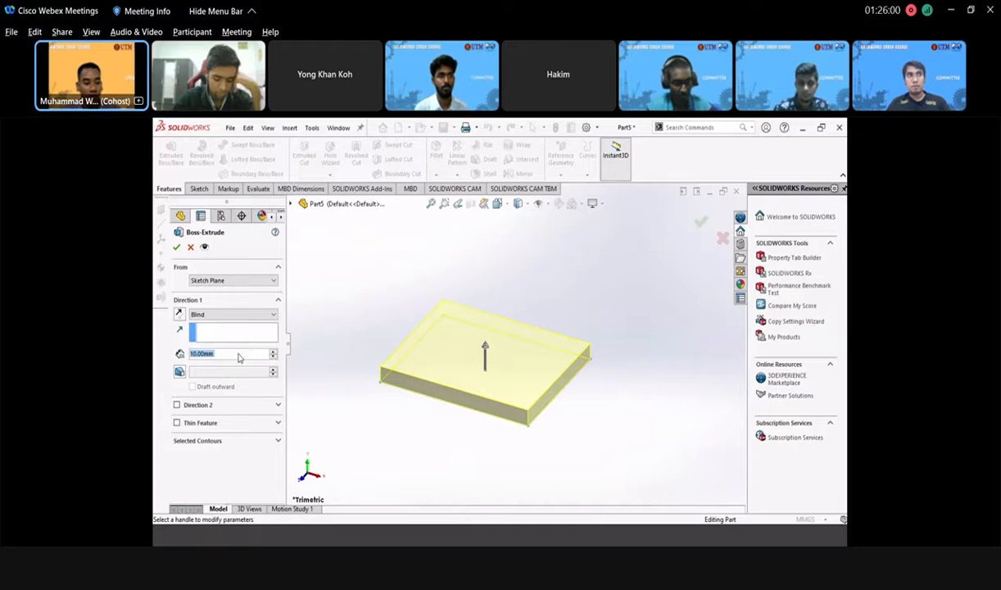
- Extrude the rectangle to a 100 mm Blind depth as Boss-Extrude1
type("1")
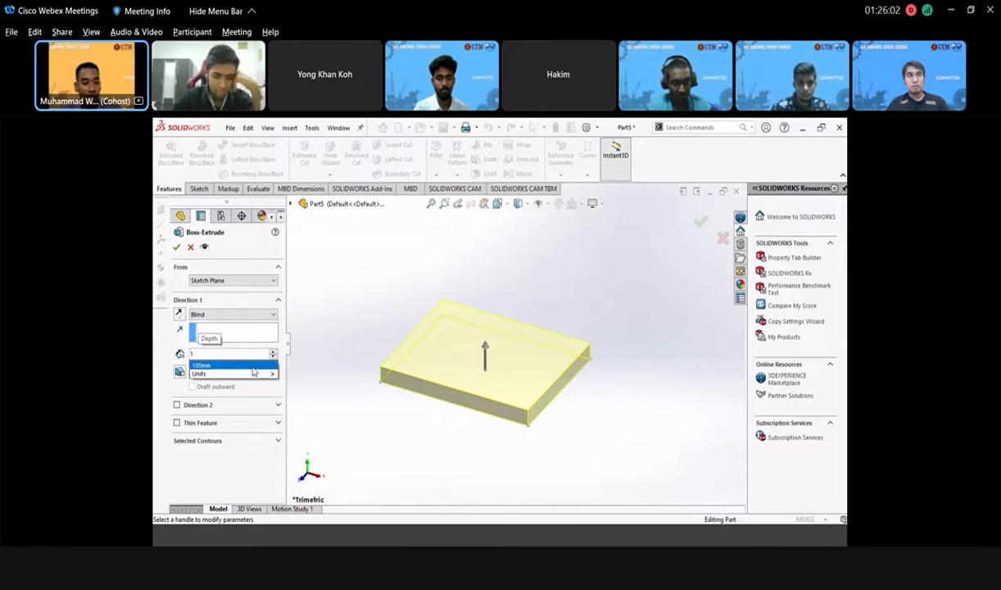
type("00")
key("Return")
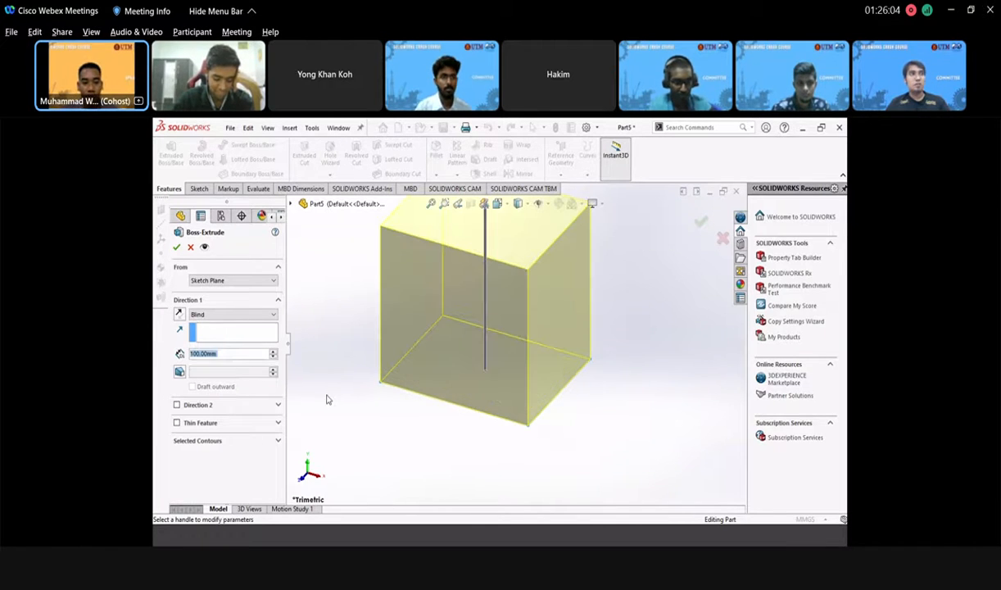
scroll(494, 357, "up", 5)
scroll(516, 319, "down", 3)
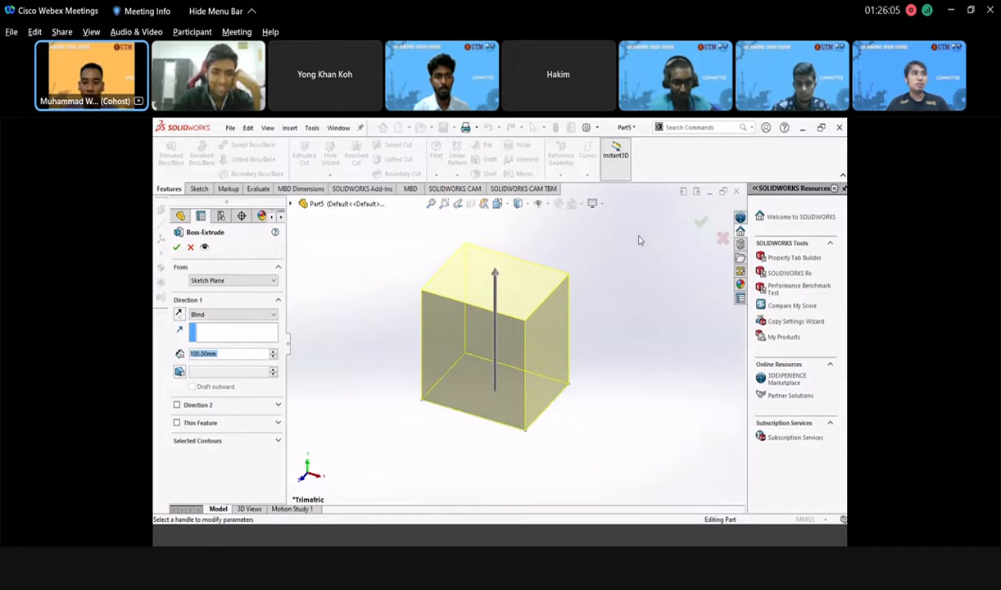
left_click(702, 222)
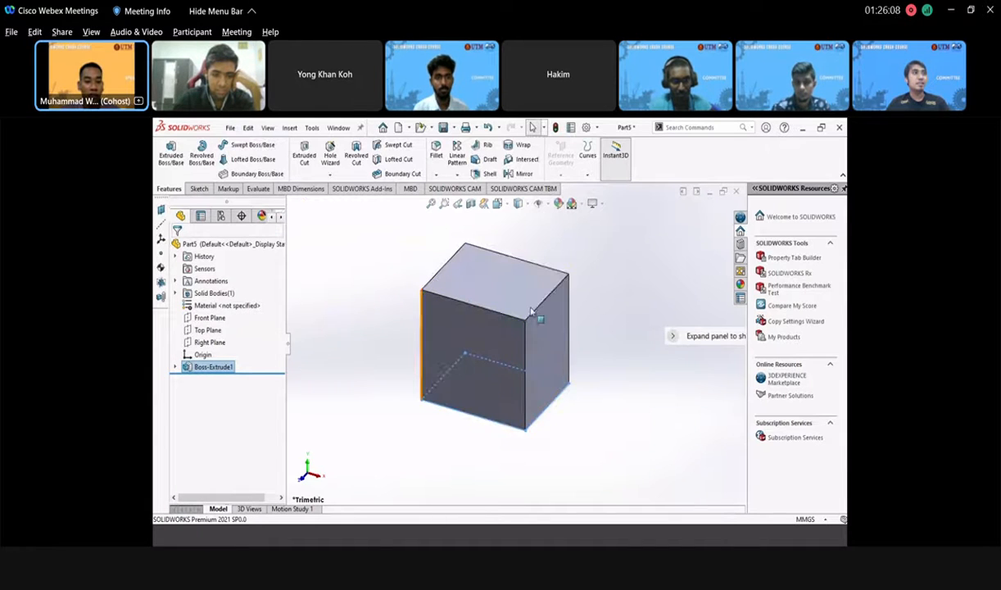
- Start a sketch on the box's top face and draw a circle on it
left_click(495, 296)
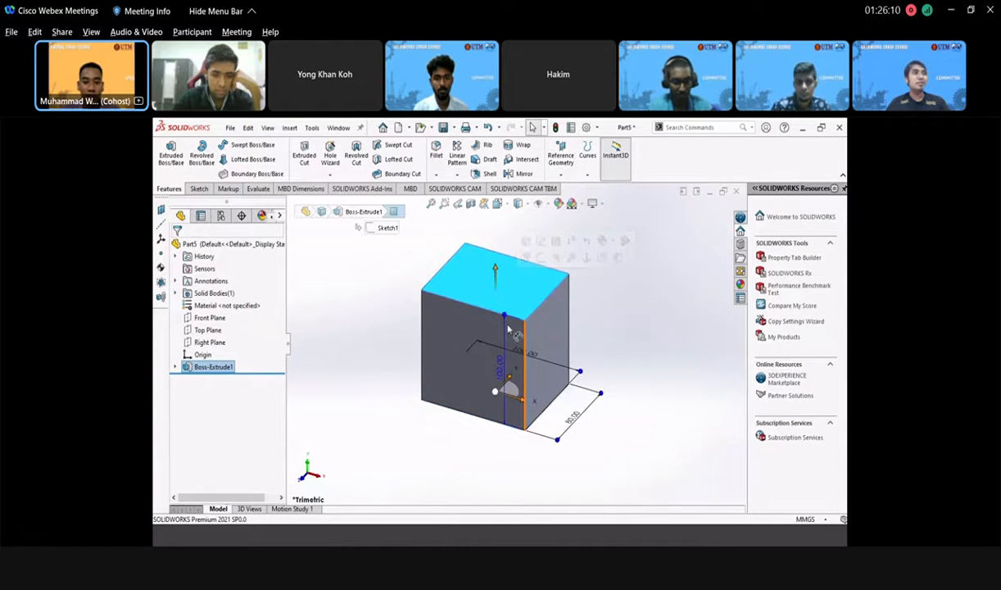
scroll(524, 360, "up", 3)
scroll(551, 394, "down", 3)
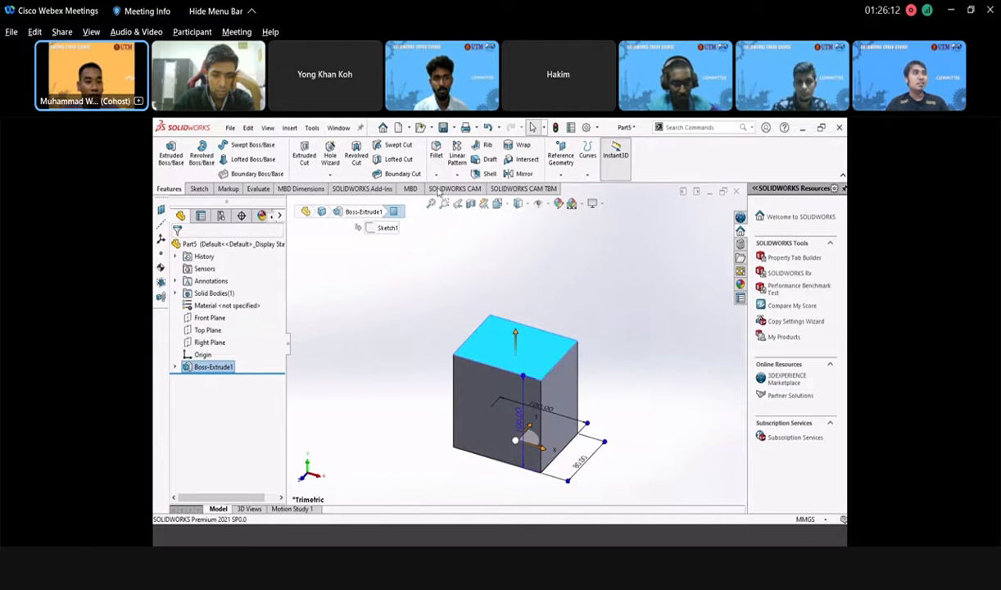
left_click(198, 189)
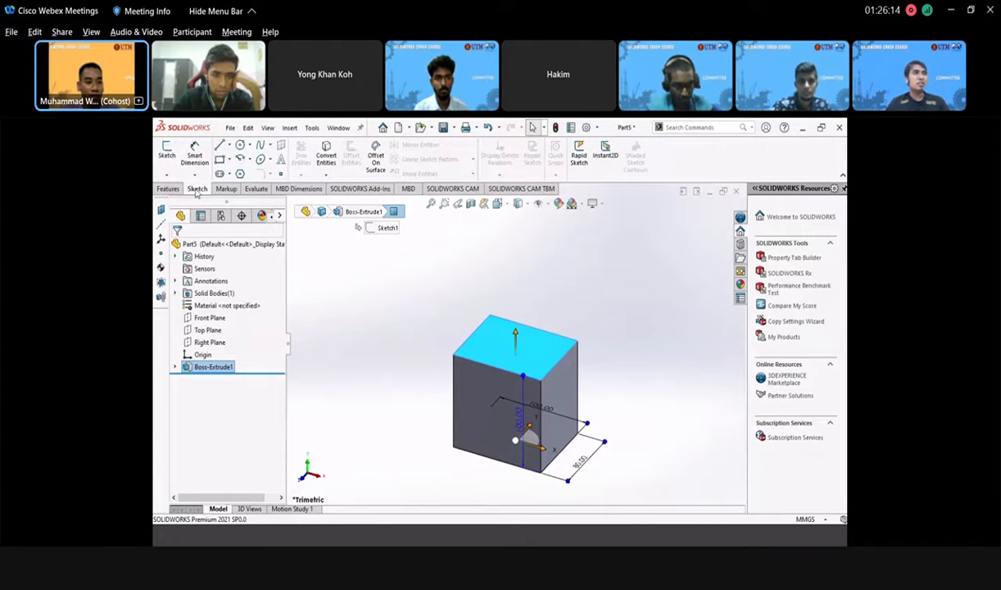
left_click(166, 152)
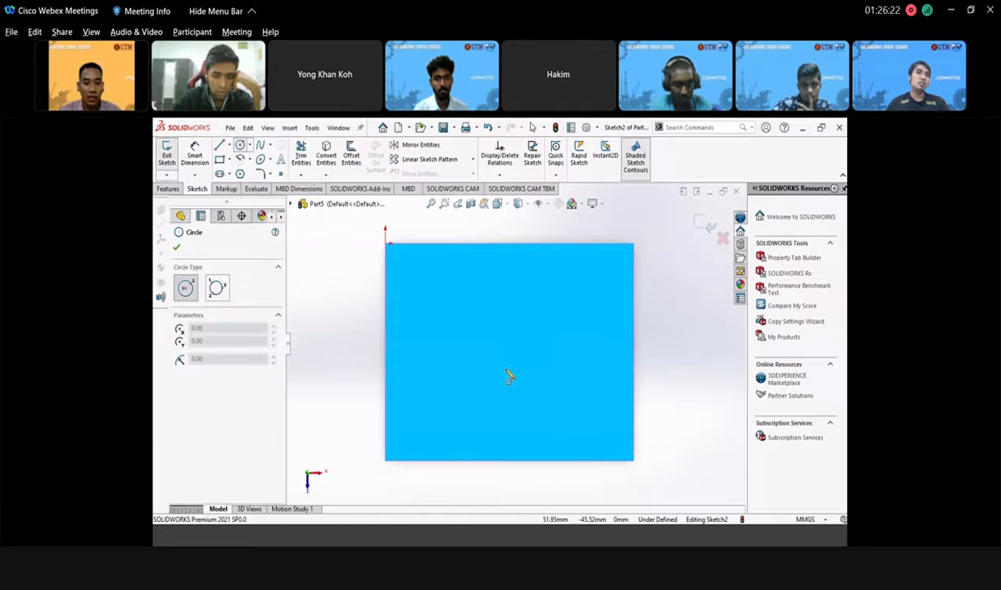
left_click(501, 343)
left_click(533, 375)
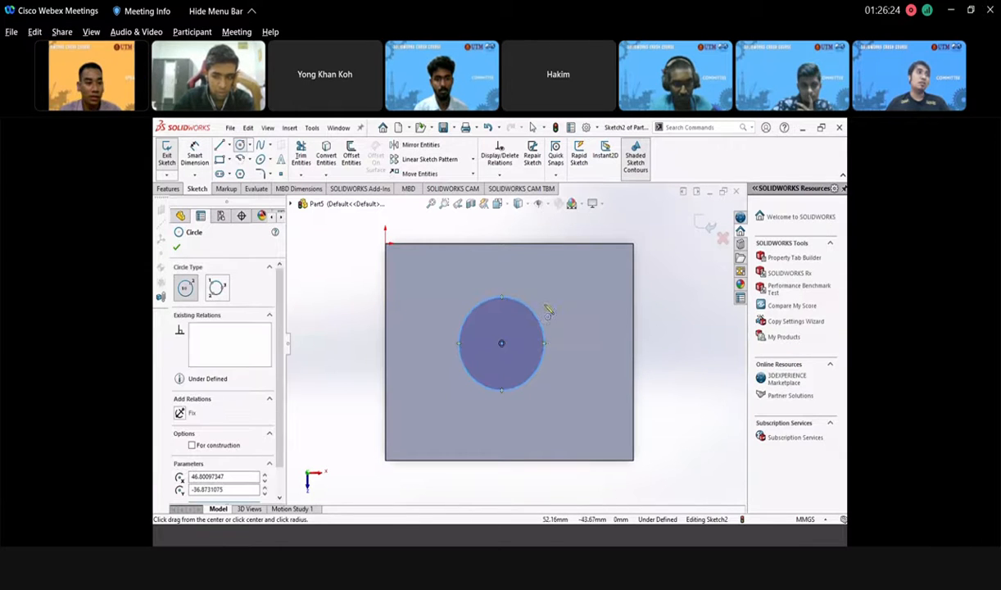
left_click(176, 247)
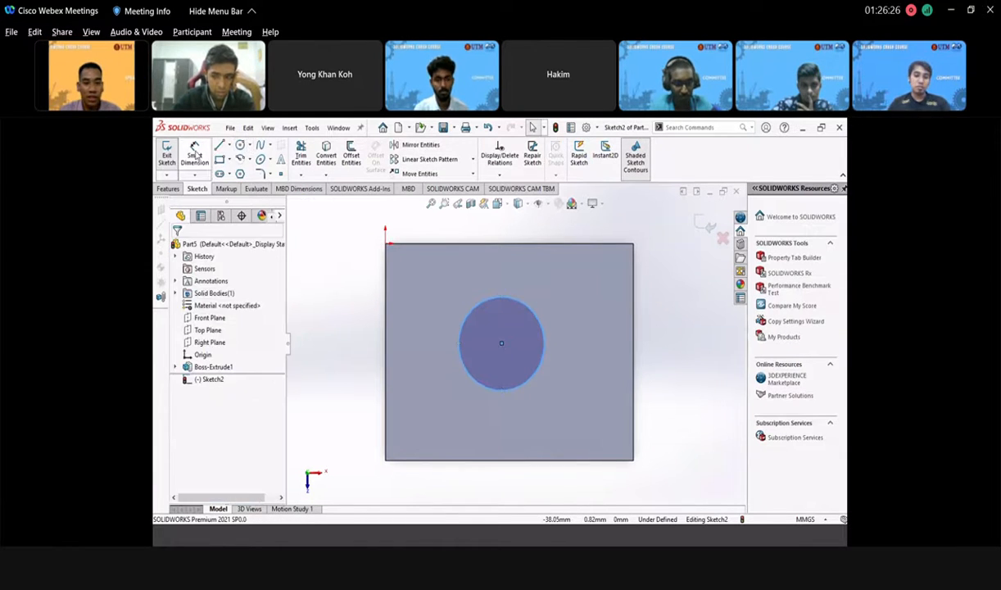
- Dimension the circle to Ø40 mm, 50 mm from the left edge, and exit Sketch2
left_click(525, 306)
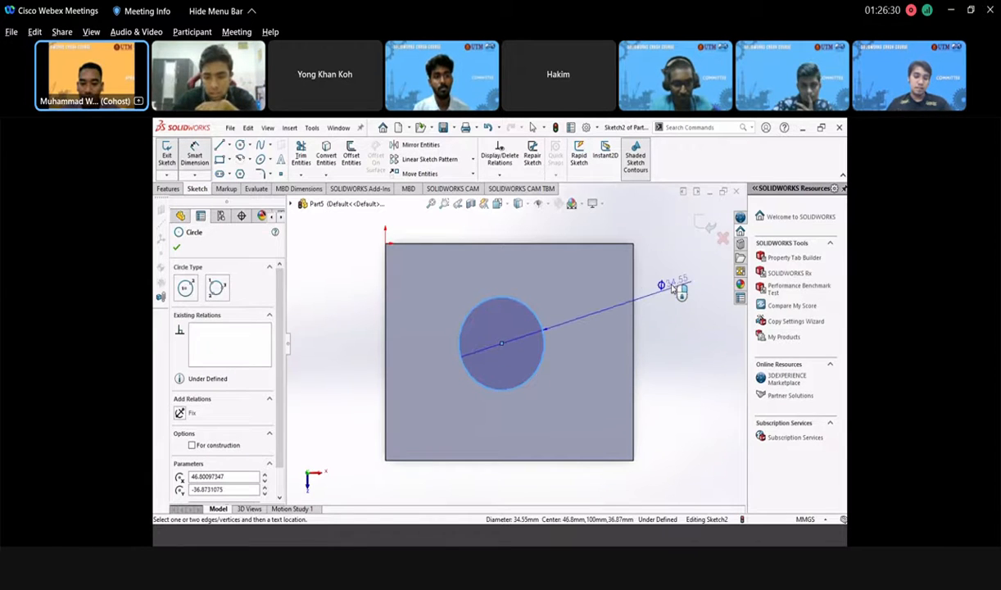
left_click(675, 287)
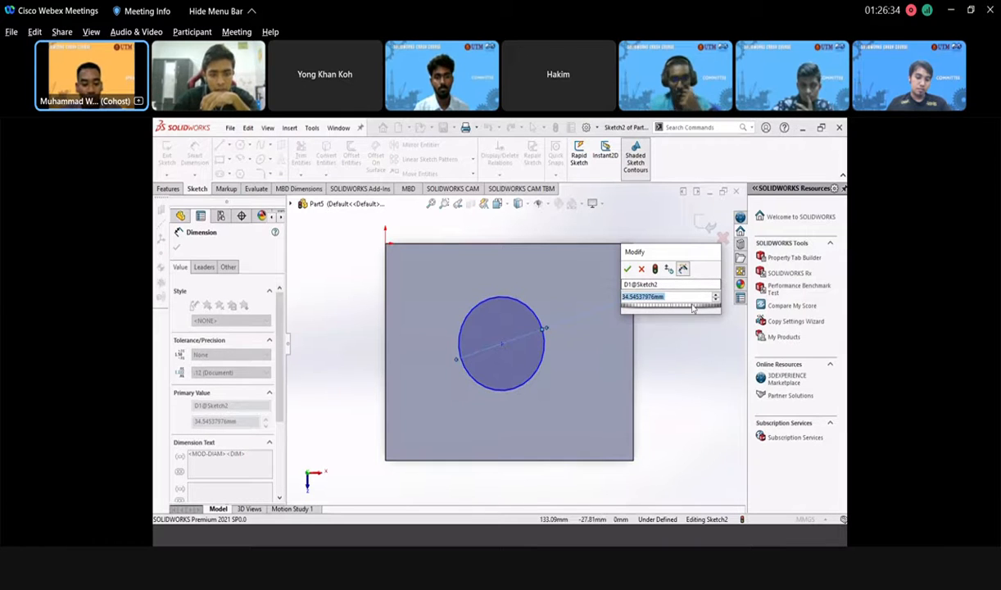
type("4")
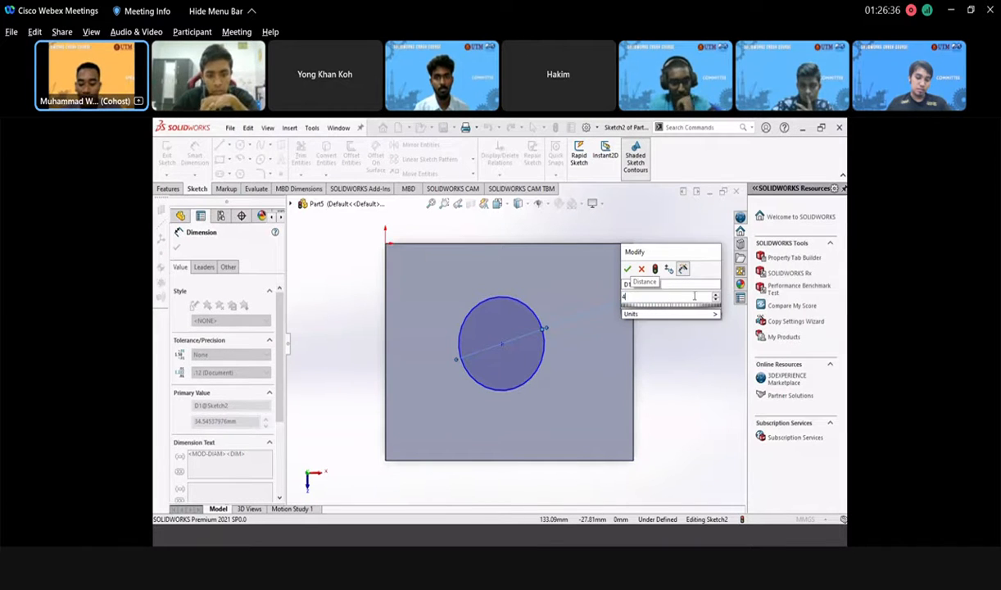
type("0")
key("Return")
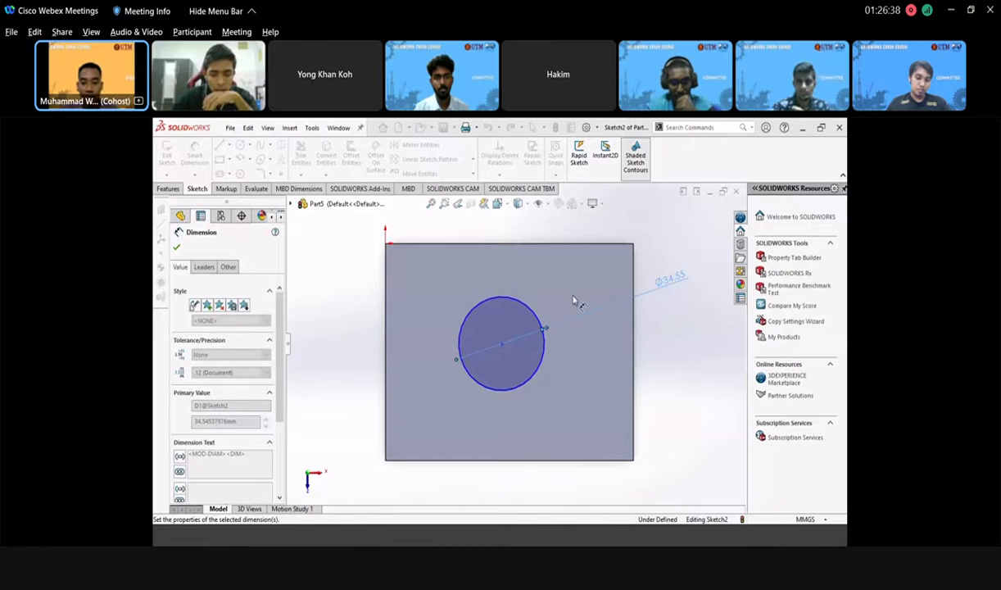
left_click(502, 346)
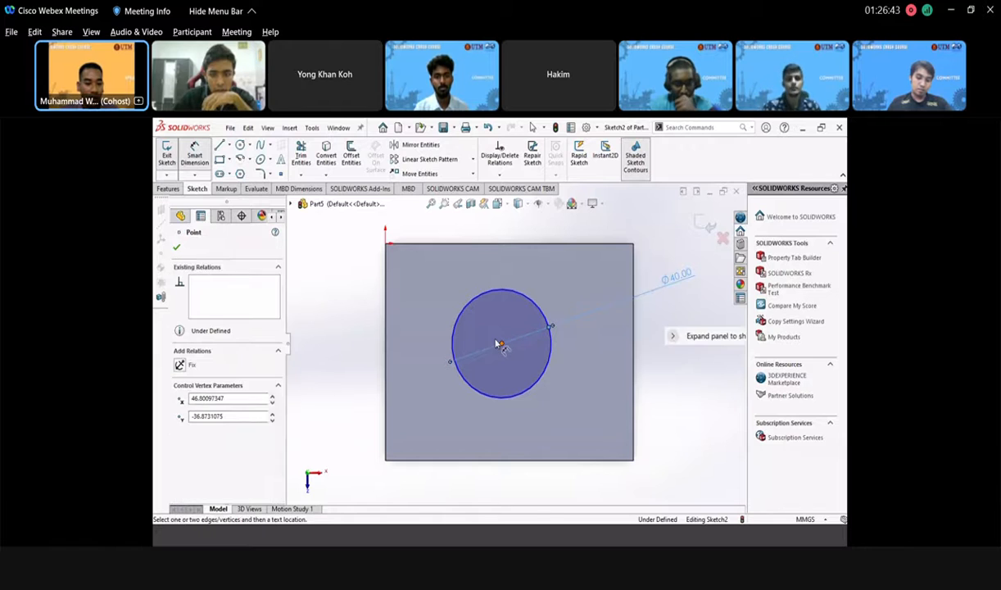
left_click(387, 321)
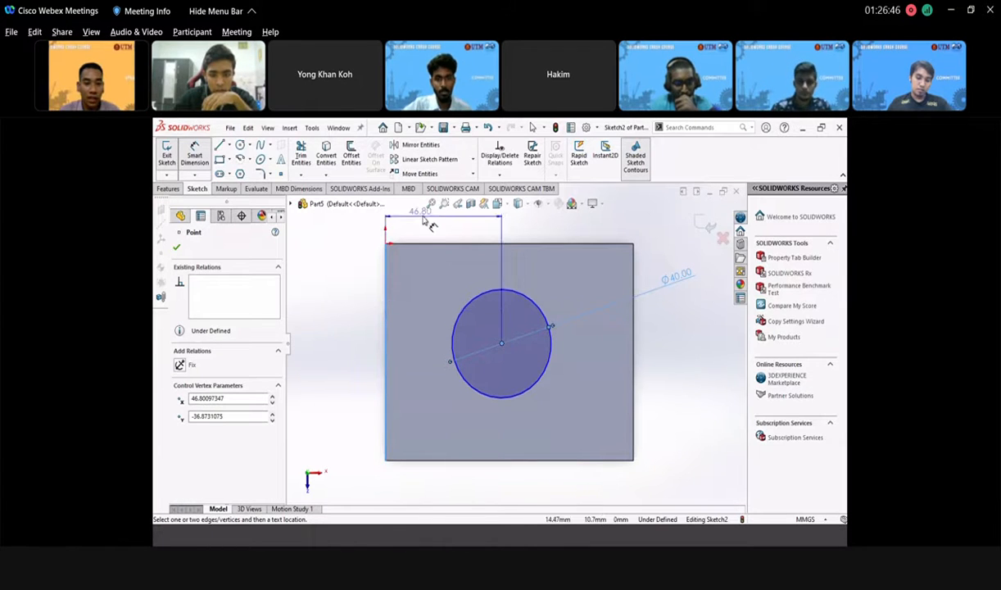
left_click(443, 232)
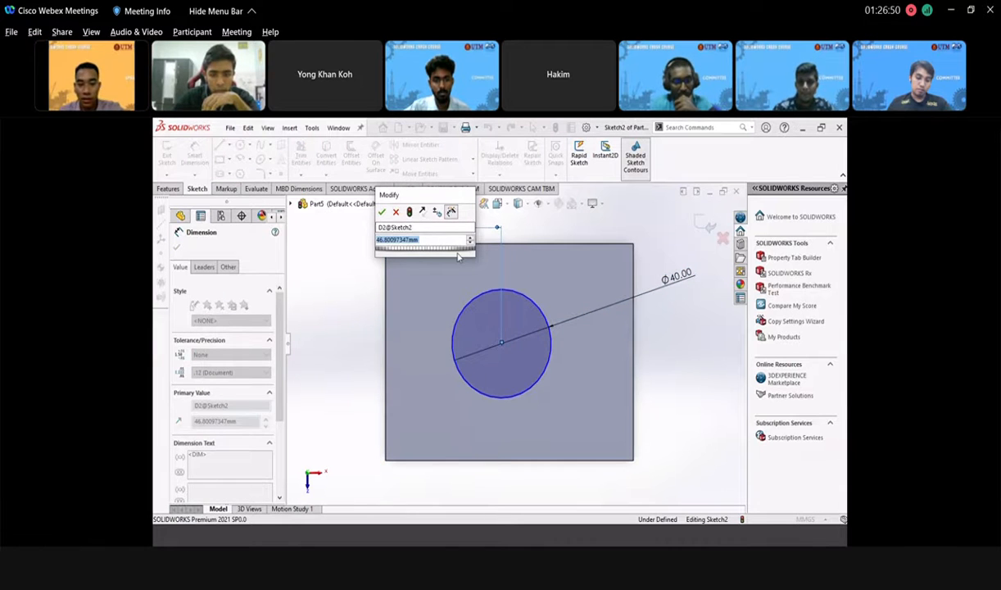
type("50")
key("Return")
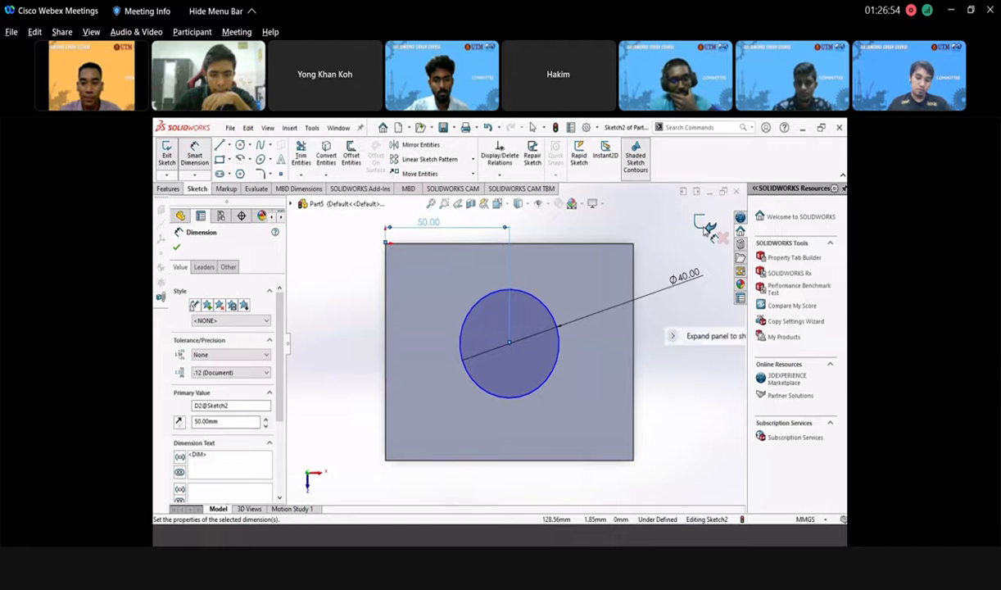
left_click(704, 225)
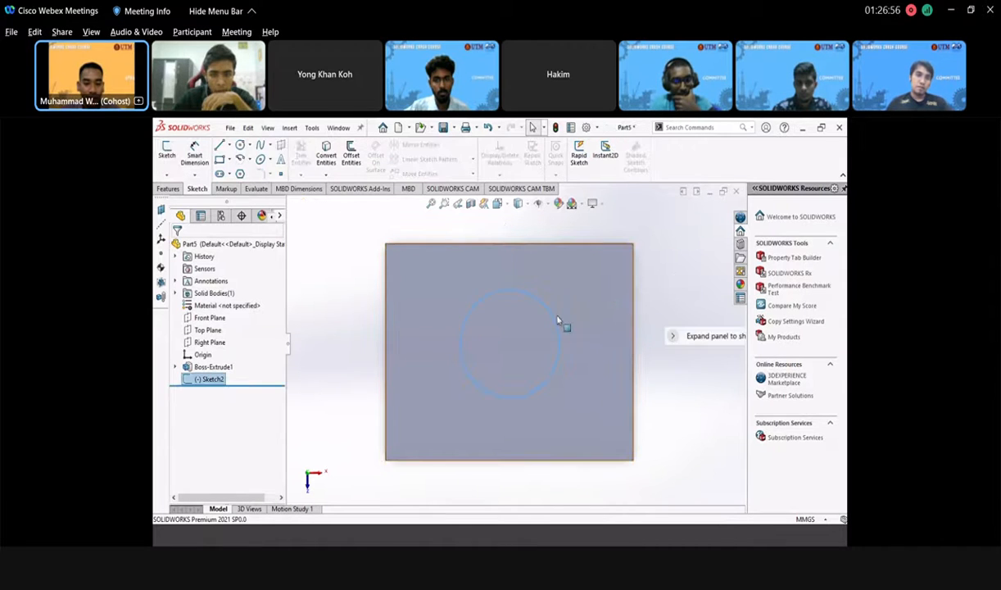
- Start a sketch on another face of the box and draw a circle at the existing centre
middle_click_drag(585, 397, 494, 402)
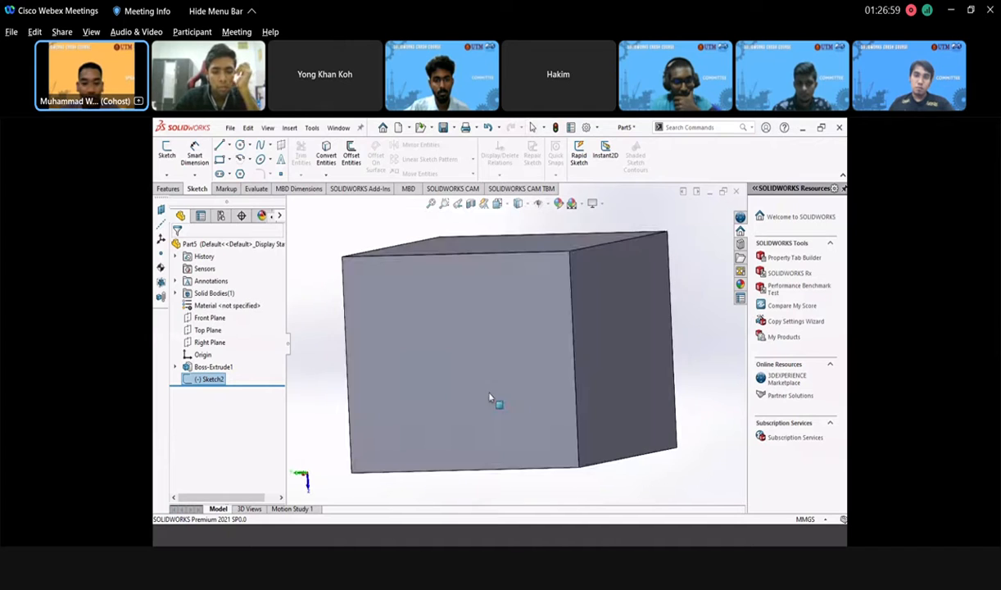
left_click(618, 339)
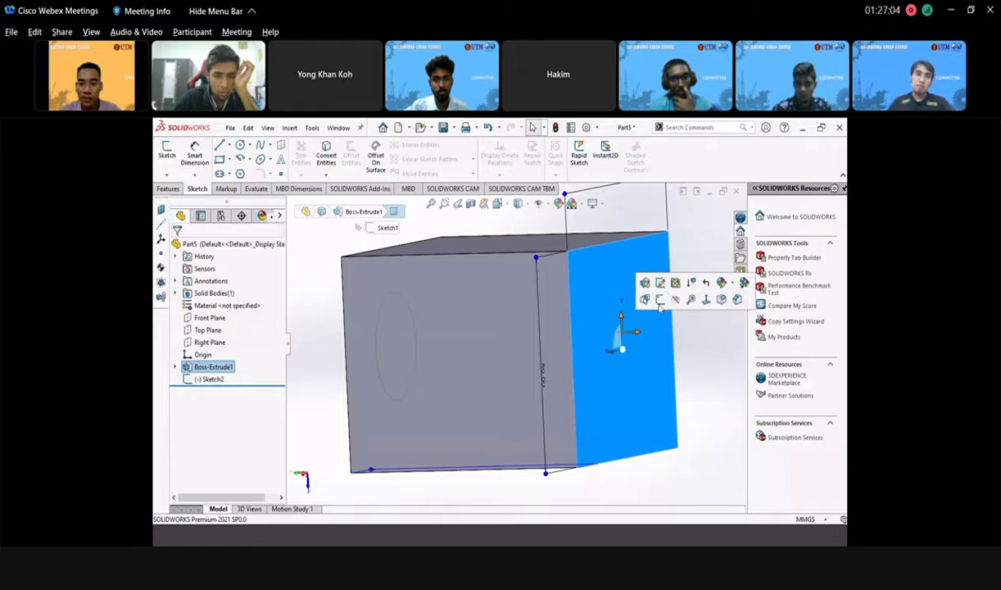
left_click(660, 299)
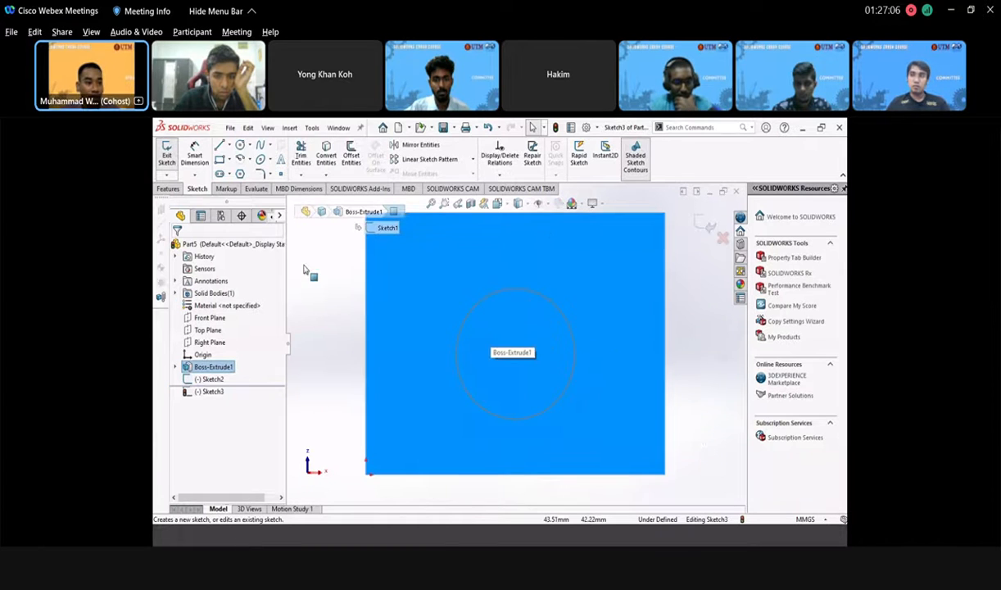
left_click(240, 145)
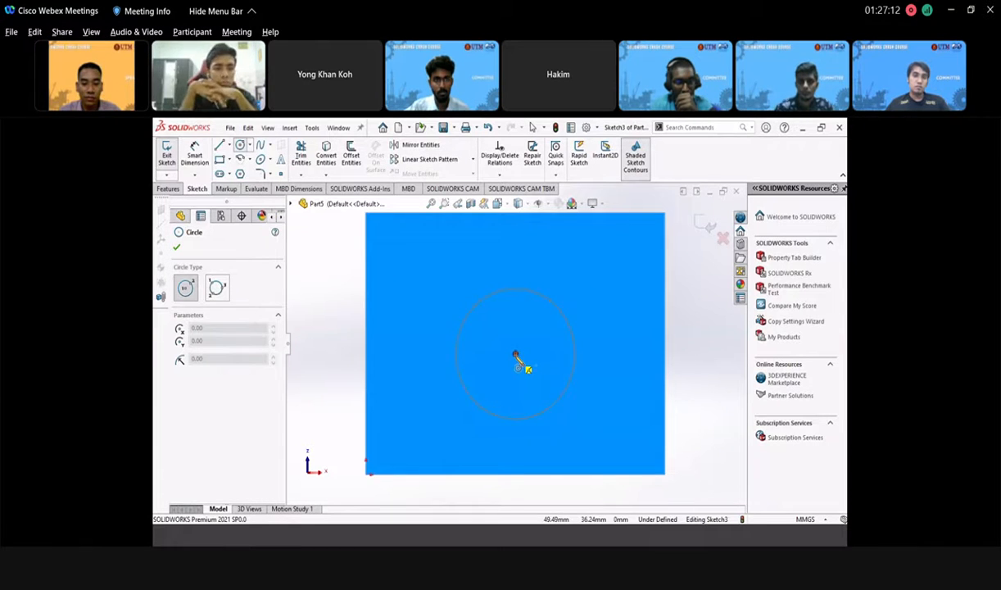
left_click(516, 355)
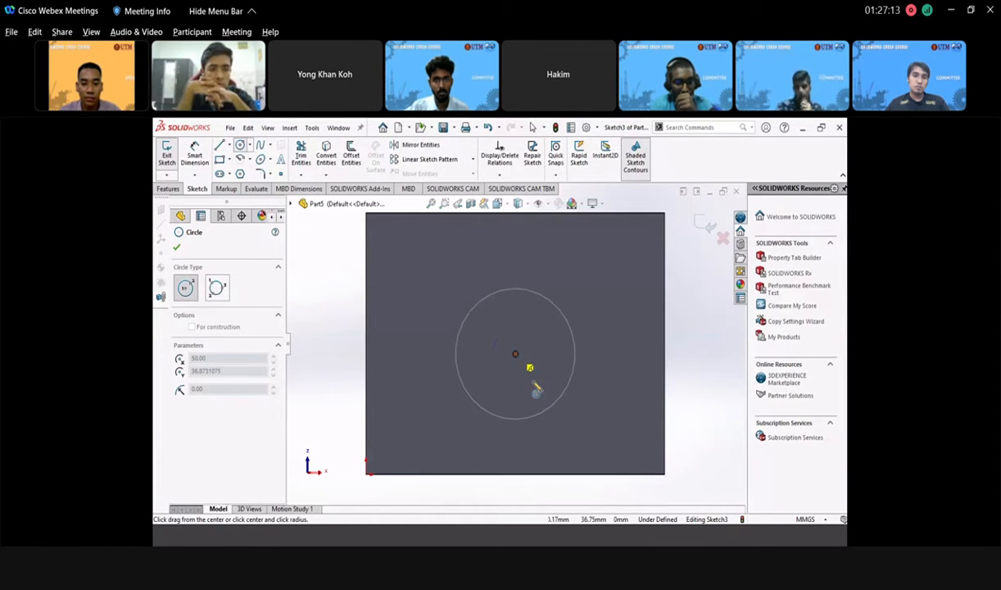
left_click(576, 446)
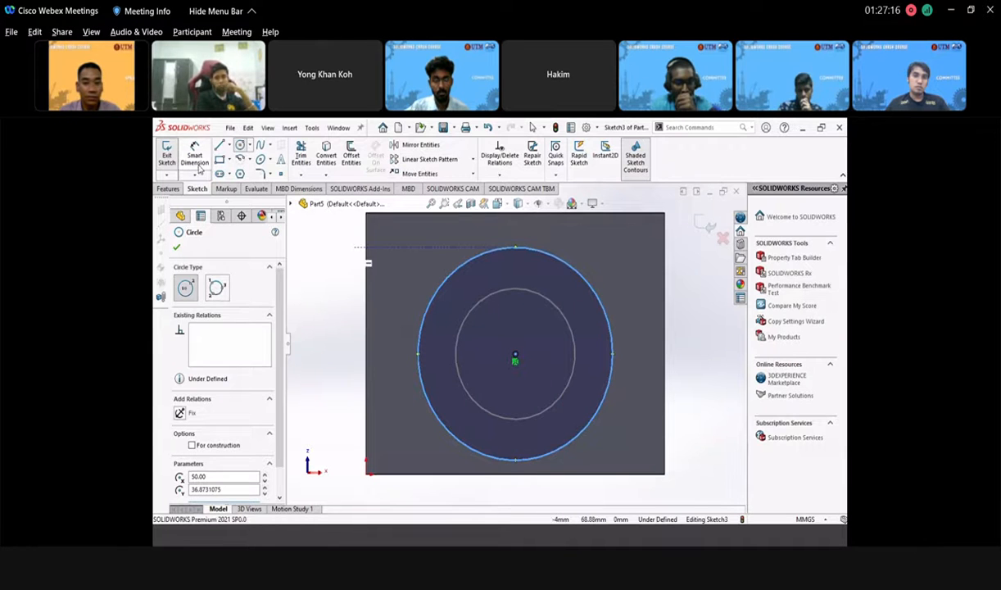
- Dimension the new circle to 65 mm diameter and exit Sketch3
left_click(196, 158)
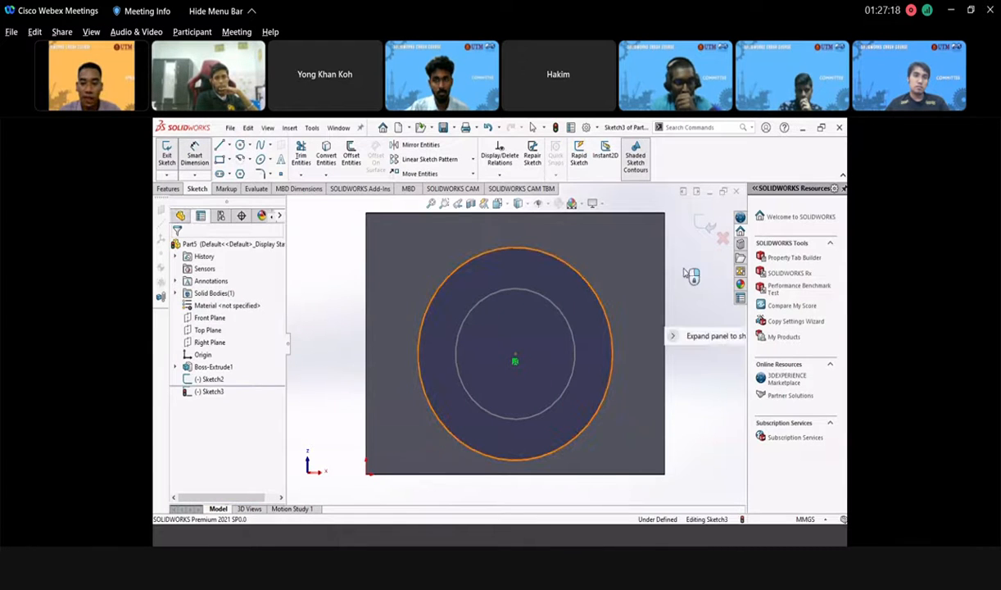
left_click(594, 292)
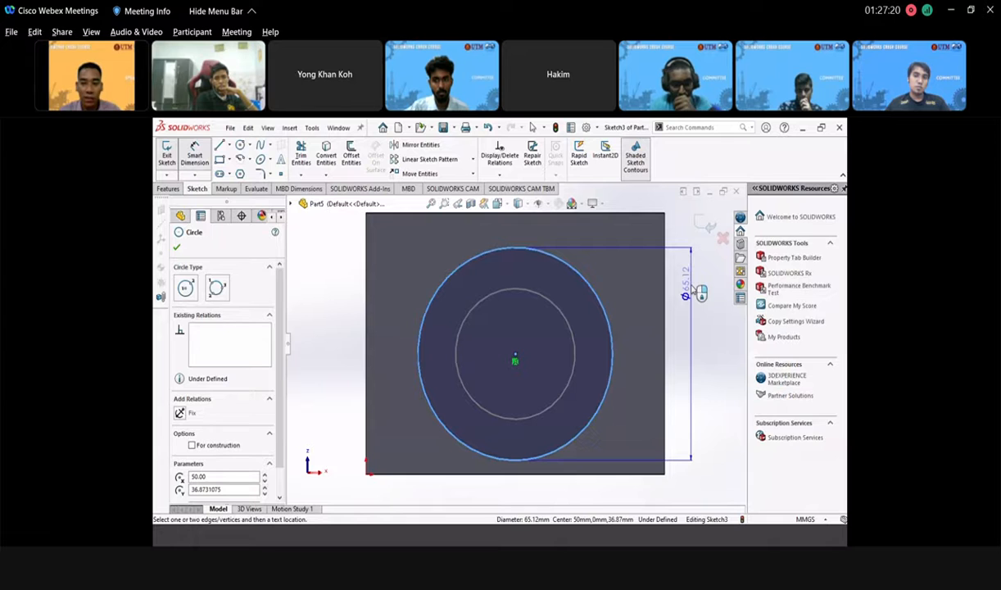
left_click(708, 313)
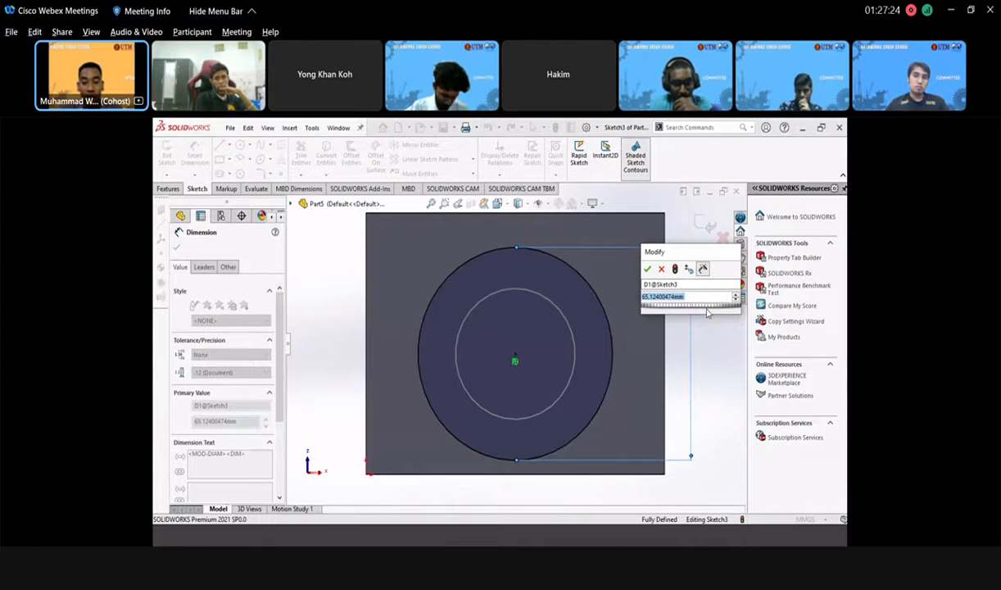
type("65")
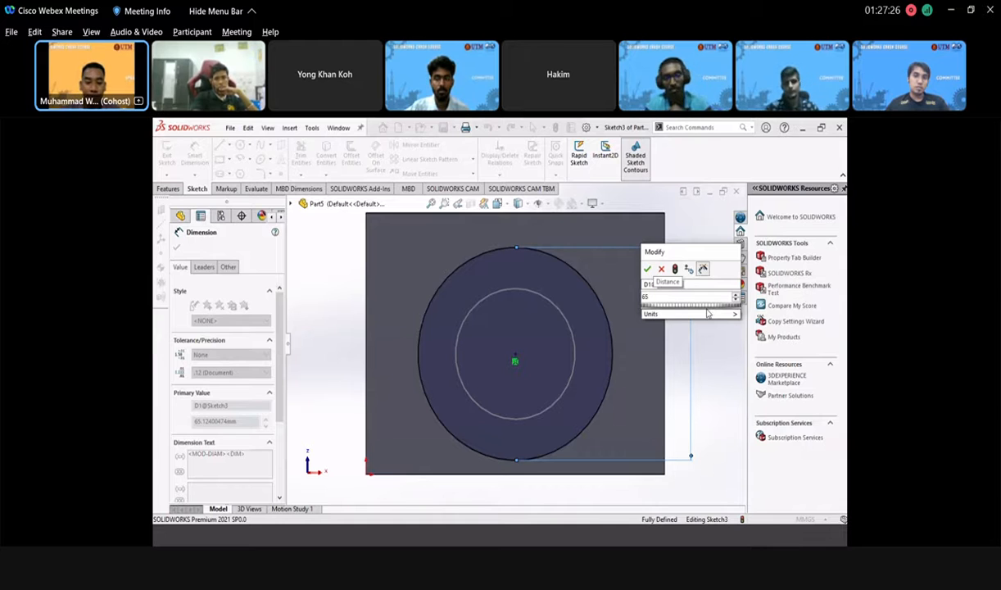
key("Return")
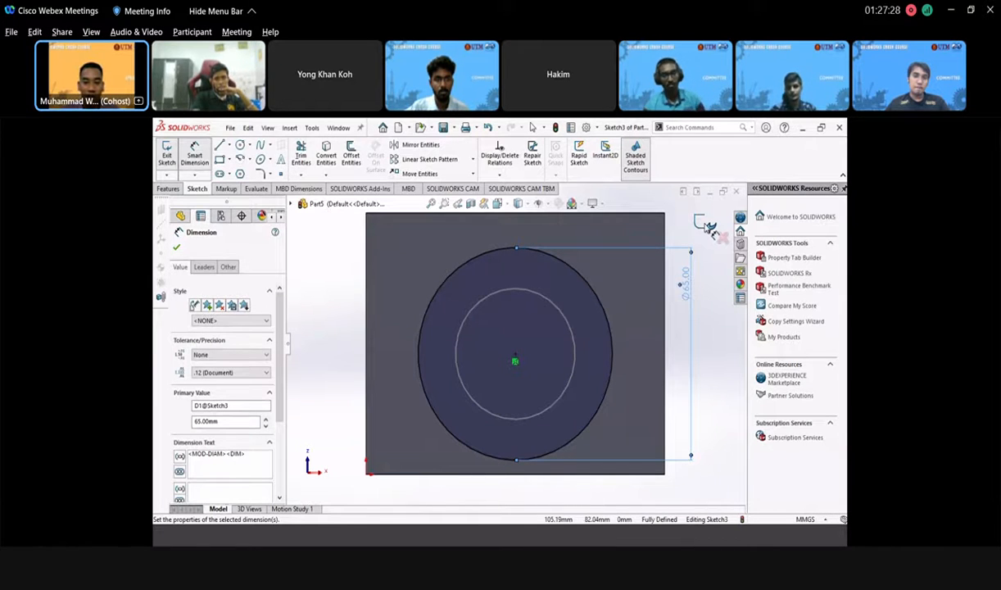
left_click(708, 228)
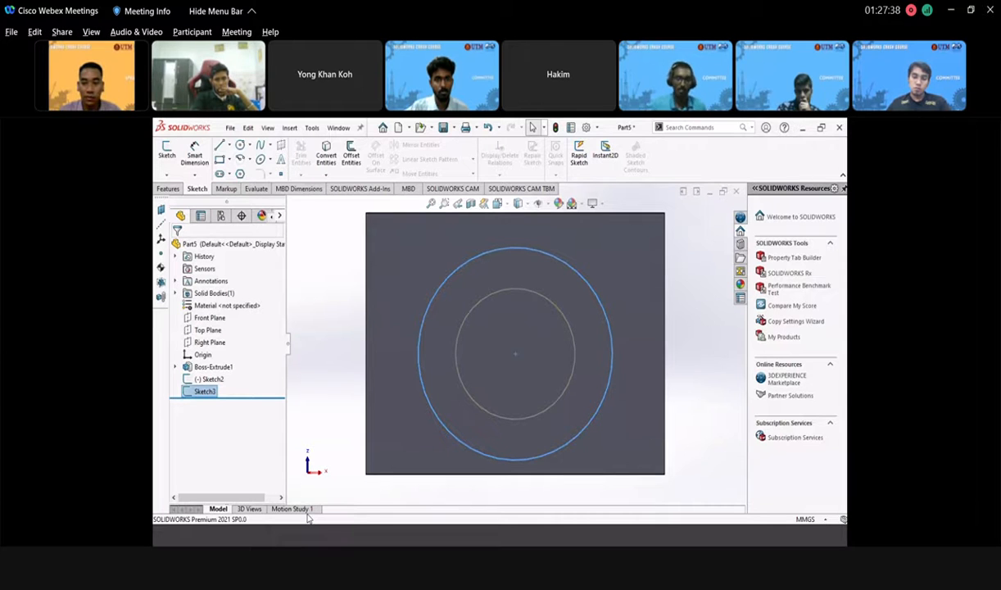
- Create Cut-Loft1 lofting from the 65 mm circle (Sketch3) to the 40 mm circle (Sketch2)
middle_click_drag(547, 302, 565, 368)
scroll(505, 329, "up", 3)
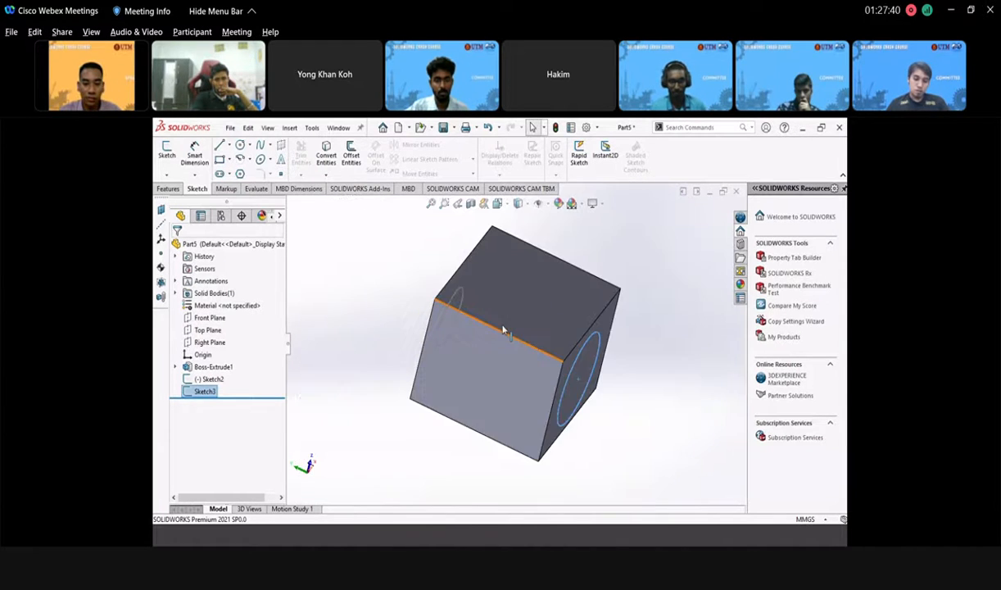
scroll(491, 324, "down", 2)
middle_click_drag(466, 334, 321, 241)
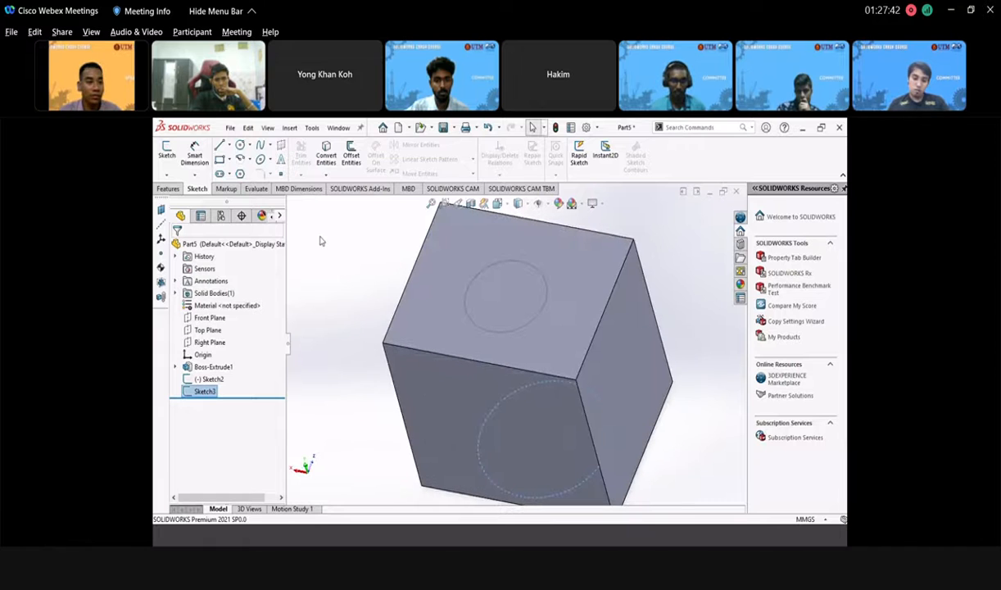
left_click(169, 189)
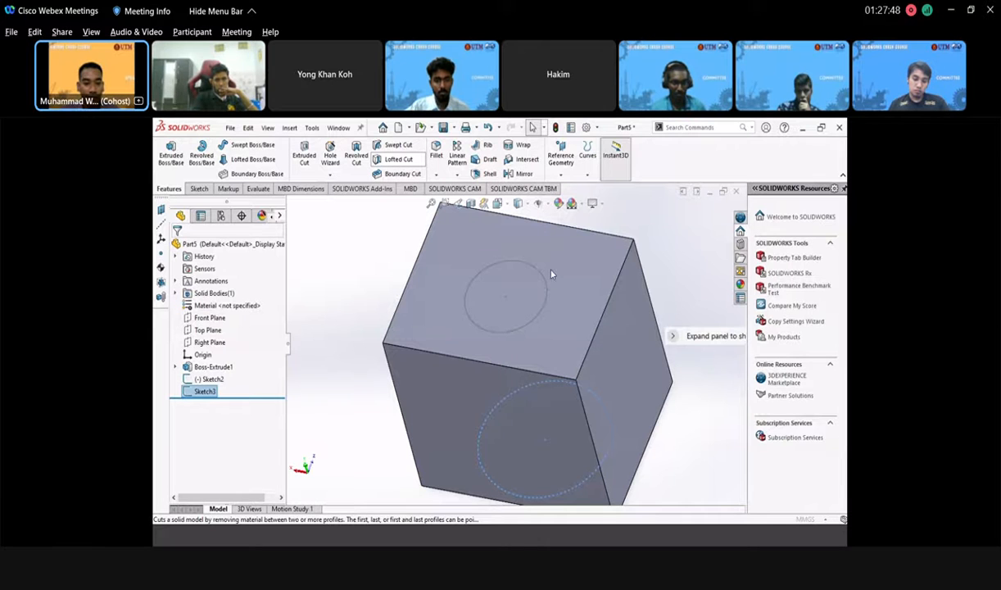
middle_click_drag(579, 238, 394, 335)
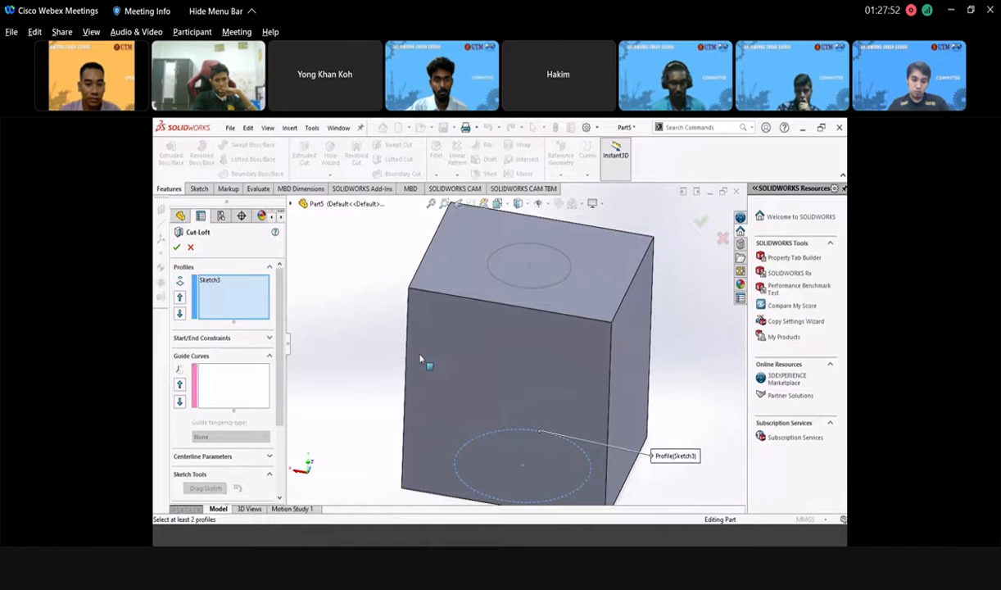
left_click(519, 287)
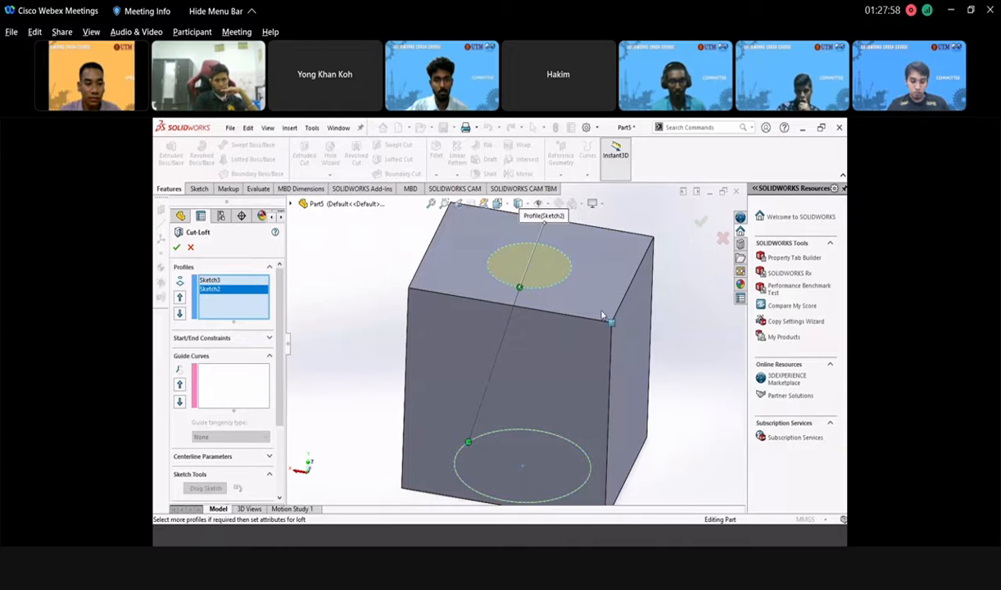
left_click(700, 222)
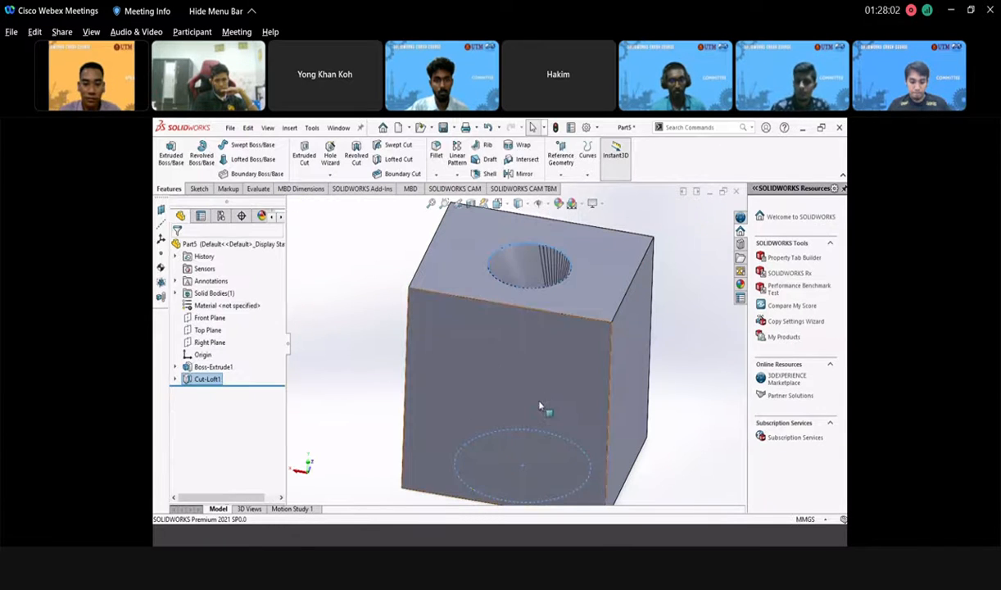
middle_click_drag(539, 405, 491, 277)
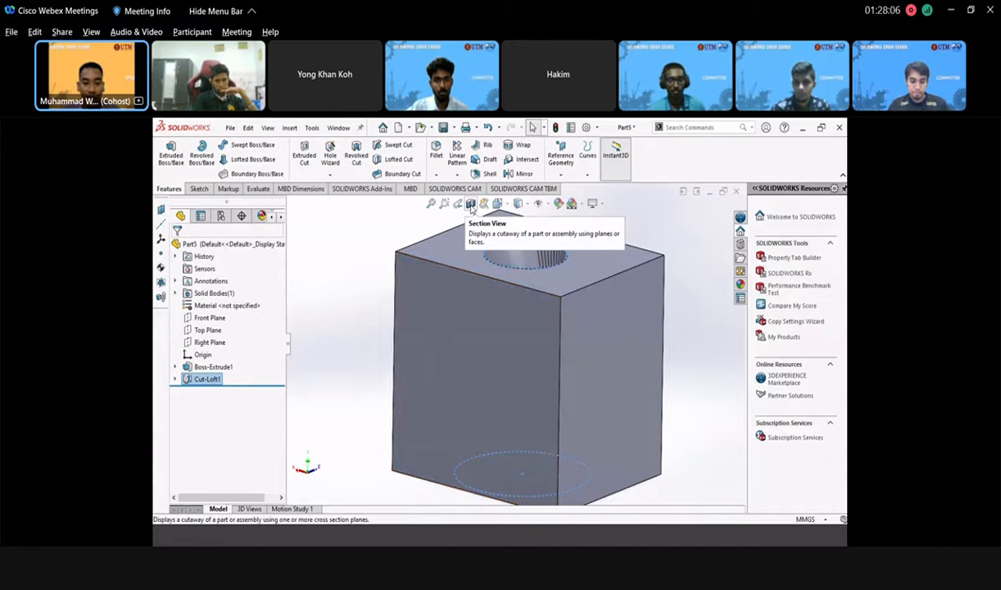
- Add a Front Plane section view offset 39 mm into the block
left_click(471, 205)
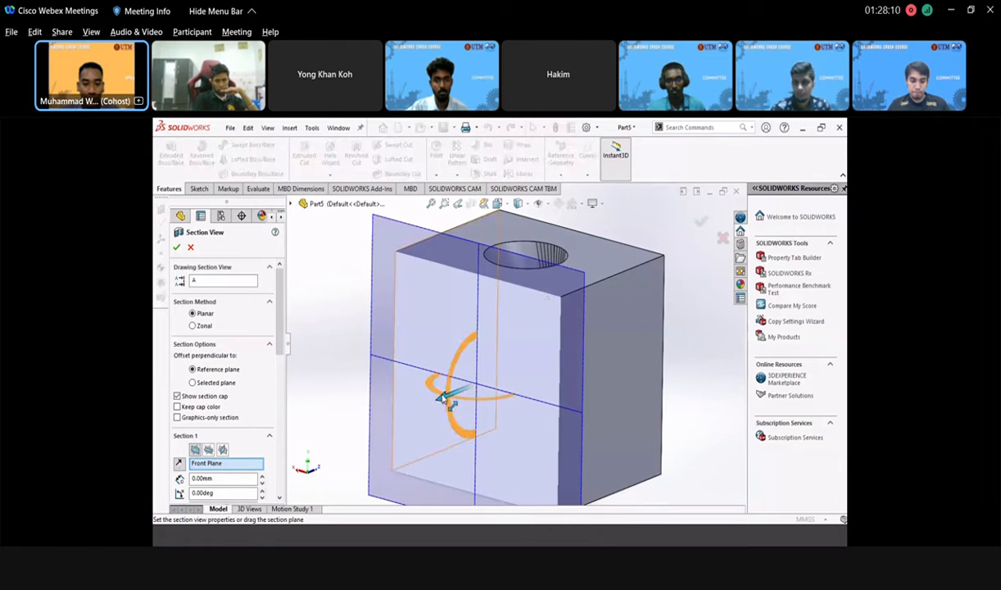
left_click_drag(442, 397, 496, 385)
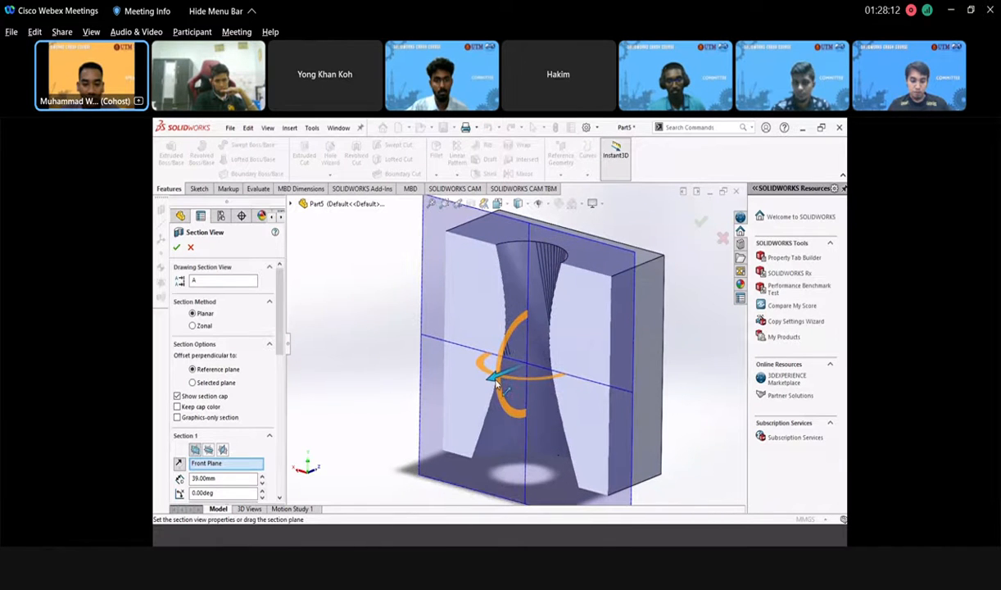
middle_click_drag(368, 339, 540, 283)
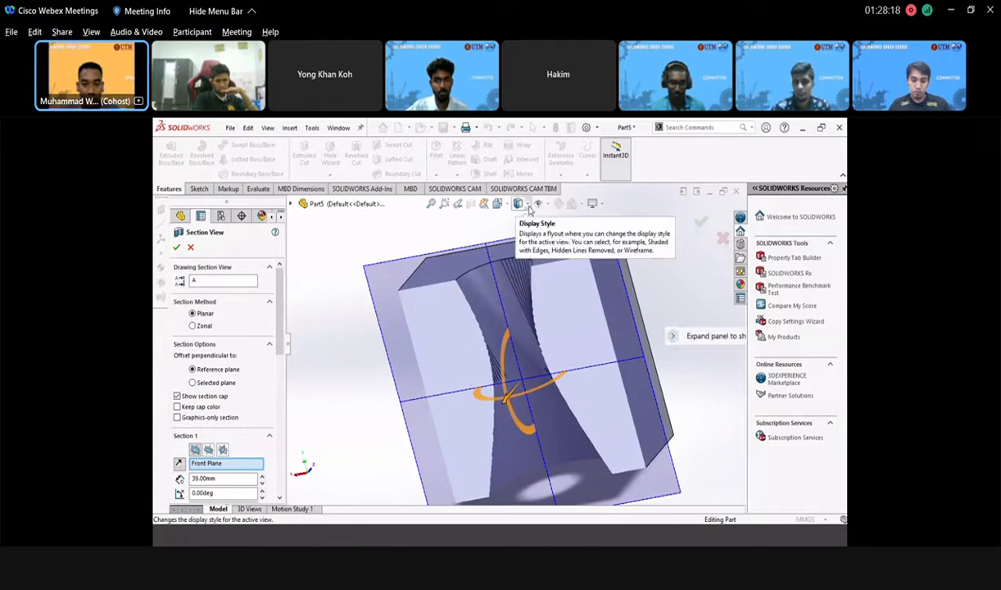
- View the section in Hidden Lines Visible, return to Shaded, and close the section panel
left_click(522, 204)
left_click(519, 265)
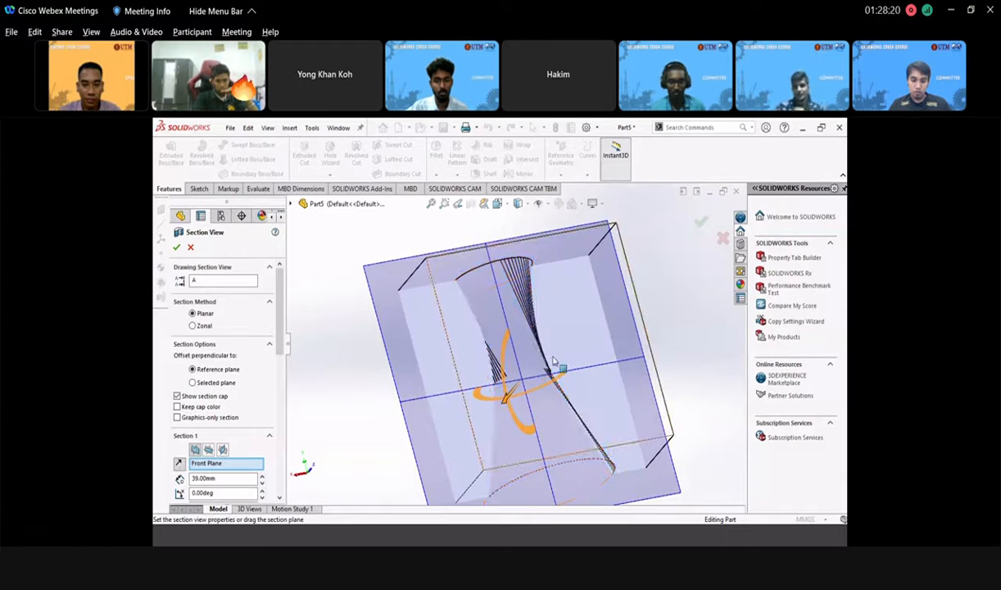
middle_click_drag(521, 349, 529, 221)
left_click(527, 209)
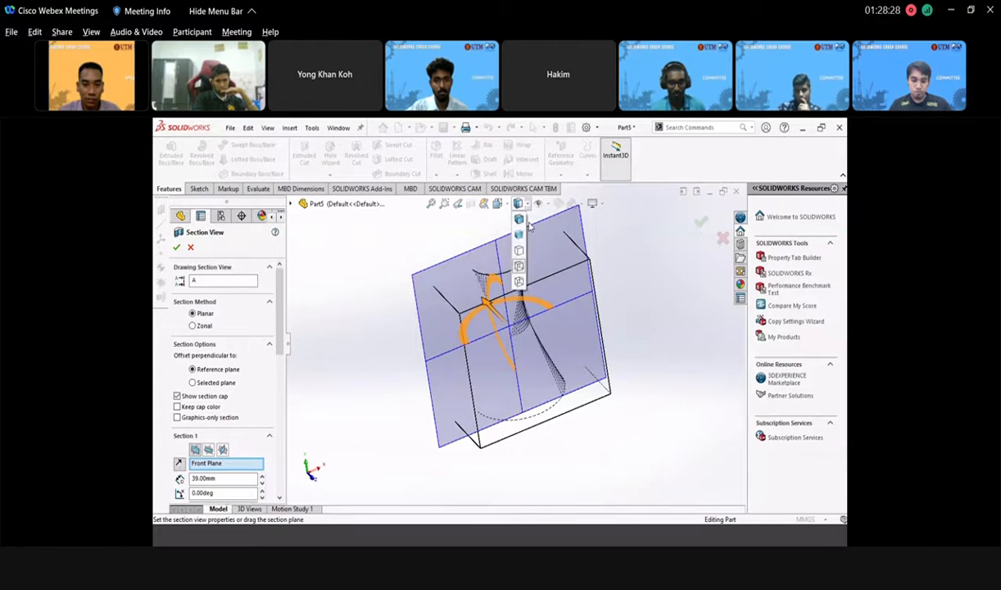
left_click(498, 214)
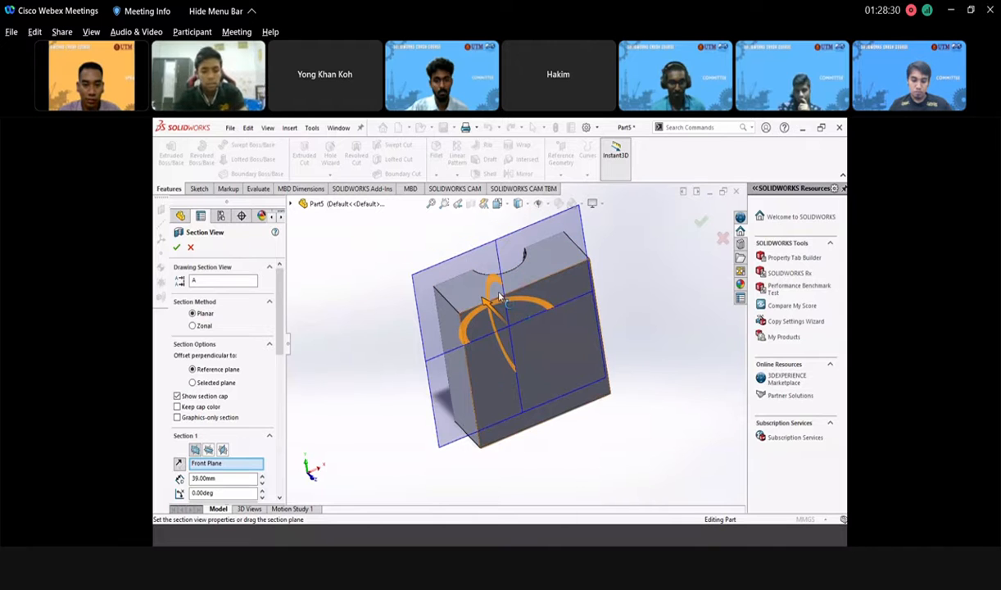
mouse_move(487, 378)
middle_mouse_down()
mouse_move(537, 447)
mouse_move(550, 448)
middle_mouse_up()
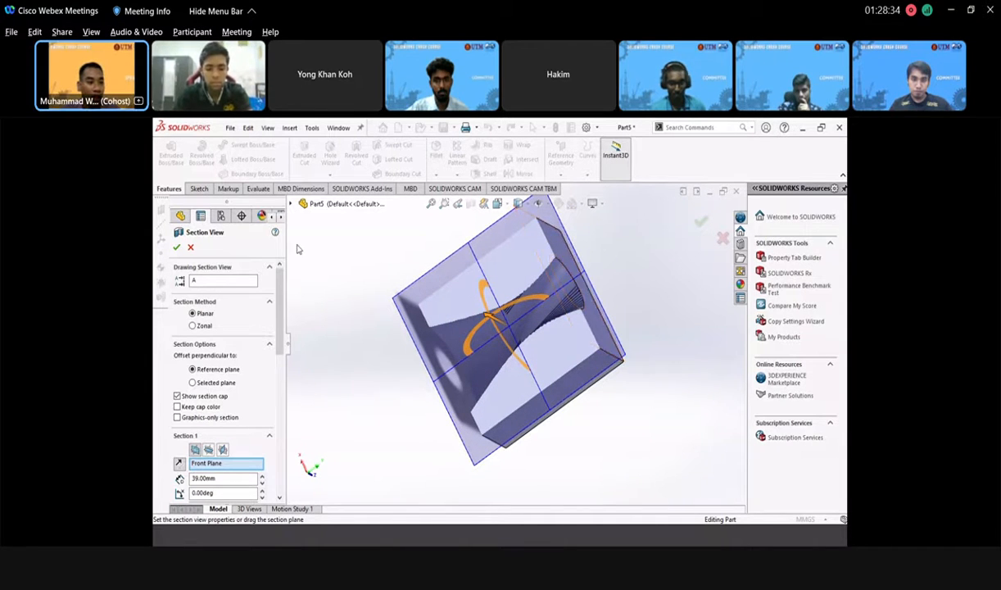
left_click(189, 248)
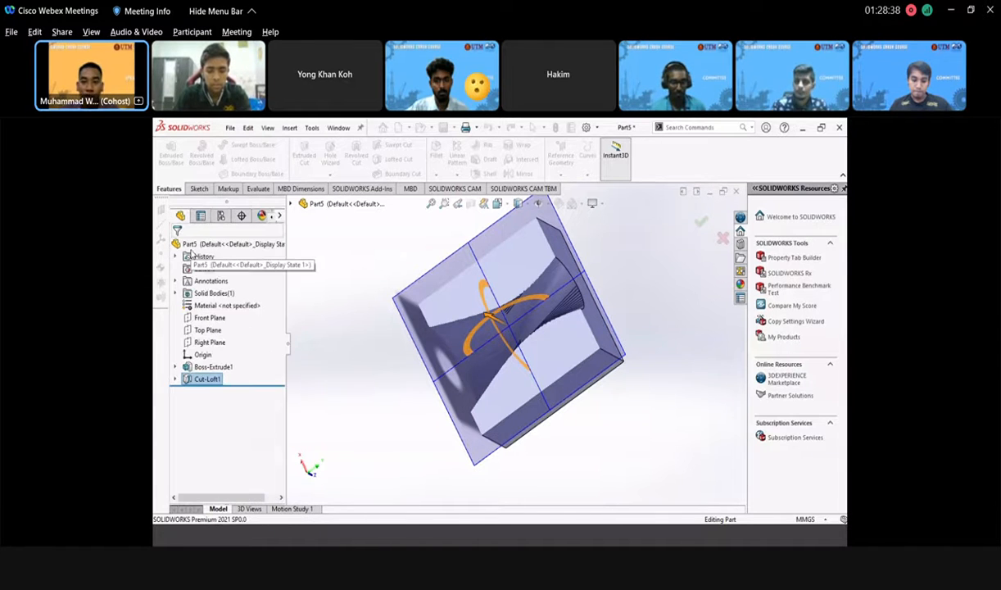
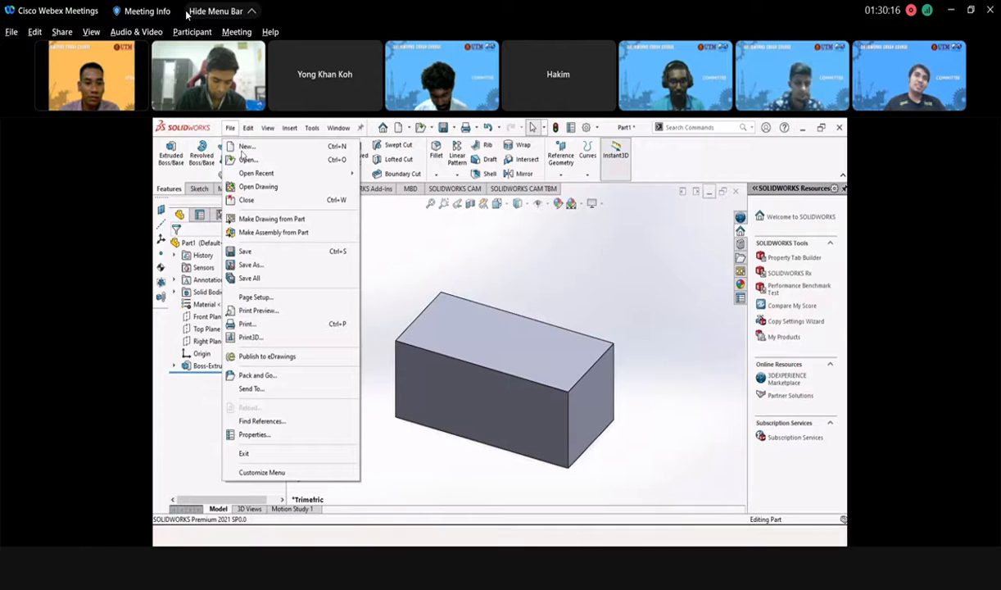
- Create a new part document (Part6) and select its Front Plane for sketching
left_click(247, 146)
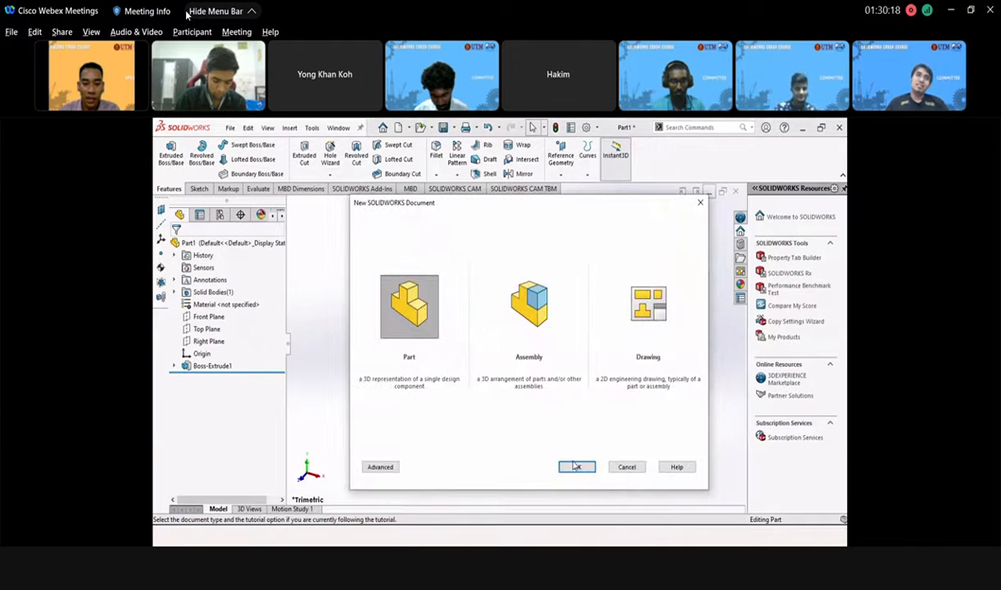
left_click(575, 466)
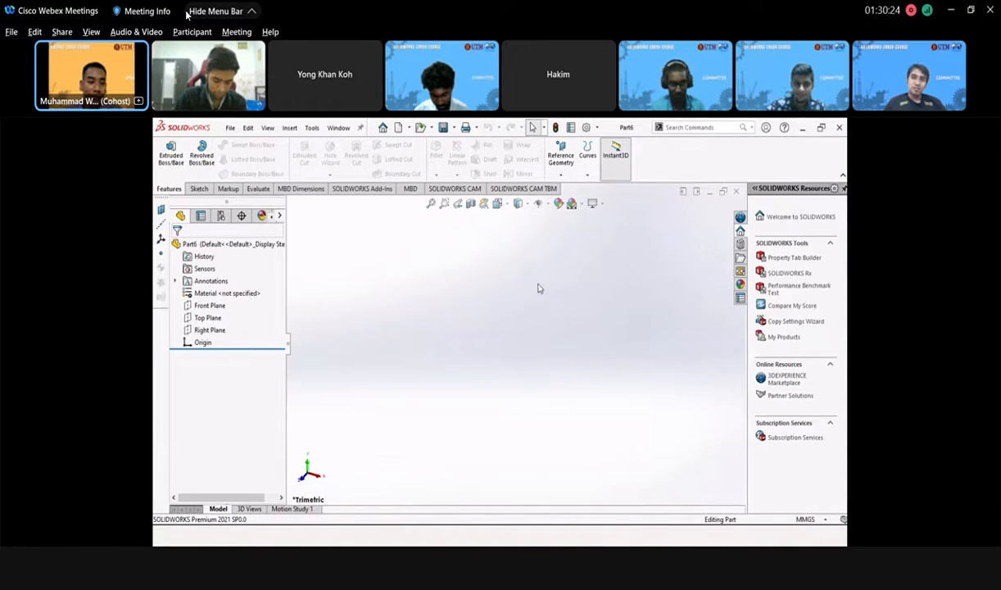
left_click(211, 307)
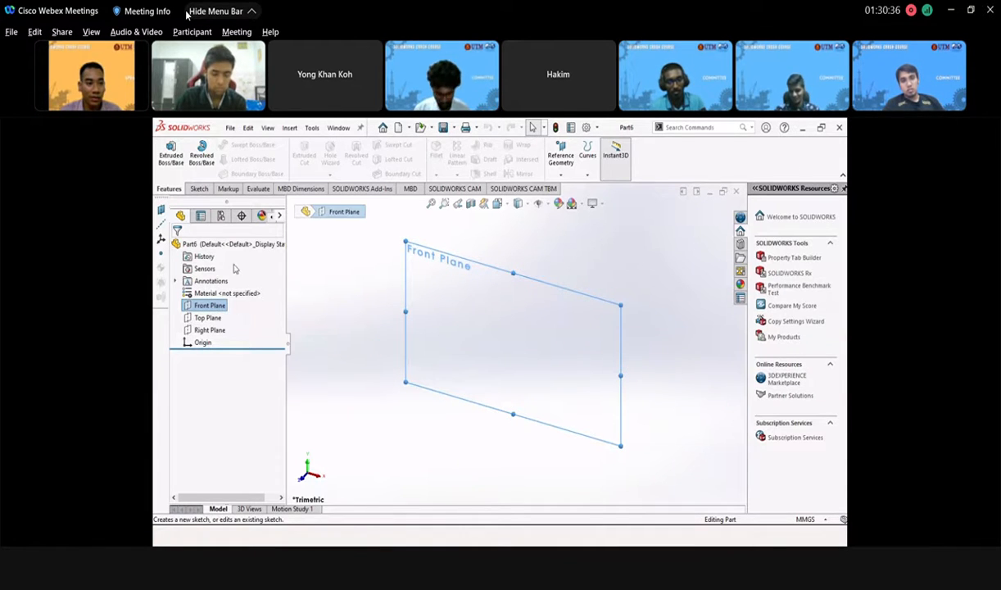
- Start a sketch on the Front Plane and draw a center rectangle anchored at the origin
left_click(194, 189)
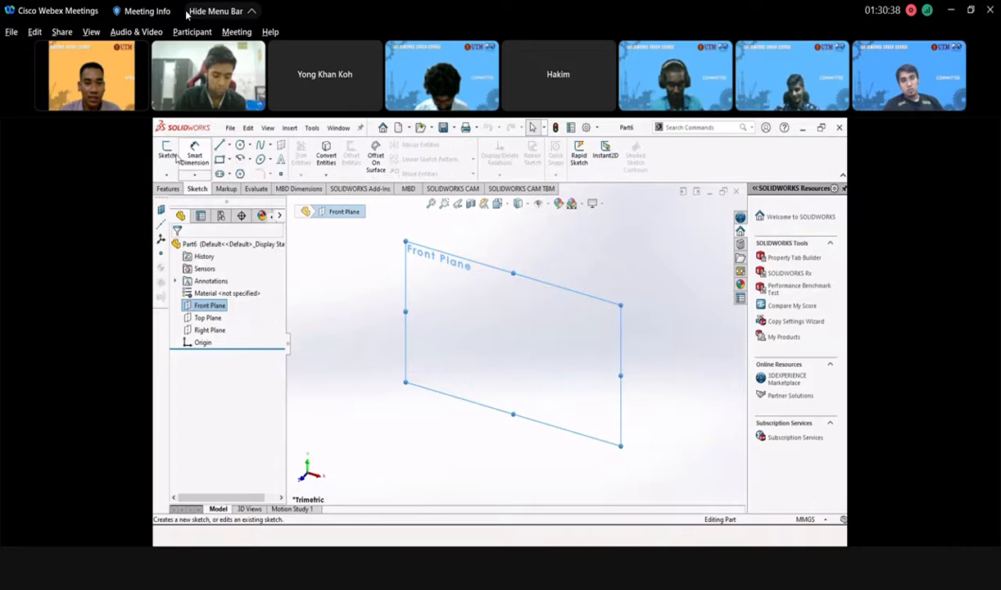
left_click(172, 154)
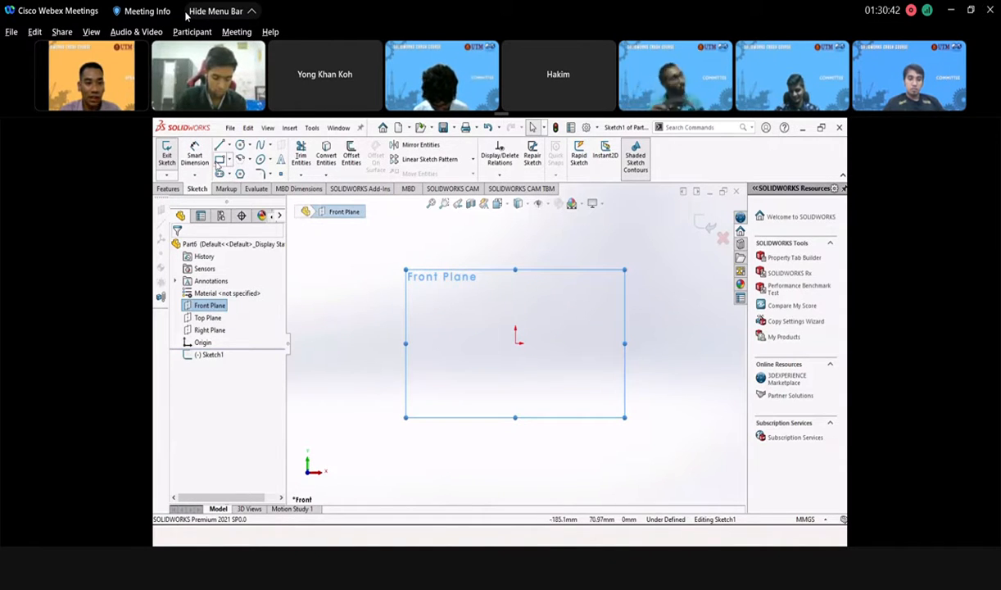
left_click(220, 160)
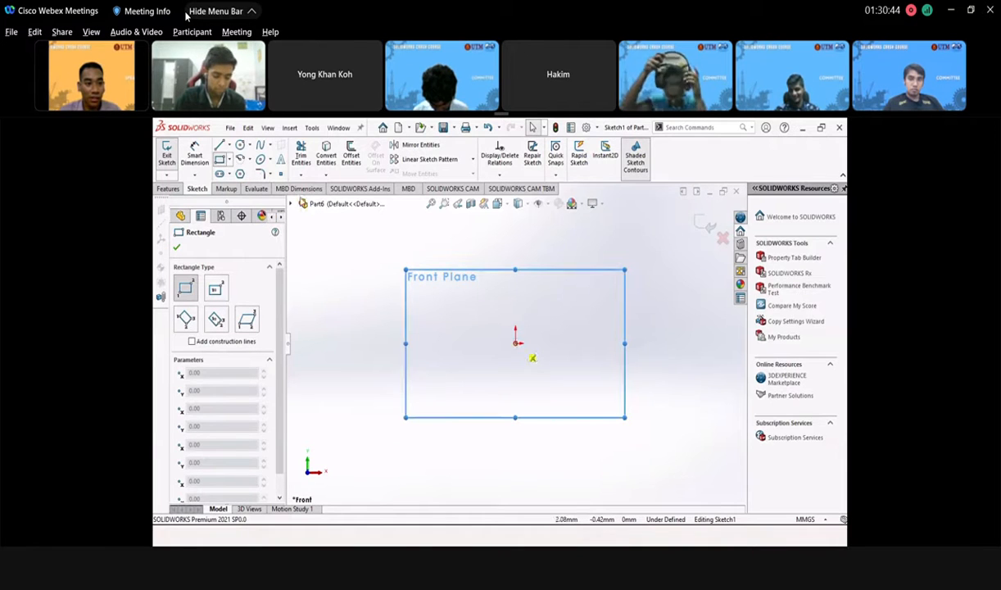
left_click(237, 162)
left_click(230, 160)
mouse_move(240, 163)
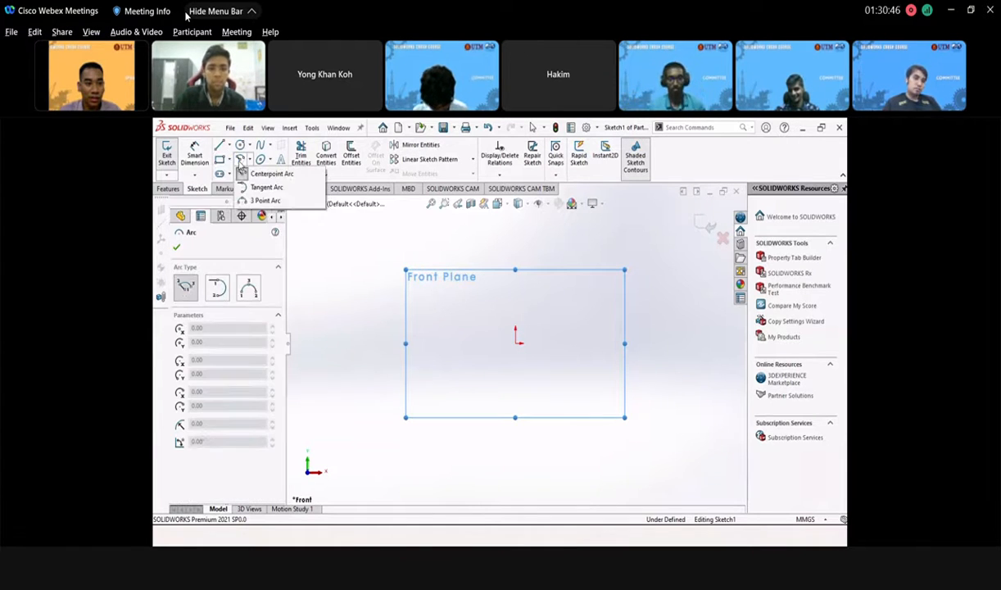
left_click(230, 161)
left_click(230, 160)
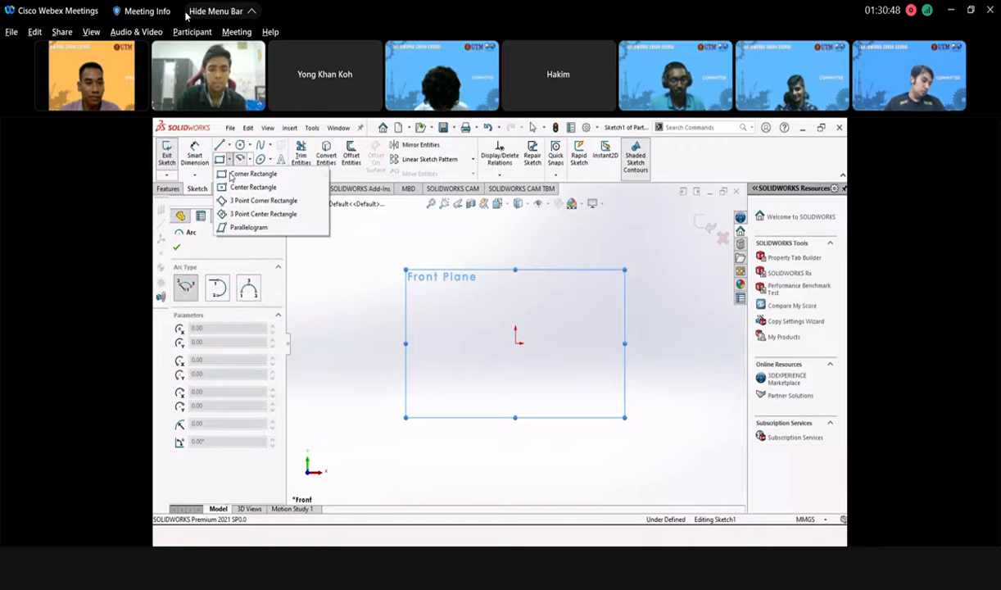
left_click(246, 190)
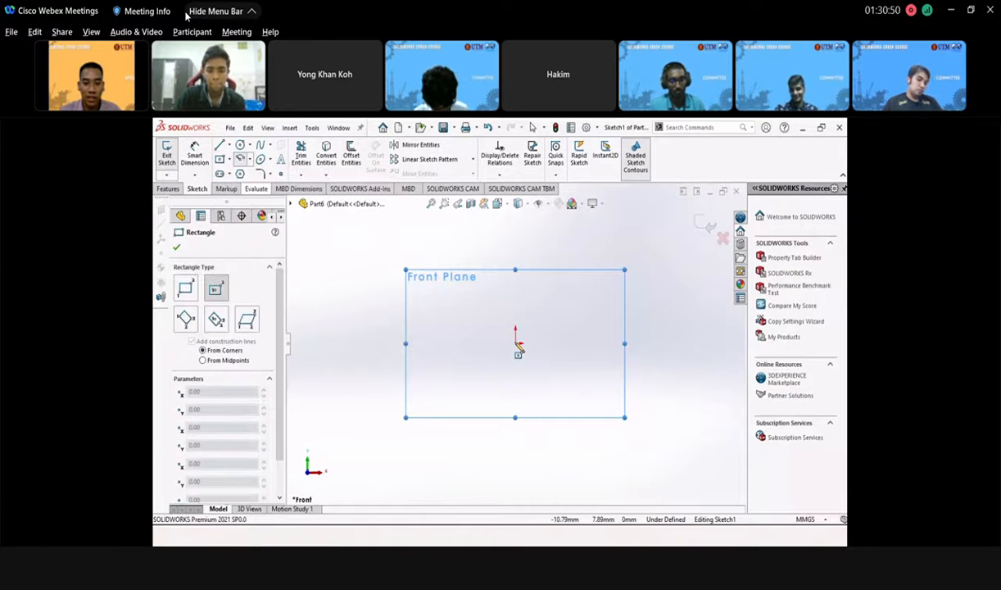
left_click(515, 344)
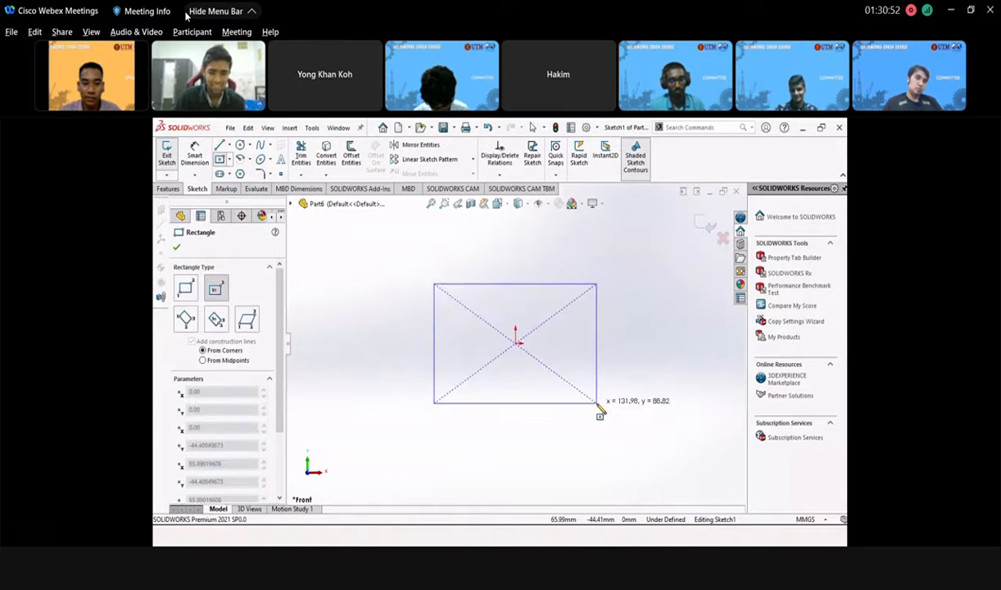
left_click(597, 403)
left_click(182, 249)
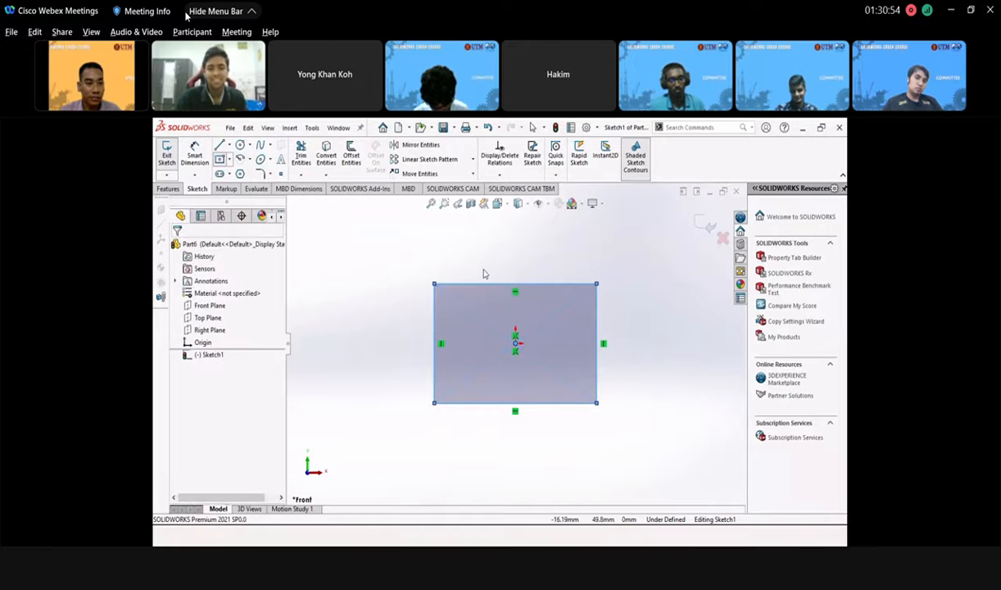
- Dimension the rectangle's width and height to 150 mm each
left_click(194, 156)
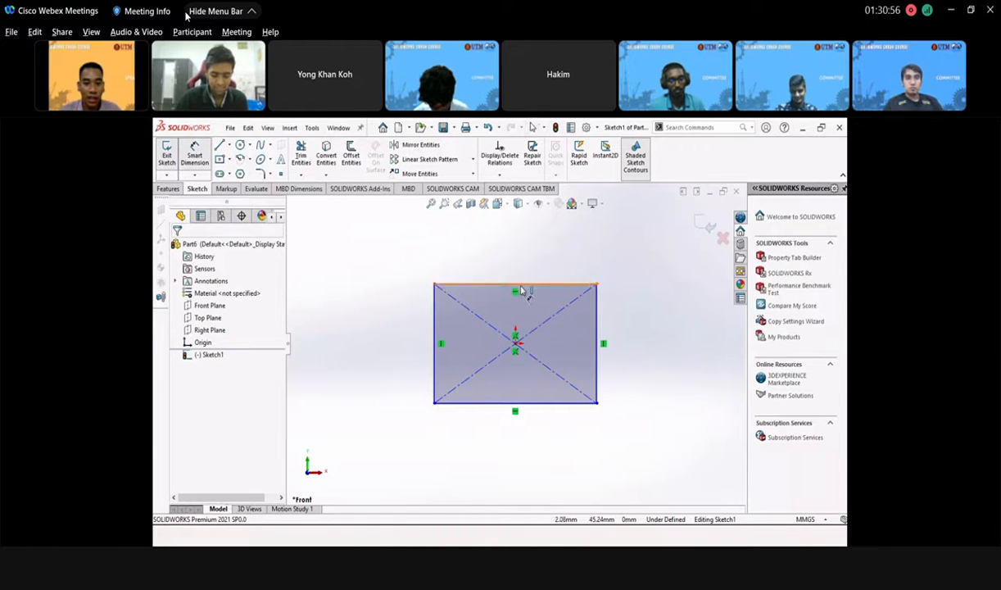
left_click(519, 285)
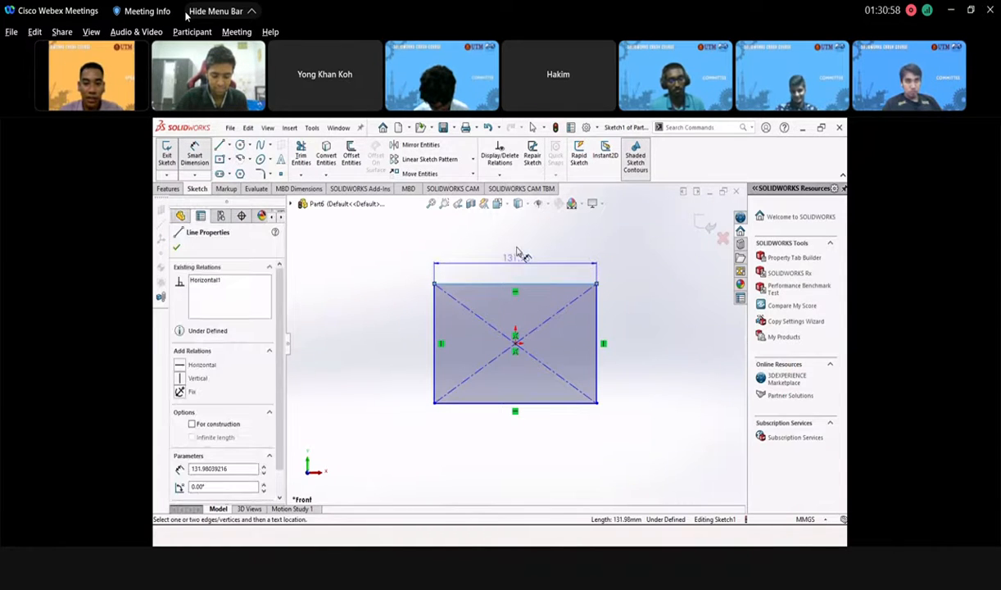
left_click(518, 252)
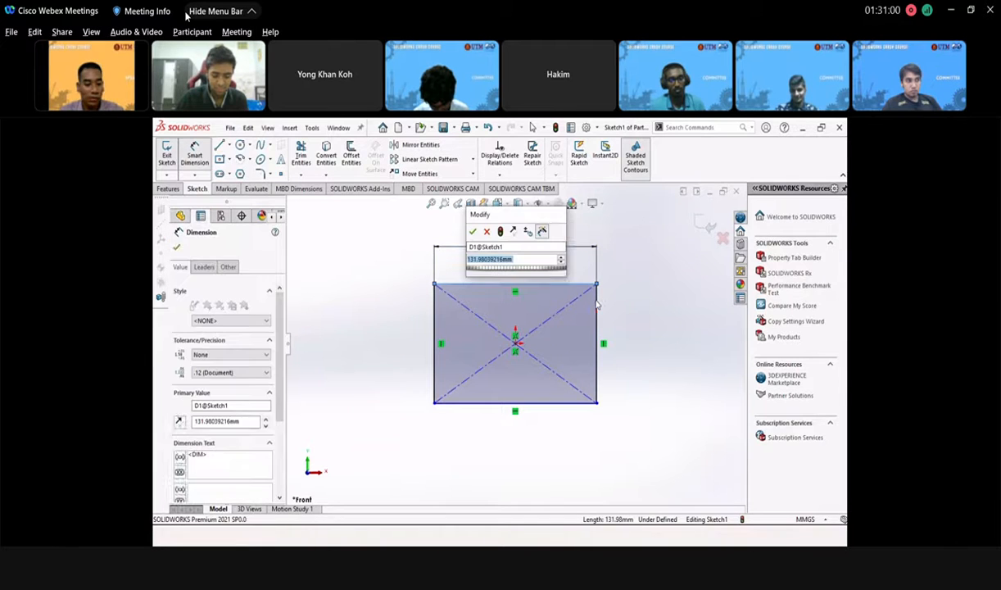
type("1")
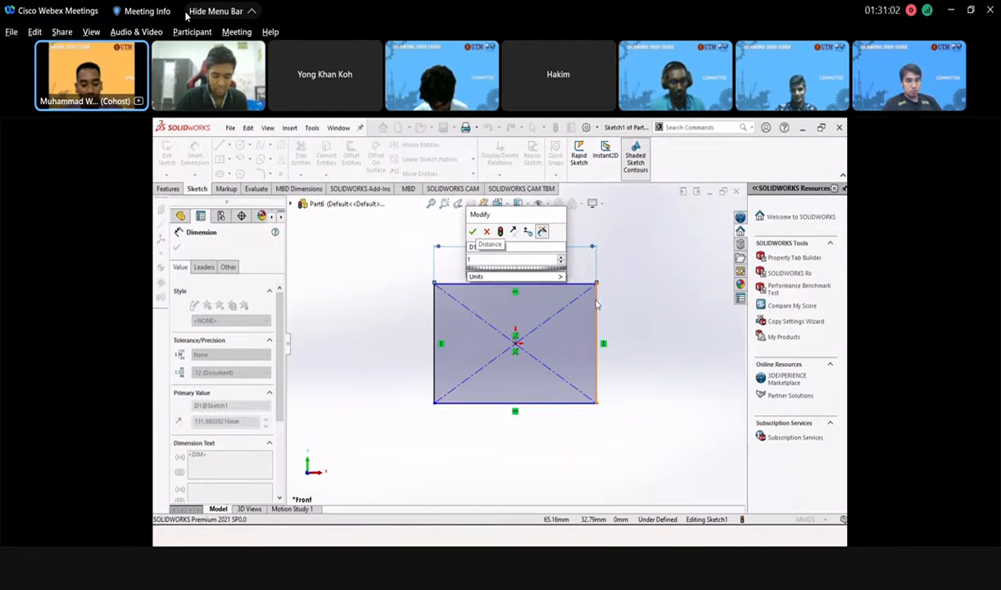
type("50")
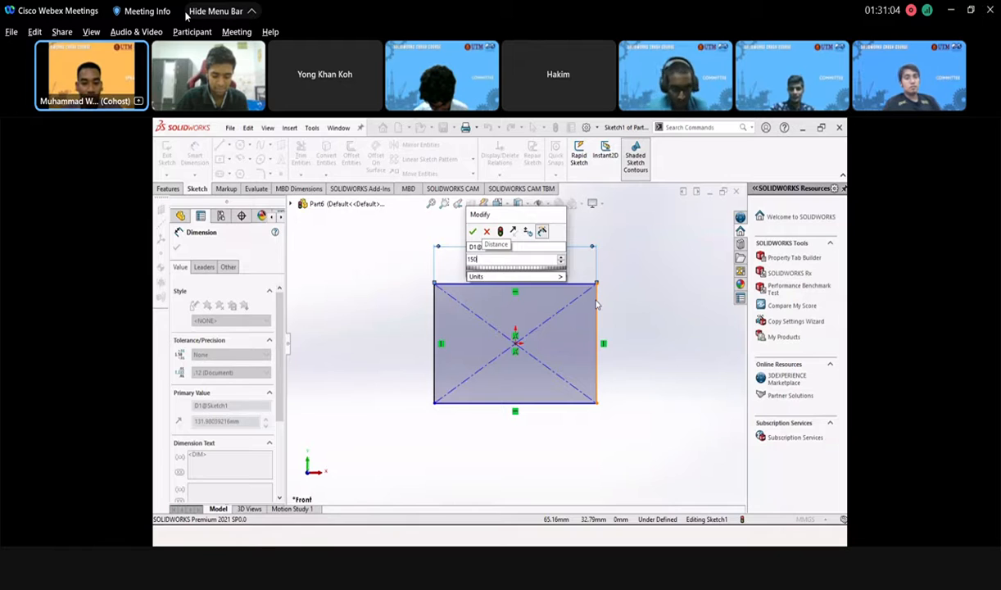
key("Return")
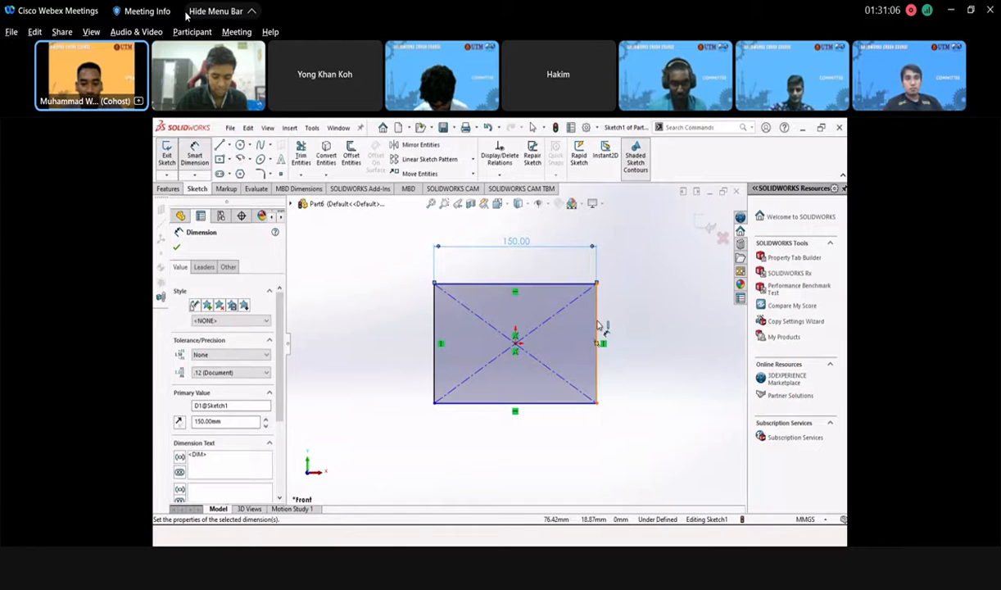
left_click(597, 342)
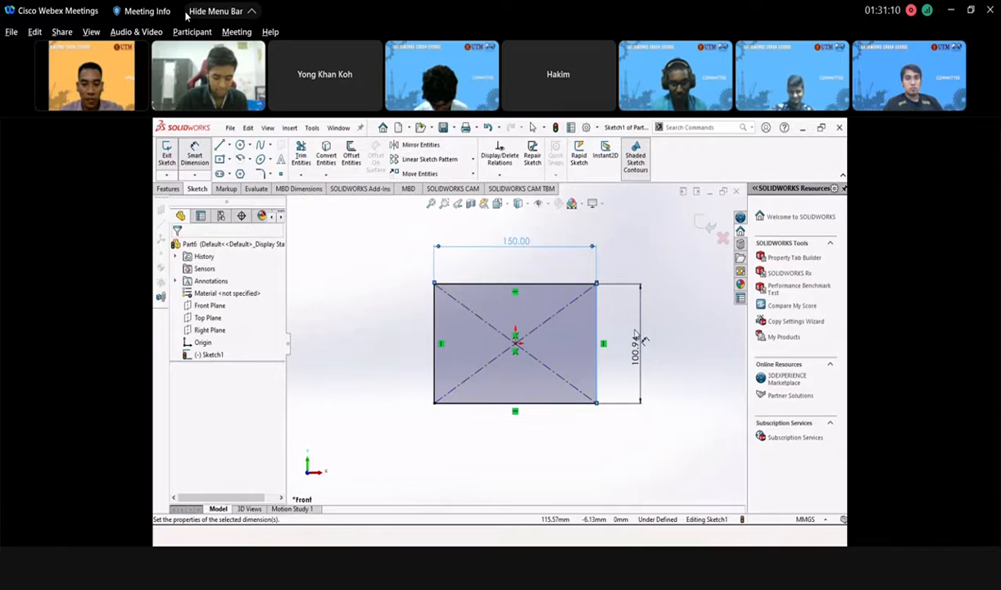
left_click(644, 357)
type("15")
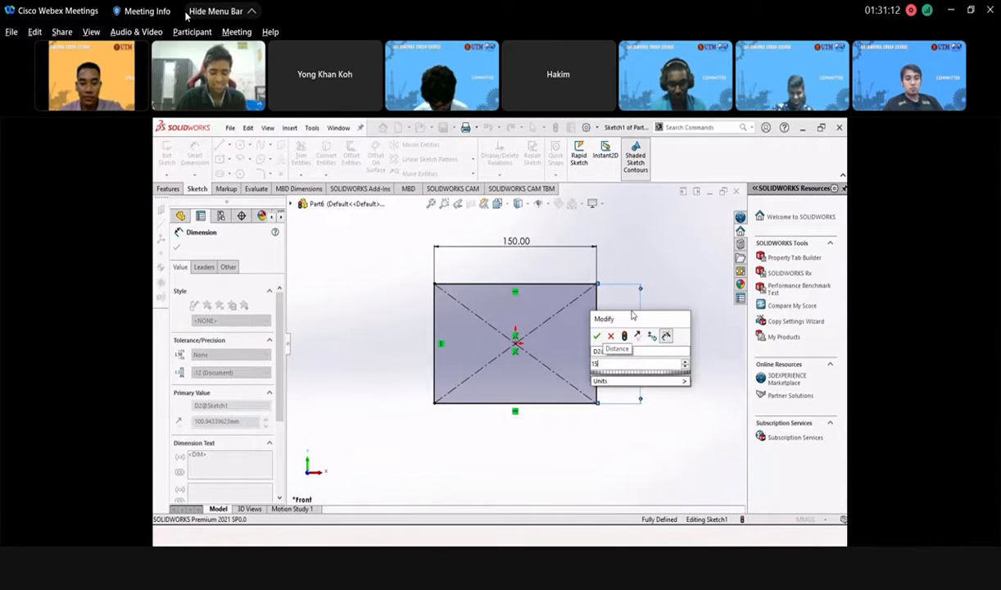
type("0")
key("Return")
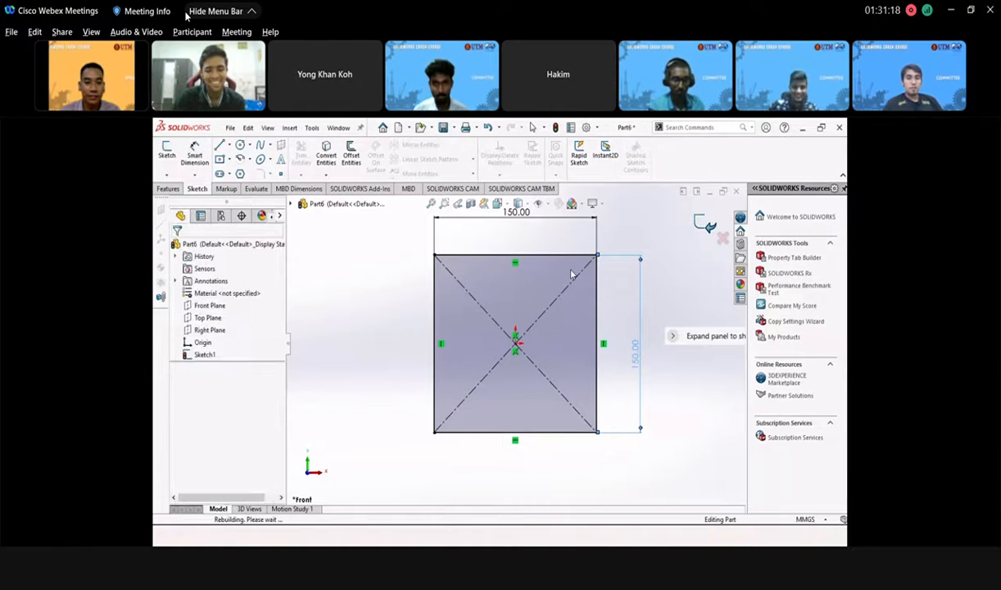
- Extrude the square sketch with Extruded Boss/Base to a Blind depth of 40 mm
left_click(169, 189)
left_click(171, 149)
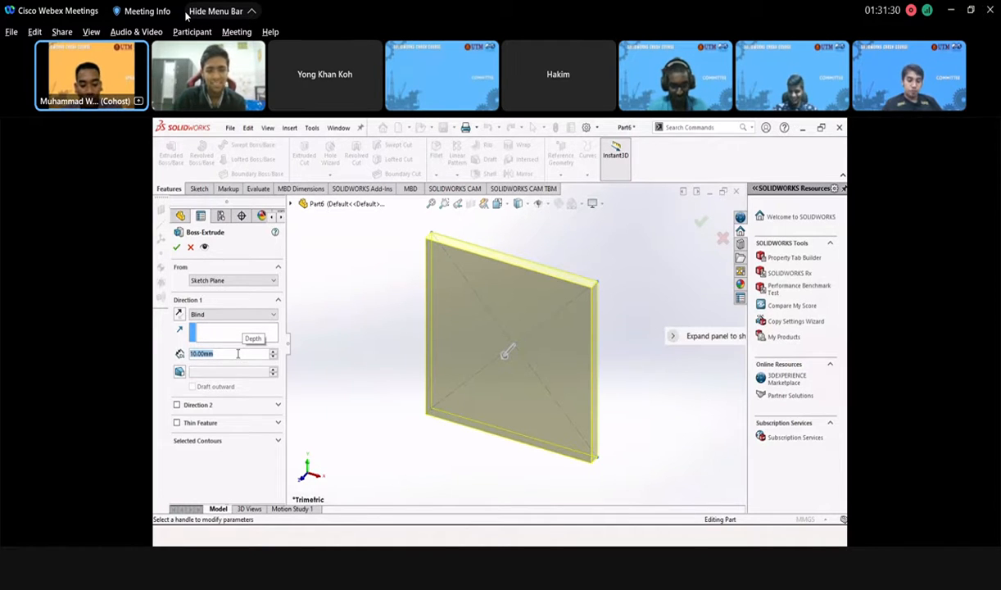
type("40")
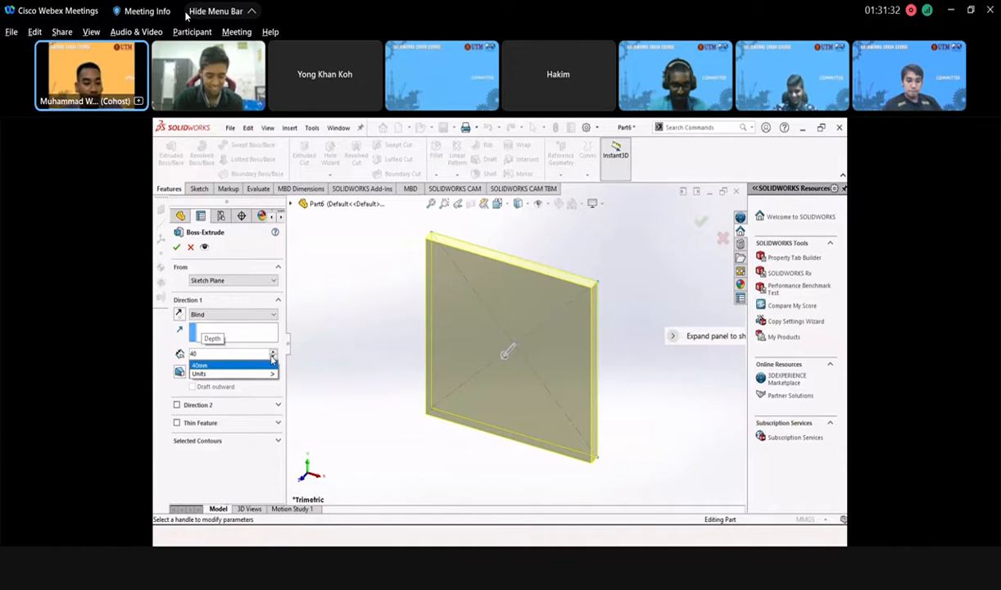
left_click(200, 365)
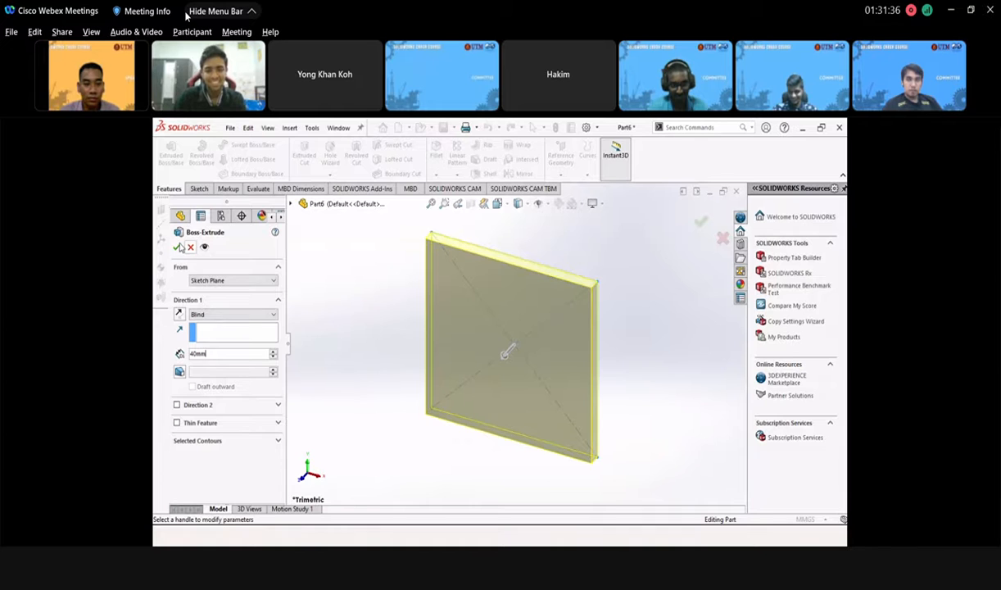
key("Return")
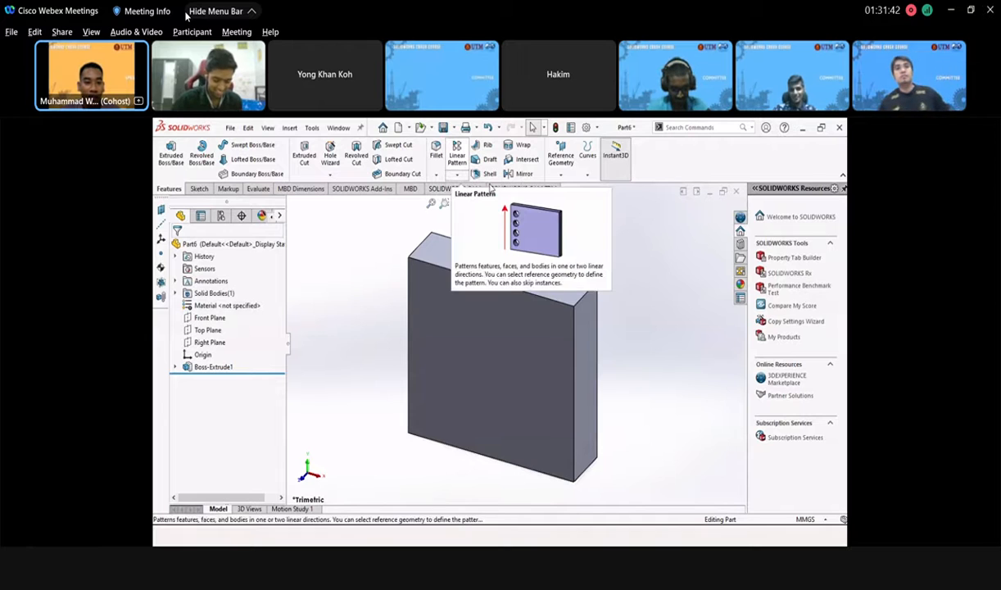
- Start a sketch on the block's front face and draw a small circle near its top-left corner
left_click(462, 312)
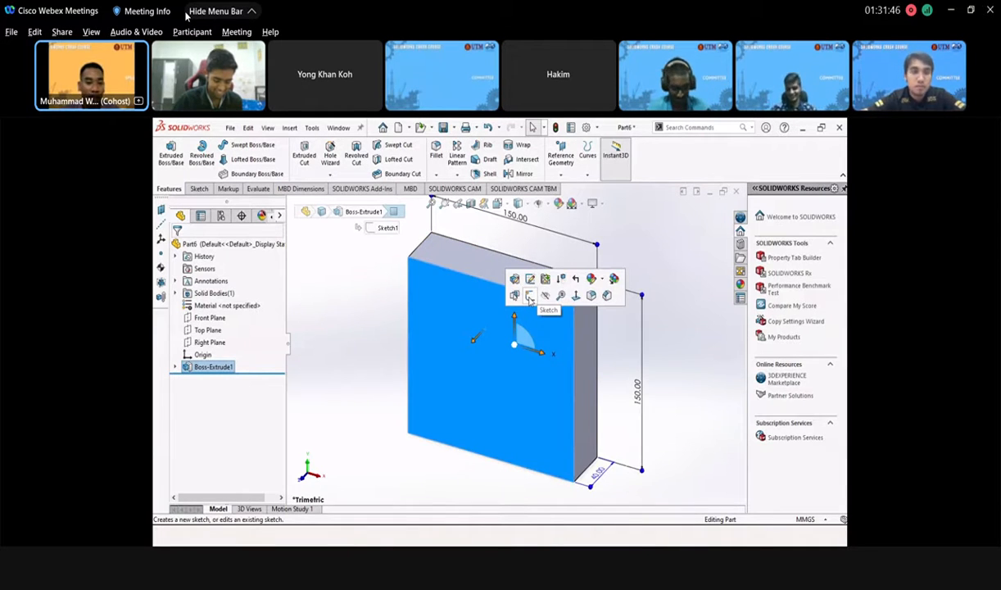
left_click(530, 296)
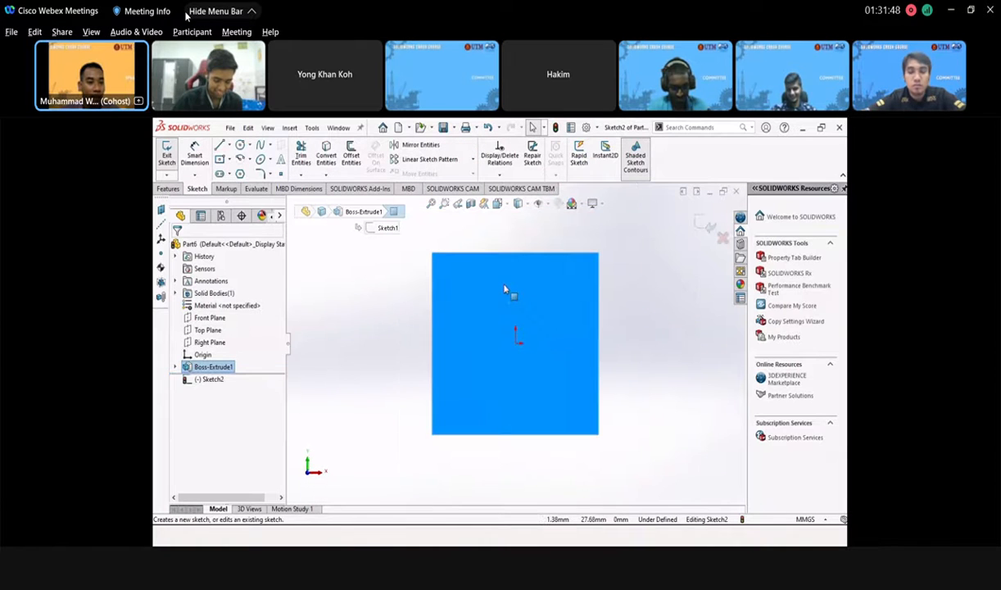
left_click(239, 145)
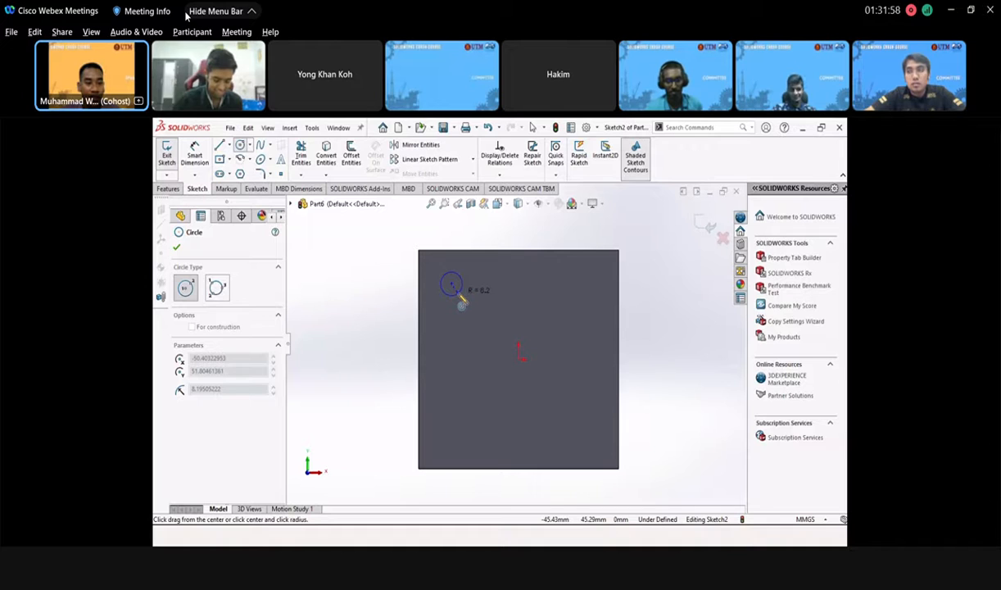
left_click(461, 302)
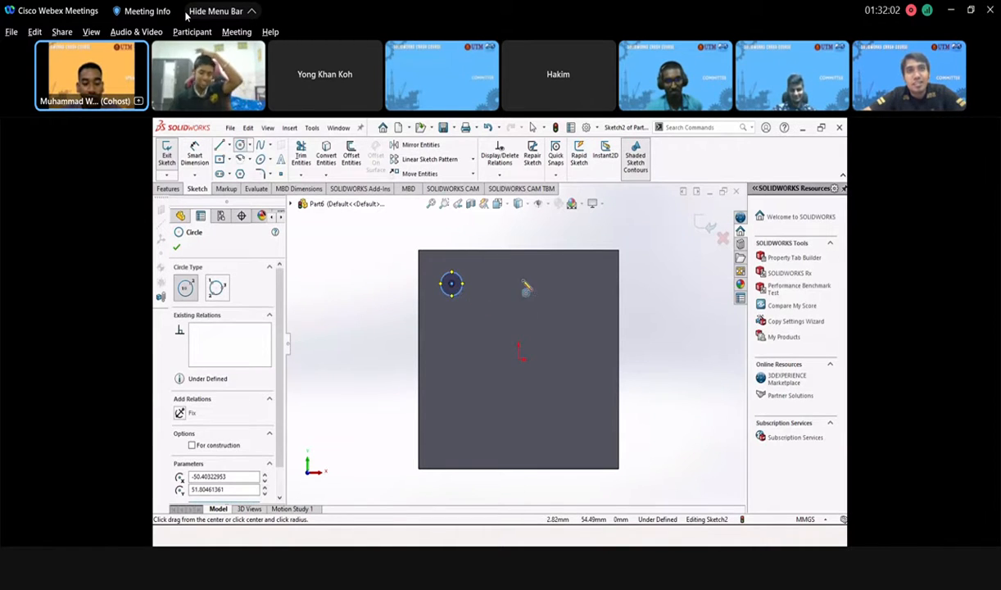
key("Escape")
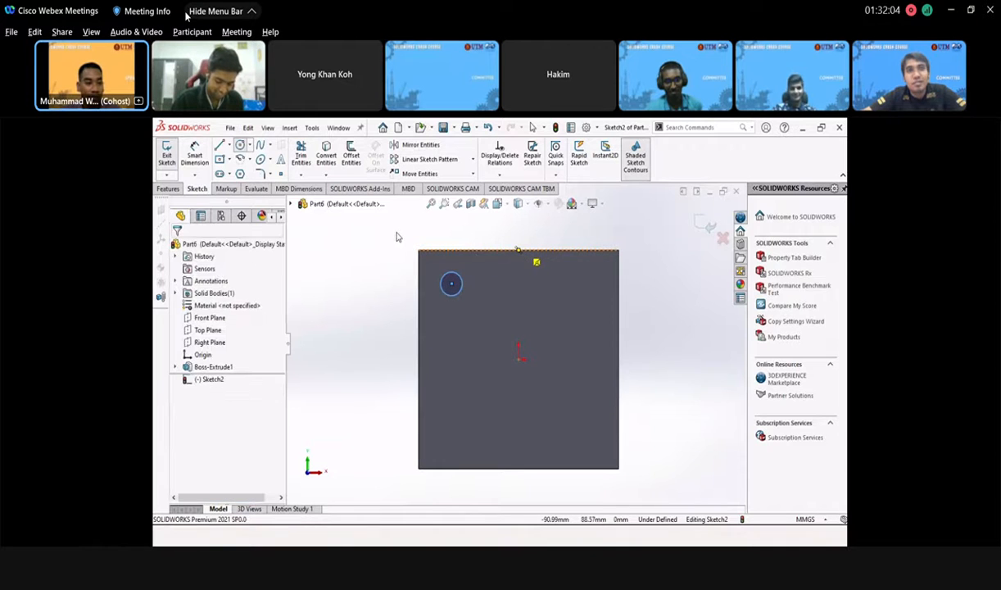
- Dimension the circle to a 20 mm diameter and close the dimension panel
left_click(195, 154)
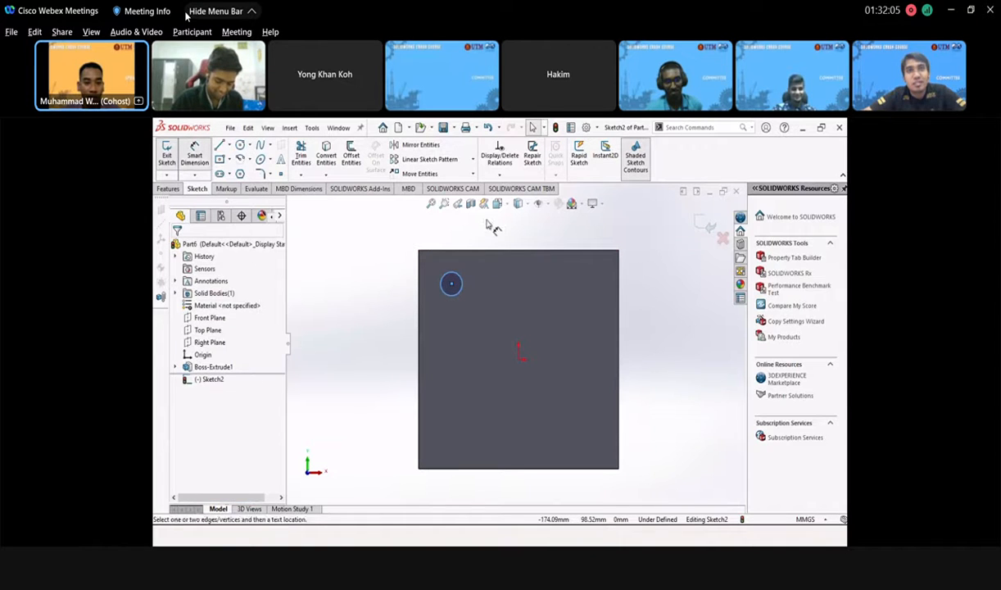
left_click(457, 280)
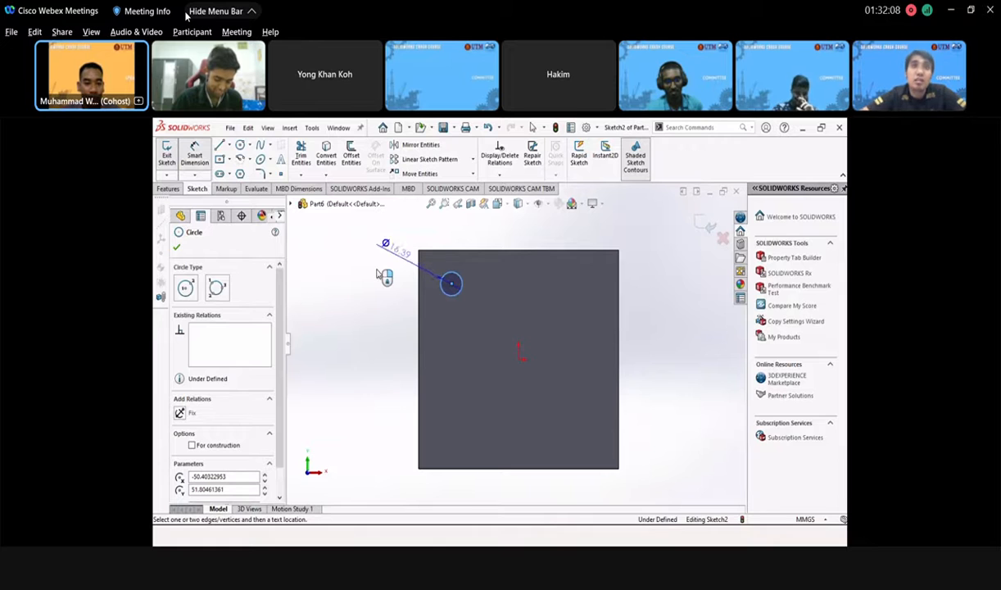
left_click(385, 273)
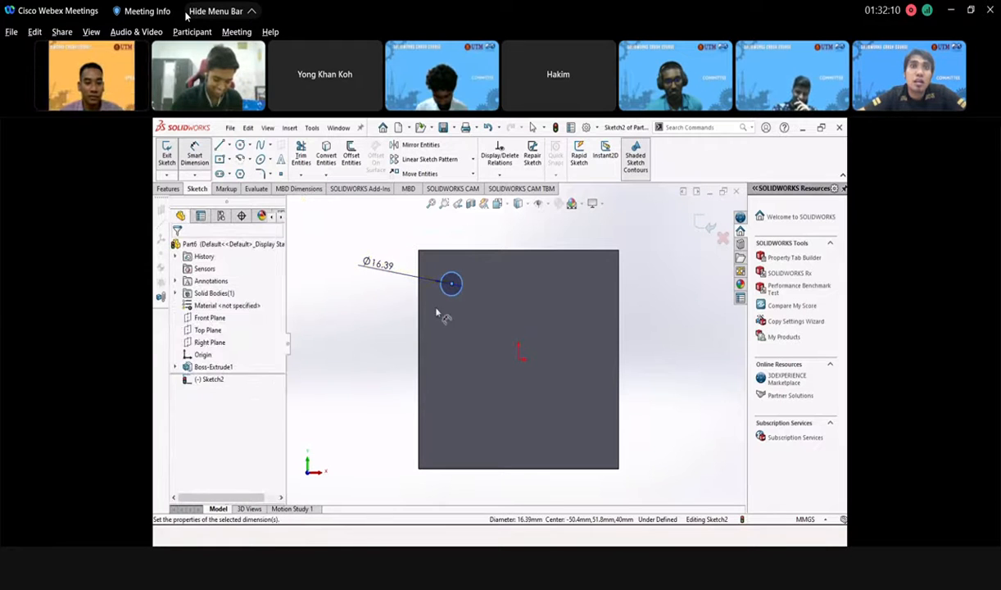
type("2")
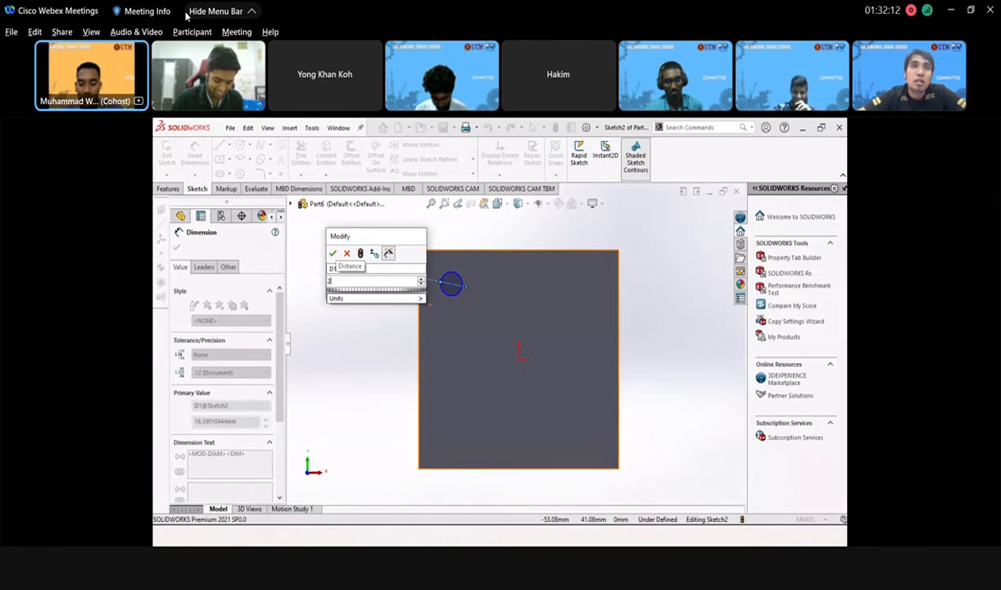
type("0")
key("Return")
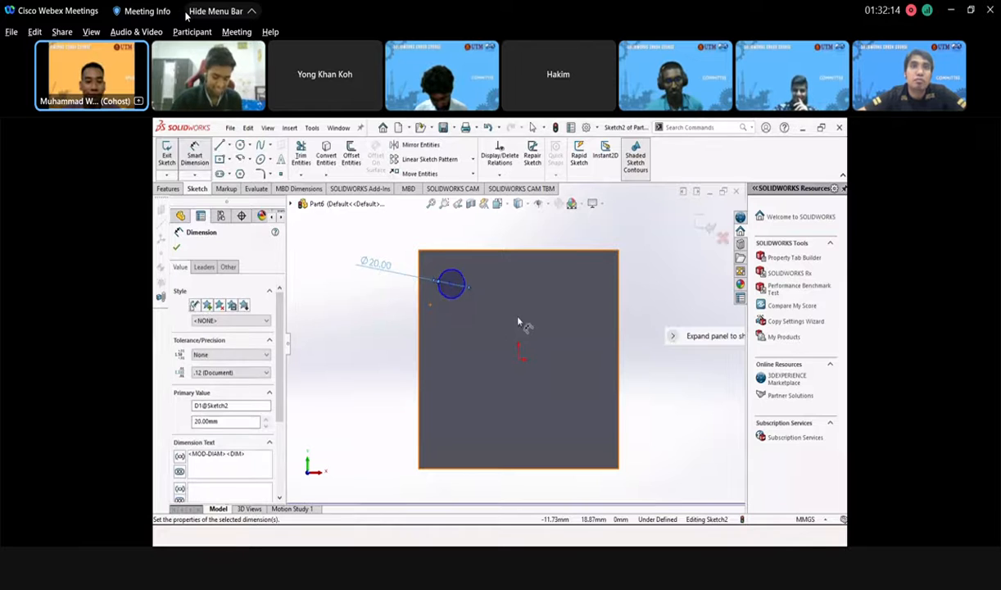
left_click(706, 226)
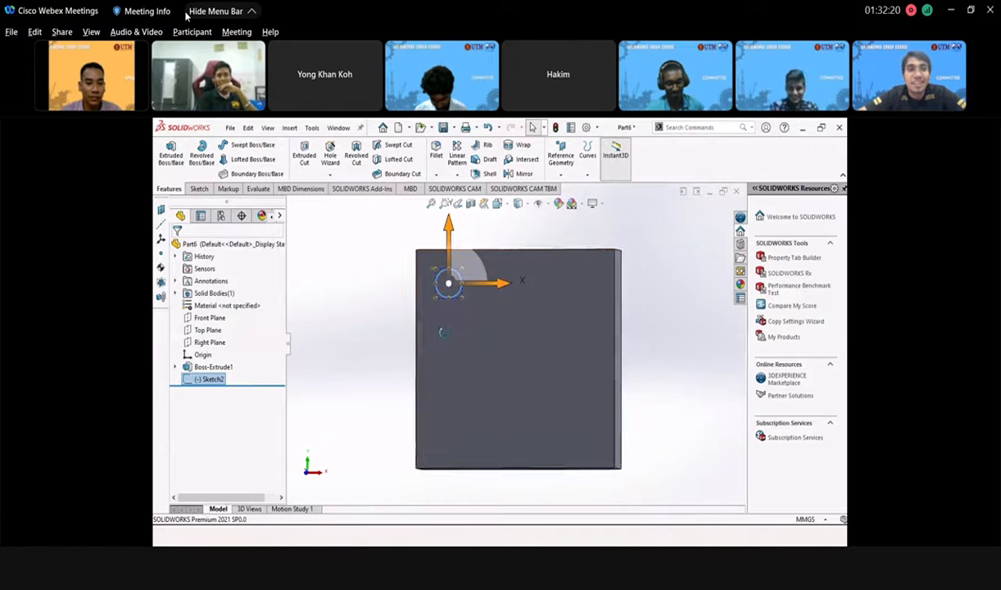
- Cut the Ø20 mm circle Through All the block with Extruded Cut
mouse_move(485, 339)
middle_mouse_down()
mouse_move(402, 283)
mouse_move(394, 260)
middle_mouse_up()
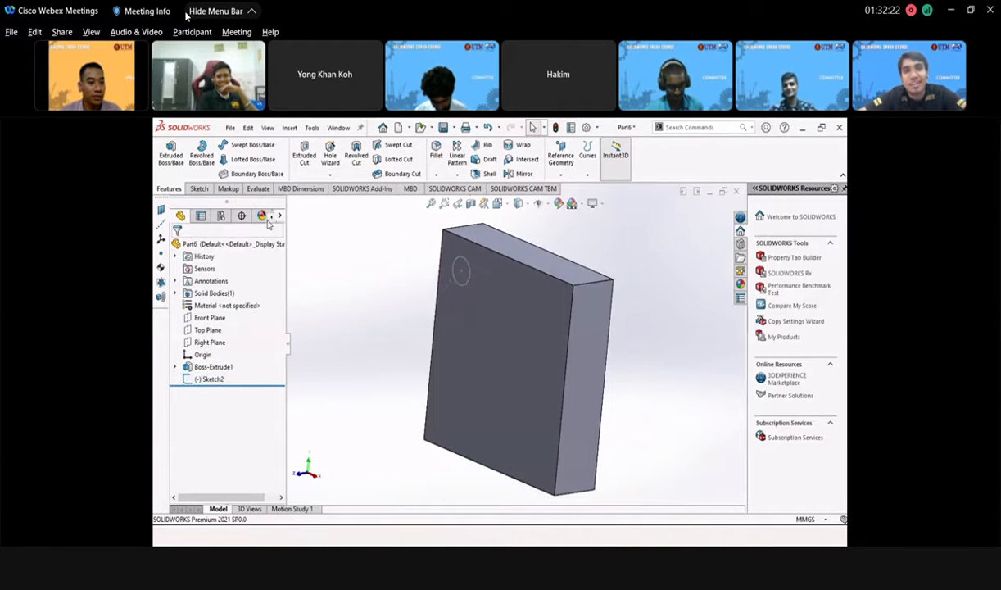
left_click(304, 155)
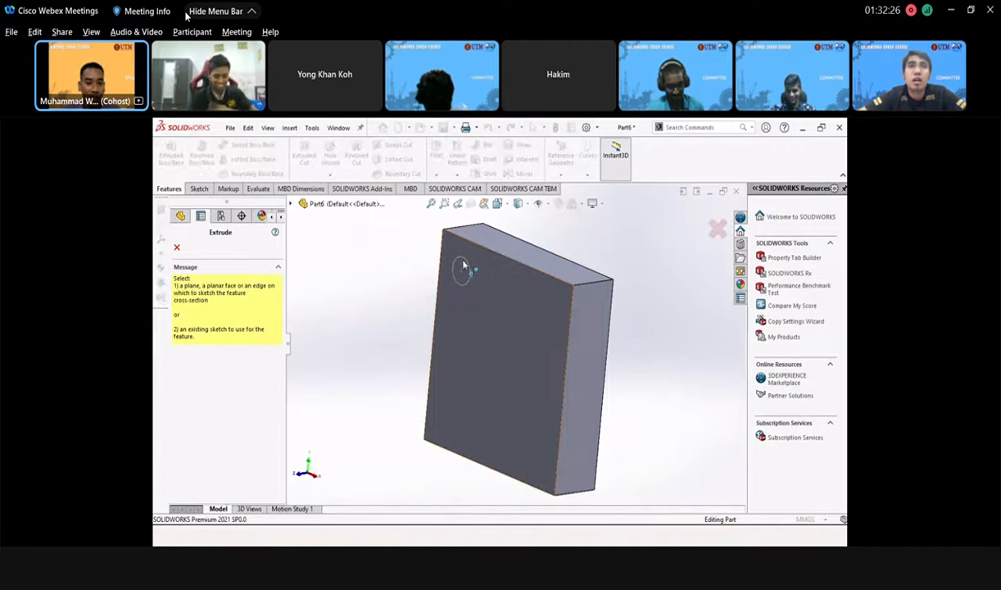
key("Escape")
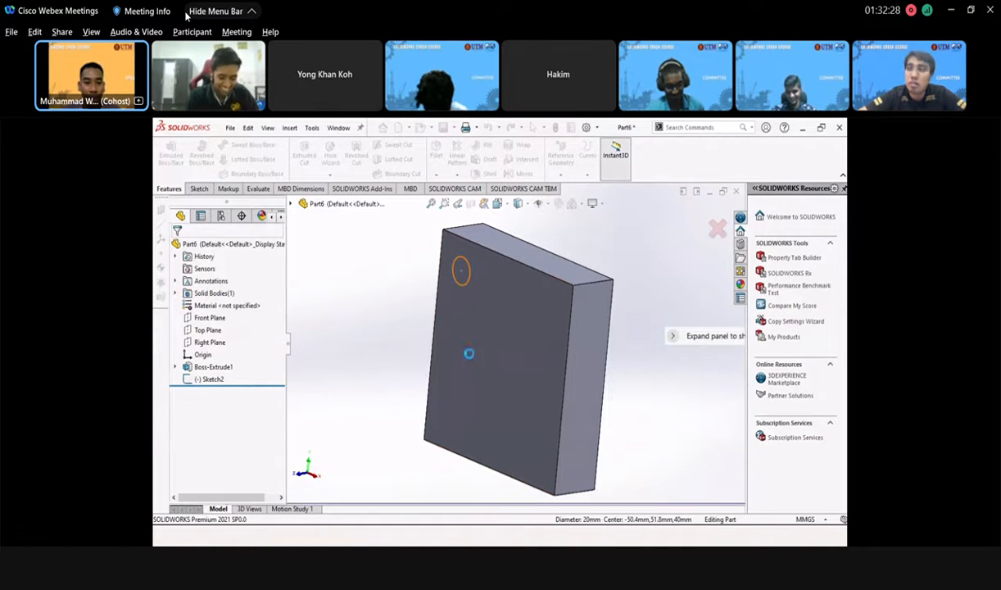
scroll(520, 317, "up", 3)
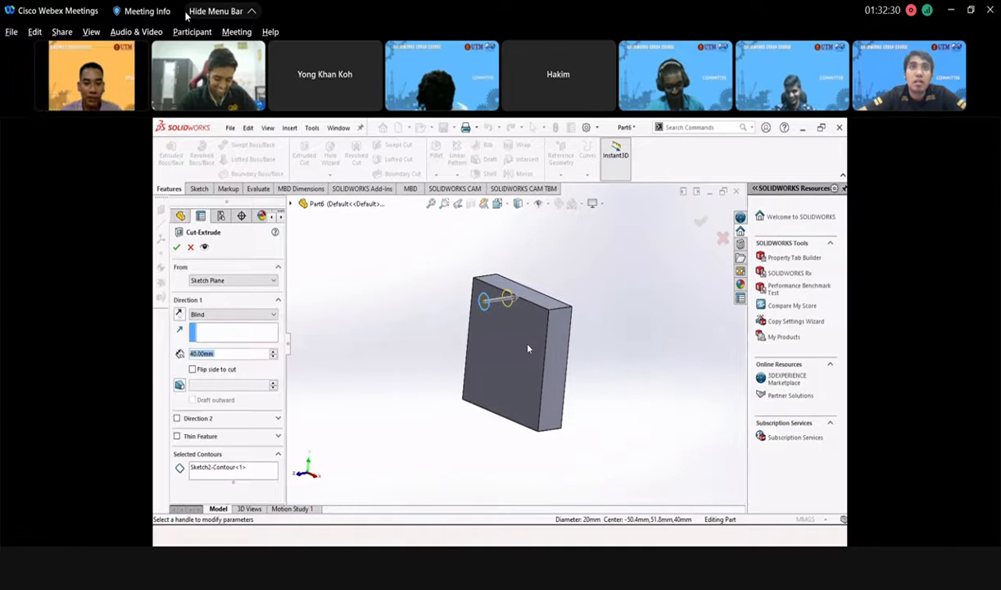
middle_click_drag(528, 347, 538, 409)
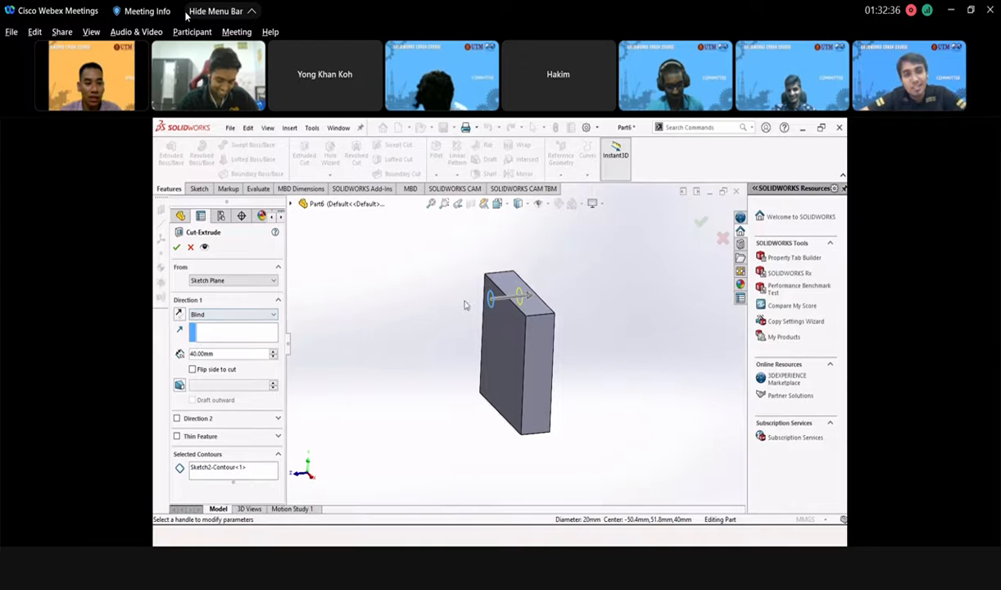
left_click(235, 315)
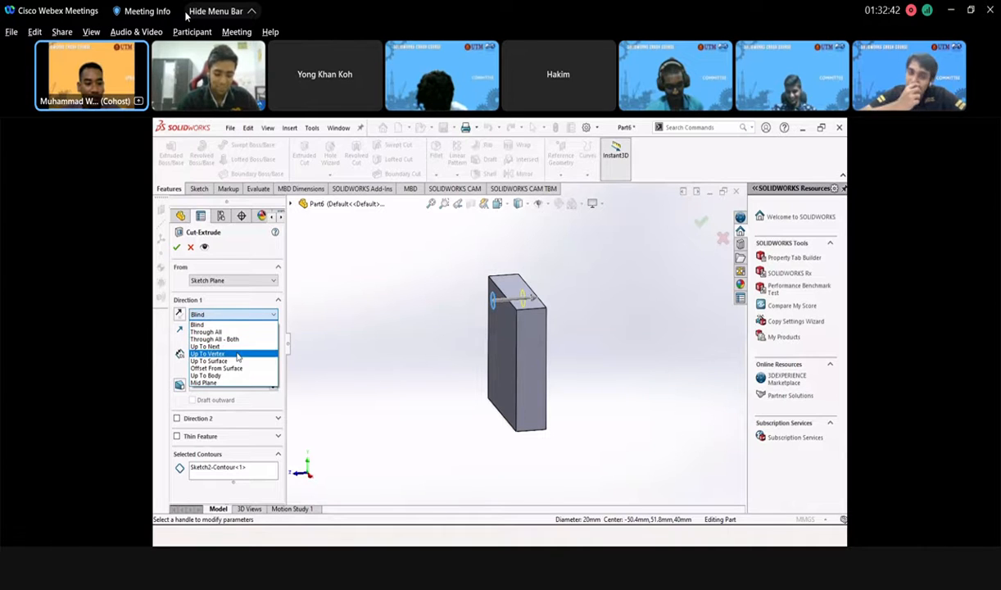
left_click(244, 326)
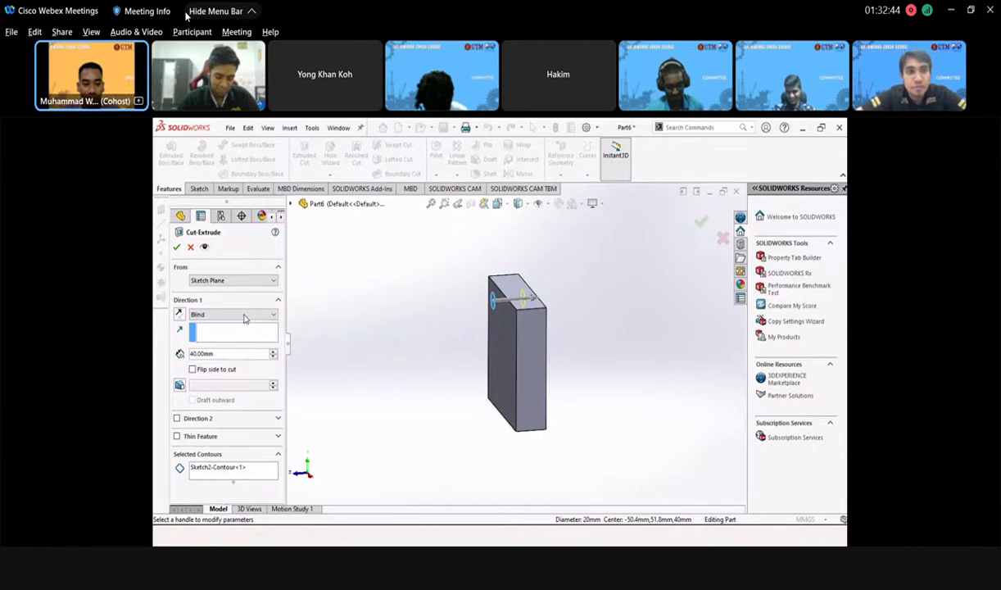
left_click(234, 314)
left_click(207, 331)
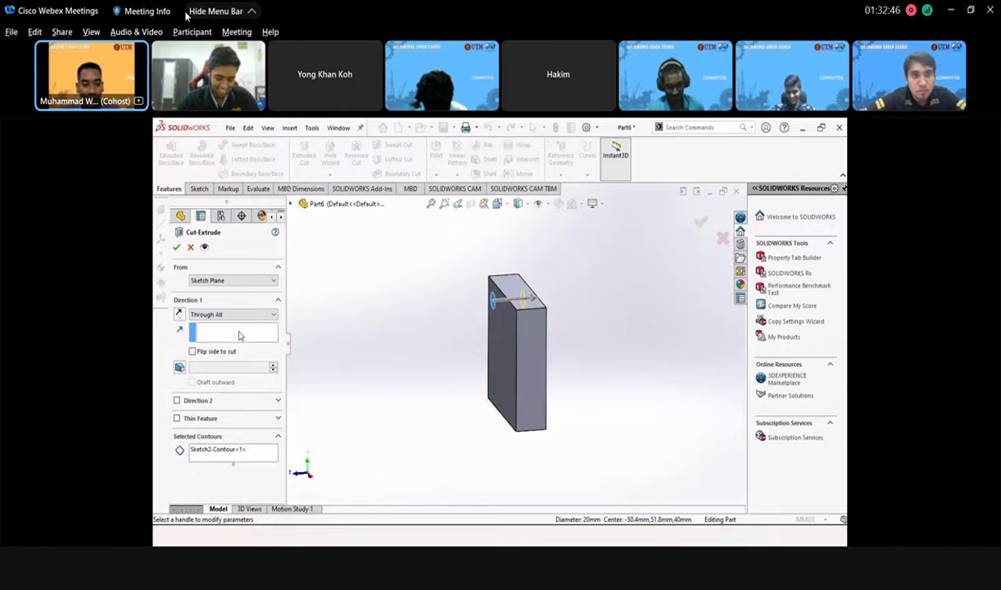
left_click(177, 247)
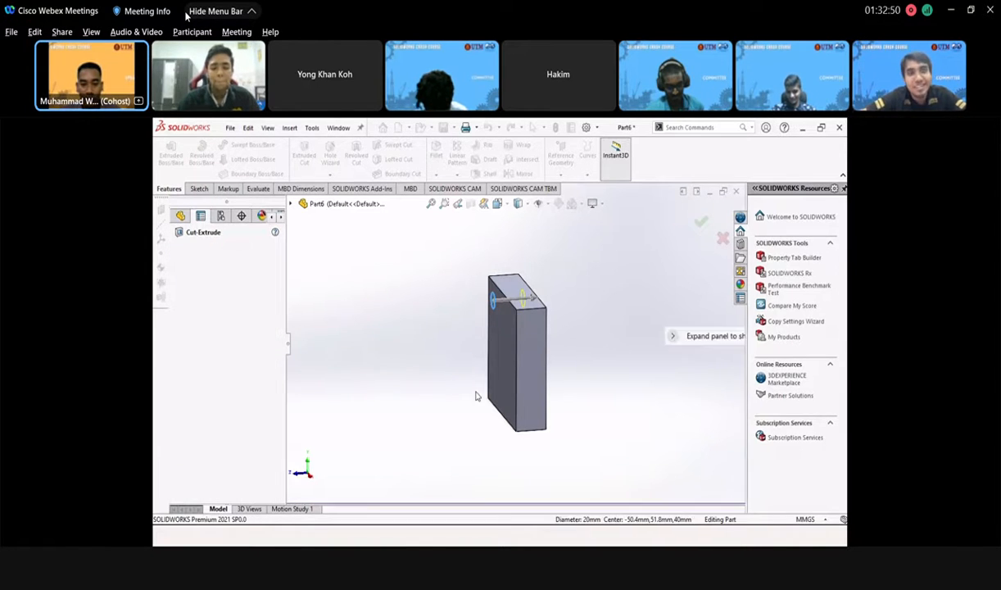
middle_click_drag(523, 448, 519, 397)
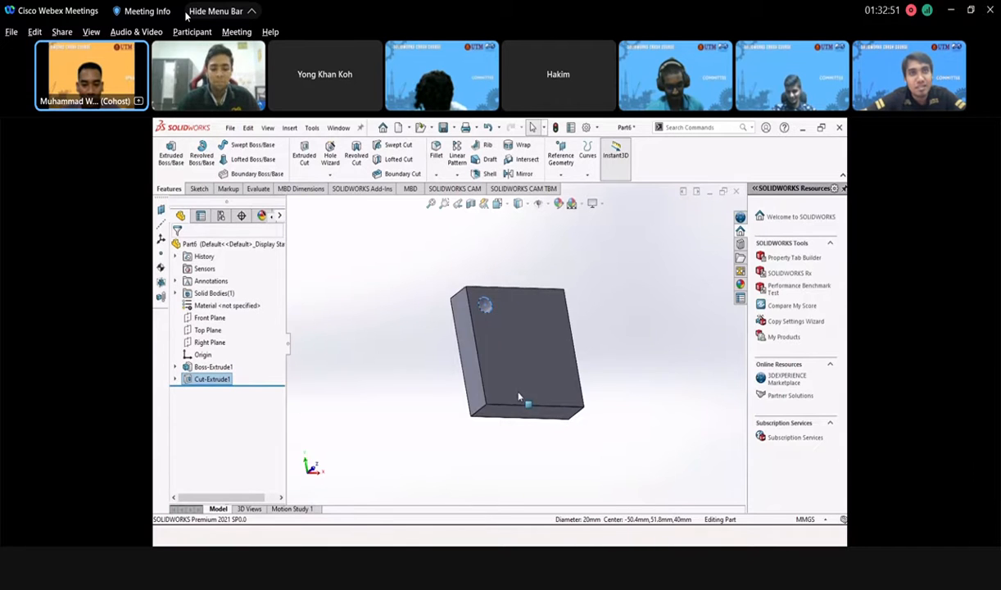
- Start a Linear Pattern using the block's top edge as Direction 1
left_click(597, 283)
middle_click_drag(554, 346, 528, 398)
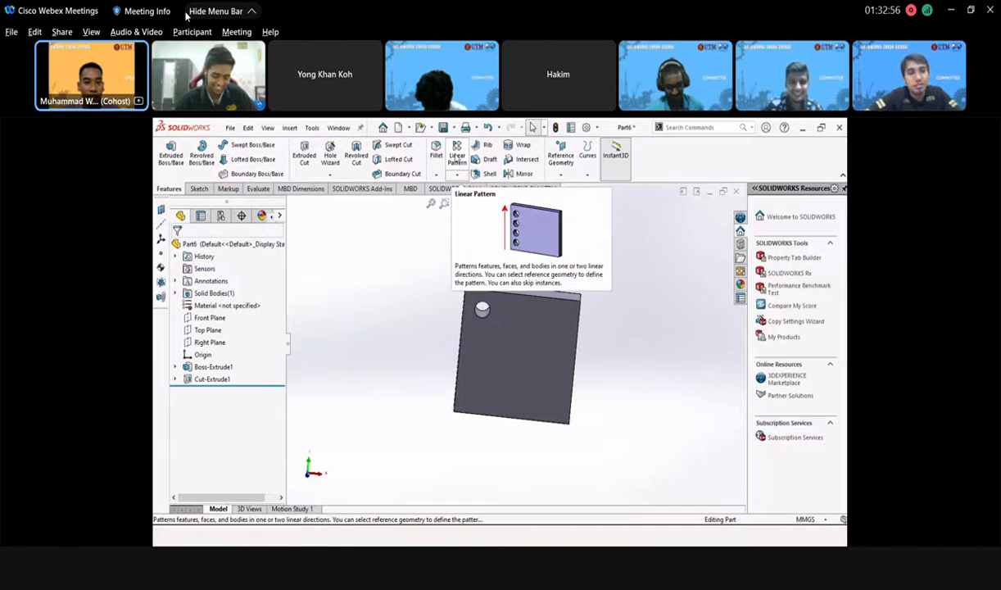
left_click(457, 175)
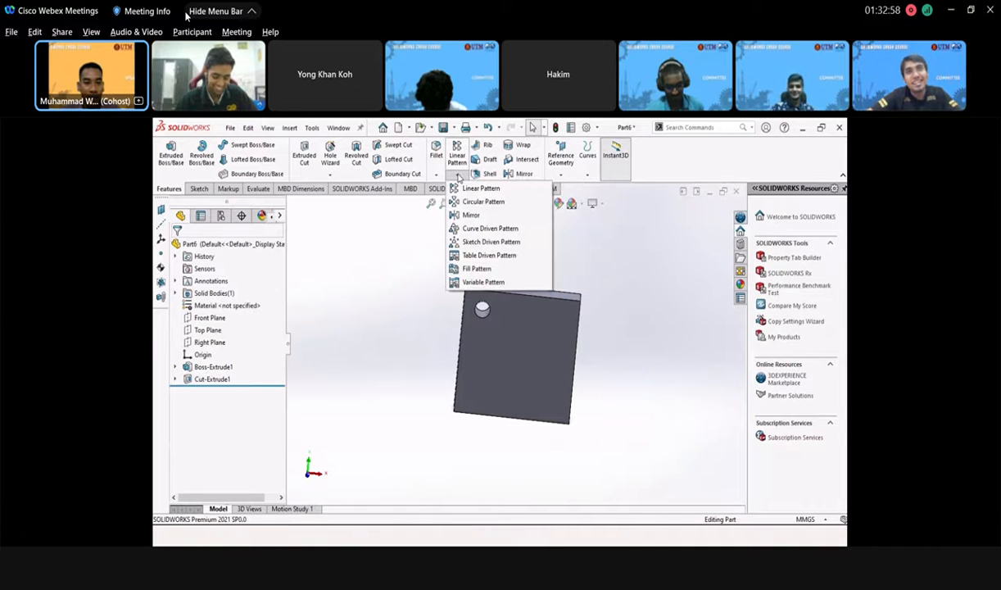
left_click(457, 151)
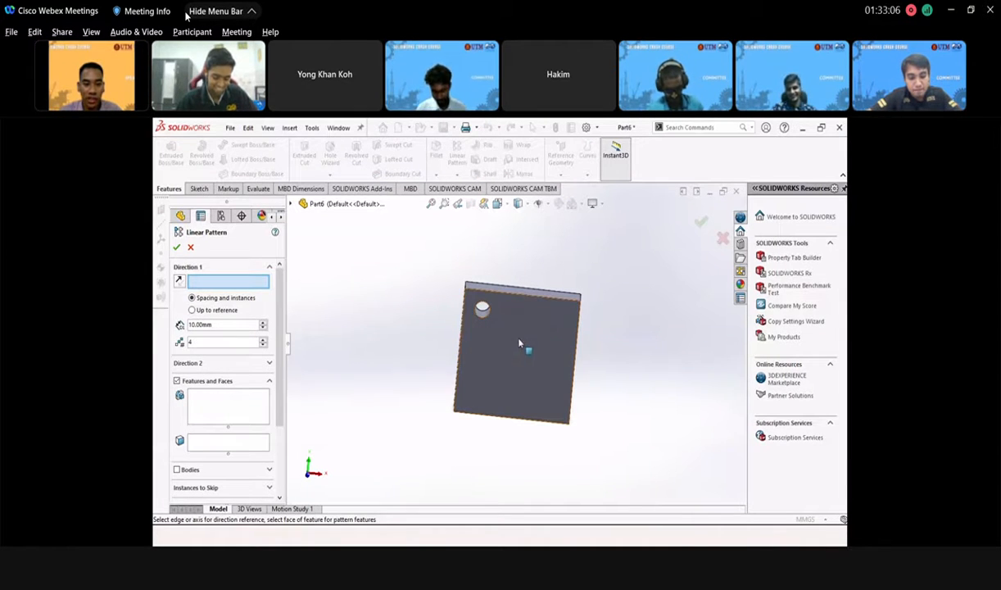
middle_click_drag(518, 344, 583, 370)
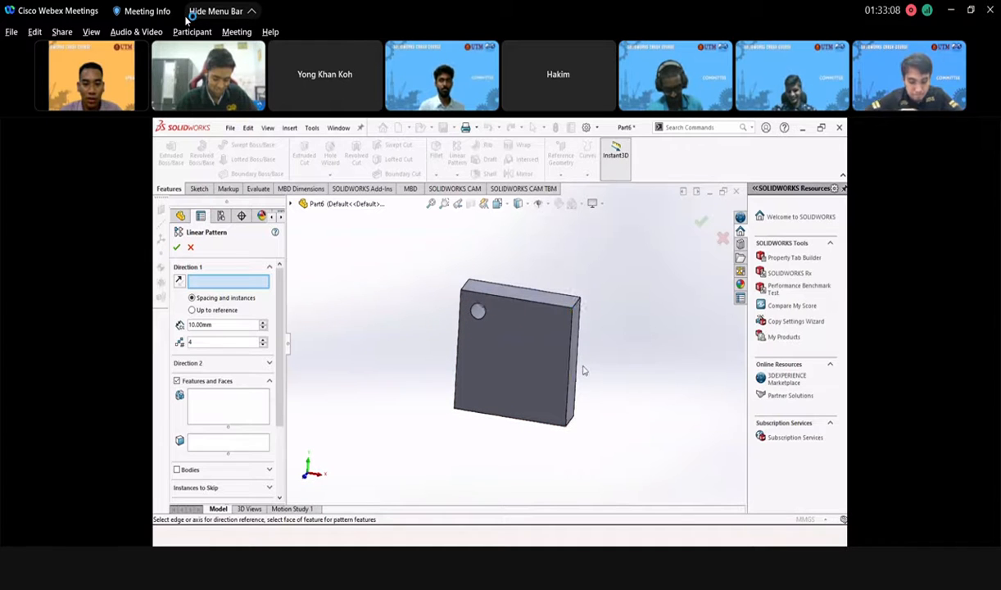
left_click(524, 304)
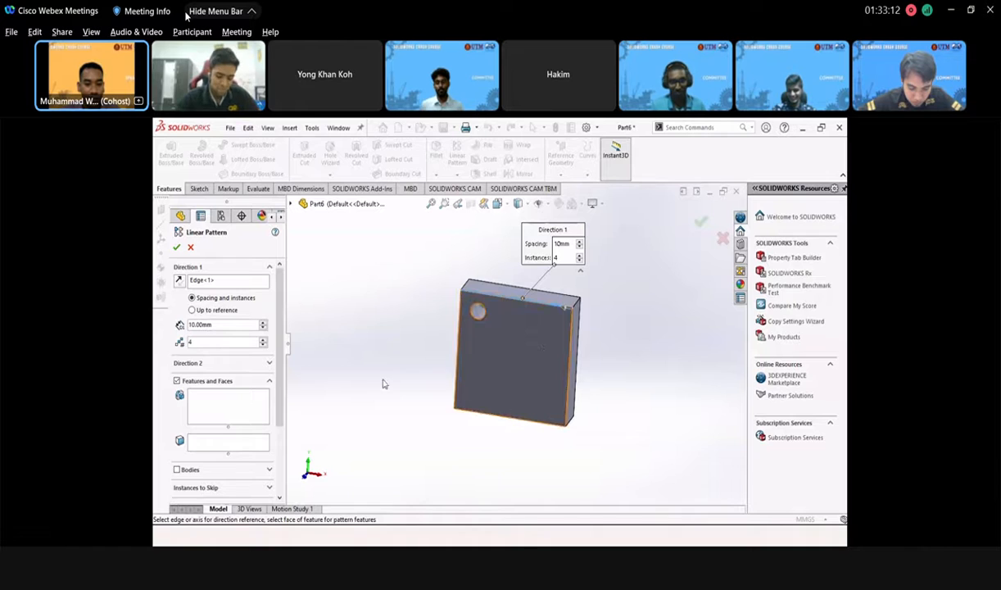
- Add Cut-Extrude1 as the patterned feature and raise the spacing to 30 mm
middle_click_drag(354, 371, 434, 300)
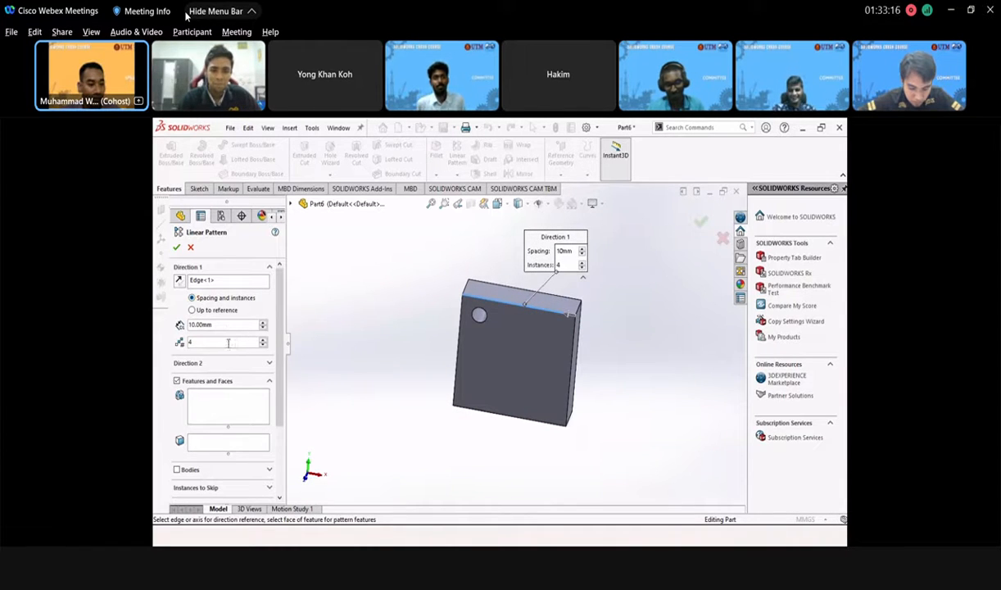
left_click(232, 409)
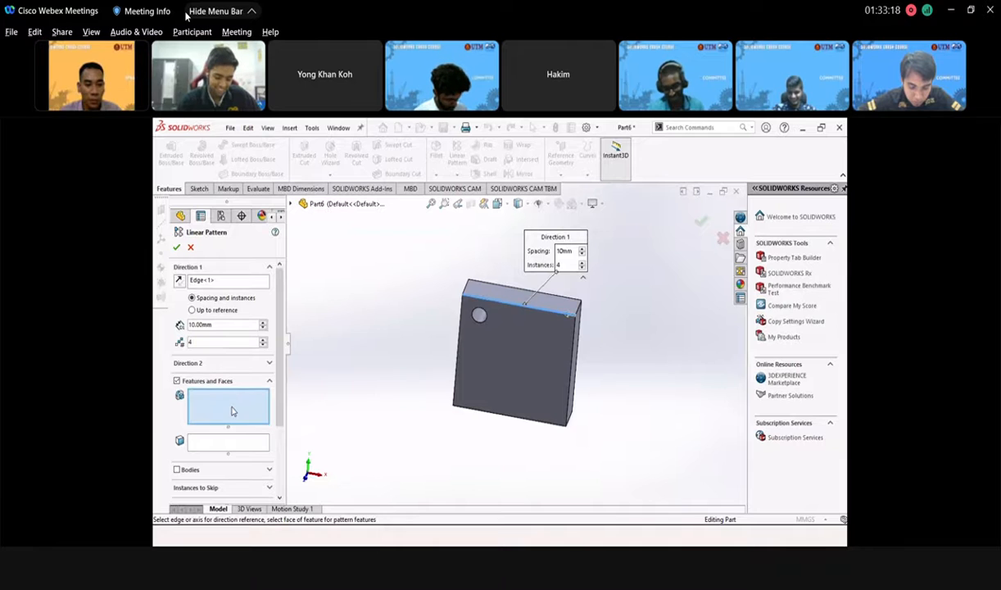
scroll(476, 316, "down", 2)
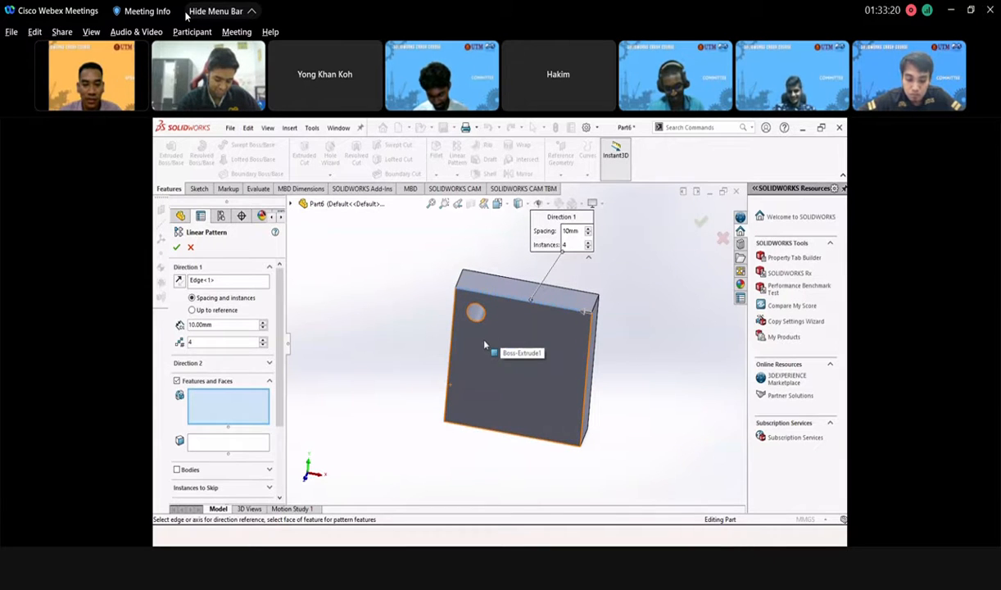
left_click(475, 313)
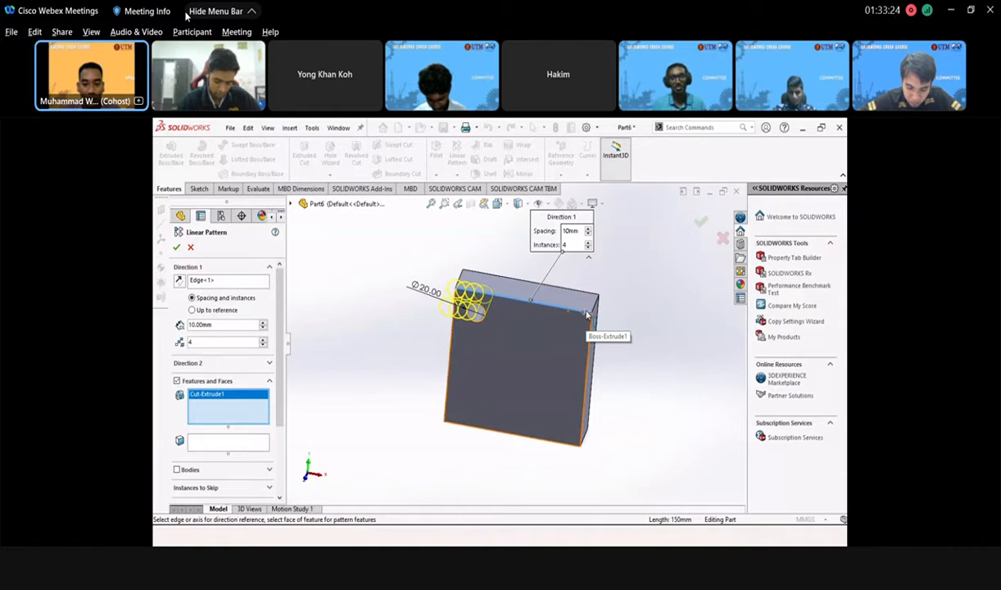
scroll(587, 313, "down", 3)
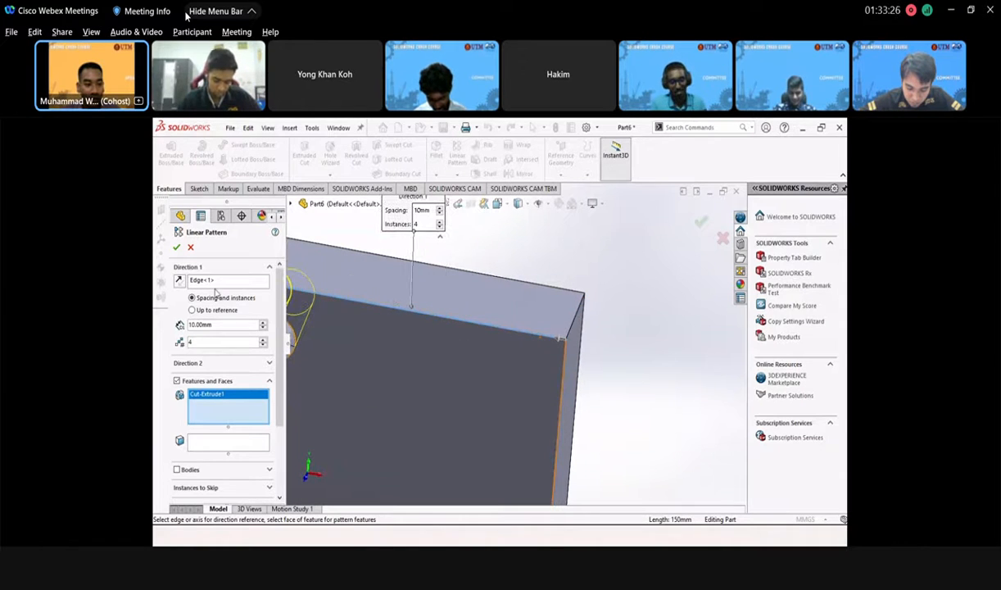
scroll(426, 367, "up", 1)
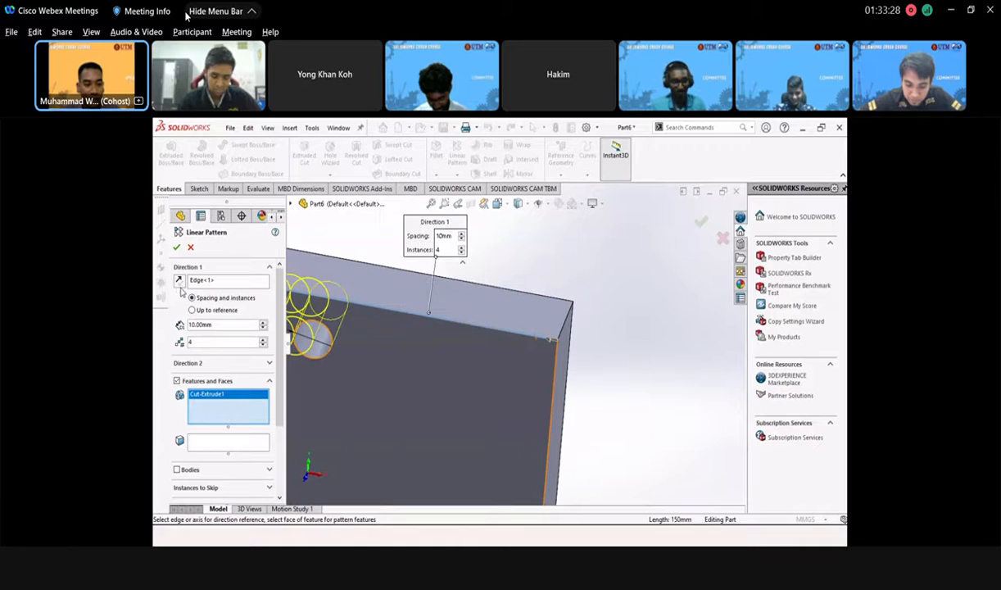
scroll(433, 354, "up", 3)
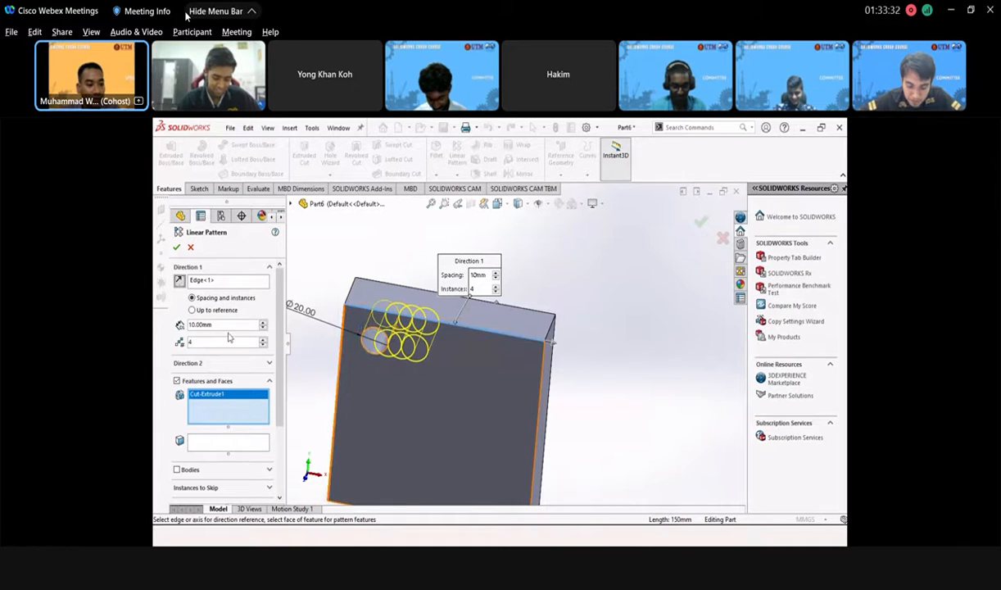
left_click(262, 323)
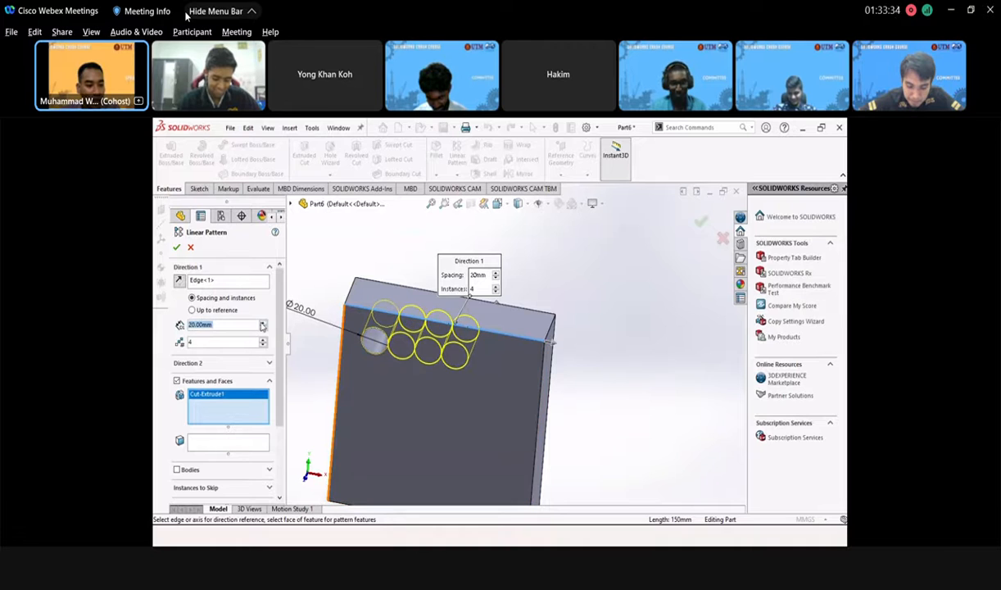
left_click(262, 322)
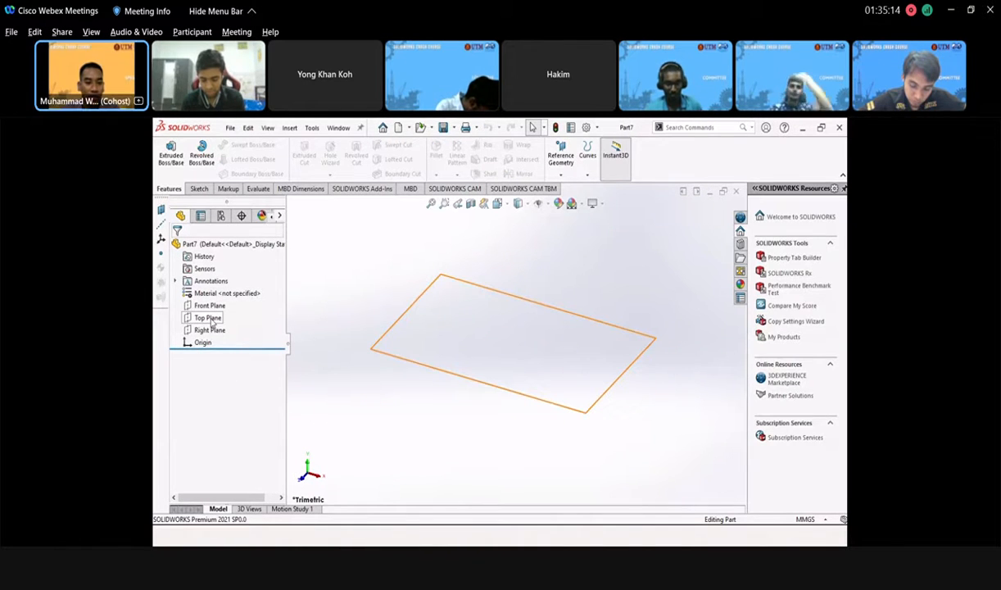
- Start a sketch on the Top Plane and draw two concentric circles centred on the origin
left_click(209, 318)
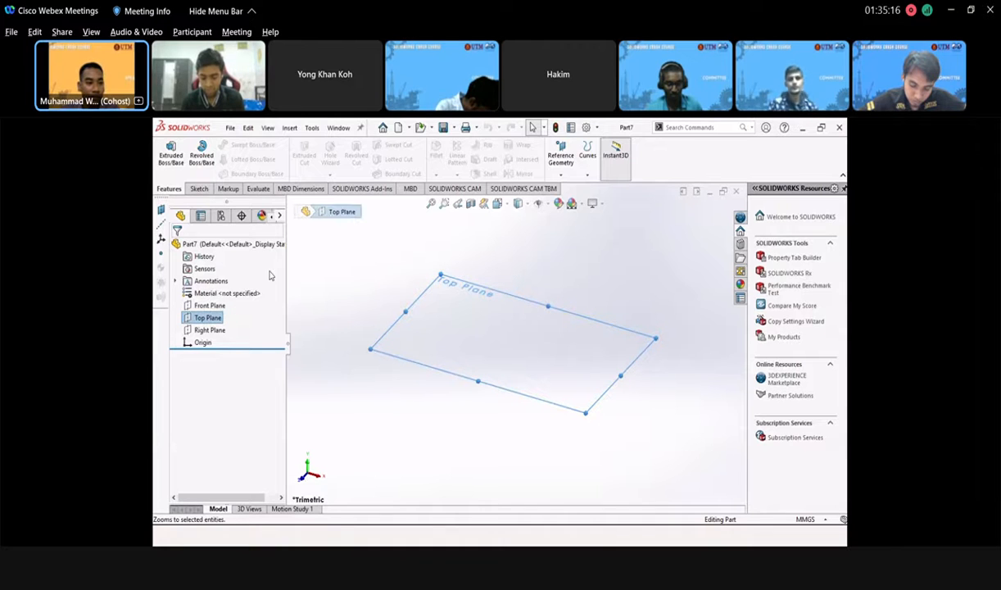
left_click(200, 189)
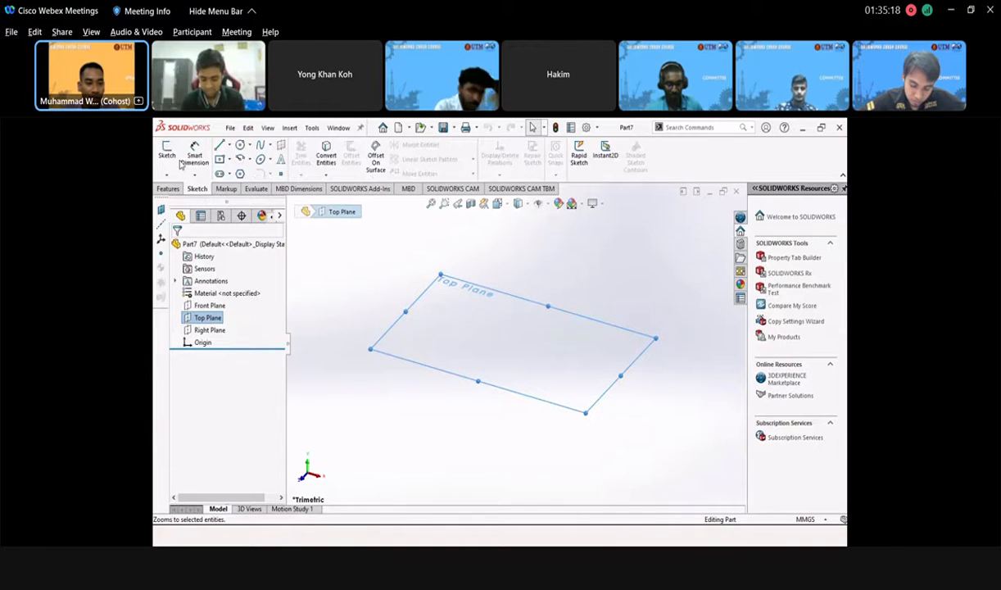
left_click(167, 153)
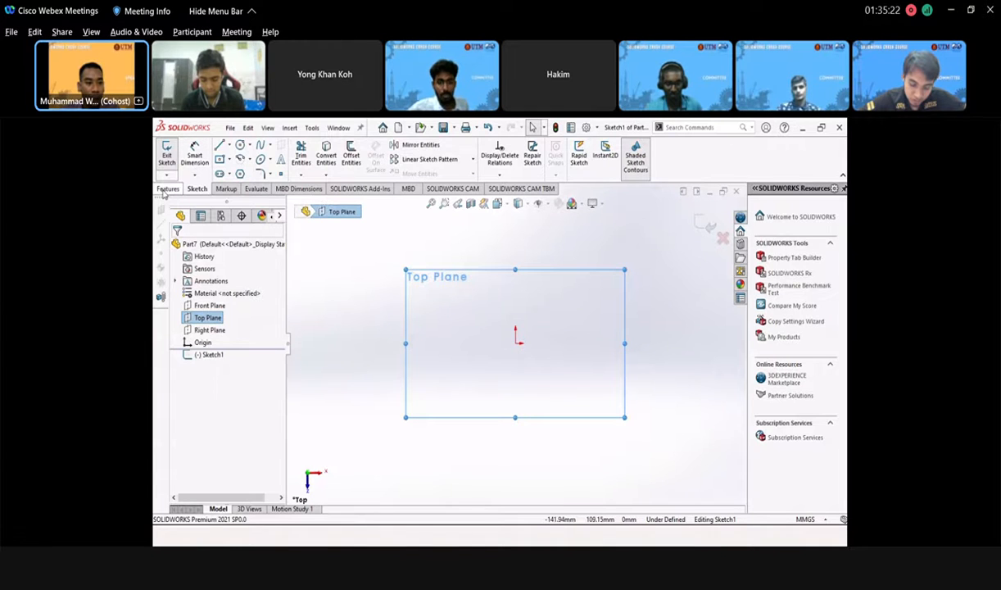
left_click(168, 189)
left_click(199, 189)
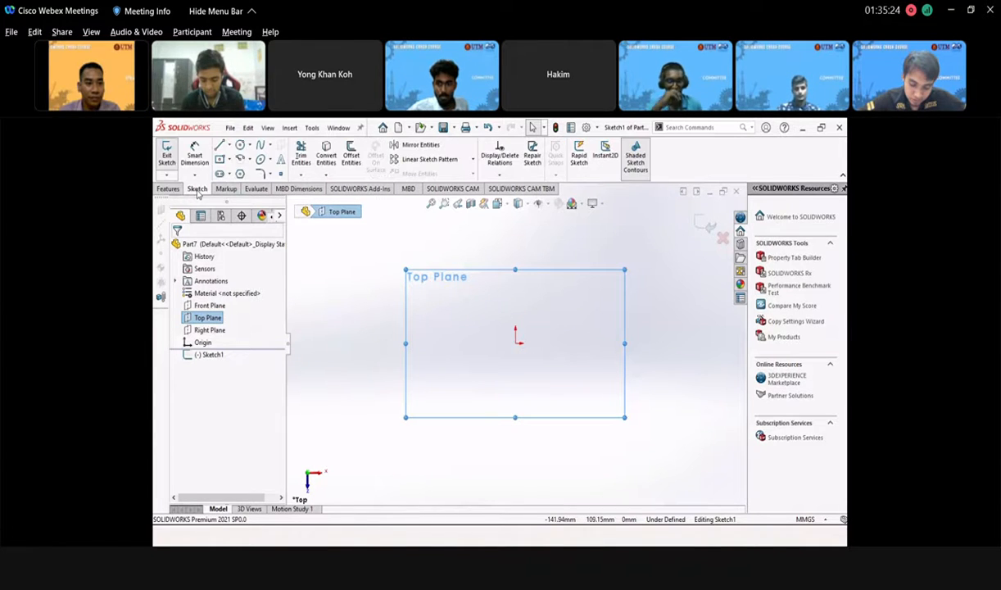
left_click(240, 145)
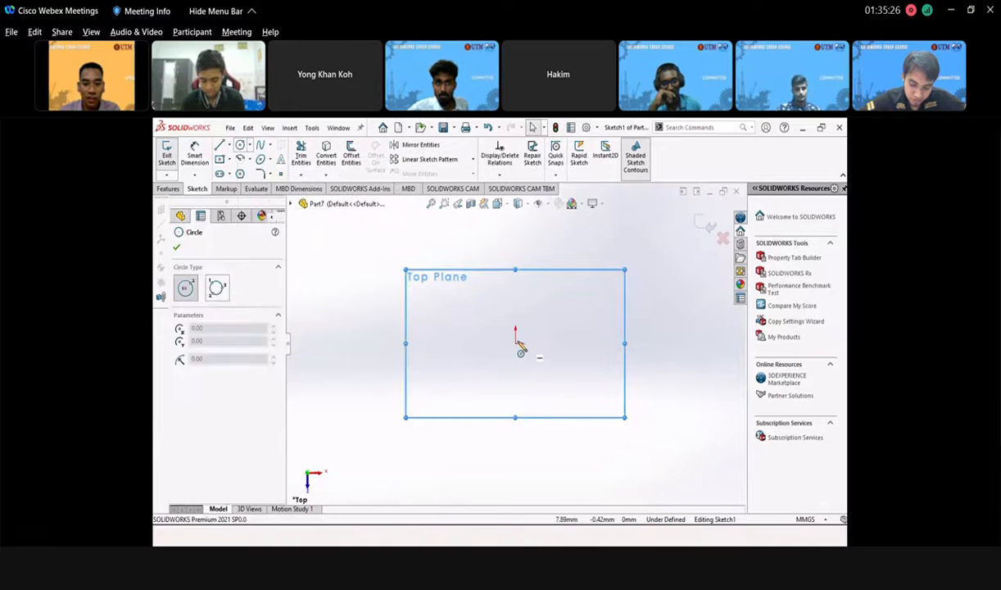
left_click(517, 344)
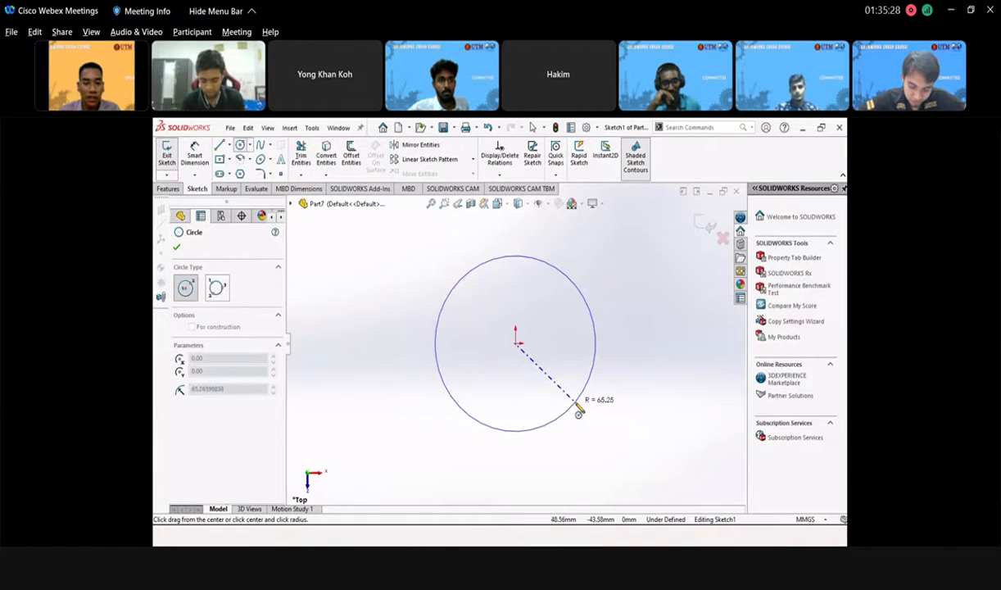
left_click(579, 404)
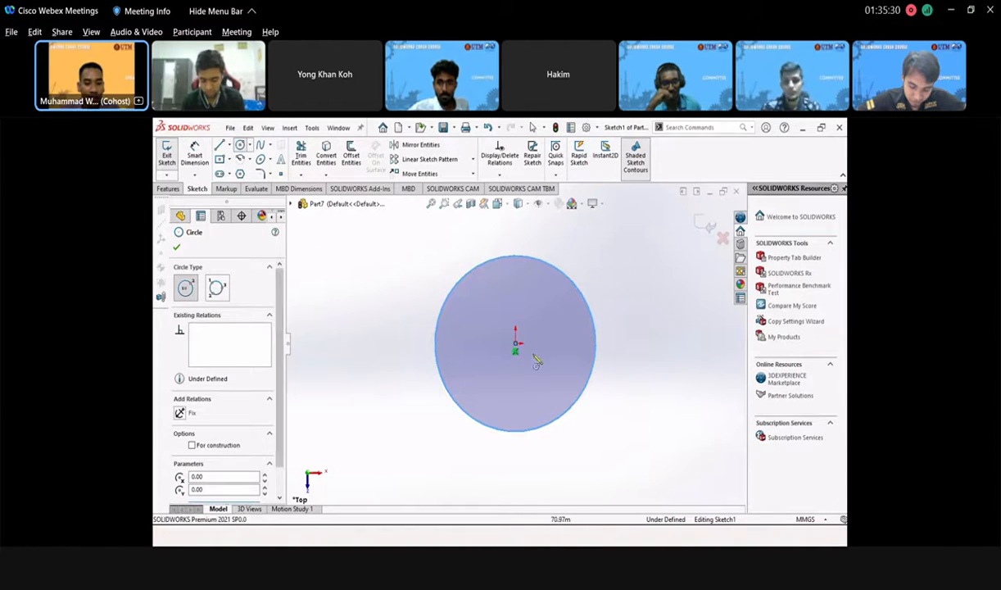
left_click(516, 345)
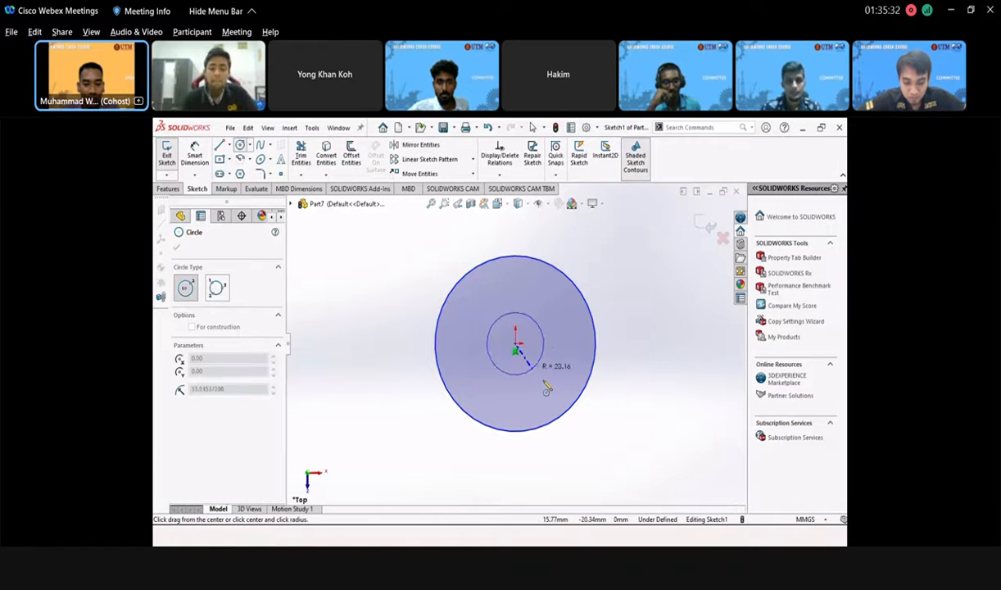
left_click(547, 393)
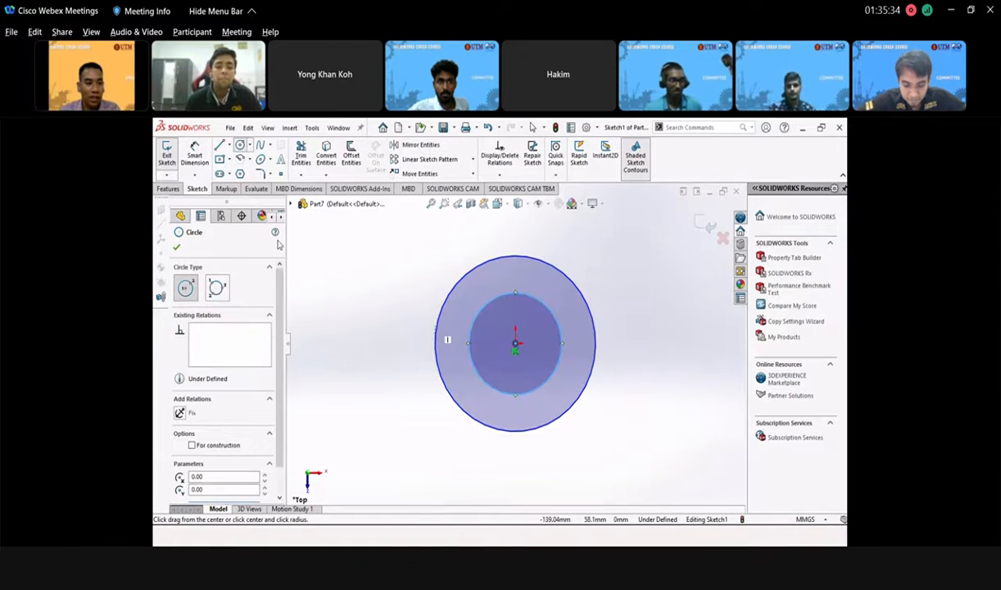
key("Escape")
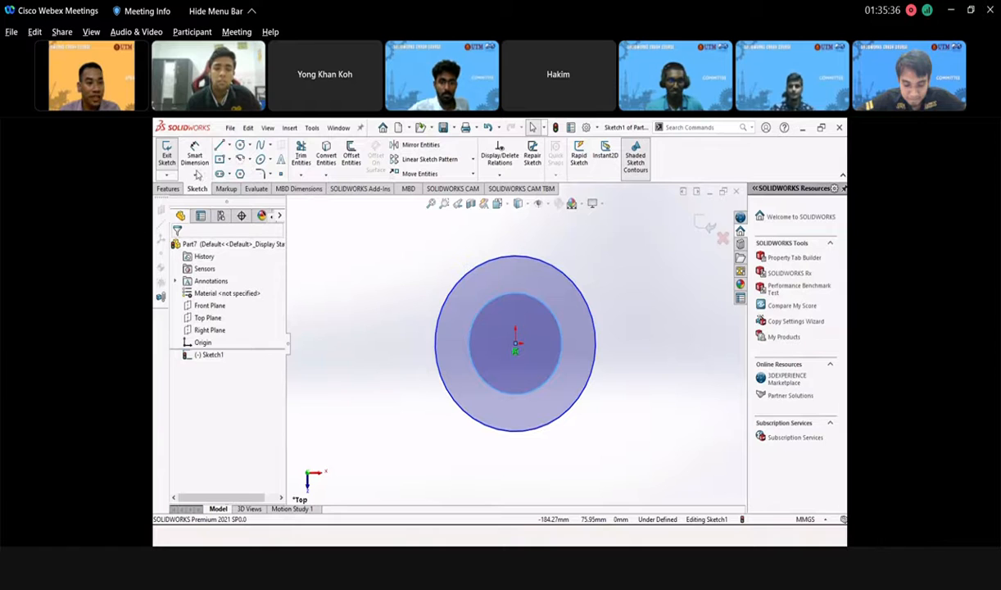
- Dimension the circles to Ø130 mm outer and Ø70 mm inner, then exit the sketch
left_click(194, 160)
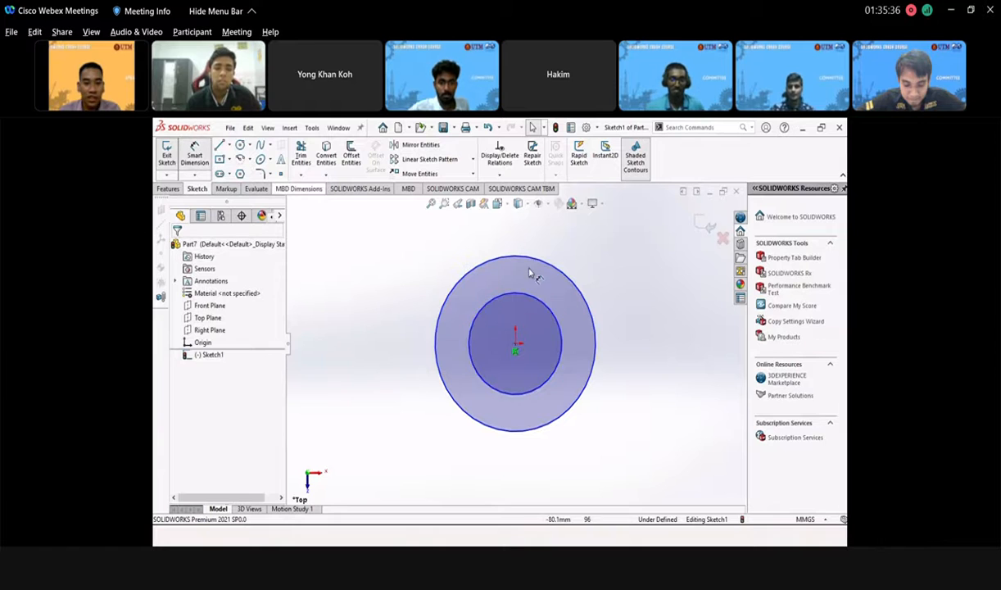
left_click(623, 264)
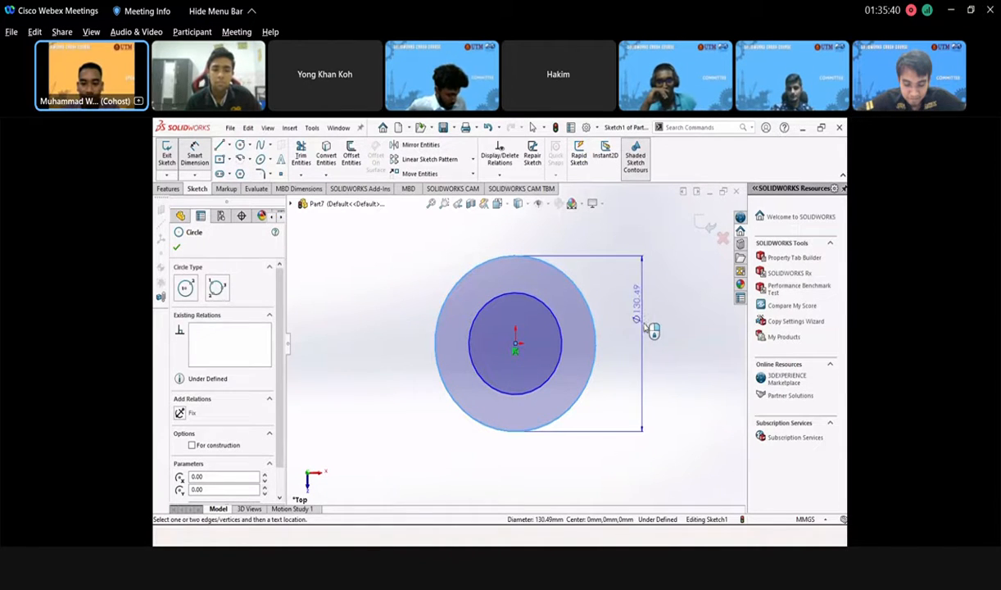
left_click(653, 330)
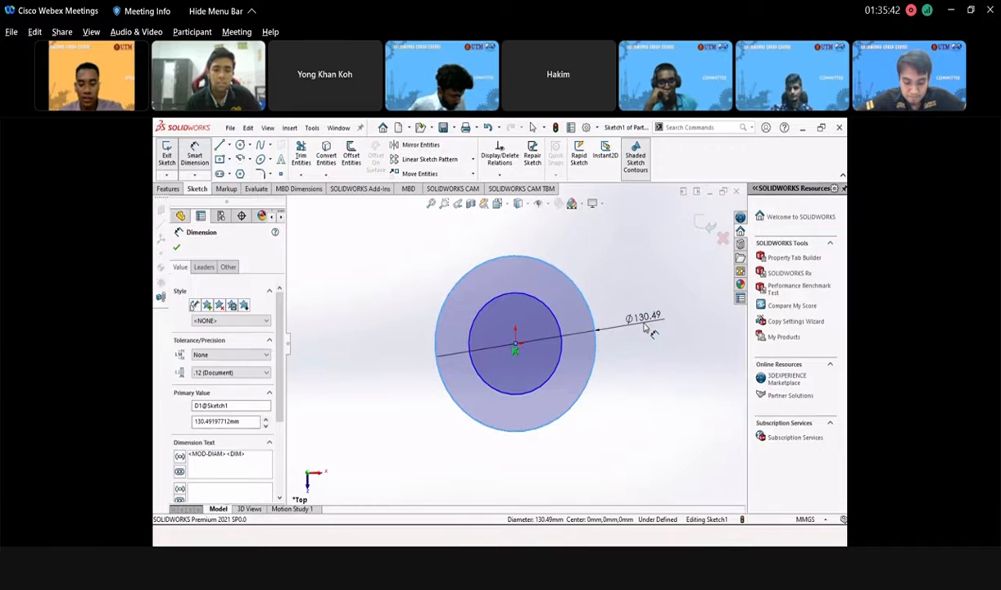
type("130")
key("Return")
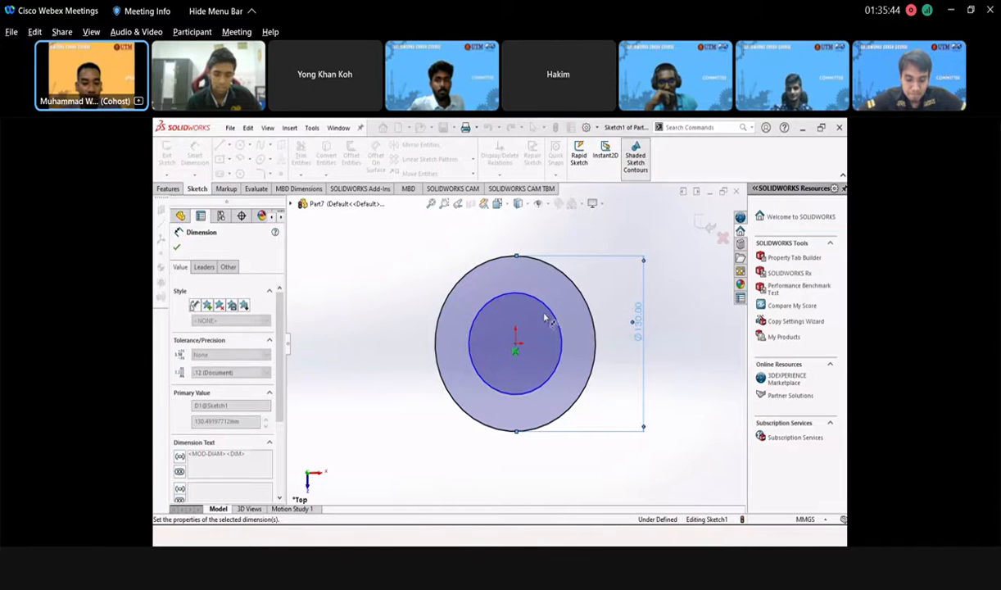
left_click(472, 324)
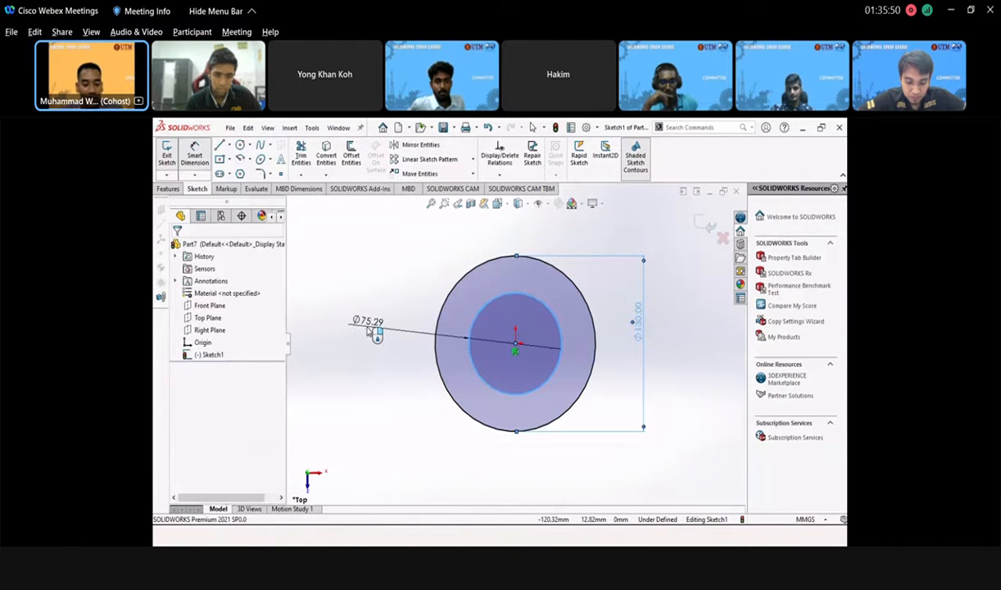
left_click(367, 329)
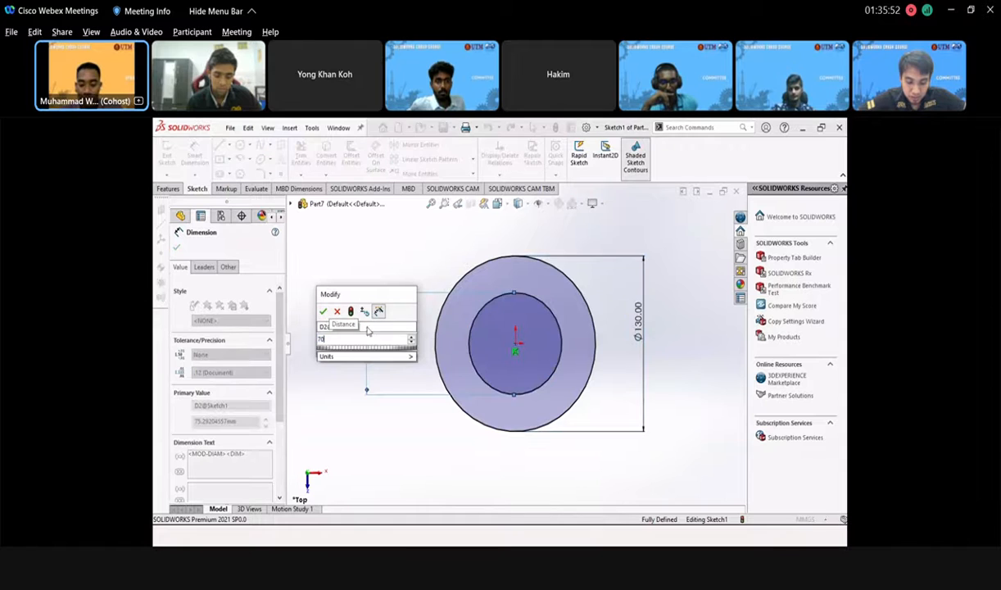
key("Return")
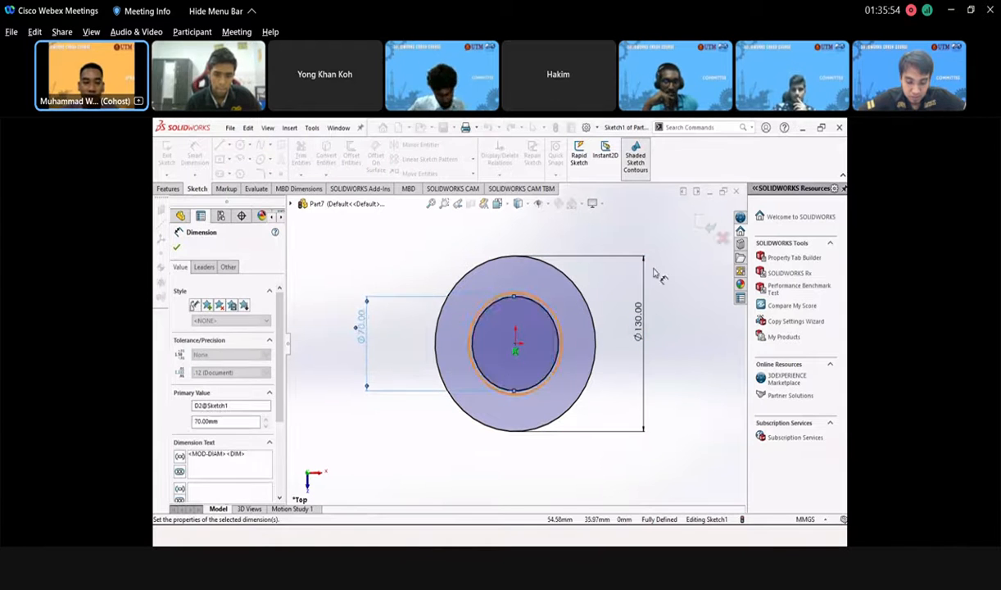
left_click(707, 228)
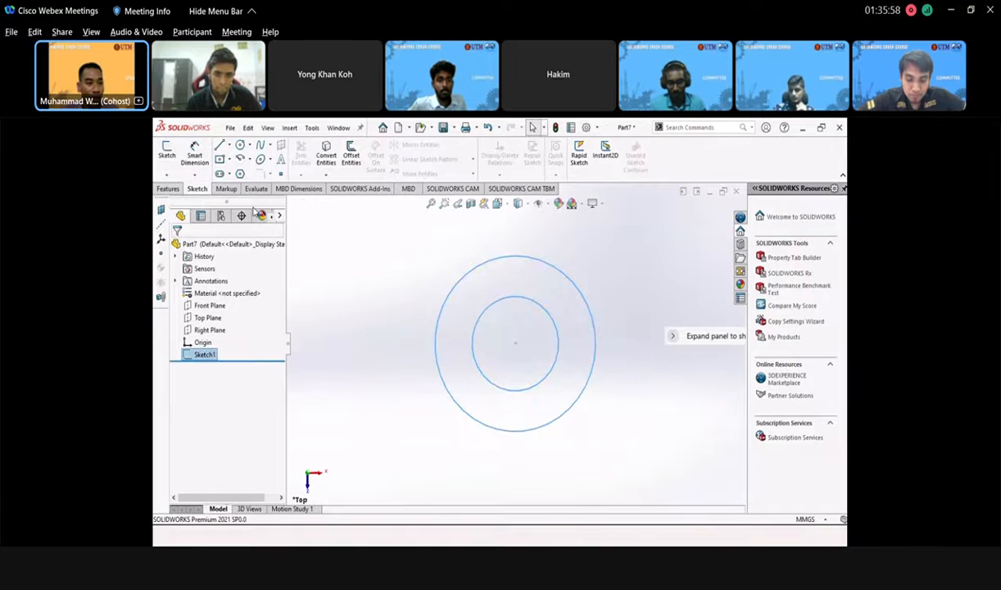
- Extrude the concentric-circle sketch with Extruded Boss/Base to a Blind depth of 15 mm
left_click(169, 189)
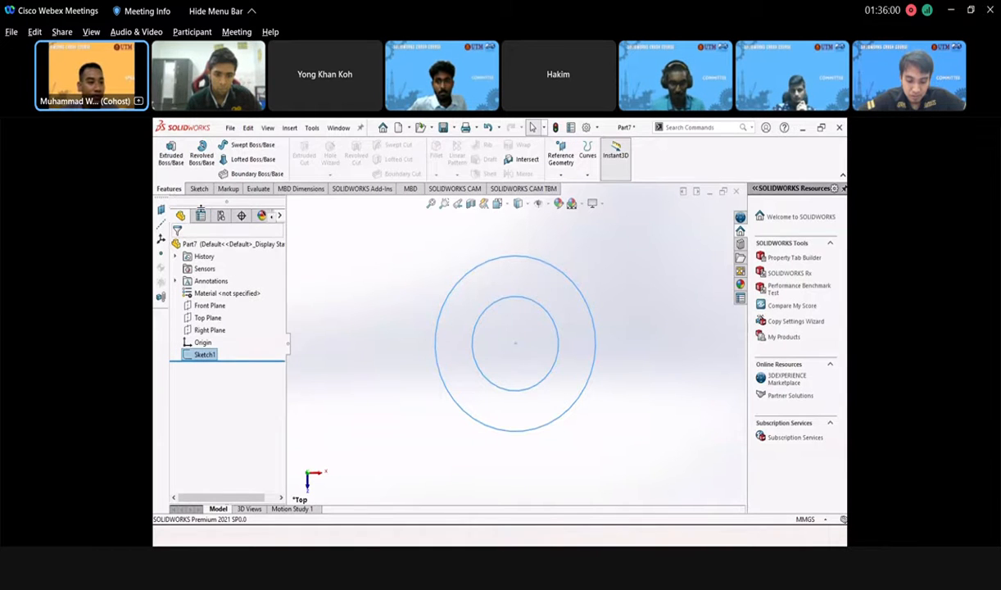
left_click(171, 155)
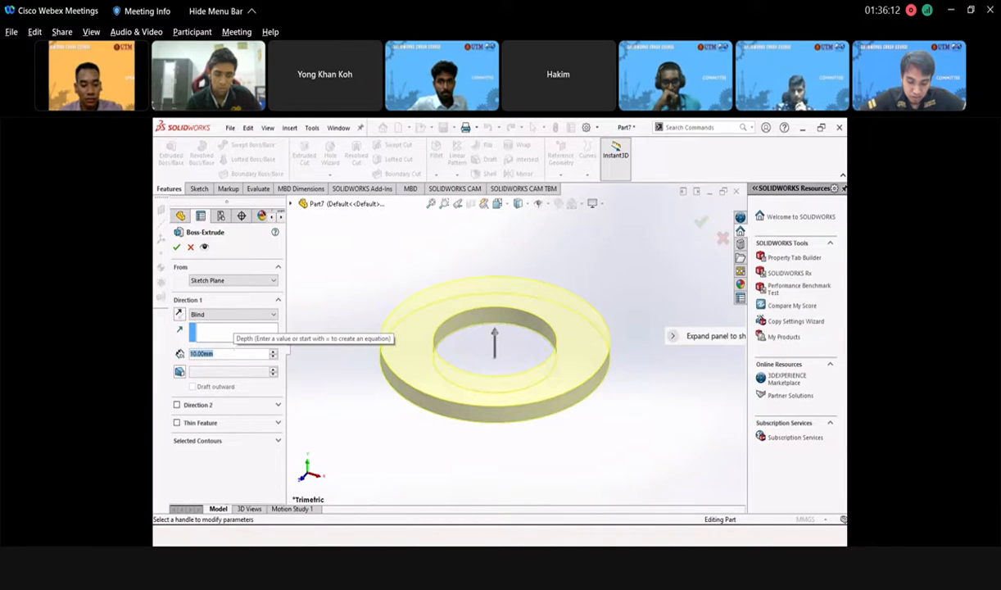
type("15")
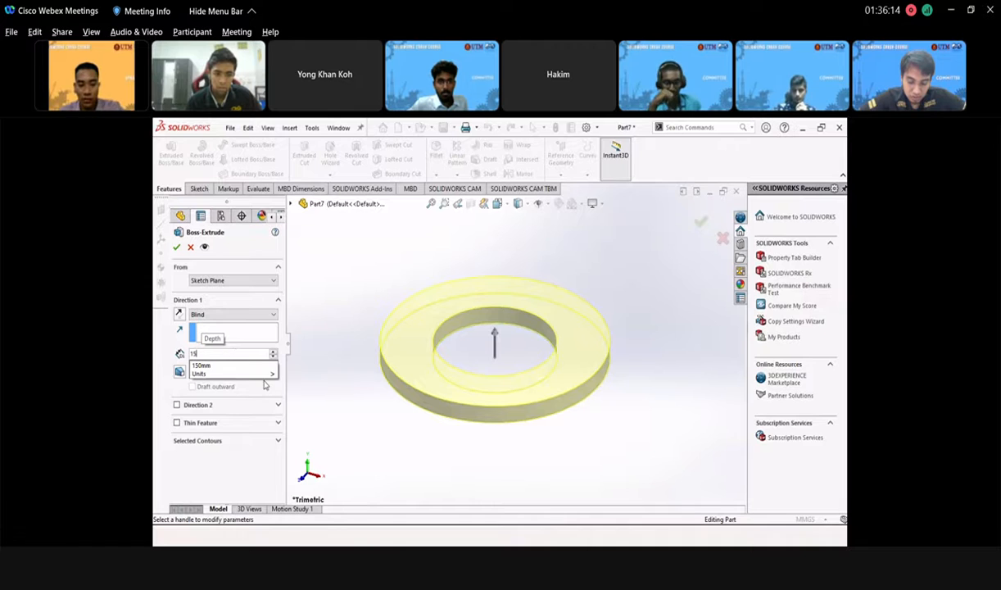
left_click(289, 374)
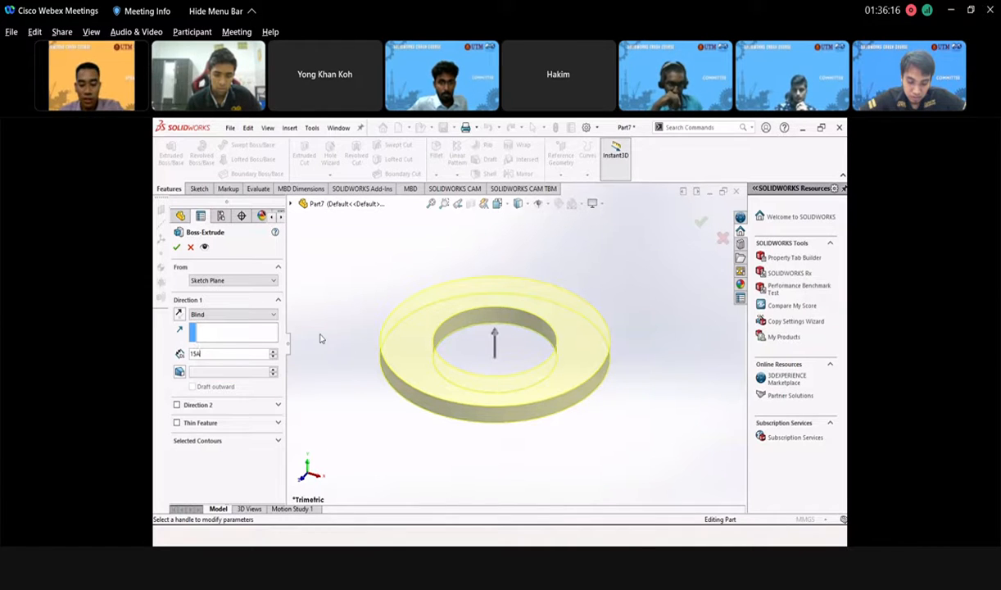
key("Return")
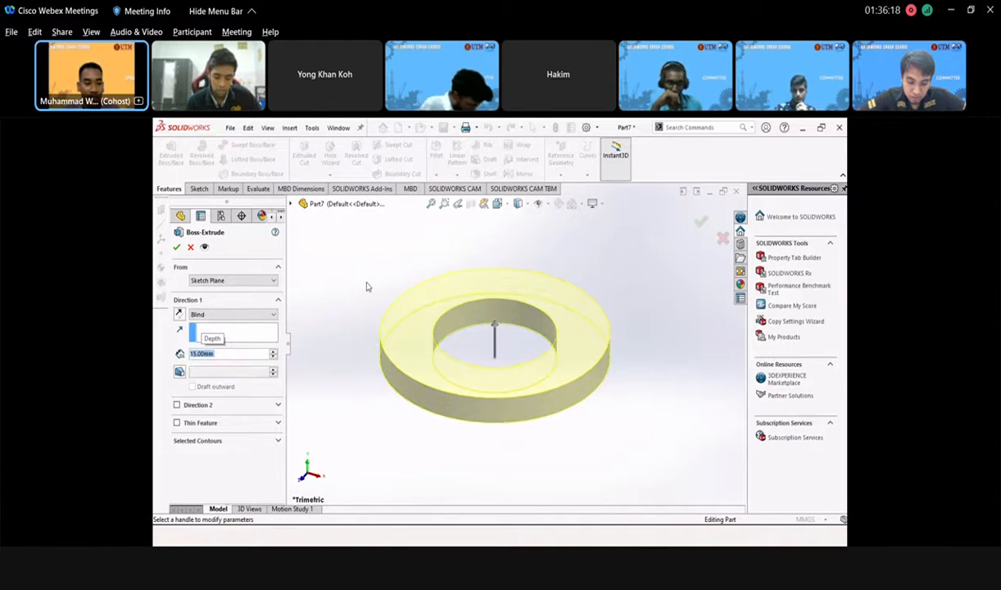
left_click(401, 270)
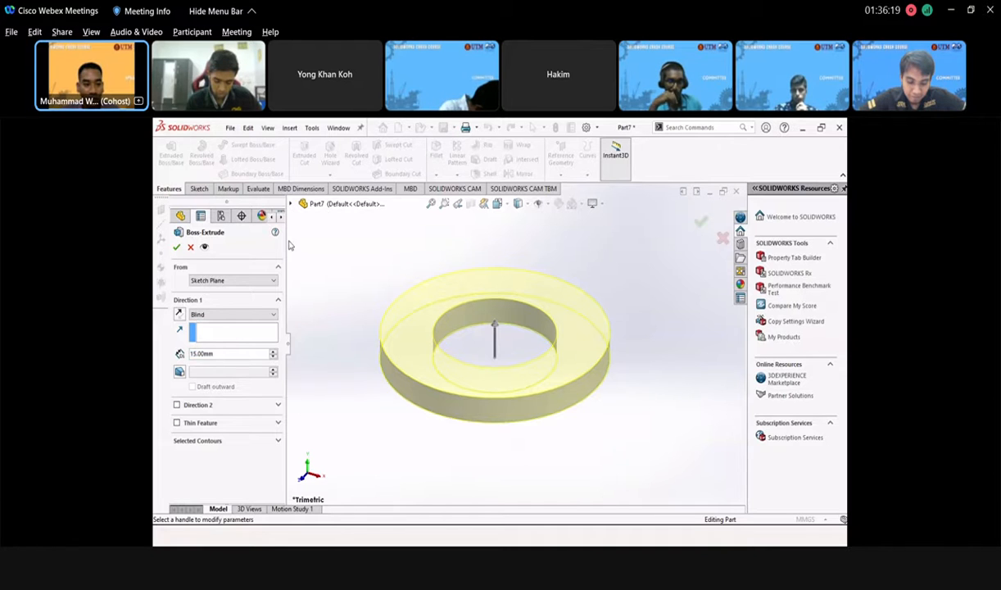
left_click(176, 247)
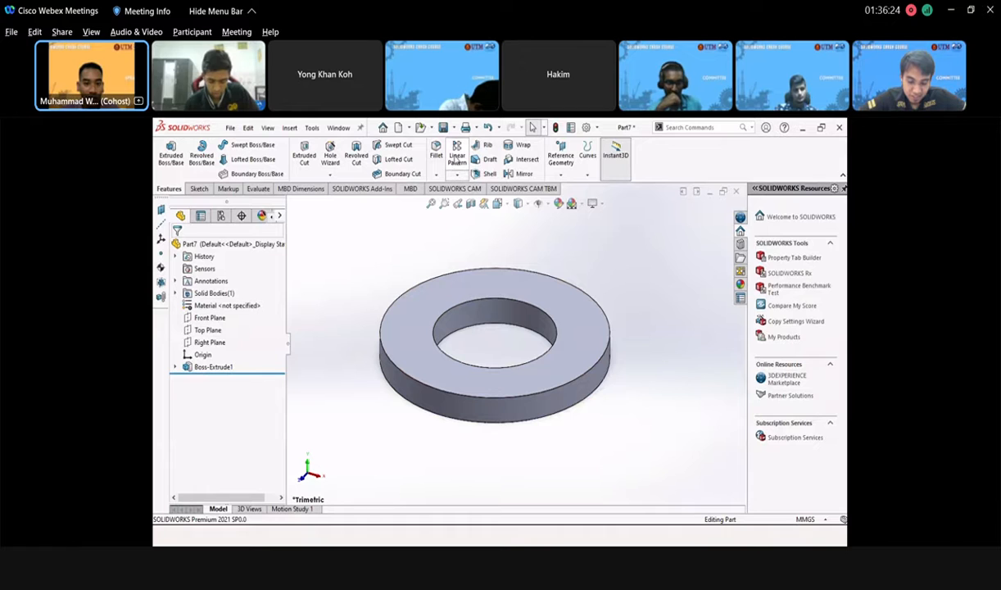
left_click(463, 177)
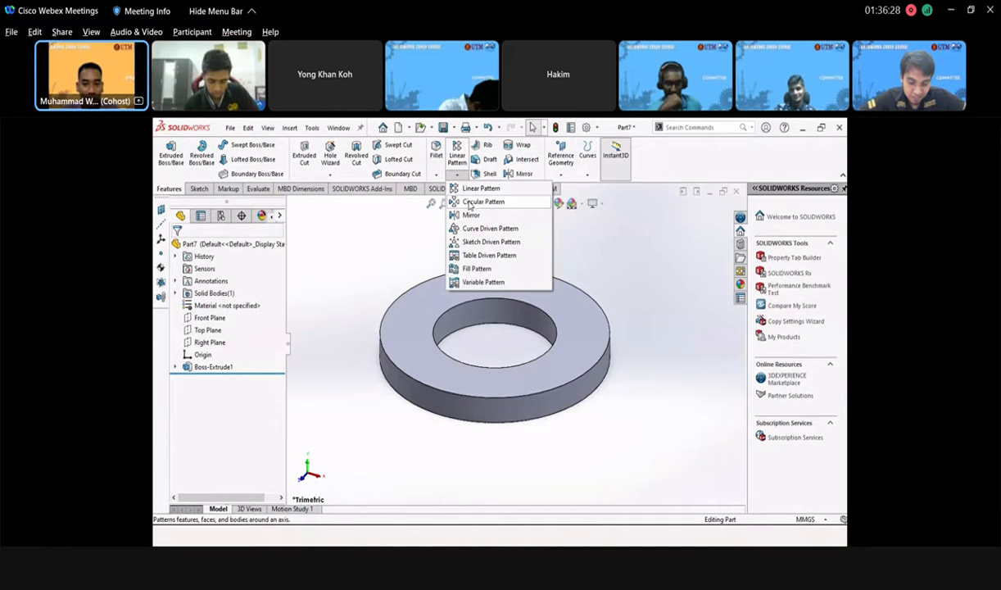
left_click(471, 203)
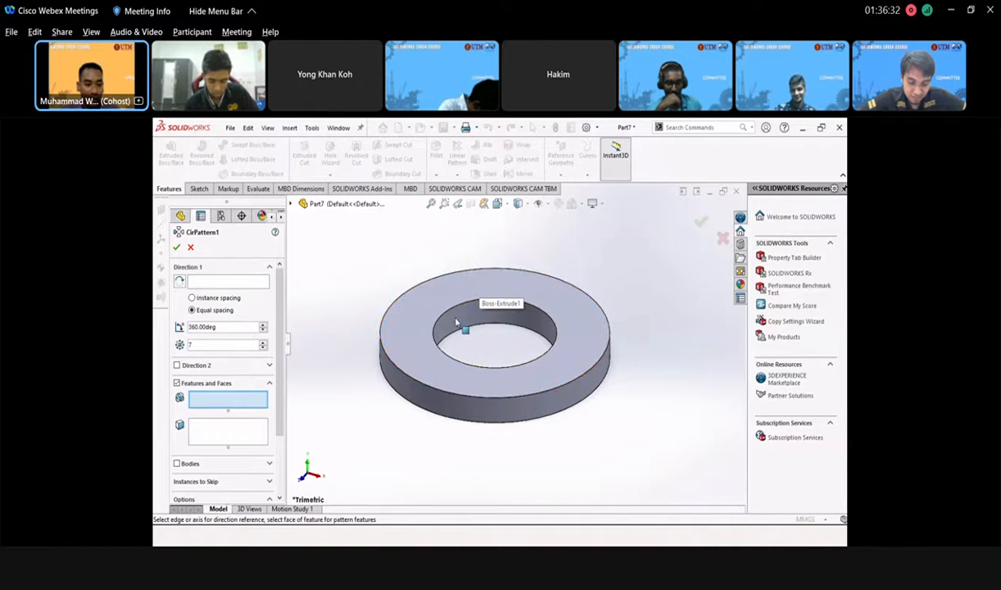
middle_click_drag(462, 329, 455, 380)
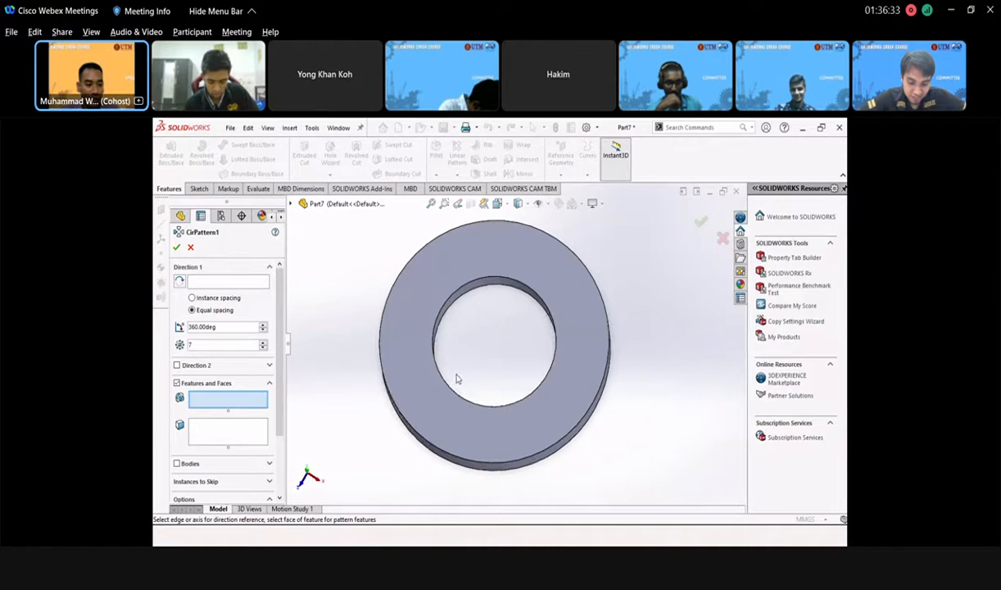
left_click(449, 279)
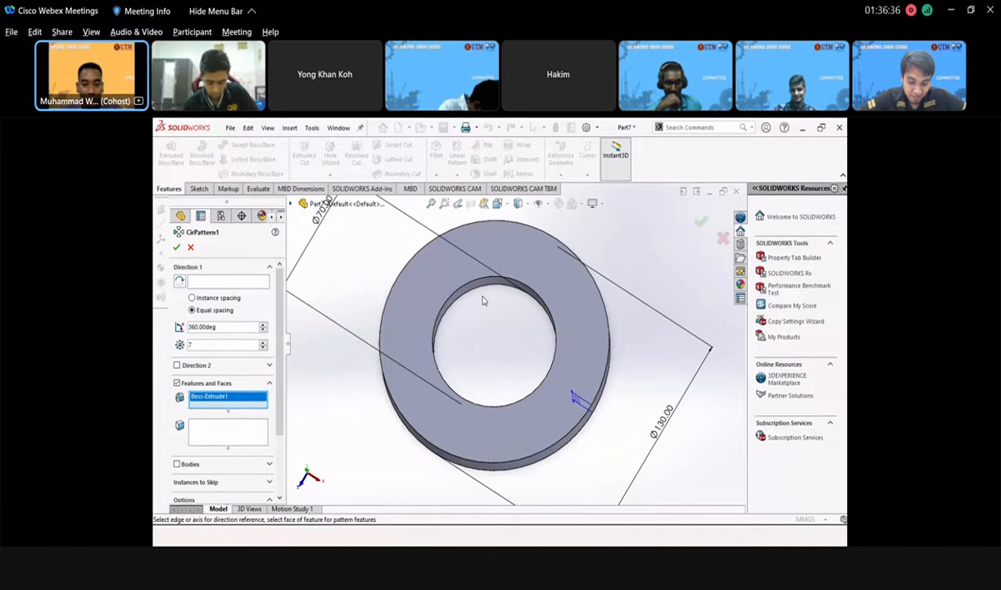
key("Escape")
scroll(471, 348, "up", 2)
scroll(491, 298, "down", 2)
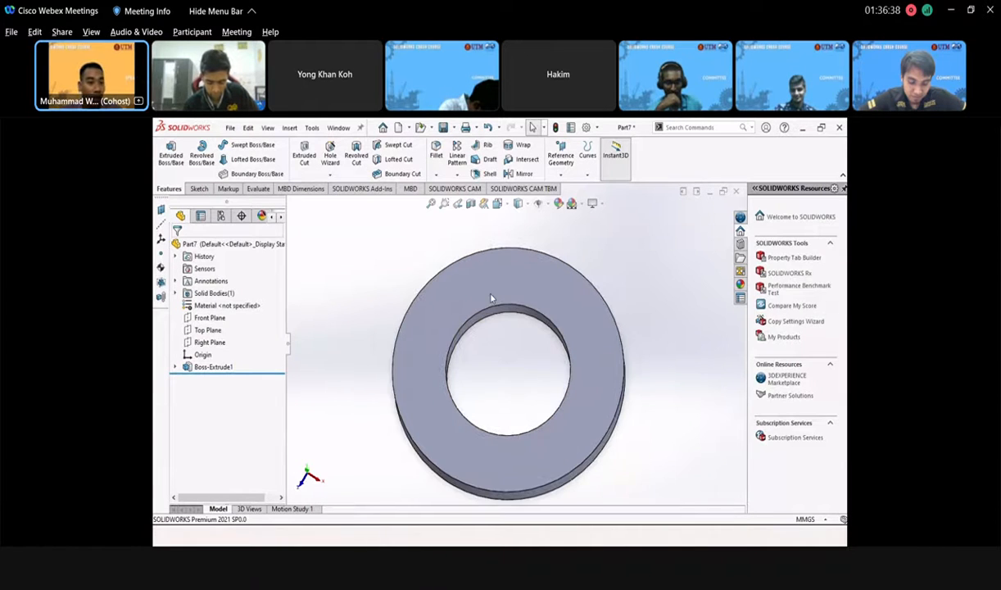
scroll(519, 323, "up", 1)
- Start a sketch on the ring's face and draw a small circle near its top edge
left_click(514, 284)
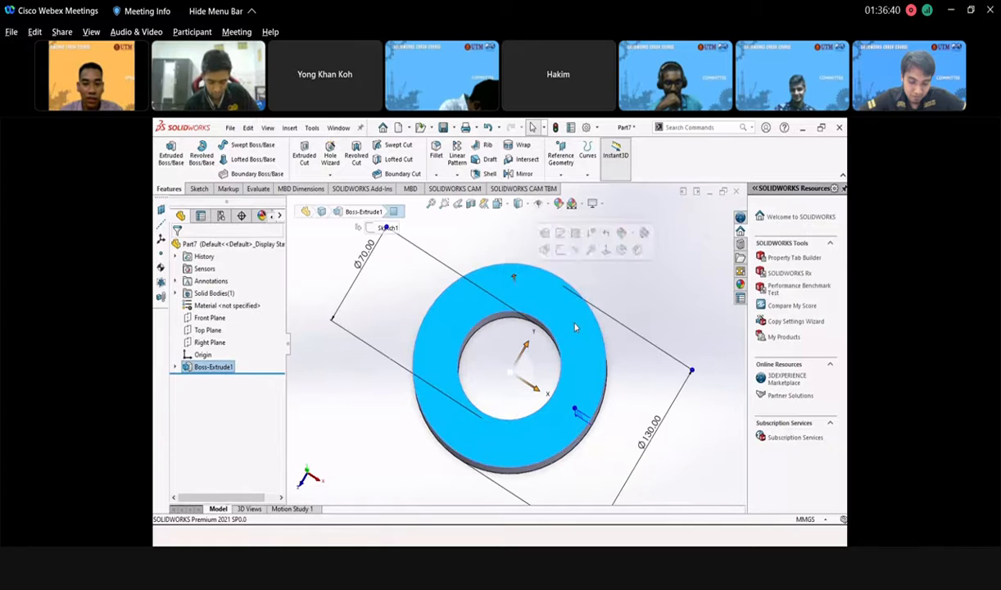
left_click(559, 242)
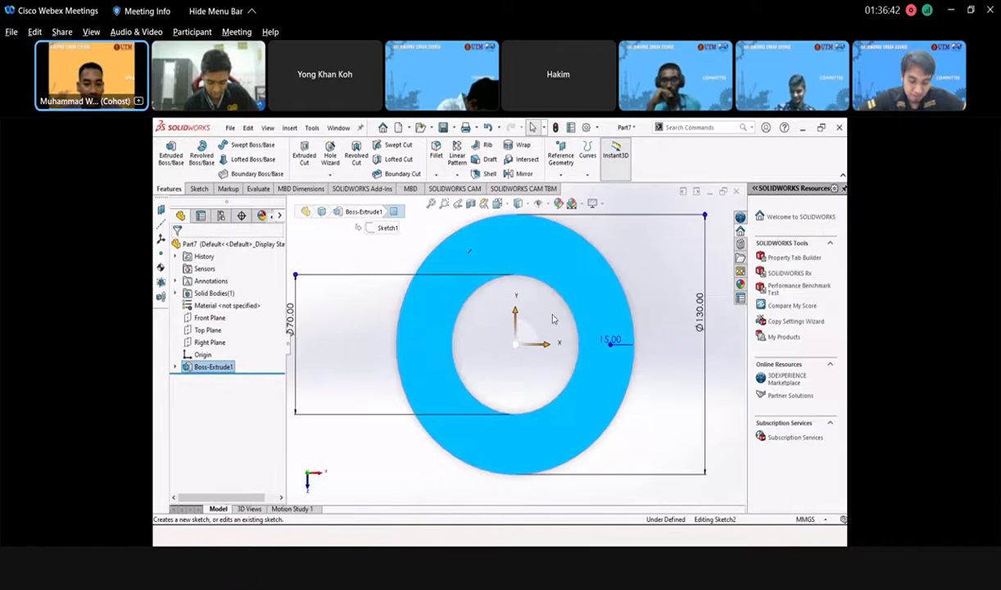
scroll(550, 337, "up", 3)
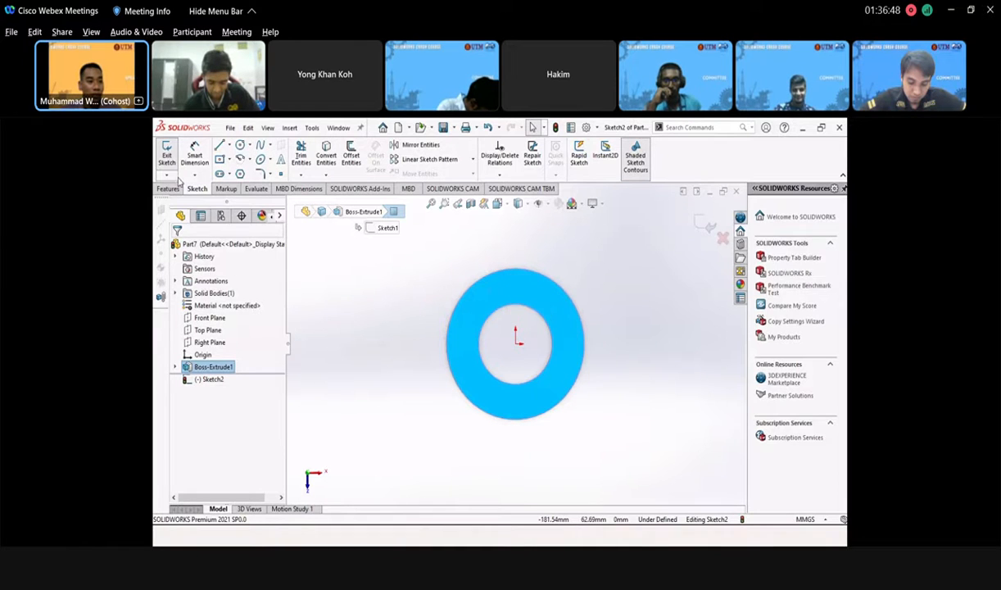
left_click(239, 146)
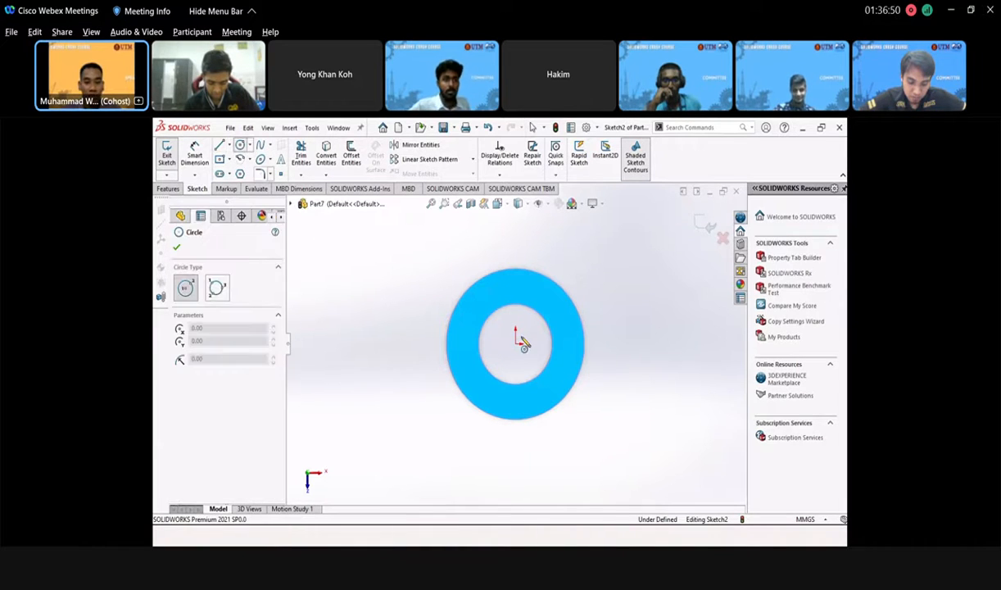
left_click(505, 287)
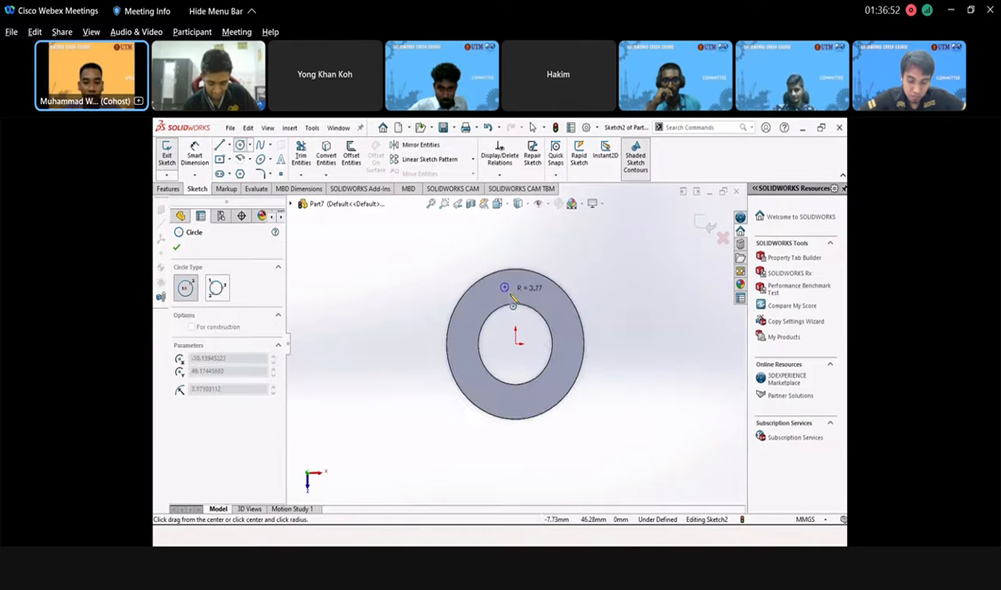
left_click(511, 300)
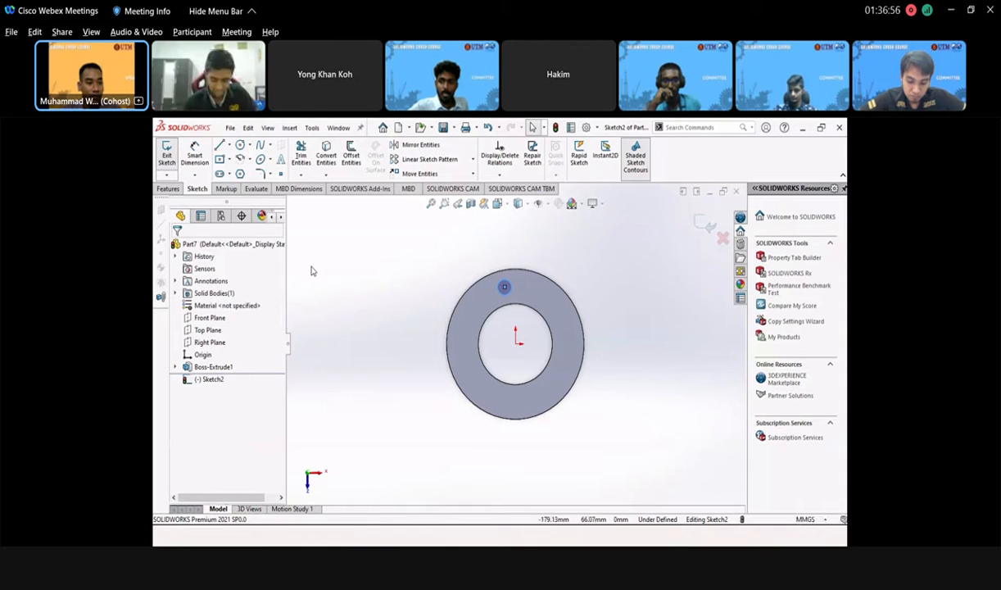
- Dimension the small circle to a 10 mm diameter and exit the sketch
scroll(534, 287, "down", 2)
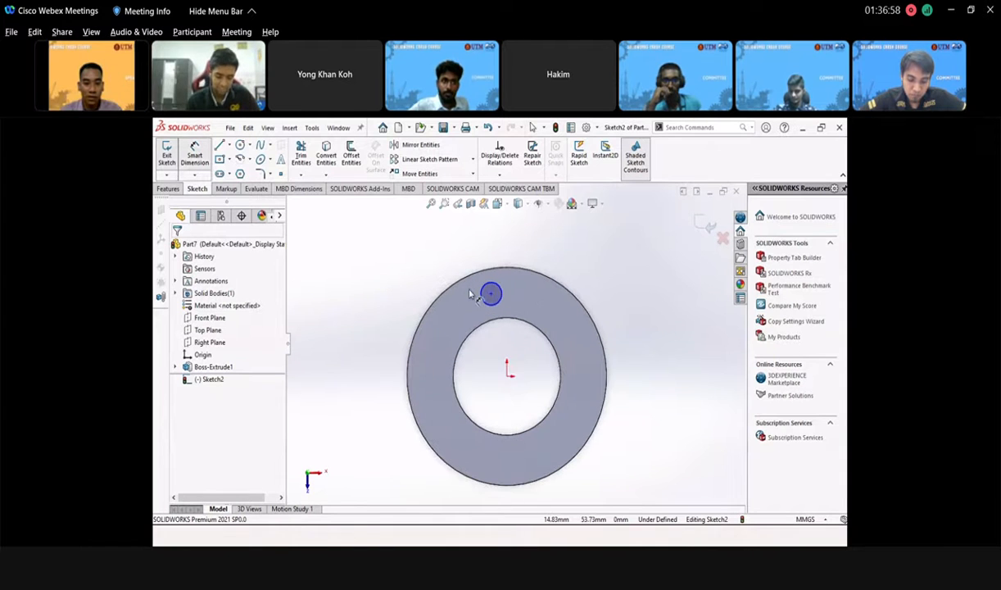
left_click(493, 291)
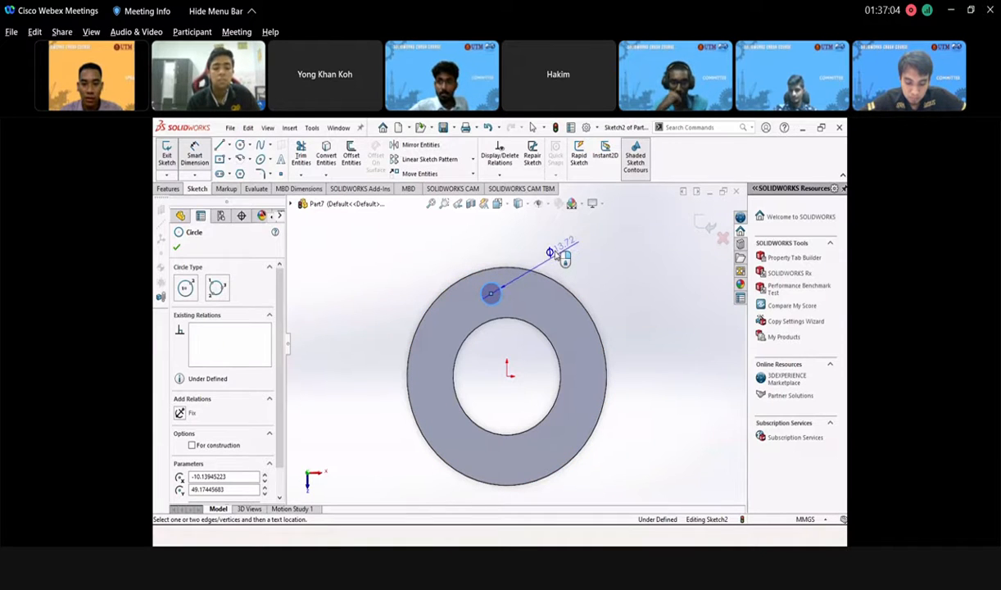
left_click(556, 255)
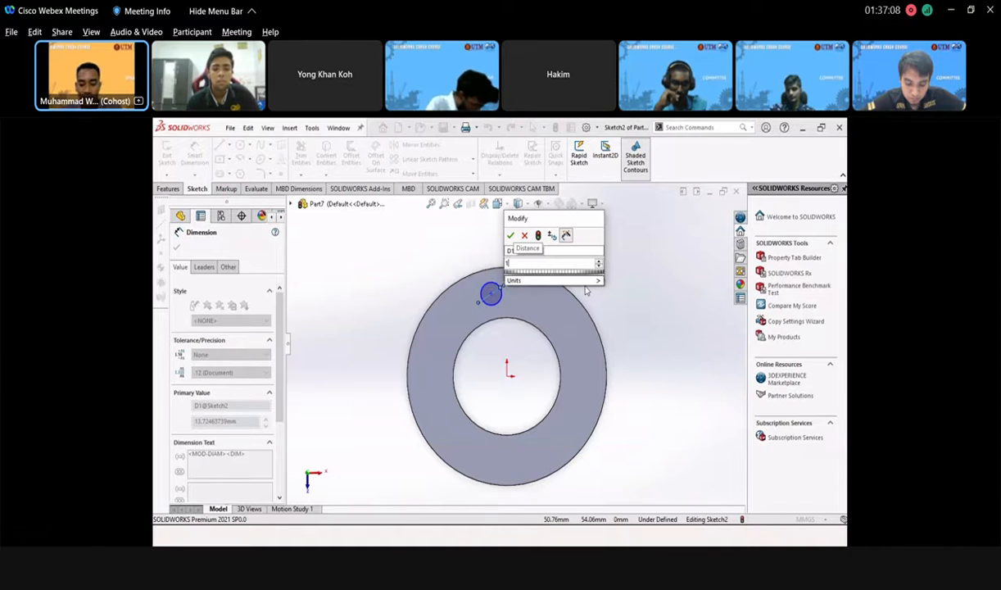
key("Return")
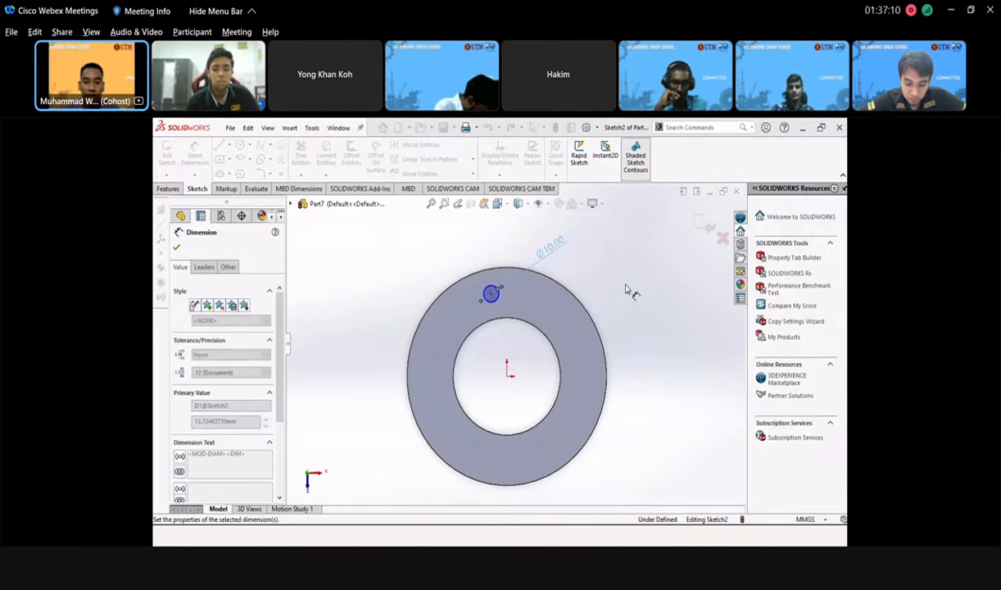
left_click(704, 225)
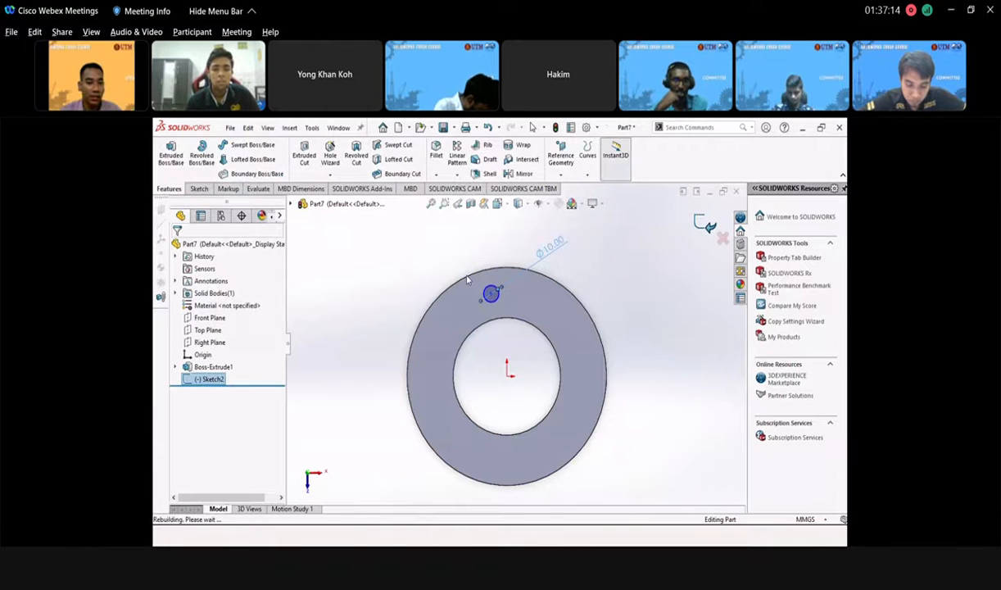
left_click(376, 281)
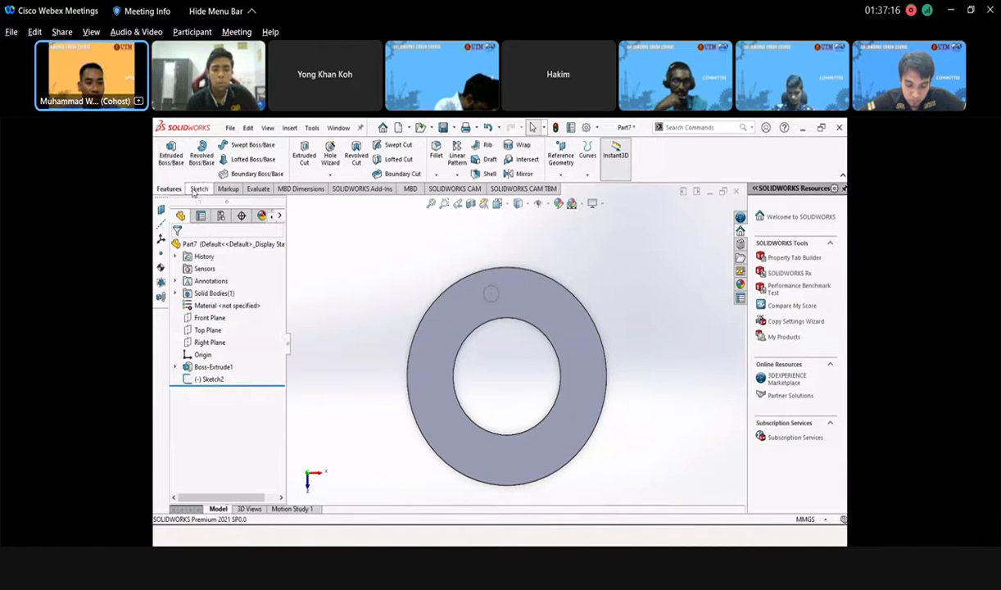
- Cut the Ø10 mm circle Through All the ring with Extruded Cut
left_click(303, 159)
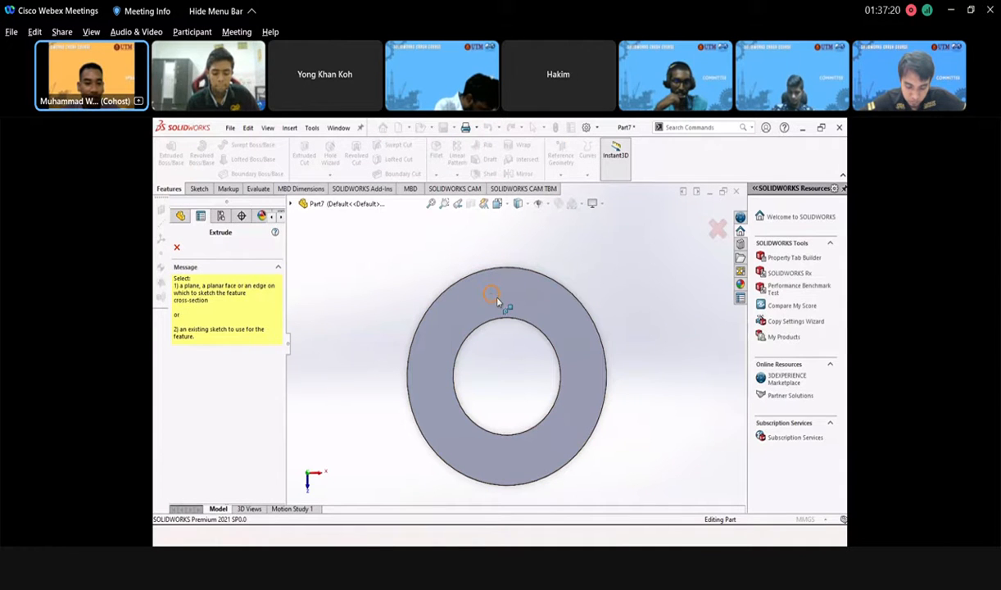
key("Escape")
left_click(494, 296)
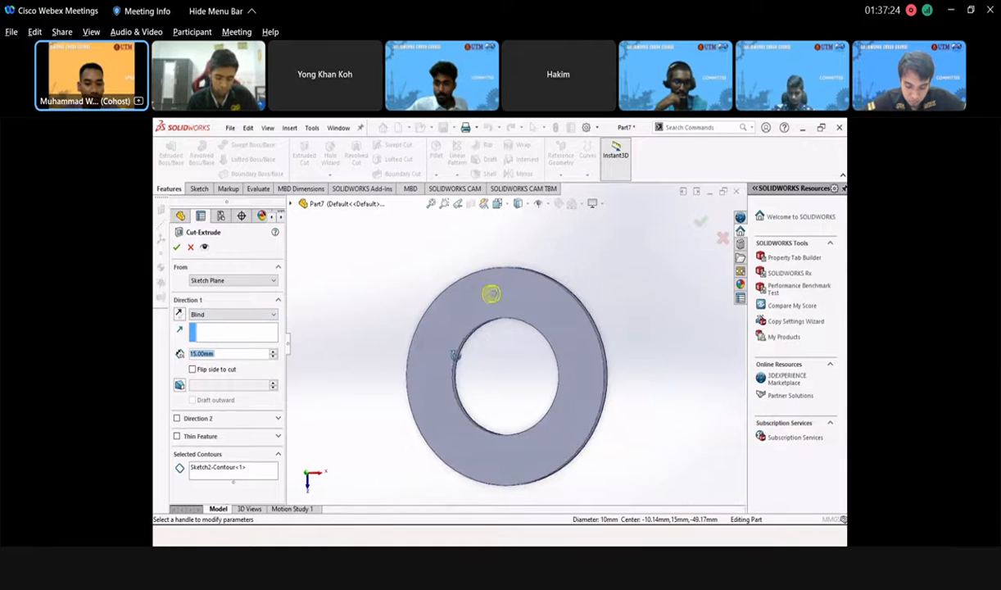
middle_click_drag(458, 351, 419, 393)
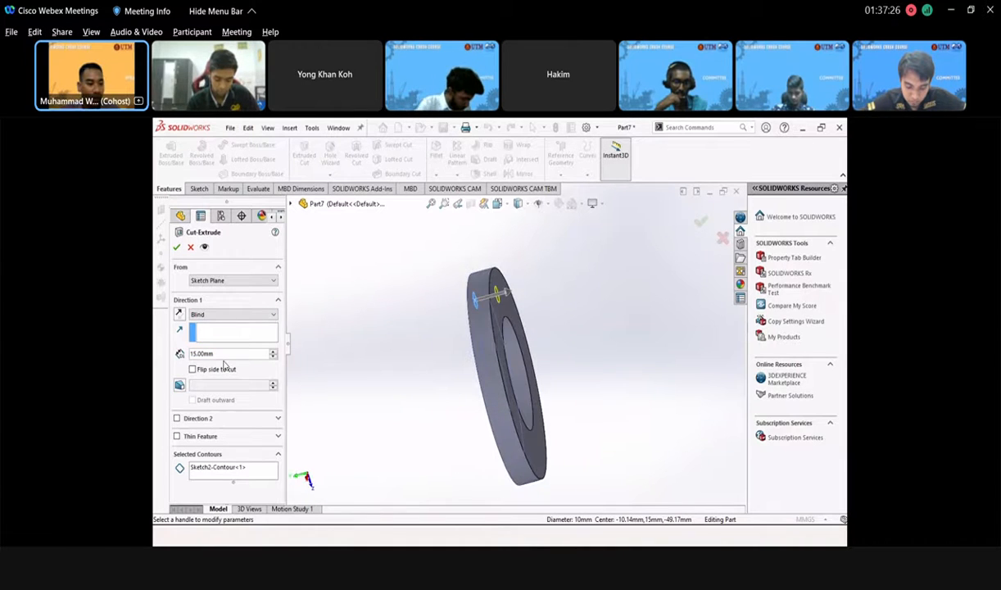
left_click(250, 314)
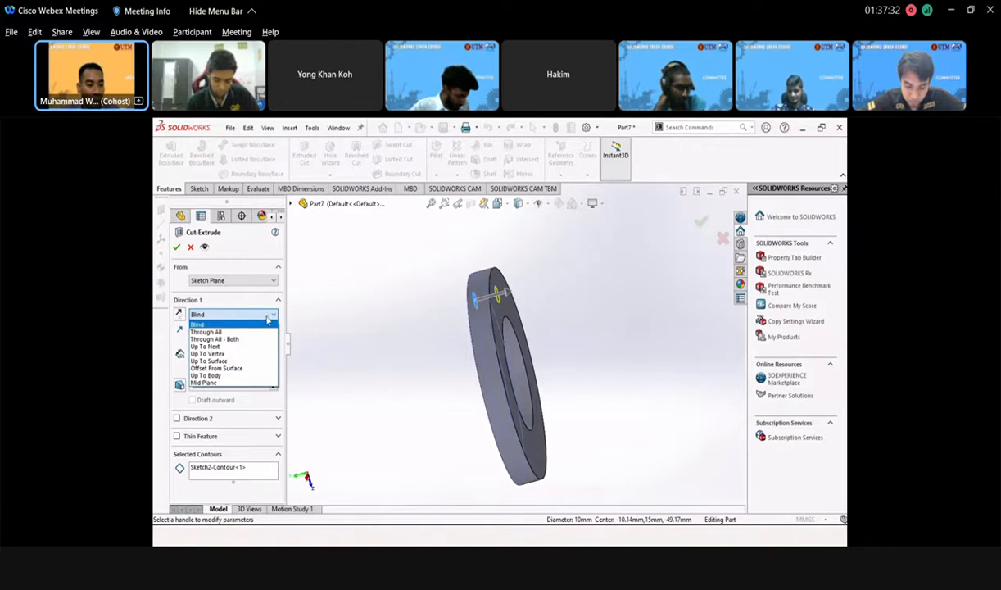
left_click(255, 331)
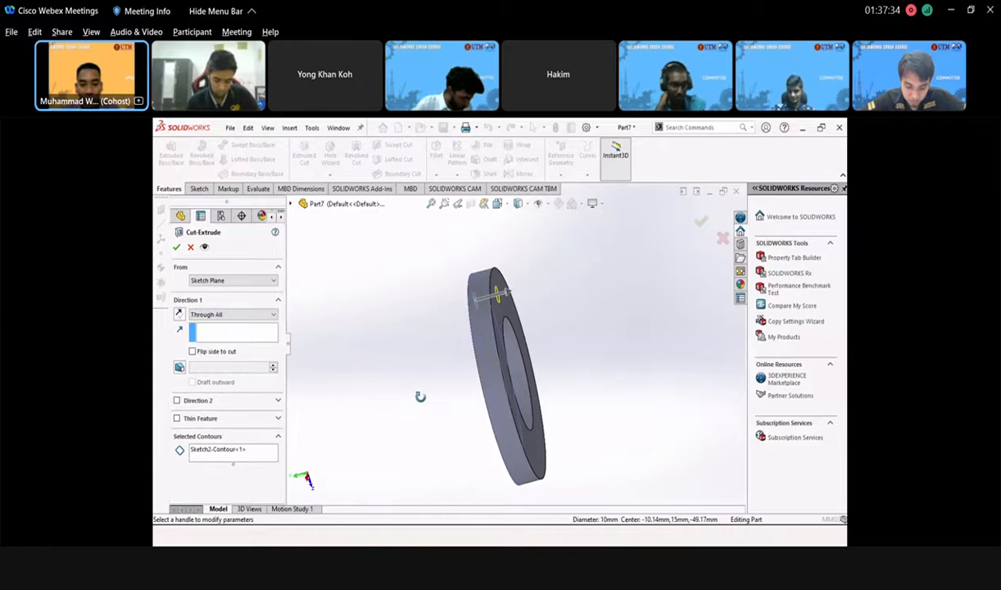
middle_click_drag(420, 396, 402, 330)
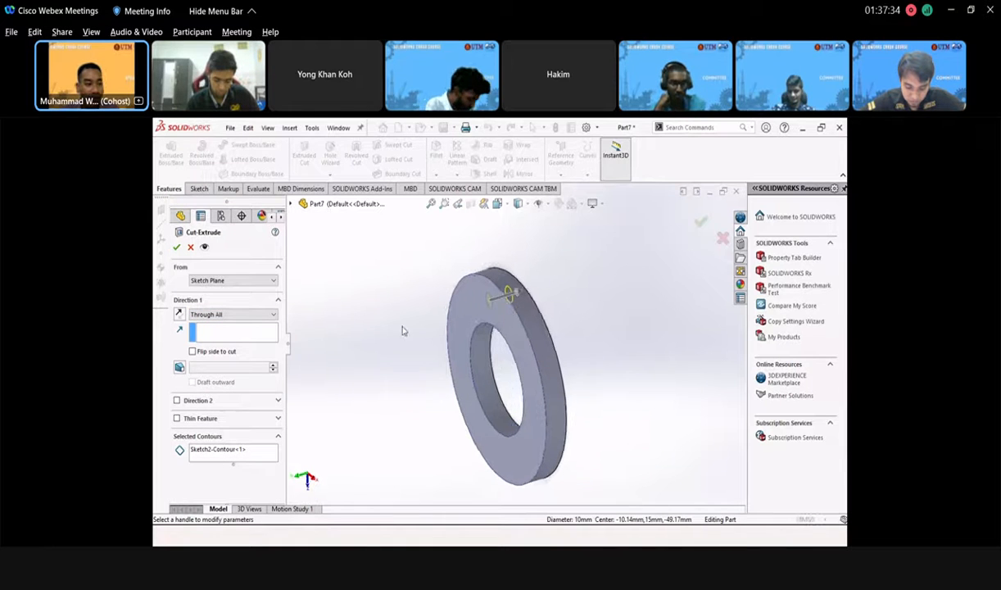
left_click(177, 247)
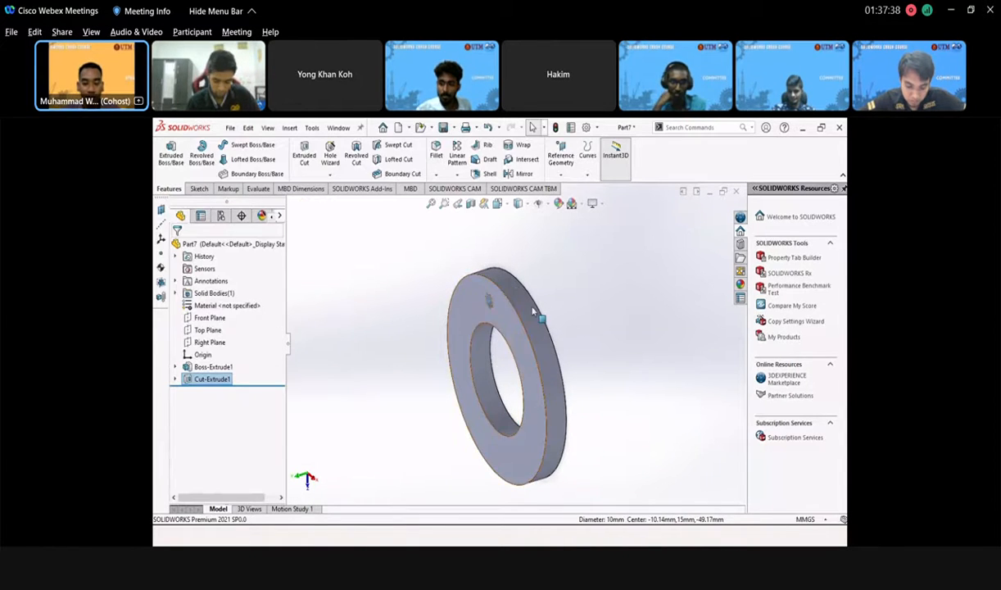
mouse_move(534, 352)
middle_mouse_down()
mouse_move(557, 358)
mouse_move(544, 350)
middle_mouse_up()
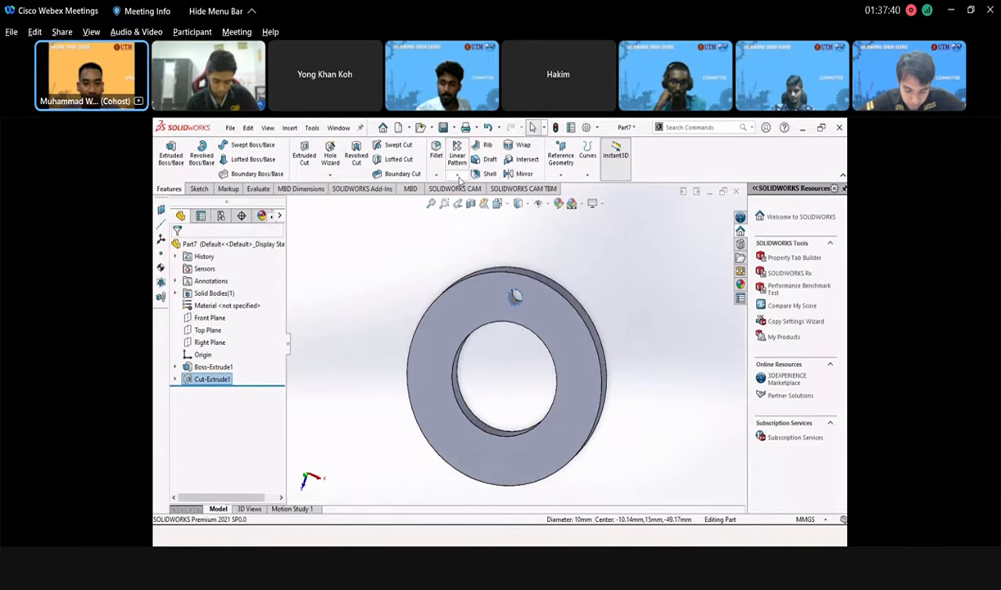
- Start a circular pattern of the hole, using the ring's inner circular edge as the axis
left_click(460, 180)
left_click(481, 202)
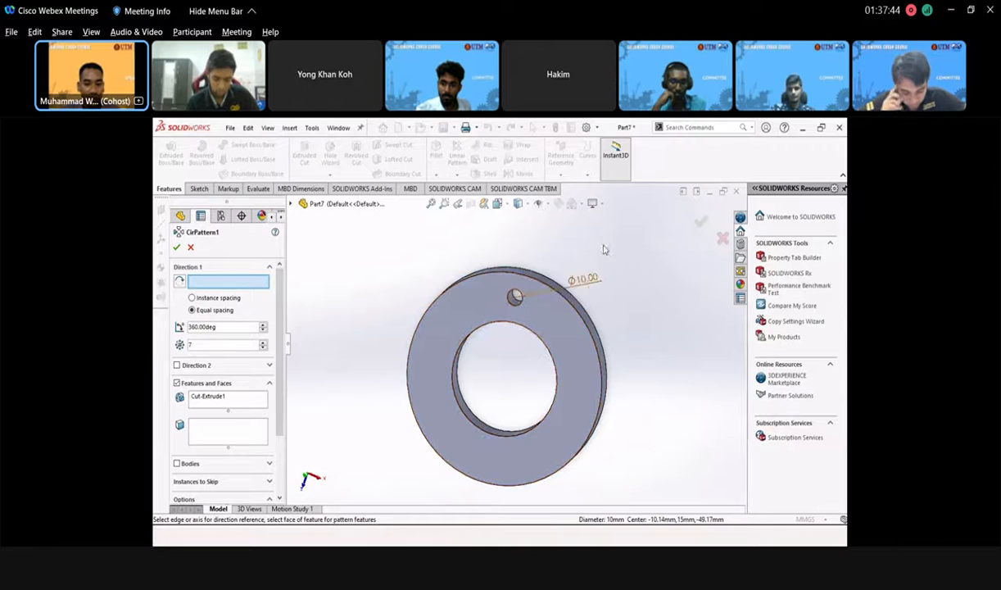
middle_click_drag(532, 373, 335, 331)
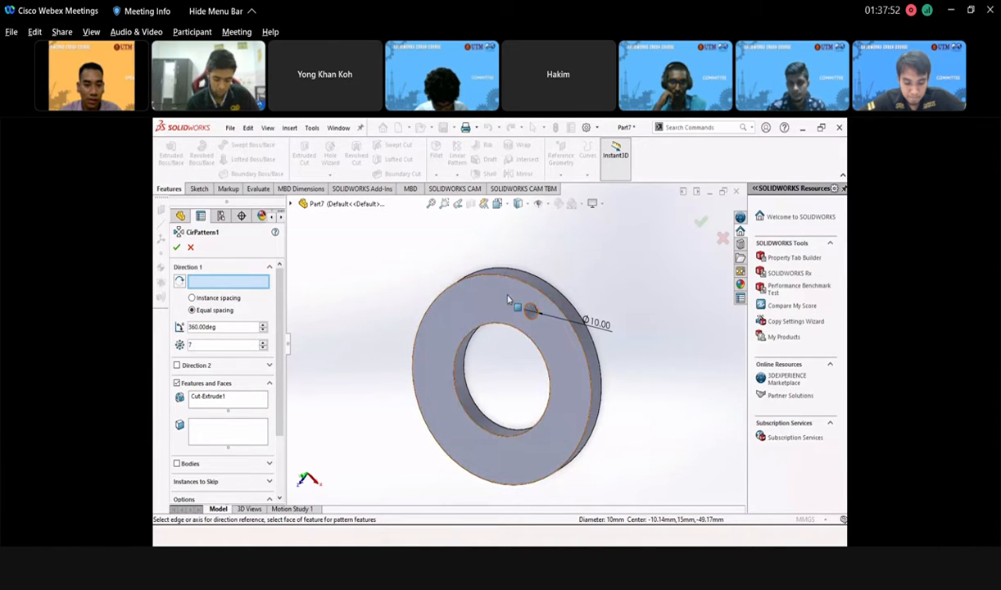
left_click(546, 309)
middle_click_drag(591, 420, 609, 382)
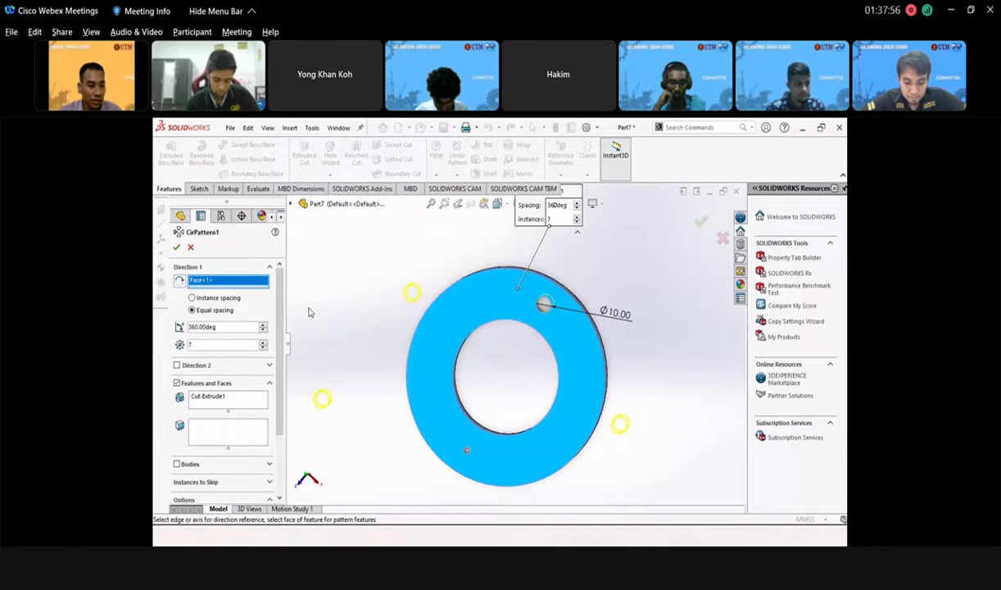
right_click(229, 285)
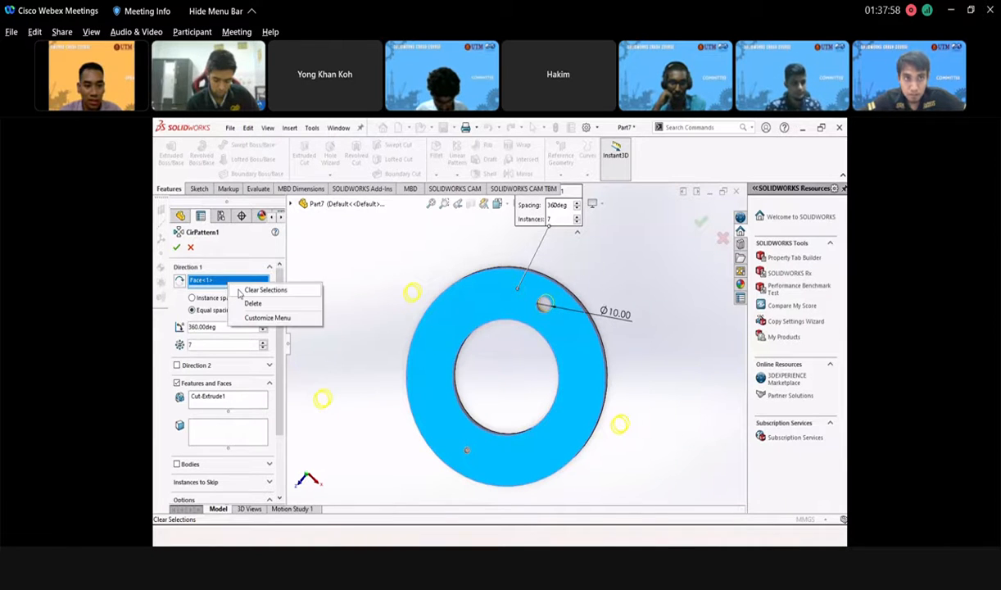
left_click(264, 290)
left_click(460, 357)
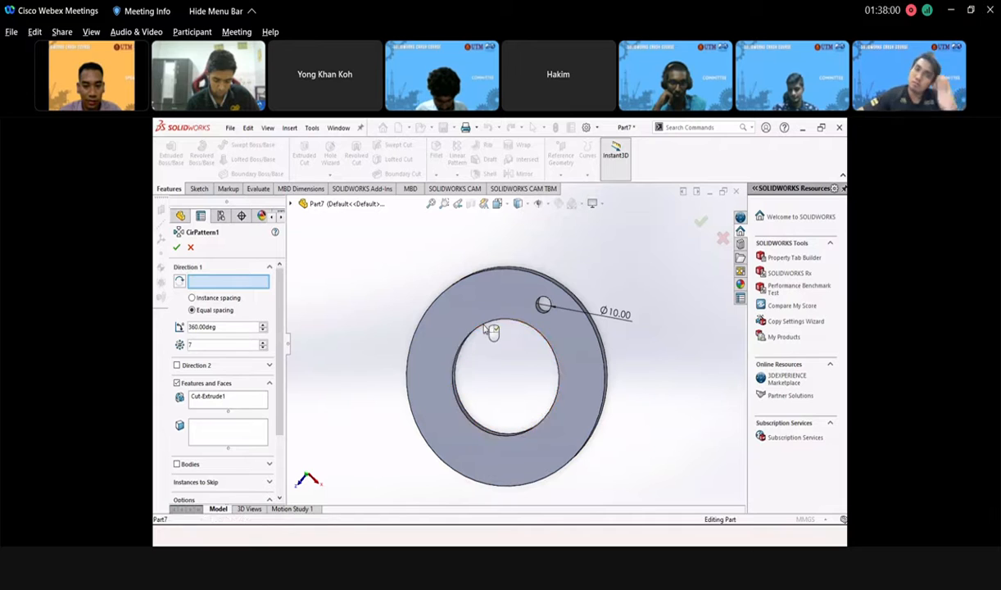
- Change the instance count from 7 to 8 and confirm the pattern
middle_click_drag(417, 352, 331, 352)
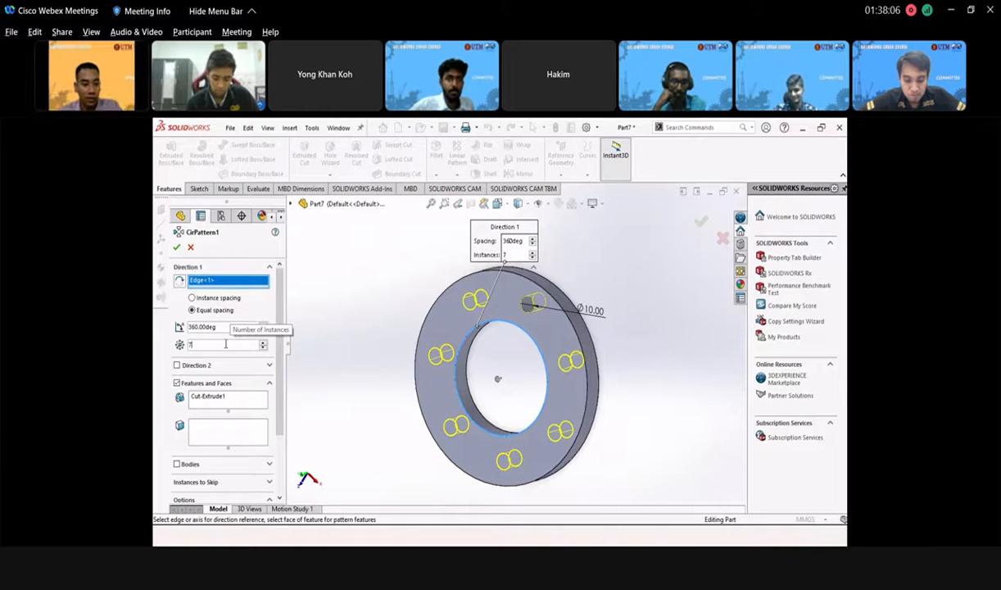
key("BackSpace")
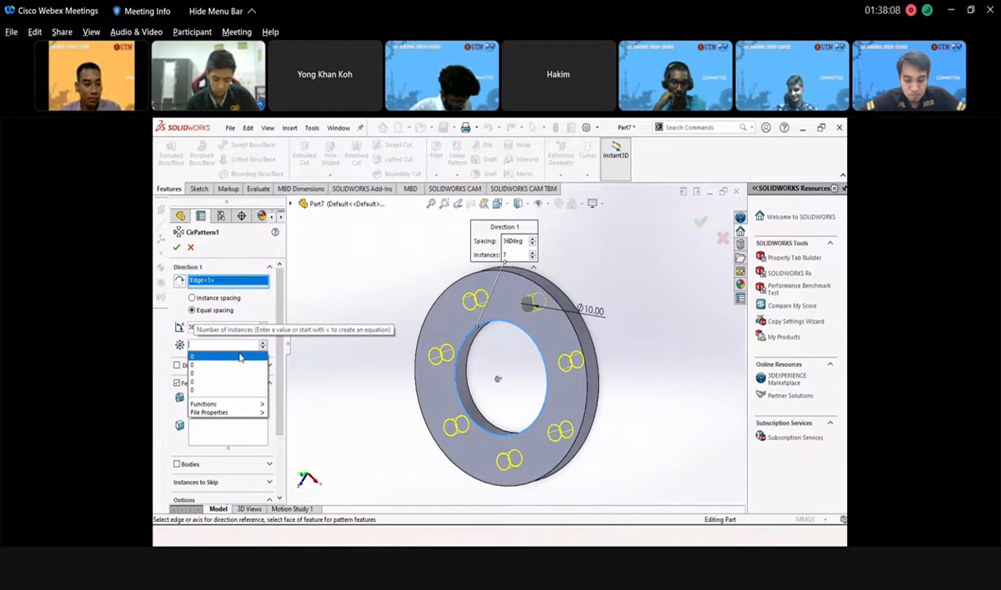
type("8")
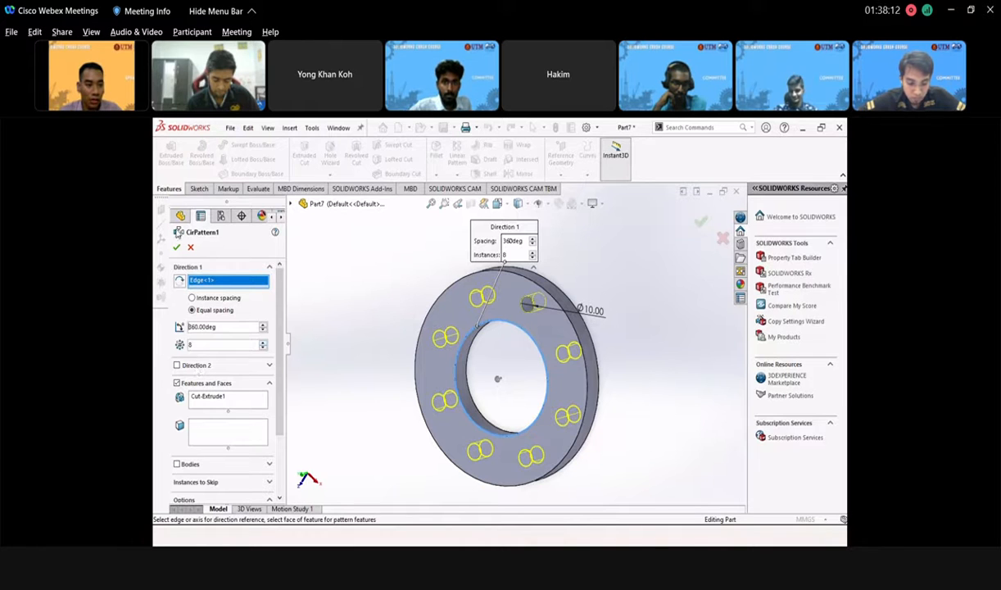
left_click(177, 248)
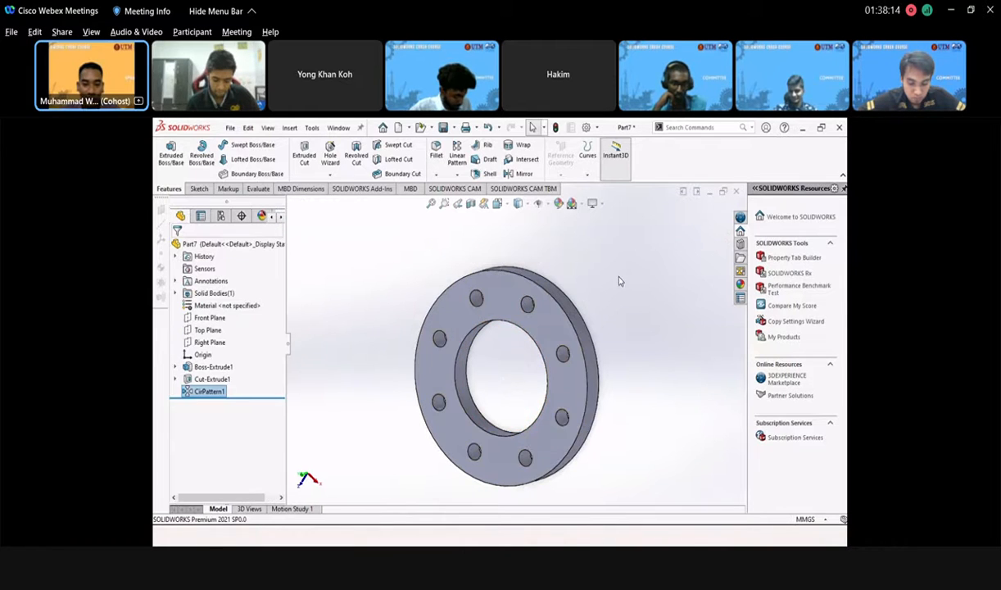
middle_click_drag(508, 416, 482, 382)
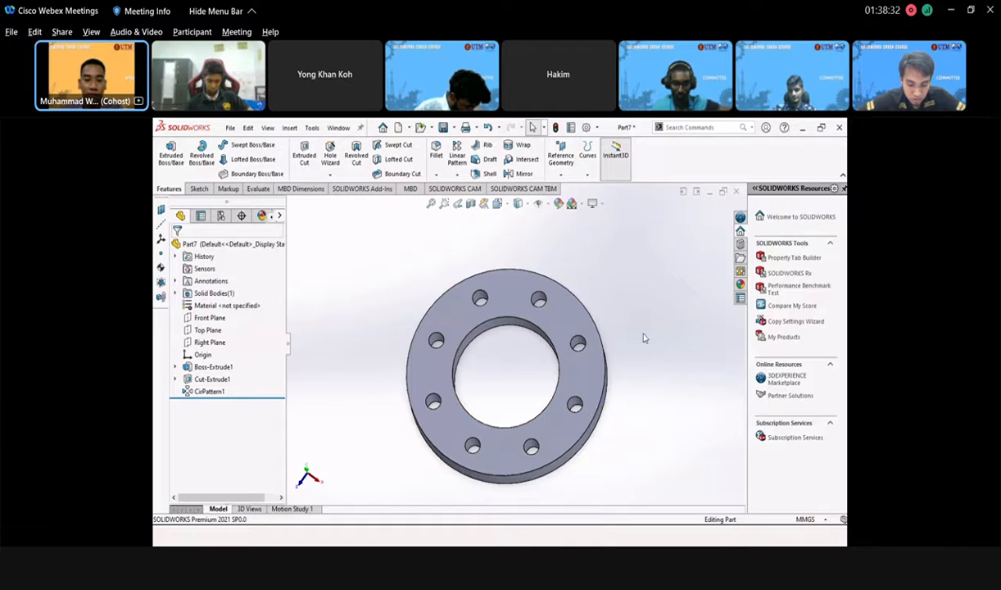
scroll(497, 389, "up", 2)
scroll(516, 383, "down", 2)
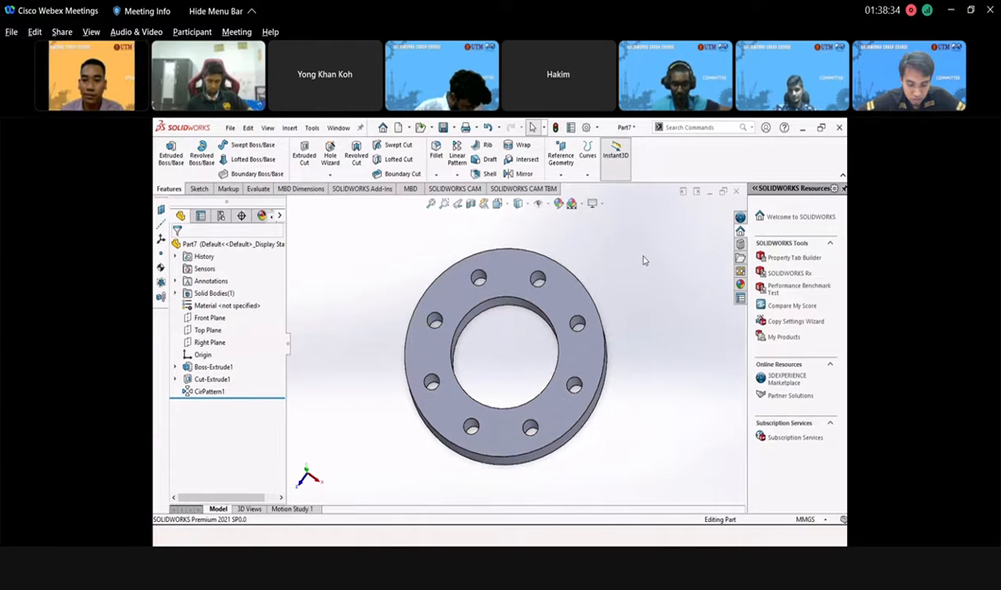
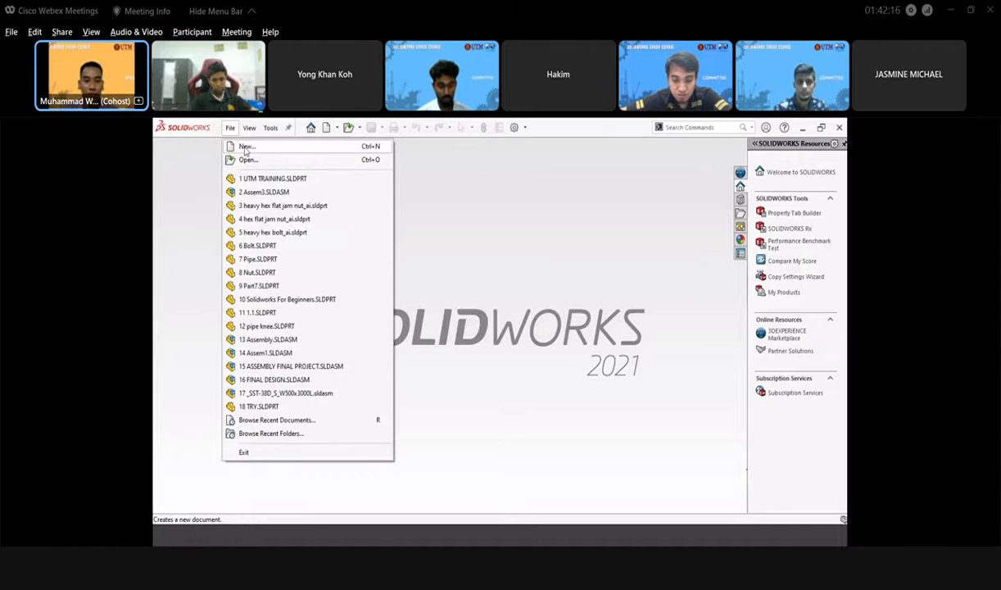
- Create a new blank SOLIDWORKS part document, Part8
left_click(244, 147)
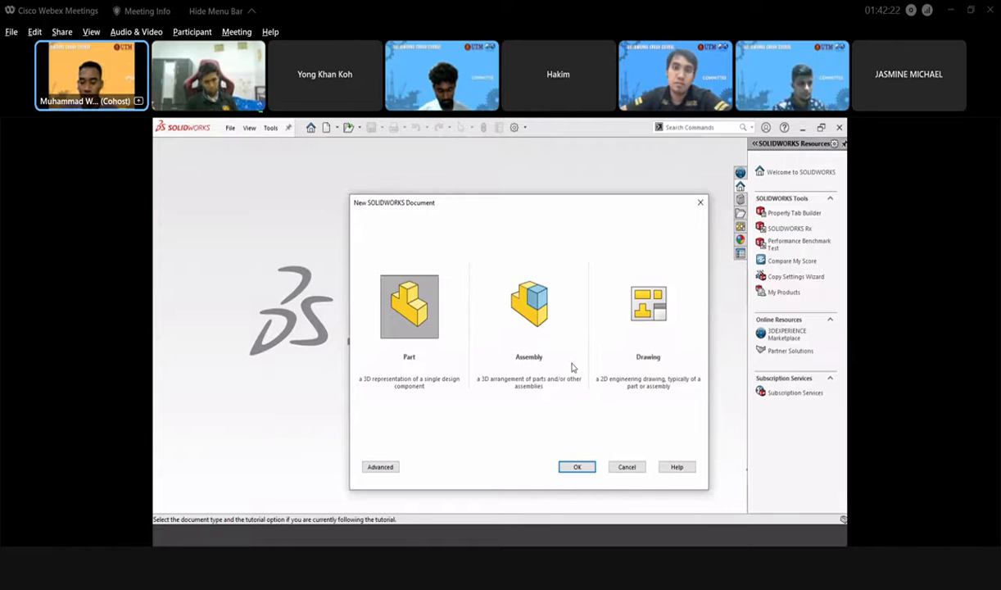
left_click(573, 468)
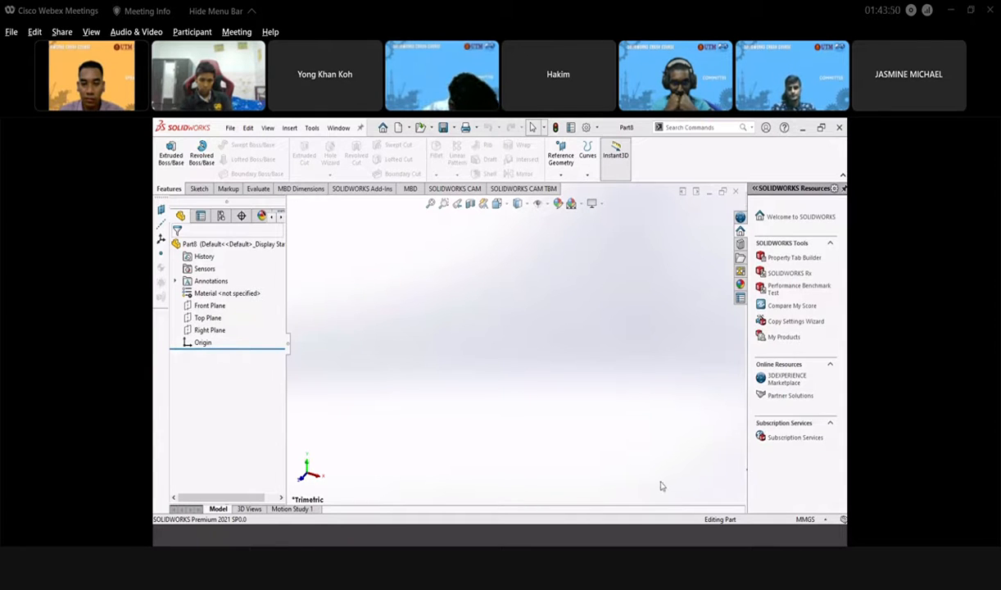
key("alt+Tab")
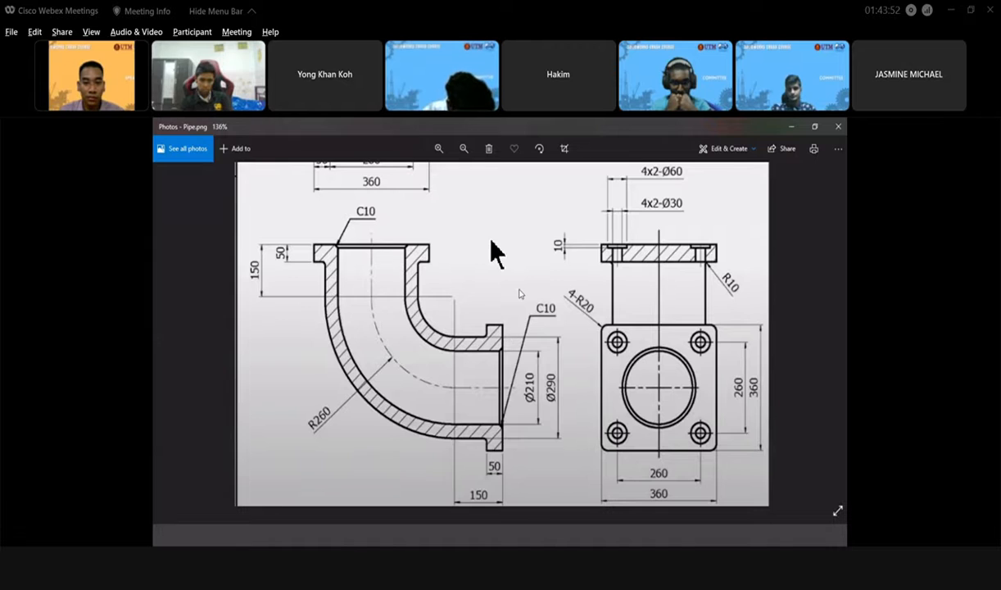
left_click_drag(522, 289, 525, 396)
mouse_move(513, 261)
left_mouse_down()
mouse_move(507, 437)
mouse_move(508, 325)
left_mouse_up()
left_click_drag(491, 454, 491, 252)
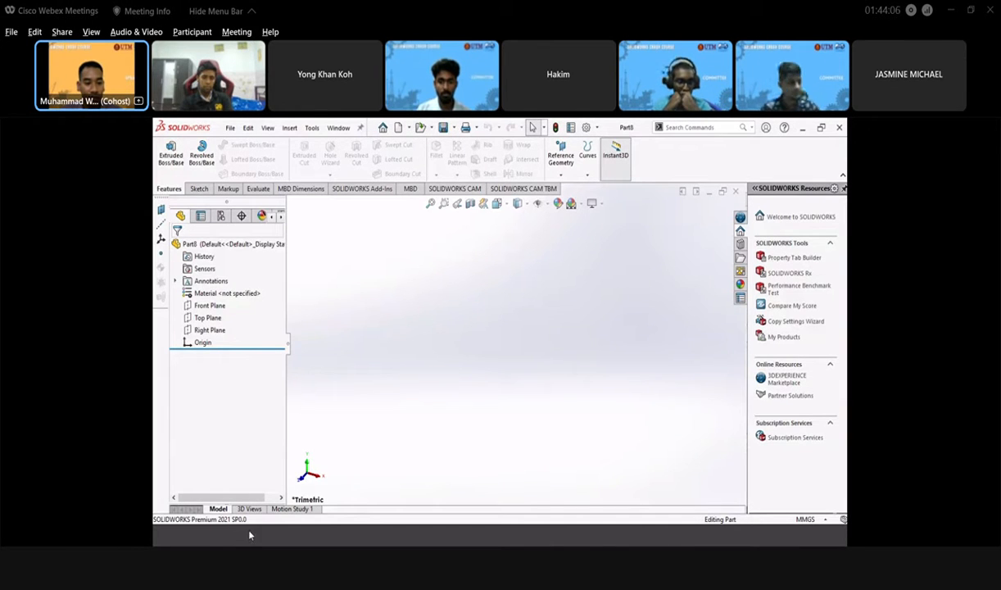
- On a Front Plane sketch, draw a horizontal line left from the origin, a tangent arc and a vertical line
left_click(213, 308)
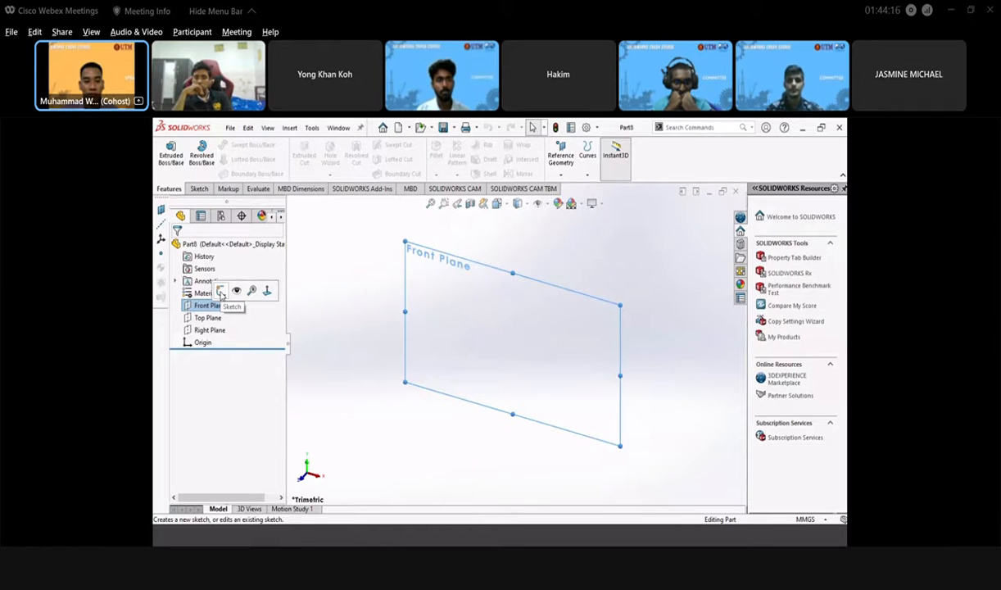
left_click(221, 293)
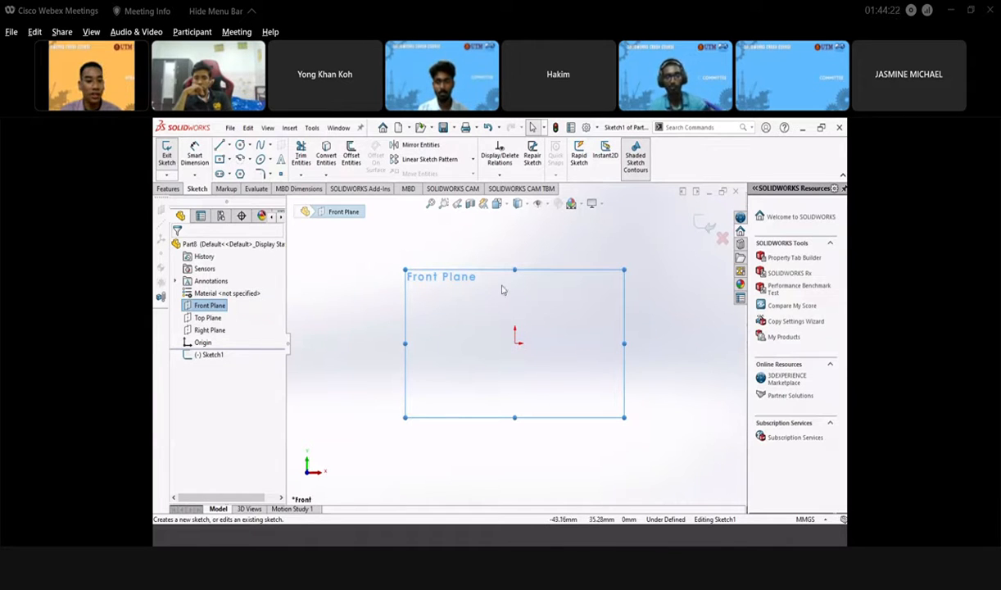
left_click(219, 145)
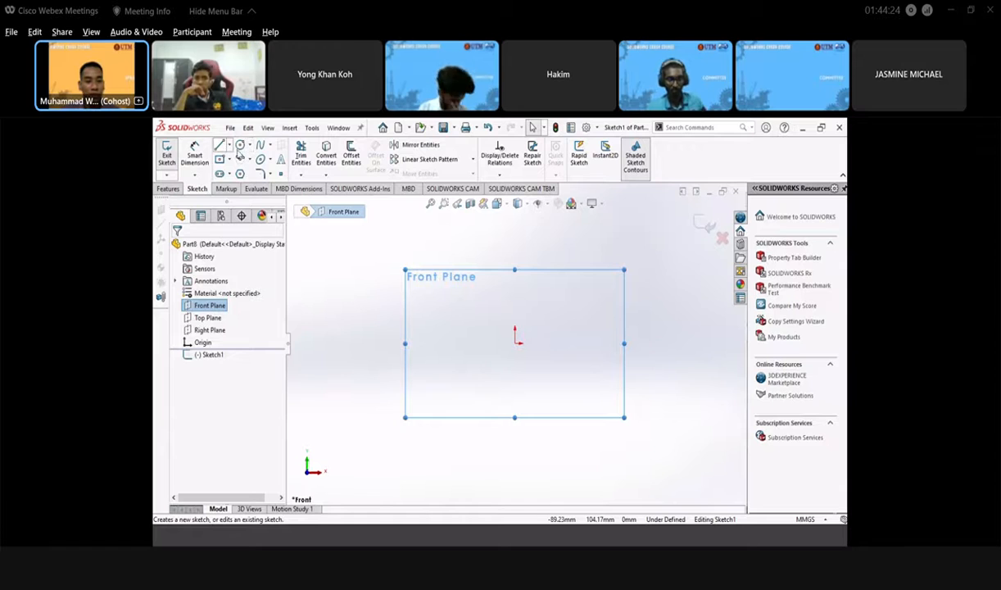
left_click(514, 342)
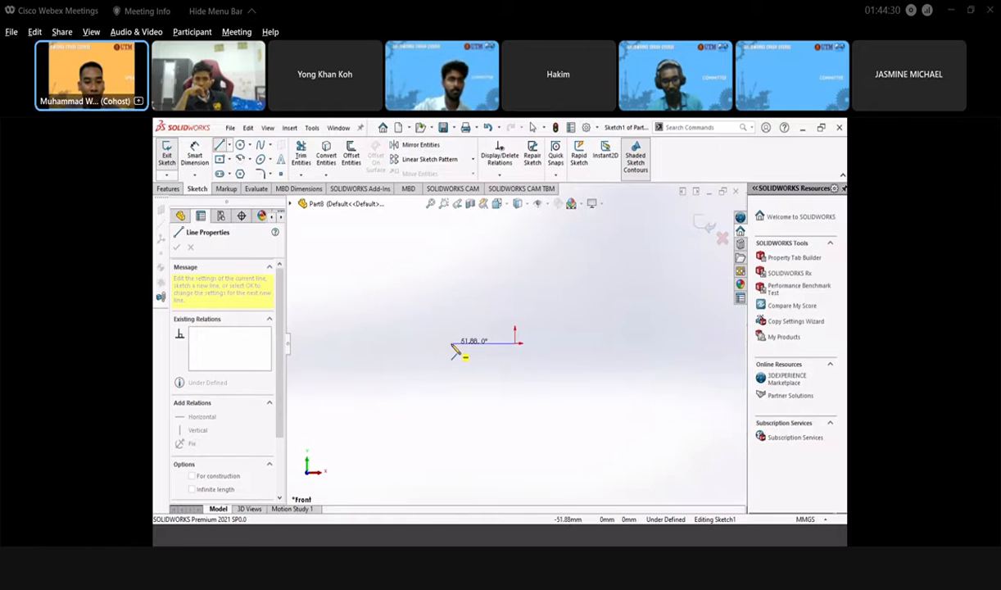
left_click(451, 344)
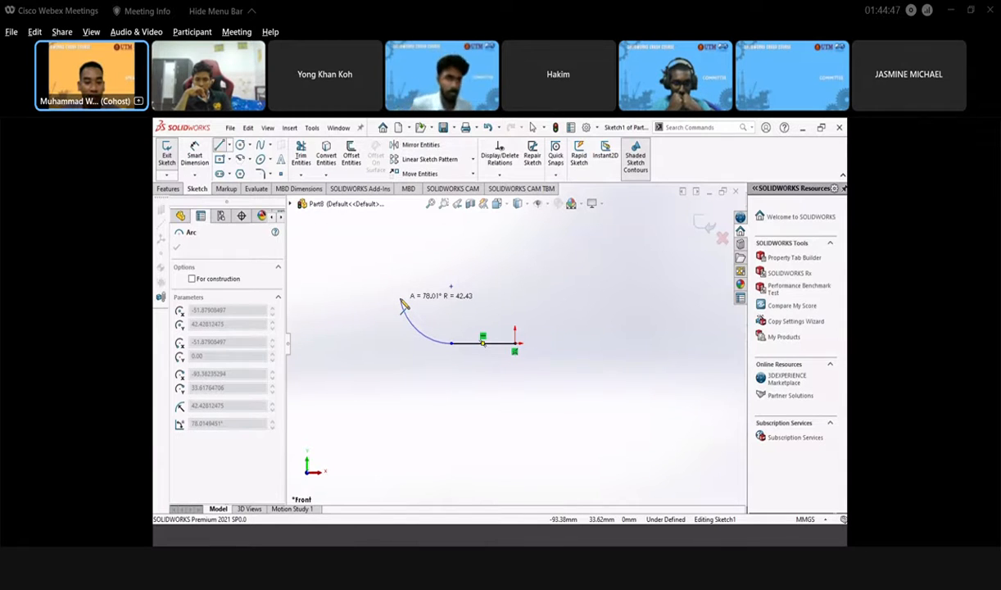
left_click(401, 301)
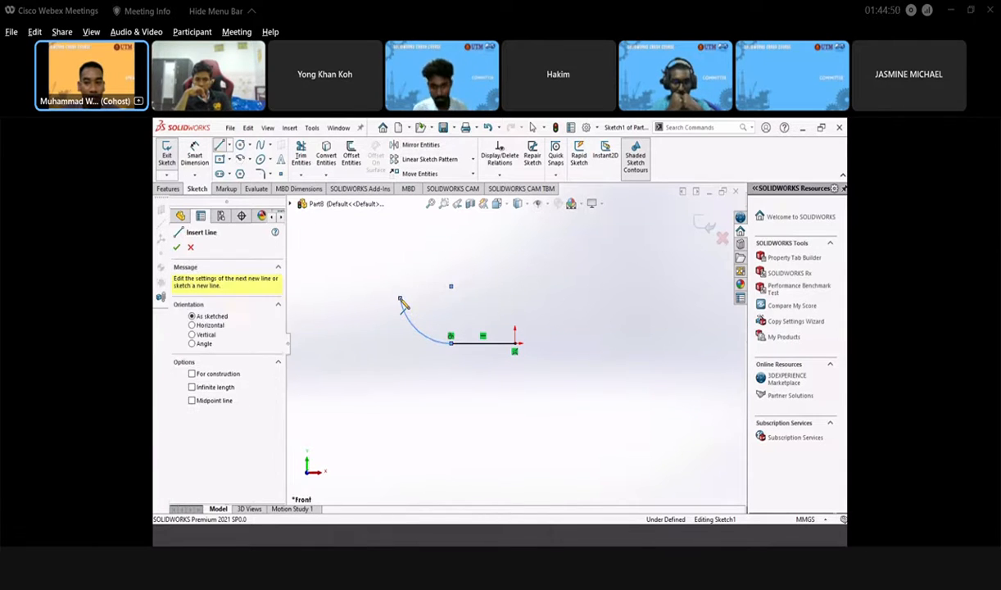
left_click(400, 235)
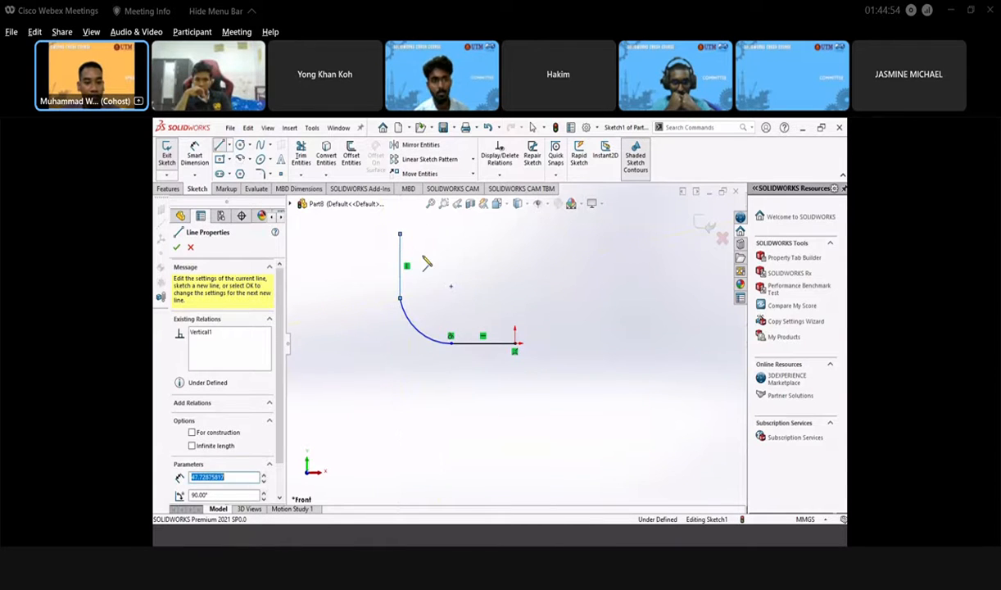
key("Escape")
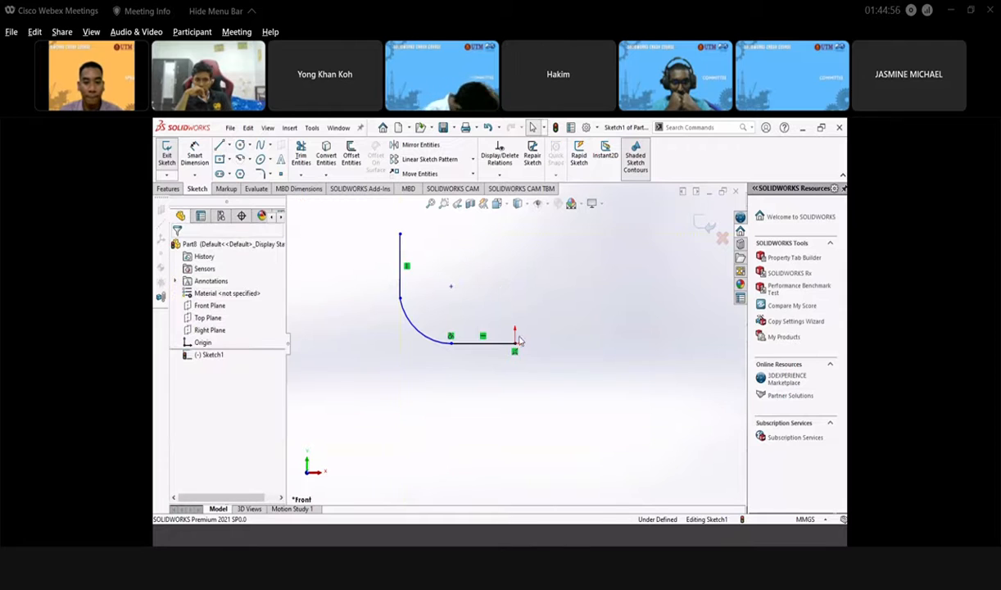
- Bring up the Pipe.png reference drawing in Photos
scroll(471, 298, "down", 2)
scroll(517, 341, "down", 1)
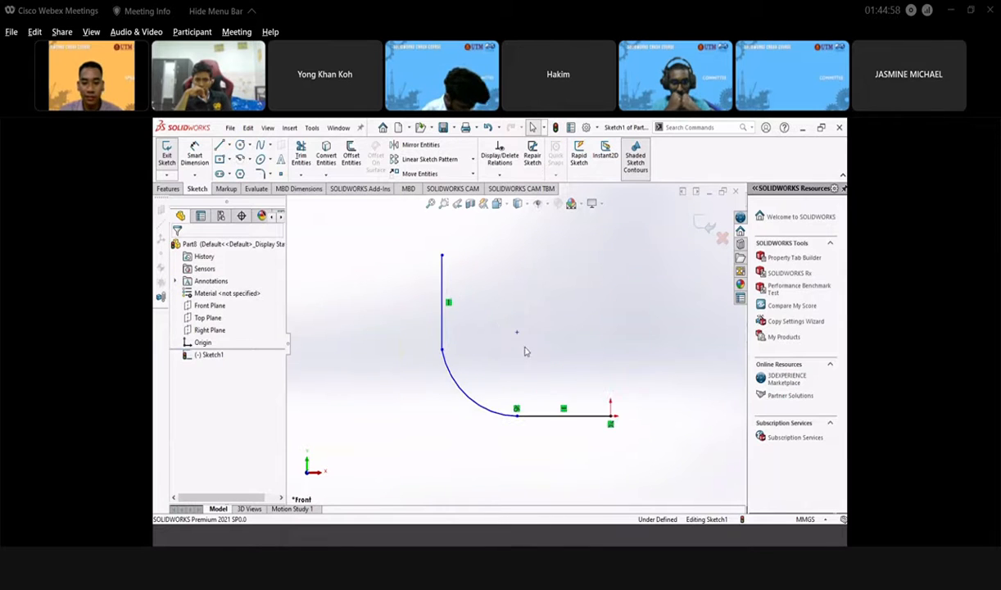
scroll(533, 349, "up", 2)
scroll(550, 337, "down", 1)
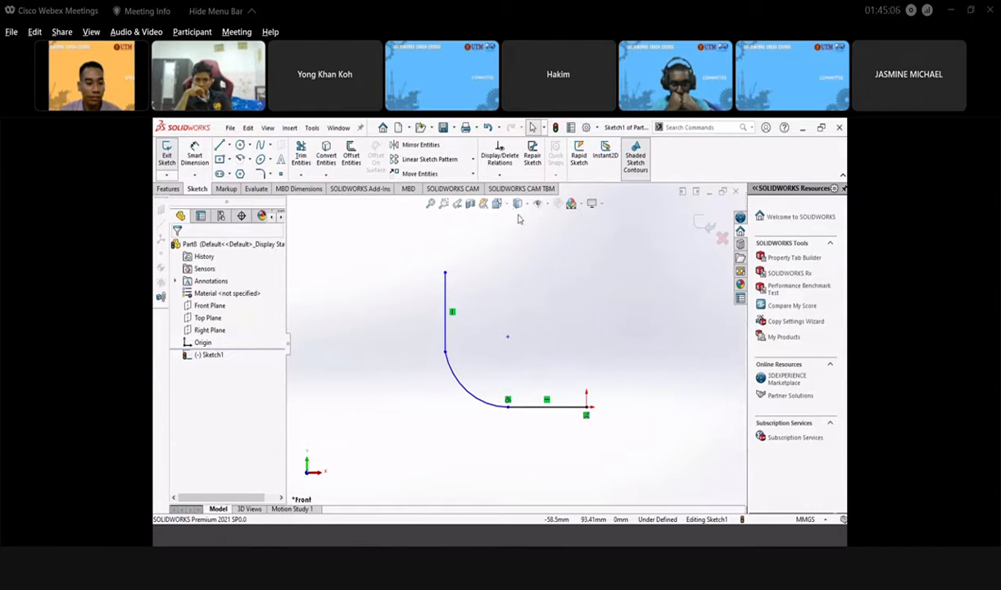
left_click(293, 541)
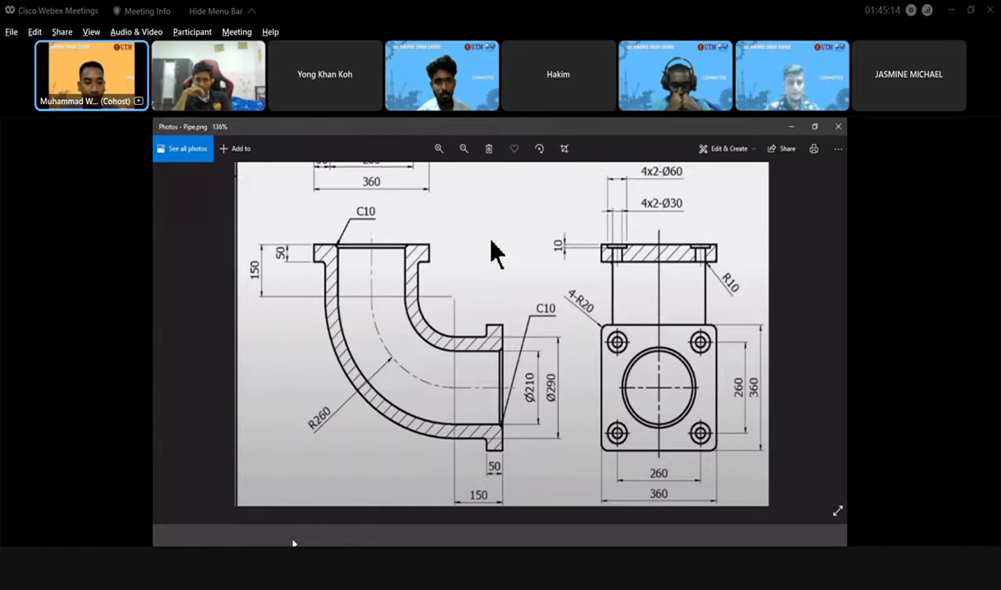
- Minimise the Pipe.png window to return to the SOLIDWORKS sketch
left_click(293, 540)
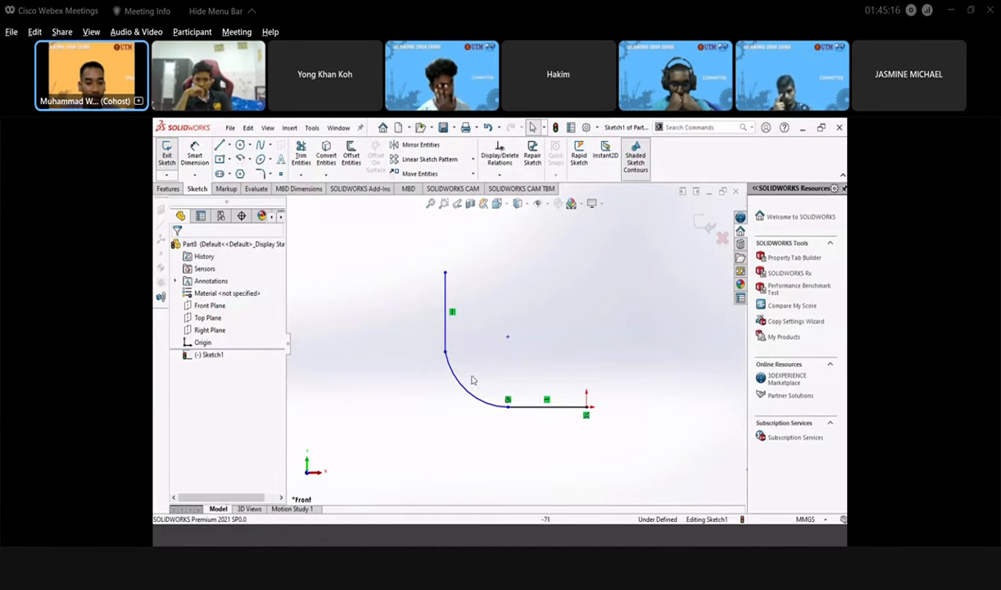
- Add an Equal relation between the vertical line and the bottom horizontal line
left_click(446, 325)
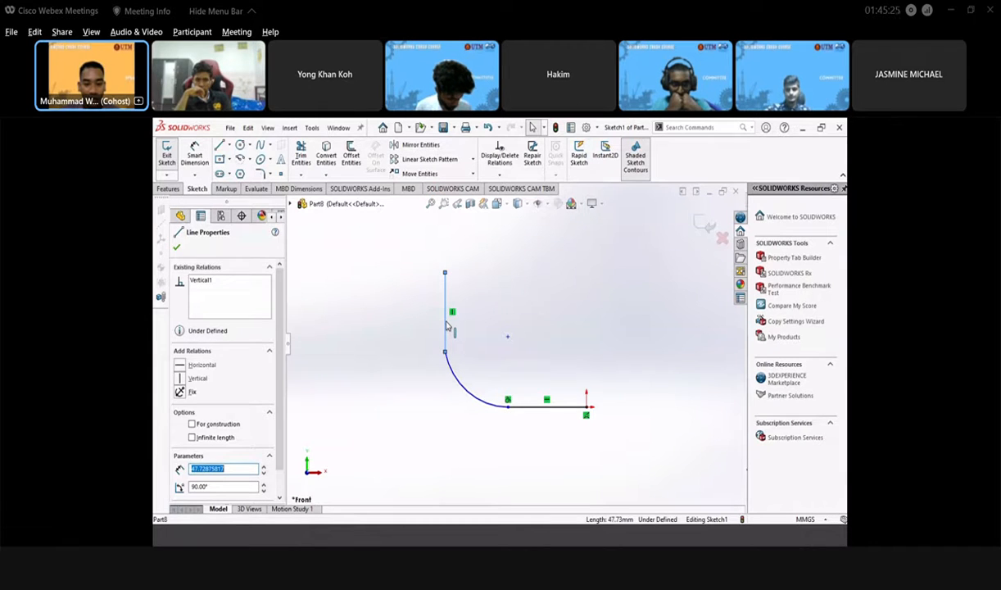
left_click(535, 406, "ctrl")
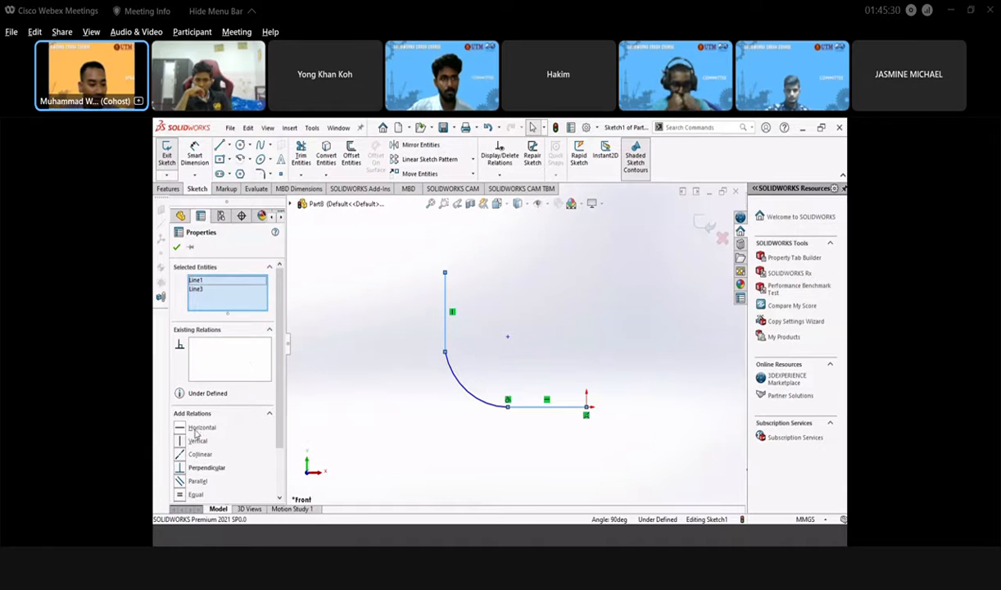
left_click(193, 494)
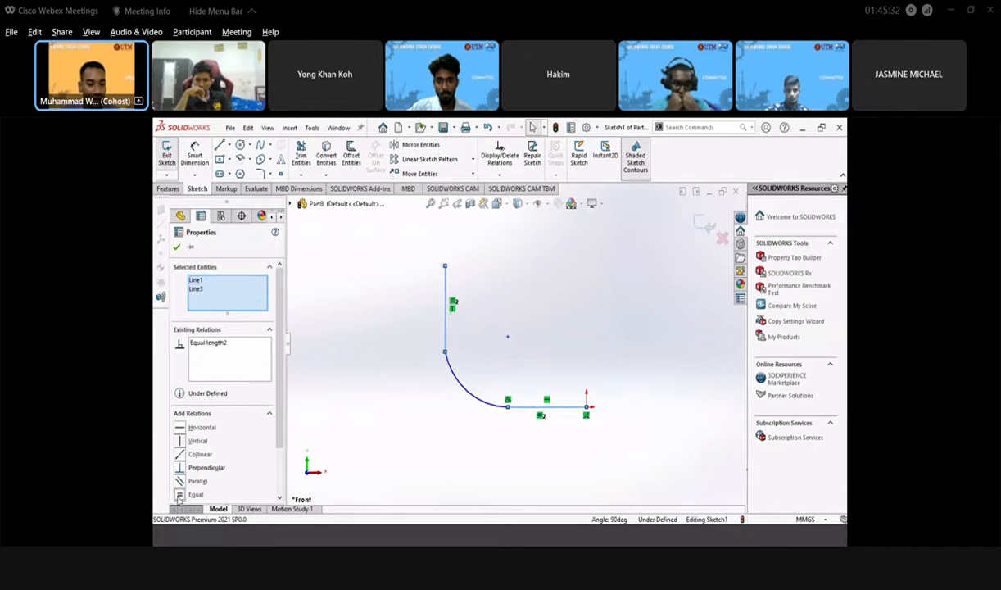
left_click(495, 300)
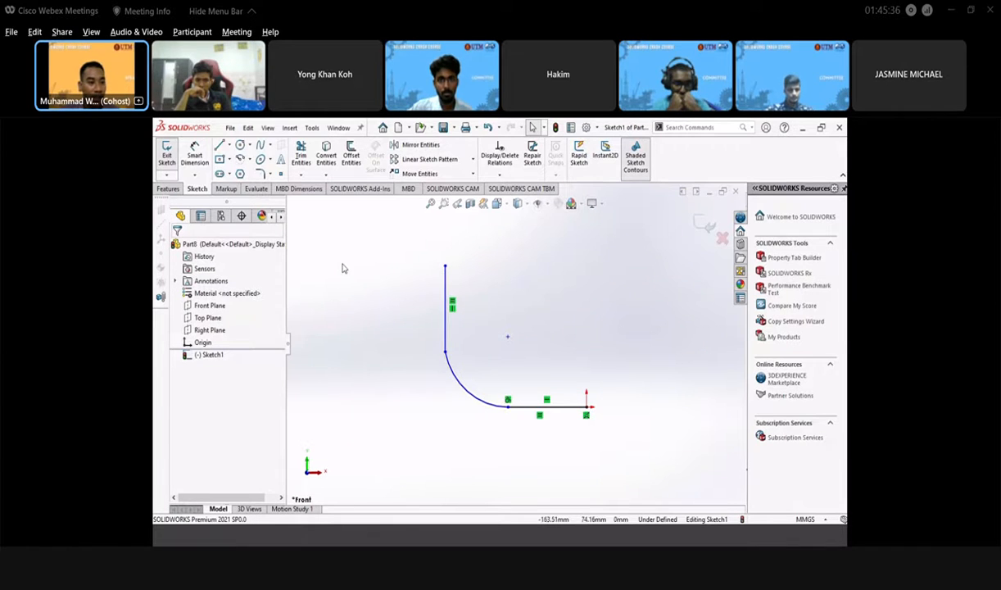
- Make the vertical line tangent to the arc, then pick the bottom line to dimension
left_click(202, 163)
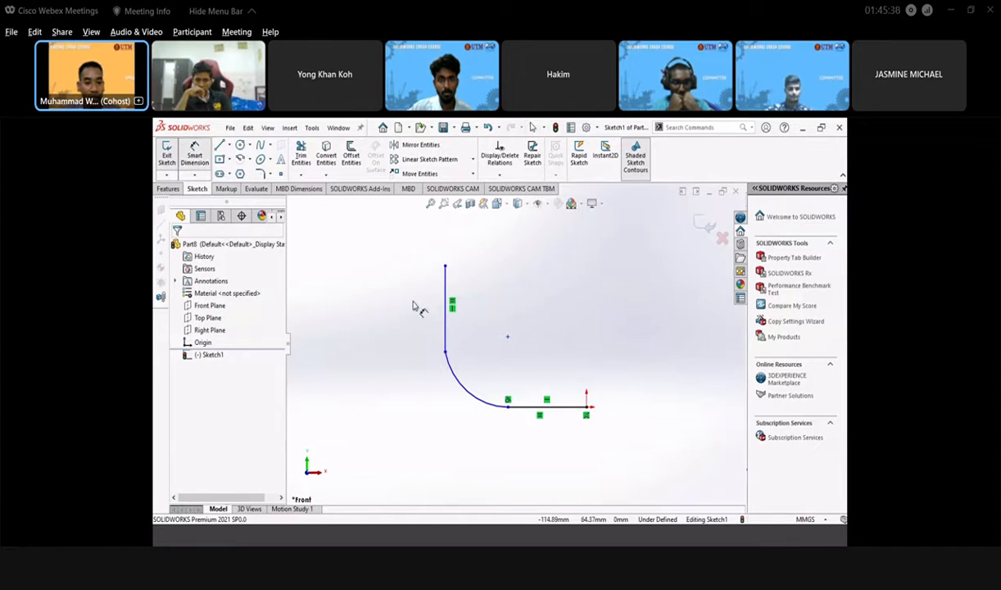
left_click(453, 376)
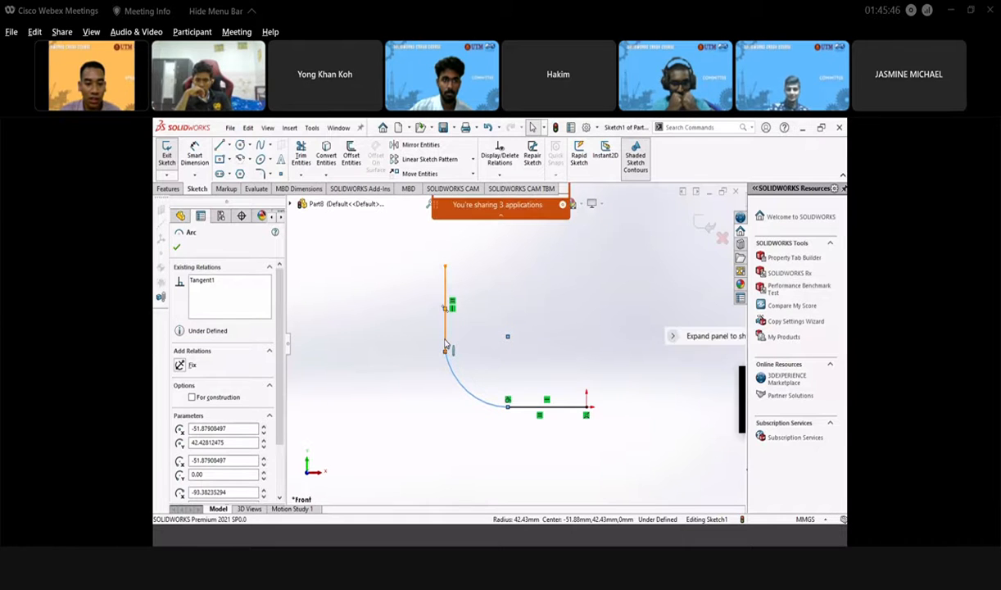
left_click(445, 348, "ctrl")
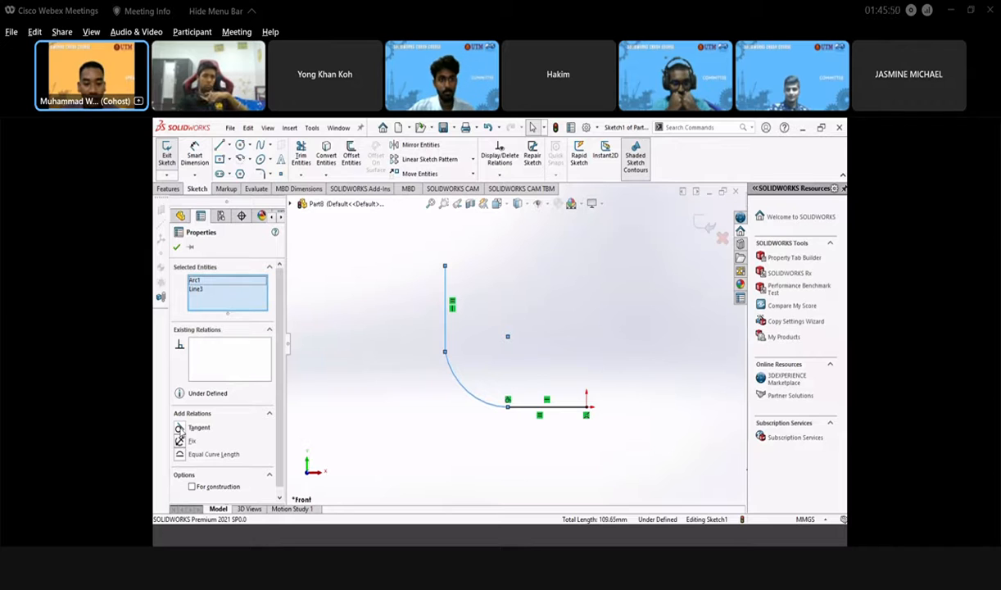
left_click(179, 427)
left_click(538, 339)
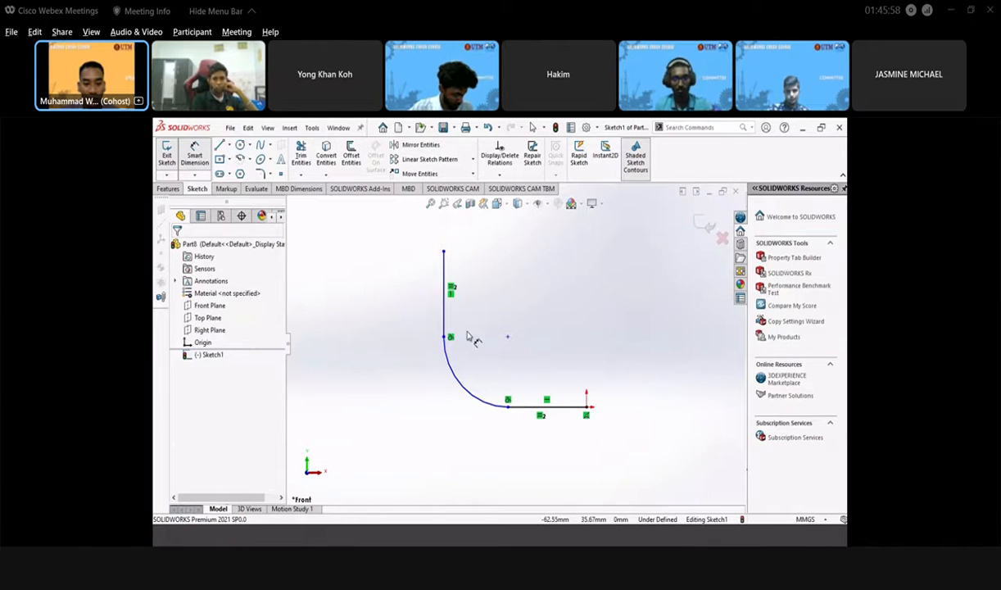
left_click(554, 408)
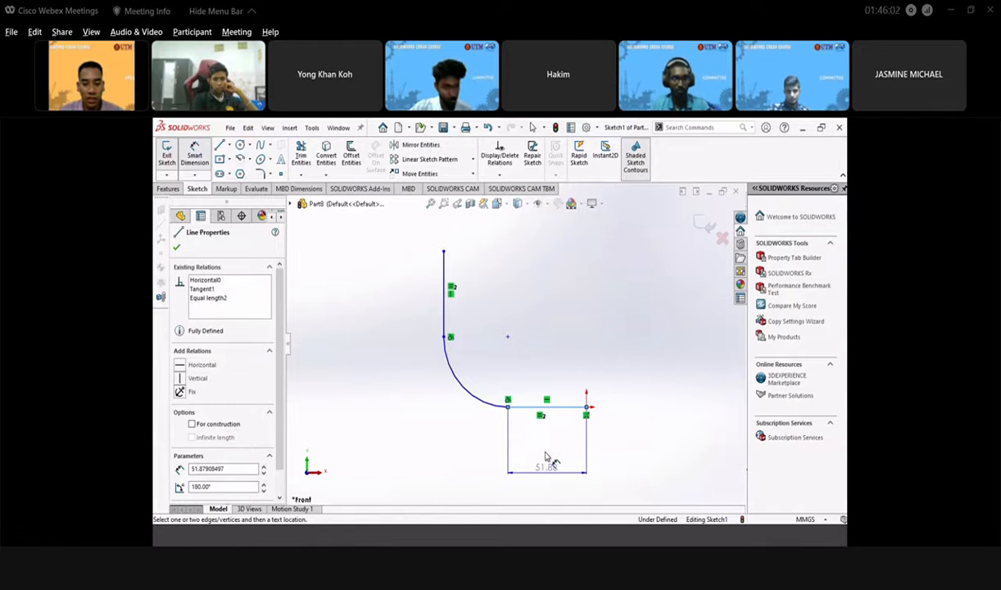
- Dimension the bottom line to 150 mm and the arc radius to 260 mm
left_click(547, 457)
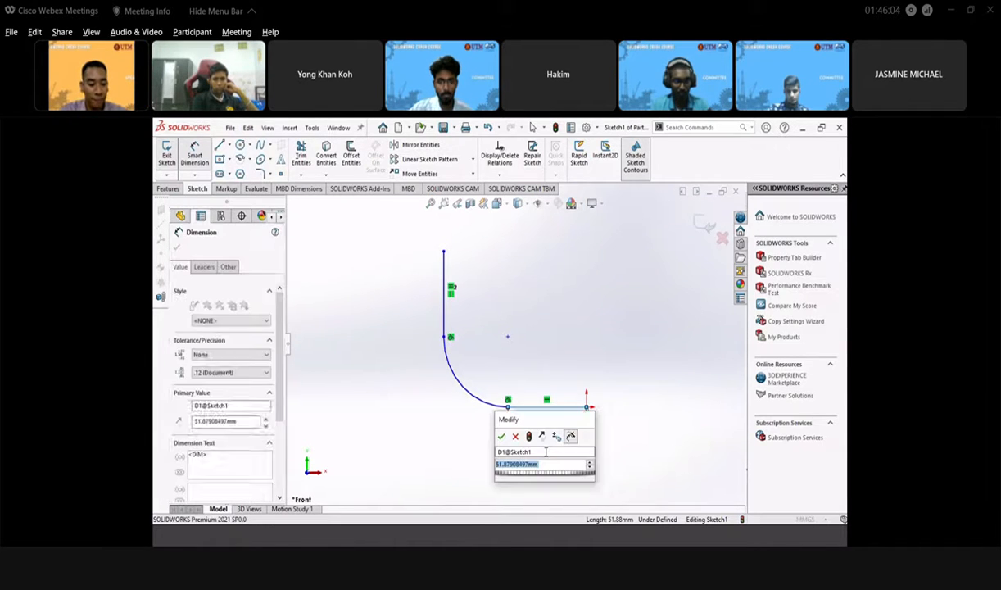
type("15")
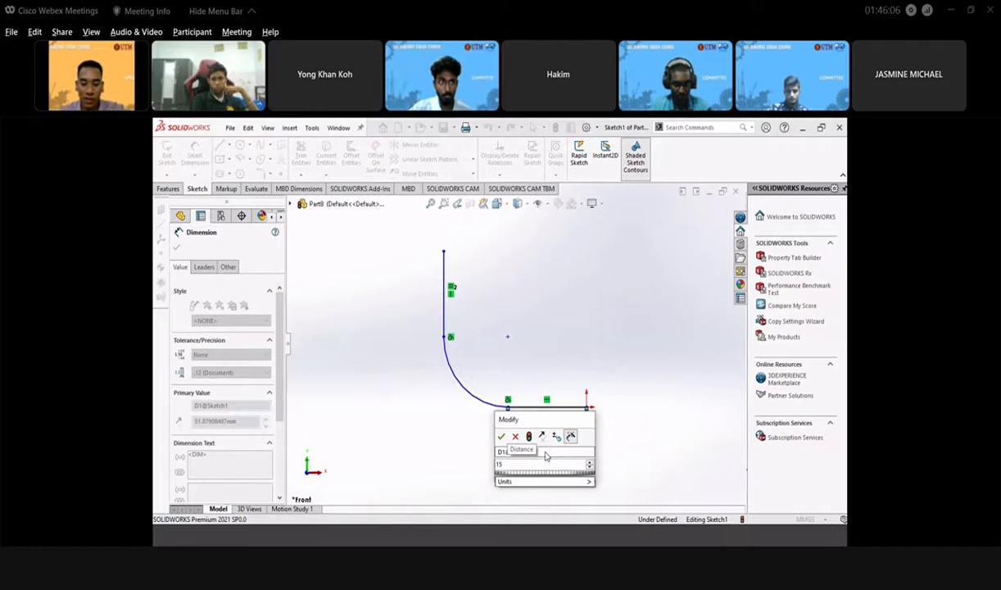
type("0")
key("Return")
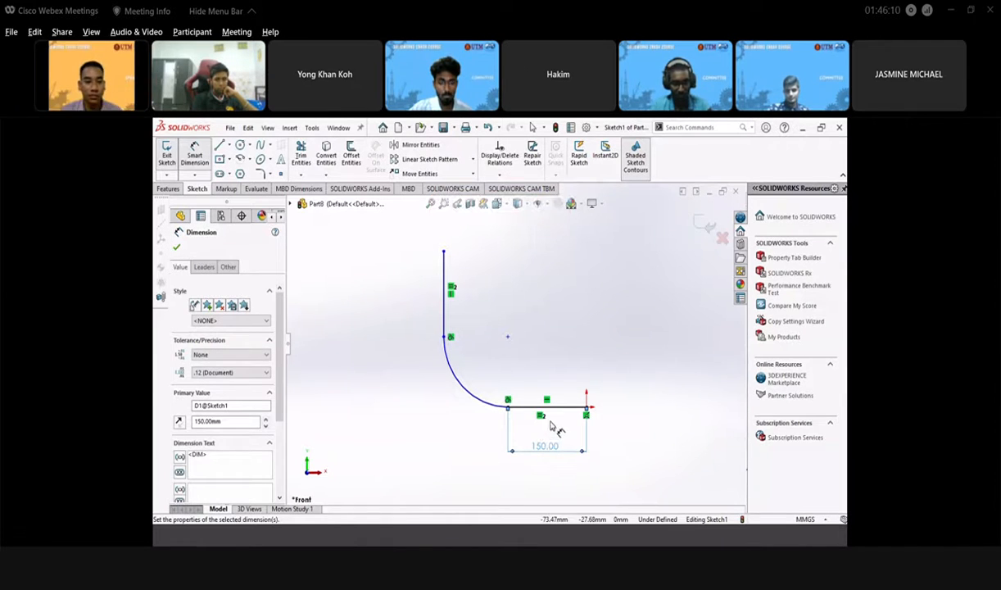
left_click(461, 382)
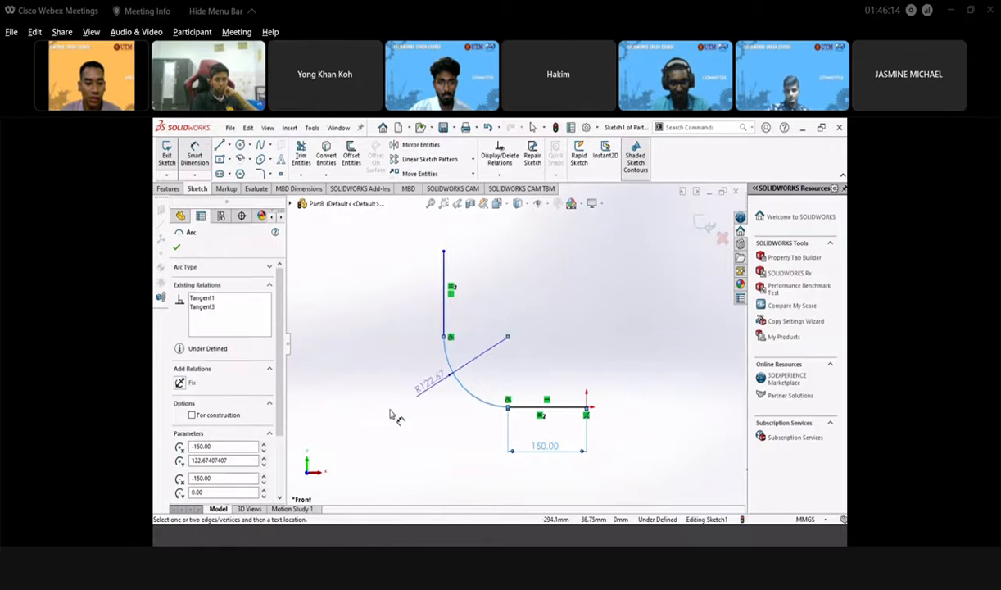
left_click(390, 414)
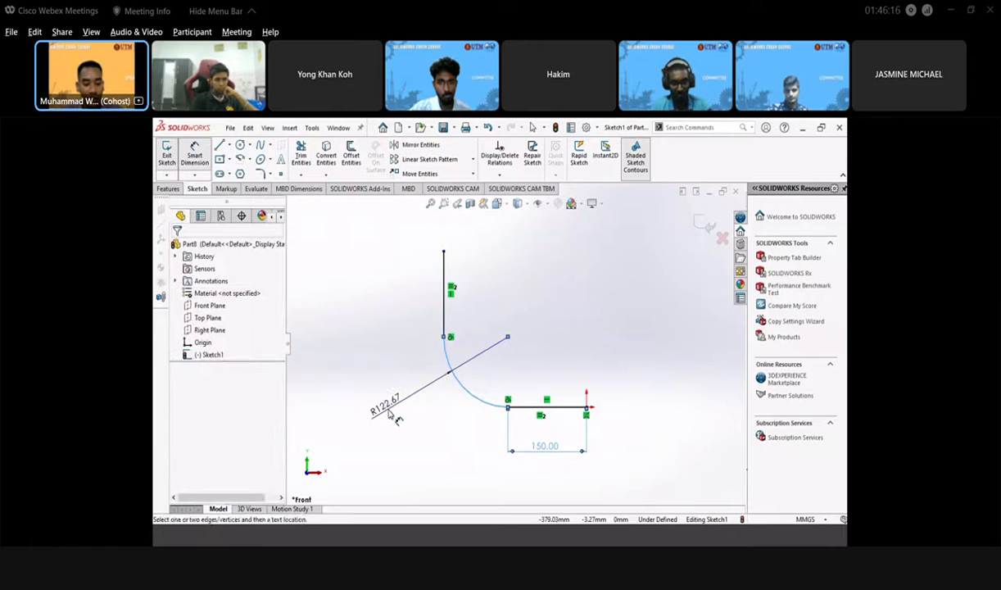
type("260")
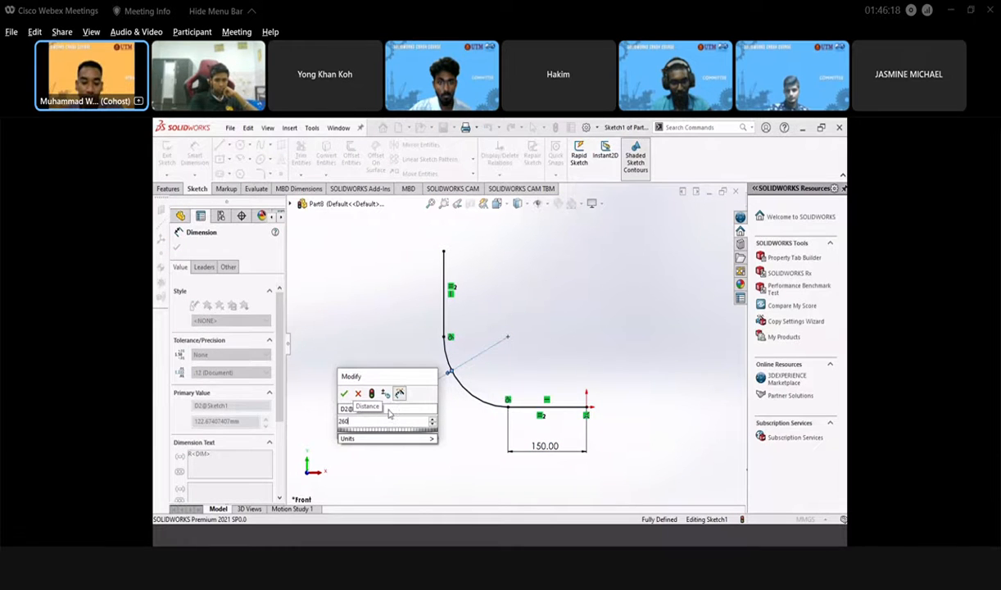
key("Return")
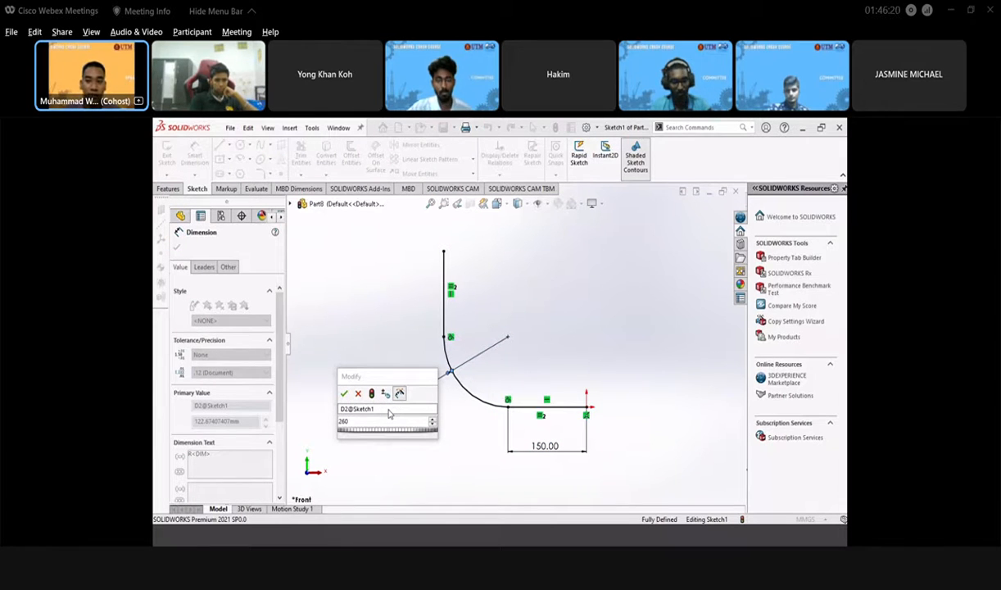
left_click(343, 394)
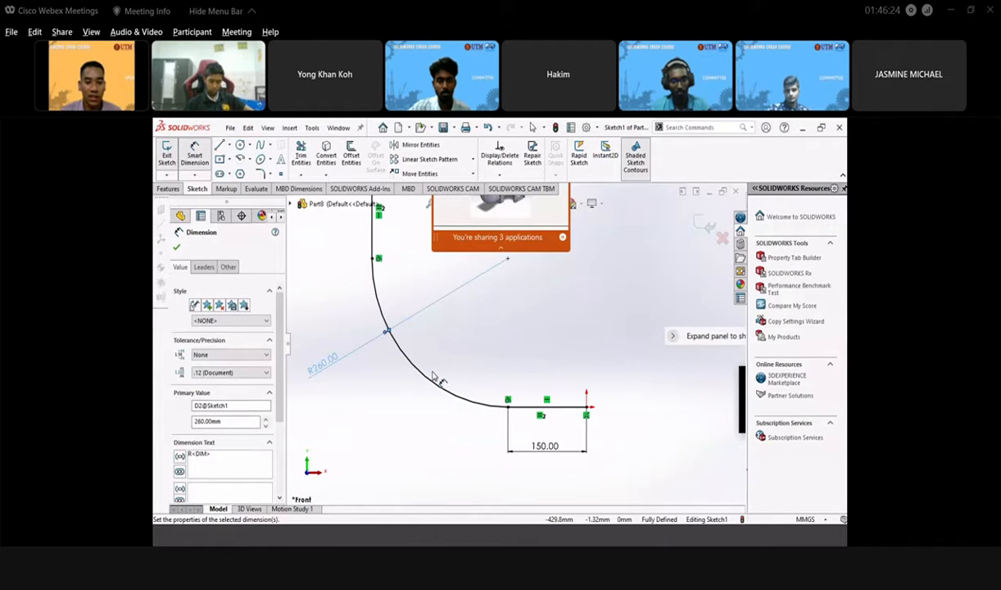
scroll(503, 341, "up", 5)
scroll(514, 331, "down", 2)
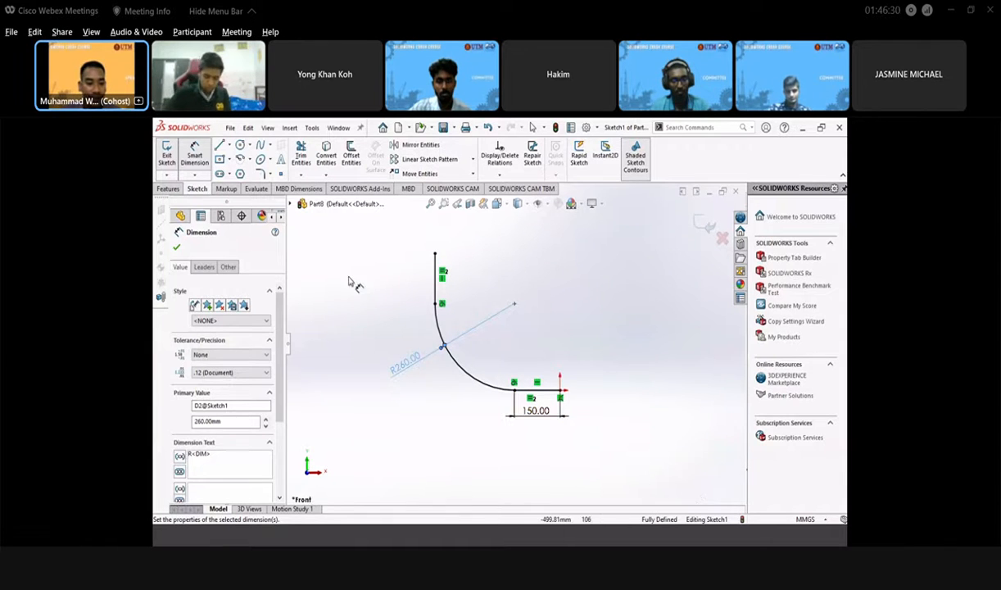
- Check the reference drawing and exit the fully defined path sketch
left_click(292, 537)
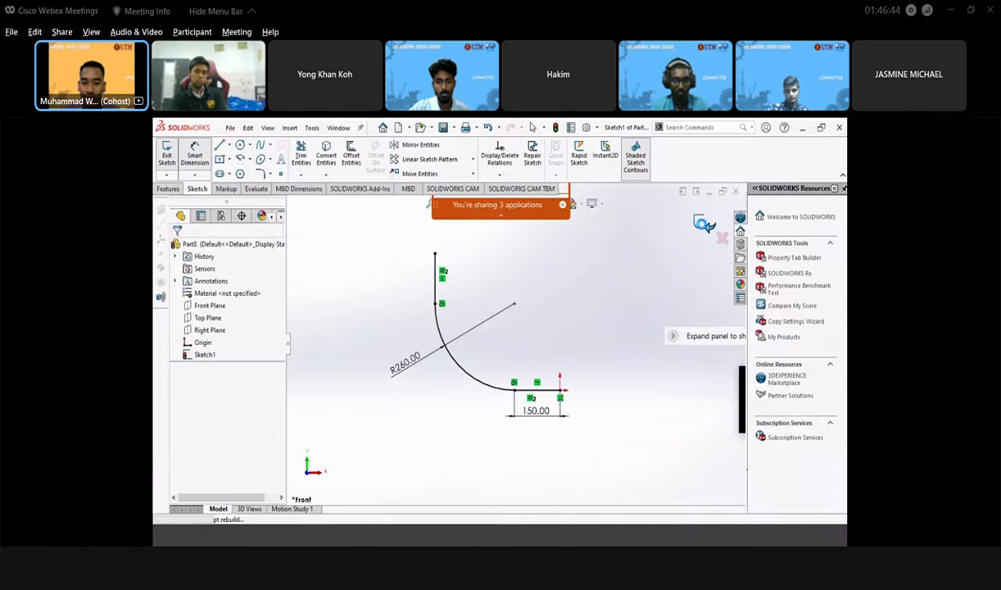
left_click(703, 224)
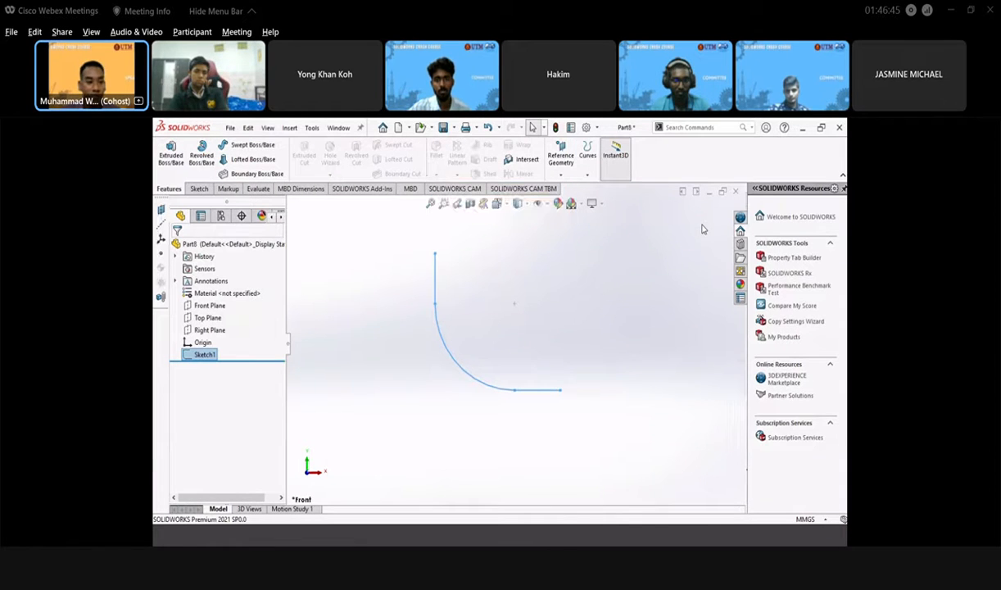
left_click(211, 330)
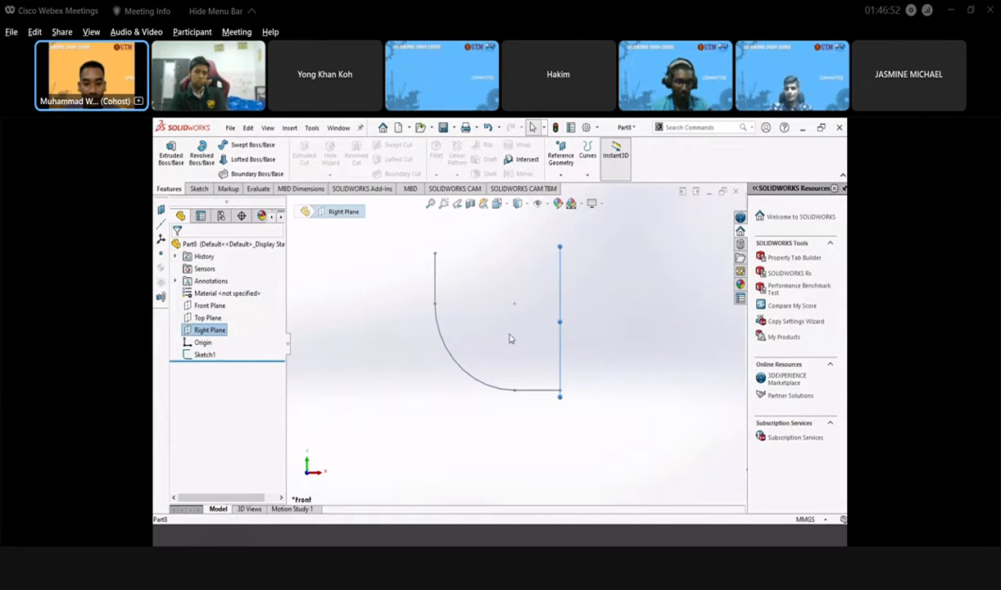
- Sketch a Ø290 circle centred at the origin on the Right Plane as the profile
mouse_move(476, 369)
middle_mouse_down()
mouse_move(476, 384)
mouse_move(559, 428)
mouse_move(428, 393)
mouse_move(408, 357)
mouse_move(412, 338)
mouse_move(448, 304)
middle_mouse_up()
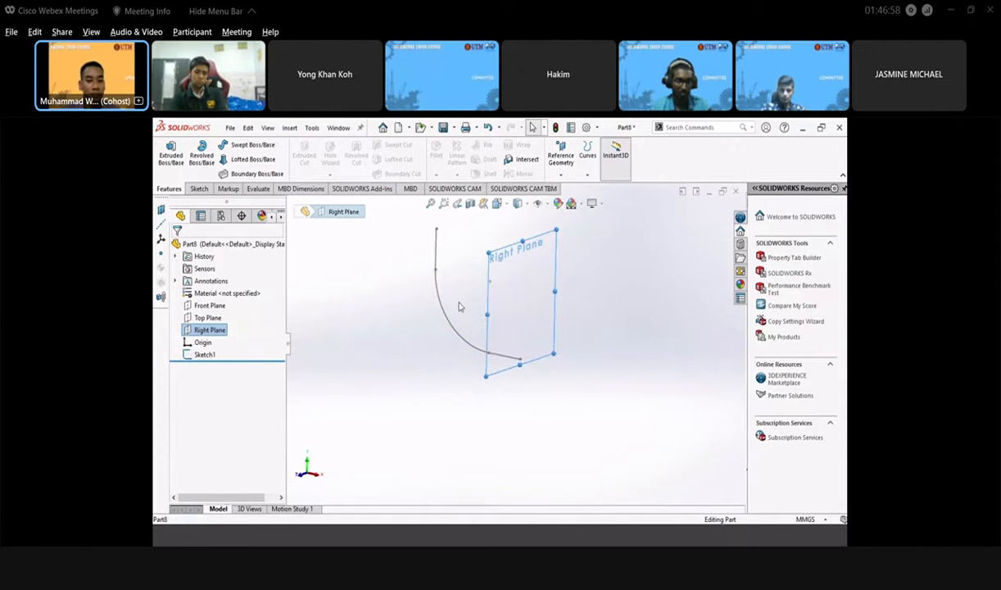
scroll(547, 301, "up", 1)
scroll(547, 302, "down", 1)
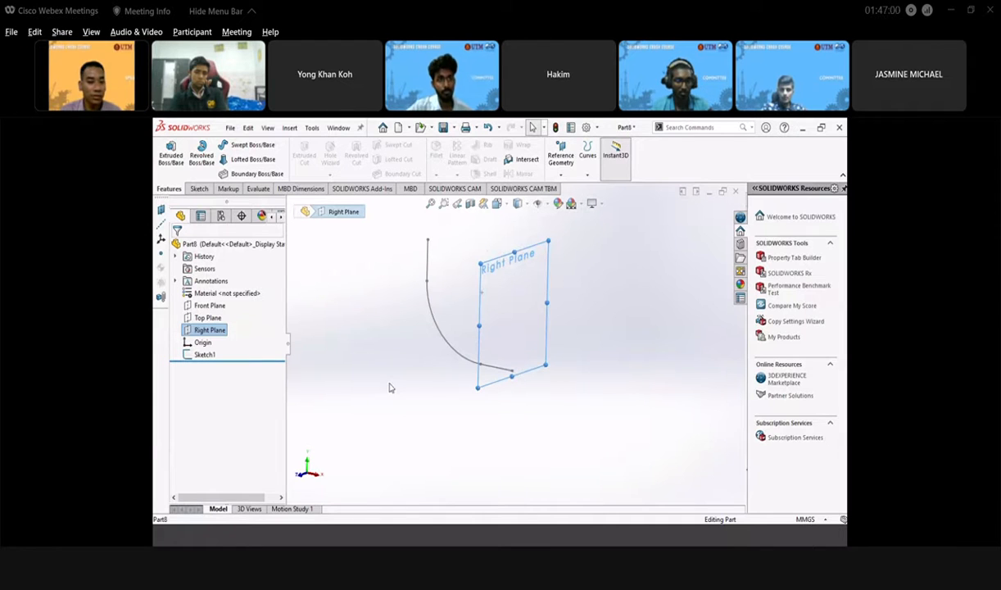
left_click(199, 189)
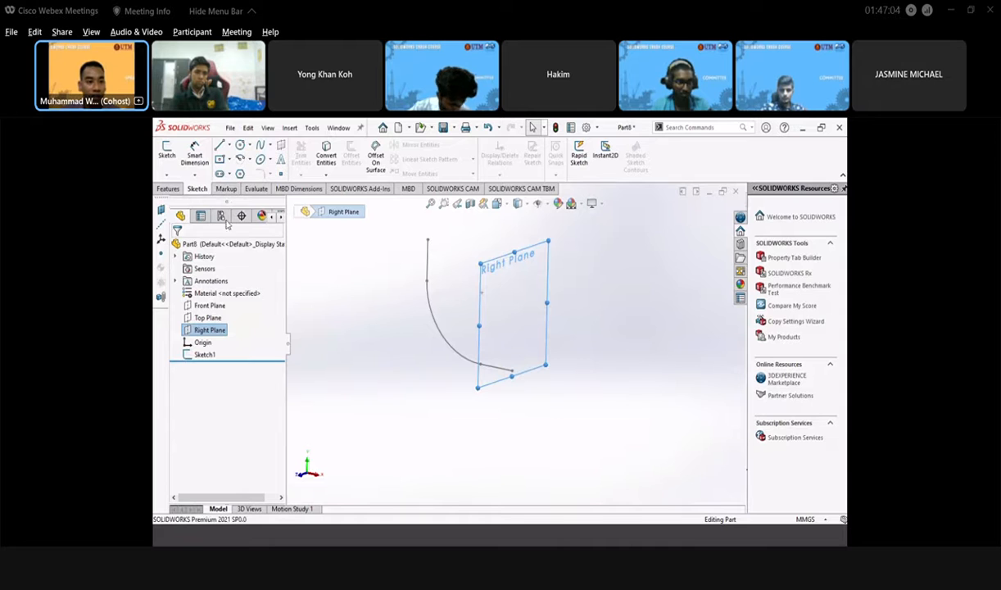
left_click(165, 150)
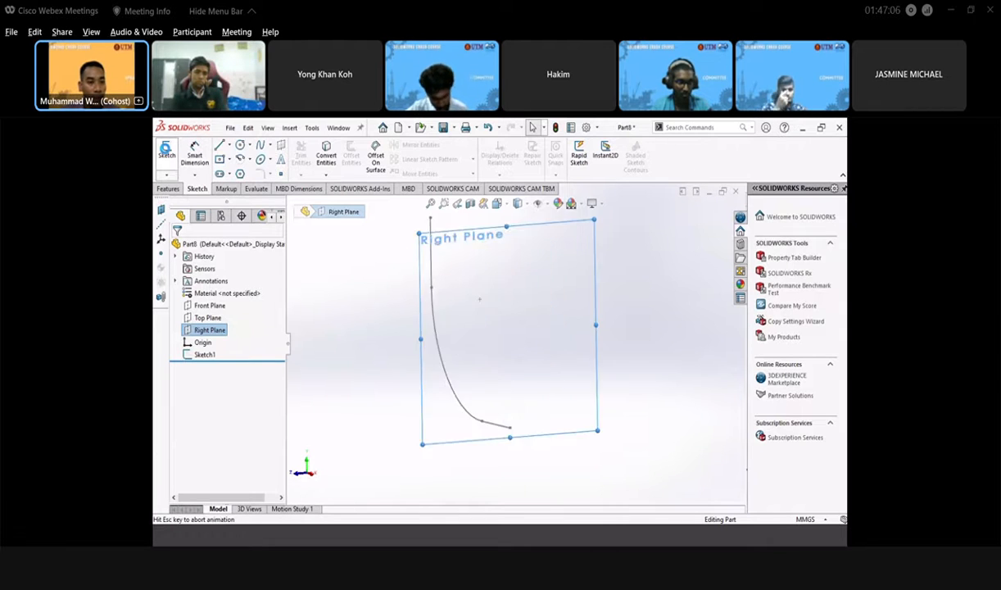
left_click(242, 150)
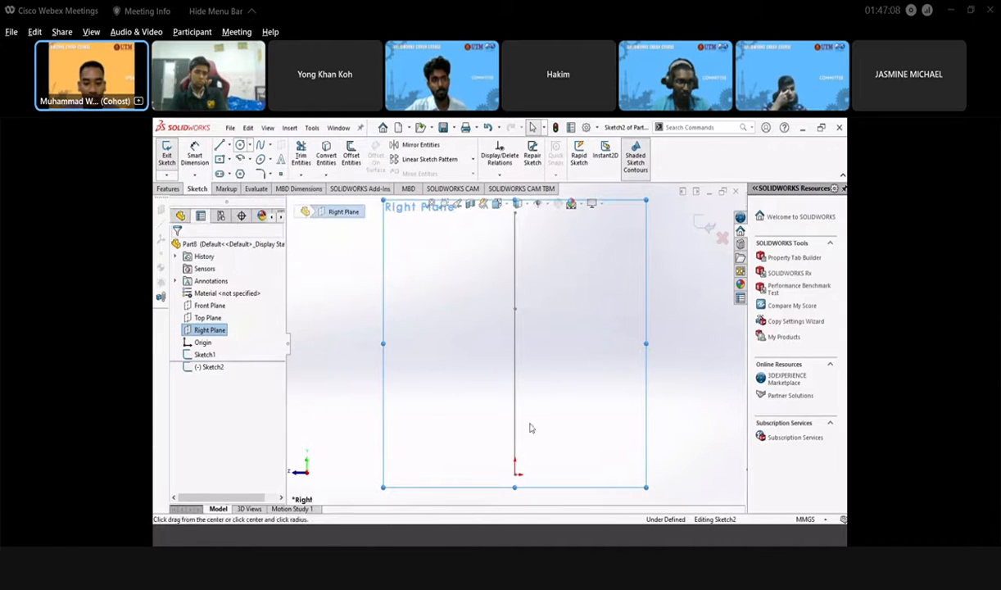
scroll(534, 458, "up", 2)
scroll(512, 412, "down", 1)
scroll(512, 412, "down", 1)
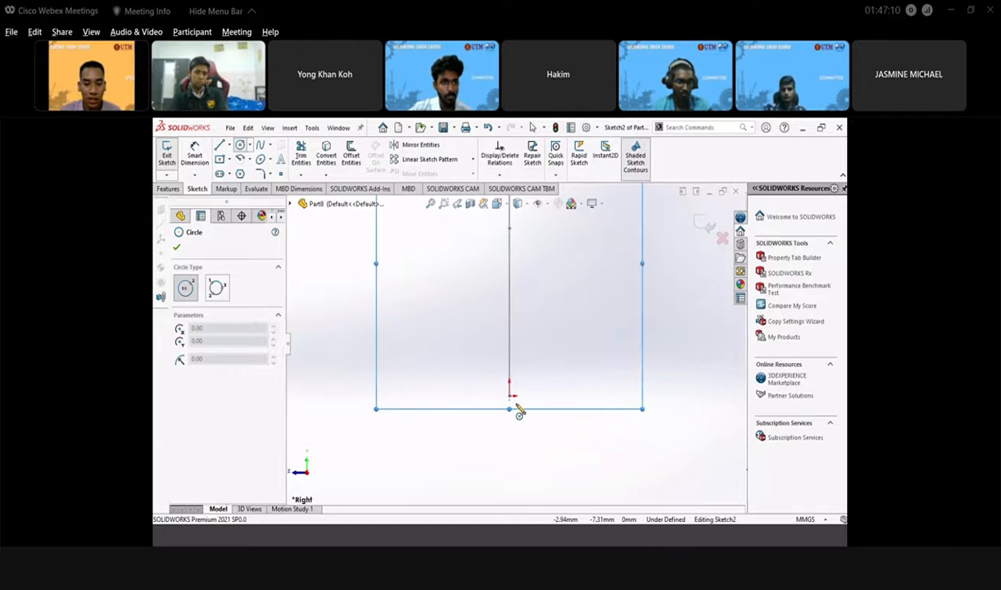
left_click(509, 396)
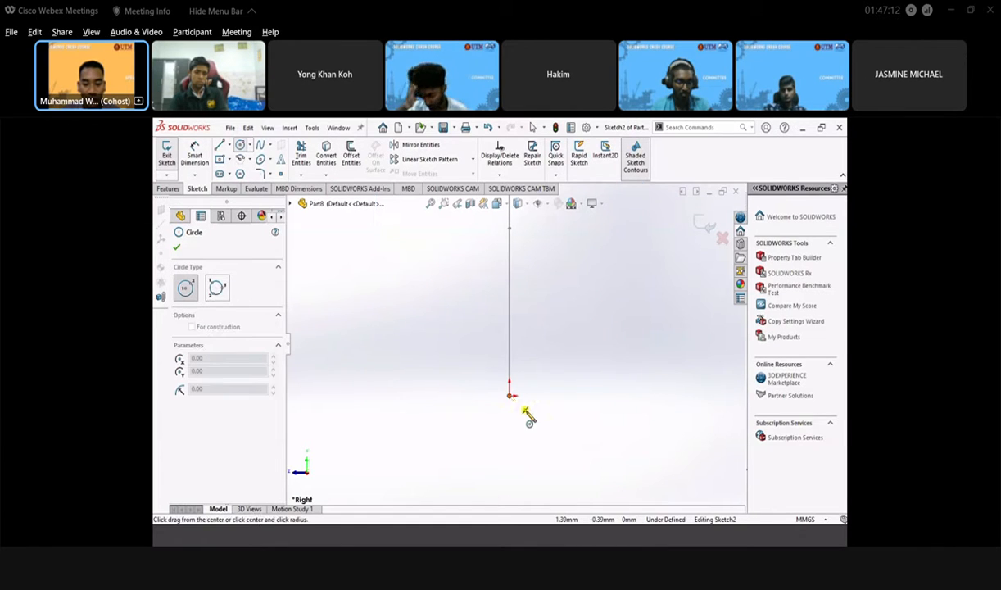
left_click(541, 439)
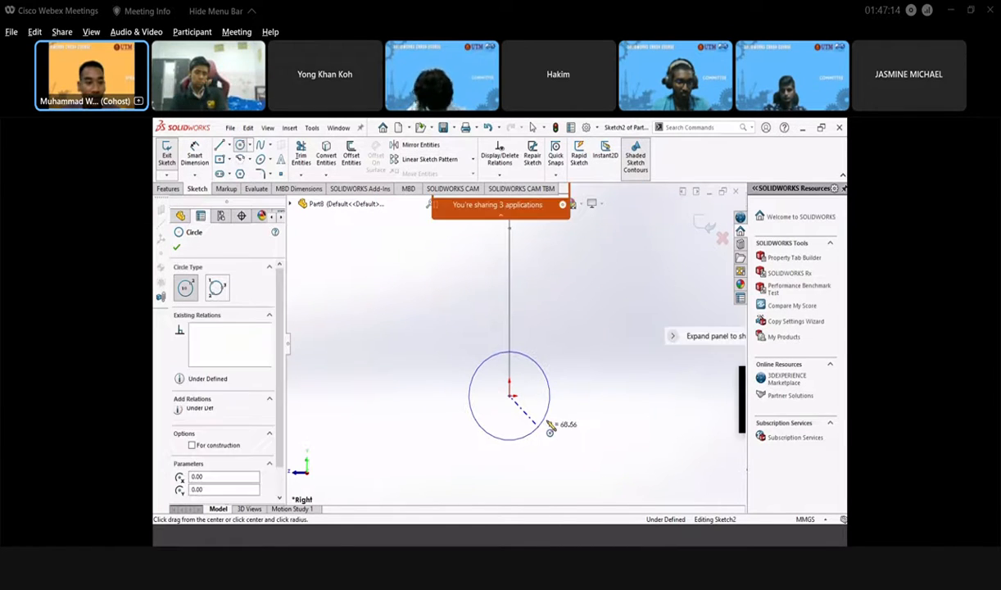
left_click(177, 248)
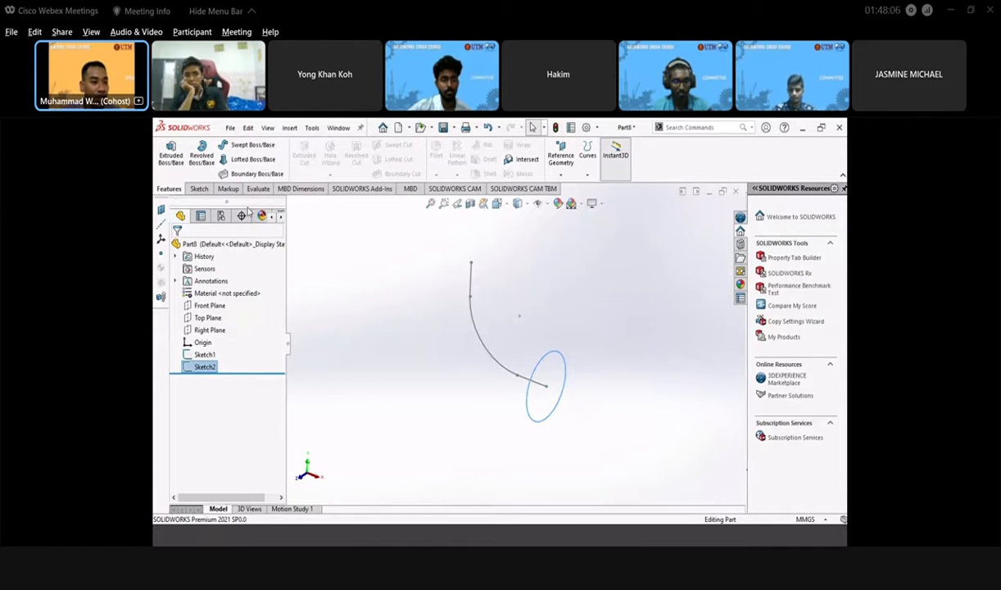
- Set up a Swept Boss/Base with Sketch2 as profile and Sketch1 as path
left_click(244, 148)
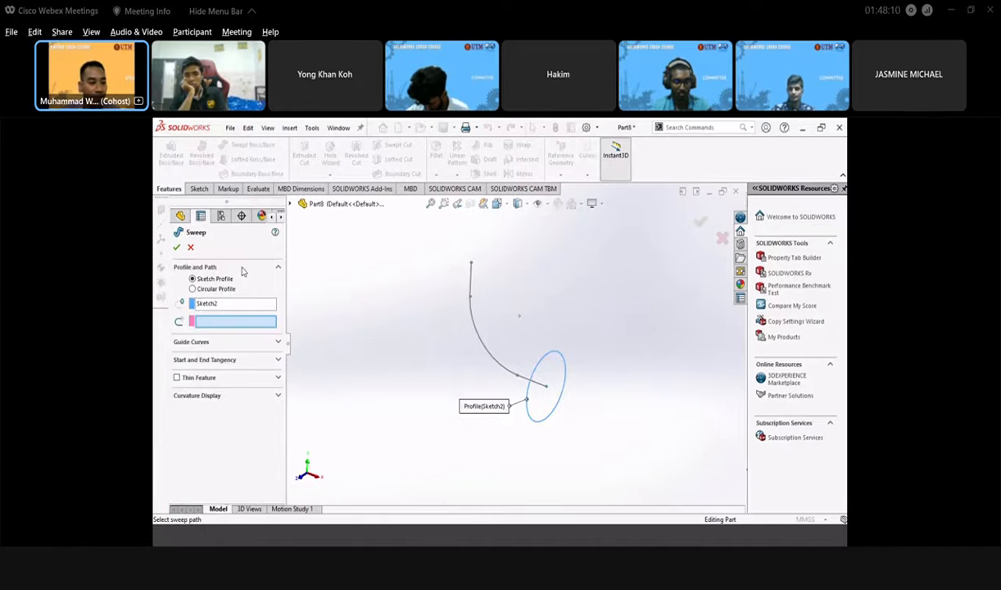
left_click(217, 304)
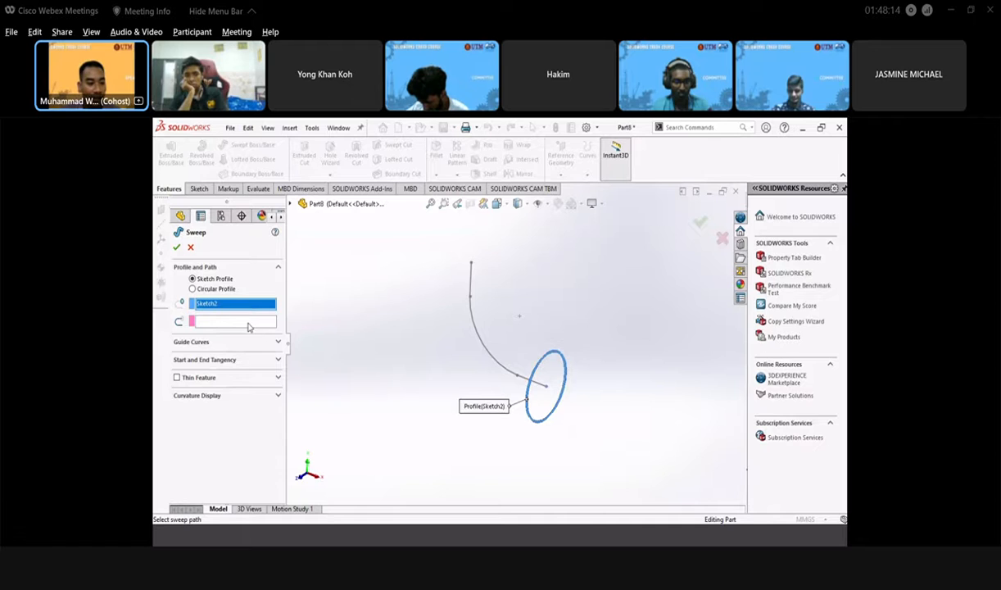
left_click(249, 323)
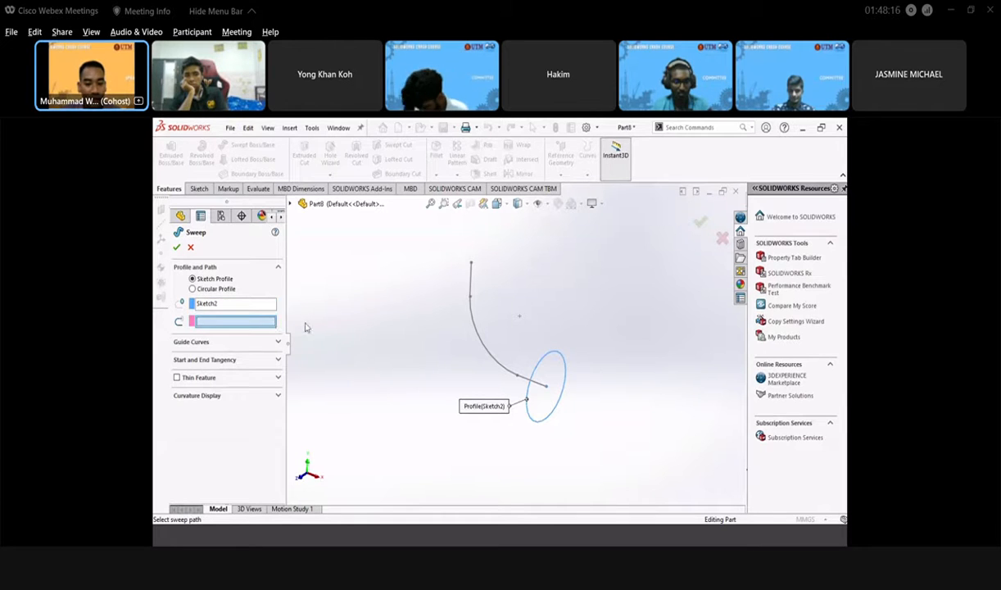
left_click(481, 344)
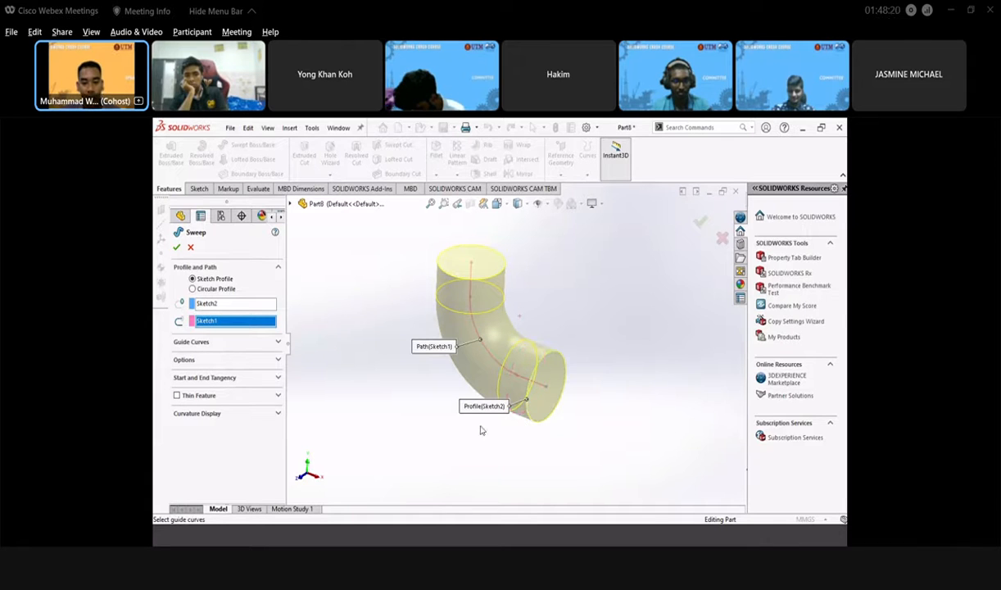
middle_click_drag(444, 437, 463, 425)
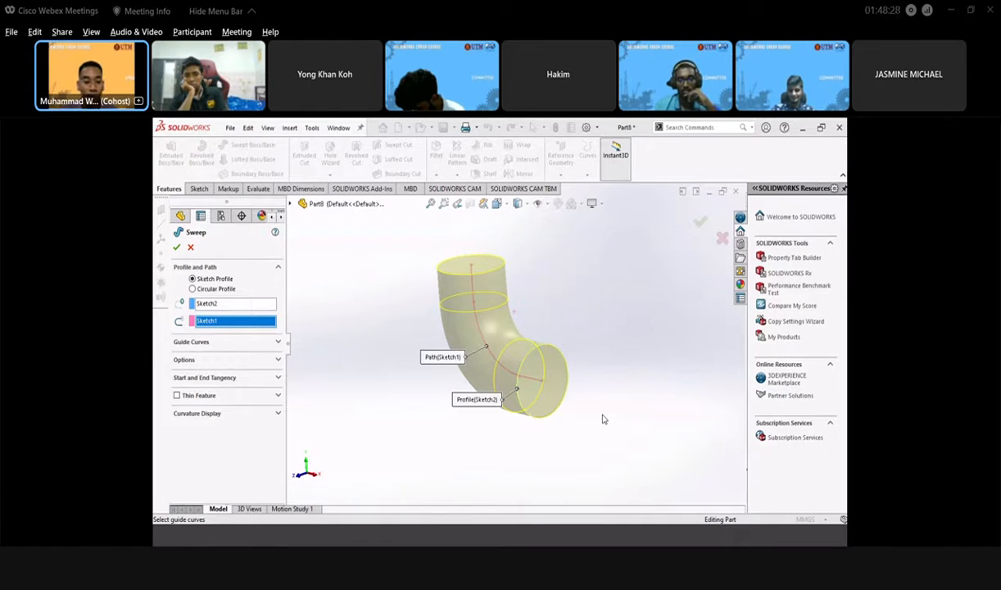
- Enable Thin Feature on the sweep and bring up the Pipe.png reference drawing
left_click(176, 395)
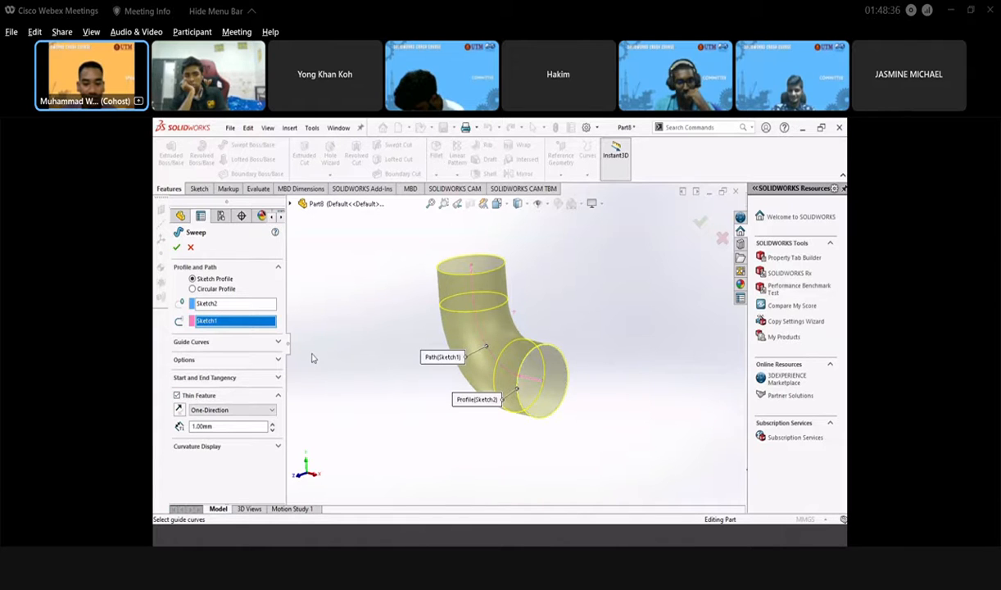
middle_click_drag(479, 394, 290, 415)
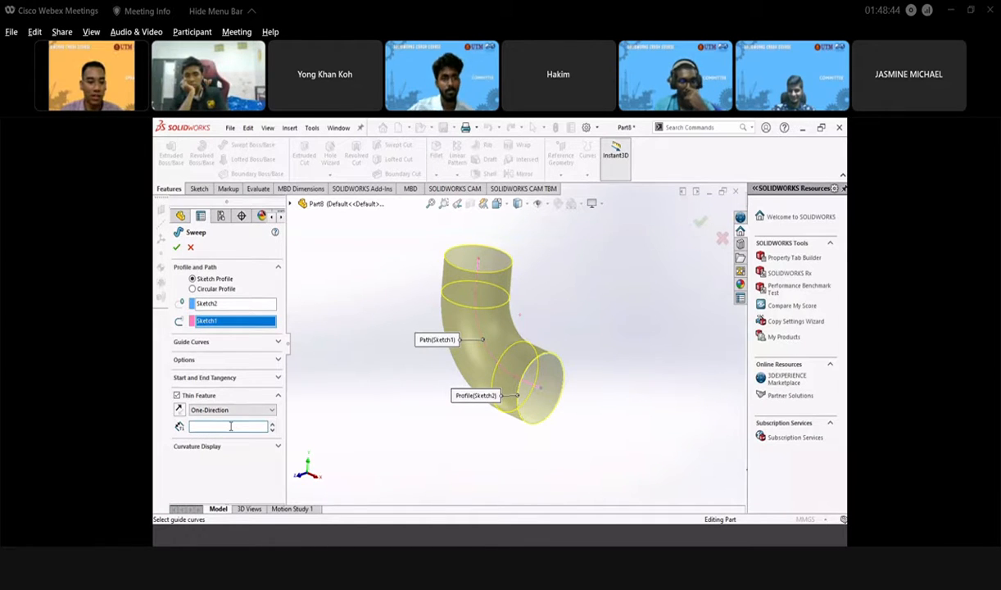
left_click(287, 542)
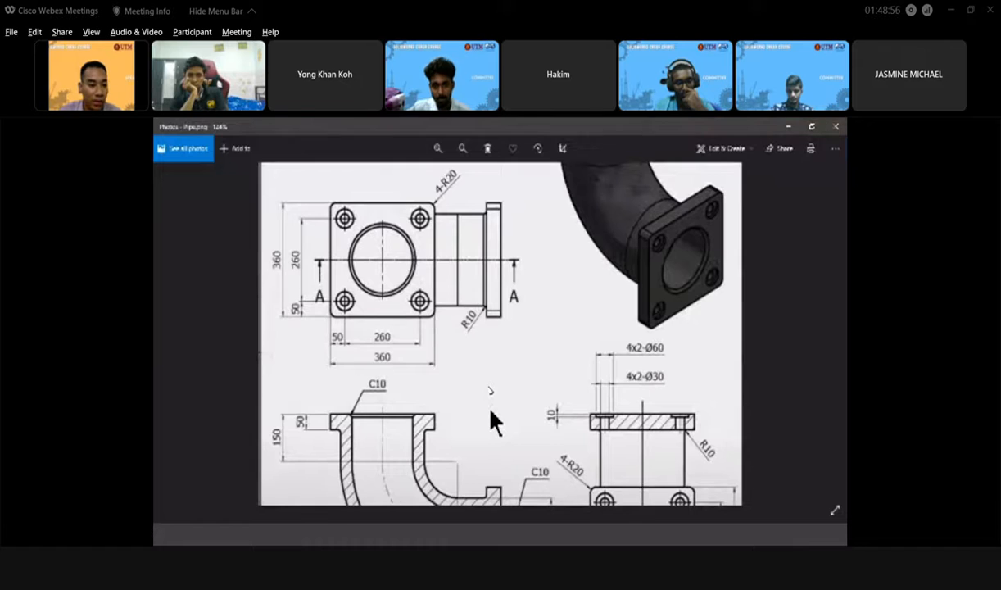
- Pan the Pipe.png drawing up to read the lower views' dimensions
left_click_drag(491, 411, 491, 264)
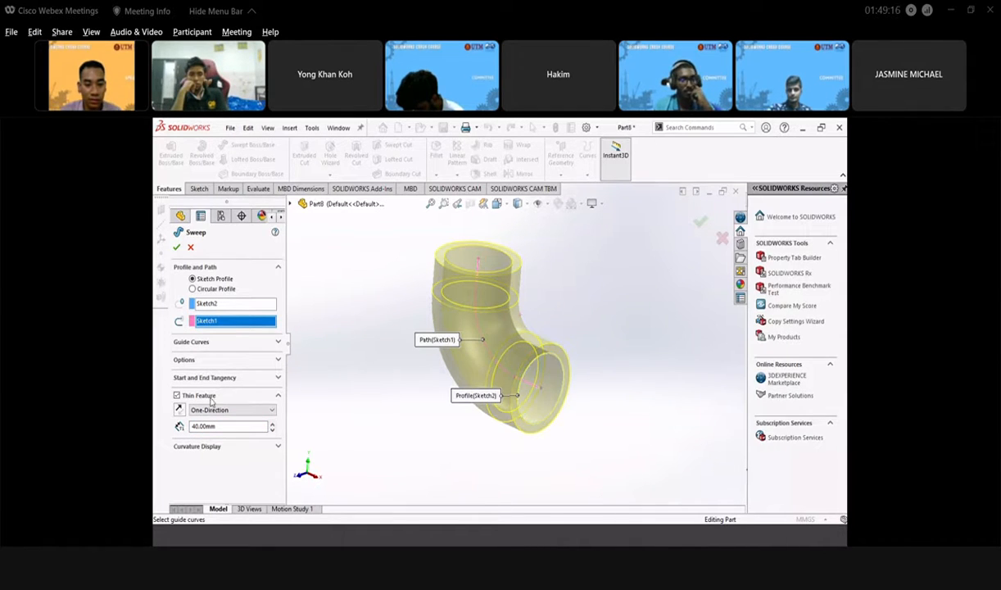
- Toggle Reverse Direction on the 40 mm thin wall and confirm the Sweep-Thin1 feature
left_click(178, 410)
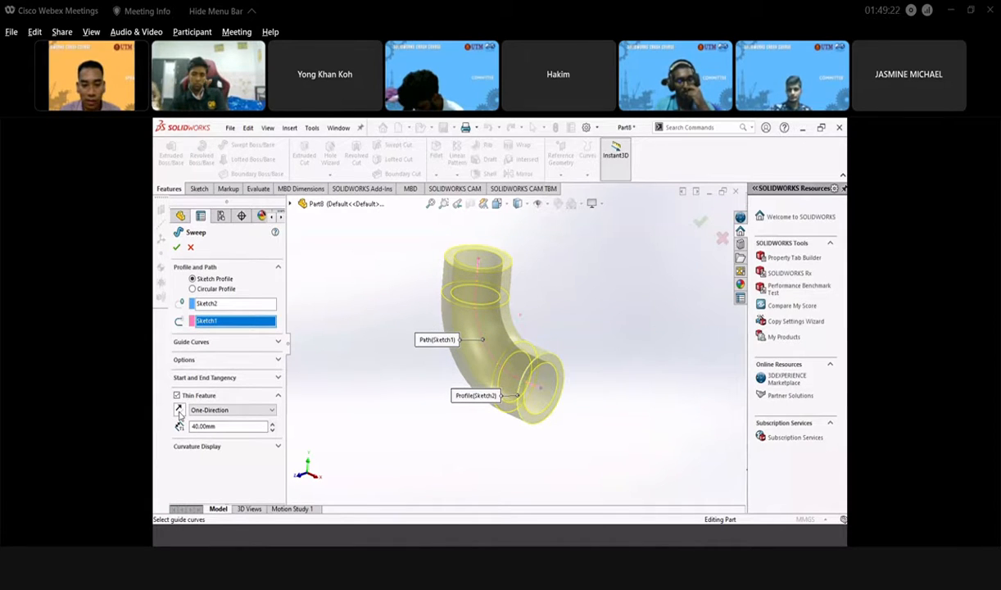
left_click(179, 413)
left_click(179, 413)
middle_click_drag(435, 396, 527, 409)
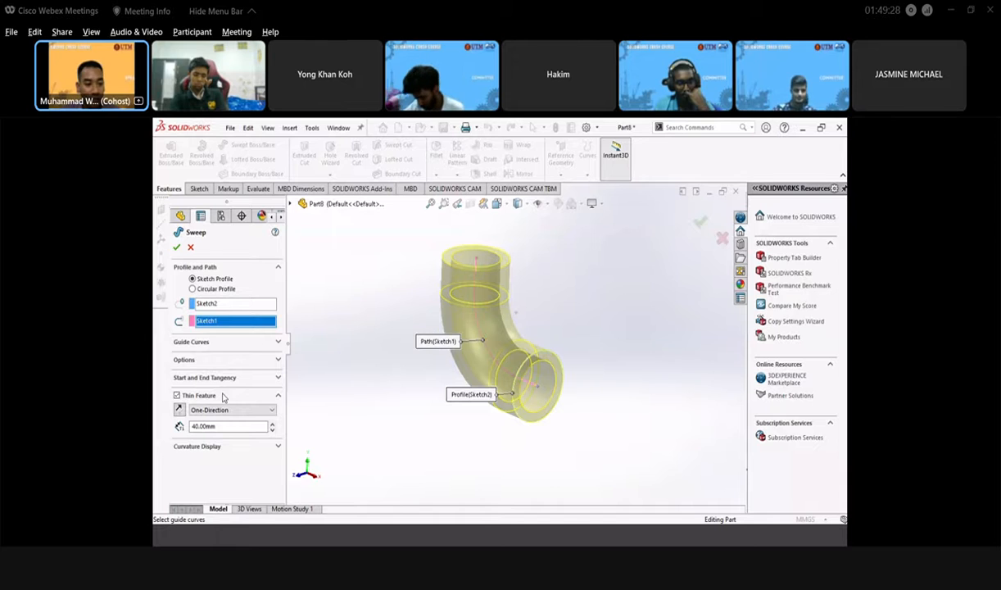
left_click(176, 249)
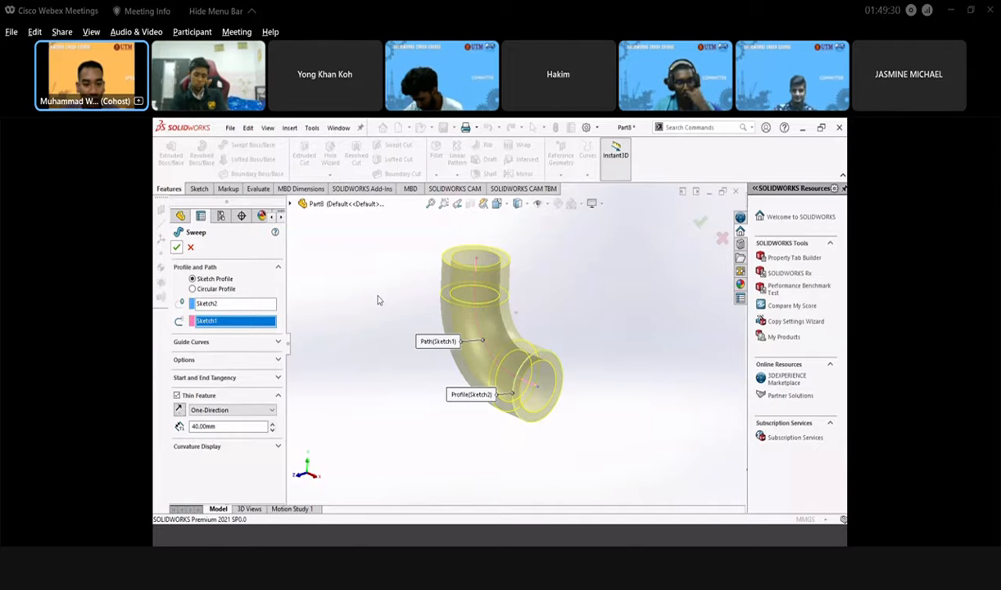
- Orbit the elbow until both open ends show, then select the lower end's ring face
left_click(629, 407)
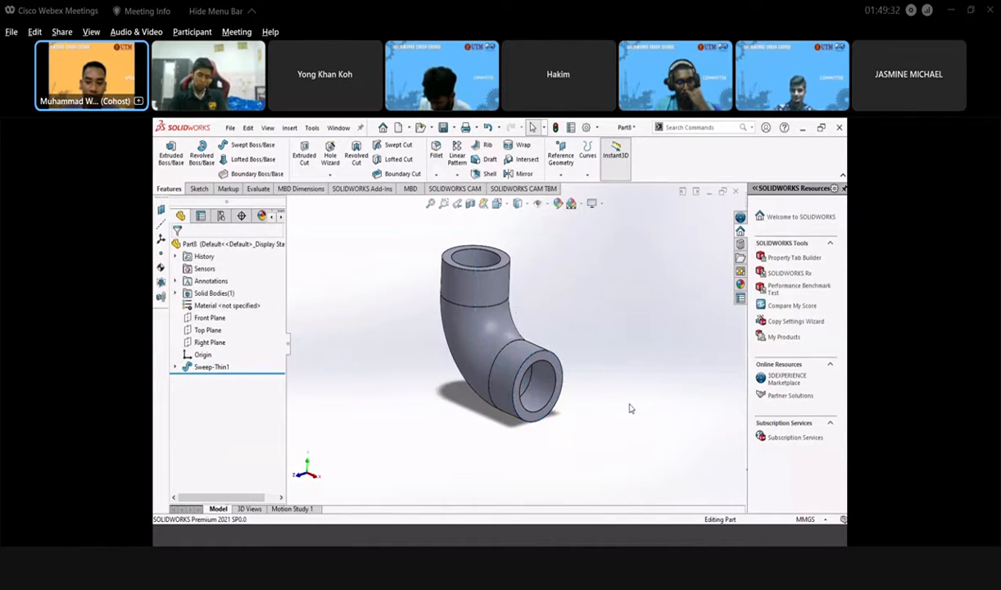
middle_click_drag(525, 444, 386, 319)
middle_click_drag(661, 418, 580, 443)
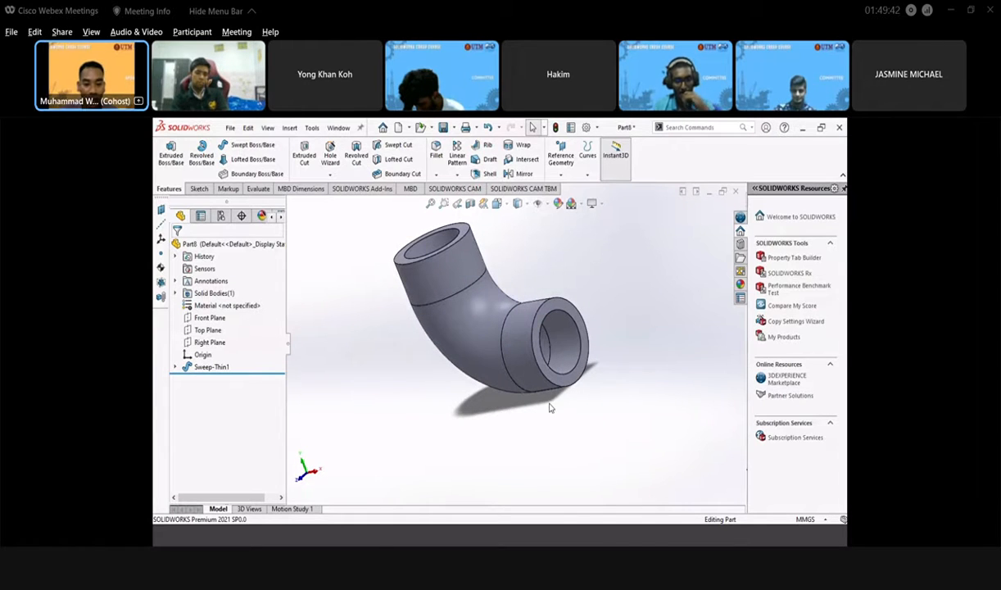
left_click(568, 309)
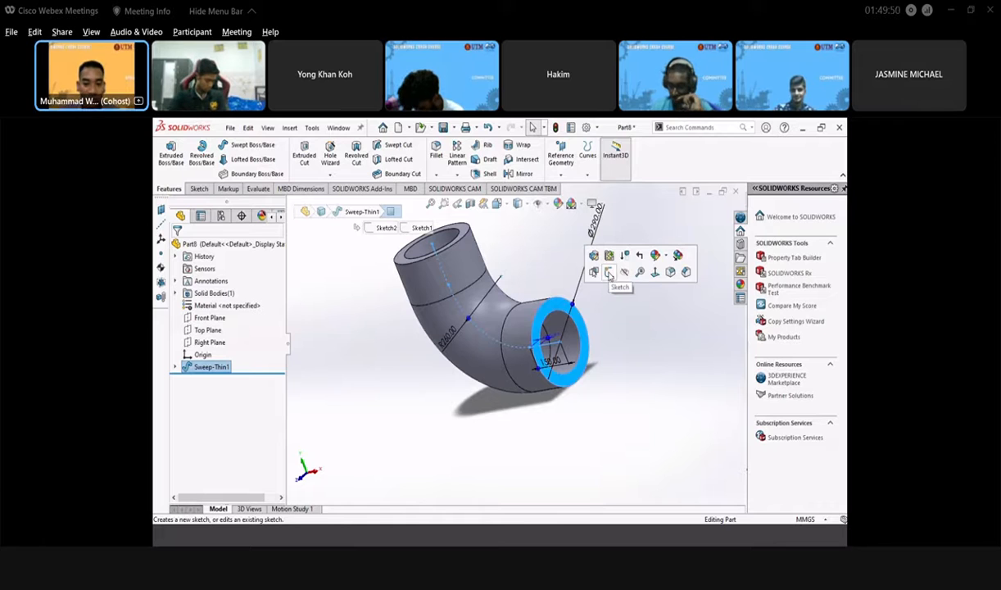
- Start a sketch on the lower end face and draw a centre rectangle from the pipe axis enclosing the ring
left_click(608, 274)
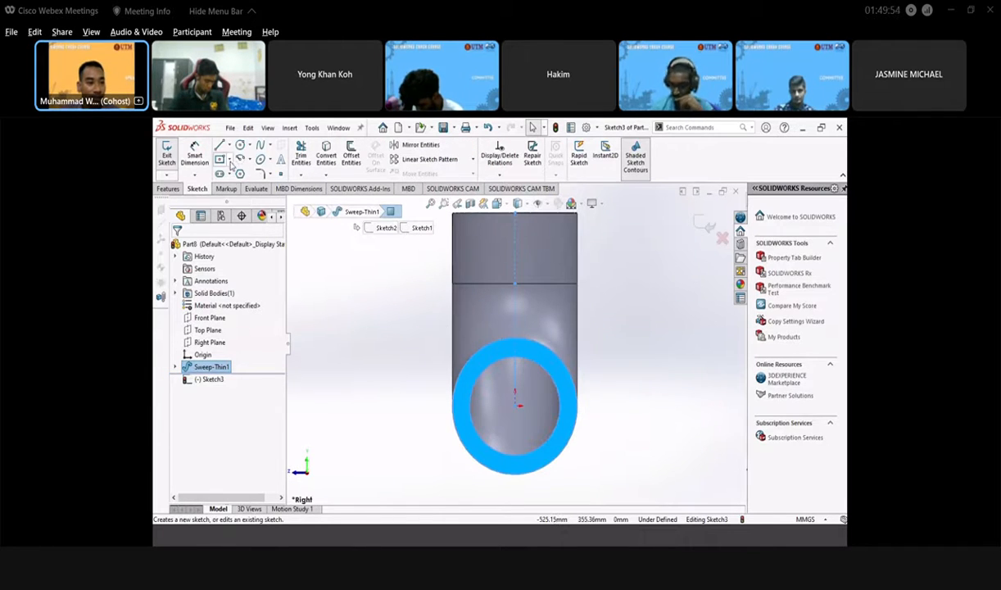
left_click(230, 161)
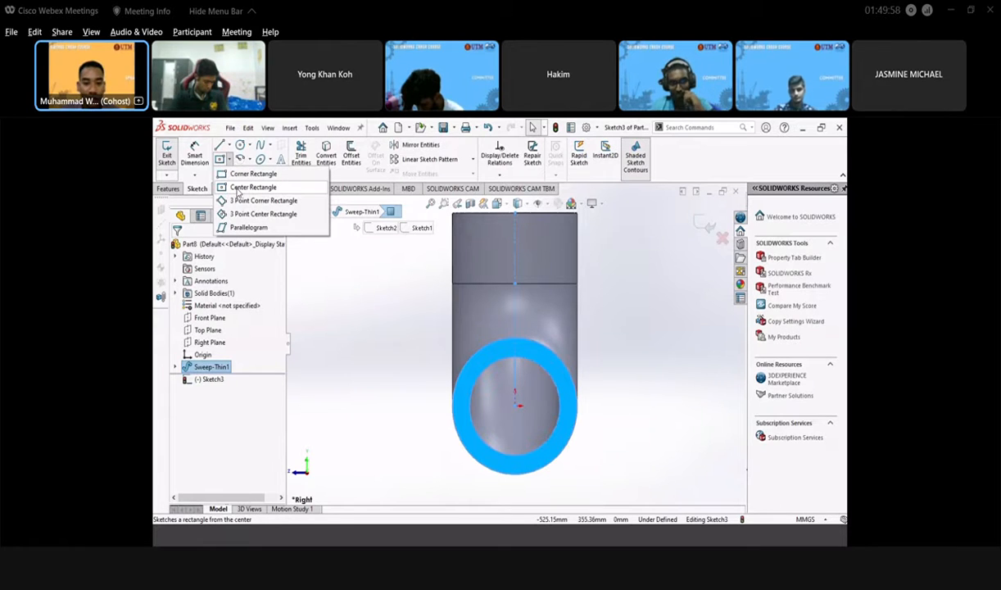
left_click(246, 188)
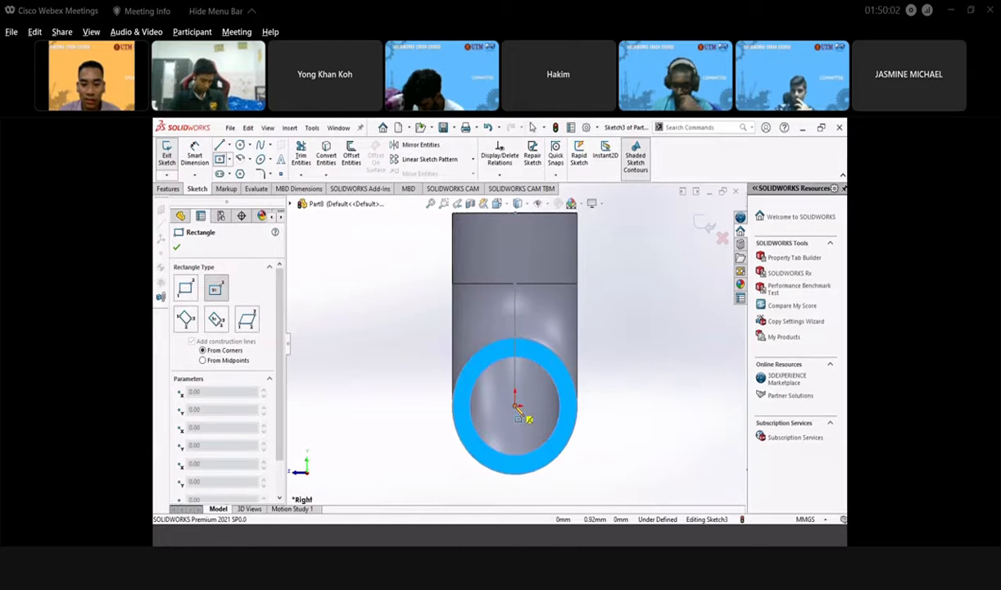
left_click(515, 404)
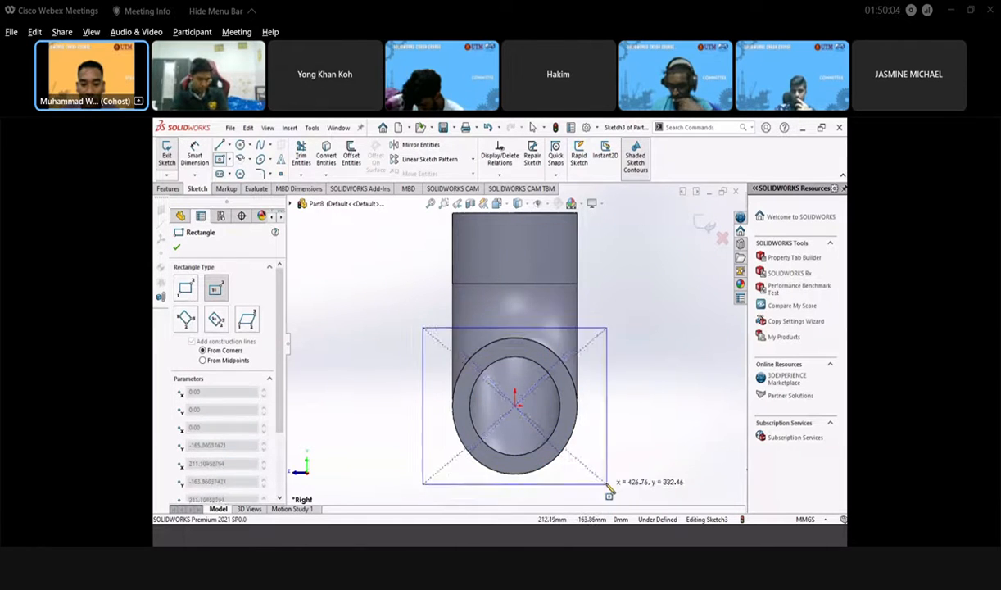
scroll(607, 484, "up", 4)
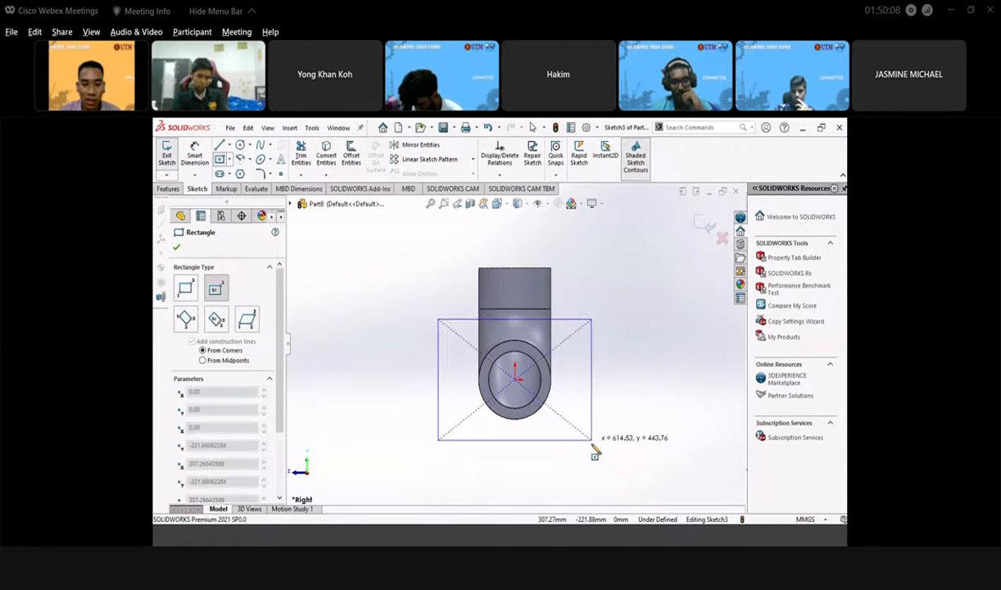
left_click(592, 453)
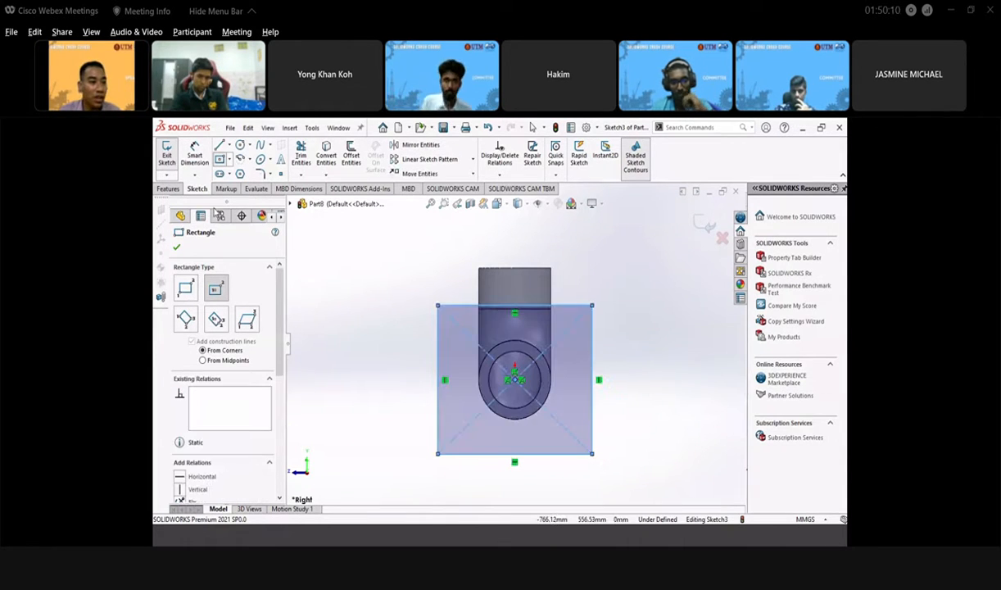
left_click(194, 154)
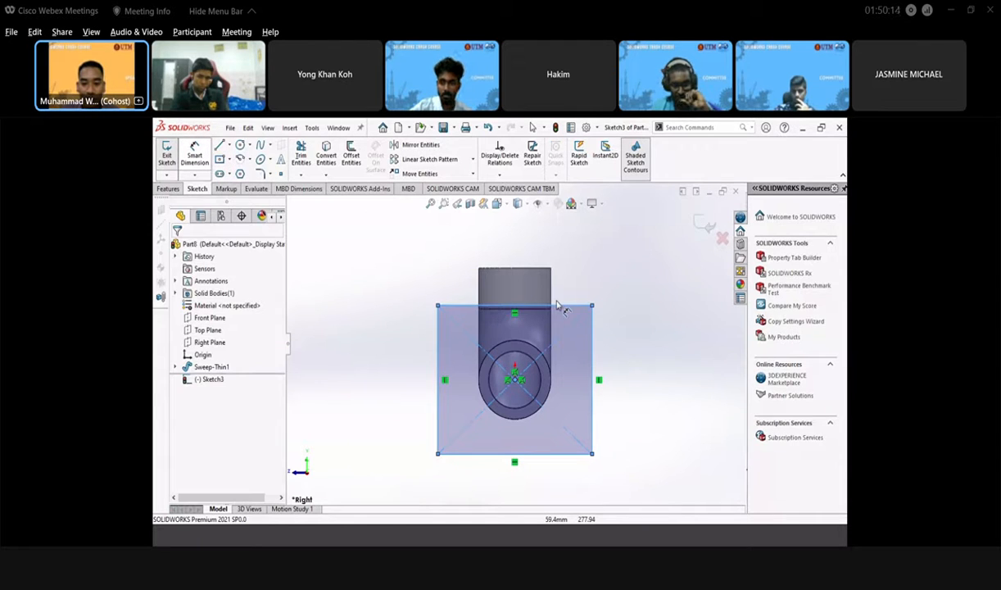
- Dimension the rectangle to 360 mm by 360 mm, checking the Pipe.png reference, and exit Sketch3
left_click(557, 305)
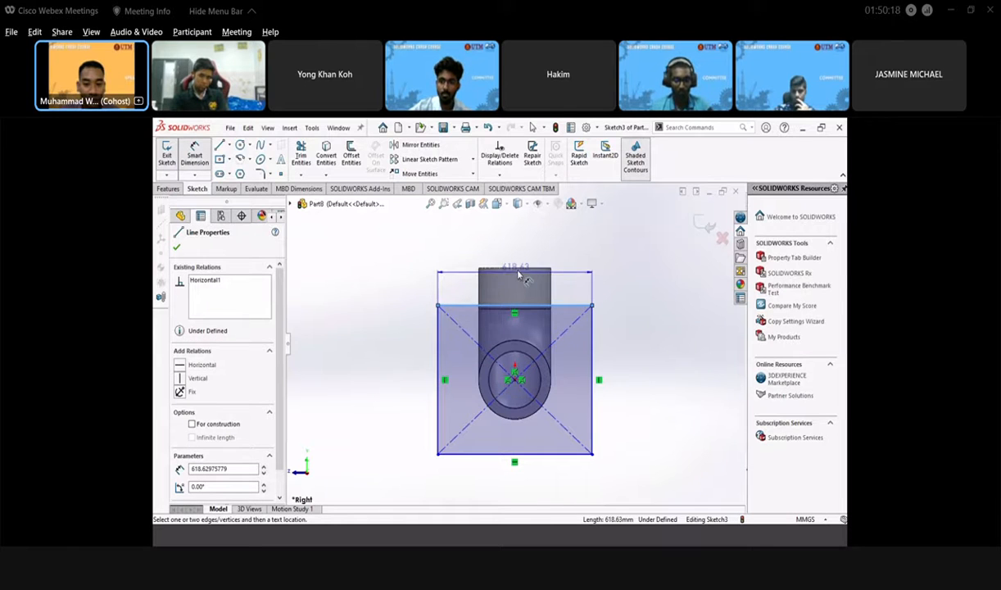
left_click(292, 538)
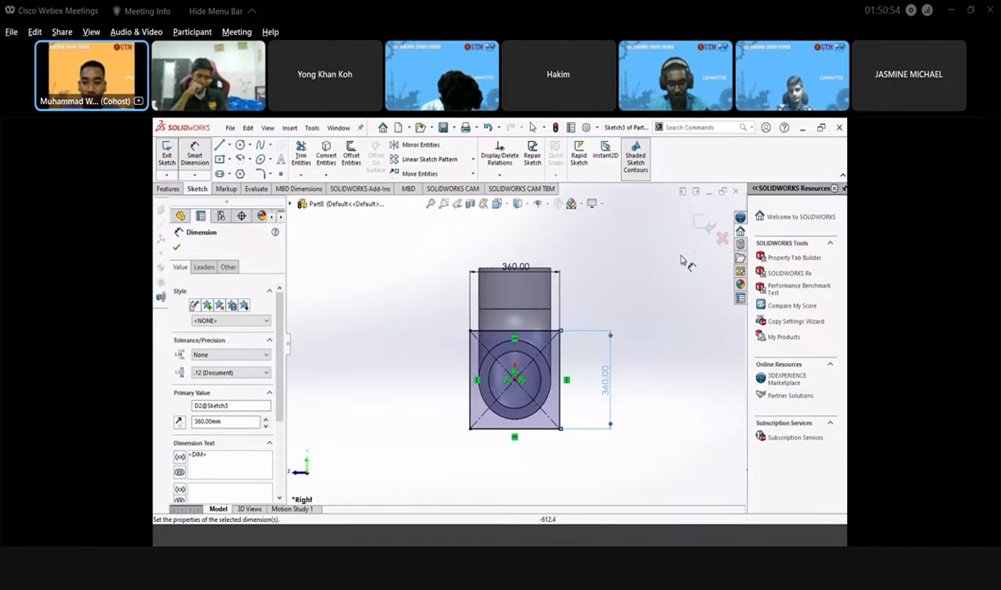
left_click(700, 227)
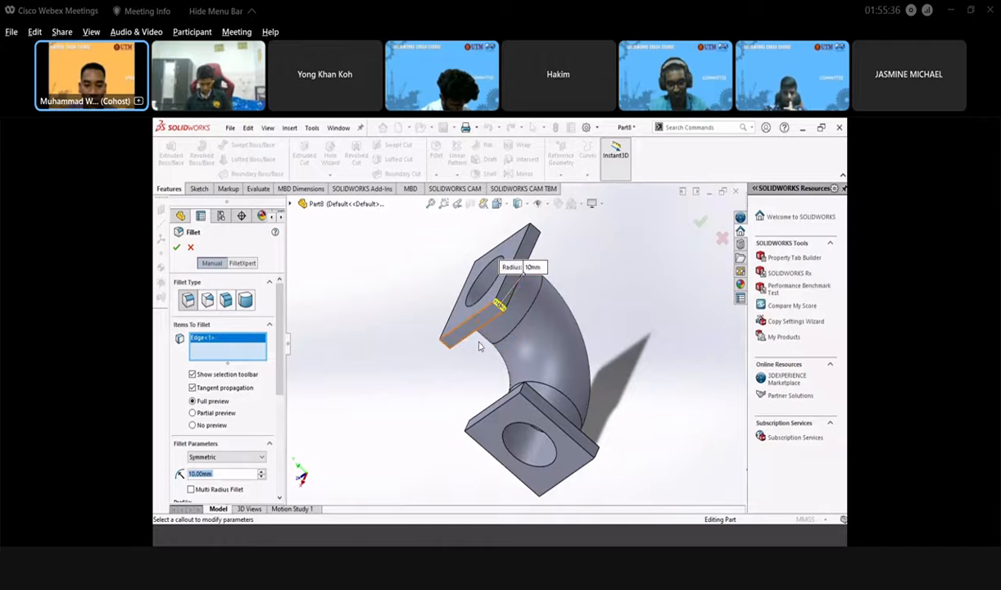
- Add the flange's remaining three corner edges to the fillet, keeping the 10 mm radius
middle_click_drag(479, 336, 494, 348)
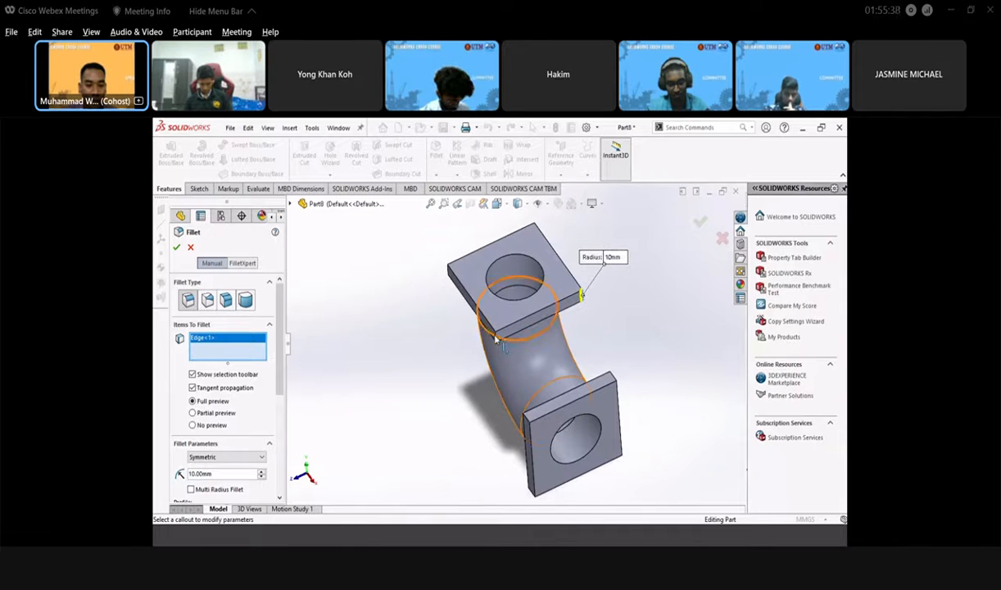
left_click(495, 337)
middle_click_drag(495, 338, 398, 340)
scroll(532, 348, "down", 2)
left_click(559, 336)
left_click(528, 369)
scroll(529, 375, "up", 3)
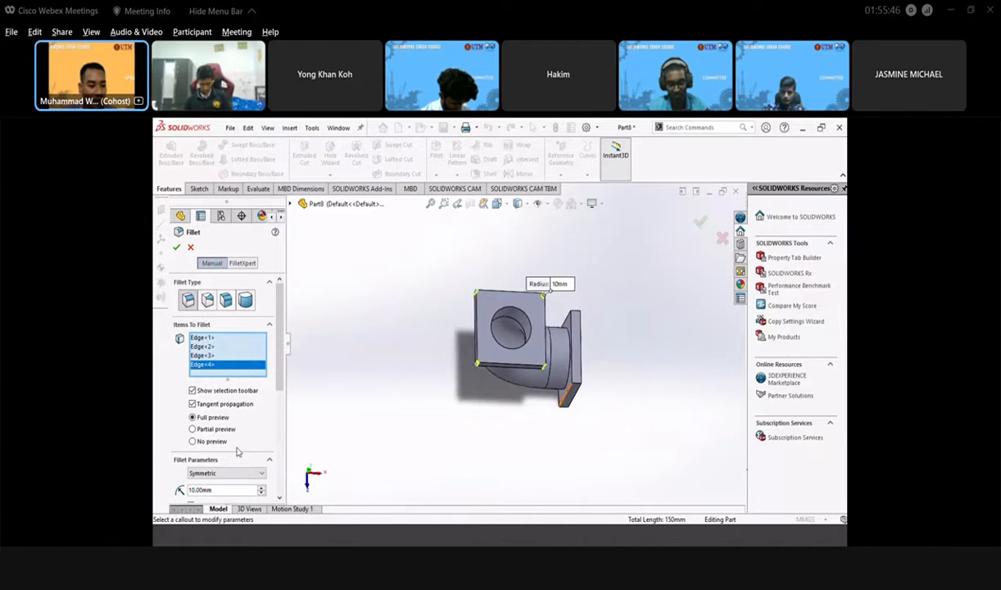
scroll(279, 352, "down", 4)
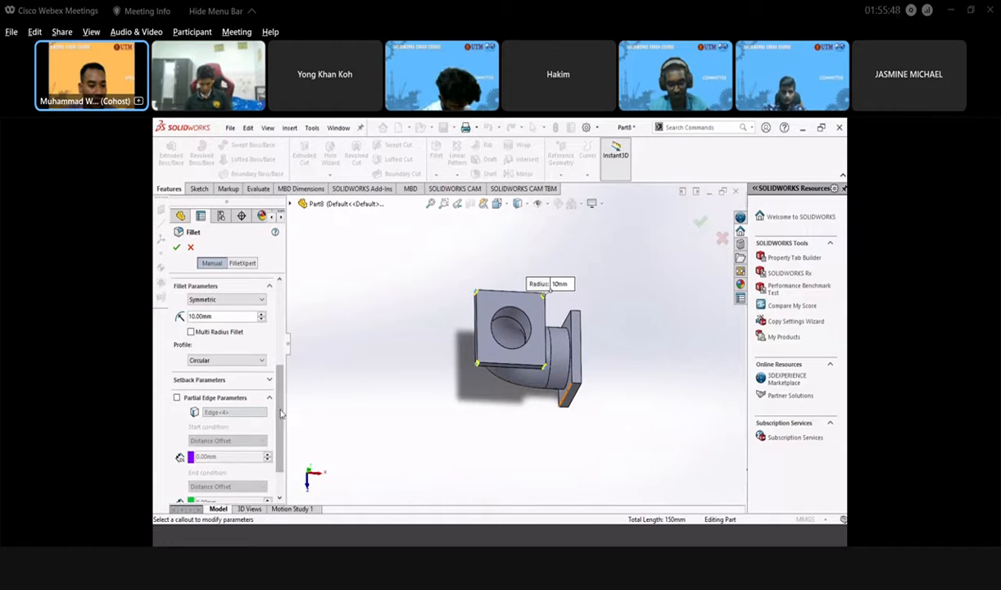
double_click(226, 353)
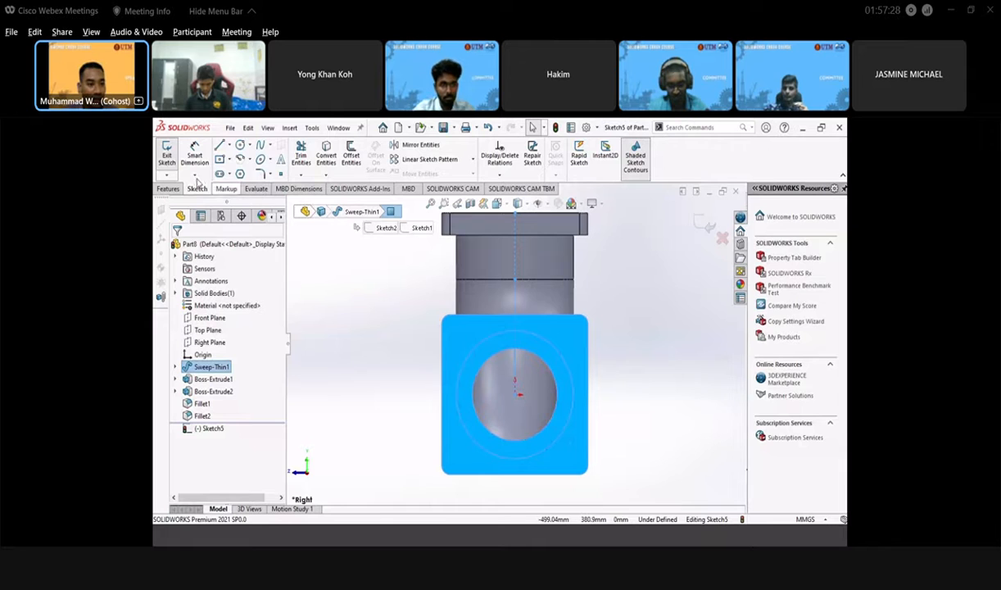
- Draw a centre rectangle on the flange face from the hole's centre toward the flange corner
left_click(231, 162)
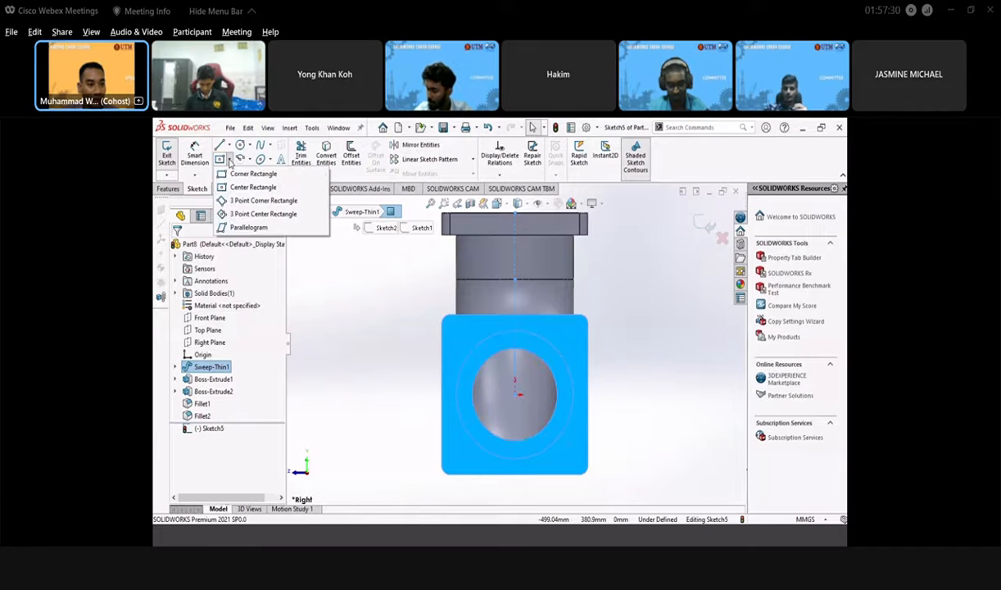
left_click(258, 168)
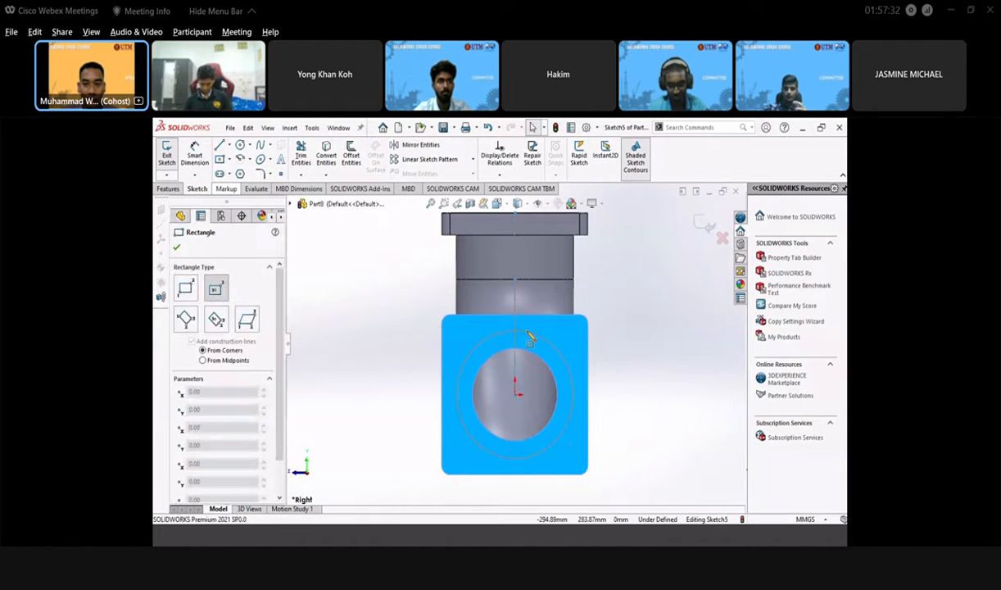
left_click(516, 395)
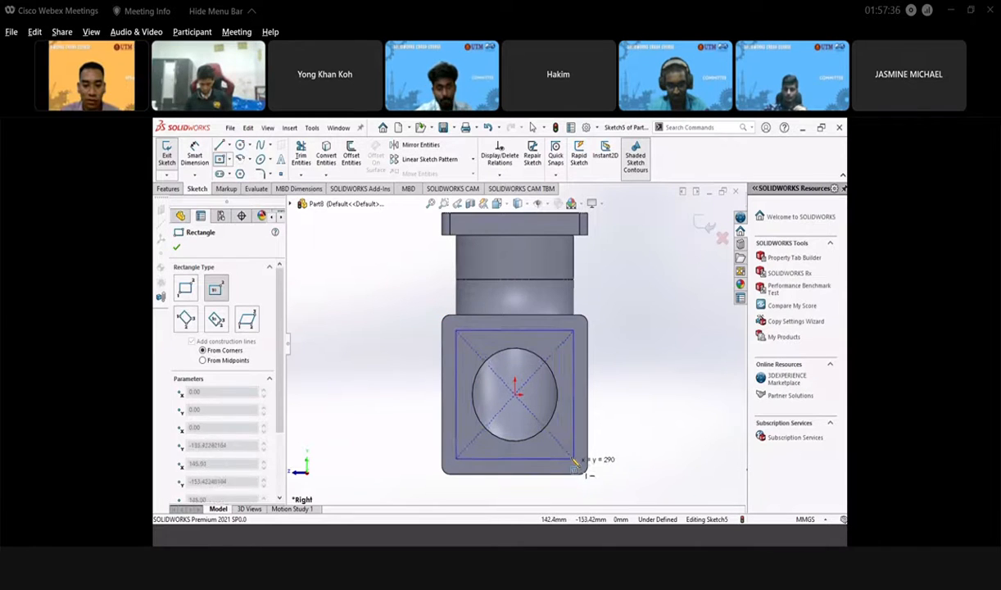
left_click(572, 456)
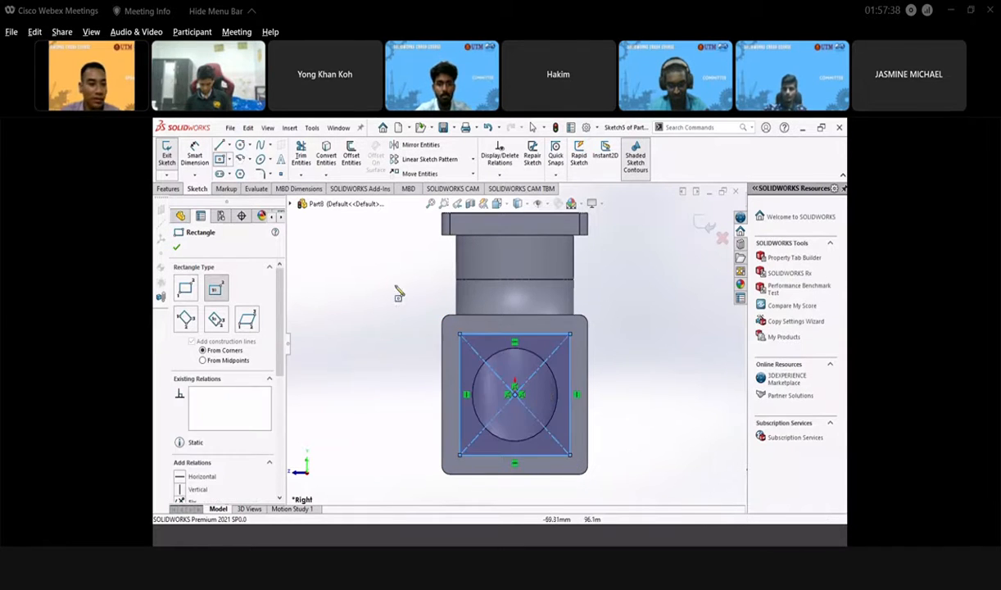
left_click(175, 250)
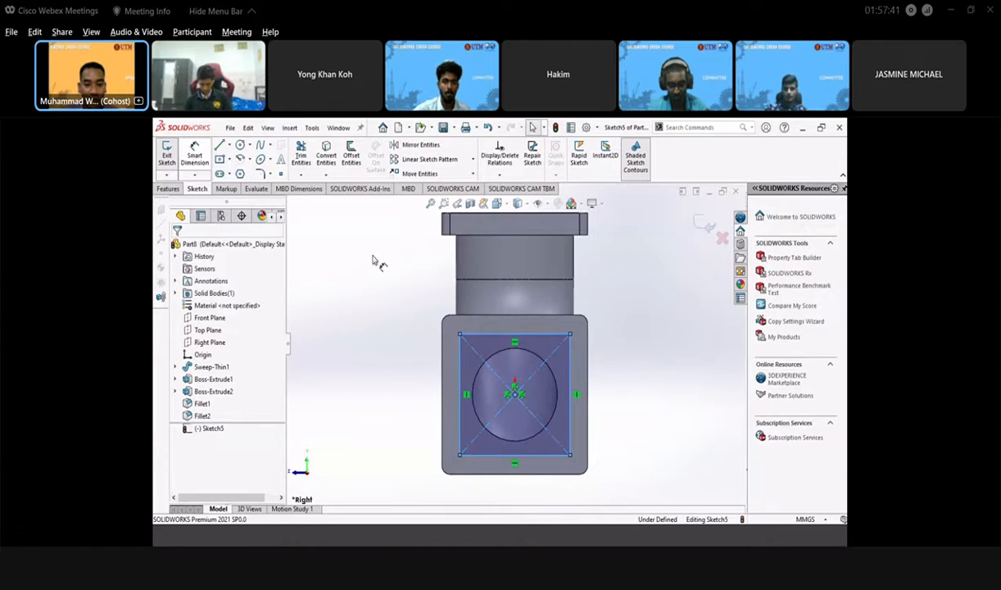
- Dimension the rectangle to 260 mm wide and 260 mm tall
left_click(483, 336)
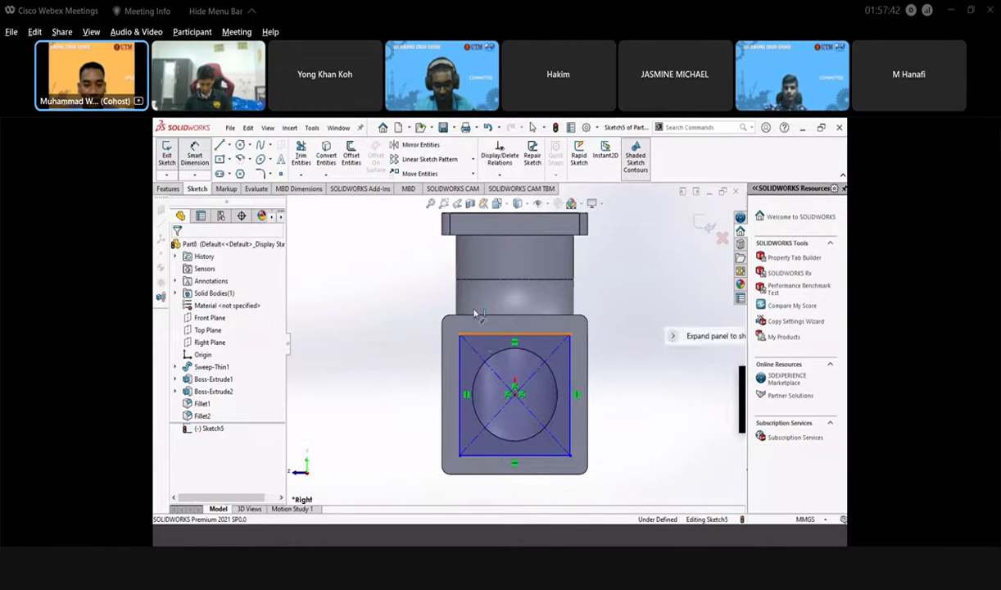
left_click(399, 308)
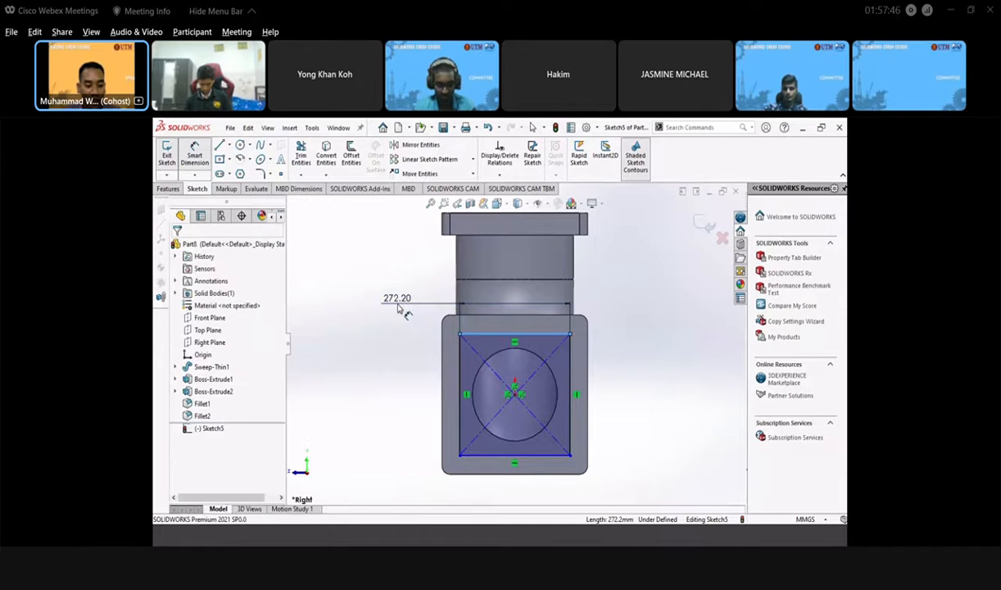
type("260")
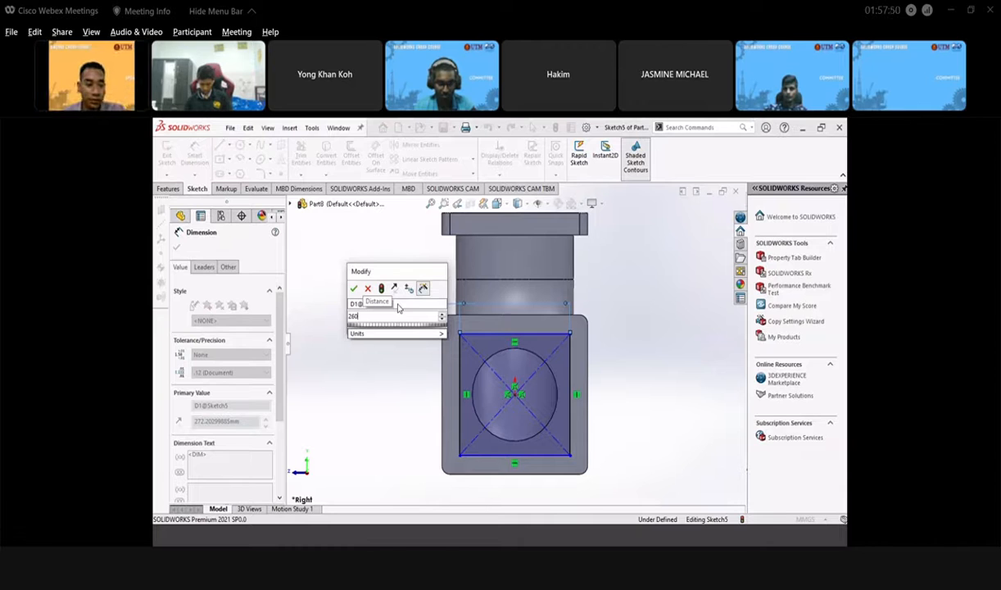
key("Return")
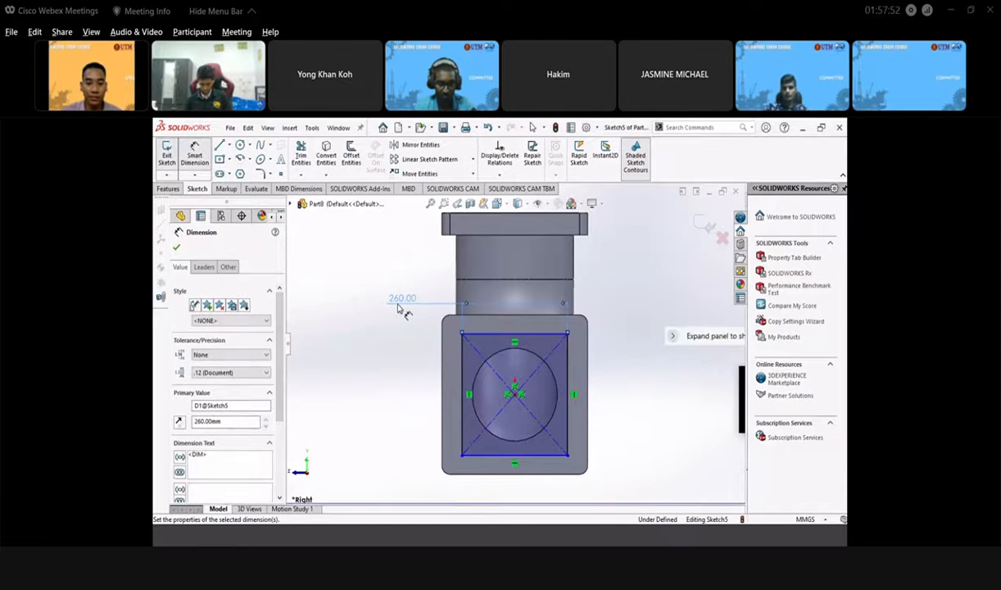
left_click(464, 371)
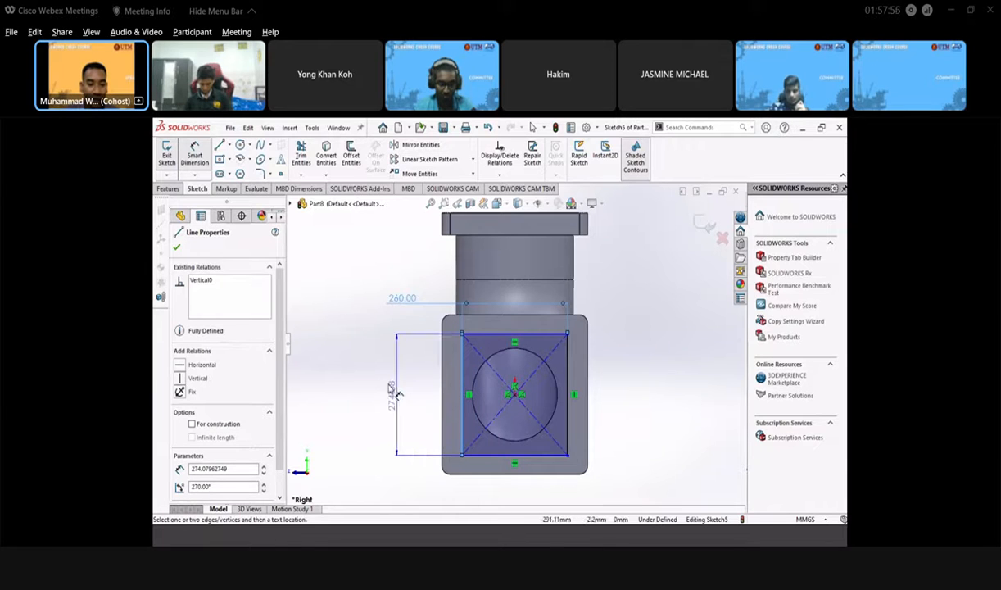
left_click(398, 395)
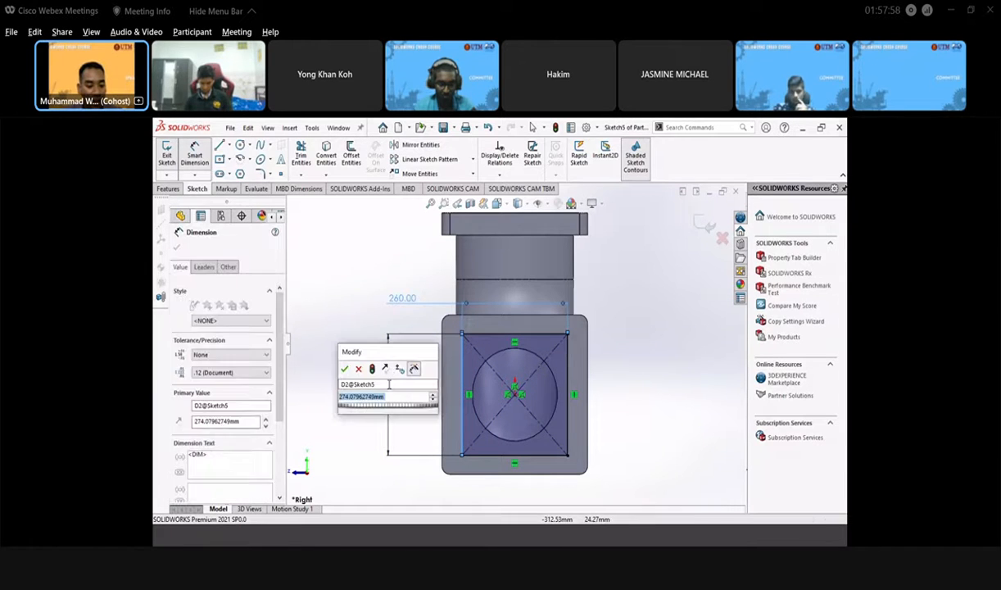
type("2")
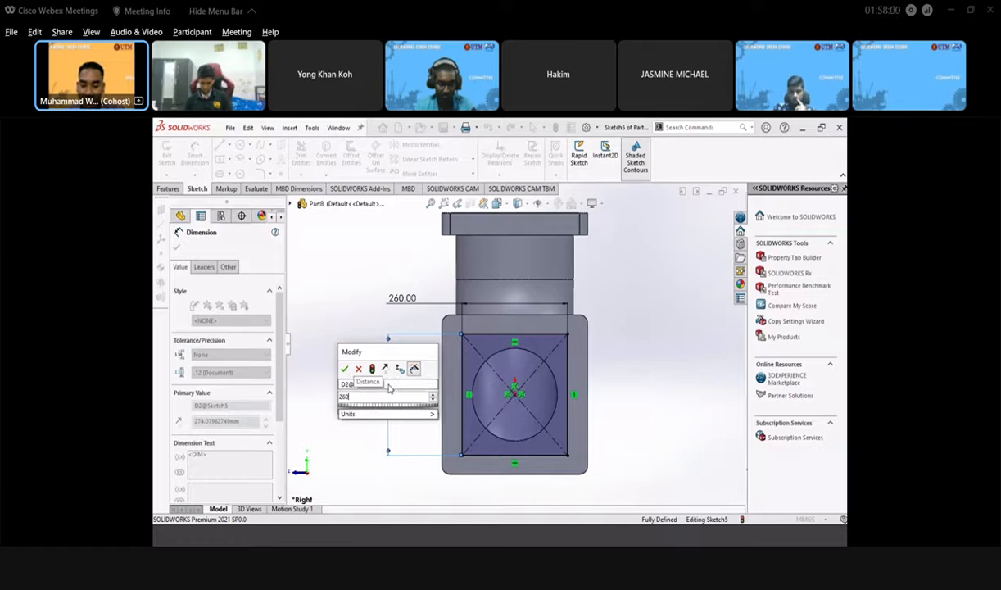
type("60")
key("Return")
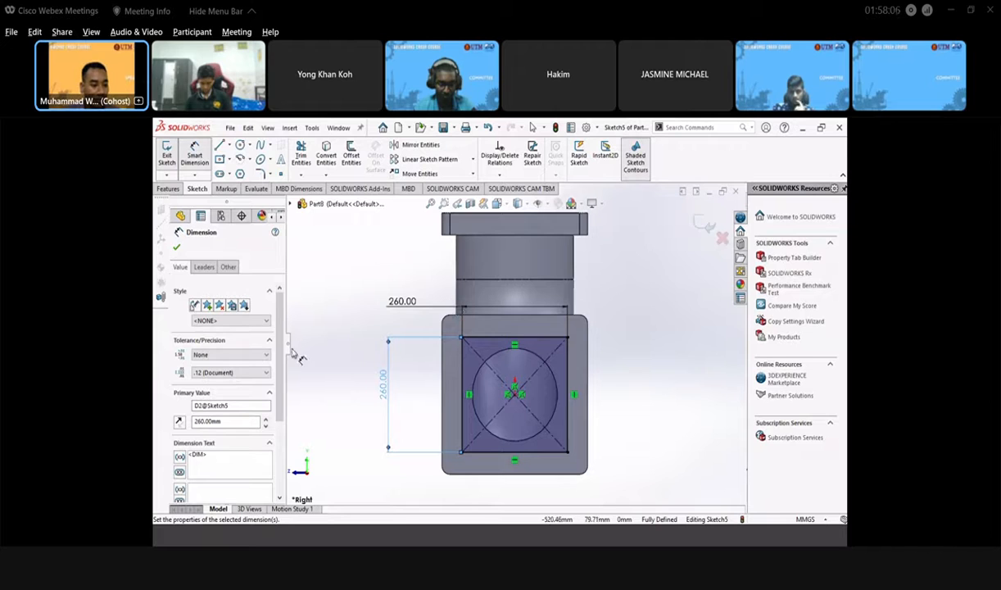
scroll(221, 352, "down", 2)
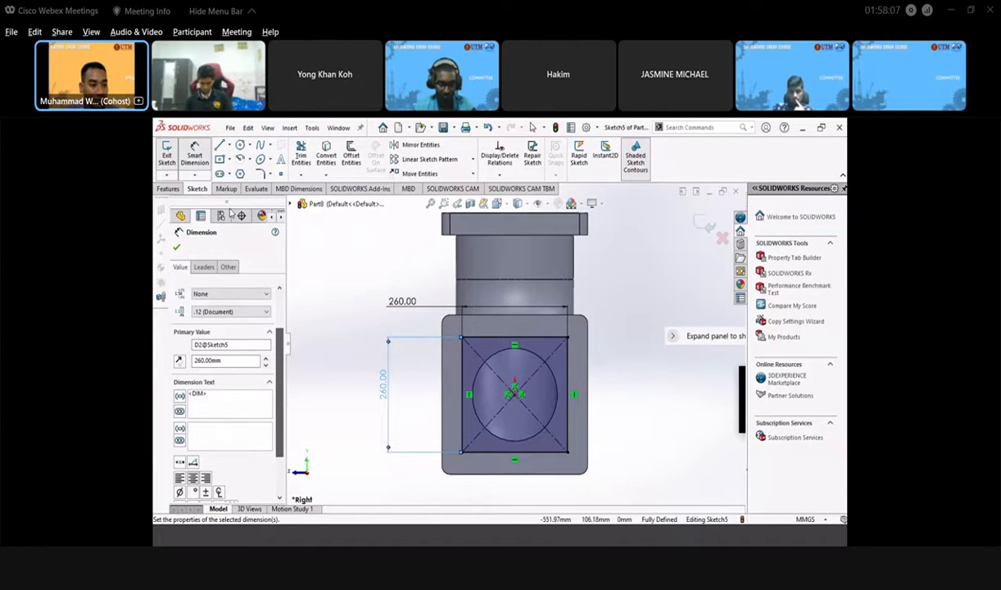
left_click(176, 247)
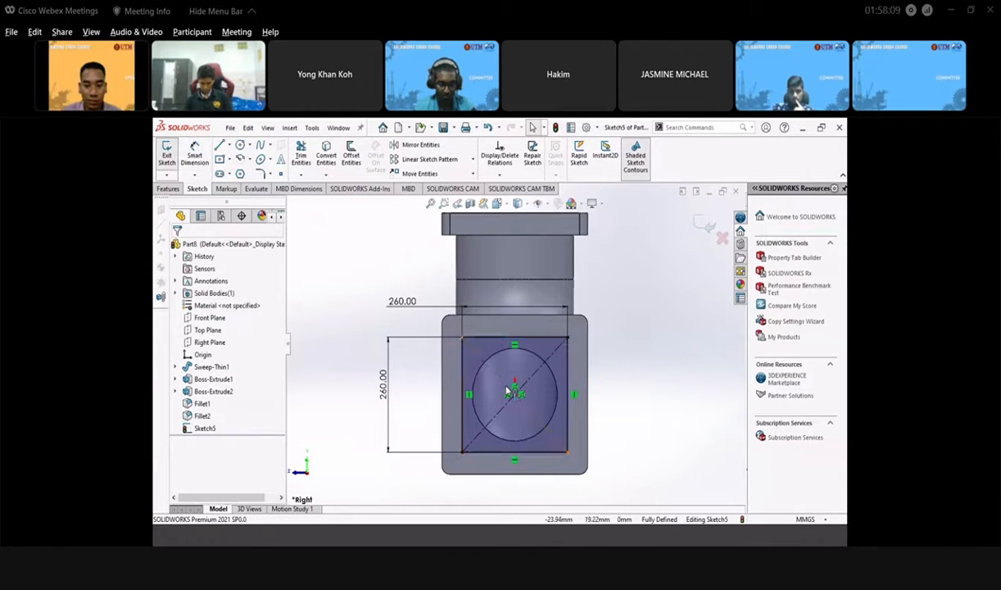
- Convert the 260 mm square's sides to construction lines
left_click(538, 337)
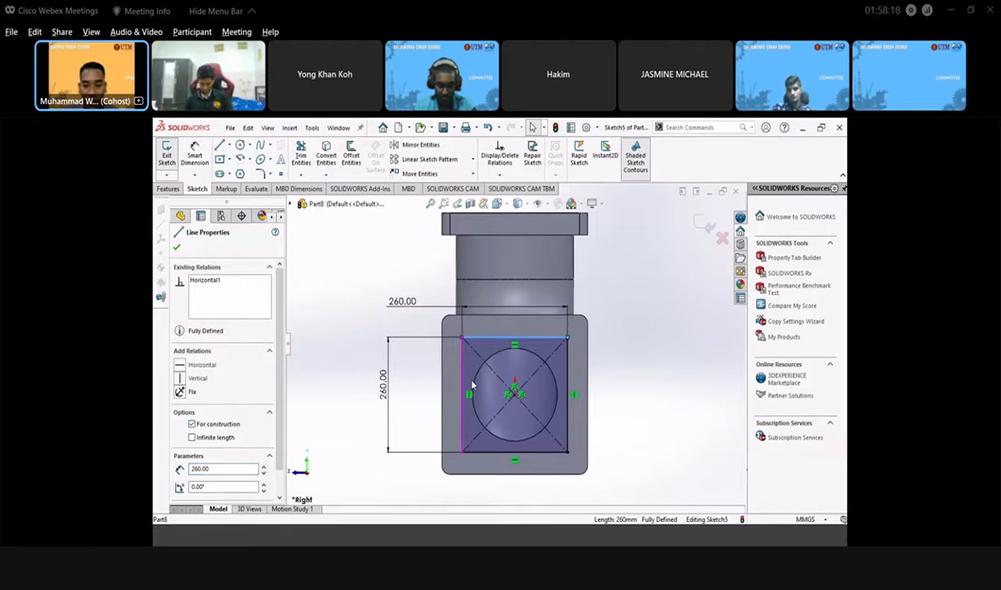
left_click(618, 342)
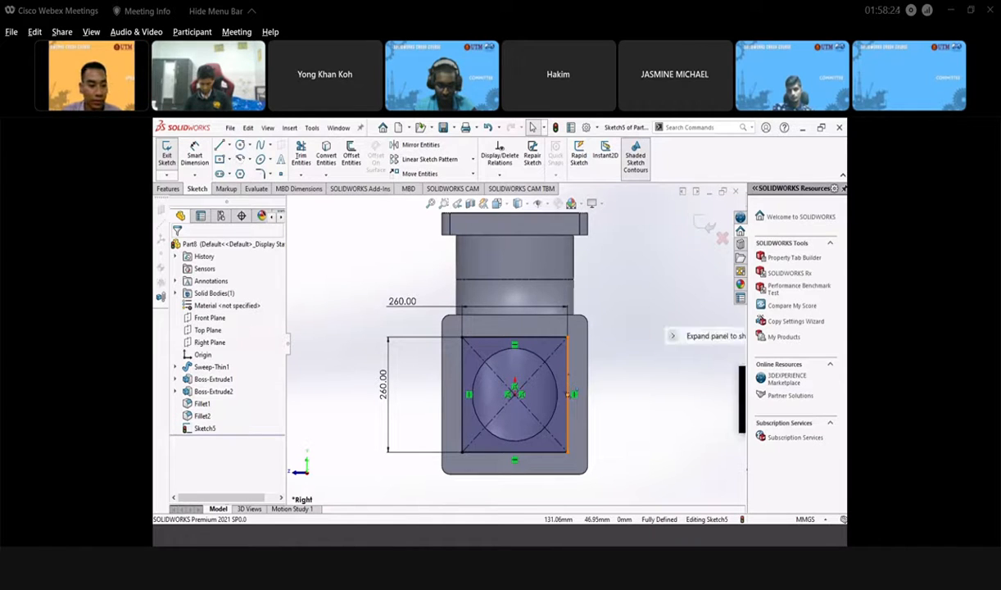
left_click(567, 394)
left_click(192, 424)
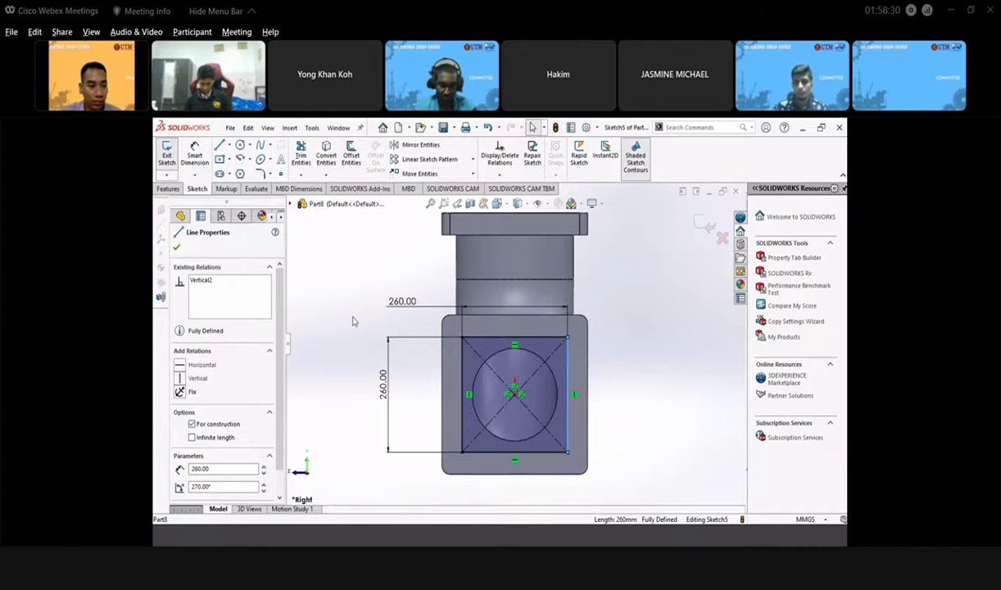
left_click(177, 249)
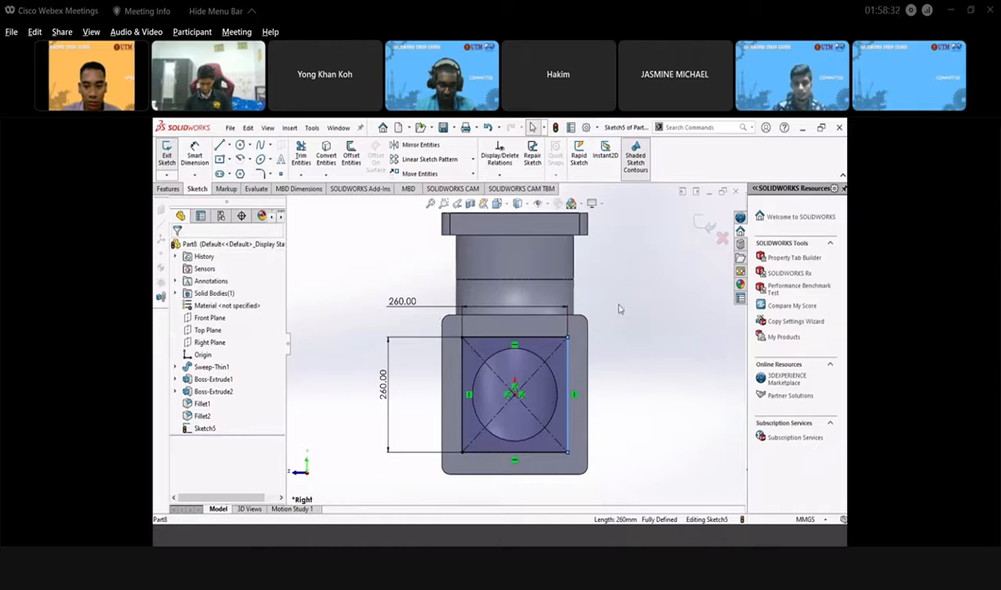
- Orbit the elbow into a 3D view with the flange nearly front-on, then close Sketch5
middle_click_drag(574, 369, 659, 257)
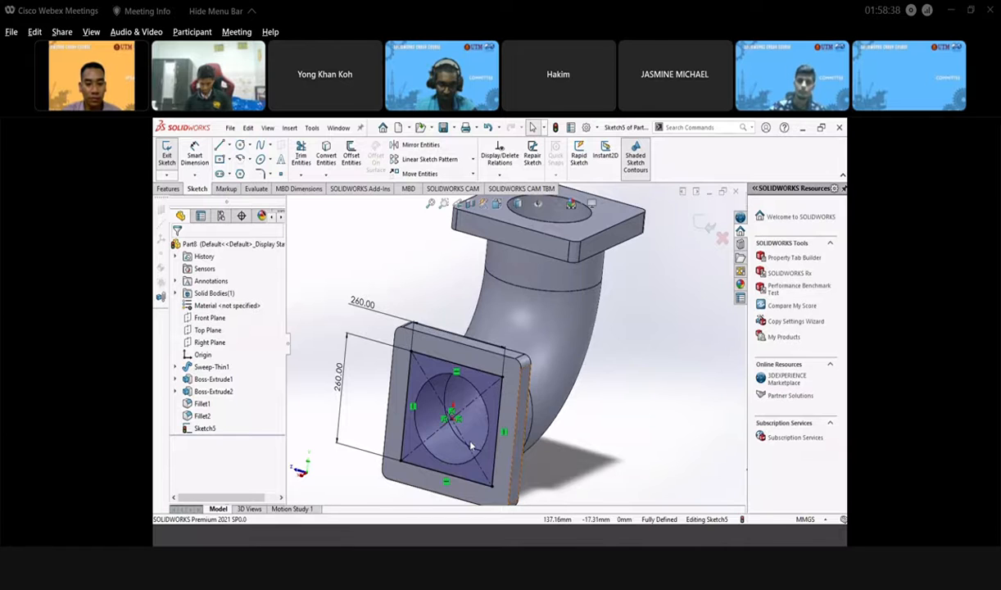
middle_click_drag(471, 445, 521, 437)
scroll(517, 430, "up", 3)
scroll(520, 435, "down", 4)
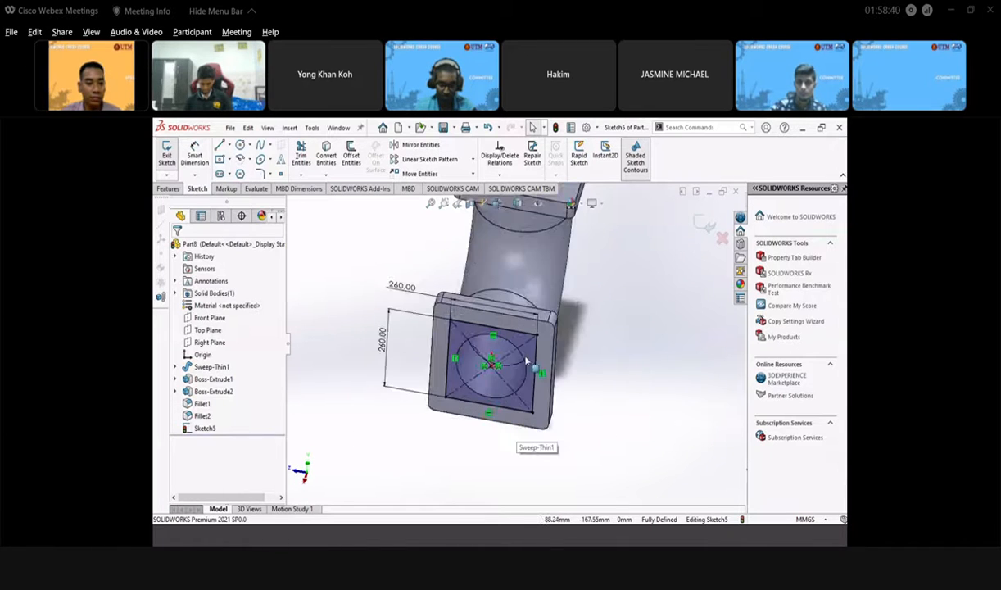
scroll(529, 435, "up", 2)
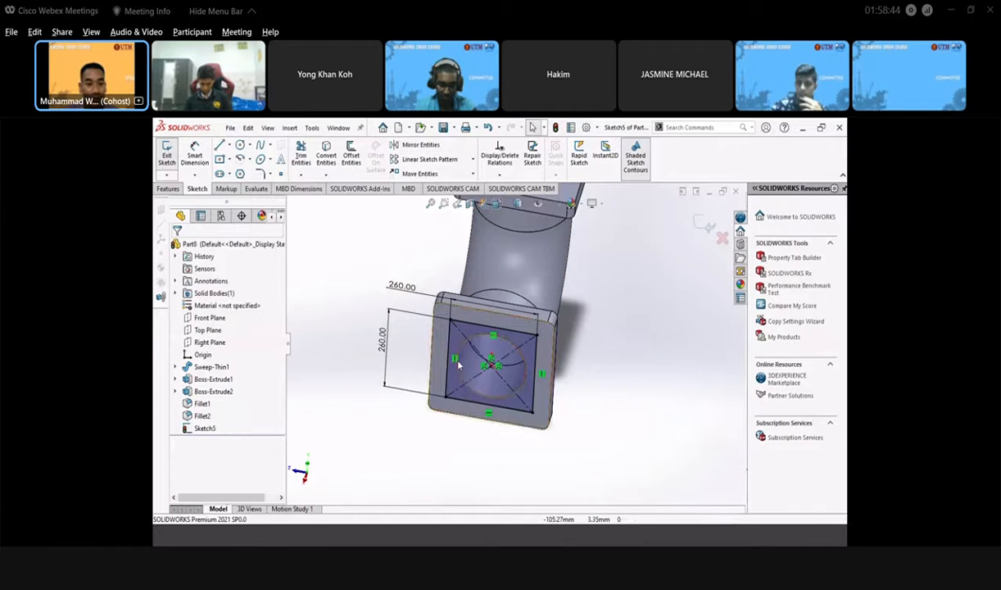
left_click(239, 146)
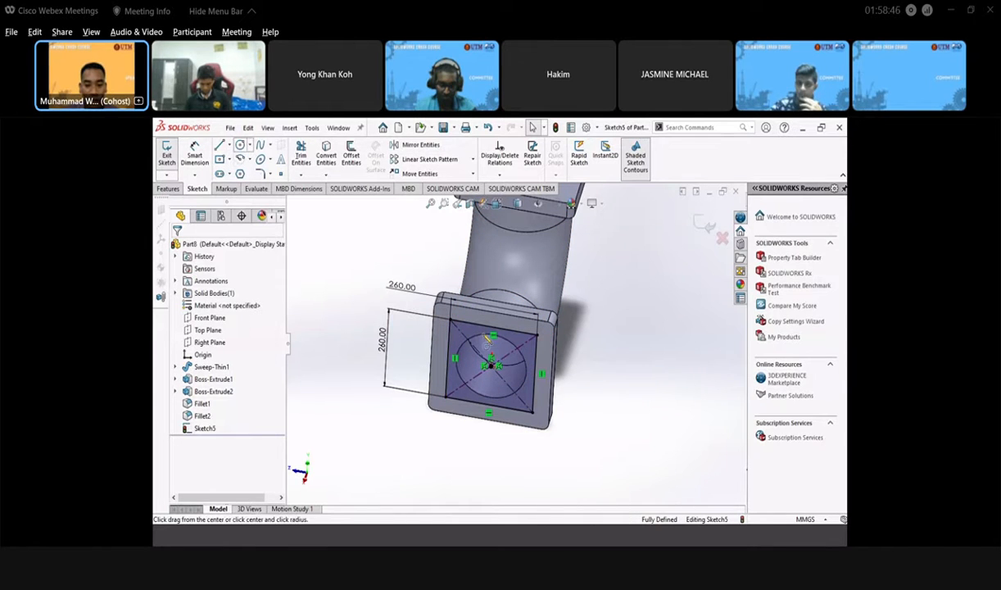
scroll(516, 324, "down", 4)
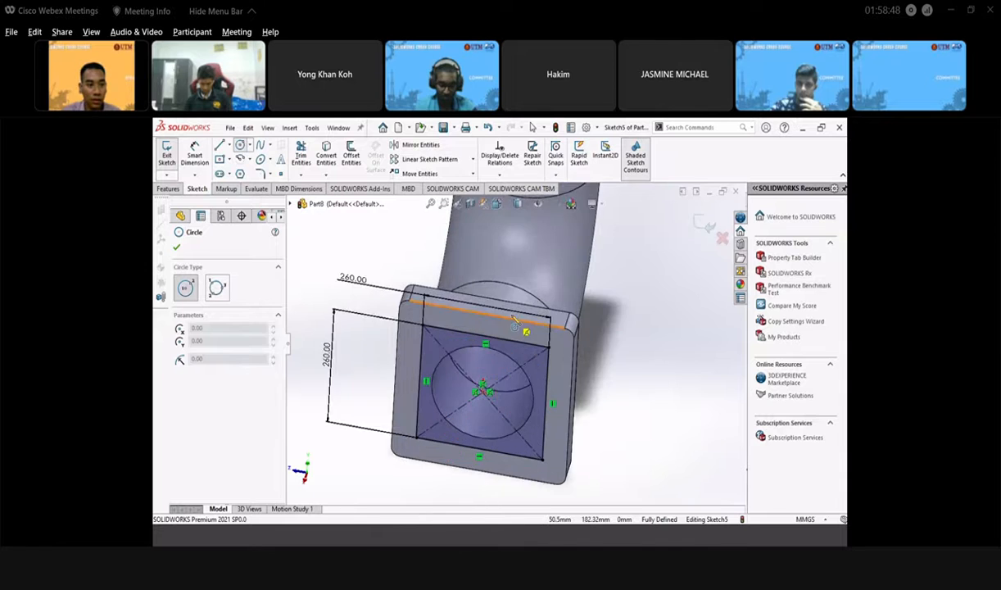
left_click(177, 250)
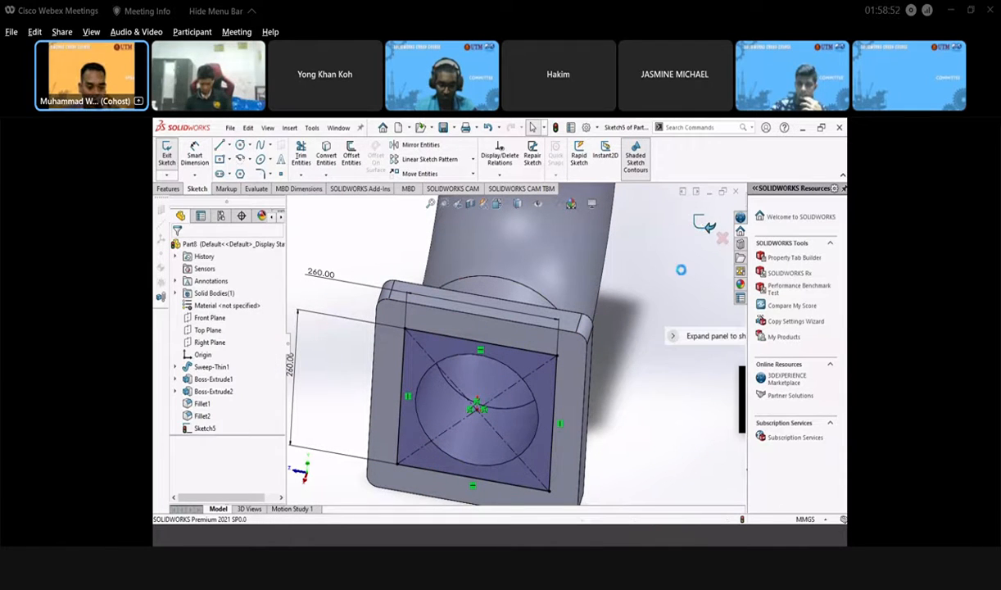
- Sketch a Ø60 circle on the flange's front face at the square's upper-left corner, then exit Sketch6
left_click(641, 308)
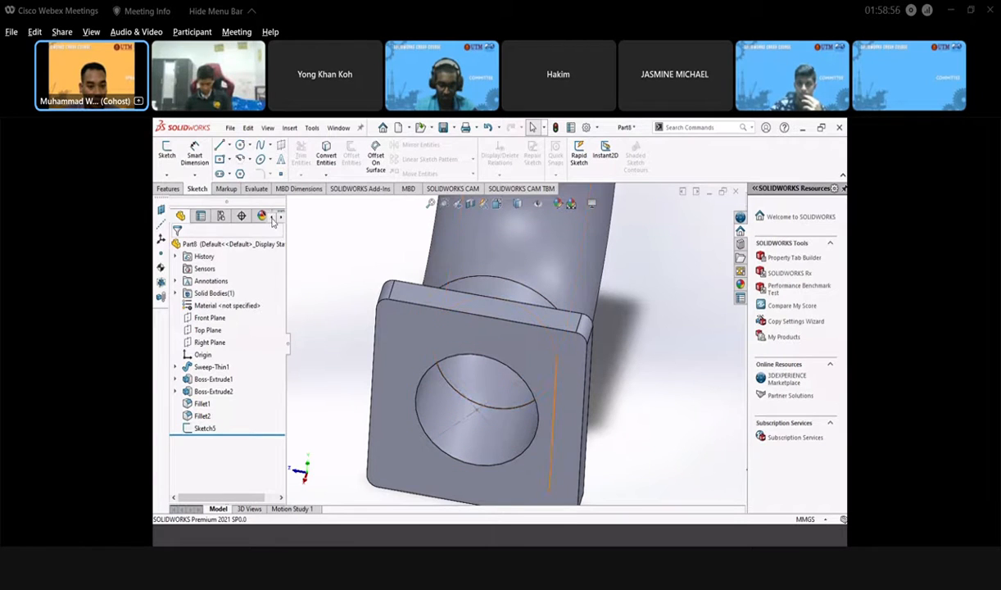
left_click(484, 330)
left_click(494, 284)
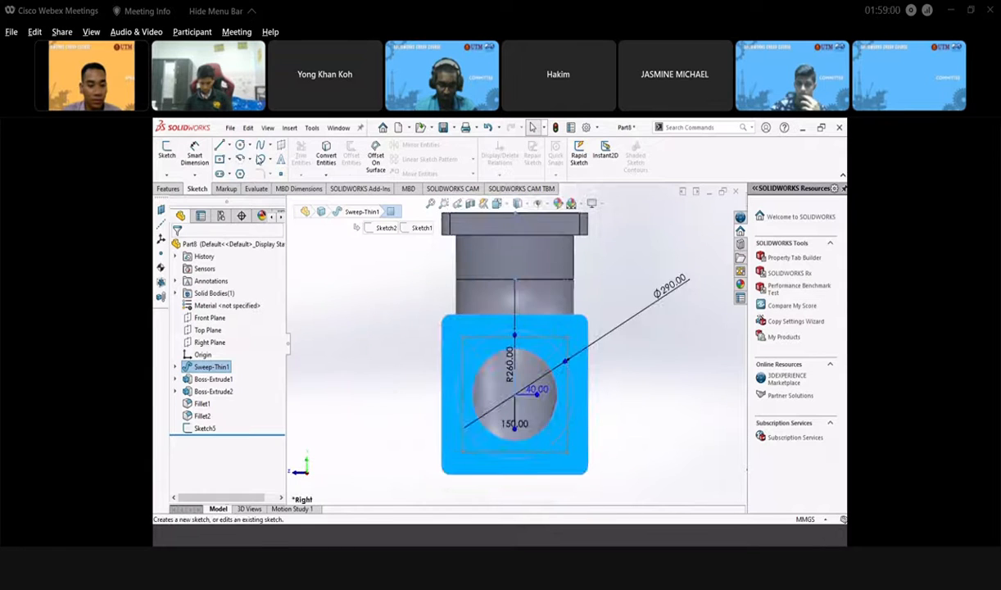
left_click(240, 144)
scroll(462, 325, "up", 3)
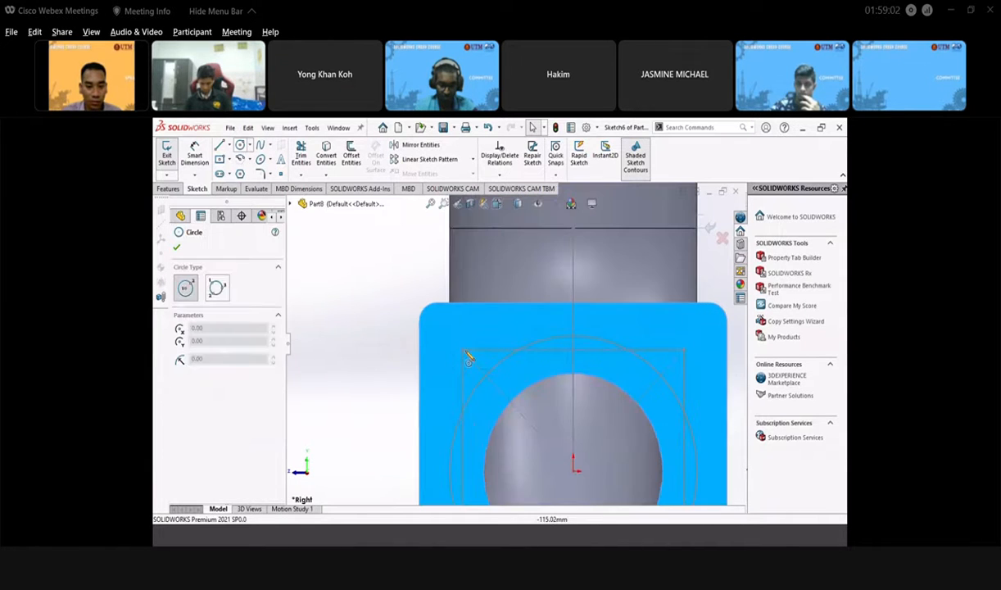
left_click(462, 351)
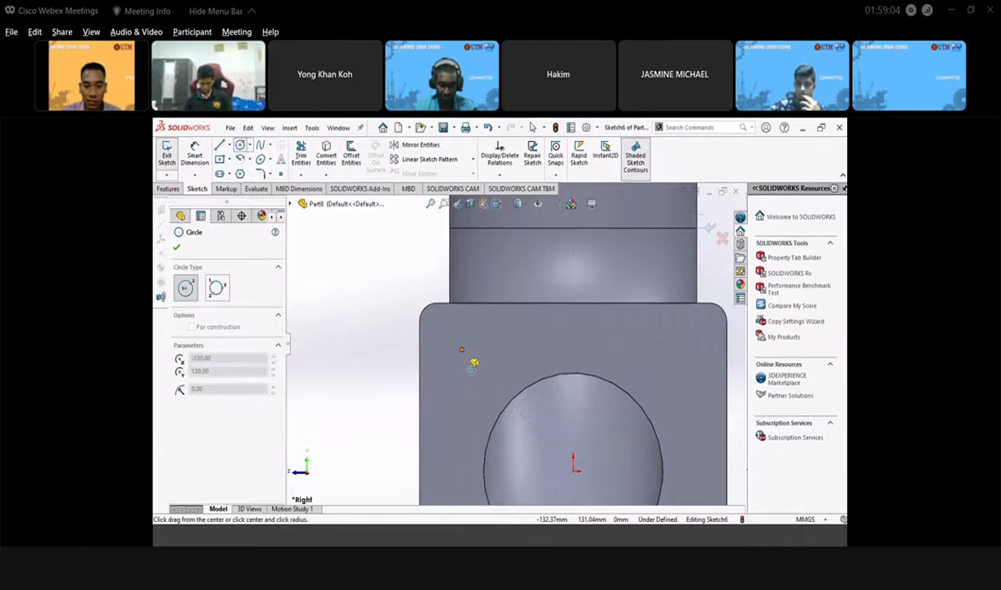
left_click(476, 369)
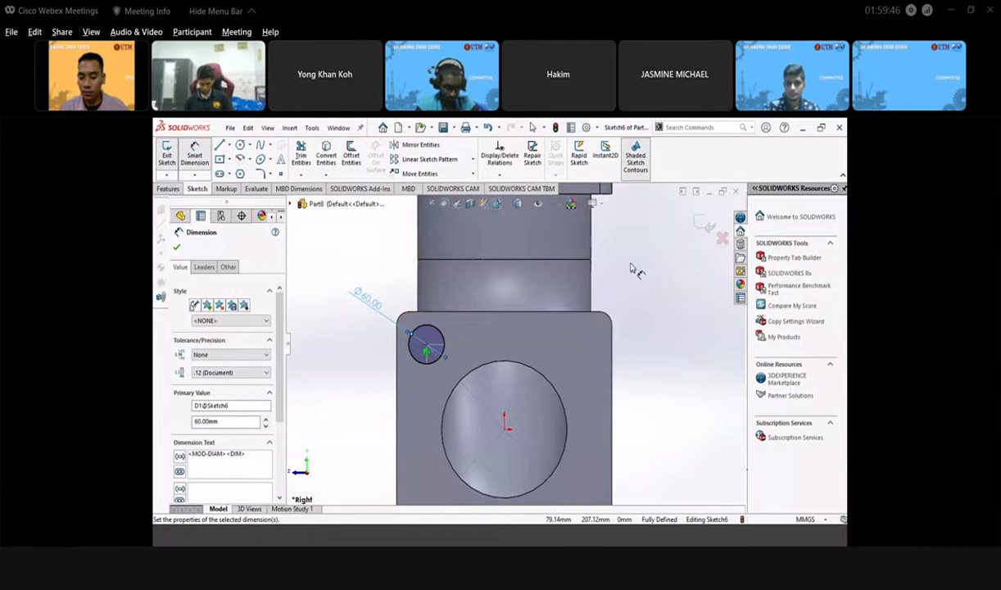
left_click(706, 228)
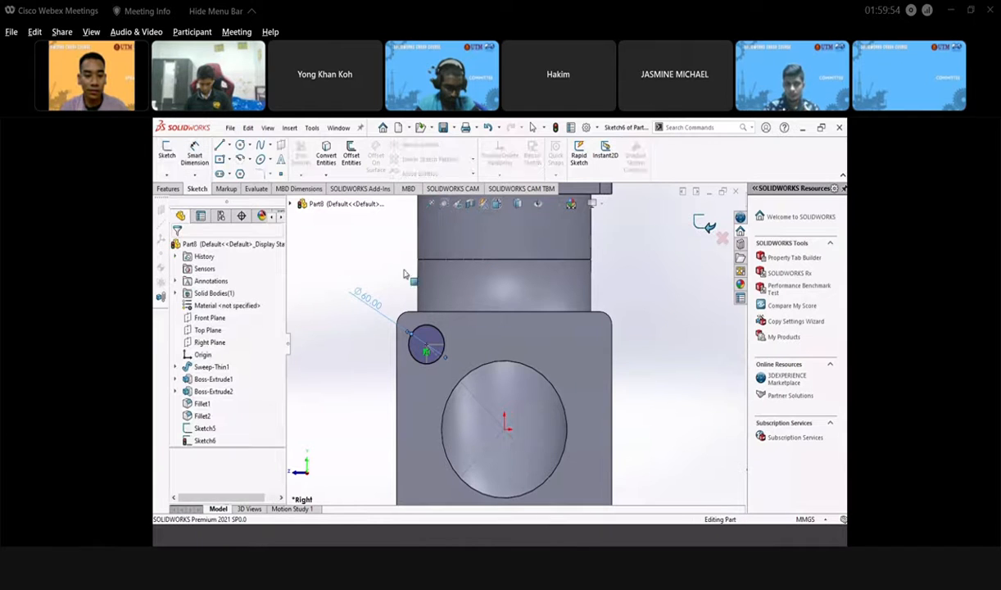
- Start a Cut-Extrude from the circle and compare the Through All, Blind and Up To Next end conditions
left_click(168, 189)
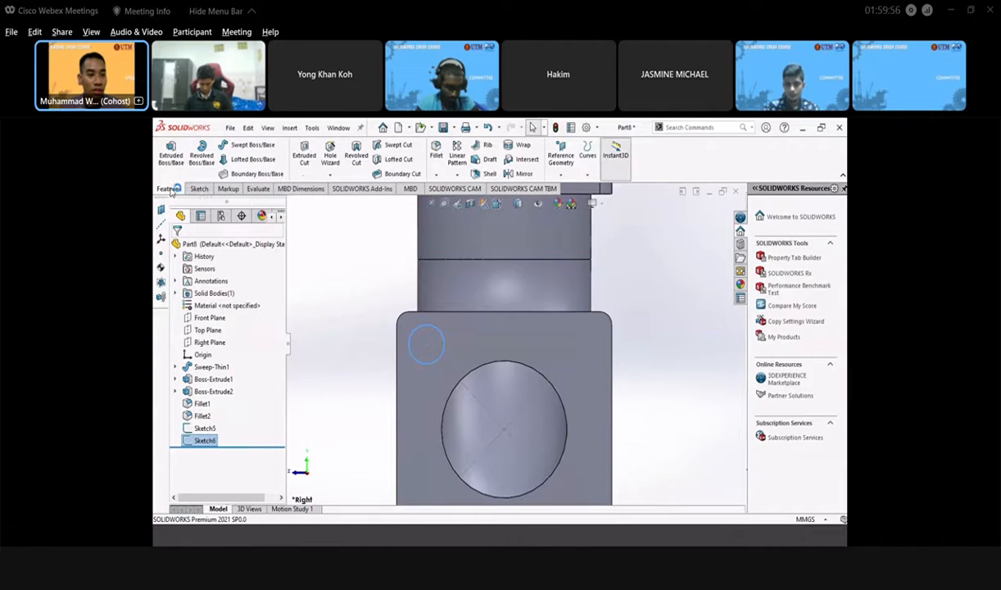
left_click(296, 154)
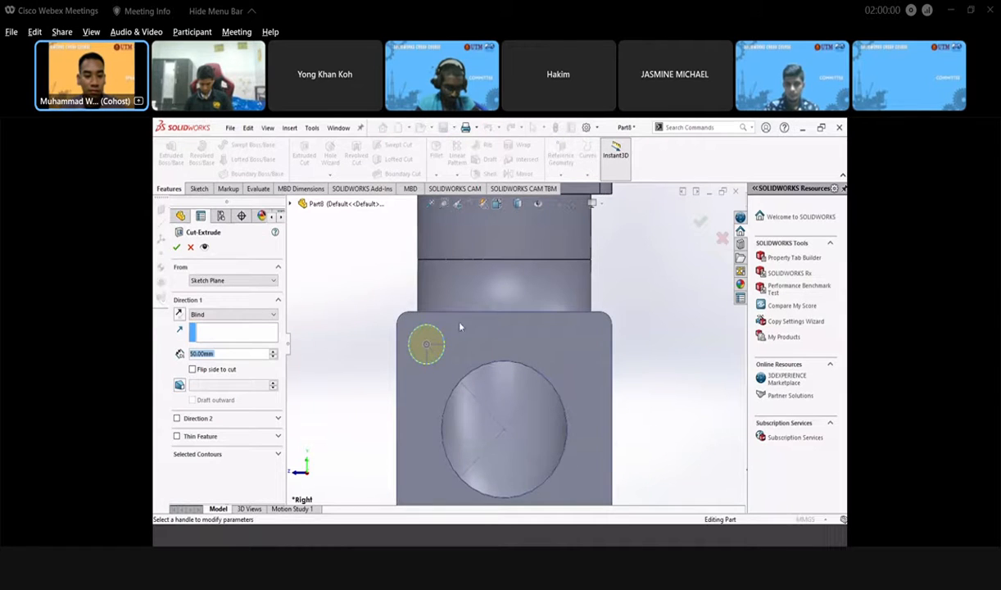
scroll(450, 409, "up", 6)
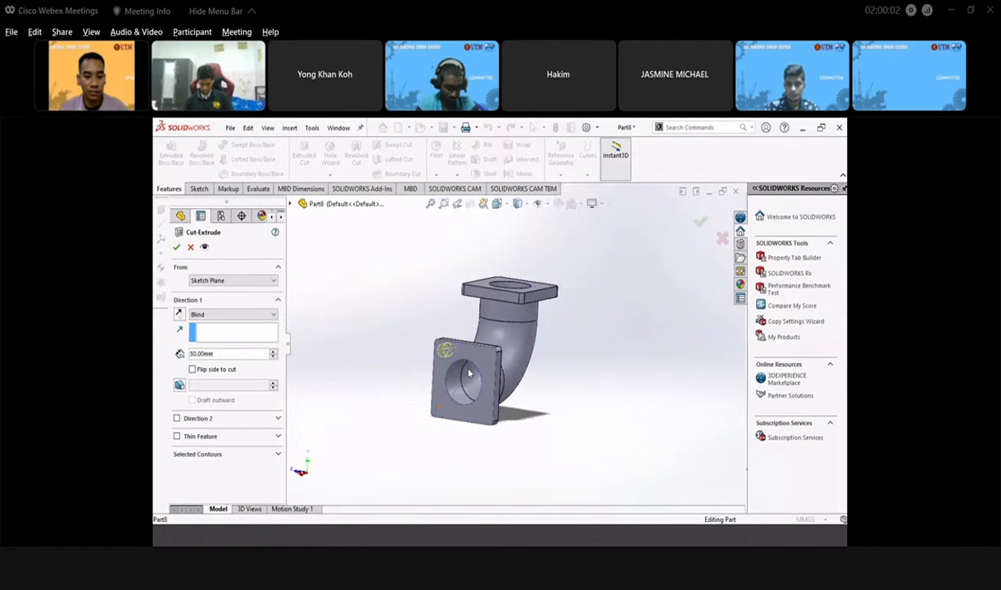
scroll(447, 352, "down", 3)
middle_click_drag(460, 369, 473, 417)
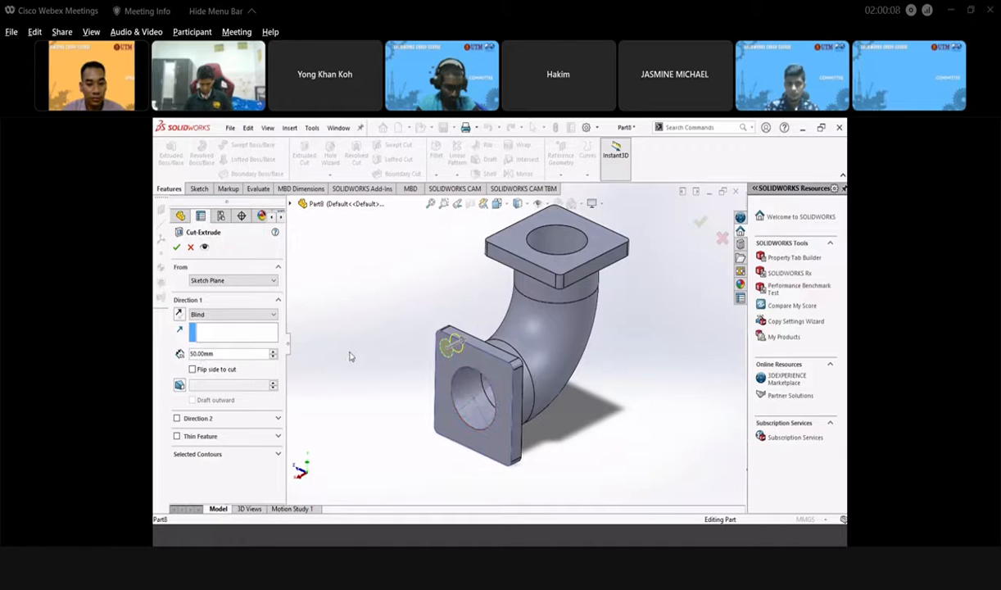
left_click(254, 316)
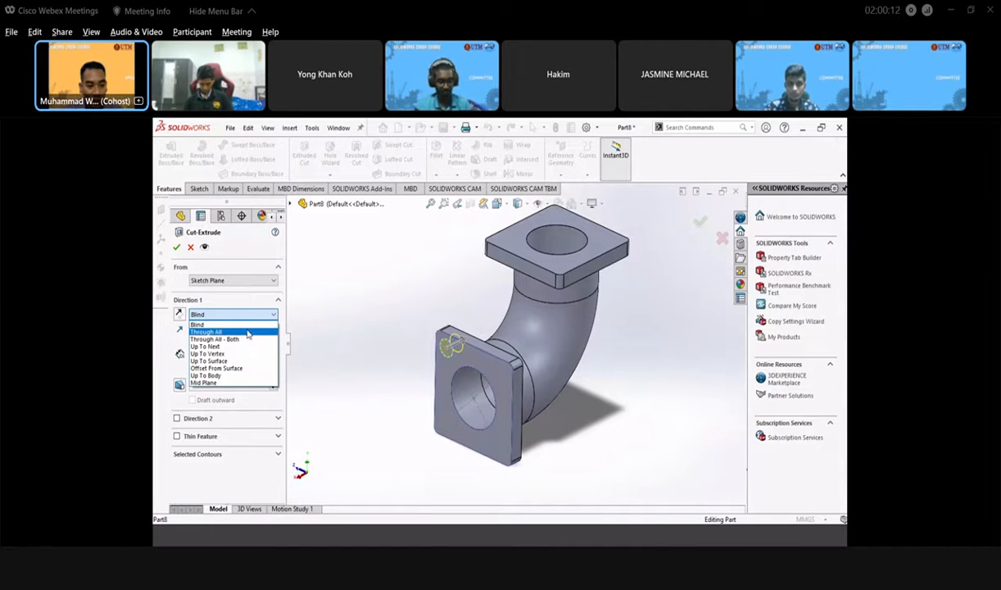
left_click(248, 333)
middle_click_drag(381, 394, 417, 358)
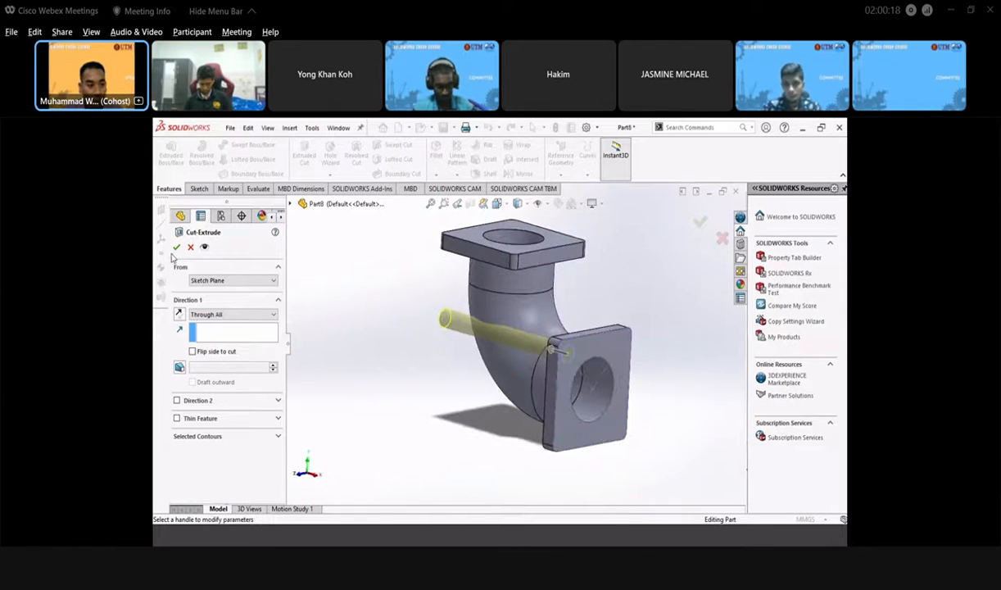
left_click(263, 317)
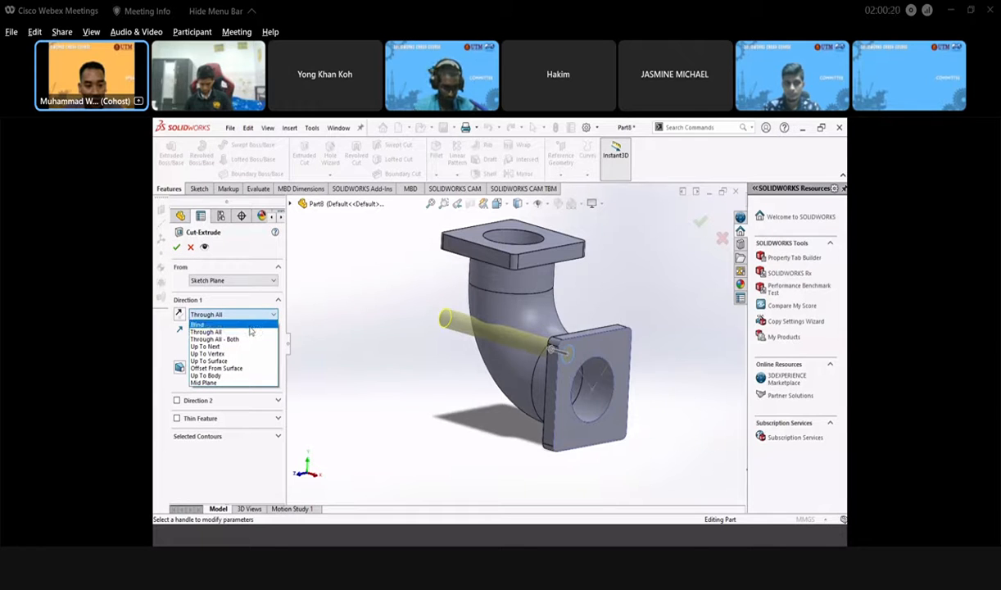
left_click(250, 325)
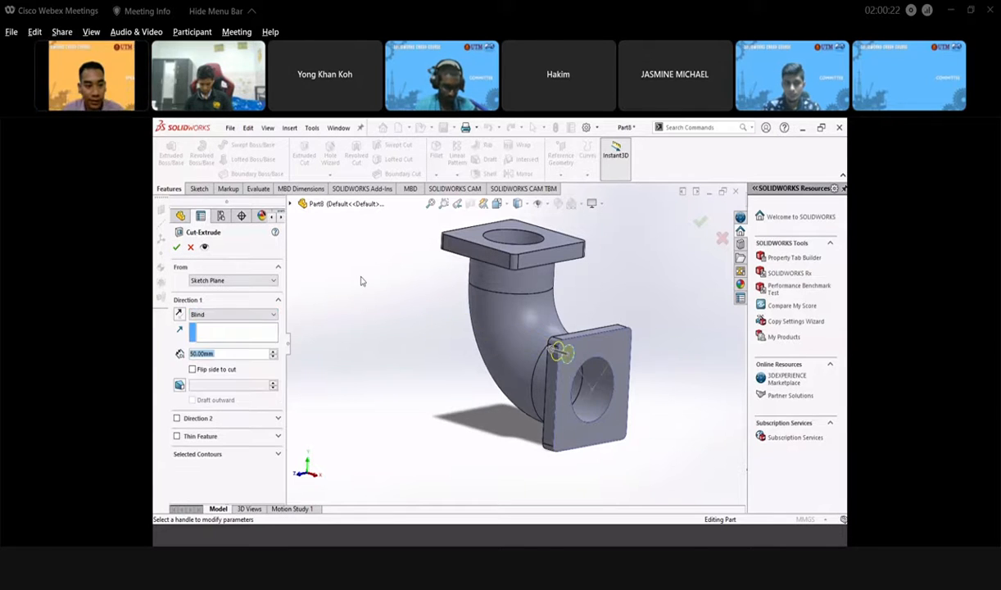
left_click(232, 316)
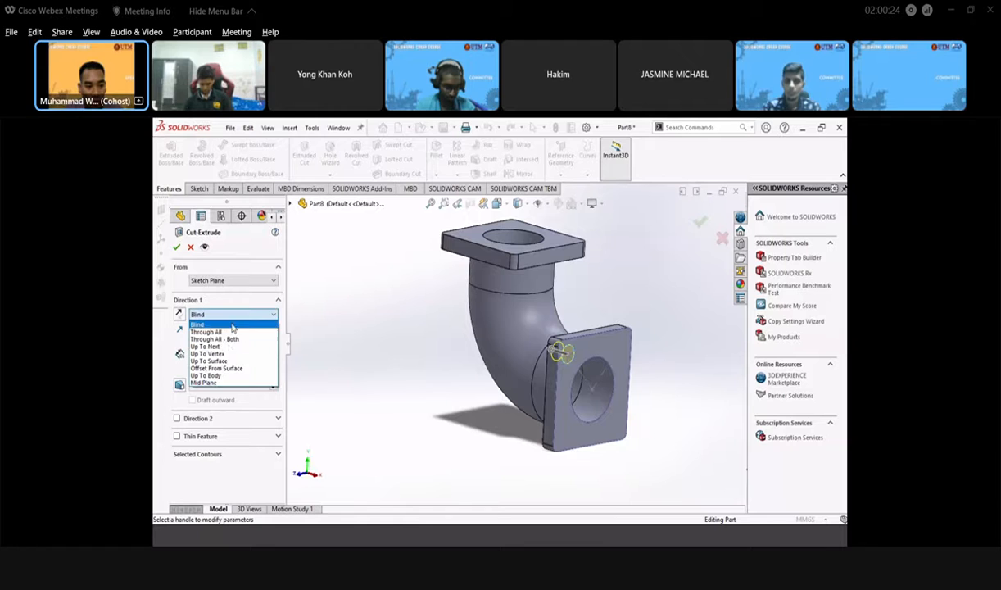
left_click(262, 348)
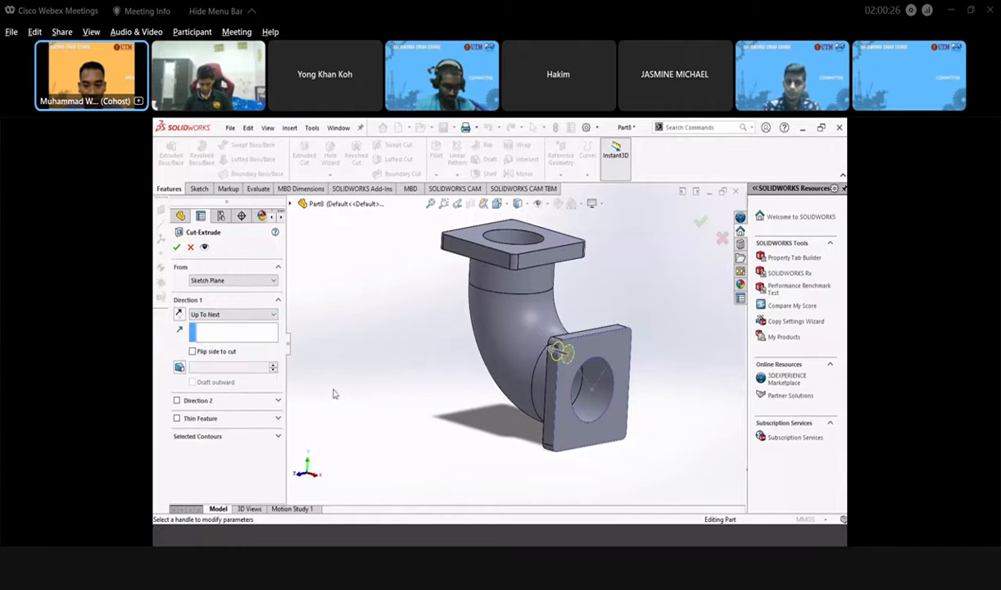
- Settle on a Blind 50 mm cut, accept Cut-Extrude1 and orbit to inspect the hole
middle_click_drag(375, 413, 453, 385)
scroll(628, 382, "up", 5)
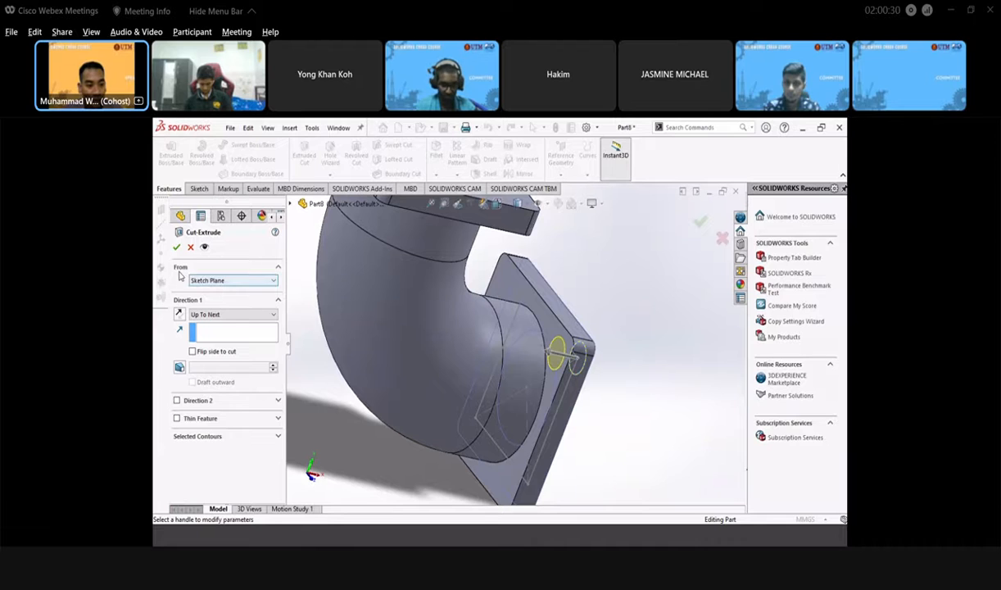
left_click(233, 316)
left_click(225, 333)
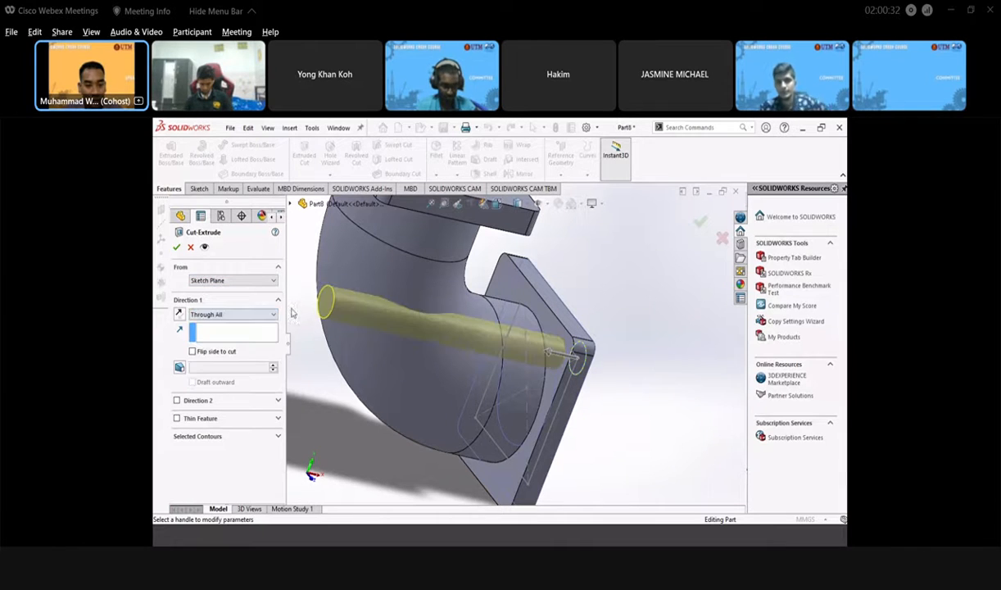
left_click(258, 318)
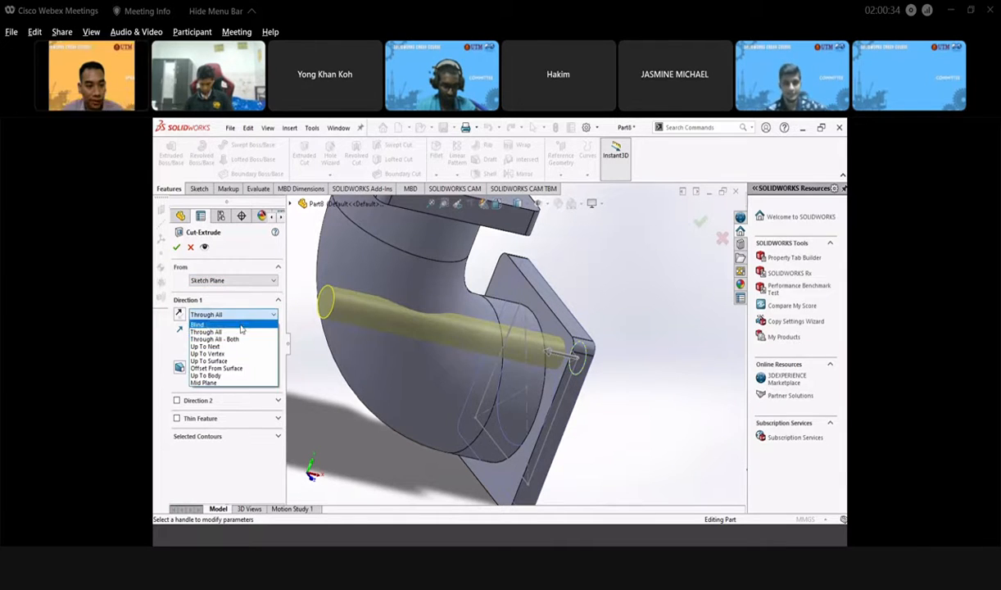
left_click(238, 325)
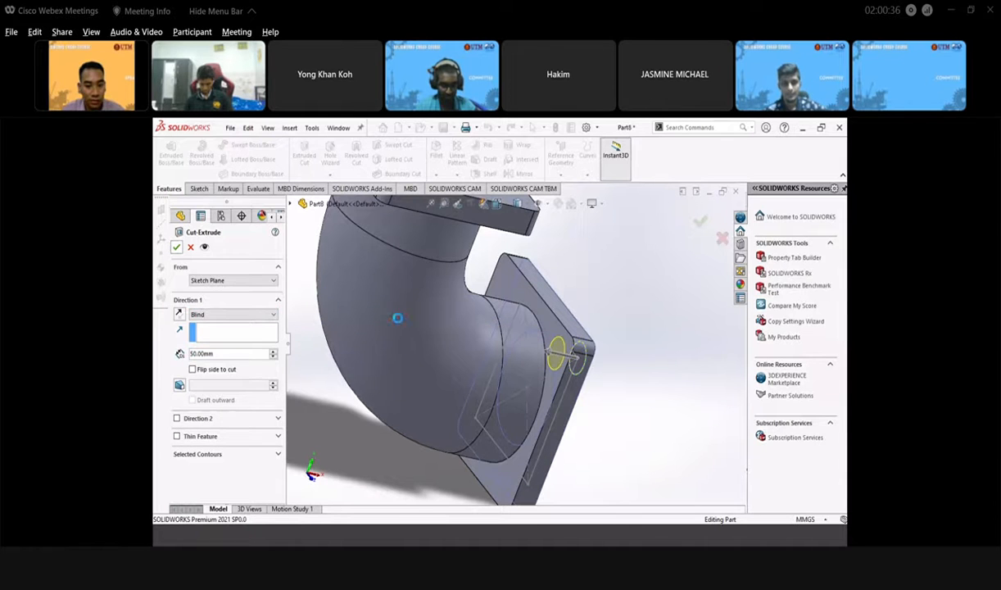
left_click(176, 248)
middle_click_drag(543, 386, 617, 385)
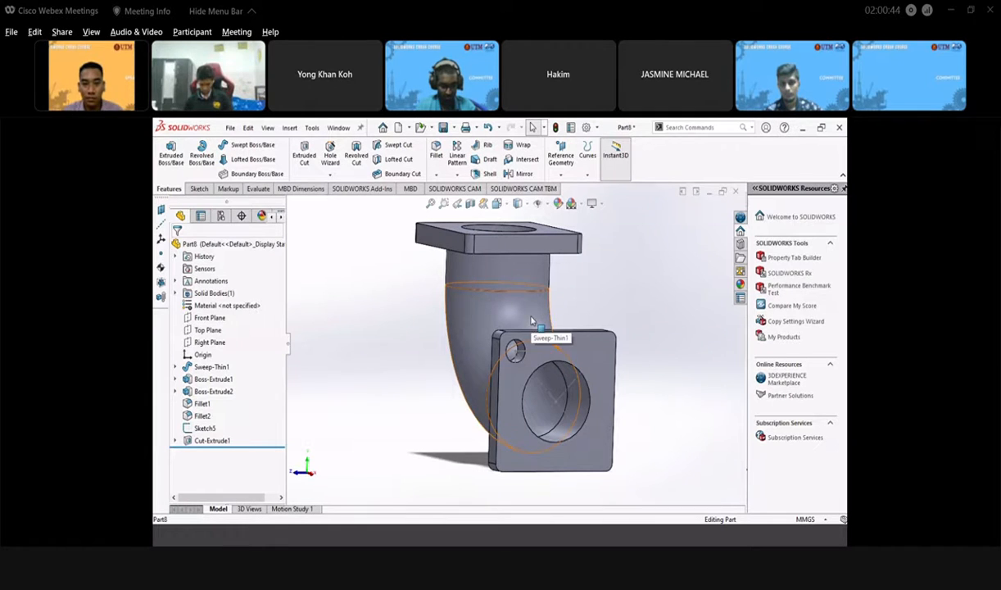
scroll(573, 362, "down", 2)
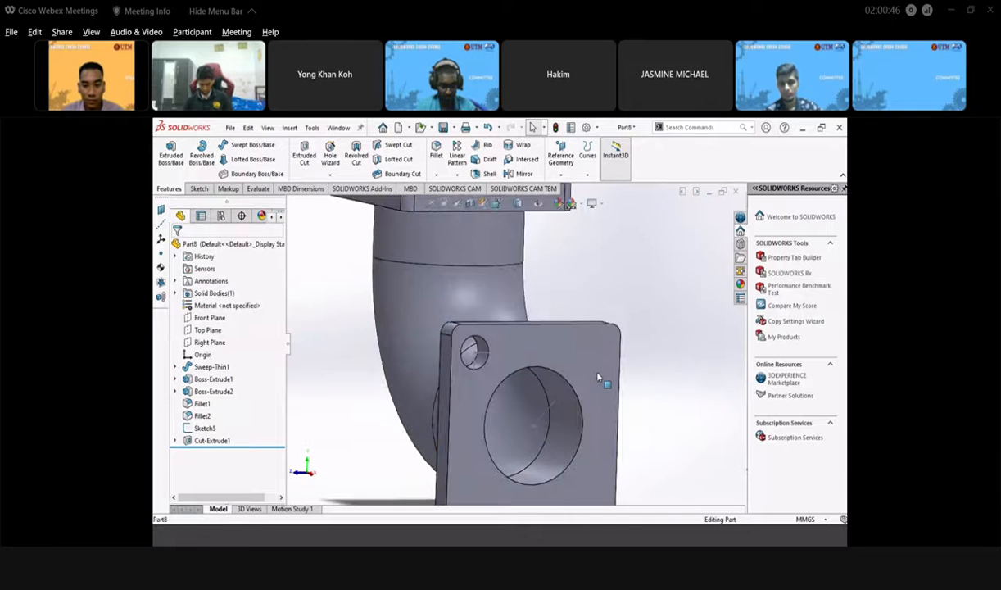
middle_click_drag(553, 402, 577, 393)
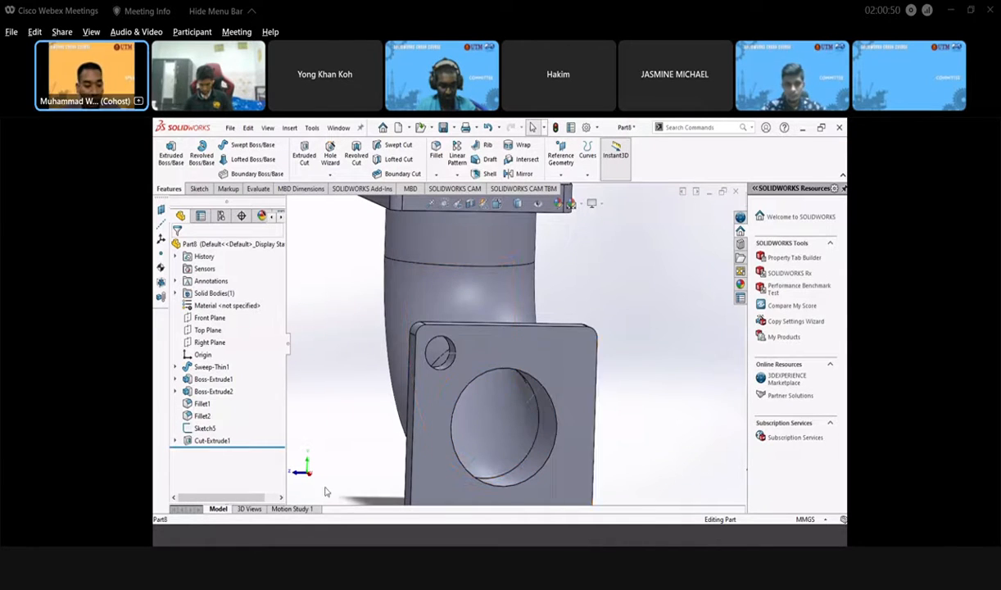
left_click(286, 542)
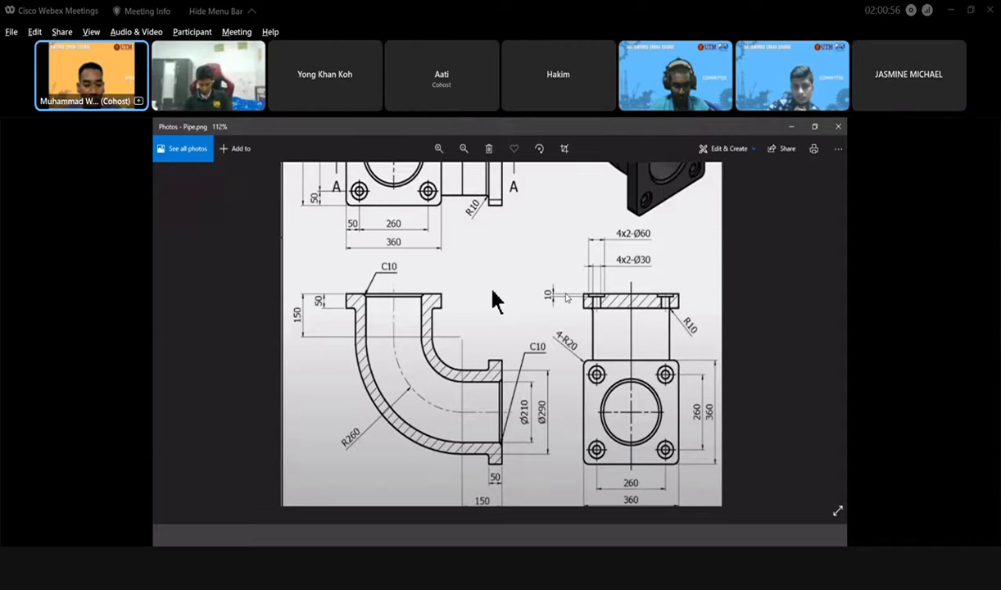
left_click(297, 540)
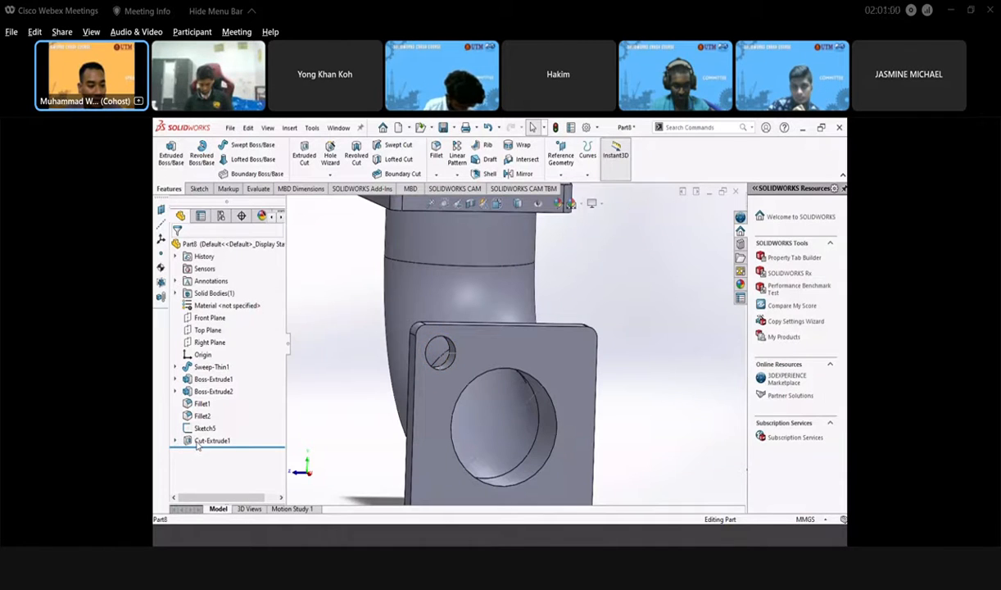
- Edit Cut-Extrude1 to change its Blind depth from 50 mm to 10 mm
left_click(208, 440)
left_click(210, 403)
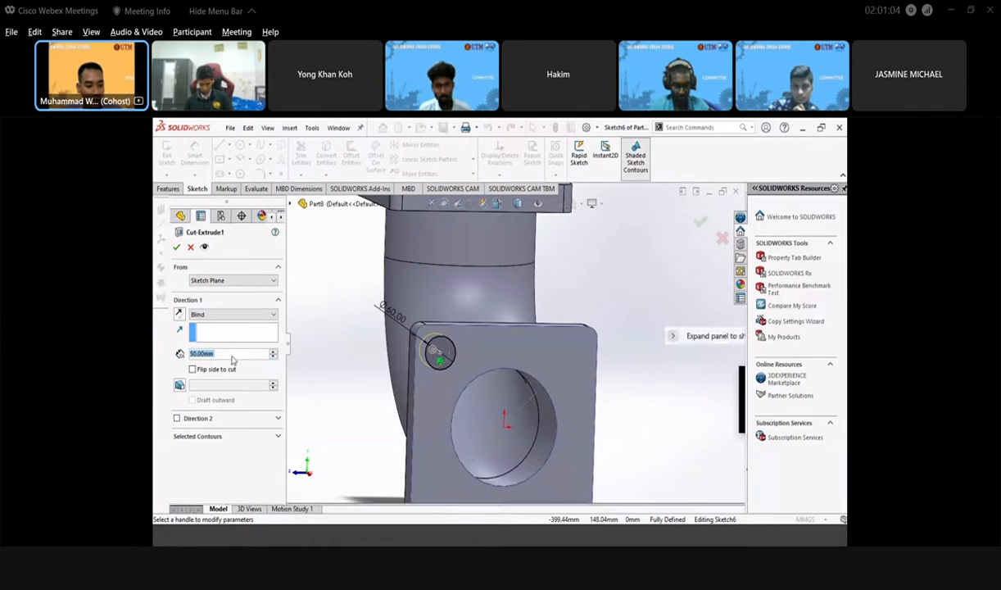
type("1")
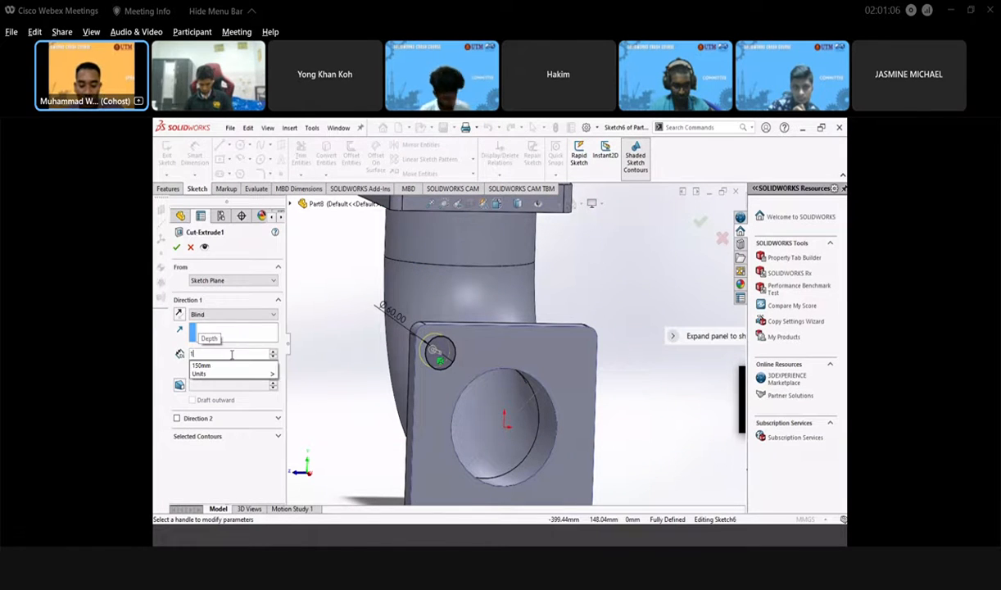
type("0")
key("Return")
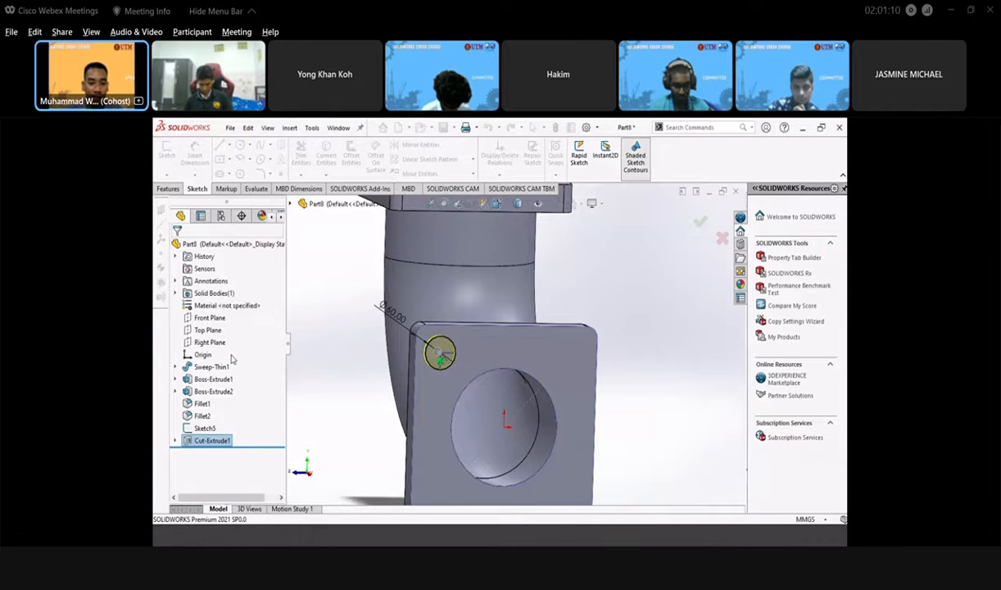
left_click(599, 290)
mouse_move(488, 391)
middle_mouse_down()
mouse_move(469, 389)
mouse_move(476, 404)
middle_mouse_up()
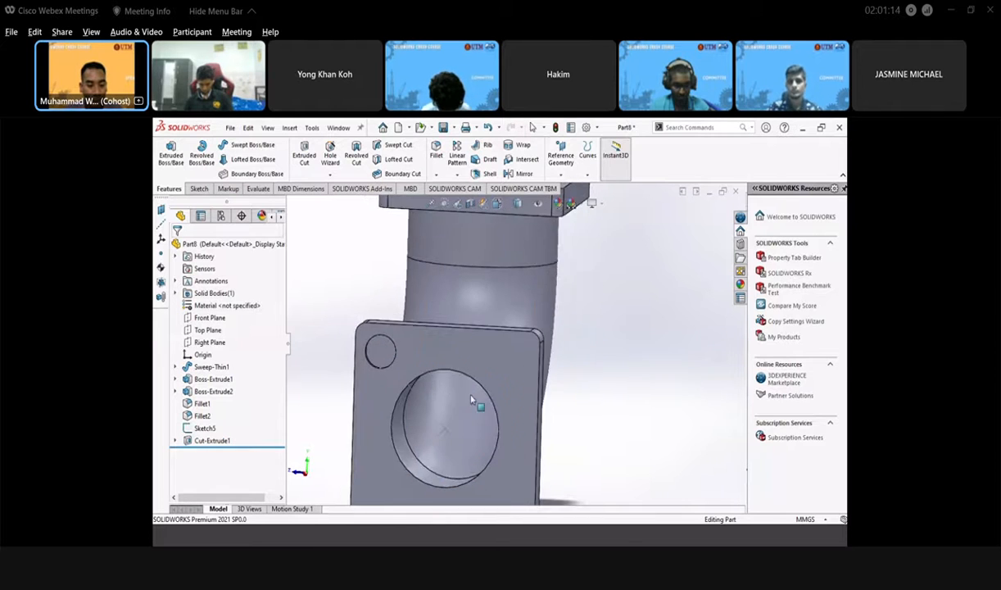
scroll(459, 365, "up", 4)
scroll(445, 348, "down", 3)
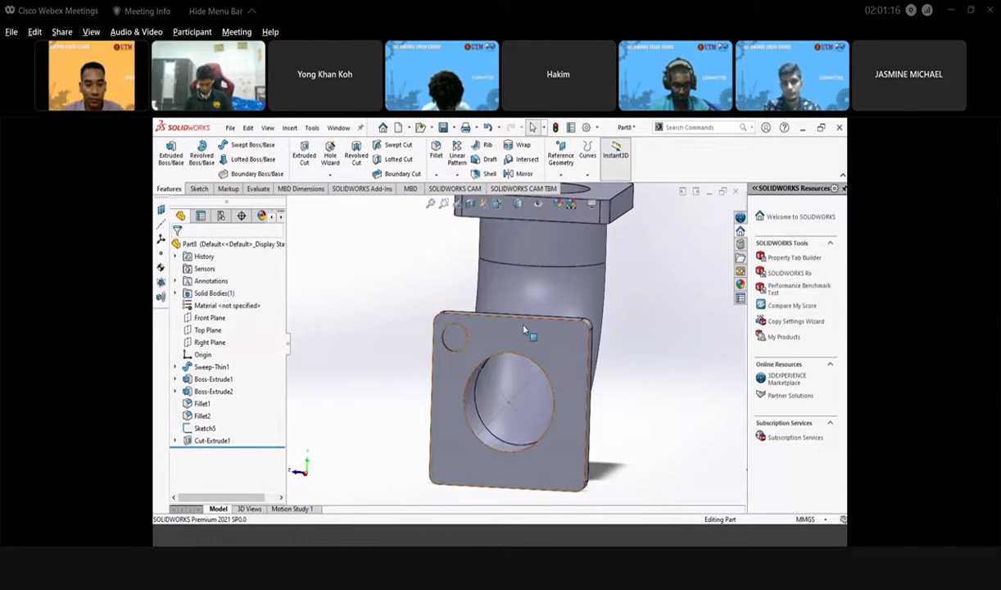
middle_click_drag(364, 361, 403, 383)
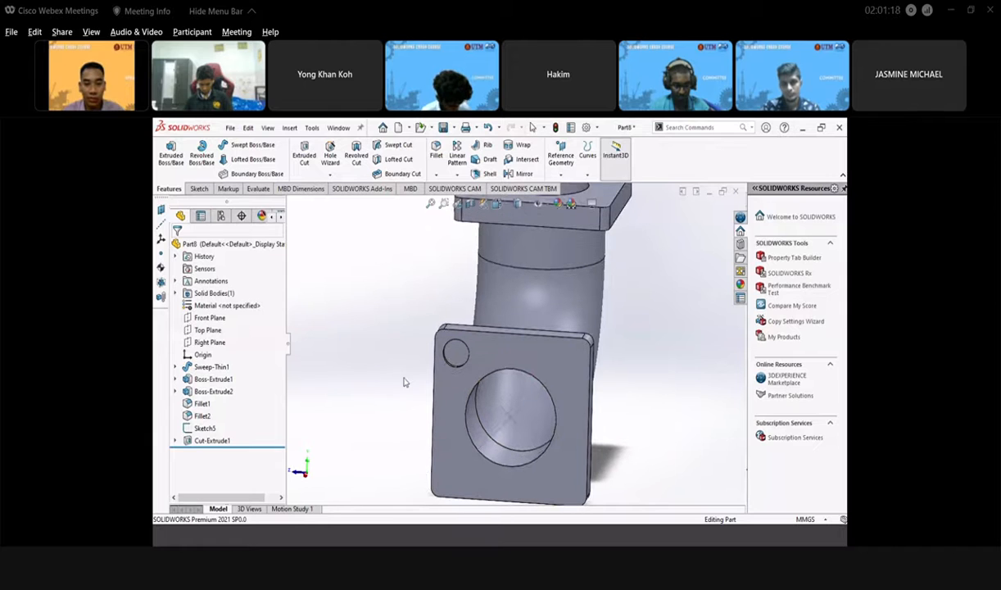
- Start a sketch on the other square flange face, viewed head-on, with a circle at its upper-right corner
left_click(200, 190)
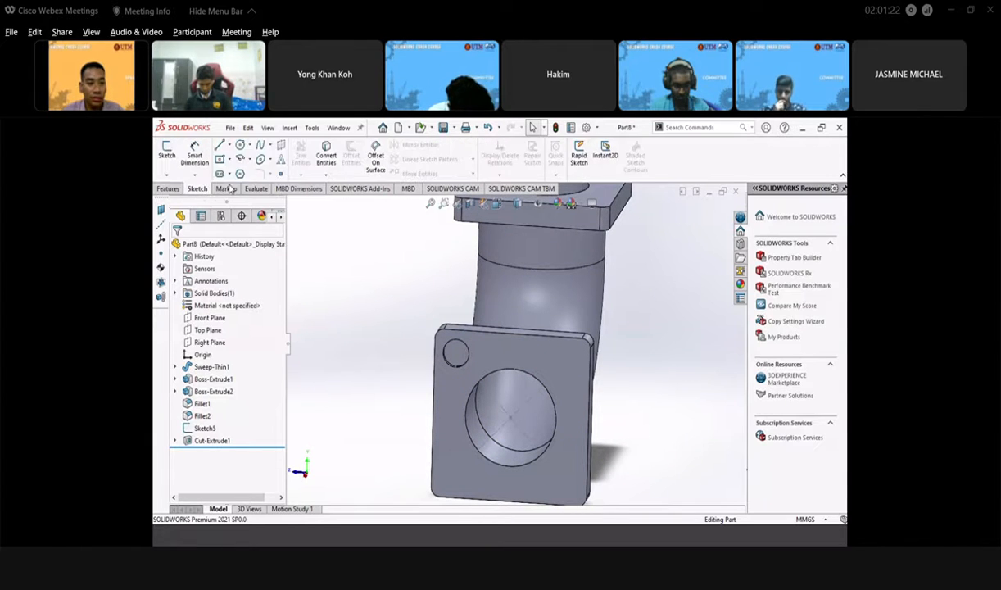
left_click(547, 351)
left_click(576, 295)
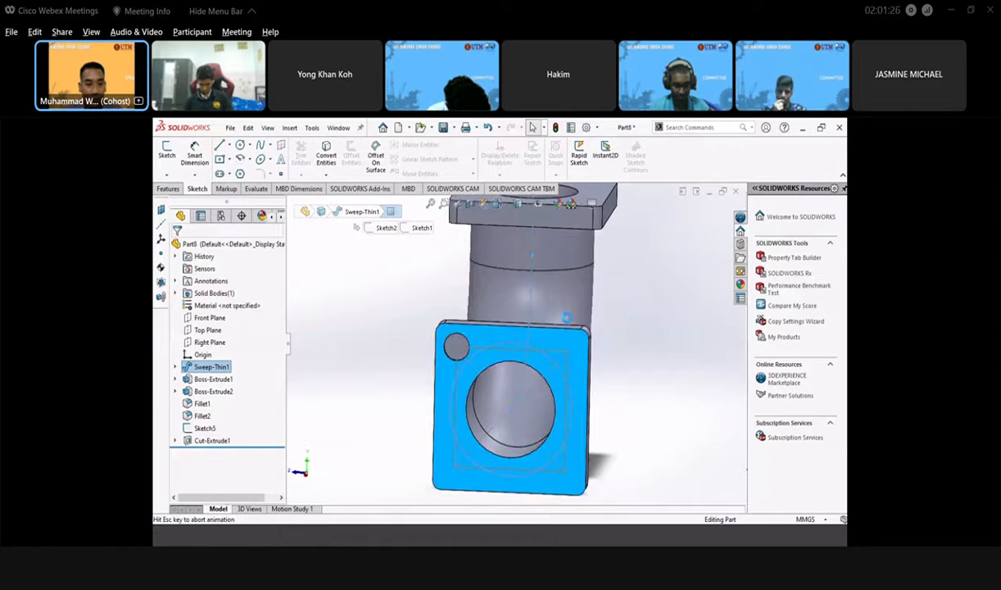
left_click(240, 146)
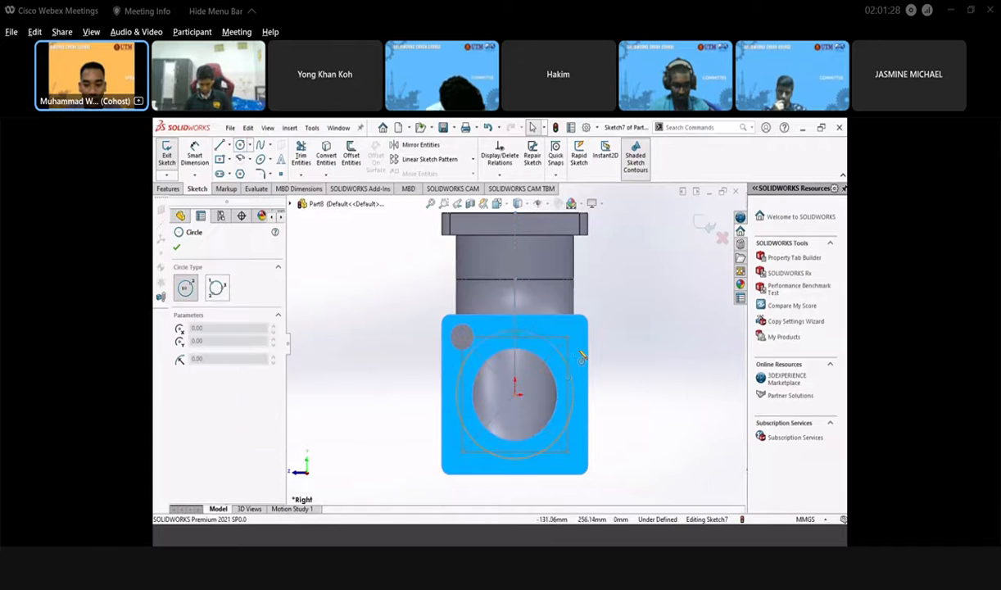
left_click(567, 336)
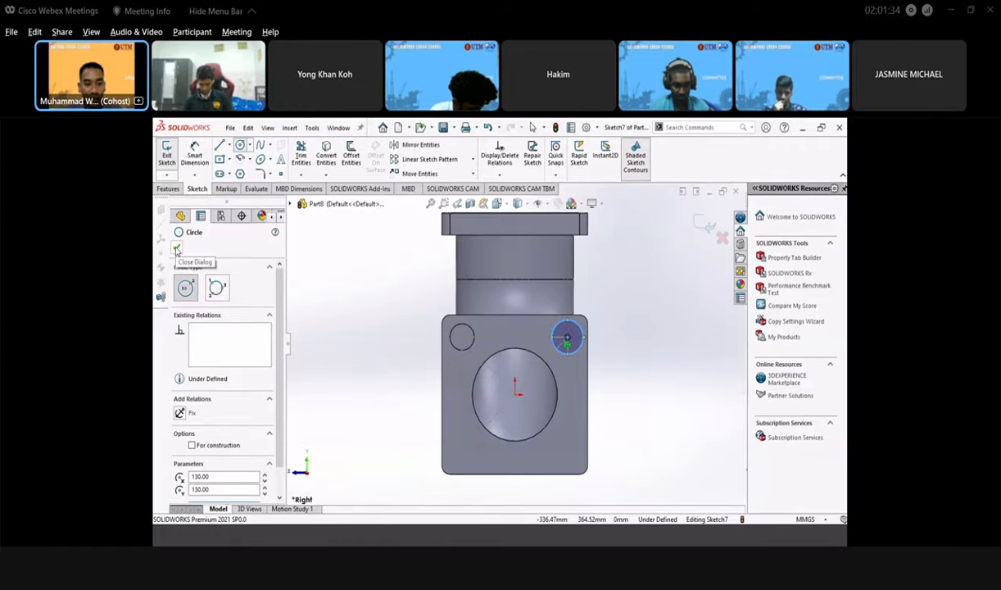
left_click(177, 249)
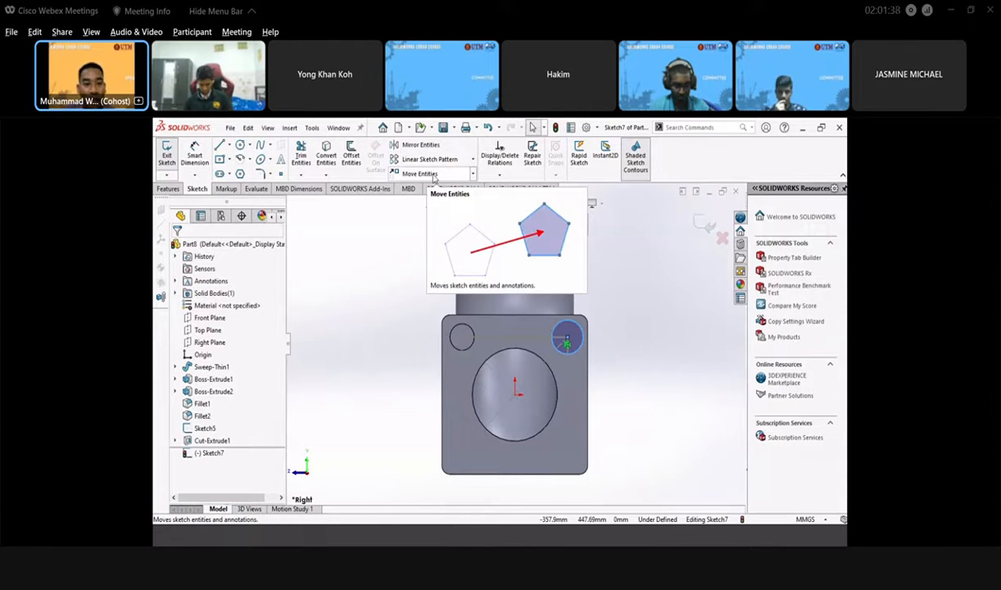
- Dimension the circle's diameter to 60 mm
left_click(196, 154)
left_click(579, 327)
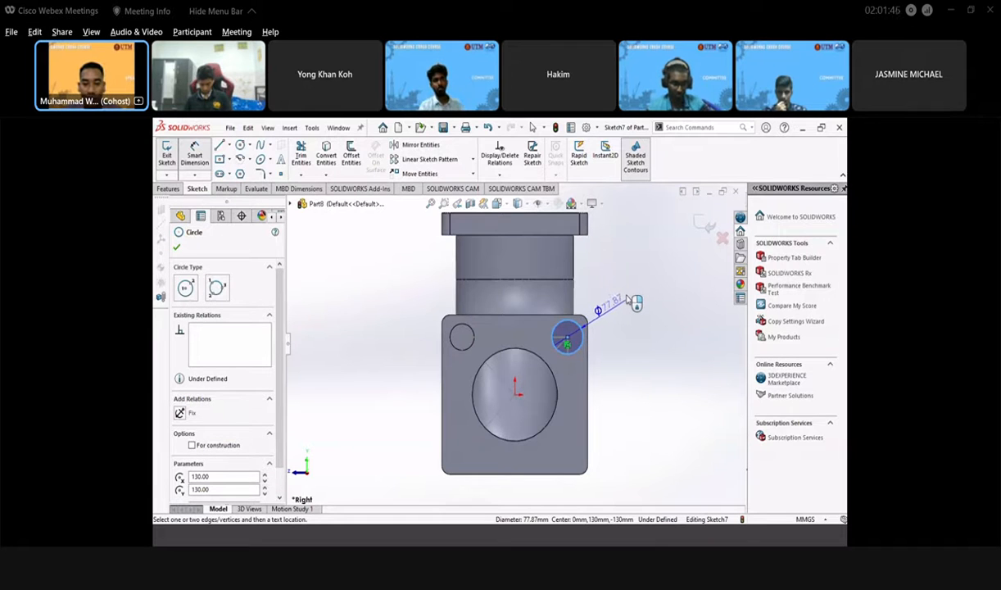
left_click(633, 301)
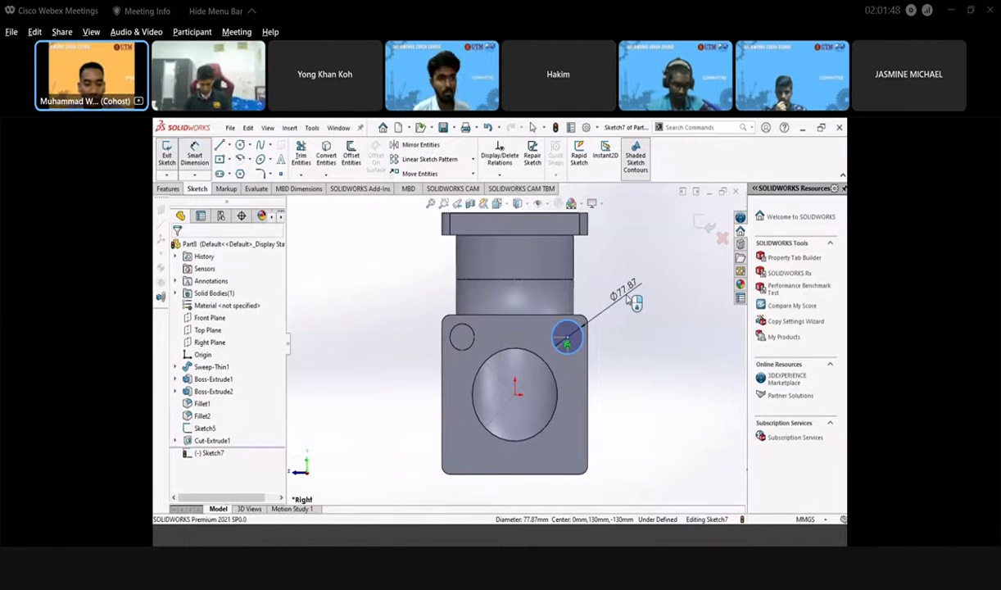
left_click(635, 301)
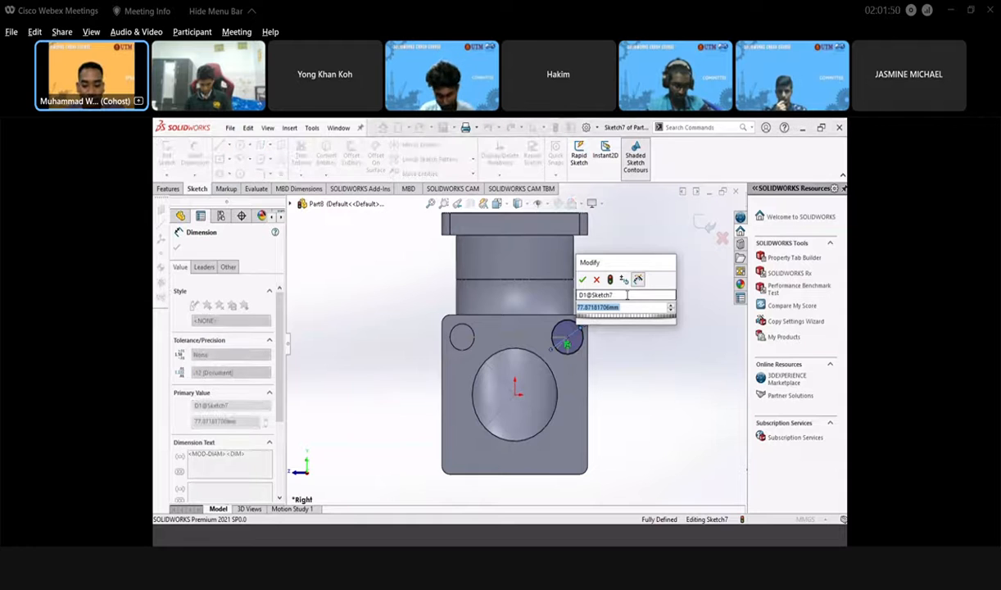
type("60")
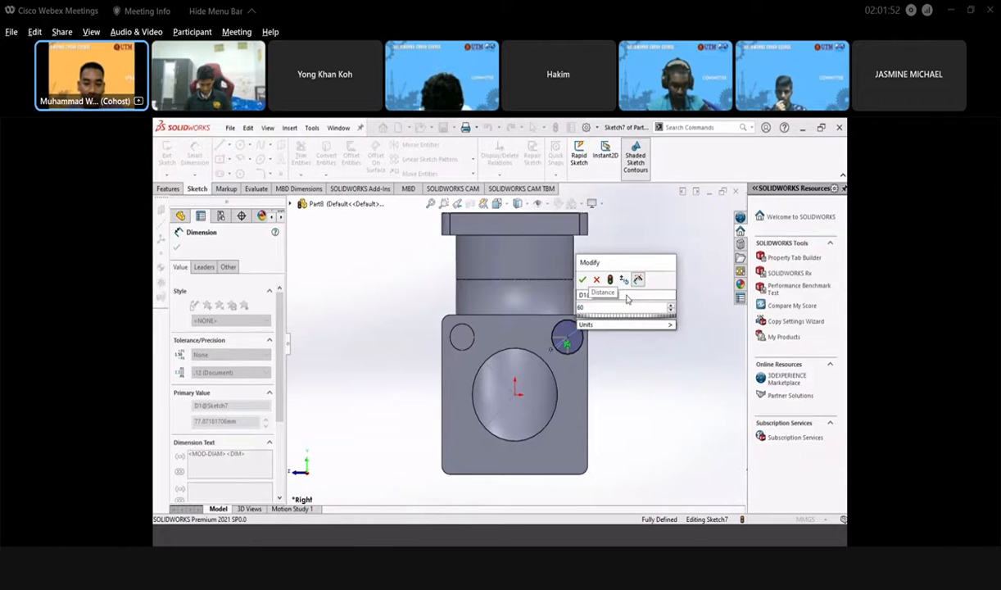
key("Return")
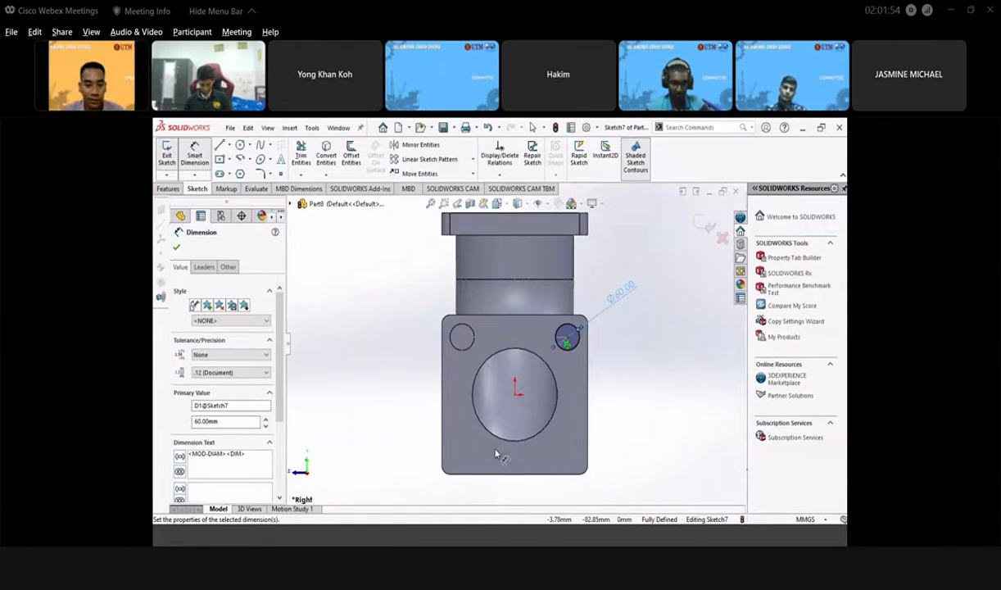
left_click(178, 249)
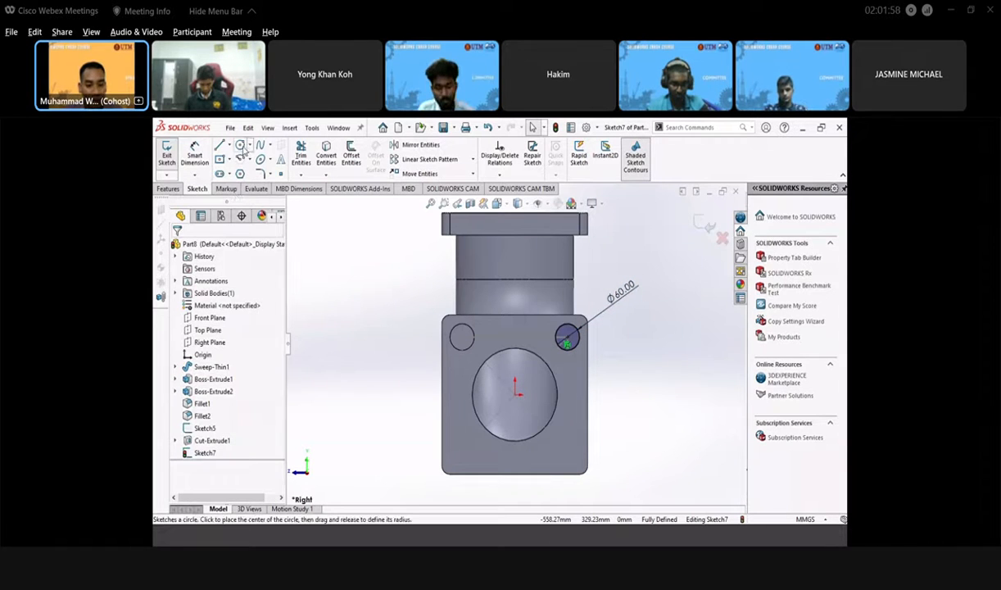
- Sketch a circle over the flange's lower-left corner hole
left_click(243, 150)
key("Escape")
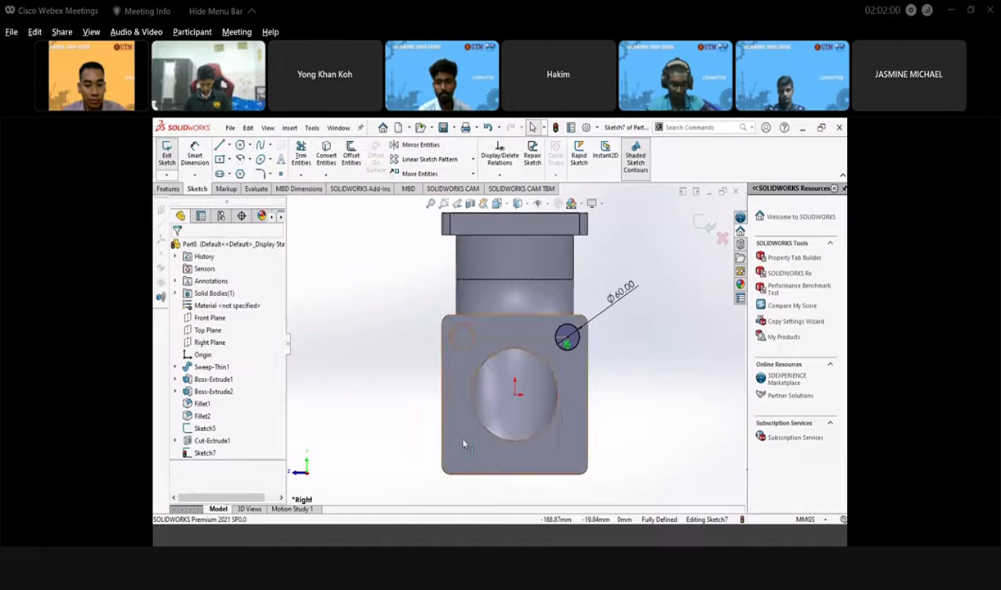
left_click(457, 434)
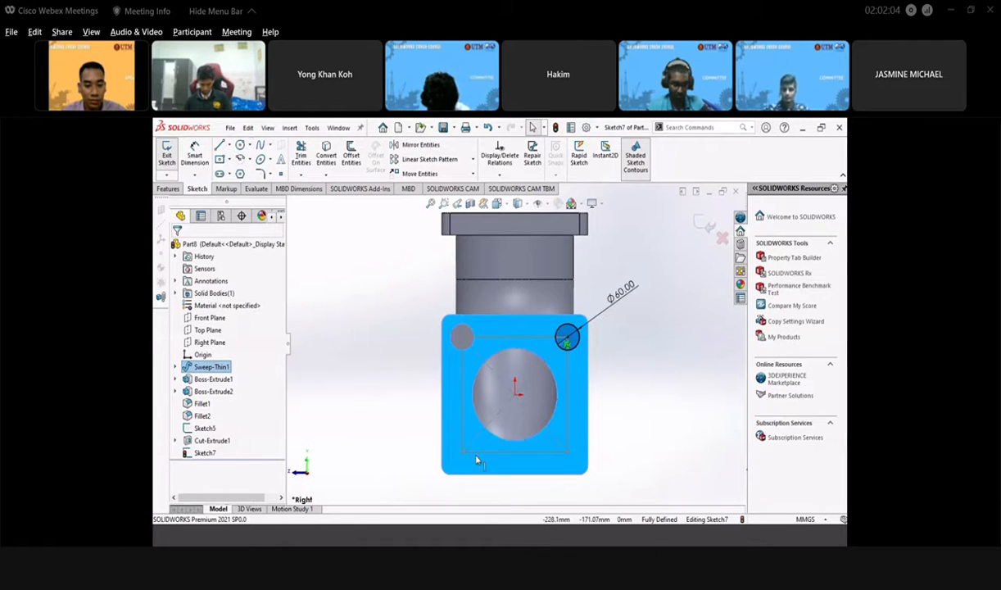
left_click(445, 440)
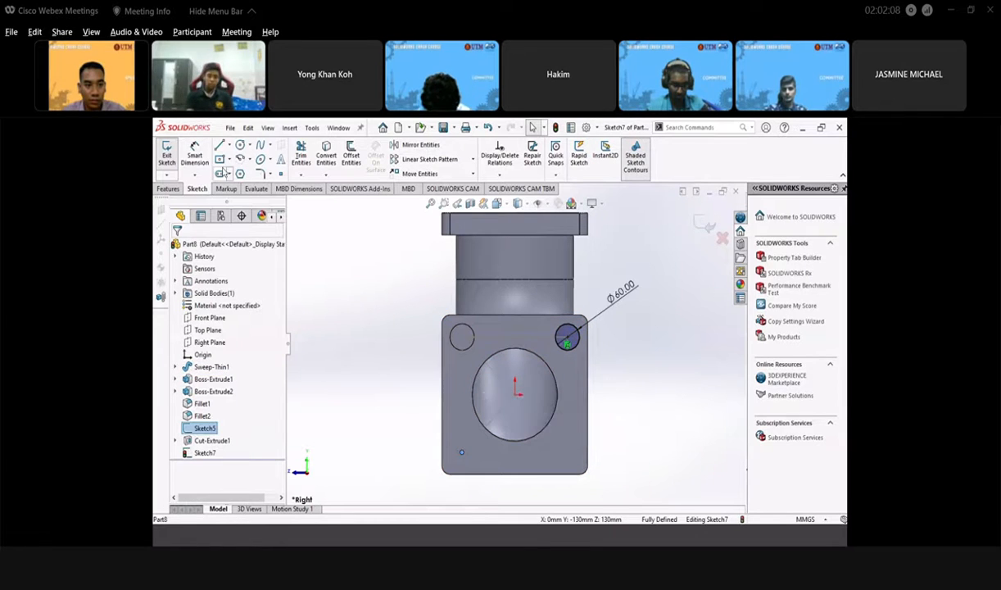
left_click(240, 145)
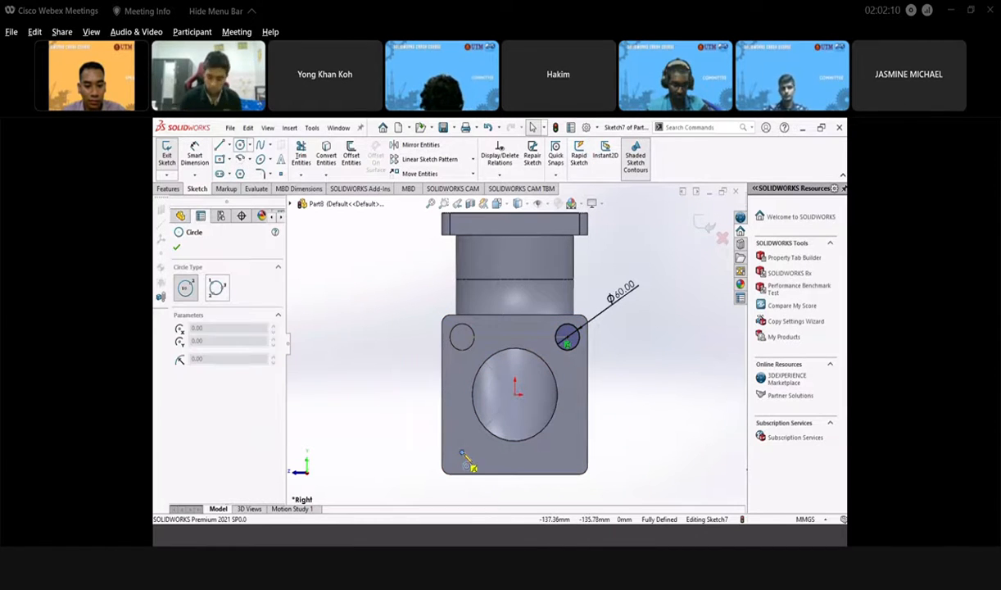
left_click(462, 452)
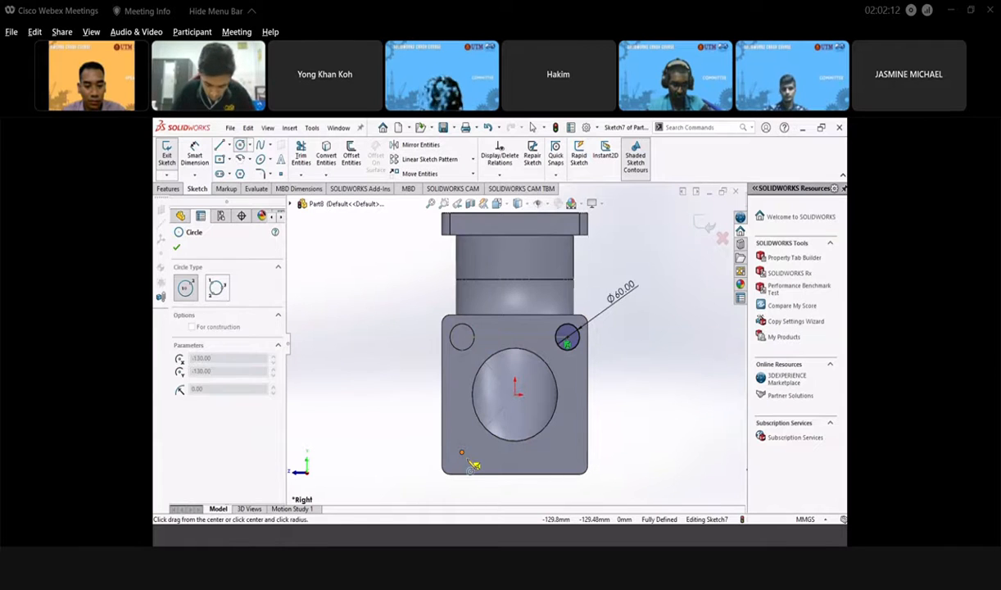
left_click(471, 461)
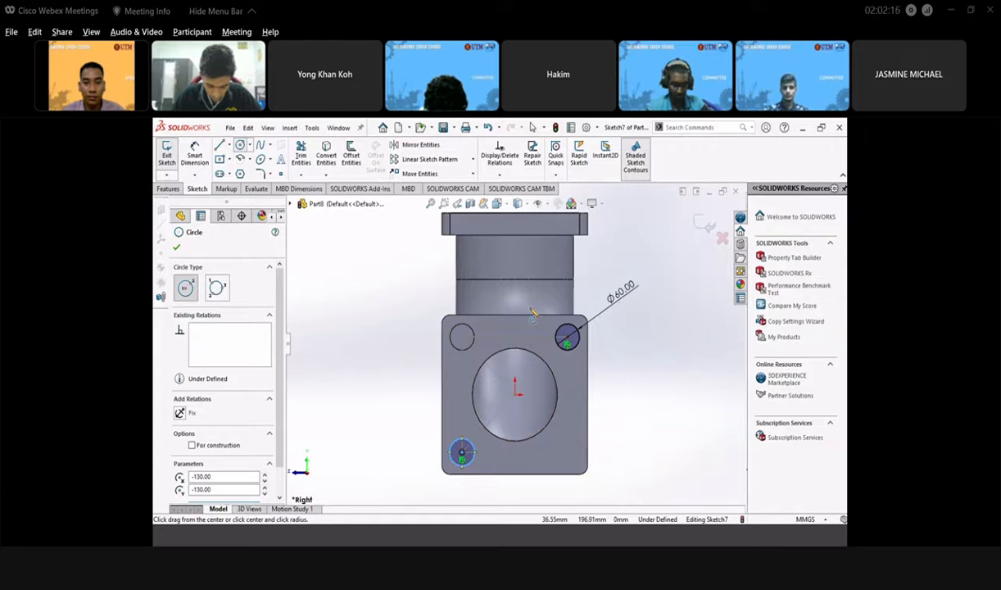
left_click(176, 246)
- Dimension the lower-left circle's diameter to 60 mm
left_click(195, 158)
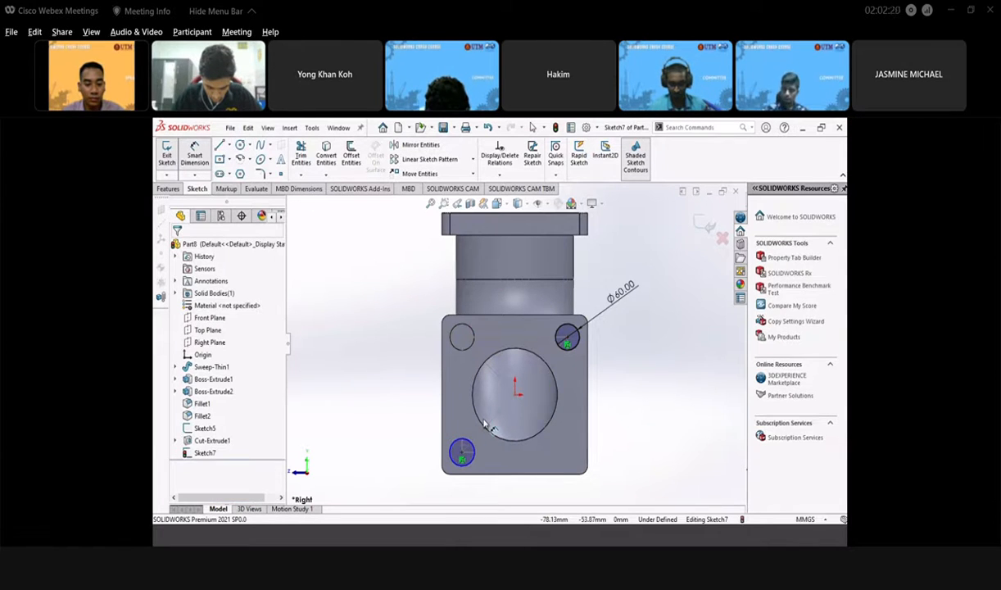
left_click(457, 449)
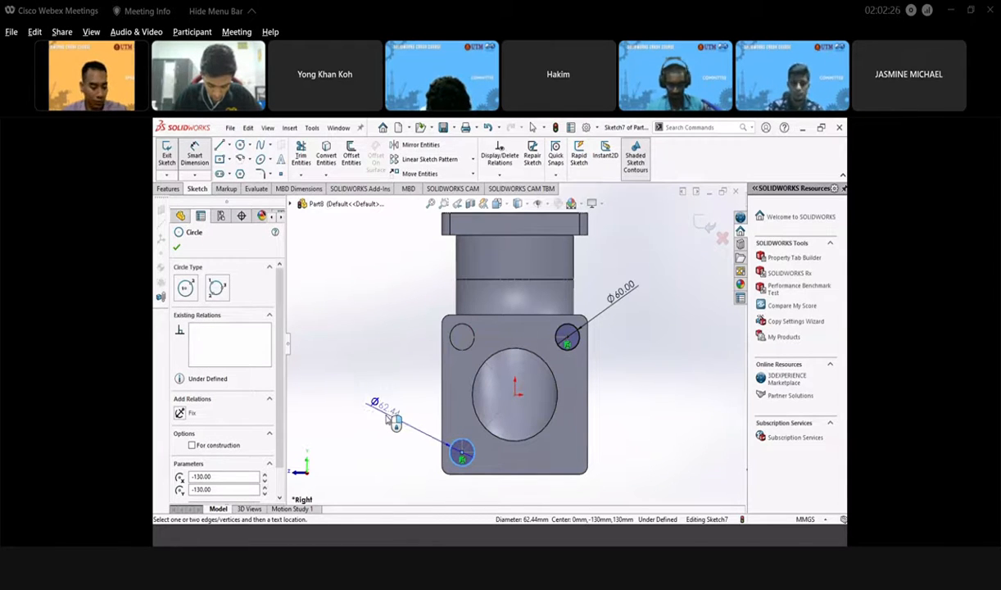
left_click(387, 416)
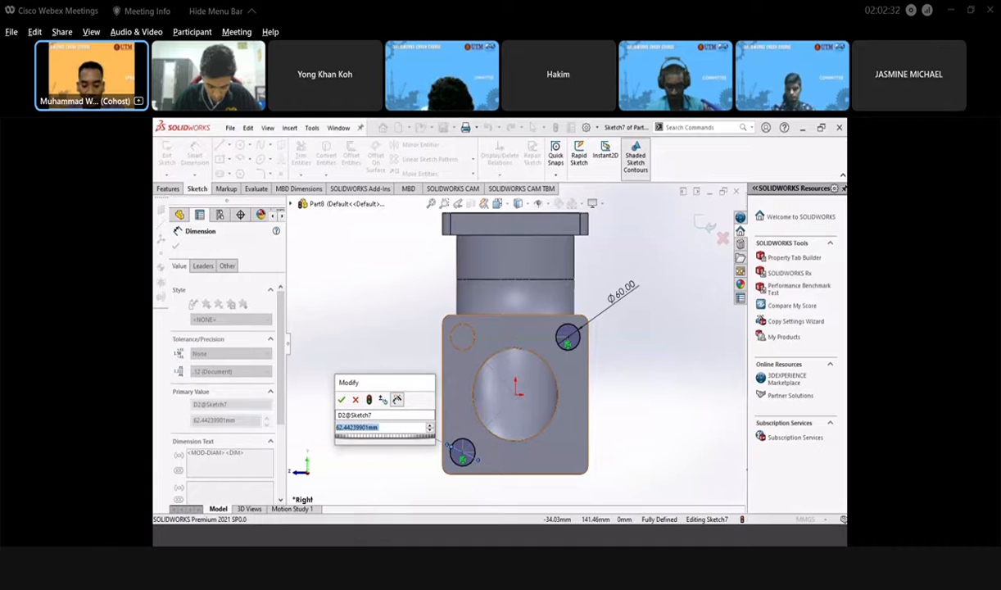
type("60")
key("Return")
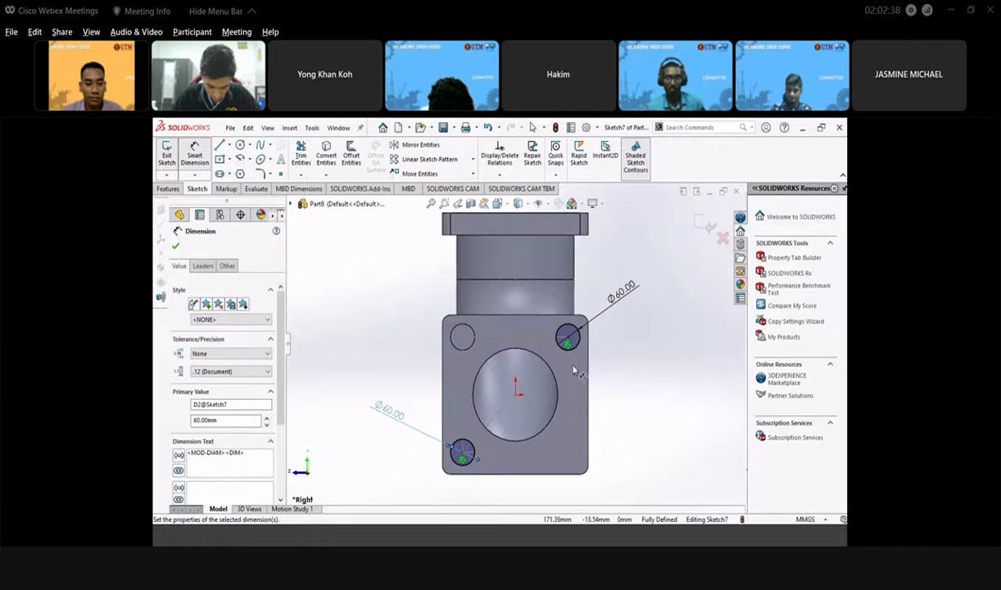
left_click(175, 247)
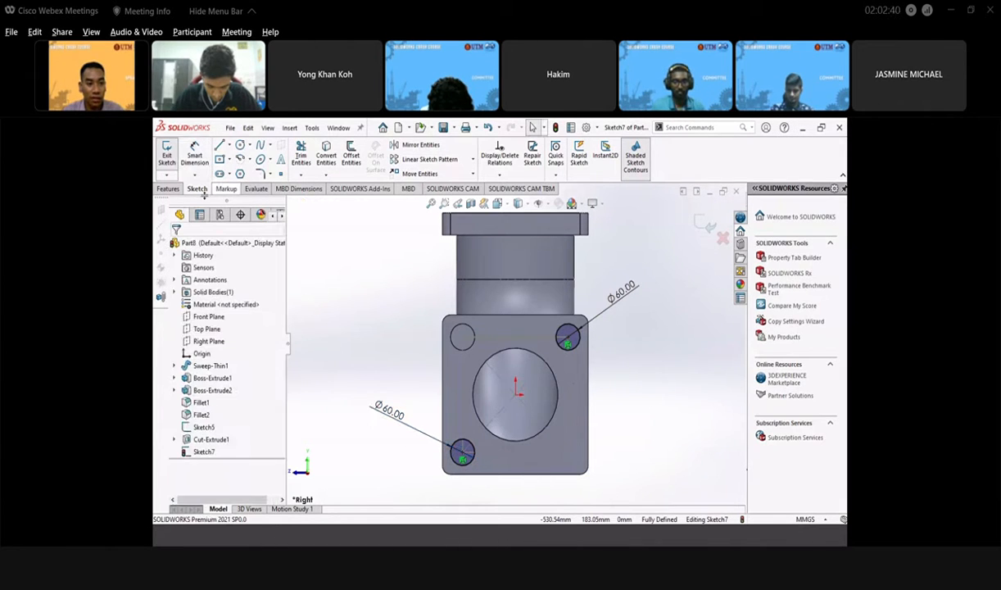
left_click(241, 146)
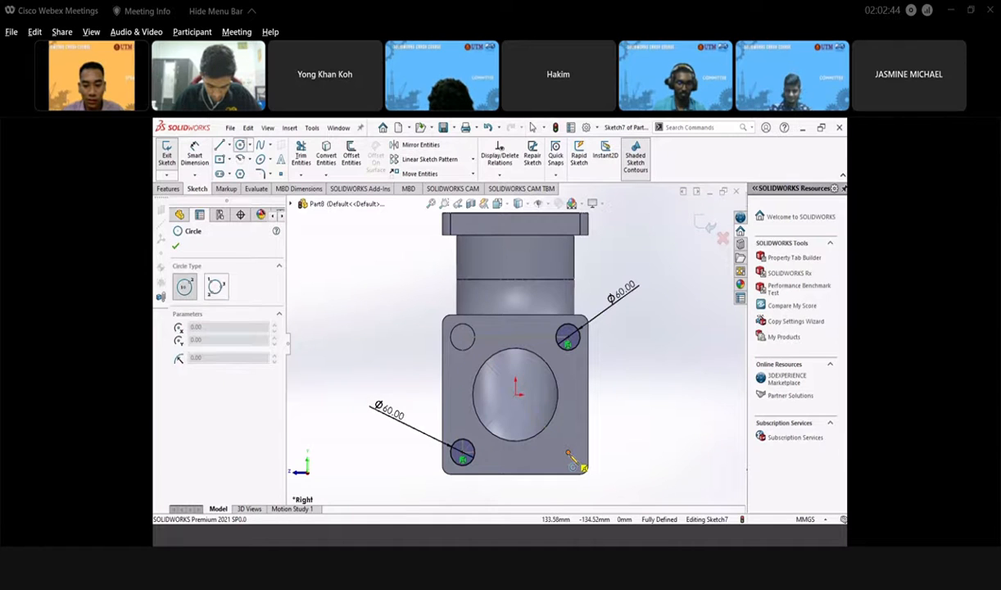
- Add a Ø60 circle on the lower-right corner hole and exit the sketch
left_click(568, 452)
left_click(575, 461)
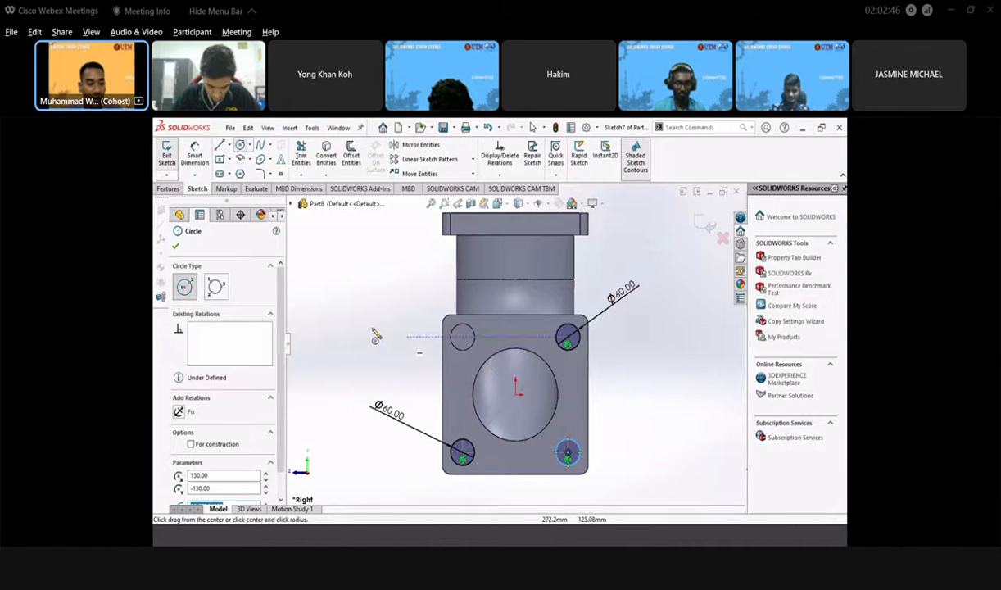
left_click(176, 247)
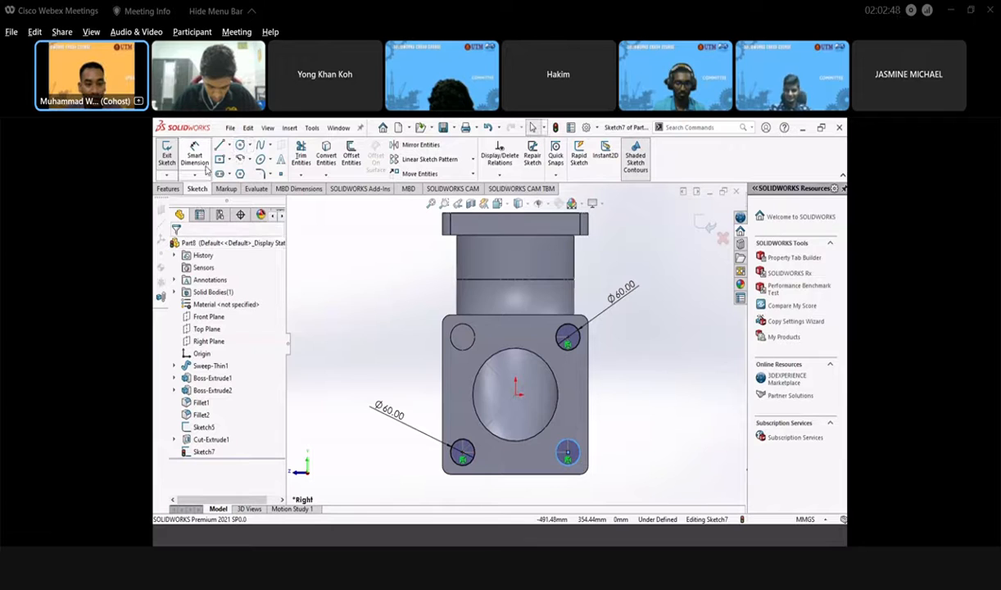
left_click(580, 451)
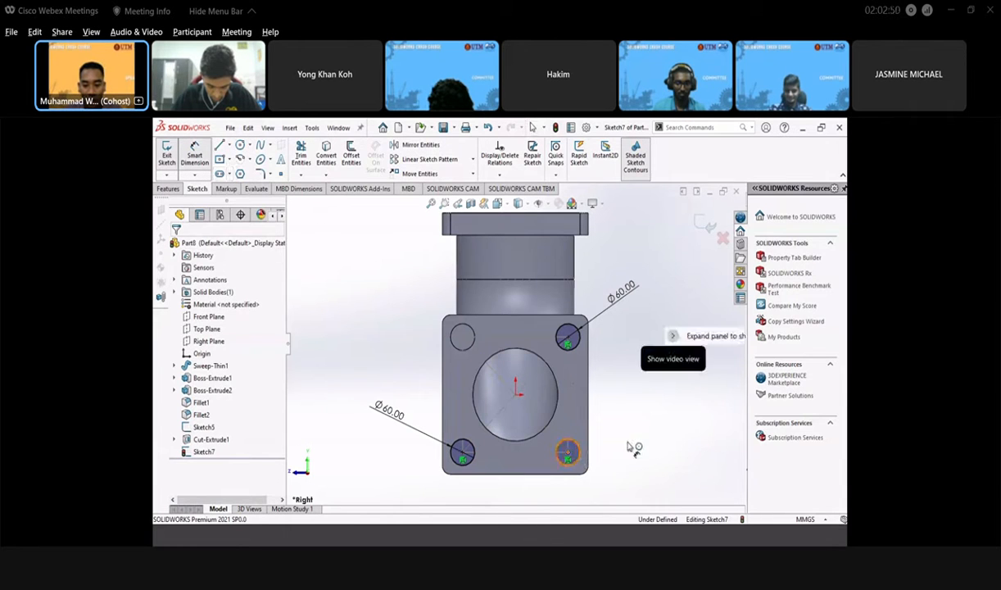
left_click(624, 452)
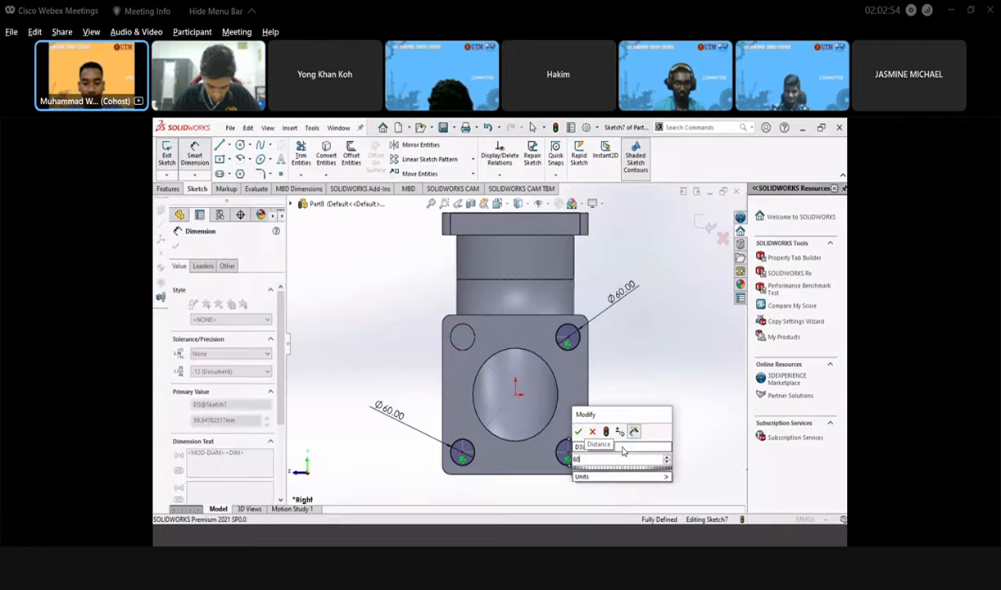
key("Return")
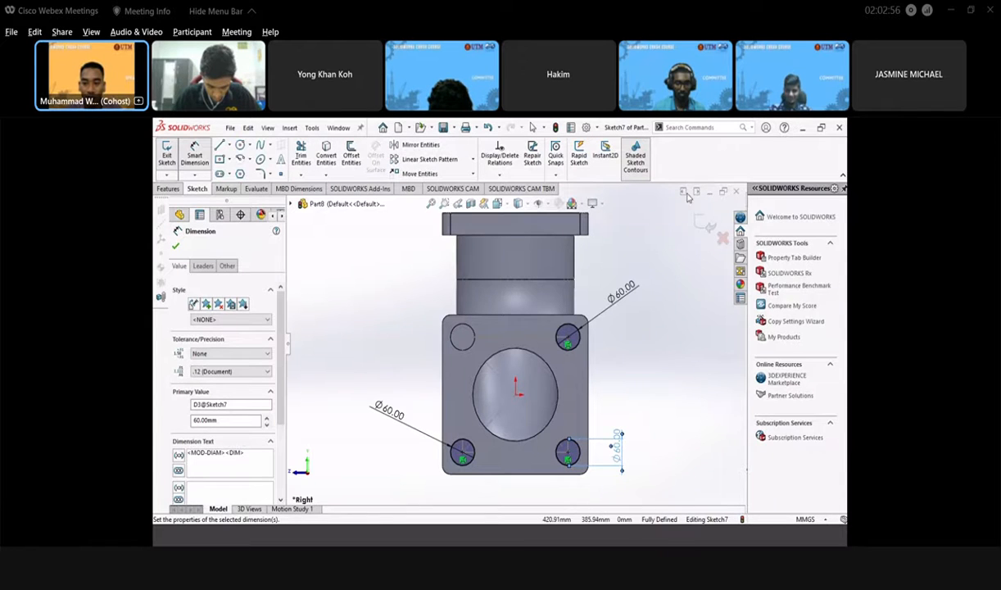
left_click(704, 225)
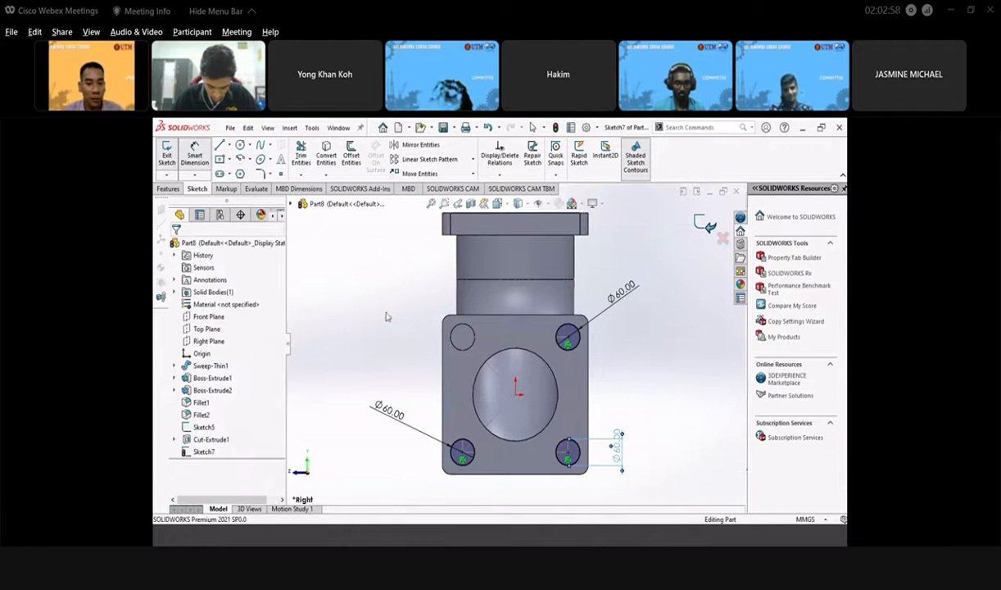
- Cut the three Ø60 circles 10 mm blind into the flange and inspect the result
left_click(169, 188)
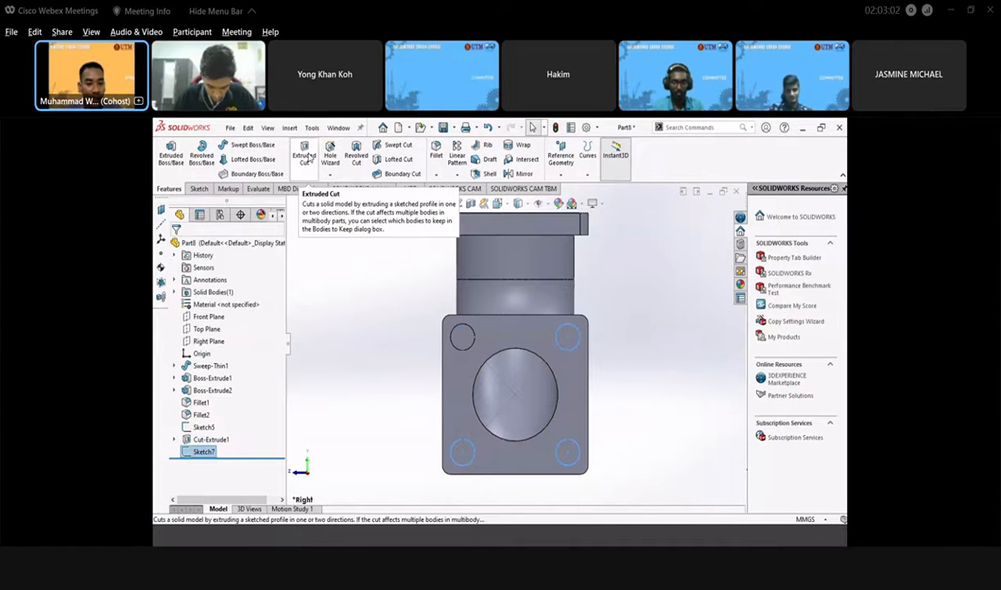
left_click(306, 157)
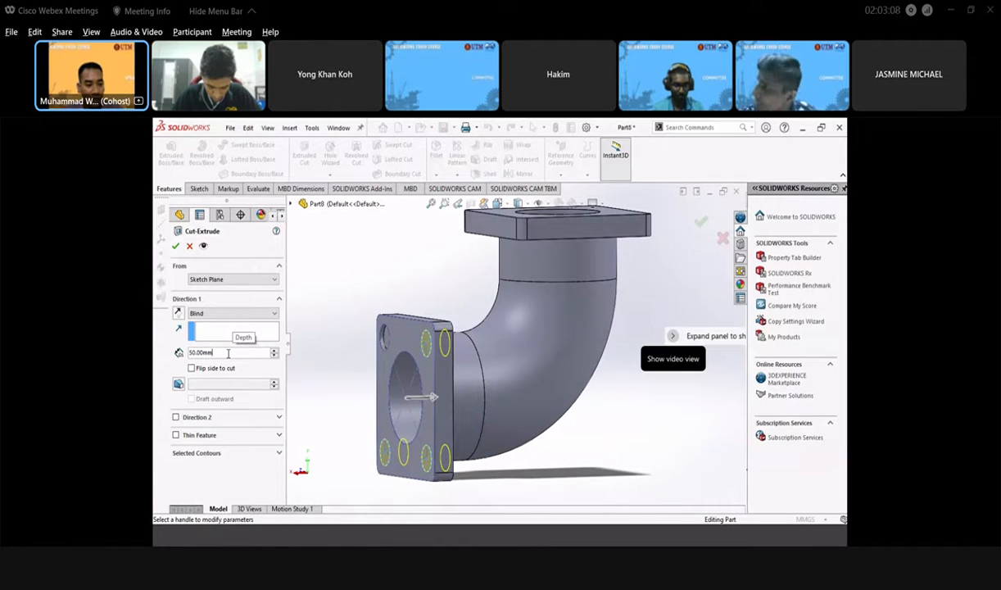
double_click(227, 353)
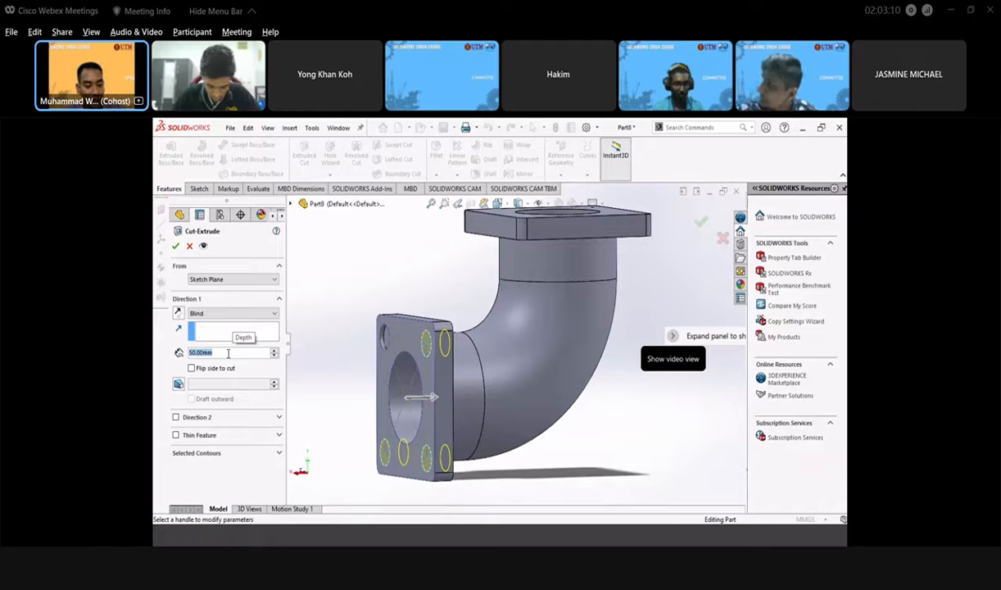
type("1")
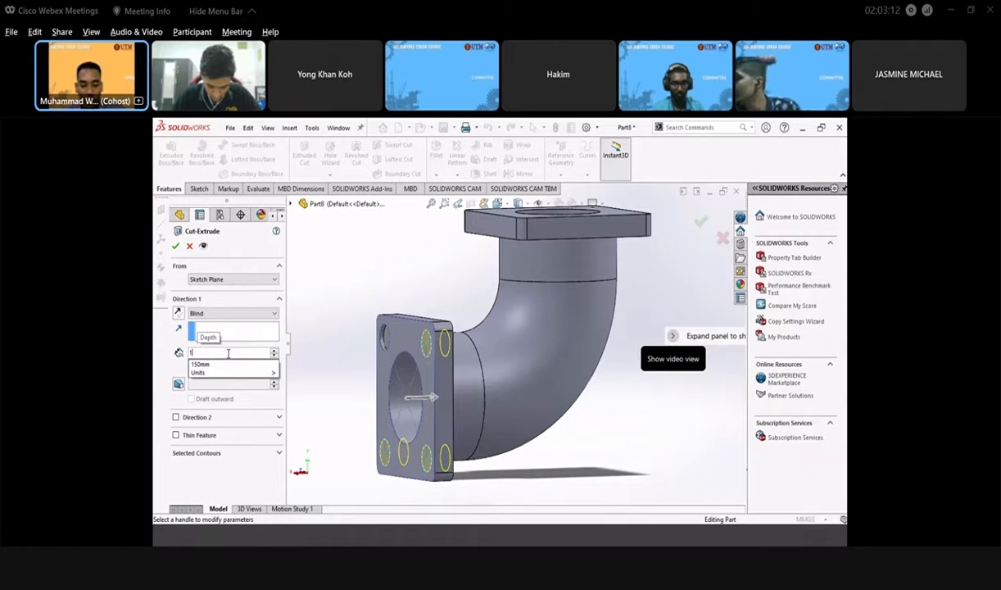
type("500")
key("Return")
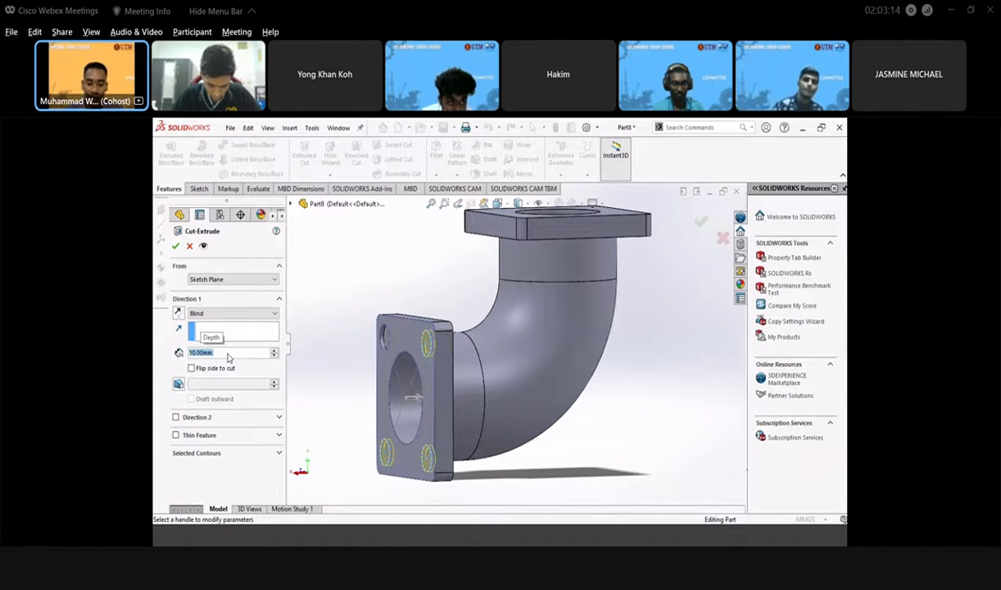
key("Return")
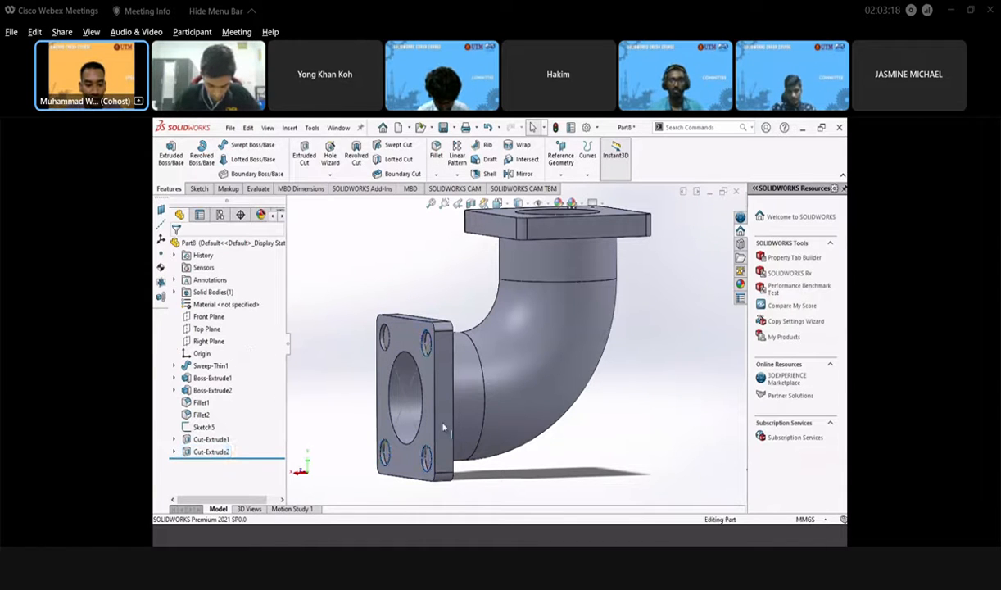
middle_click_drag(424, 422, 464, 399)
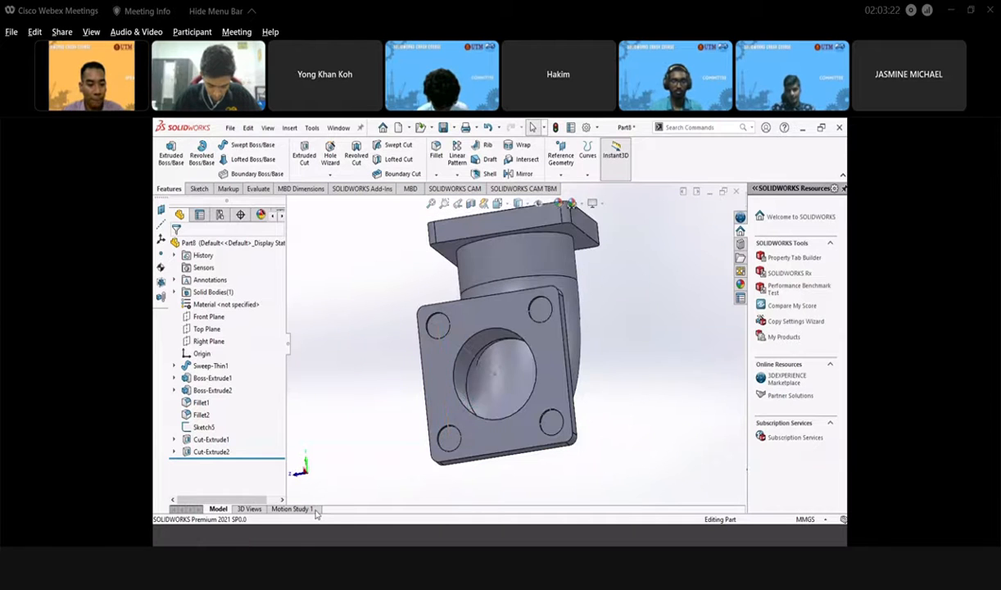
- Bring up the Pipe.png reference image in Photos
left_click(297, 542)
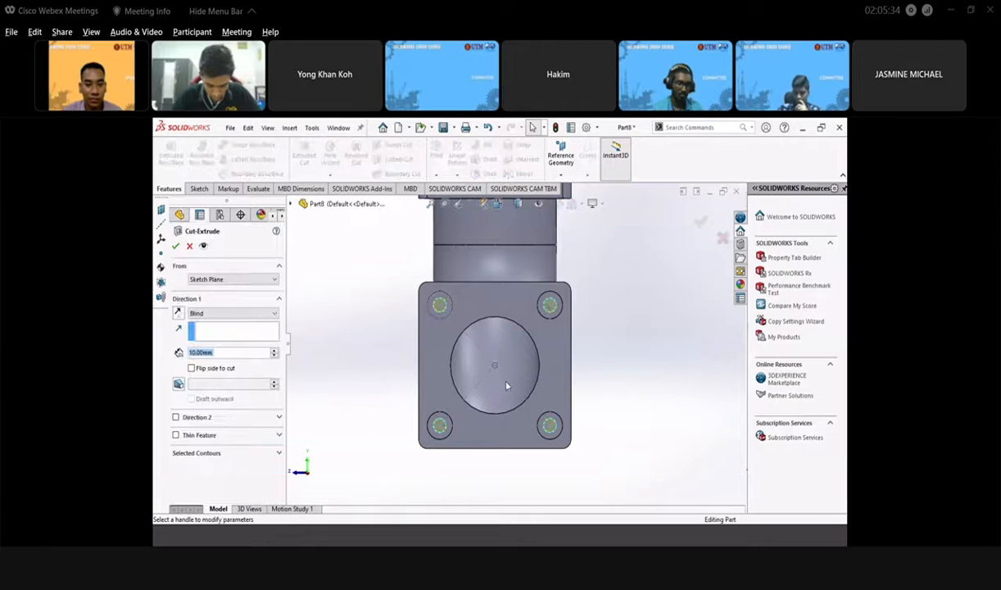
- Preview the cut at 30 mm and 50 mm depths while orbiting the elbow
middle_click_drag(424, 444, 414, 405)
scroll(430, 377, "up", 3)
scroll(430, 377, "down", 1)
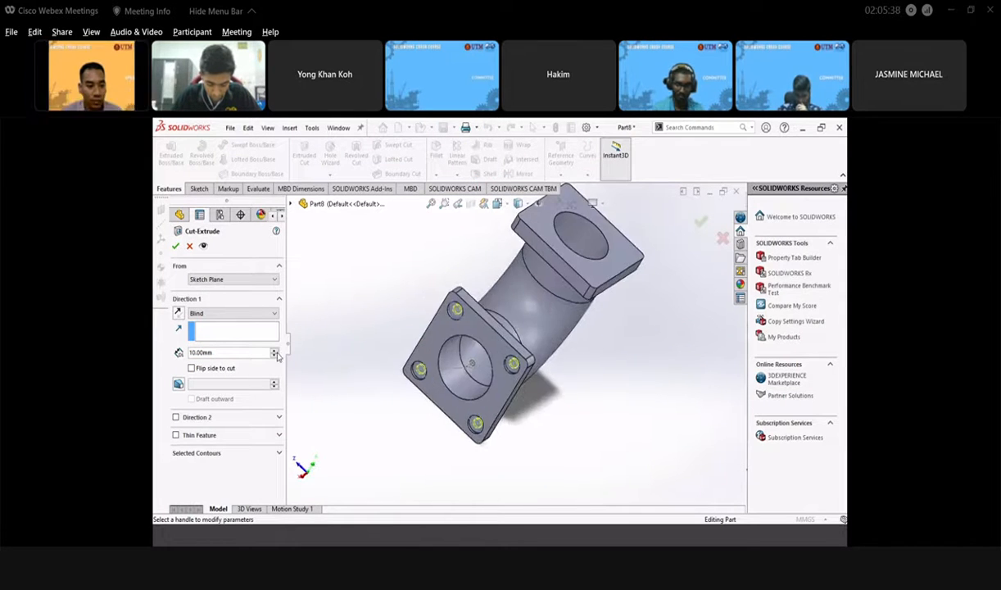
left_click(276, 350)
middle_click_drag(480, 354, 451, 358)
scroll(450, 358, "down", 4)
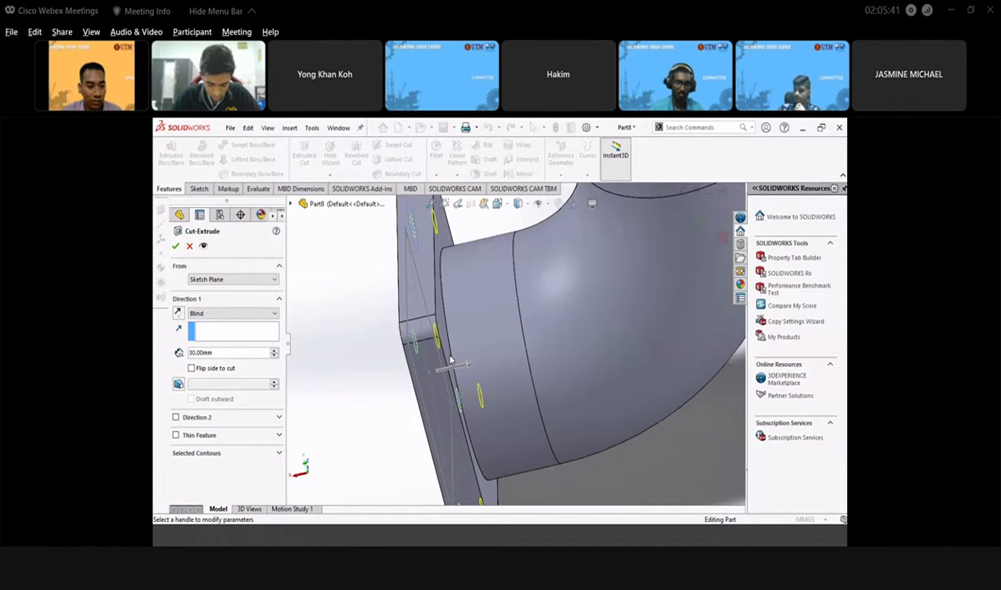
left_click(272, 350)
left_click(273, 350)
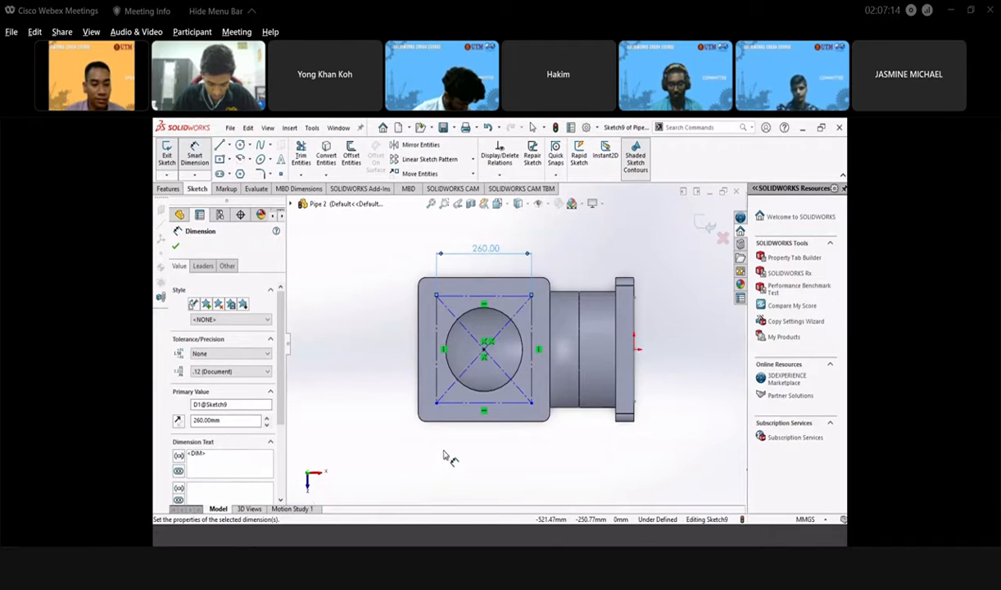
- Dimension the square's left edge to a 260 mm height, fully defining it
left_click(440, 352)
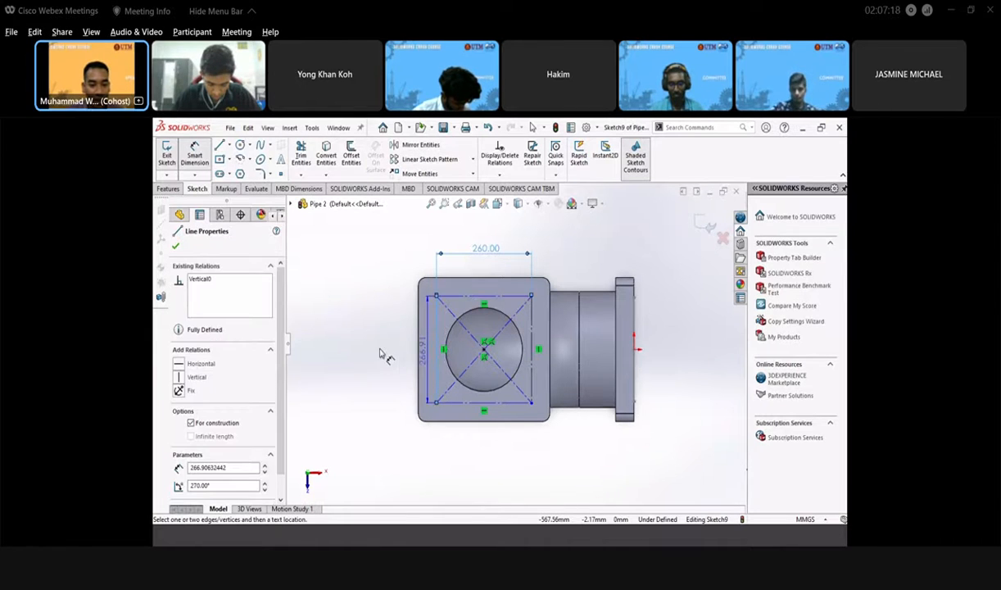
left_click(390, 360)
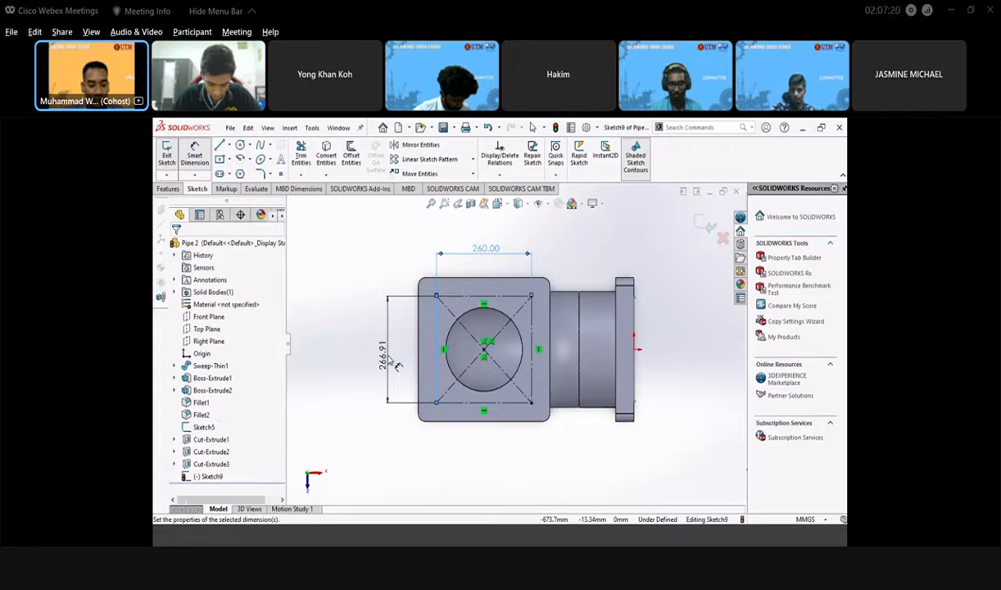
type("260")
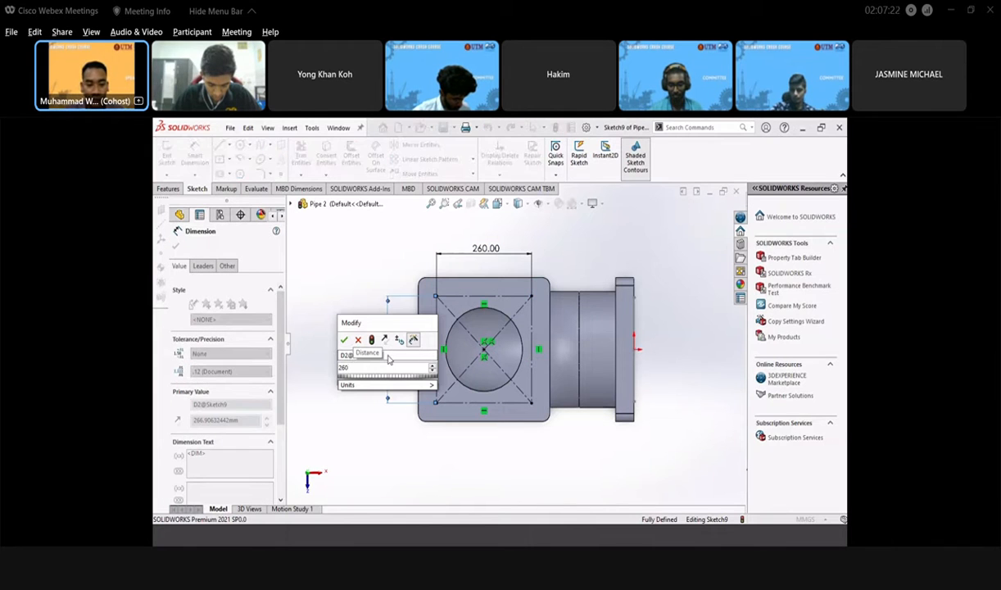
key("Return")
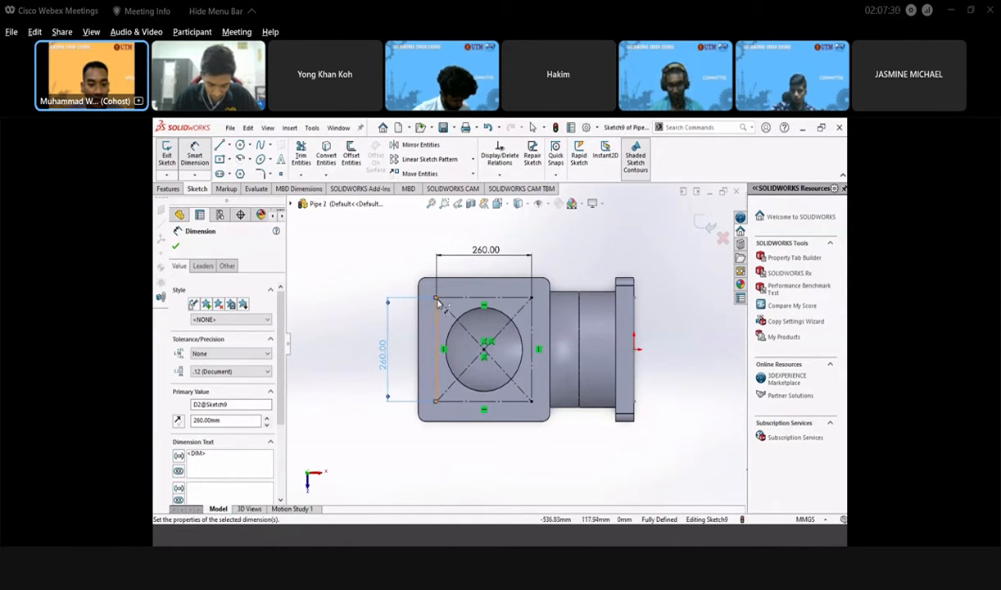
left_click(176, 241)
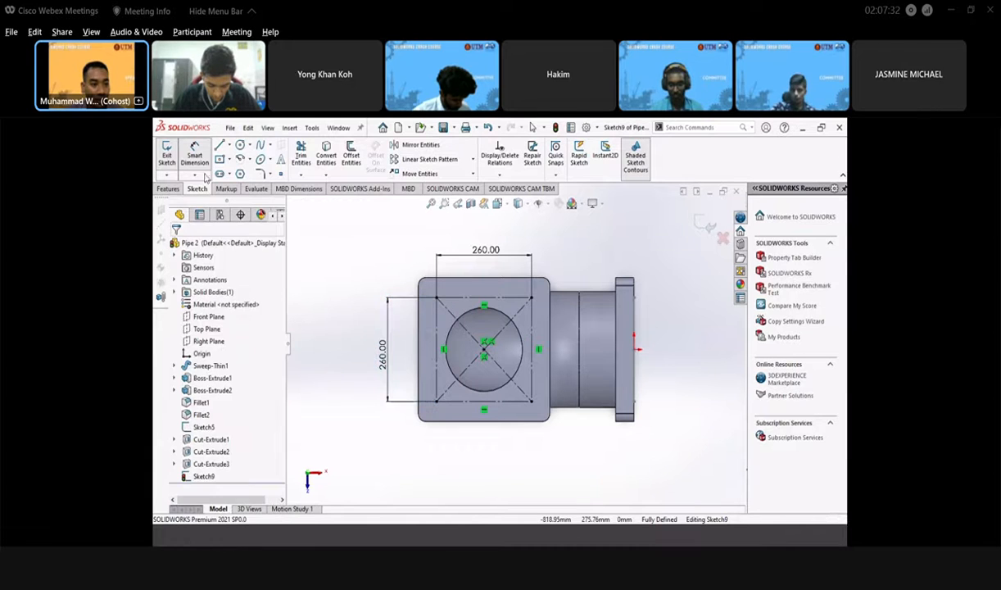
left_click(241, 145)
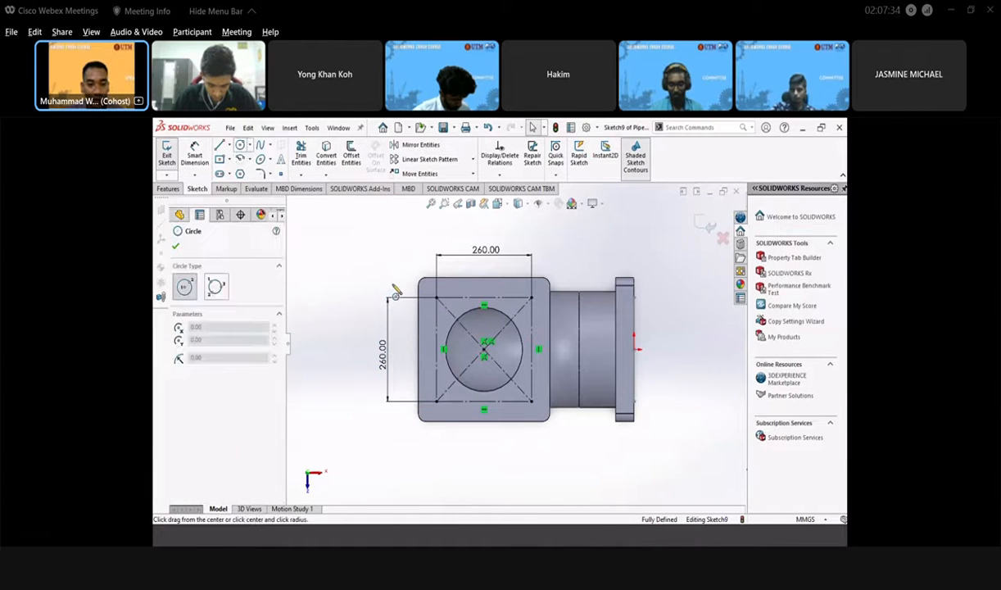
- Draw a circle centred on the square's top-left corner and dimension it Ø60
left_click(436, 298)
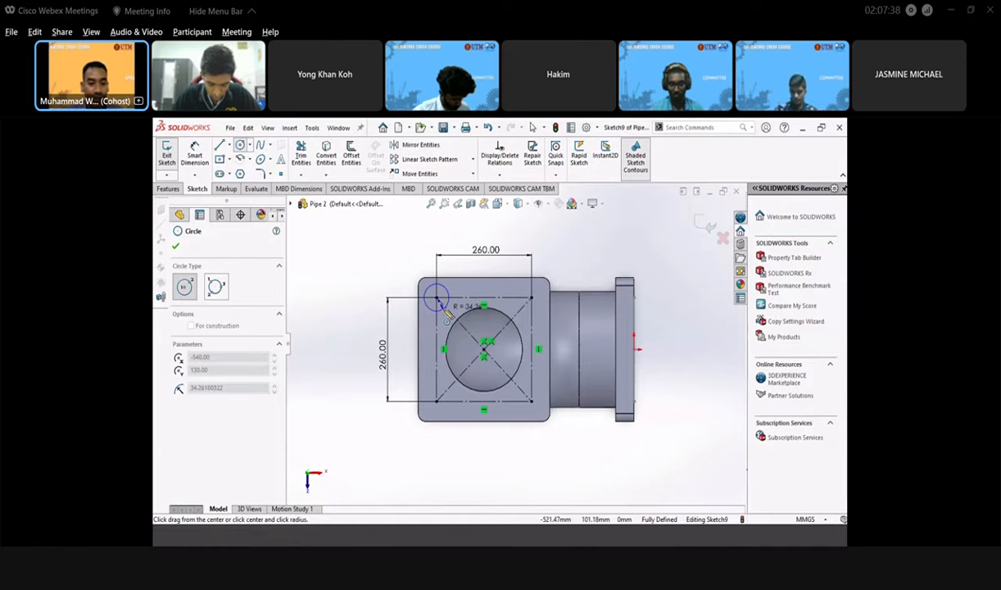
left_click(447, 310)
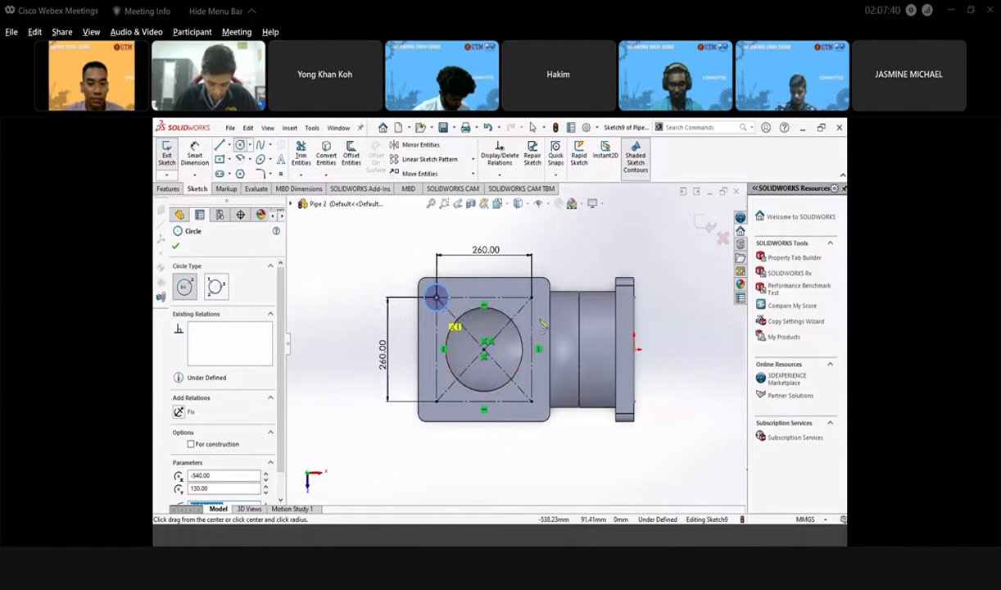
scroll(508, 272, "down", 2)
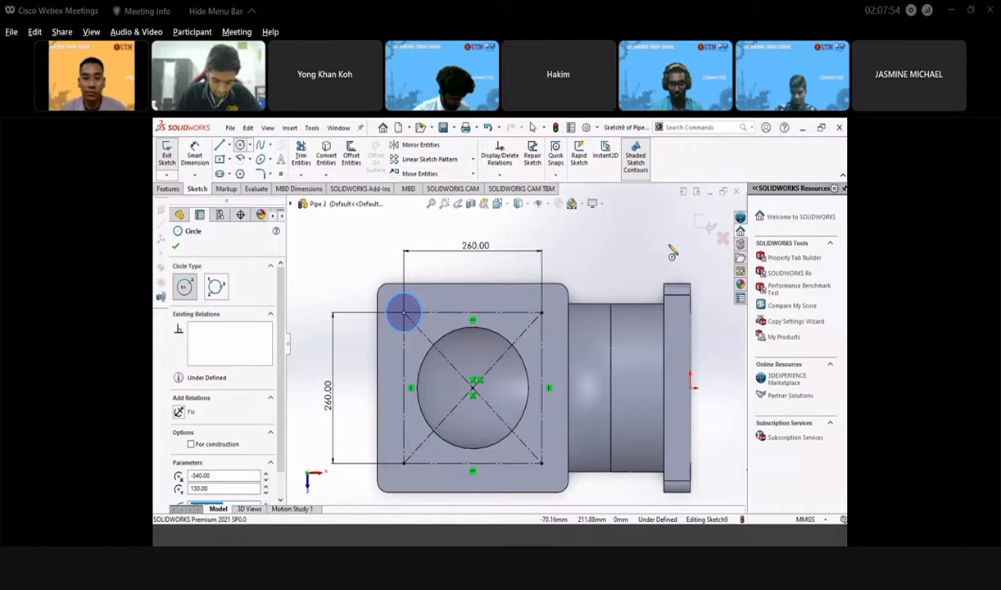
left_click(697, 226)
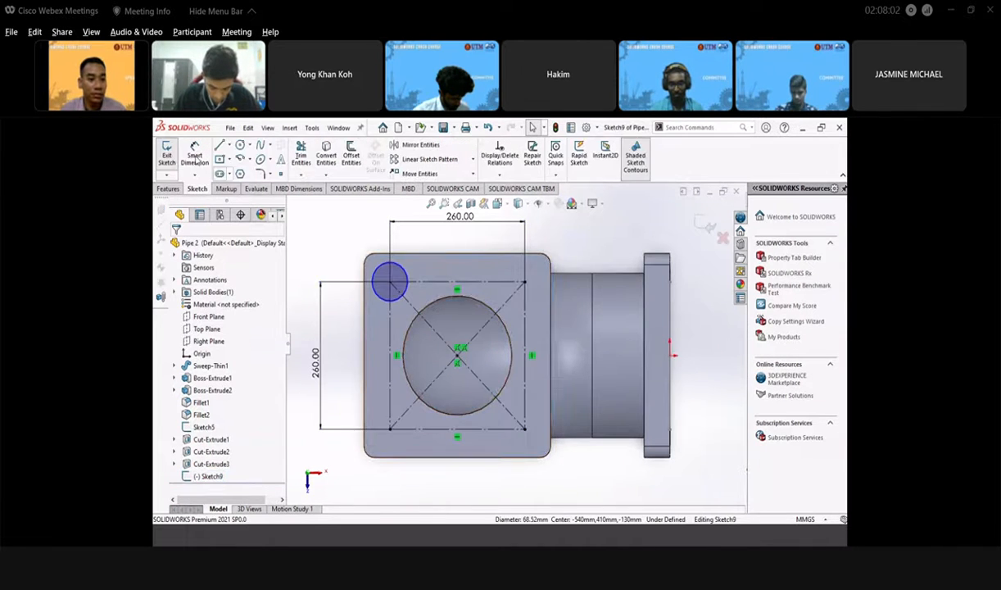
left_click(195, 158)
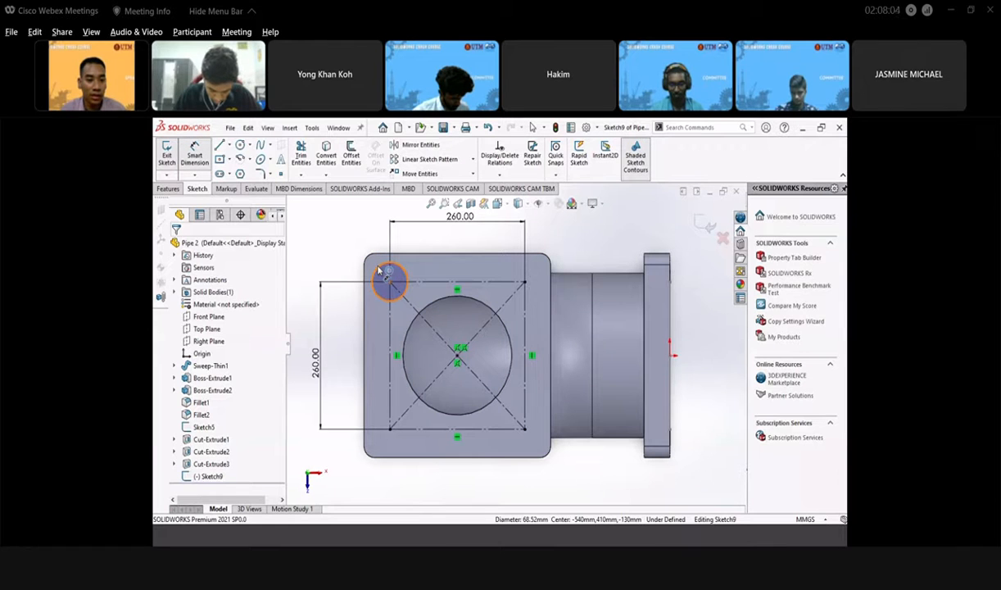
left_click(379, 271)
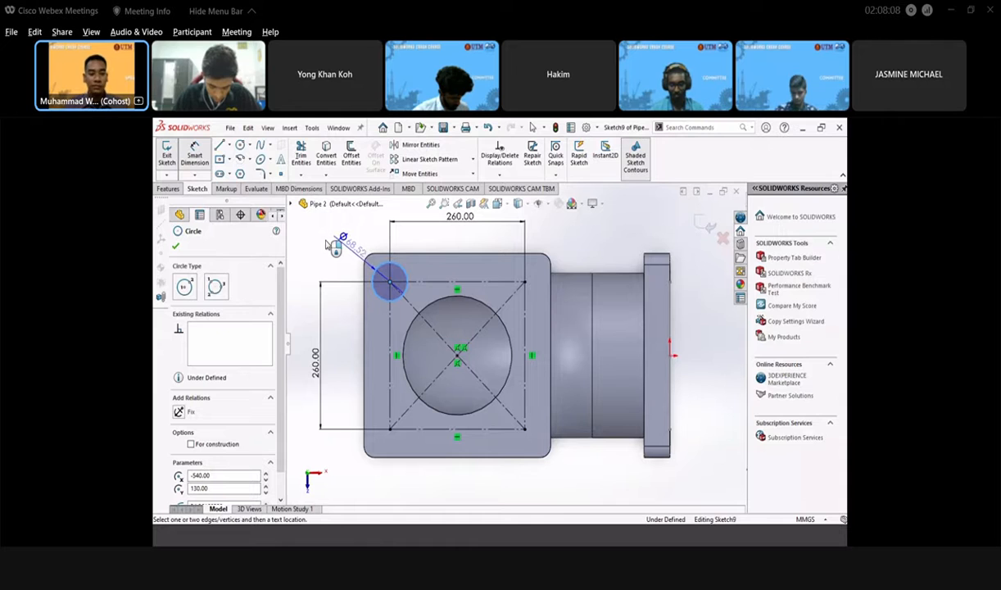
left_click(329, 244)
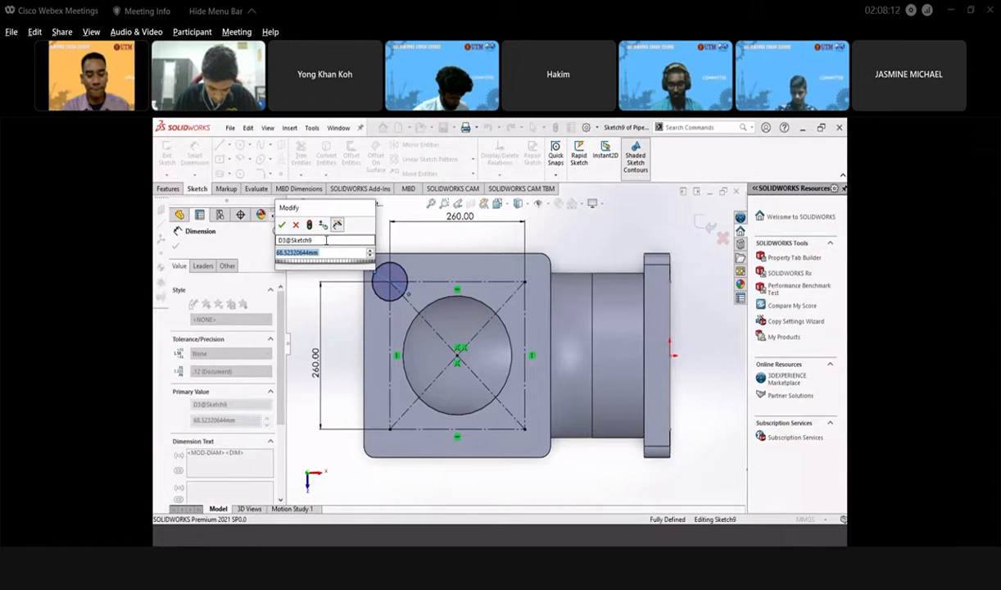
type("60")
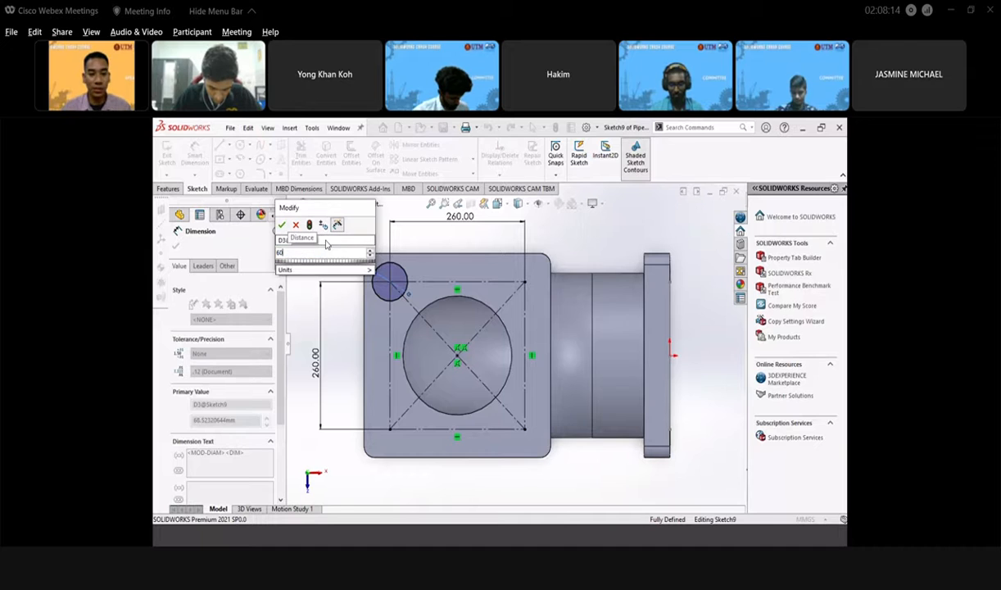
key("Return")
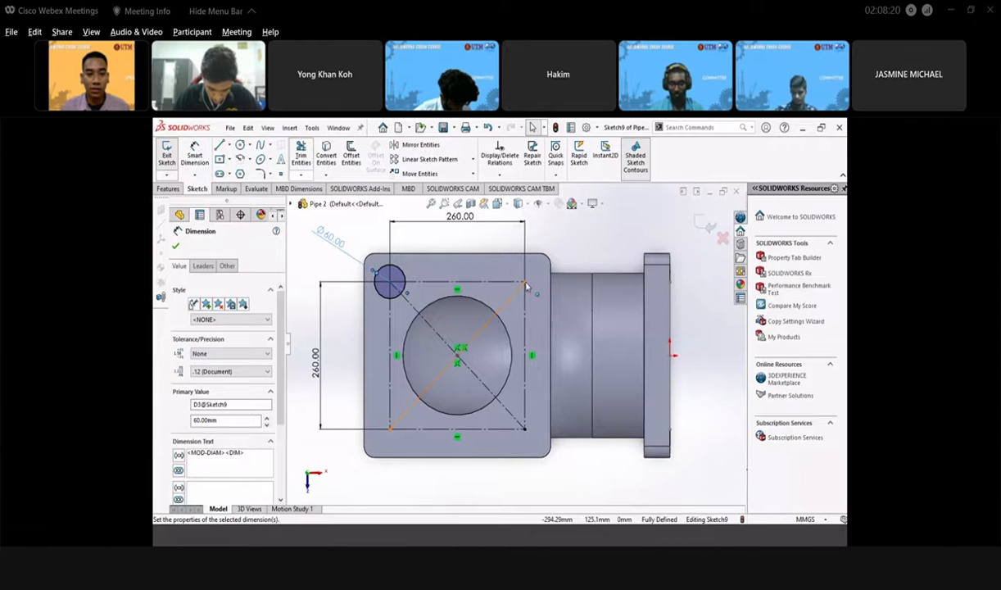
- Draw circles centred on the square's top-right, bottom-left and bottom-right corners
left_click(240, 145)
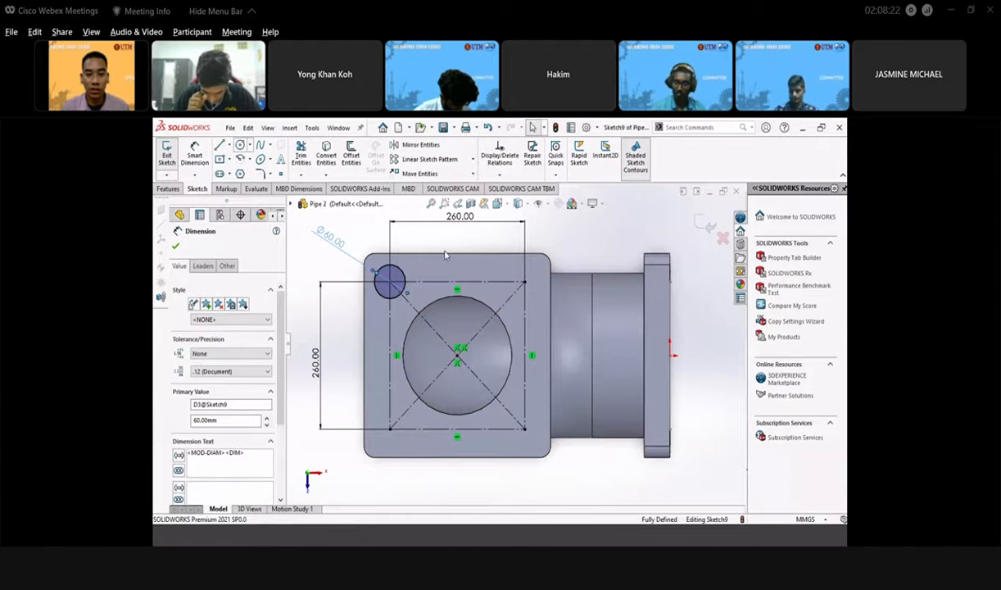
left_click(524, 281)
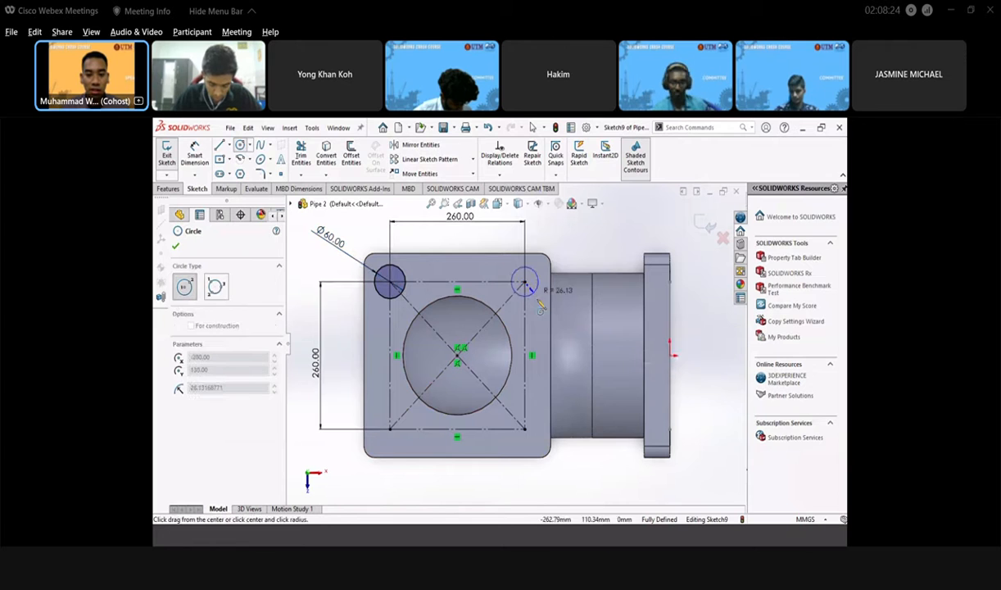
left_click(538, 298)
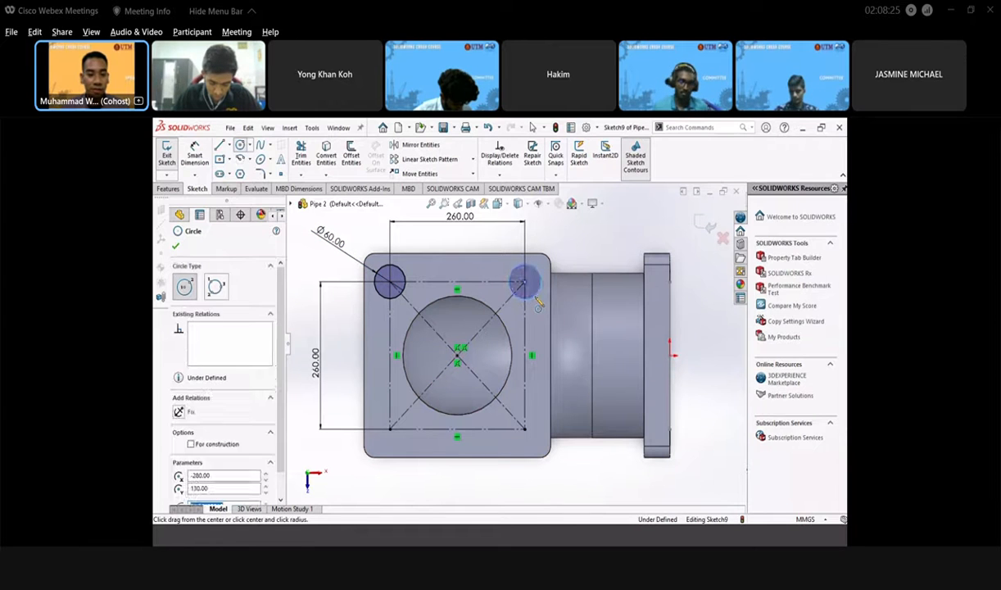
left_click(390, 427)
left_click(401, 440)
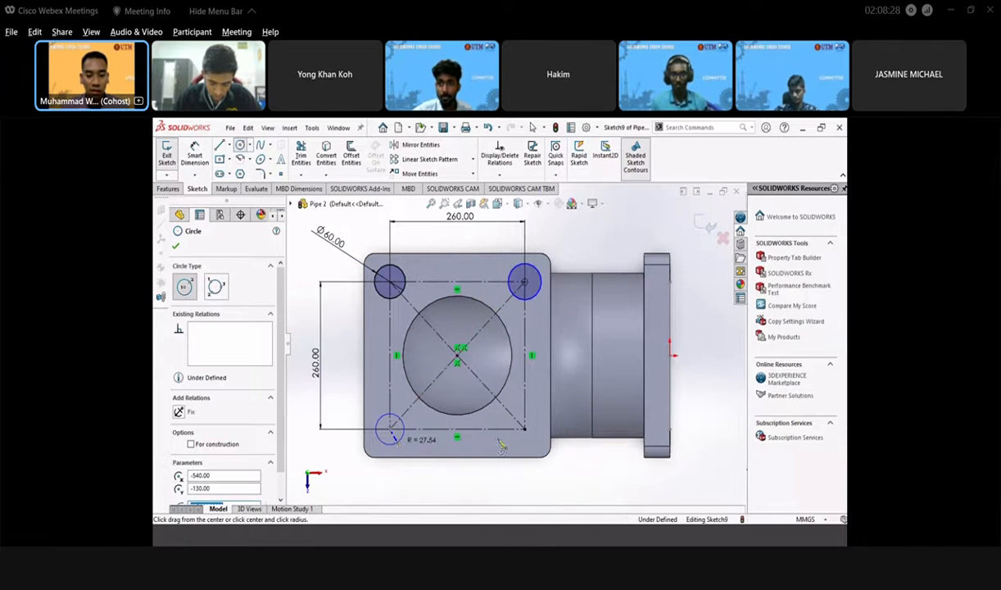
left_click(525, 428)
left_click(537, 441)
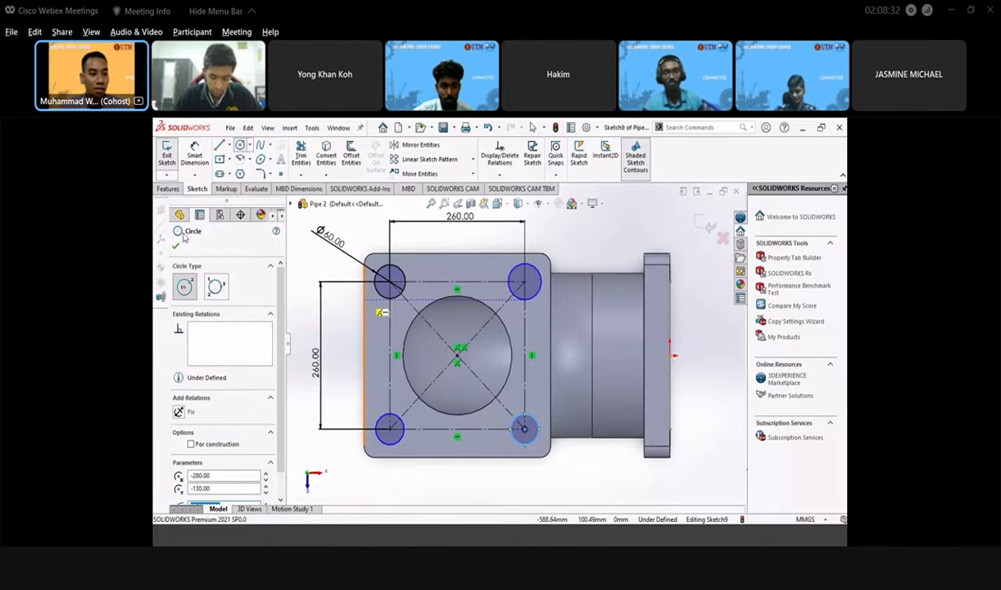
left_click(175, 242)
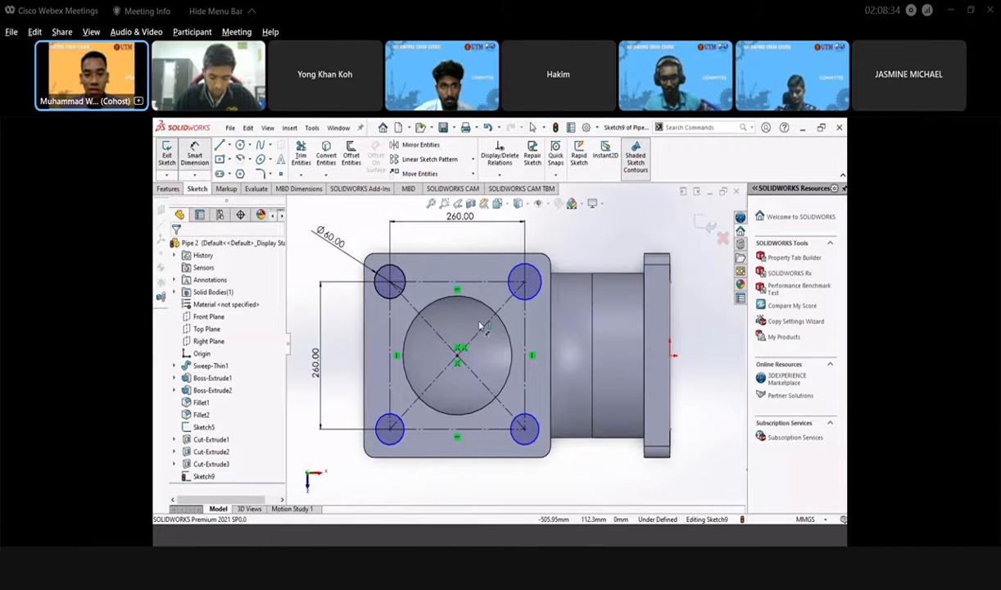
- Dimension the top-right and bottom-right corner circles to Ø60
left_click(532, 279)
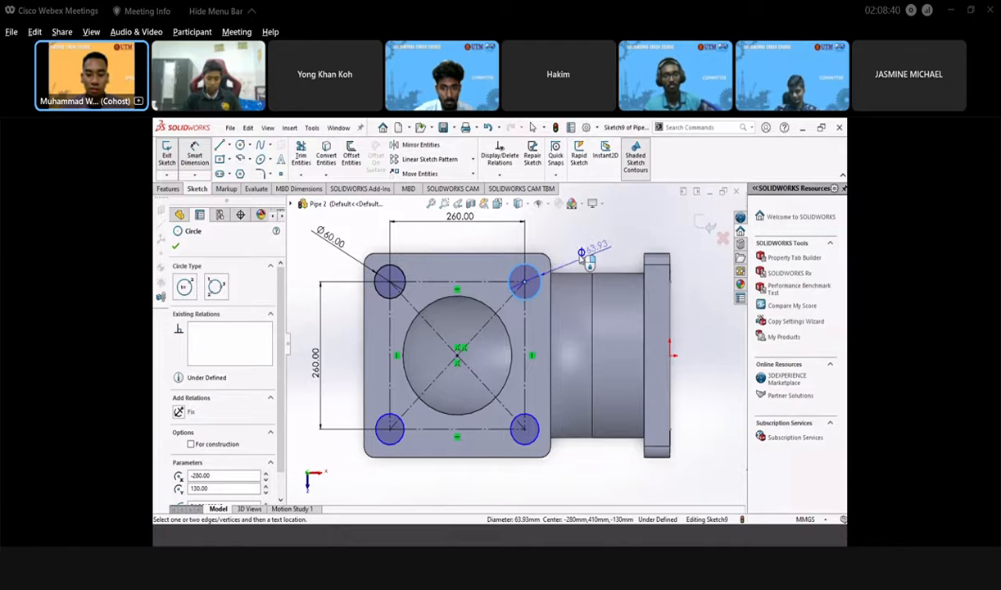
left_click(586, 259)
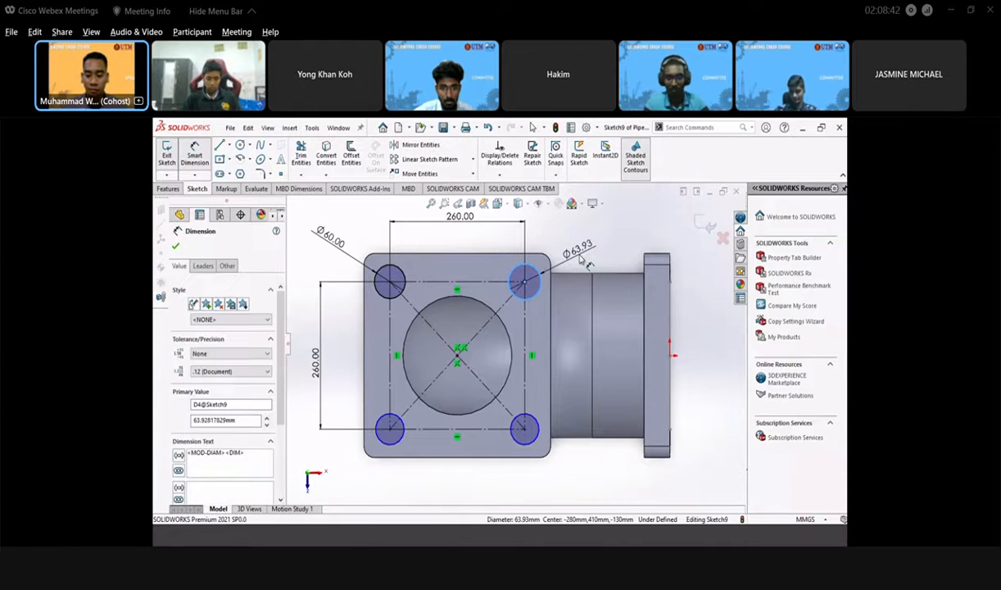
type("60")
key("Return")
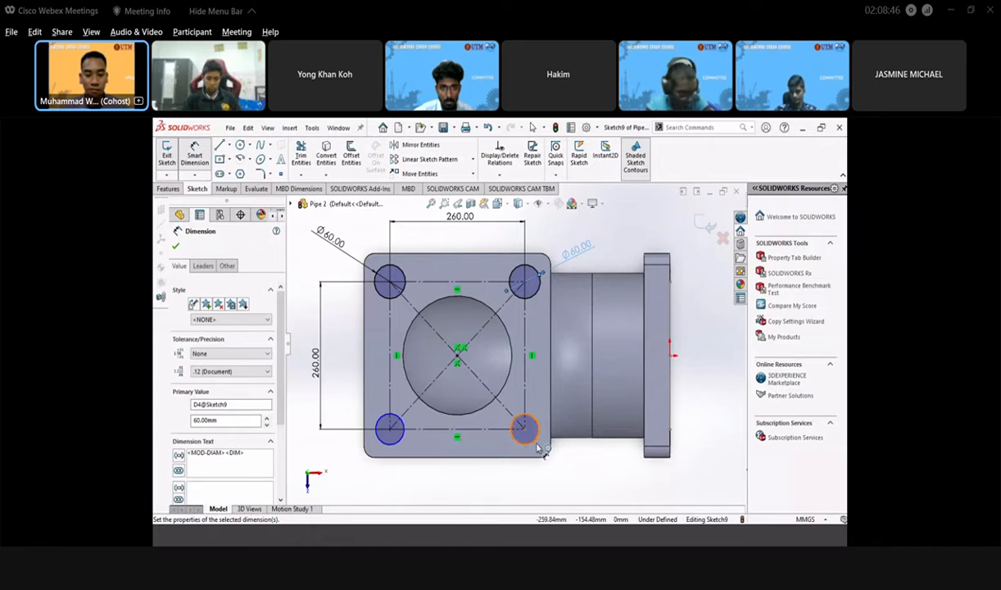
left_click(537, 441)
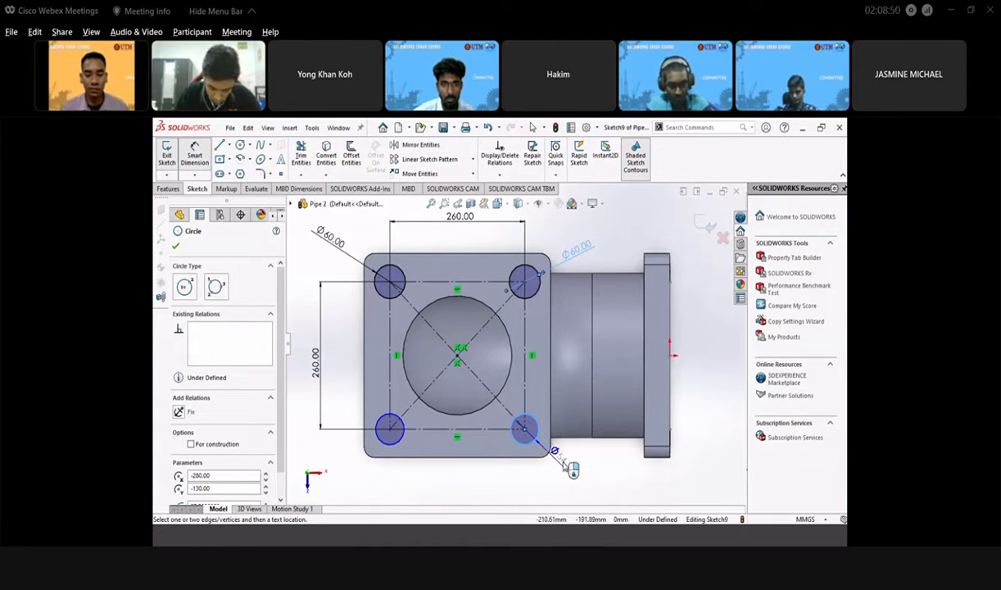
left_click(563, 466)
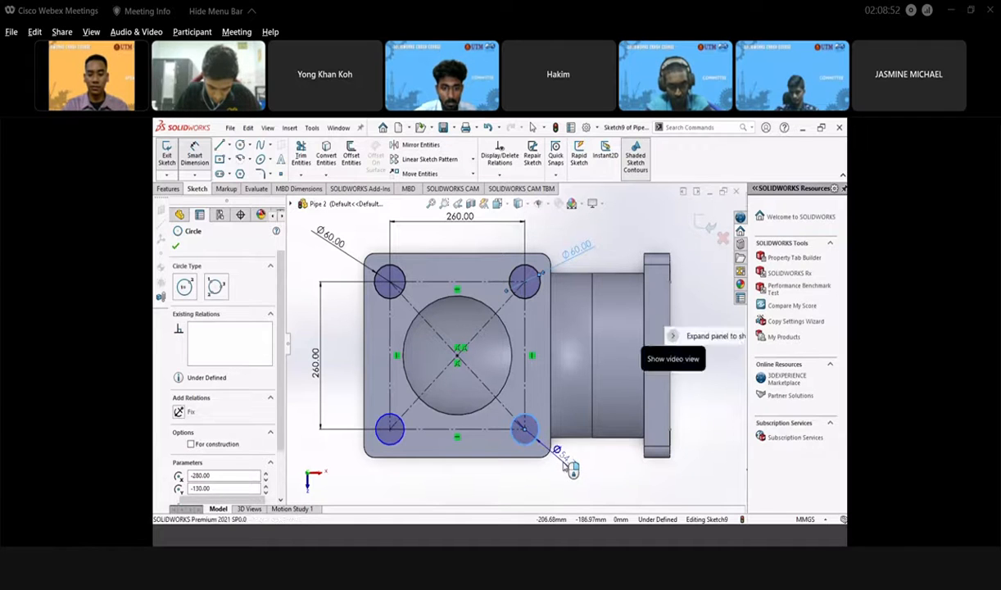
left_click(571, 468)
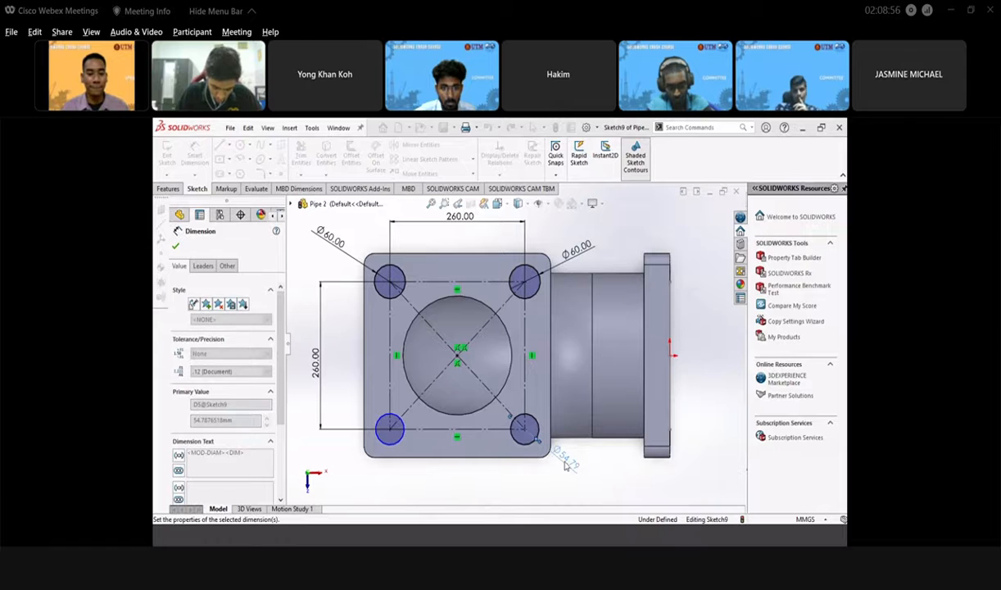
left_click(563, 466)
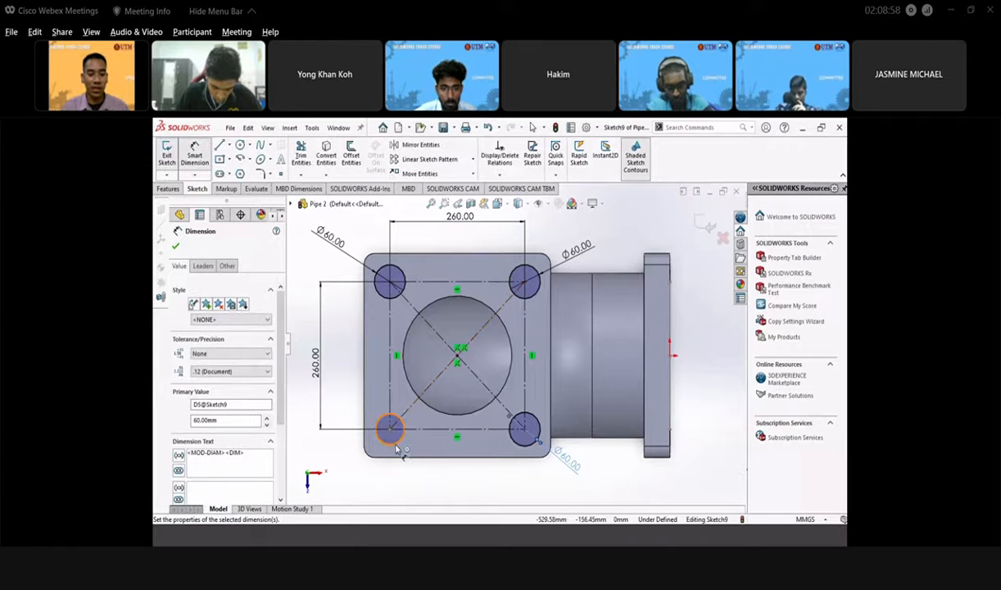
- Dimension the bottom-left circle to Ø60 and exit the sketch
left_click(377, 424)
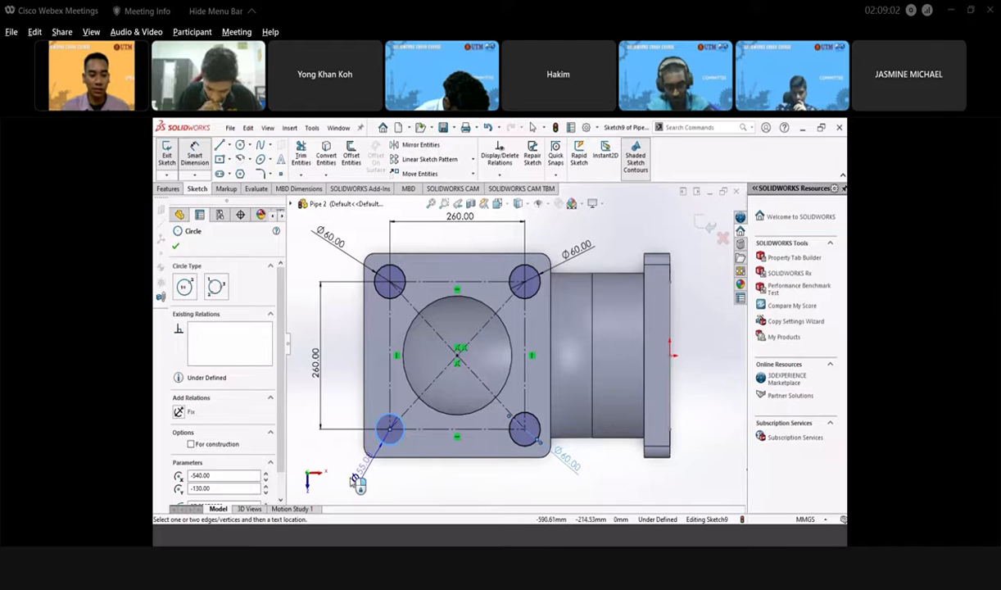
left_click(352, 478)
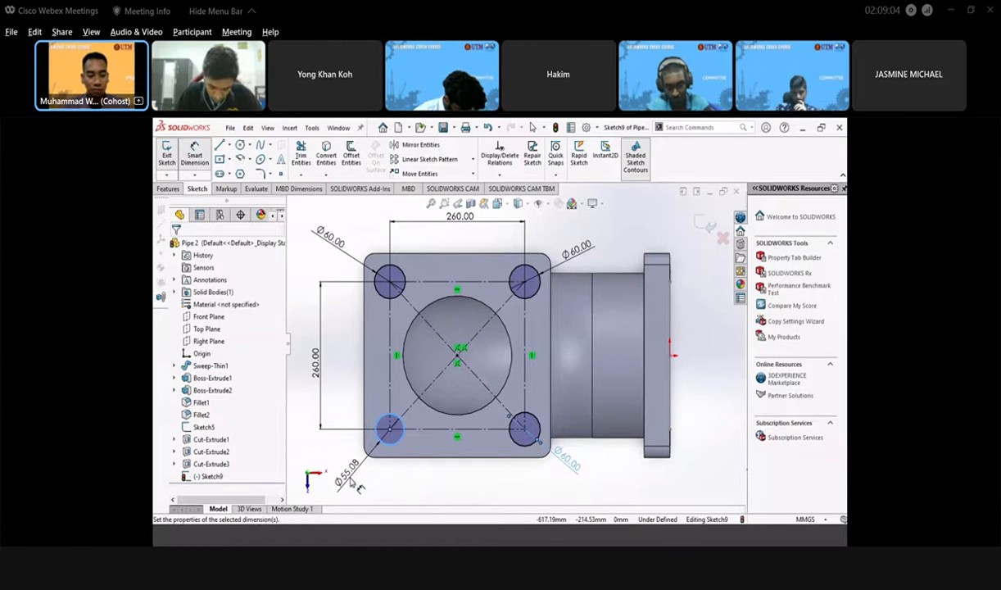
type("60")
key("Return")
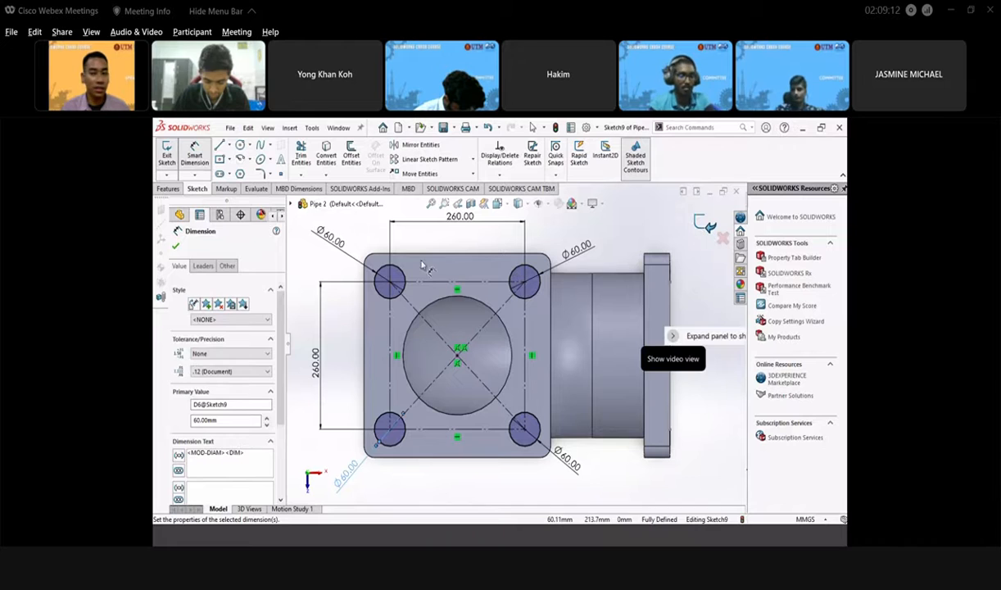
left_click(705, 226)
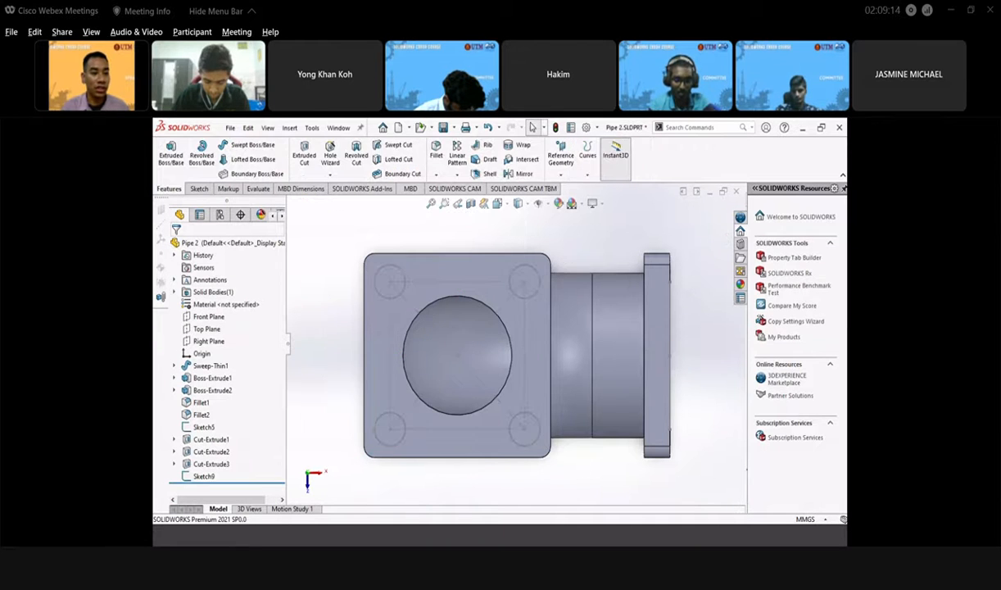
- Cut the corner-circle sketch 10 mm blind, starting from the sketch plane
left_click(304, 153)
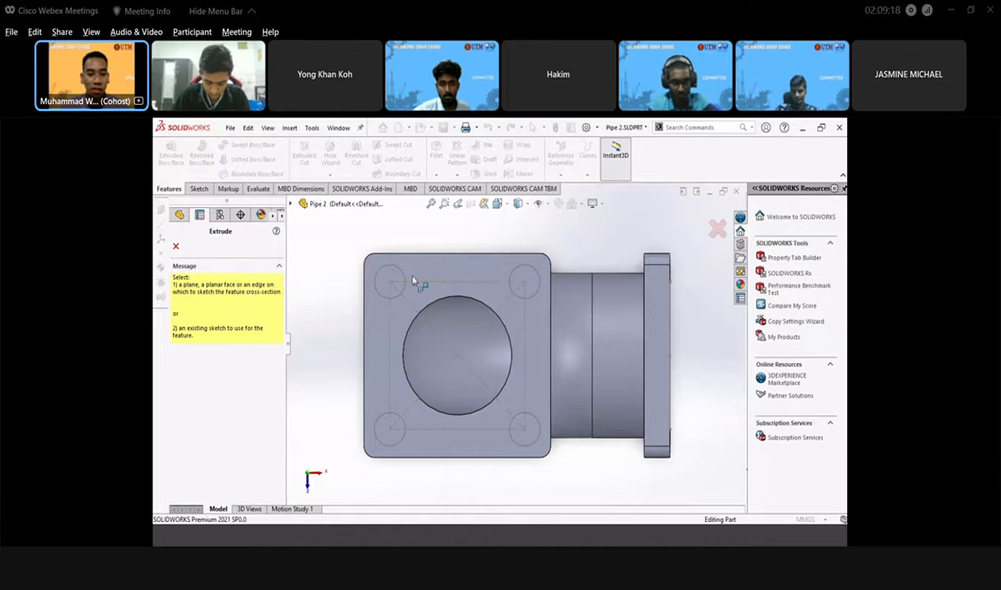
key("Escape")
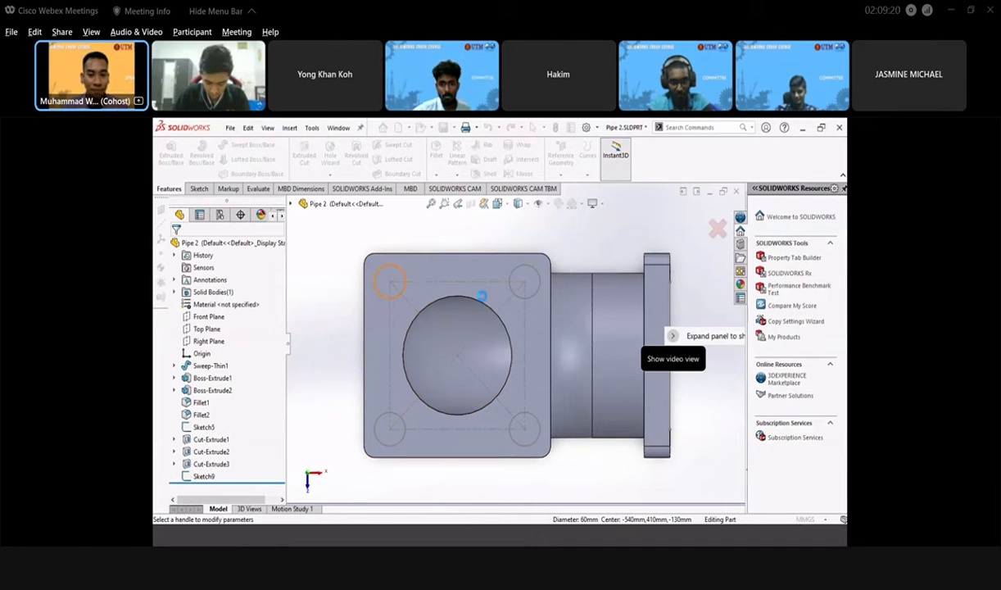
left_click(480, 321)
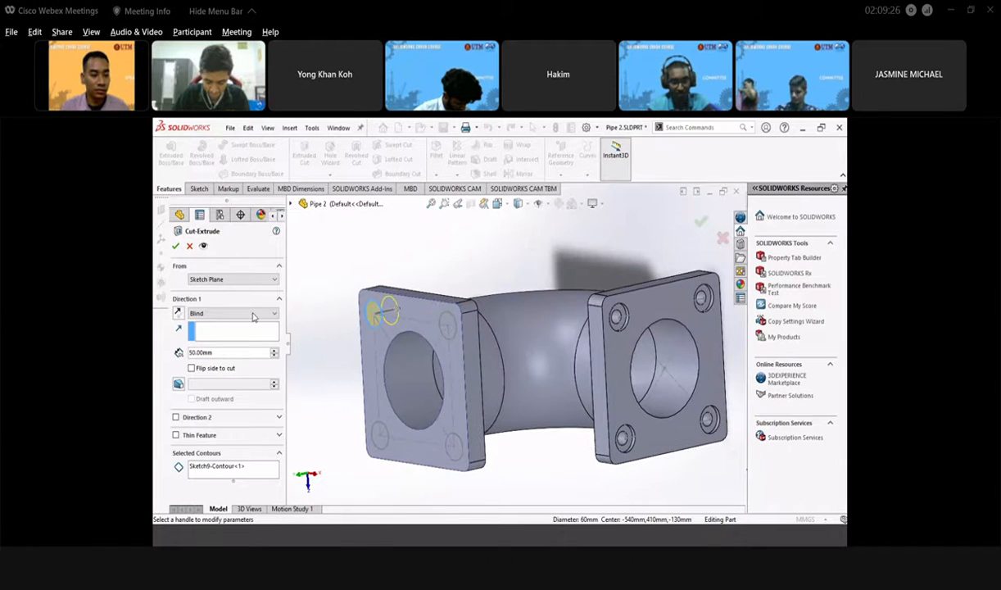
left_click(218, 353)
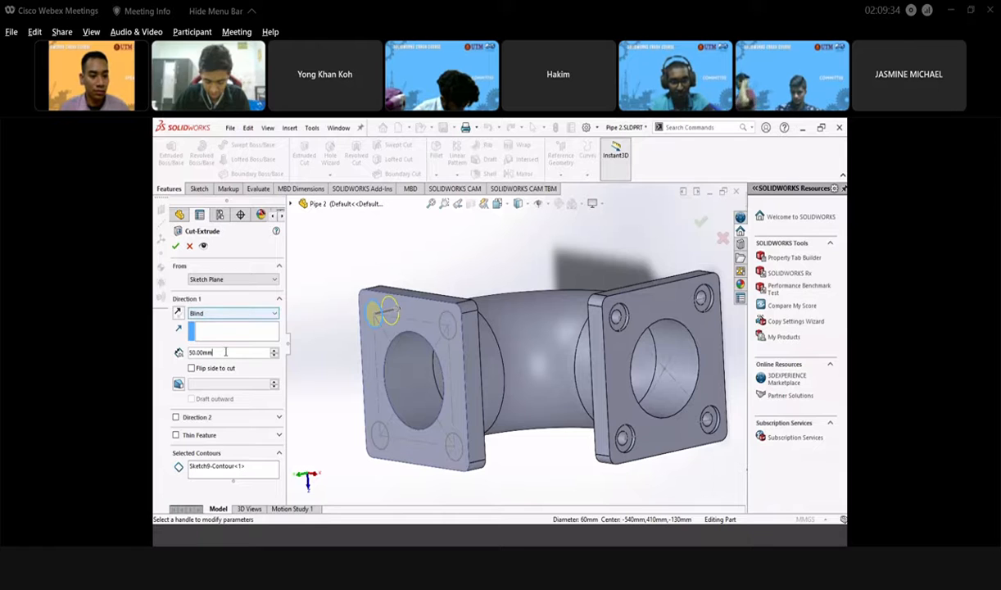
type("10")
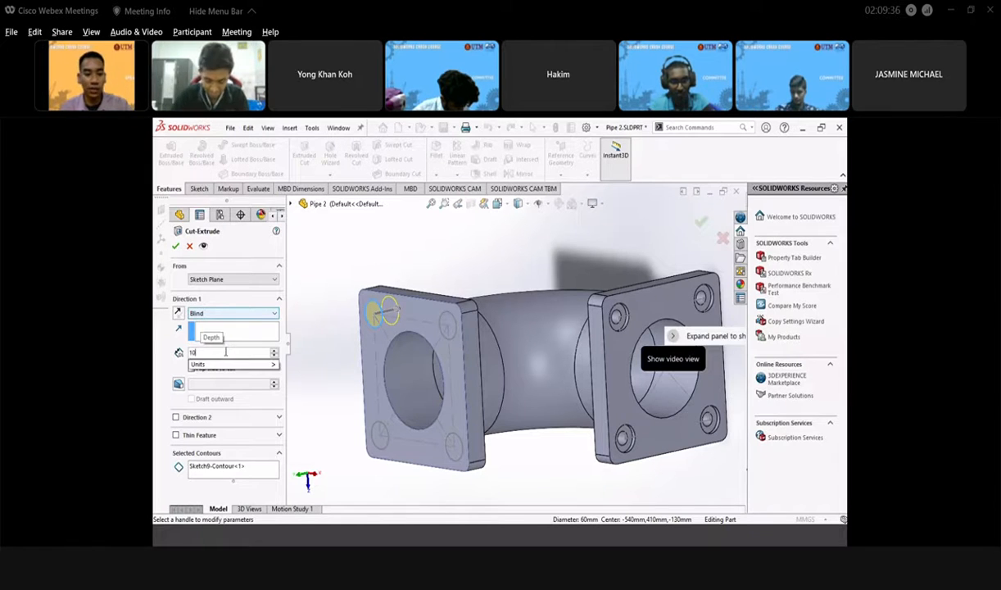
key("Return")
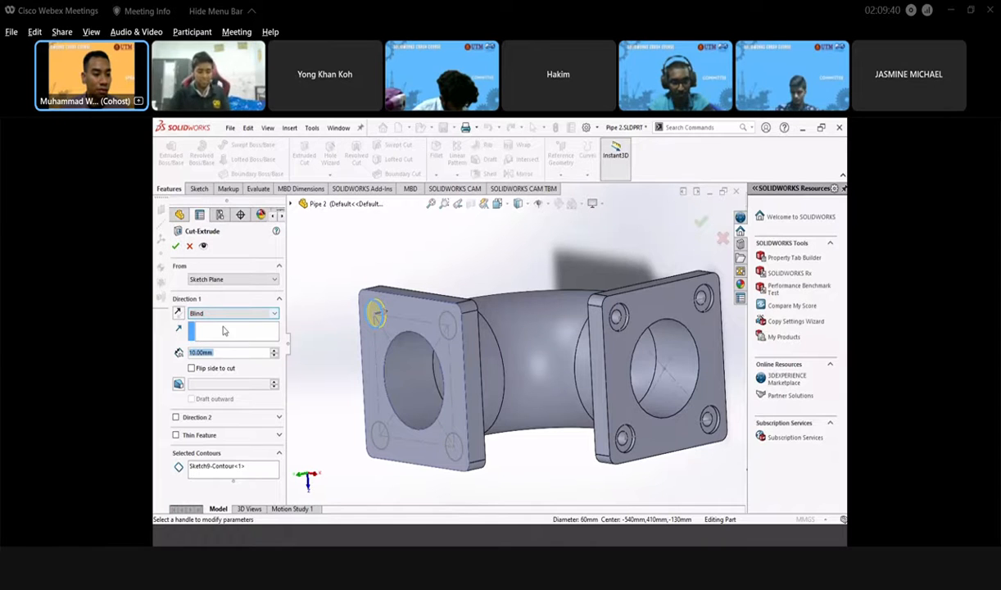
left_click(259, 282)
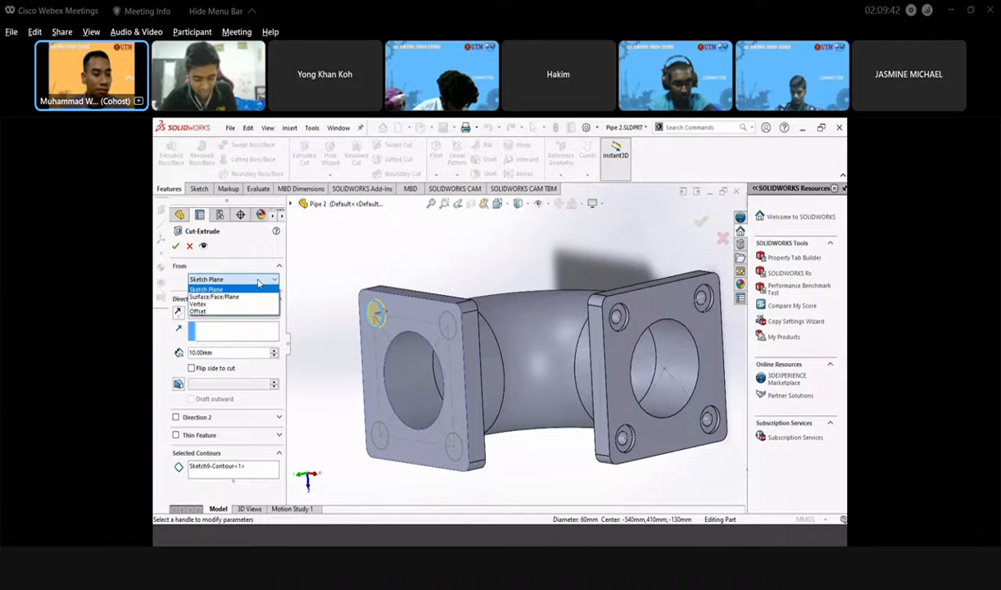
left_click(238, 287)
key("Return")
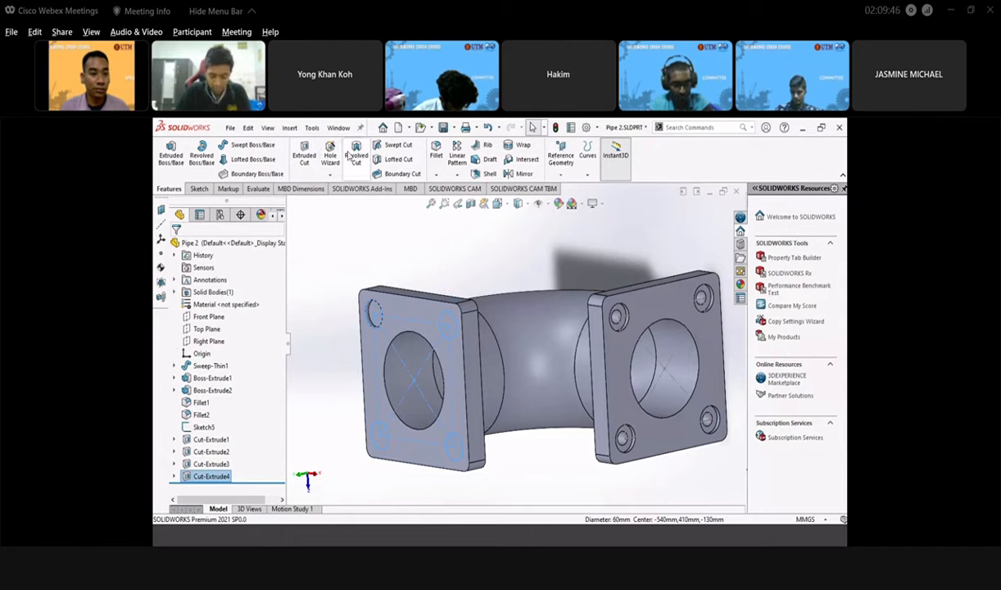
left_click(305, 157)
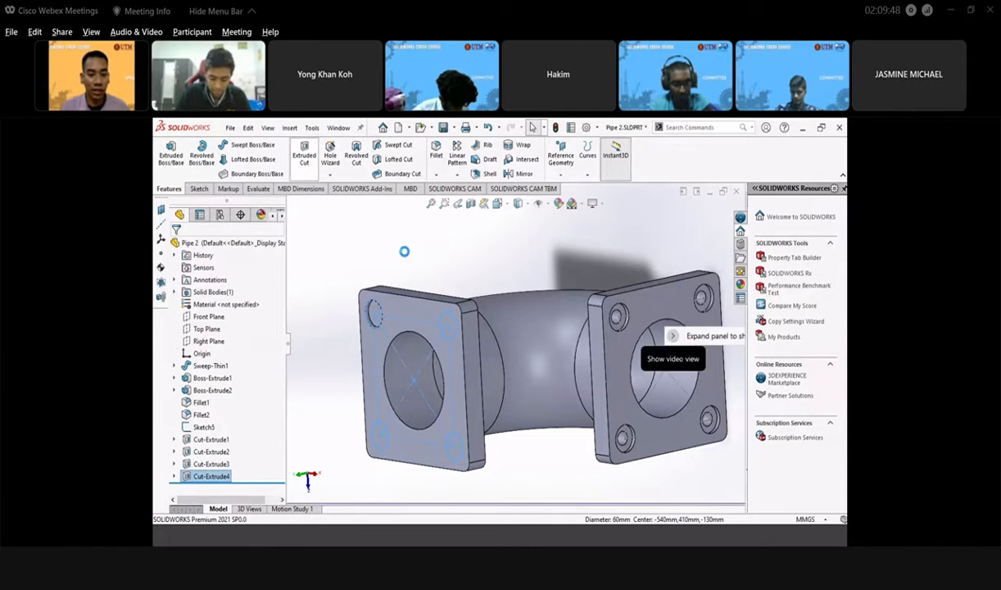
- Reopen Cut-Extrude4 for editing and add the top-right circle as a cut contour
left_click(451, 318)
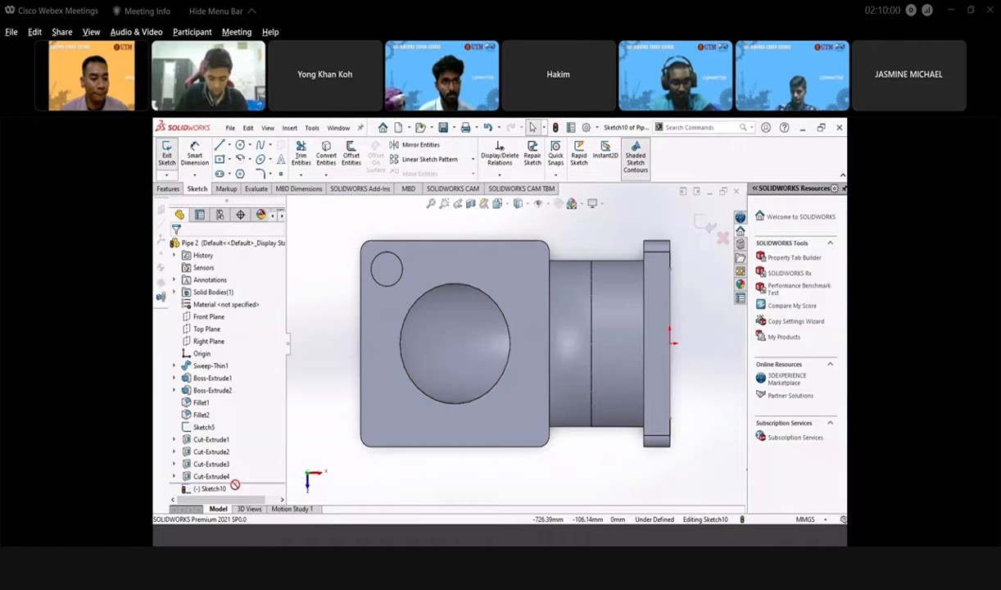
left_click(706, 225)
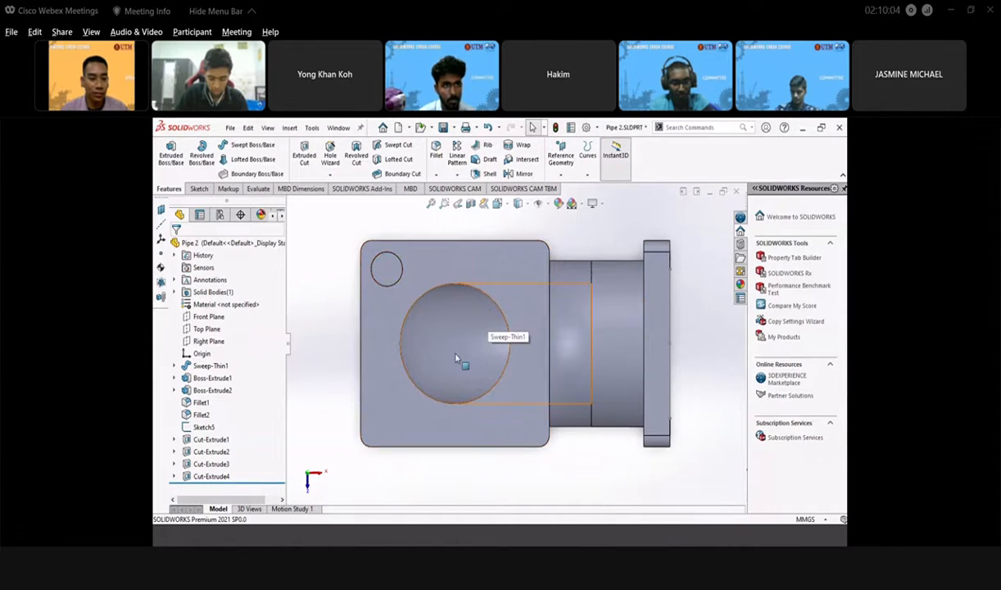
scroll(439, 357, "up", 2)
left_click(195, 417)
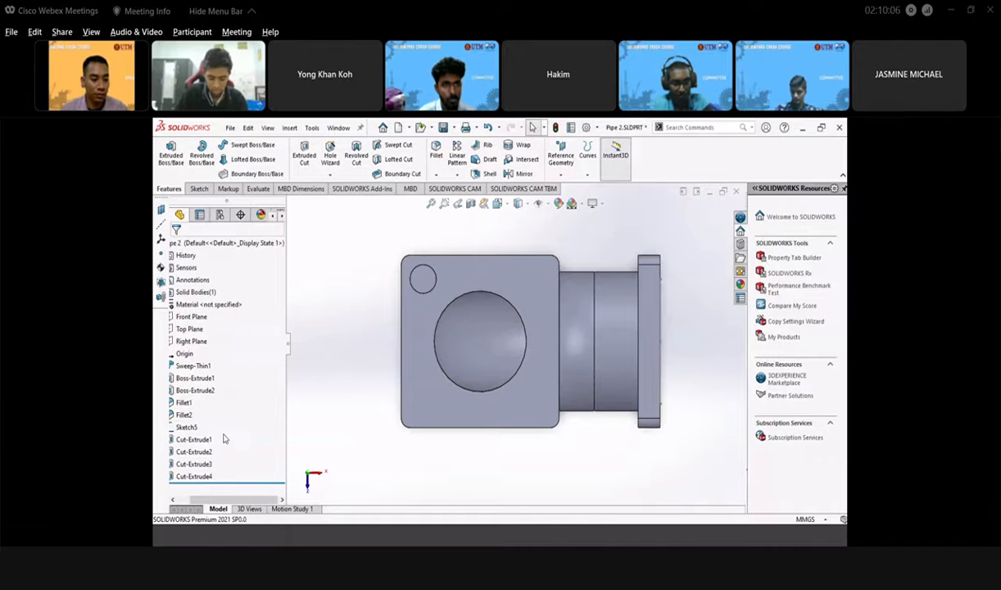
left_click(219, 478)
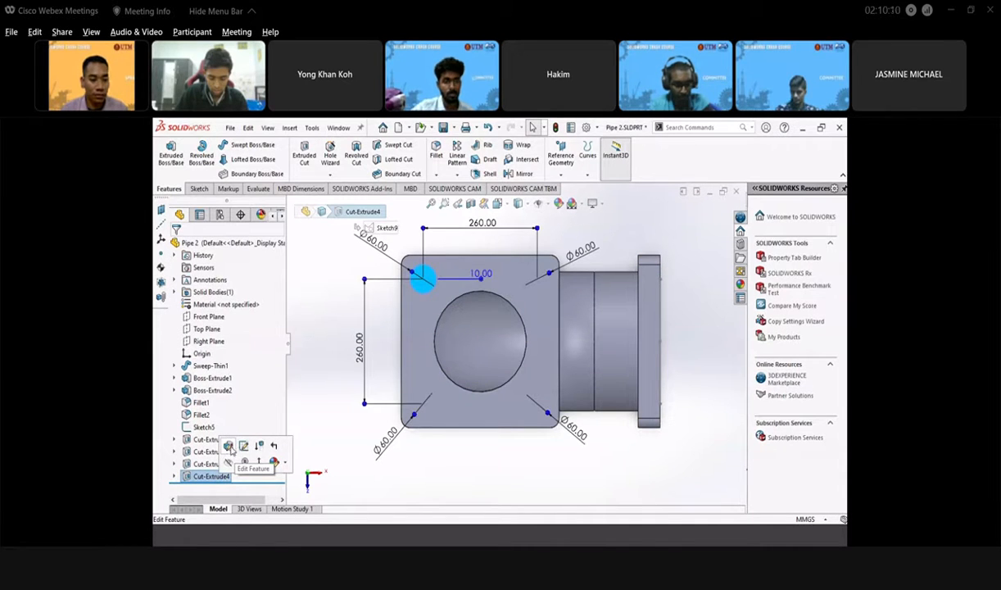
left_click(229, 446)
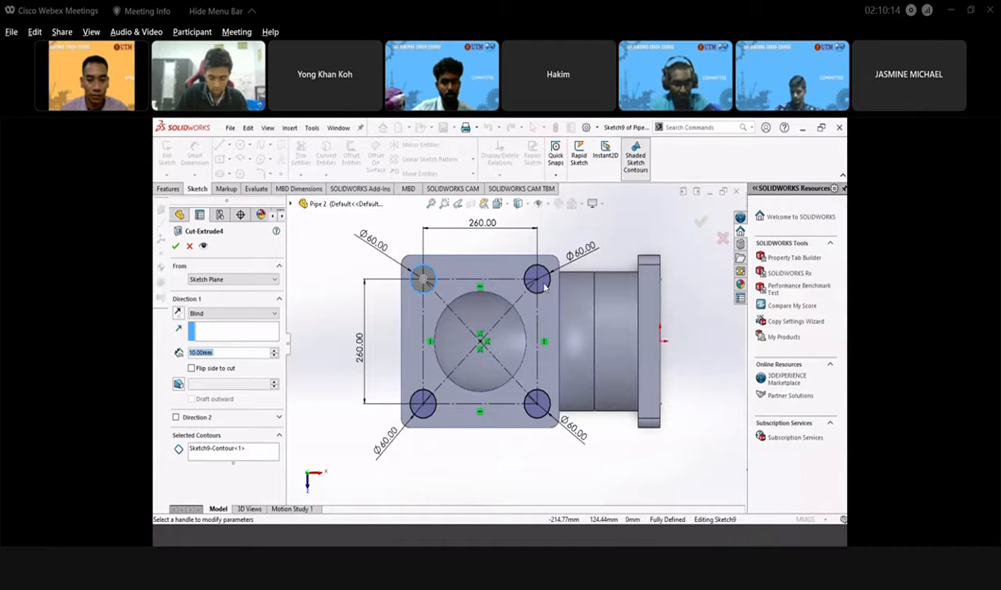
left_click(546, 291)
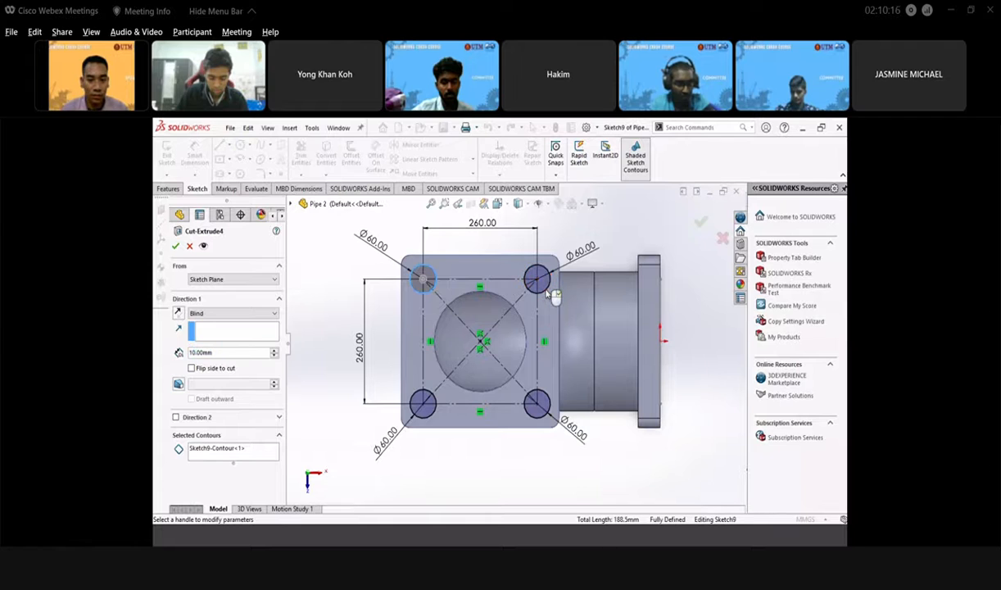
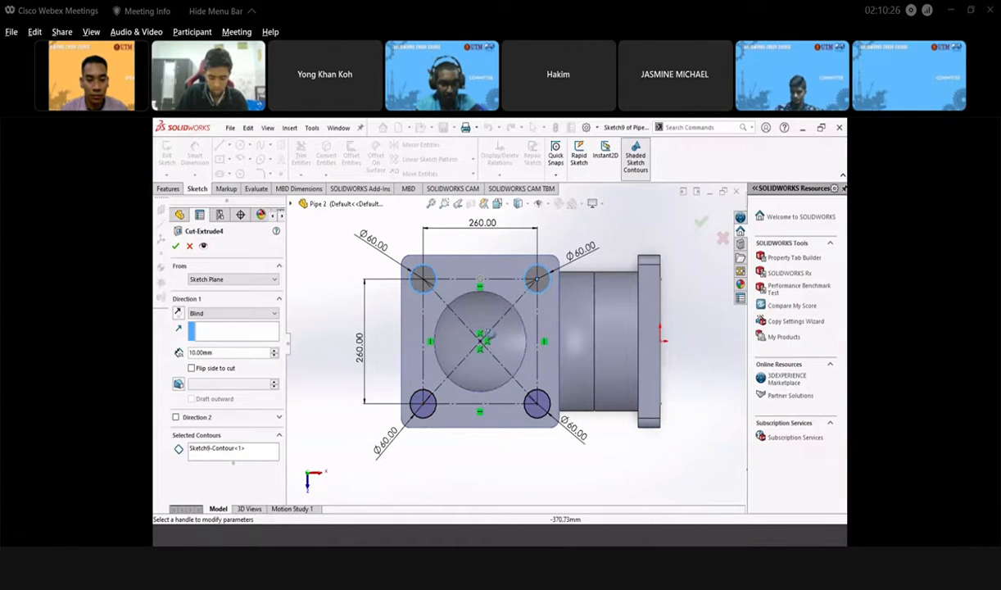
- Accept Cut-Extrude4 so the two upper bolt holes are cut into the near flange
middle_click_drag(438, 422, 438, 376)
scroll(438, 377, "up", 4)
scroll(455, 410, "down", 2)
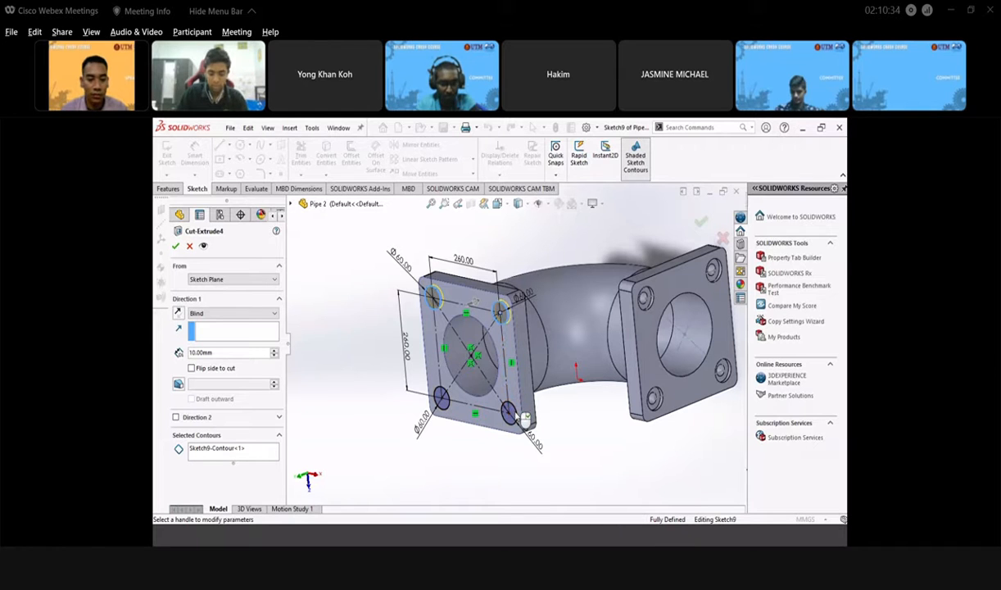
key("Return")
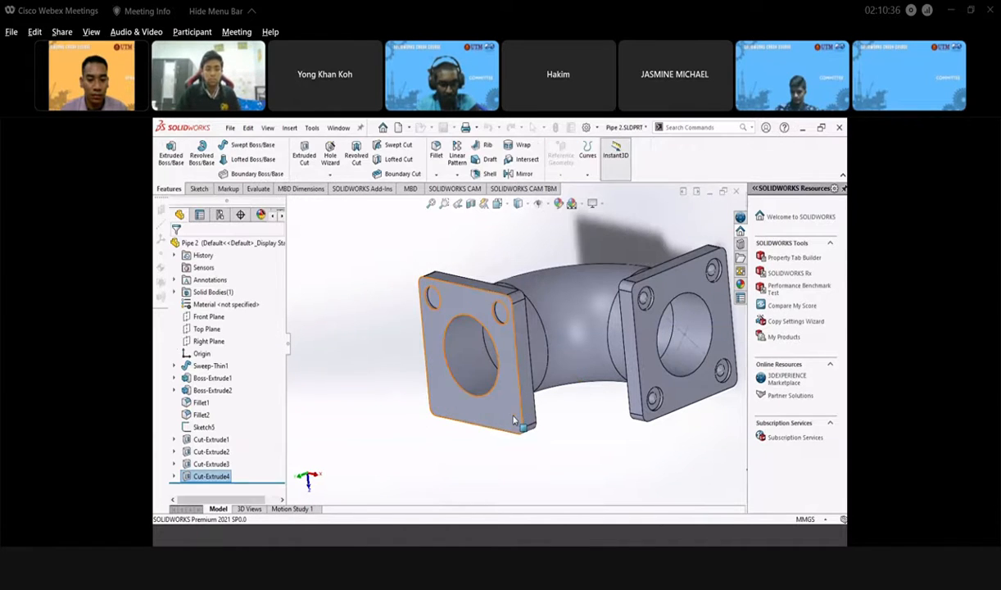
- Reopen Cut-Extrude4 for editing, review its settings, and close it again
left_click(404, 247)
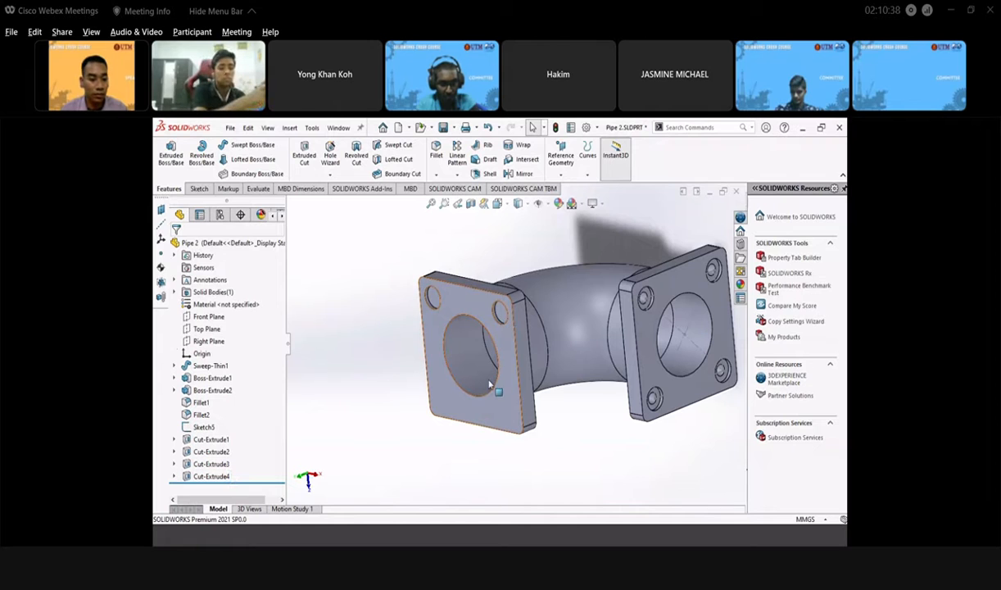
left_click(211, 476)
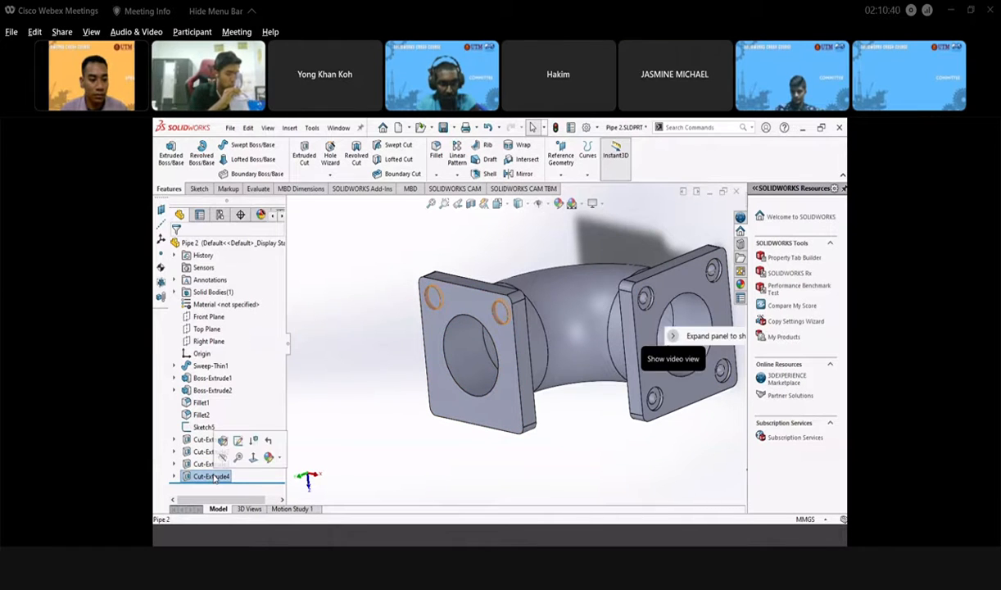
left_click(237, 440)
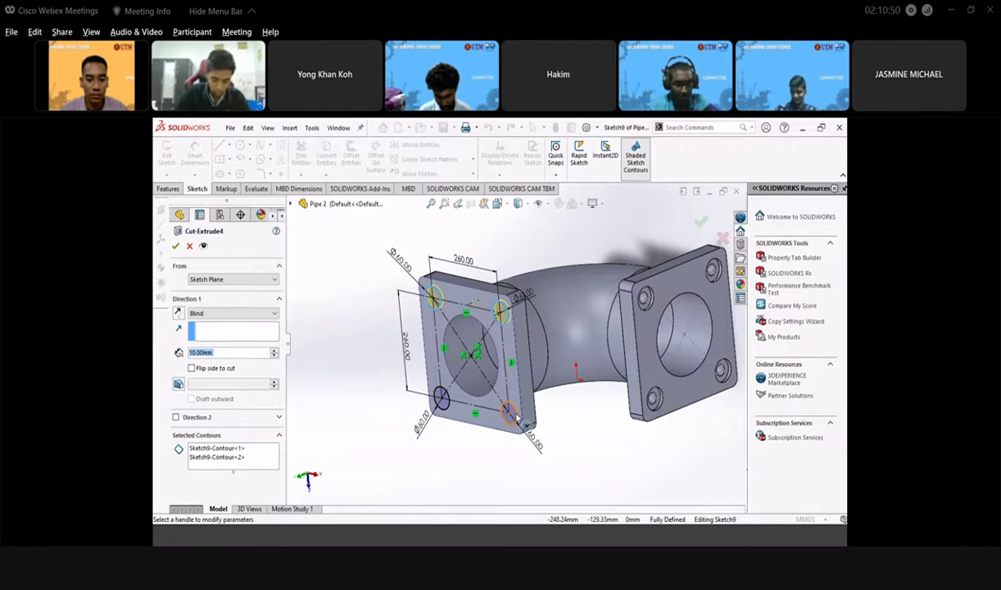
scroll(514, 418, "down", 4)
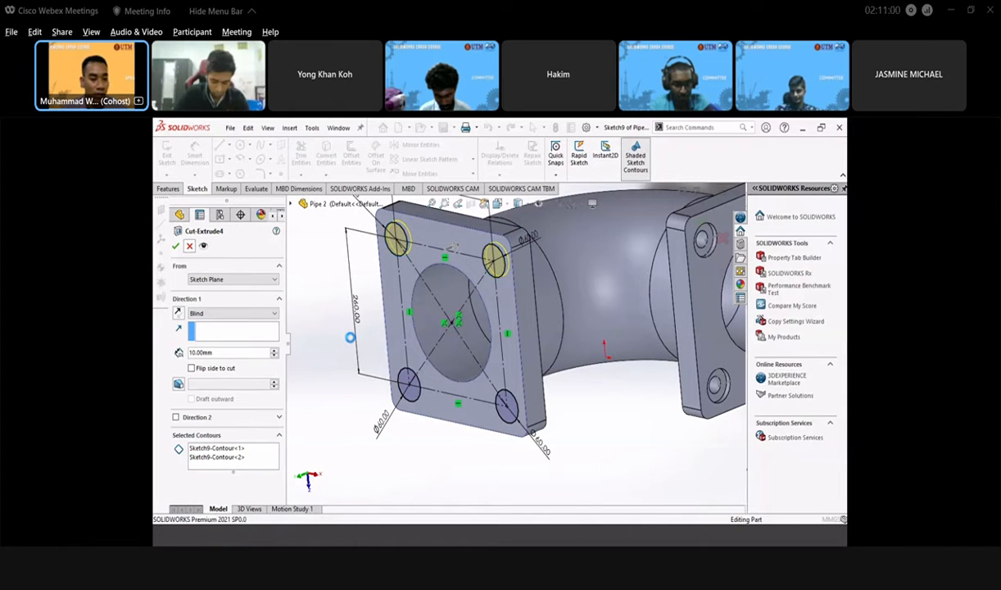
left_click(190, 248)
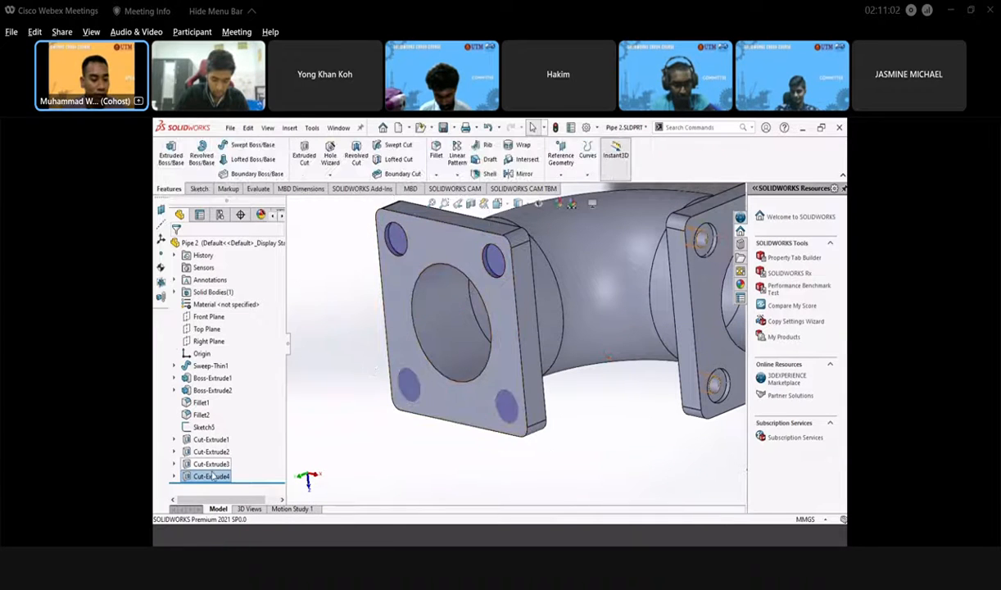
- Add the lower-left and lower-right circles to Cut-Extrude4's contours so all four holes are cut
right_click(211, 477)
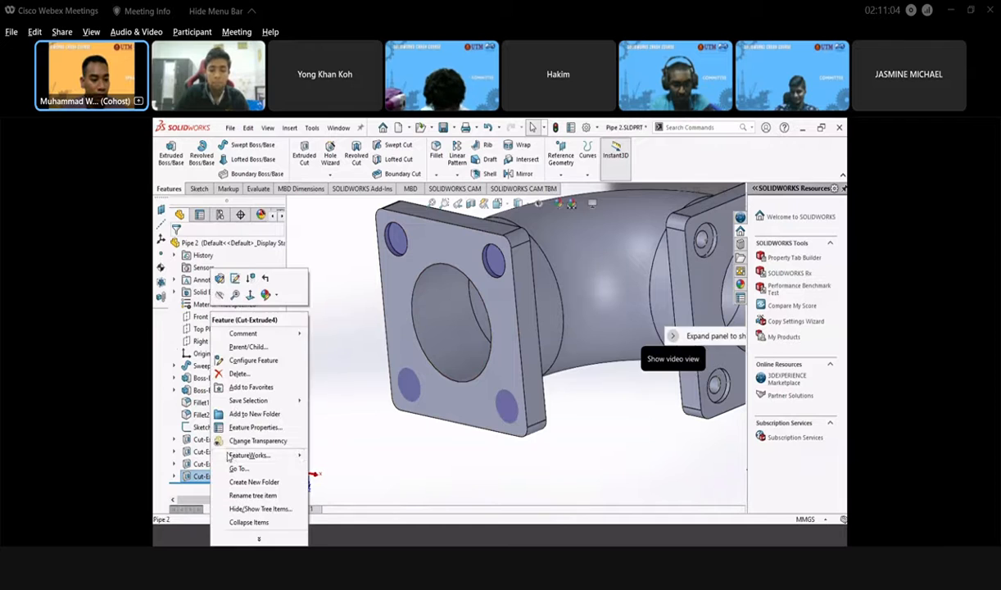
left_click(220, 279)
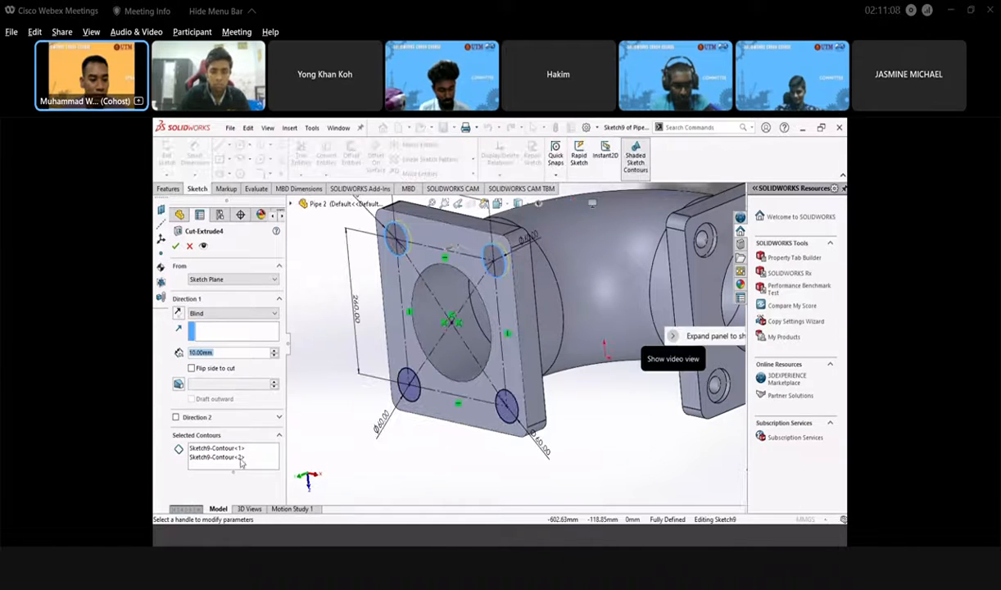
left_click(241, 457)
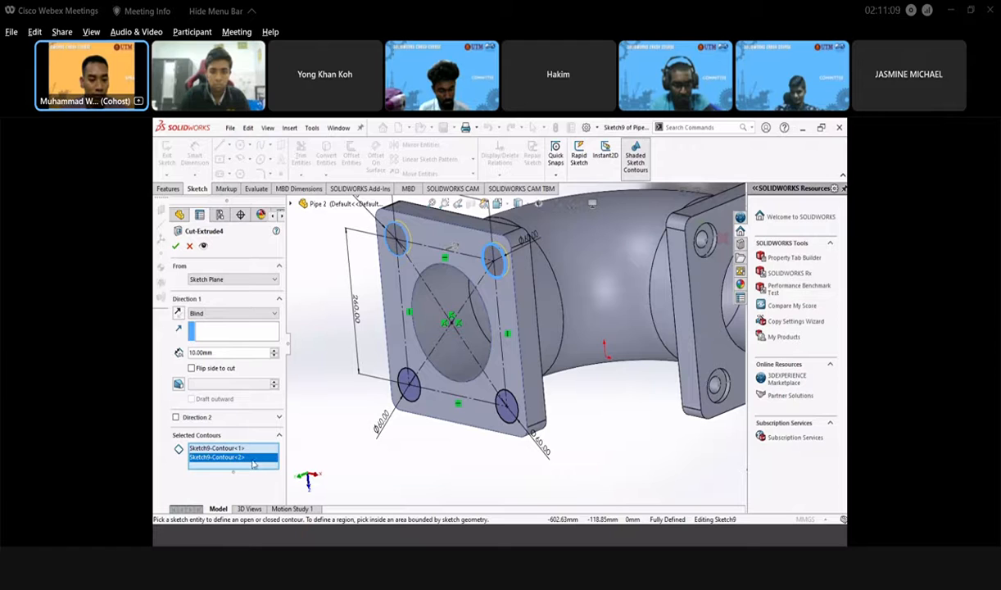
left_click(413, 398)
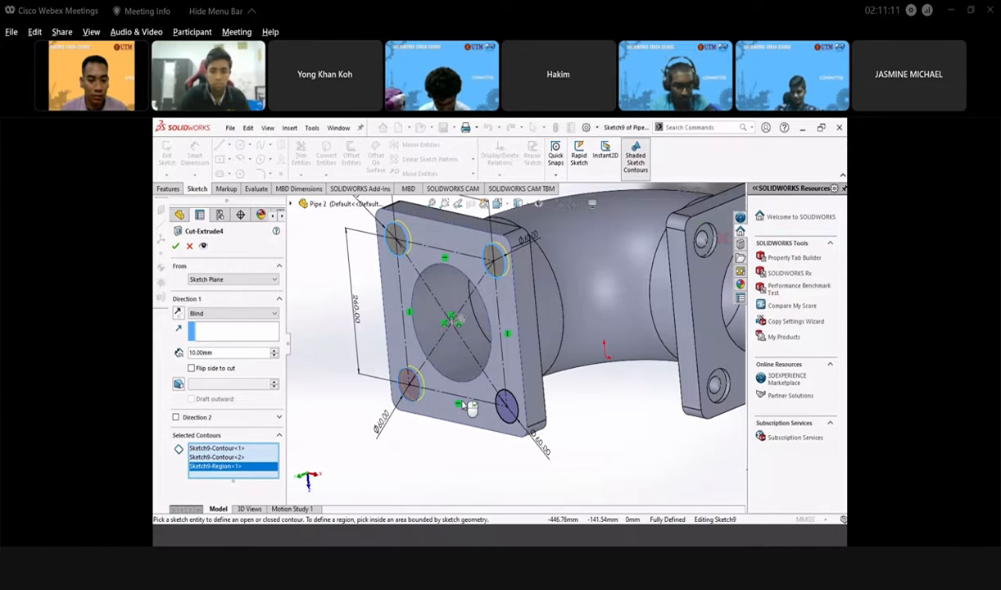
left_click(511, 404)
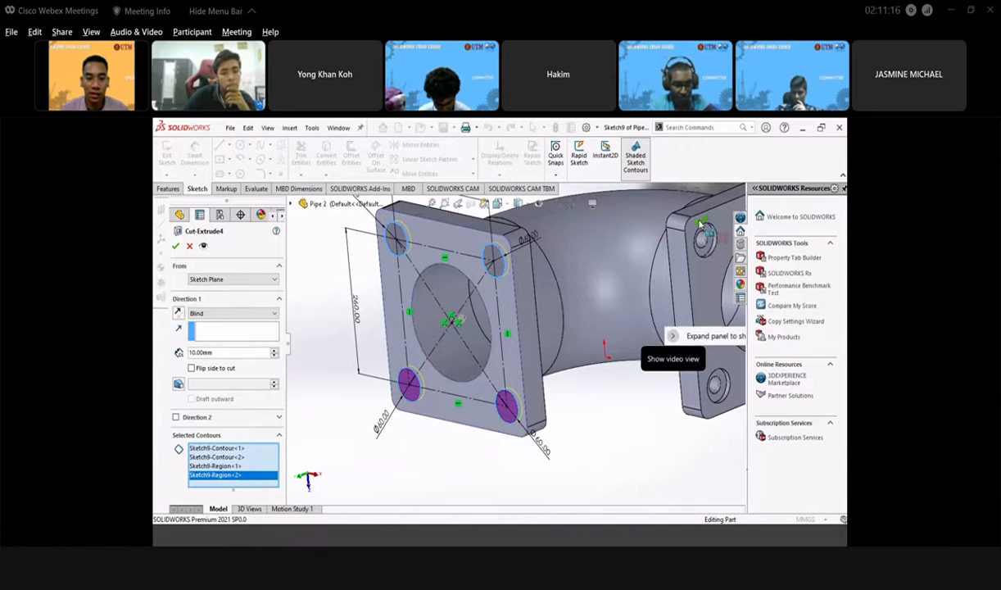
key("Return")
middle_click_drag(446, 293, 636, 315)
scroll(540, 317, "up", 3)
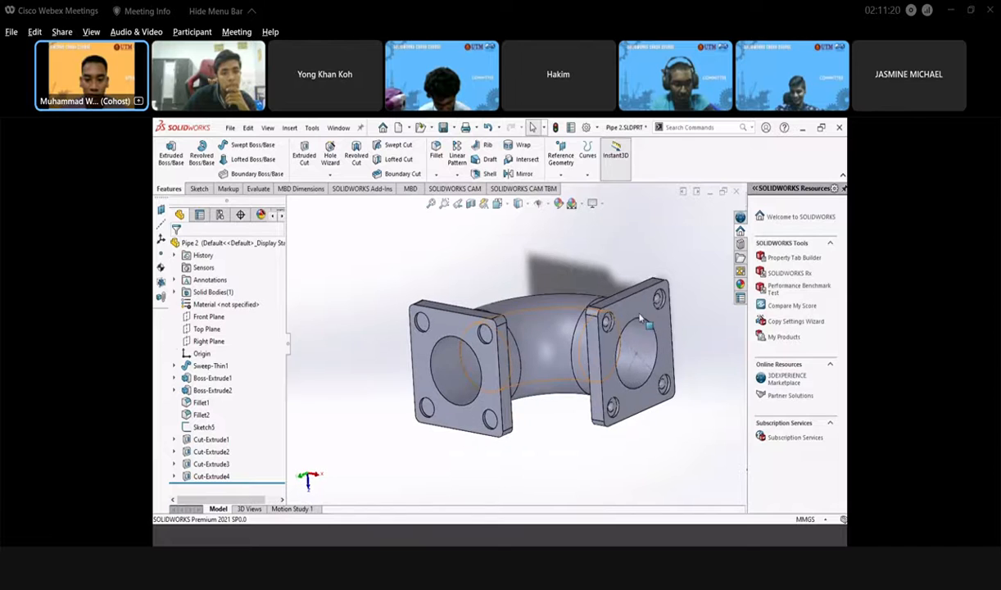
right_click(636, 314)
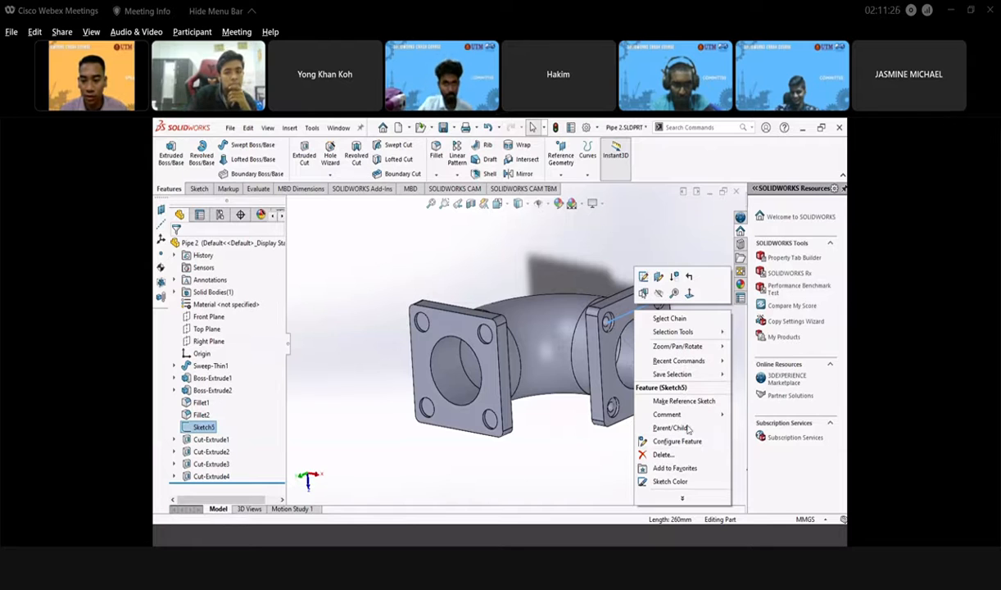
left_click(547, 243)
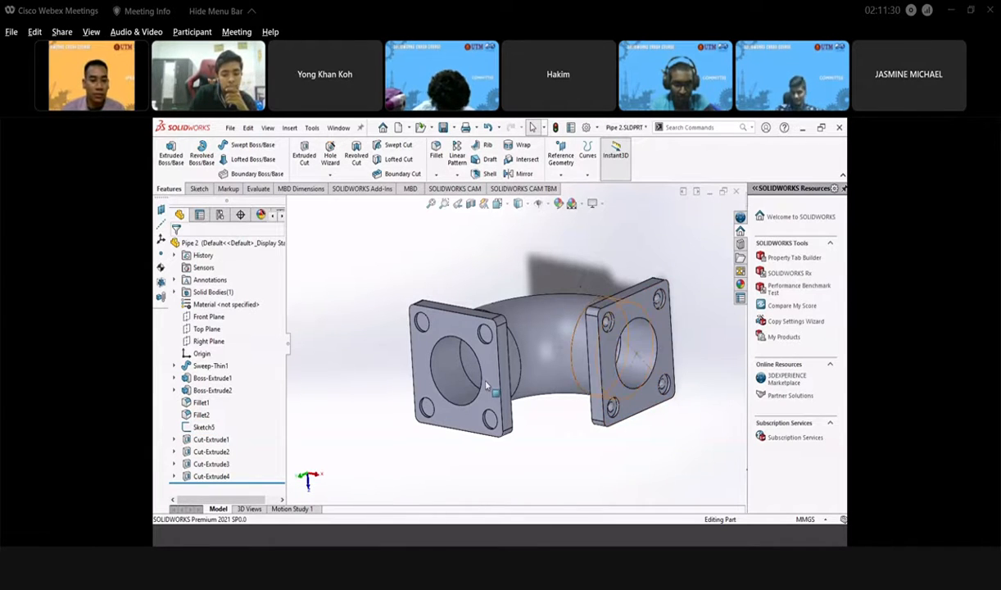
mouse_move(469, 344)
middle_mouse_down()
mouse_move(448, 342)
mouse_move(458, 355)
middle_mouse_up()
scroll(452, 338, "down", 3)
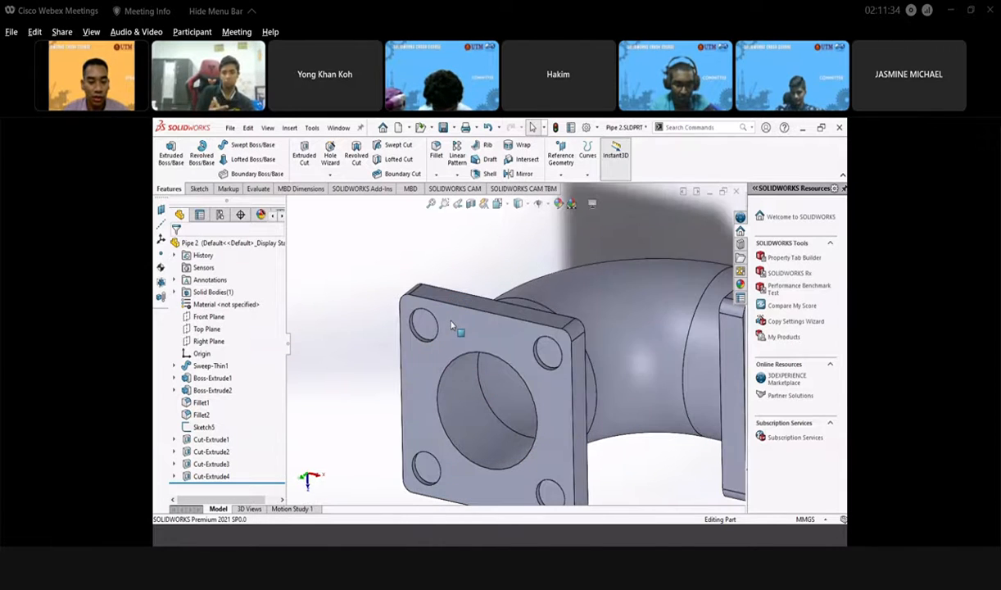
left_click(428, 322)
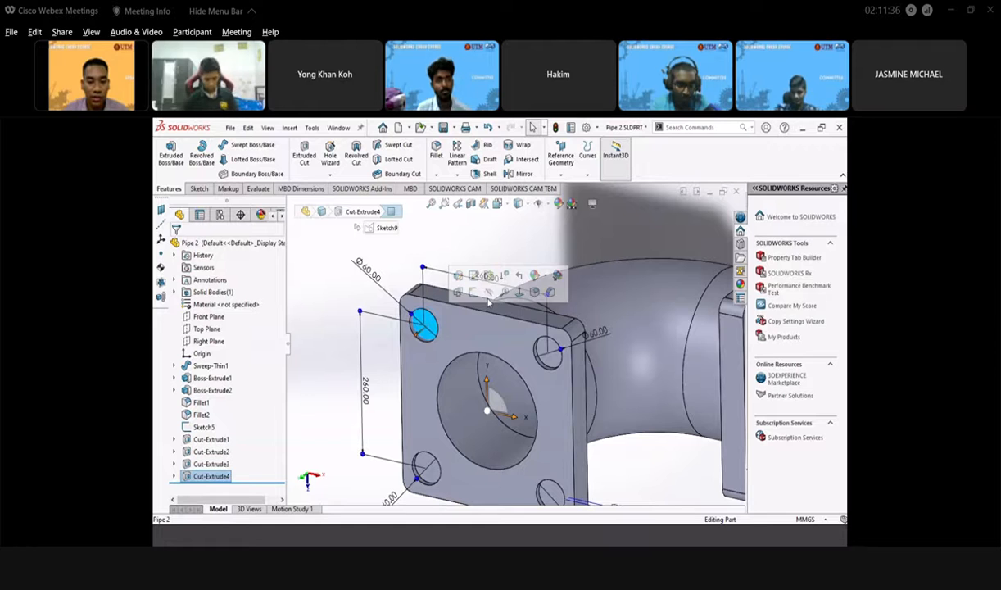
- Start a sketch on the flange face and draw a circle centred on the upper-left hole
left_click(472, 292)
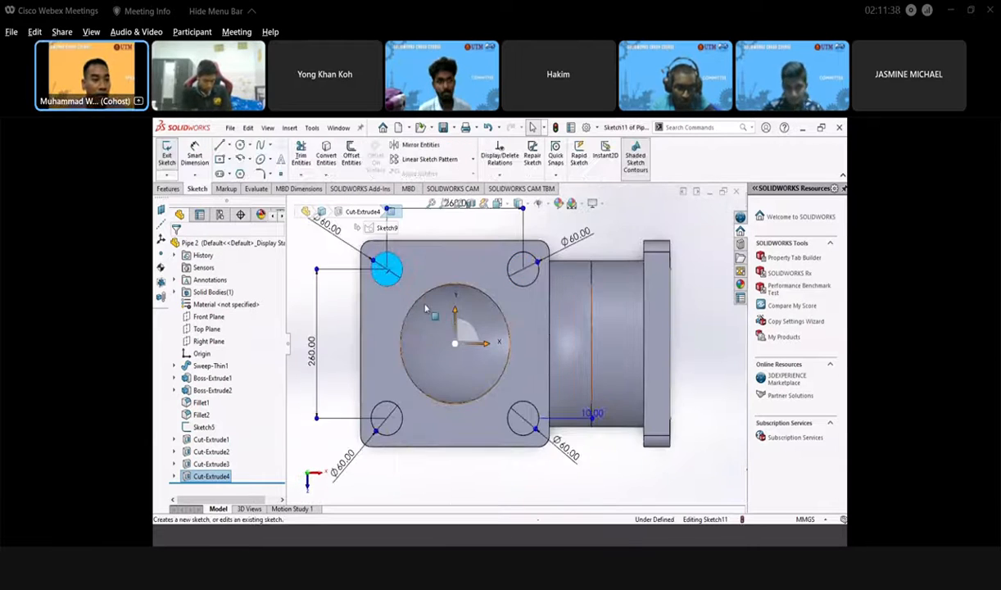
left_click(240, 144)
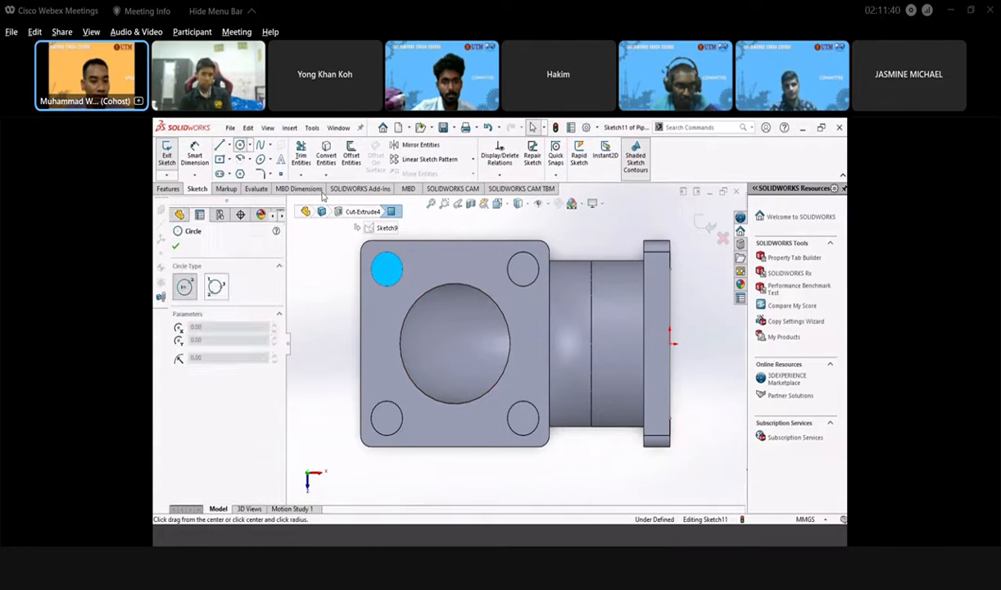
left_click(386, 270)
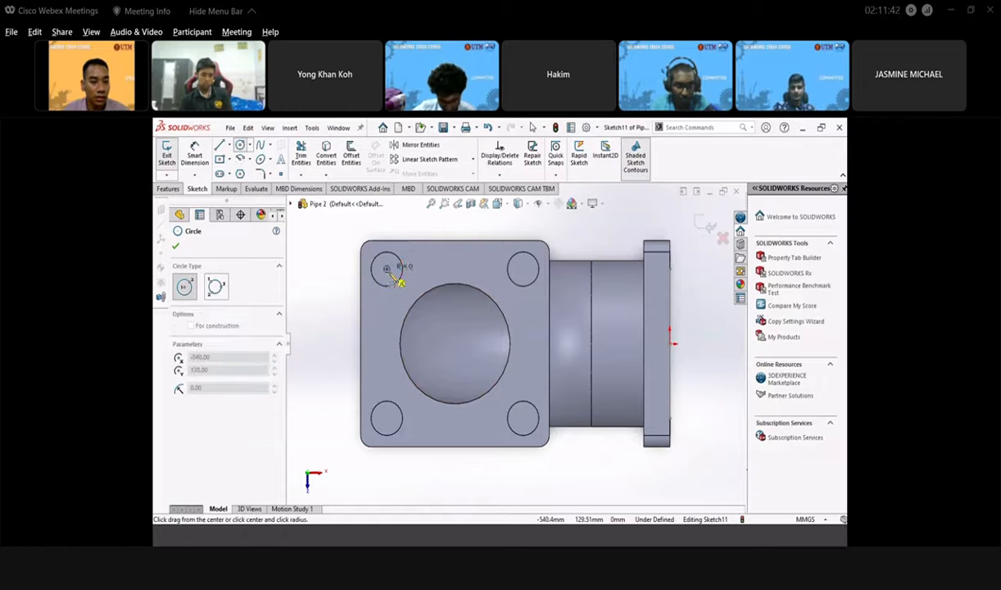
left_click(392, 281)
middle_click_drag(385, 274, 648, 427)
scroll(640, 391, "down", 3)
scroll(610, 393, "up", 2)
scroll(585, 389, "down", 1)
scroll(583, 386, "up", 1)
scroll(584, 383, "down", 2)
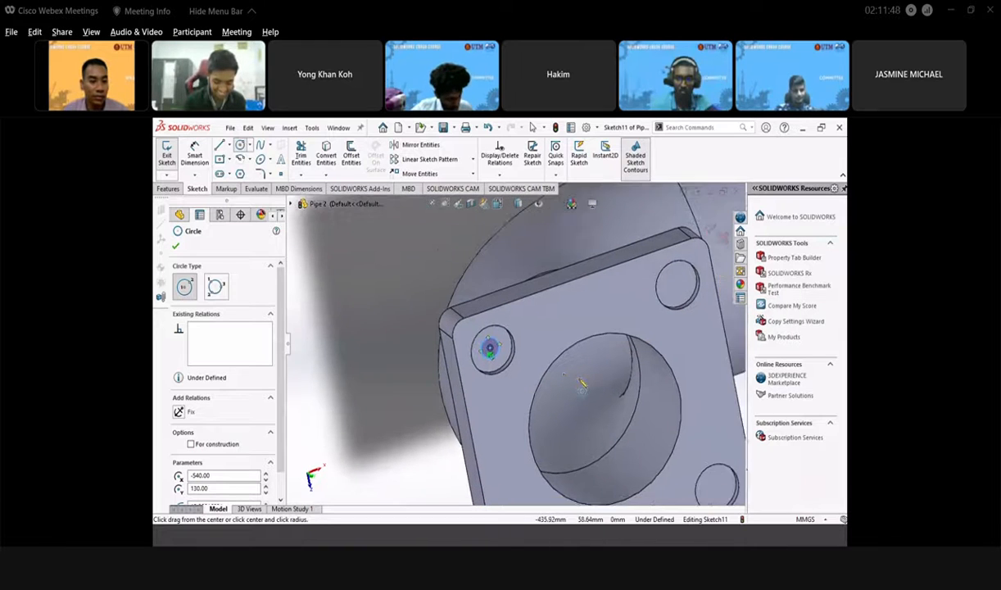
left_click(174, 248)
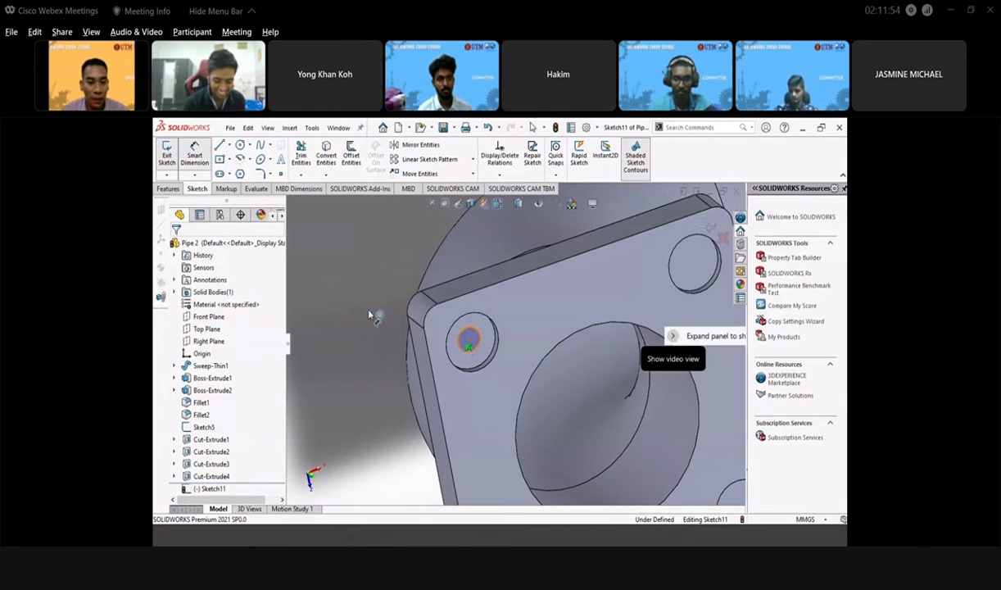
- Dimension the upper-left circle to Ø30 and finish the dimension
left_click(470, 335)
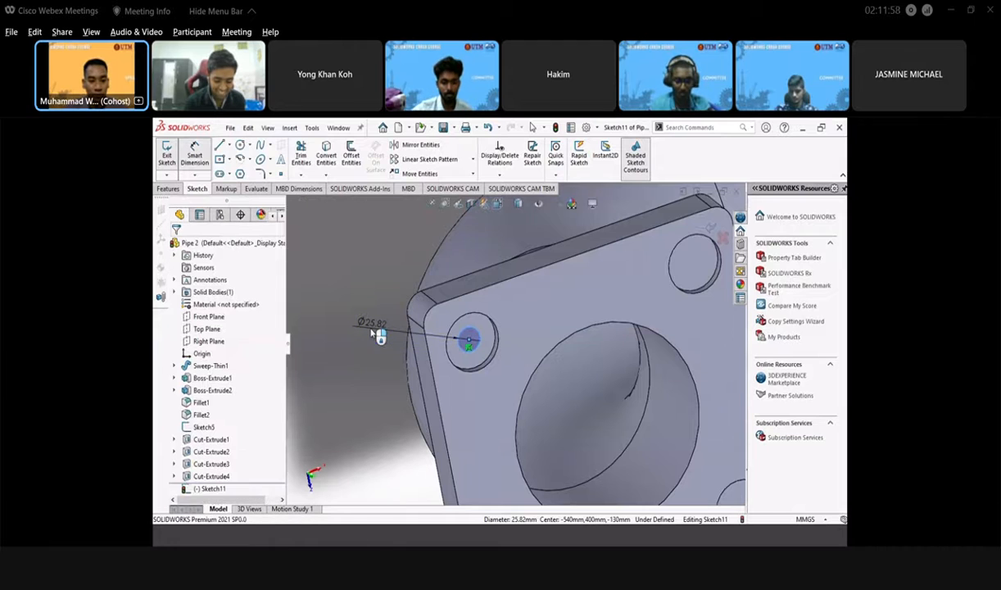
left_click(378, 334)
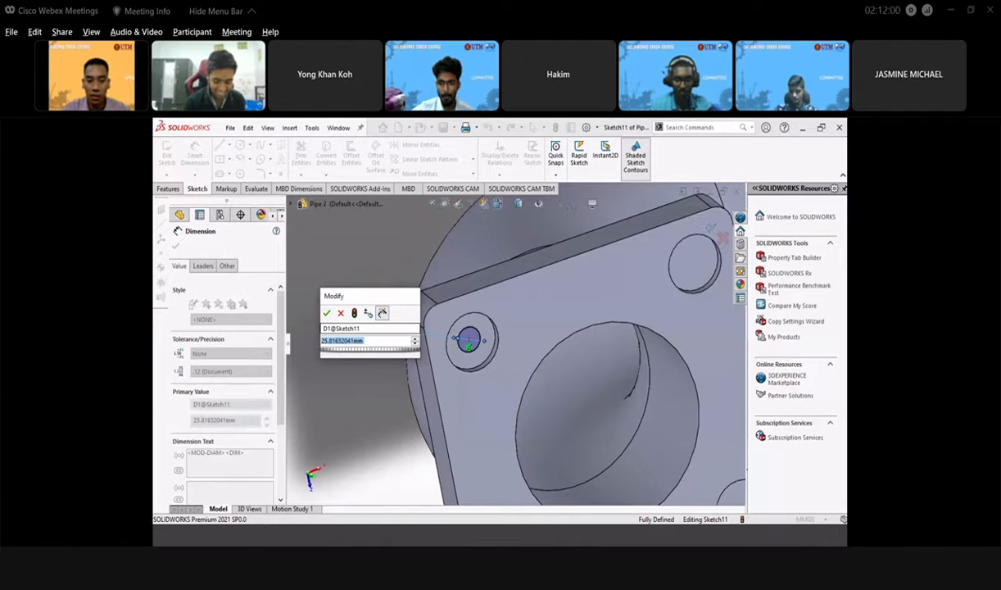
type("30")
key("Return")
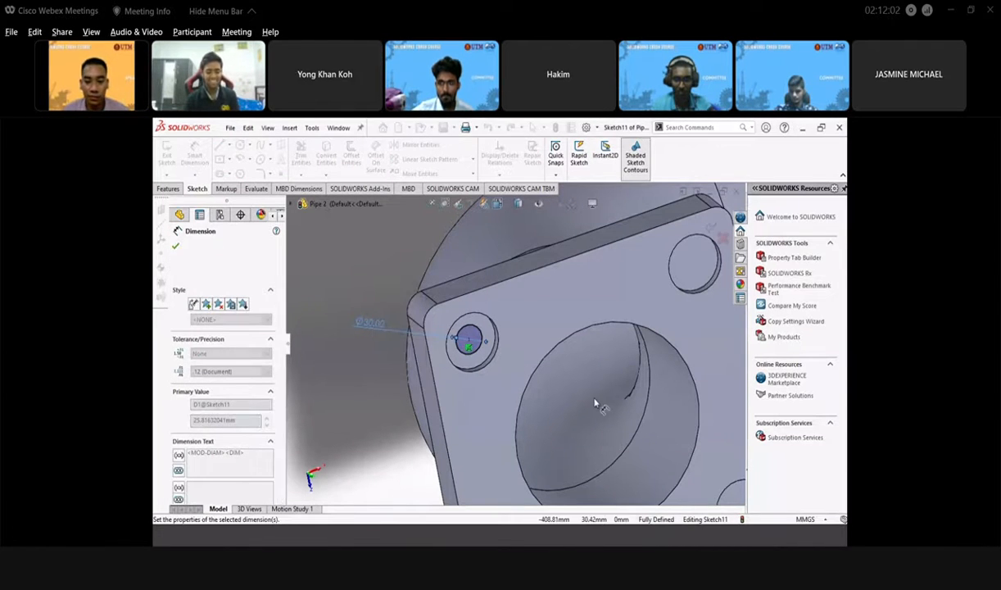
middle_click_drag(562, 407, 496, 454)
left_click(493, 431)
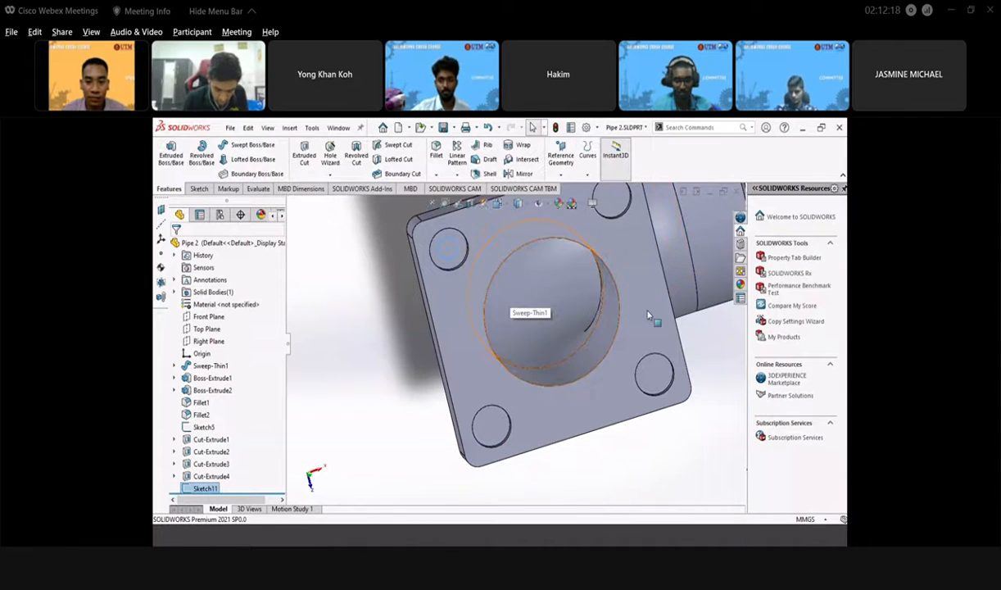
- Draw a second circle centred on the lower-left flange hole in Sketch11
scroll(572, 325, "up", 3)
scroll(571, 325, "down", 3)
middle_click_drag(423, 385, 483, 329)
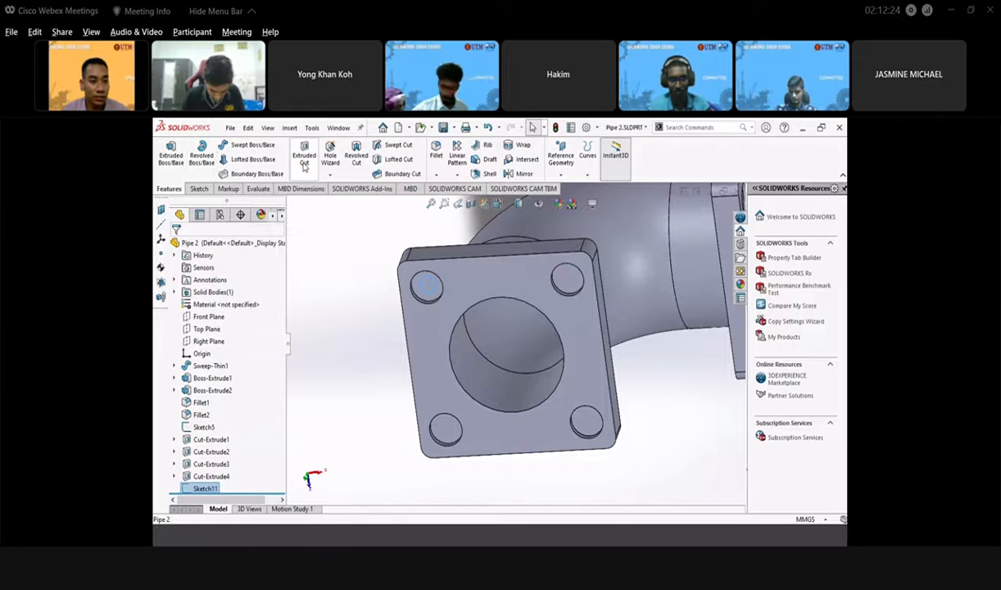
left_click(200, 190)
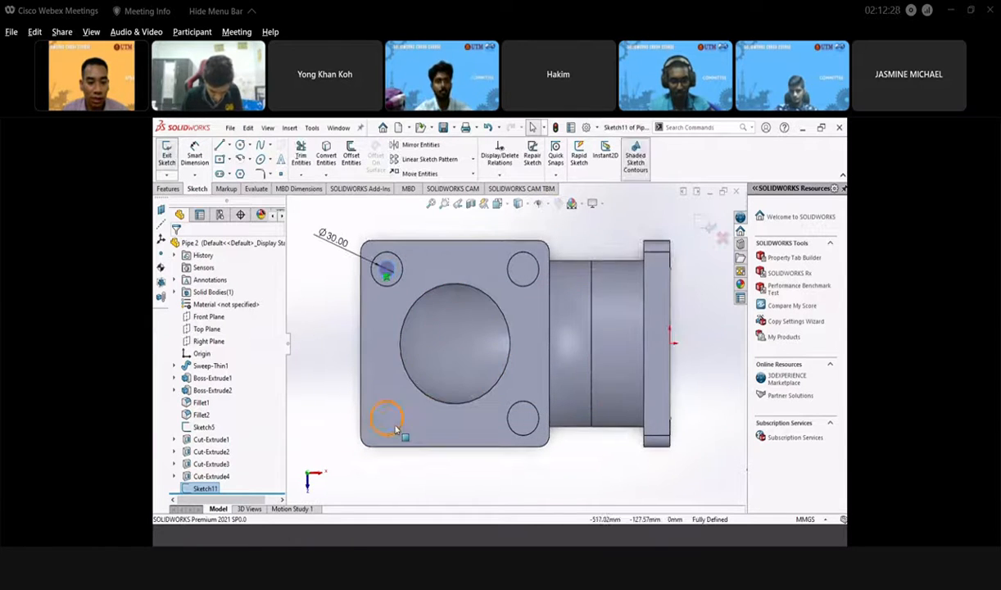
left_click(388, 420)
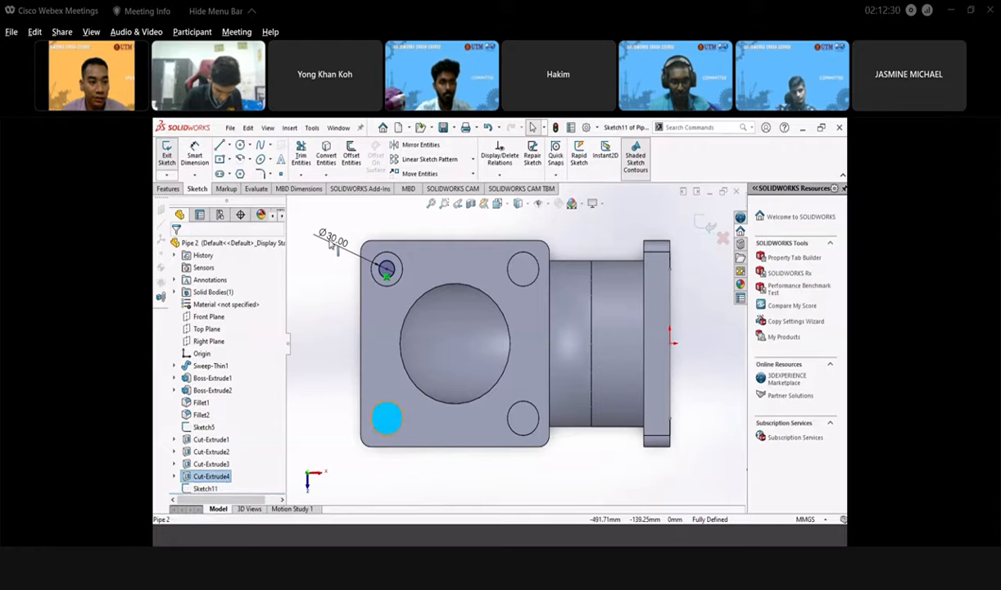
left_click(239, 148)
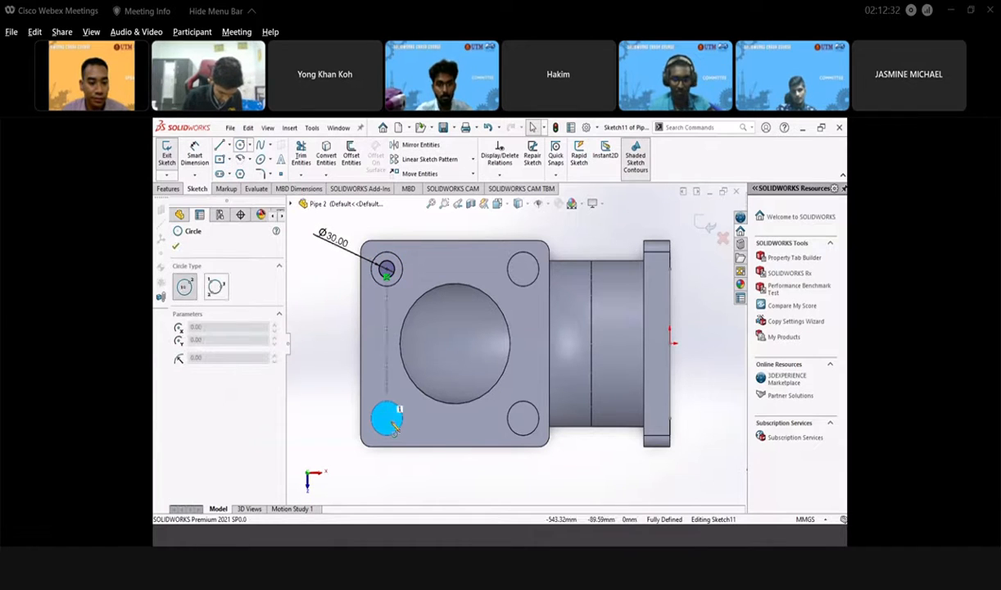
left_click(388, 420)
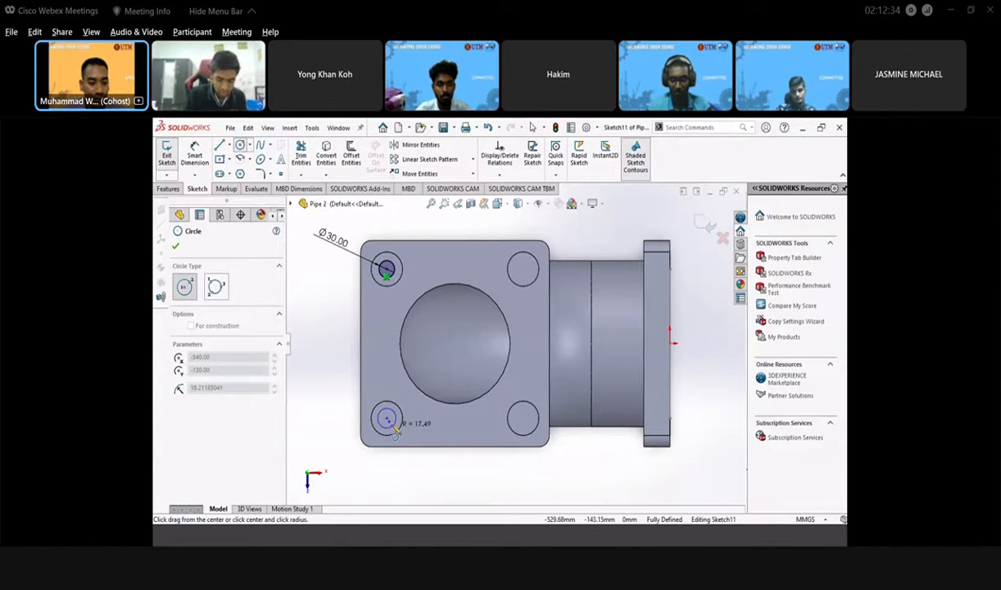
left_click(401, 417)
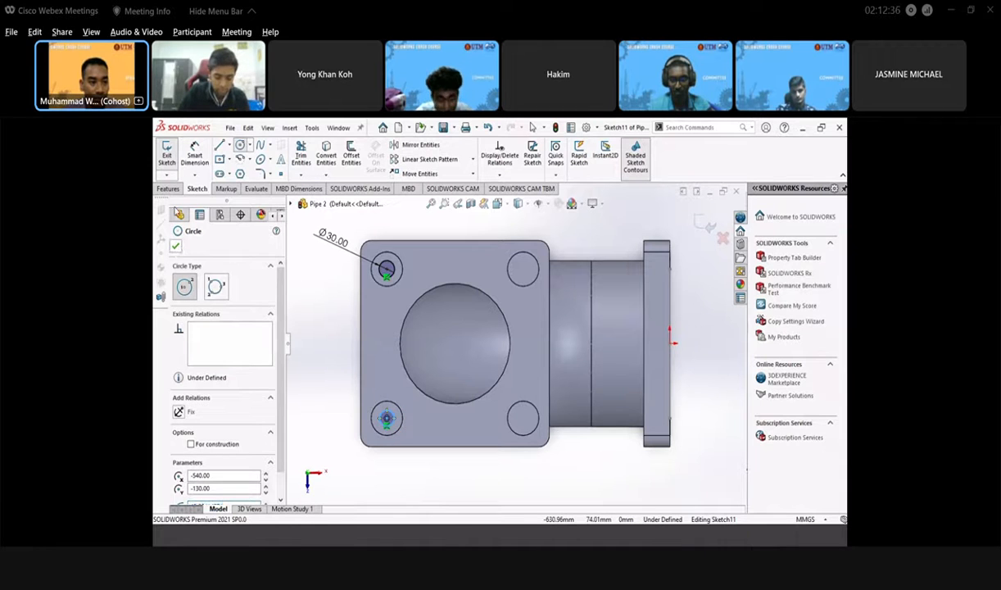
left_click(176, 245)
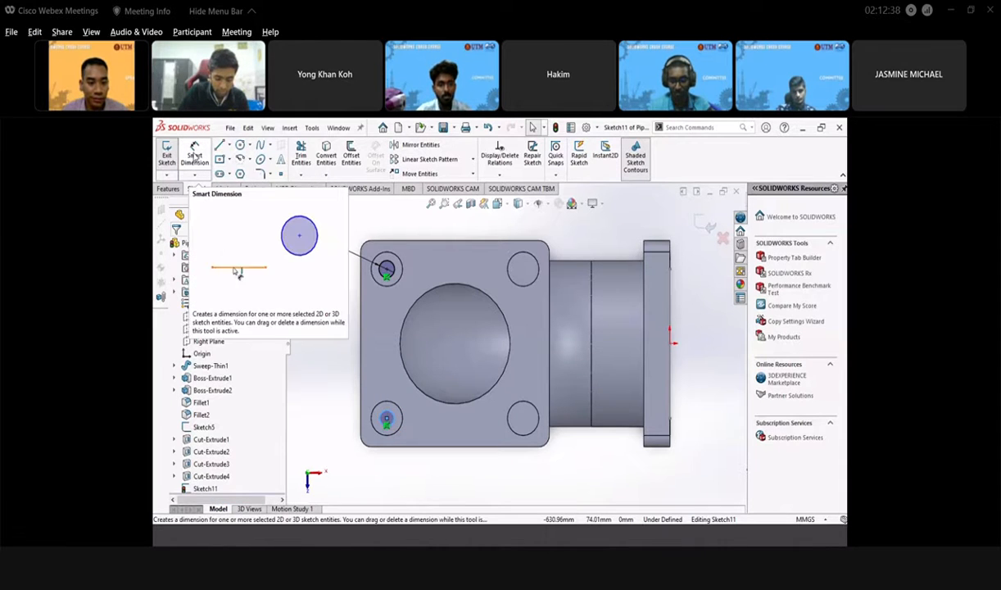
- Dimension the lower-left circle to Ø30 and exit Sketch11
left_click(195, 155)
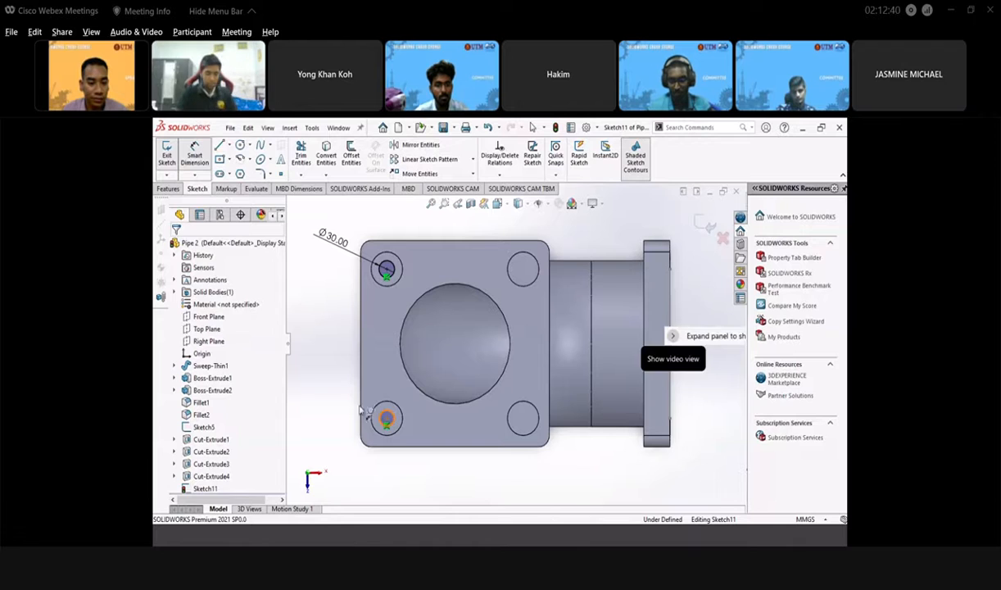
left_click(365, 411)
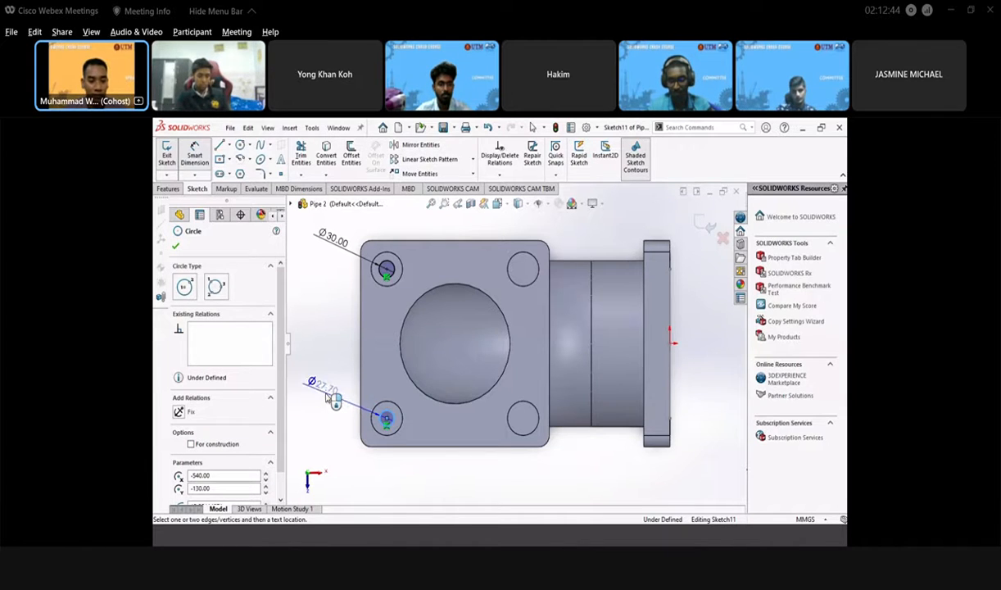
left_click(334, 400)
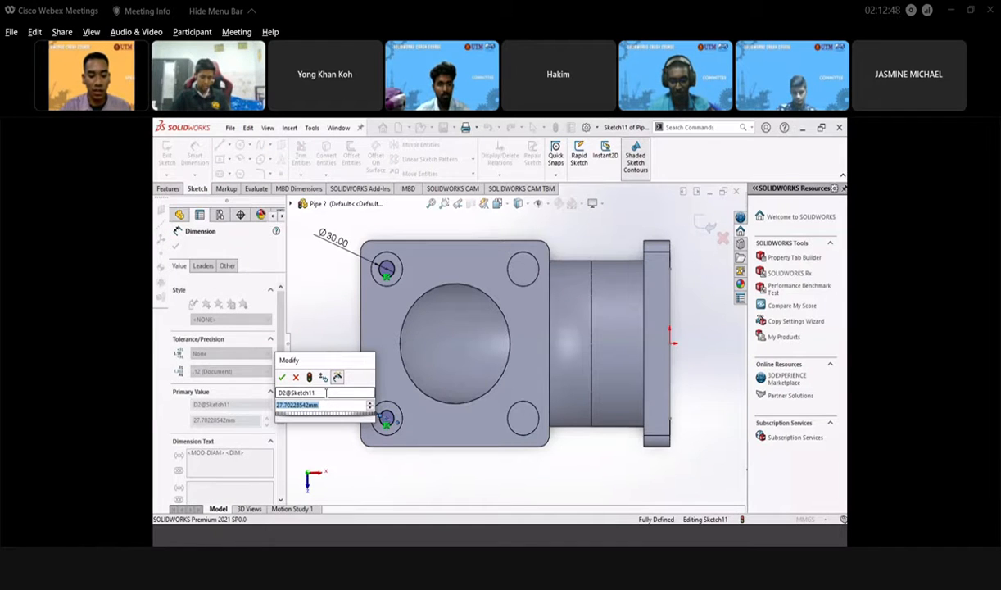
type("30")
key("Return")
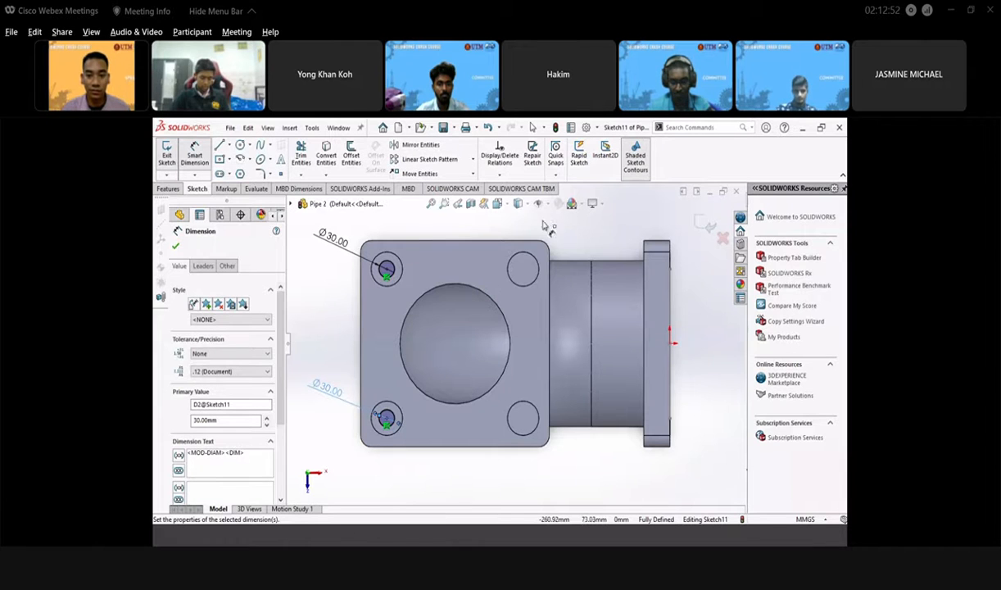
left_click(703, 228)
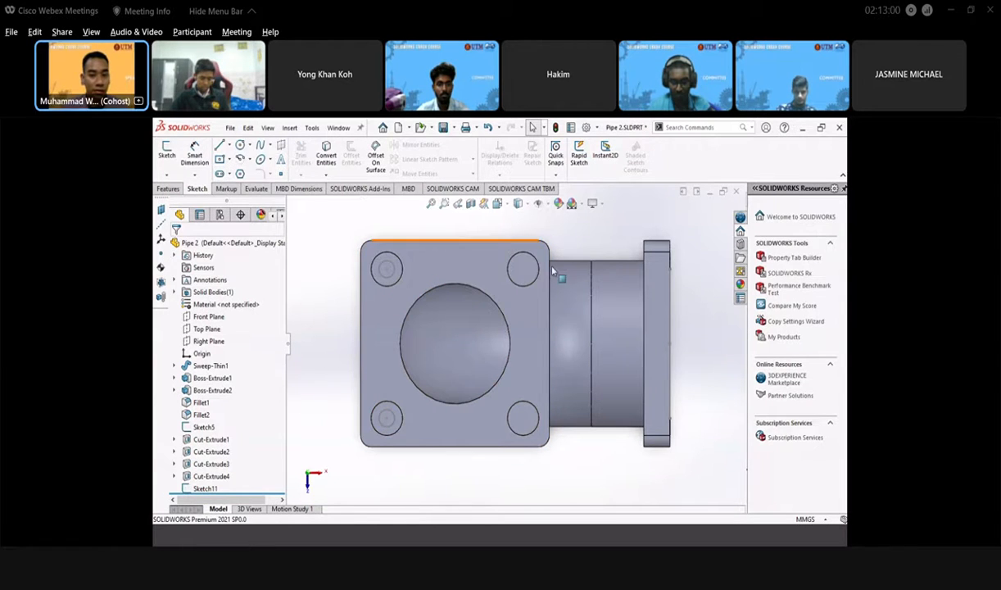
- Start Sketch12 on the upper-right hole face and draw a circle centred in the hole
left_click(521, 276)
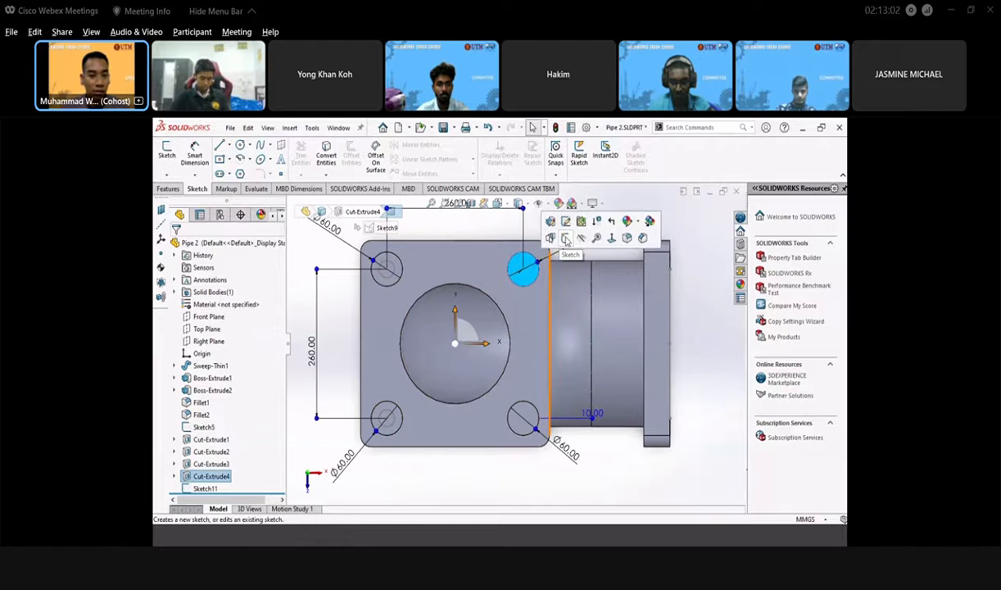
left_click(565, 239)
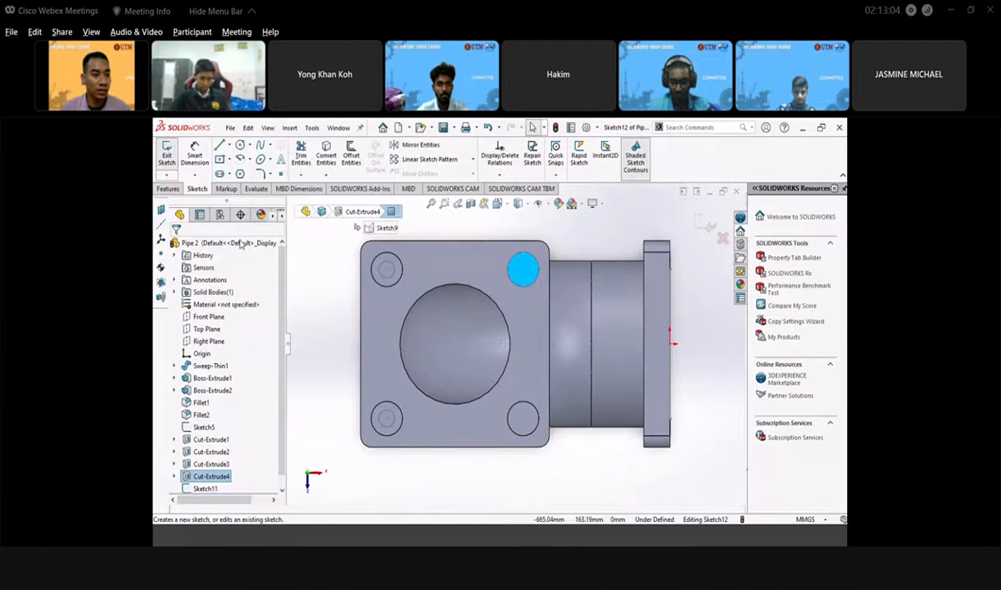
left_click(240, 148)
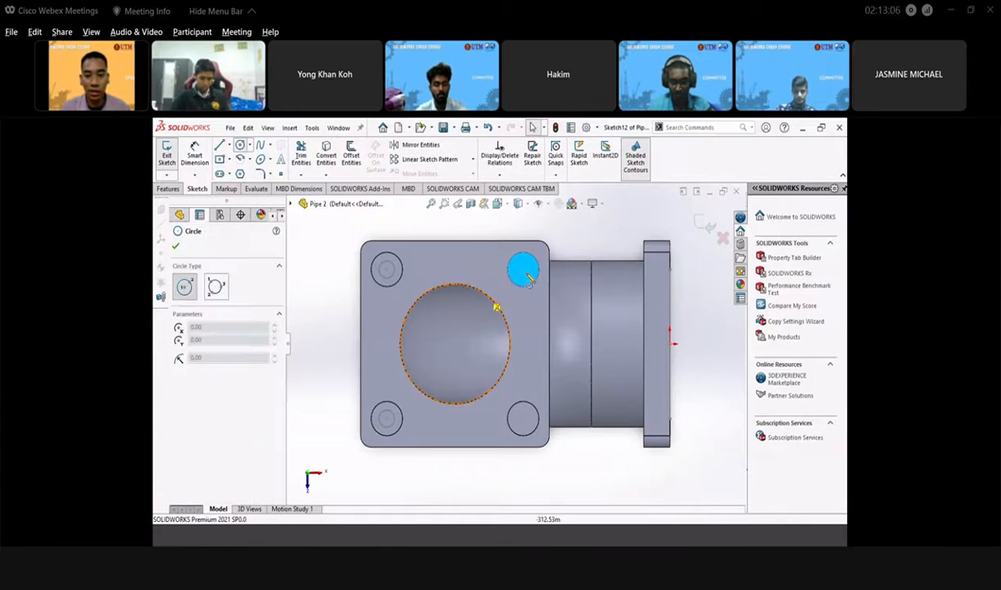
left_click(526, 274)
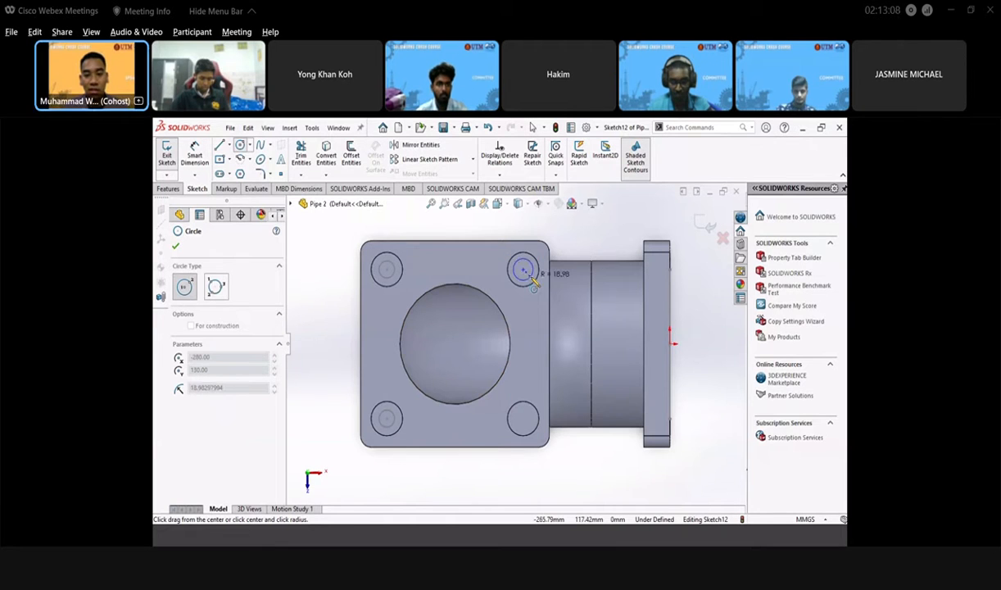
left_click(530, 278)
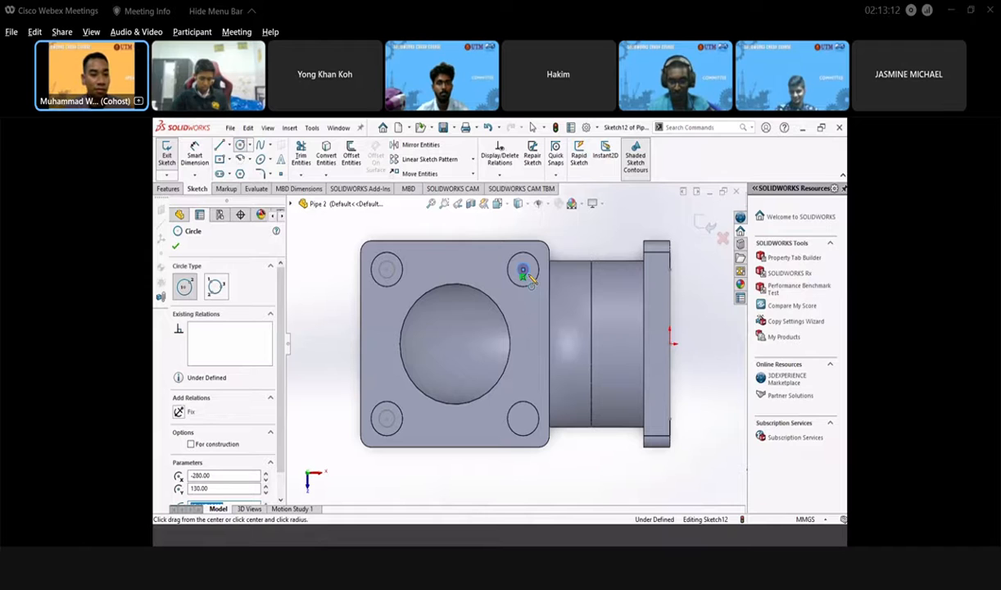
left_click(174, 246)
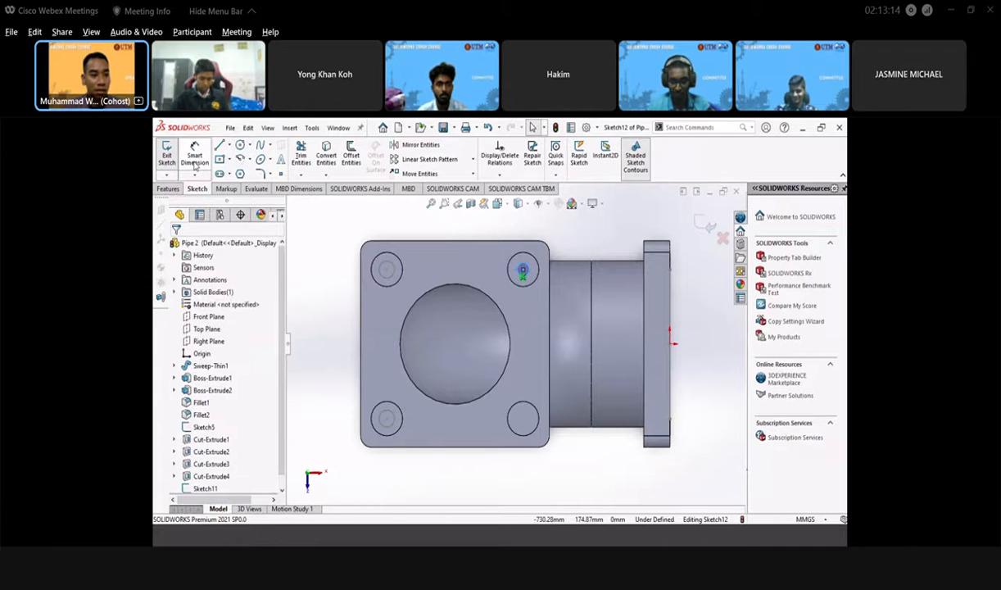
- Dimension the upper-right circle to Ø30 and close the sketch
left_click(195, 158)
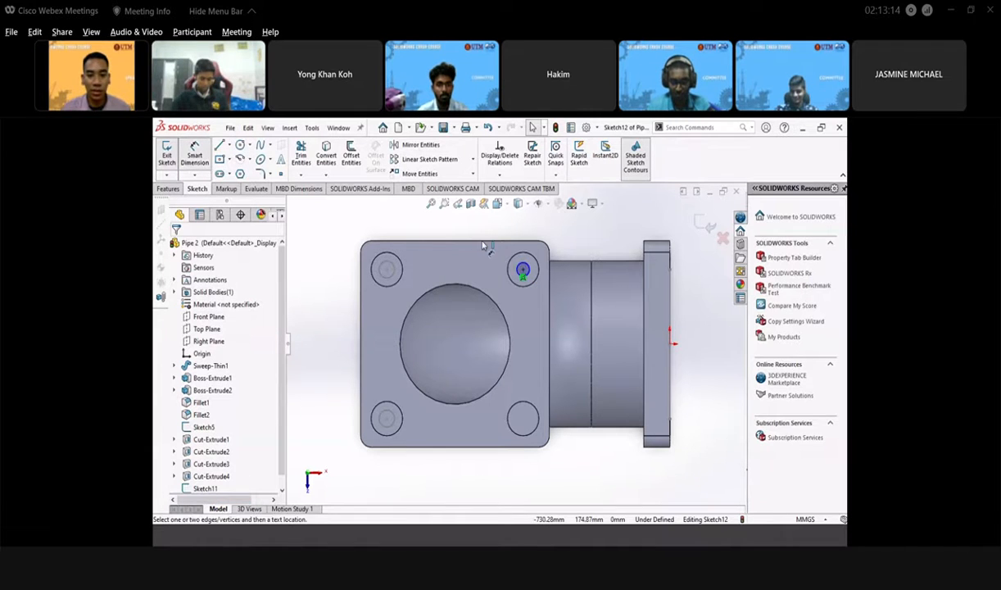
left_click(525, 270)
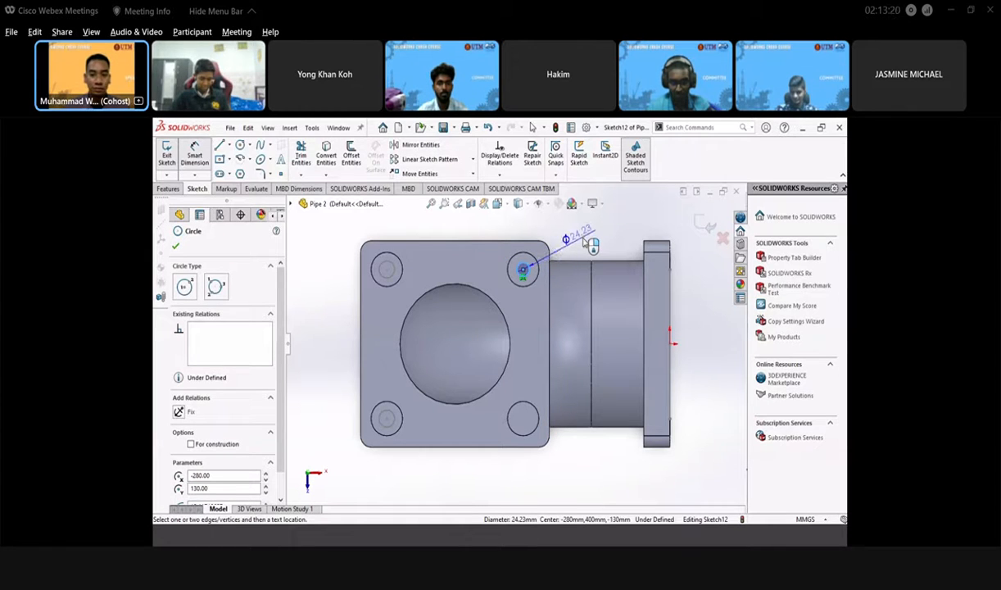
left_click(585, 236)
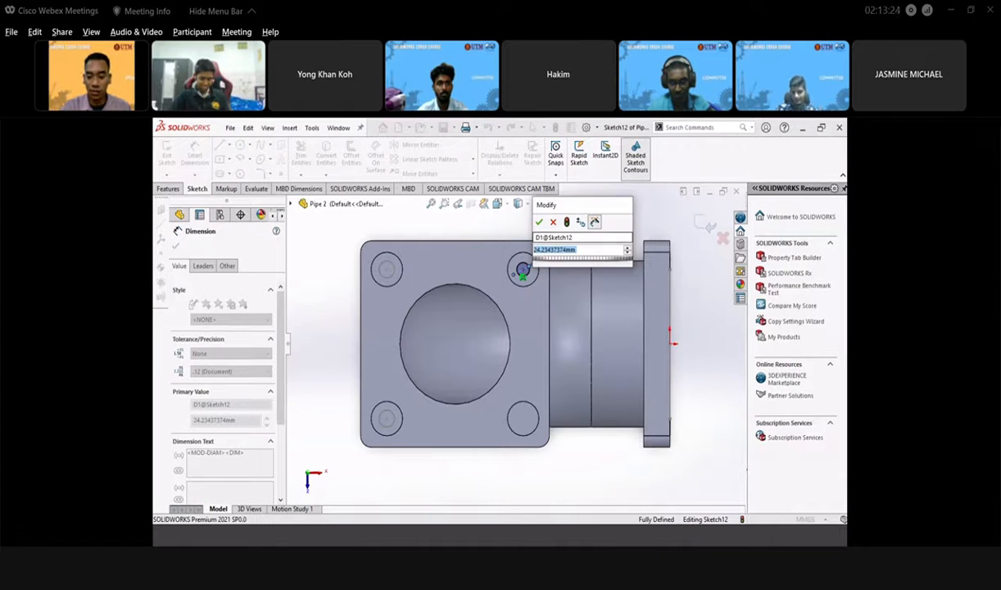
type("30")
key("Return")
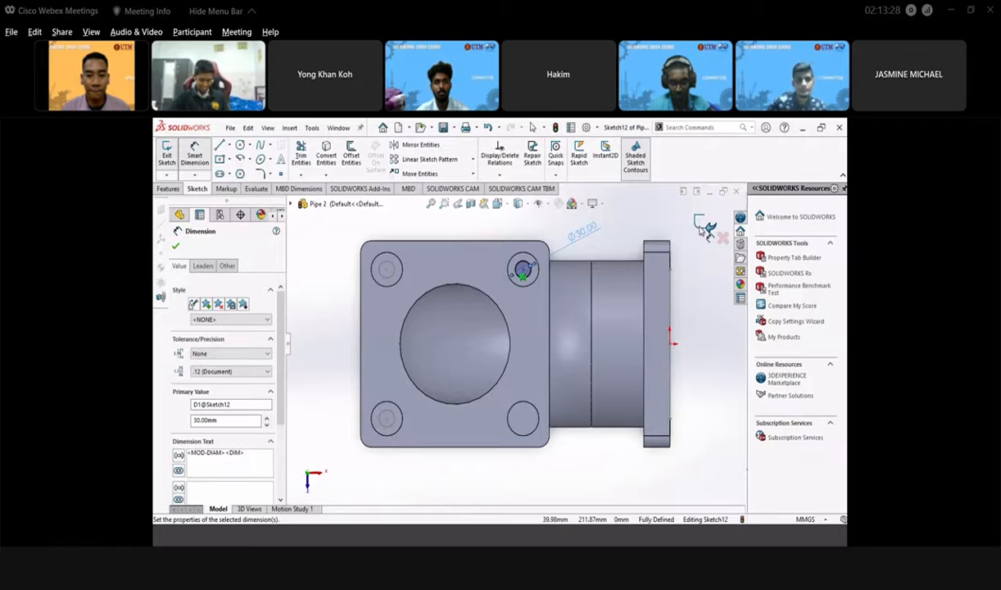
left_click(707, 227)
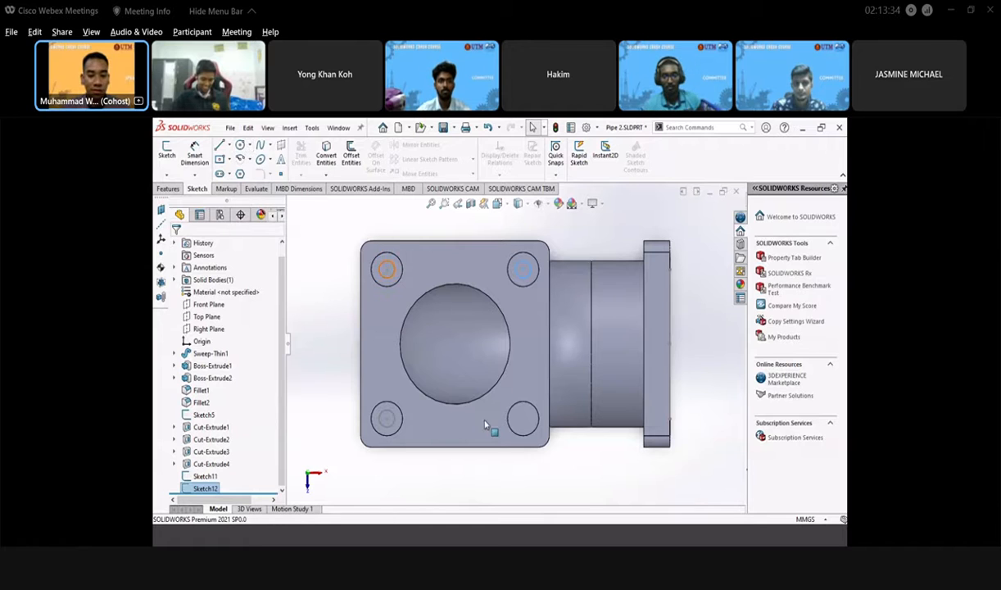
- Start Sketch13 on the lower-right hole face and draw a circle centred in the hole
left_click(521, 418)
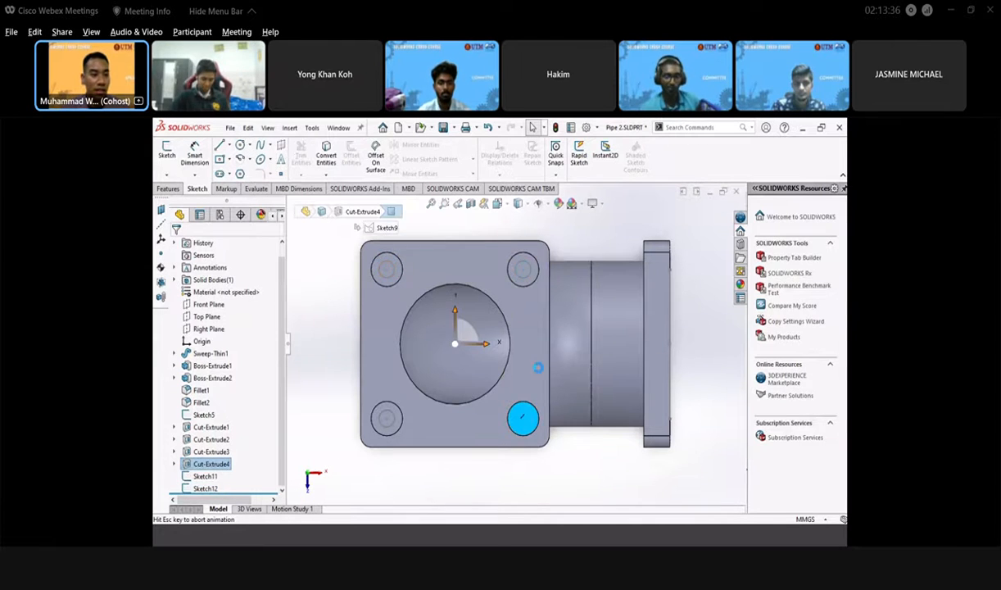
left_click(166, 152)
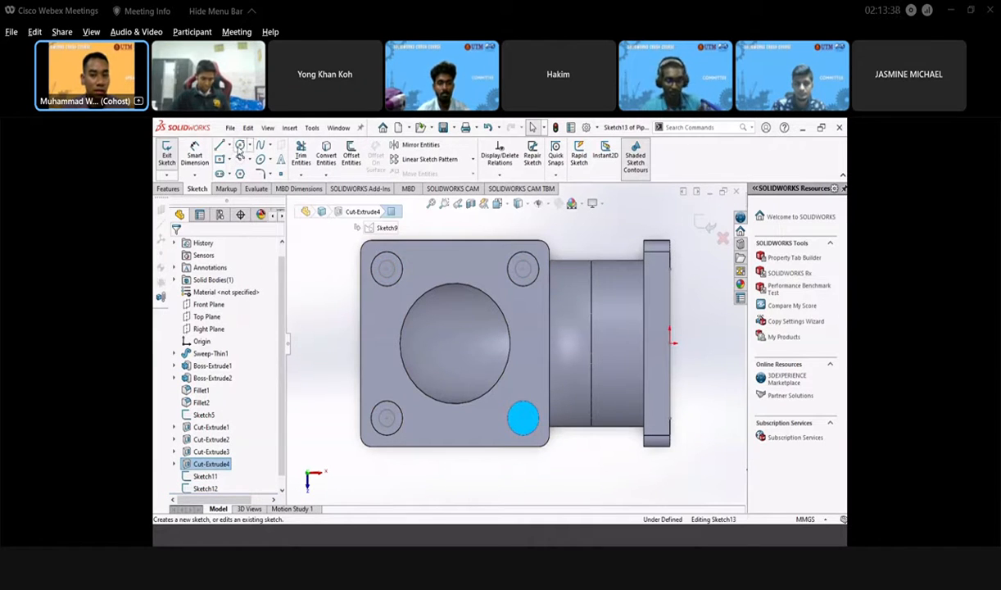
left_click(239, 146)
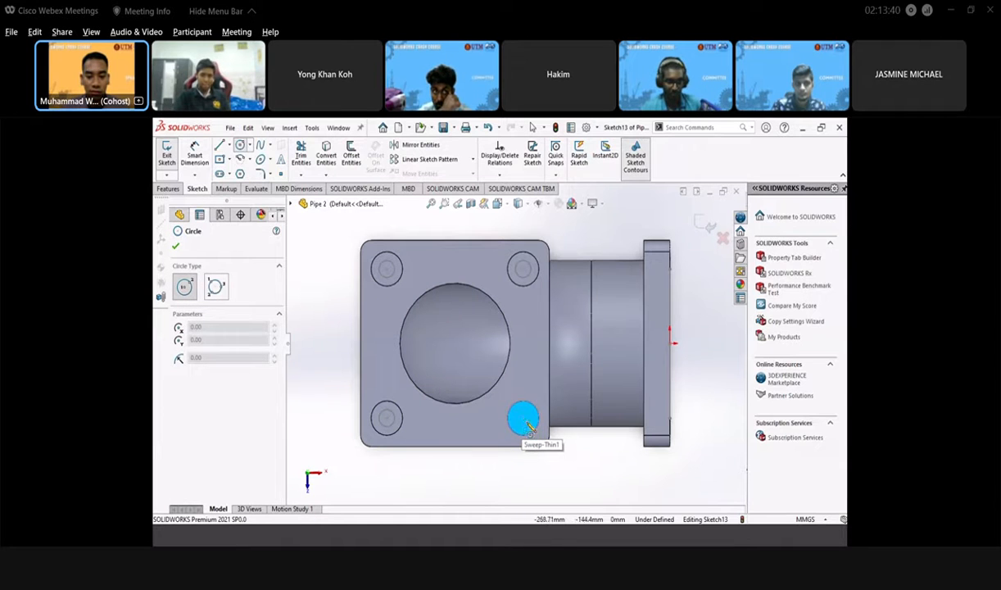
left_click(522, 419)
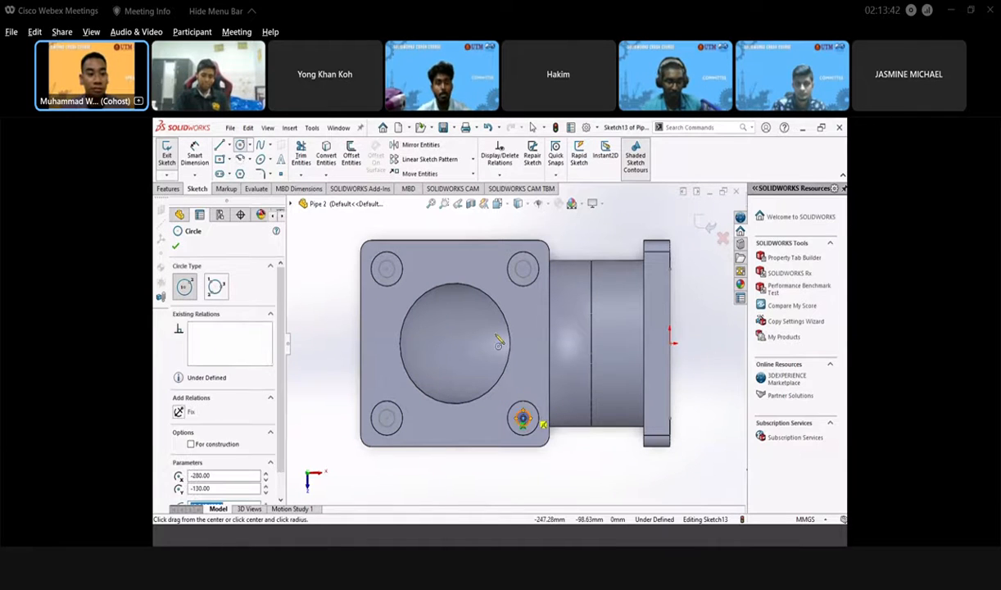
left_click(175, 245)
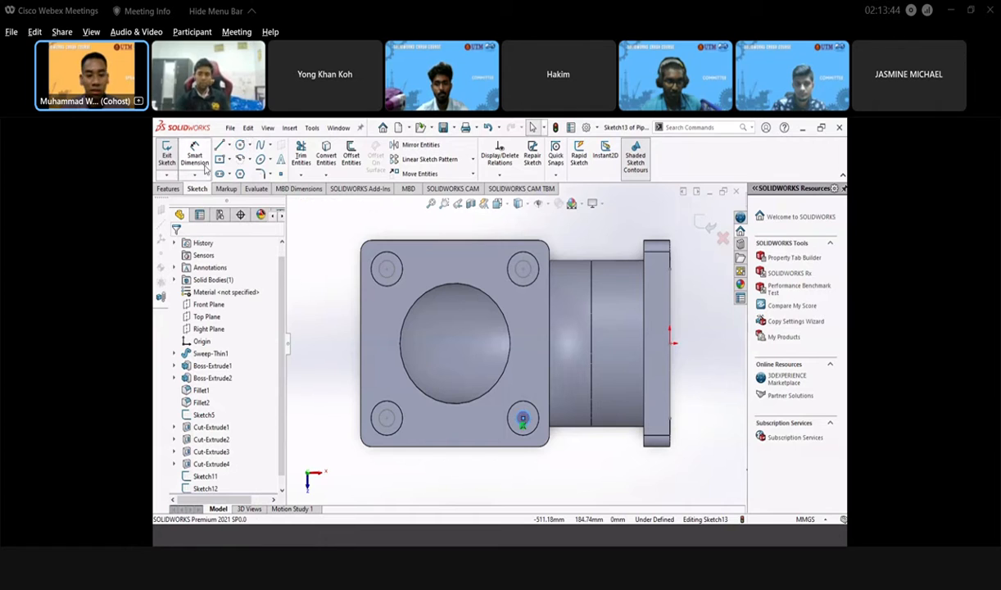
- Dimension the lower-right circle to Ø30 and close Sketch13
left_click(529, 421)
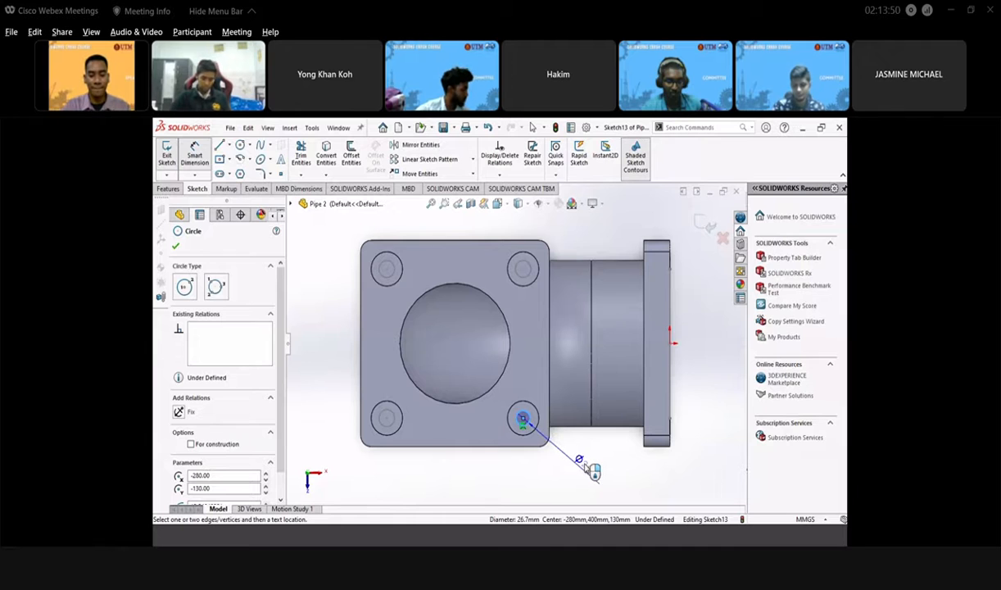
left_click(590, 465)
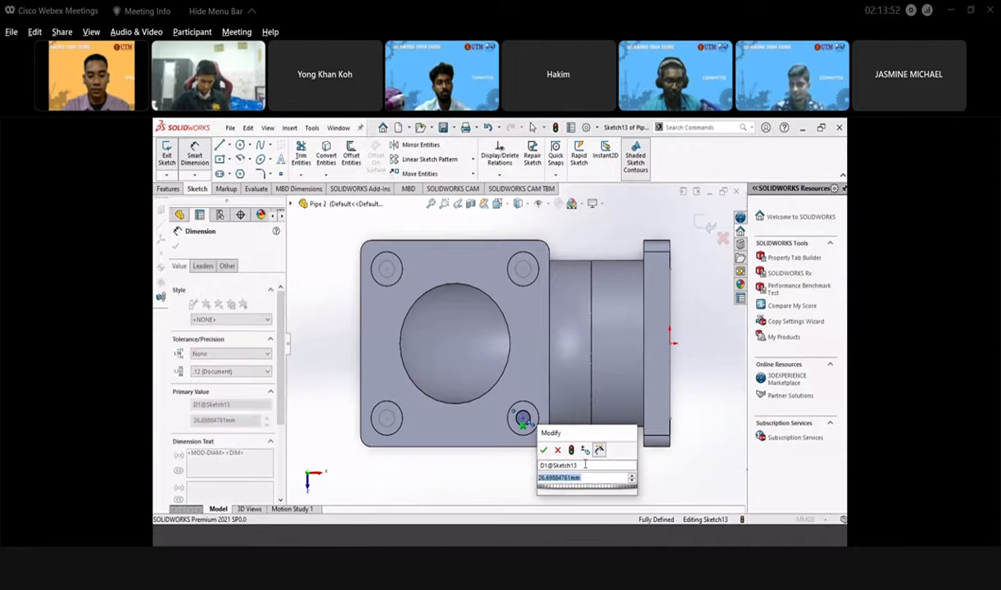
type("30")
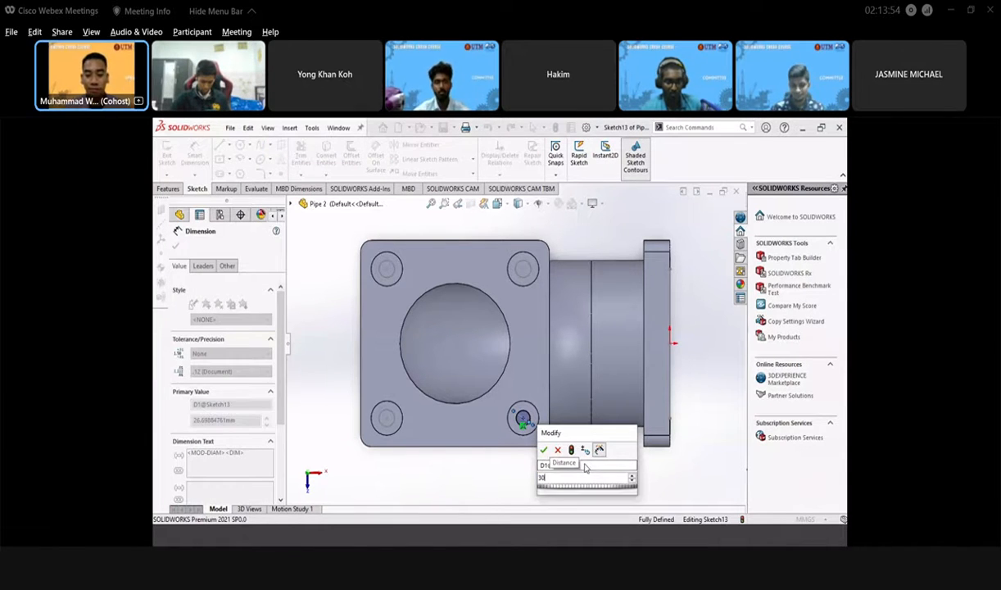
key("Return")
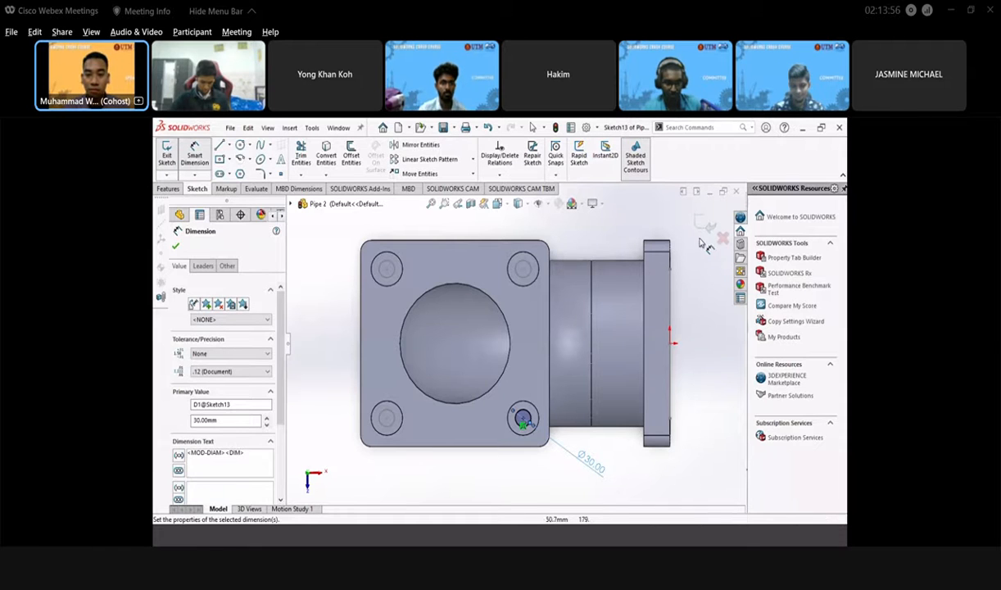
left_click(705, 225)
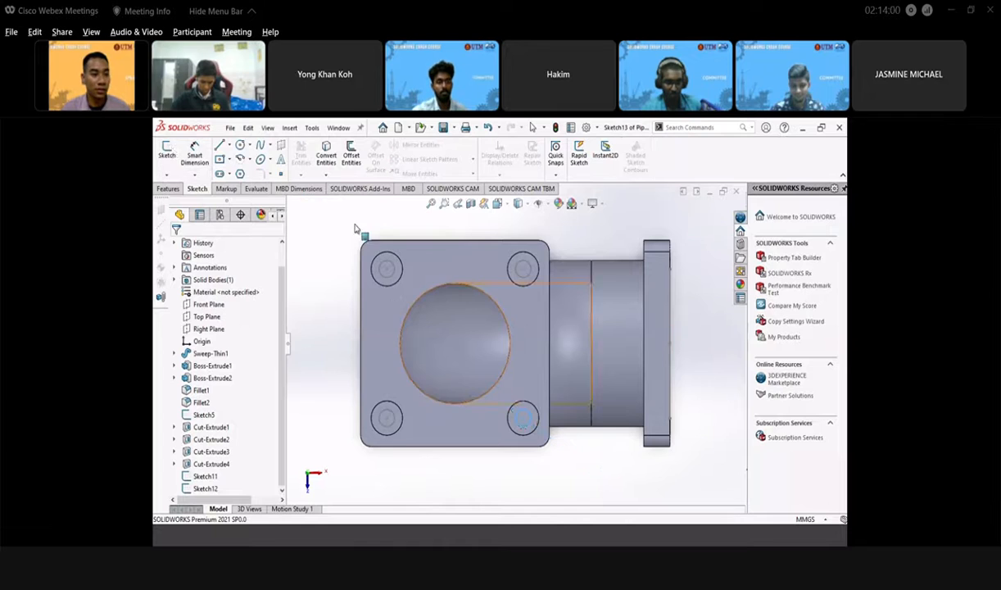
- Cut Sketch13 10 mm blind to recess the lower-right bolt hole as Cut-Extrude5
left_click(168, 189)
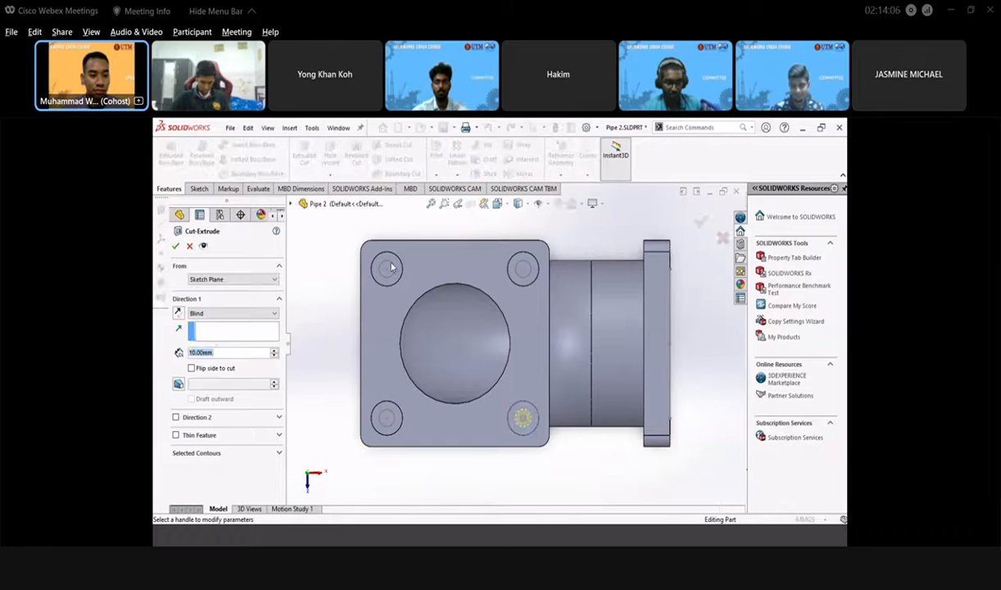
left_click(243, 453)
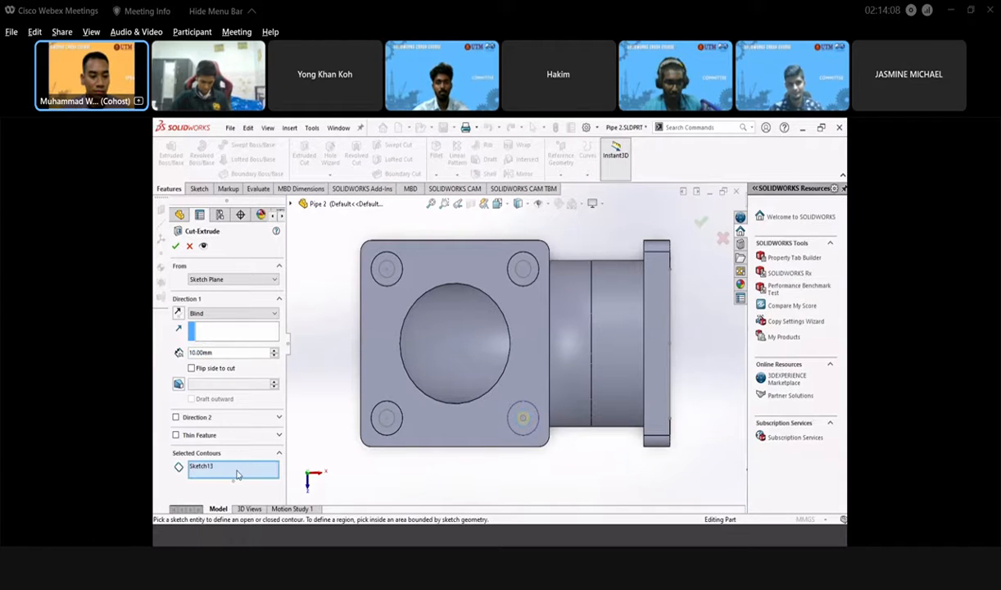
left_click(392, 274)
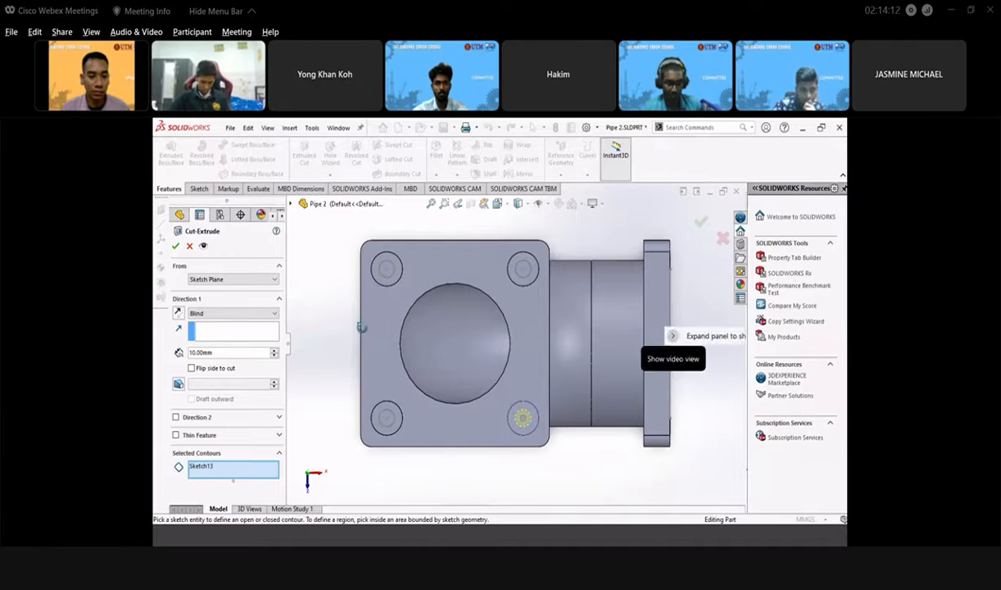
middle_click_drag(362, 328, 369, 353)
scroll(405, 355, "up", 5)
scroll(404, 361, "down", 3)
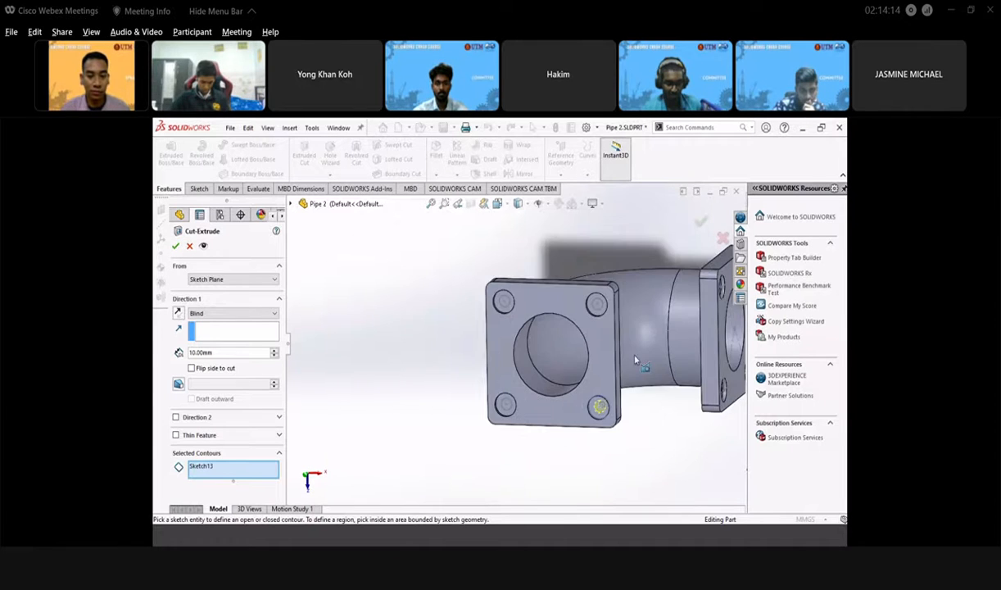
scroll(635, 361, "down", 3)
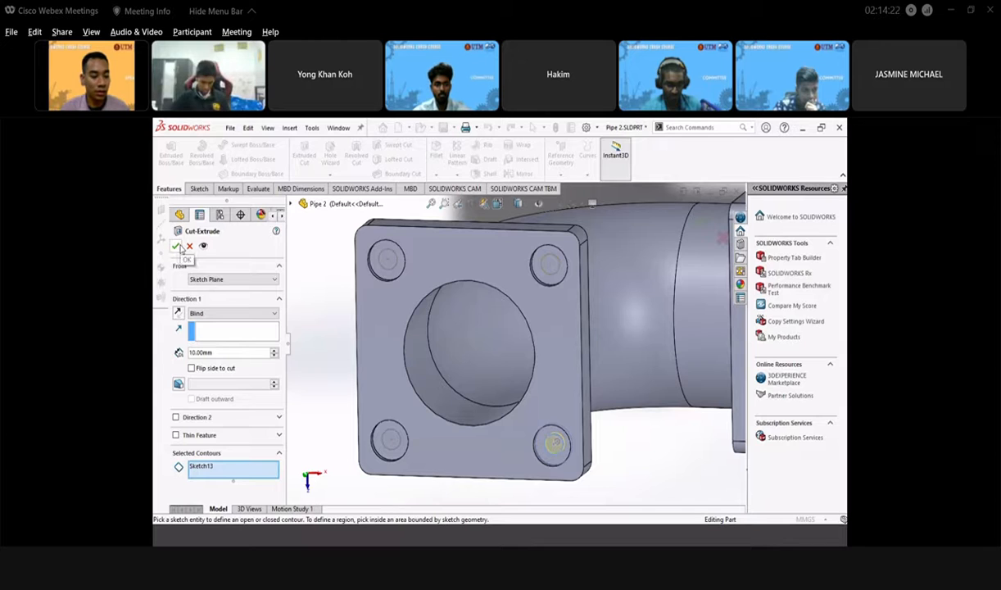
left_click(229, 469)
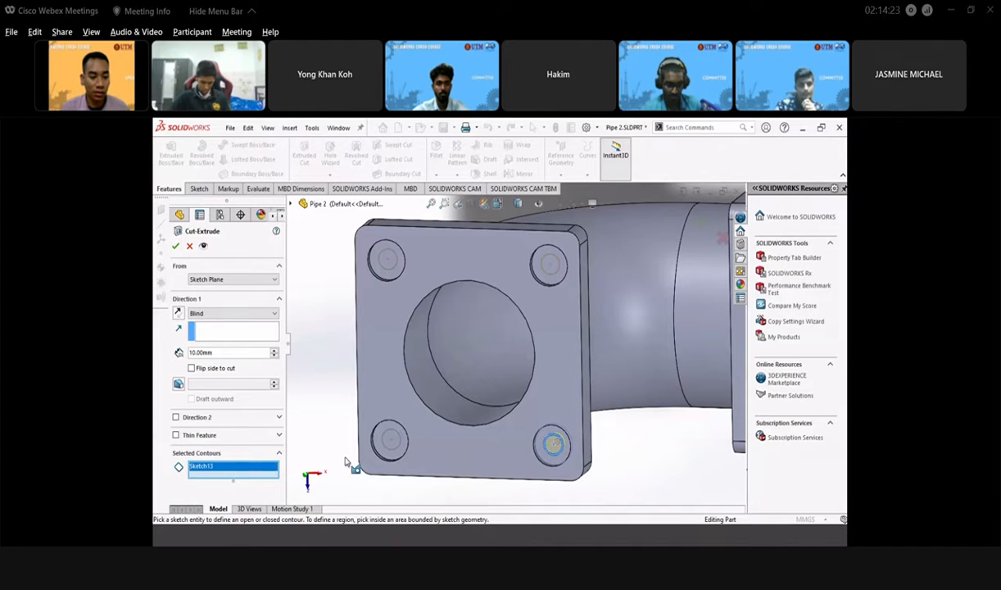
left_click(400, 448)
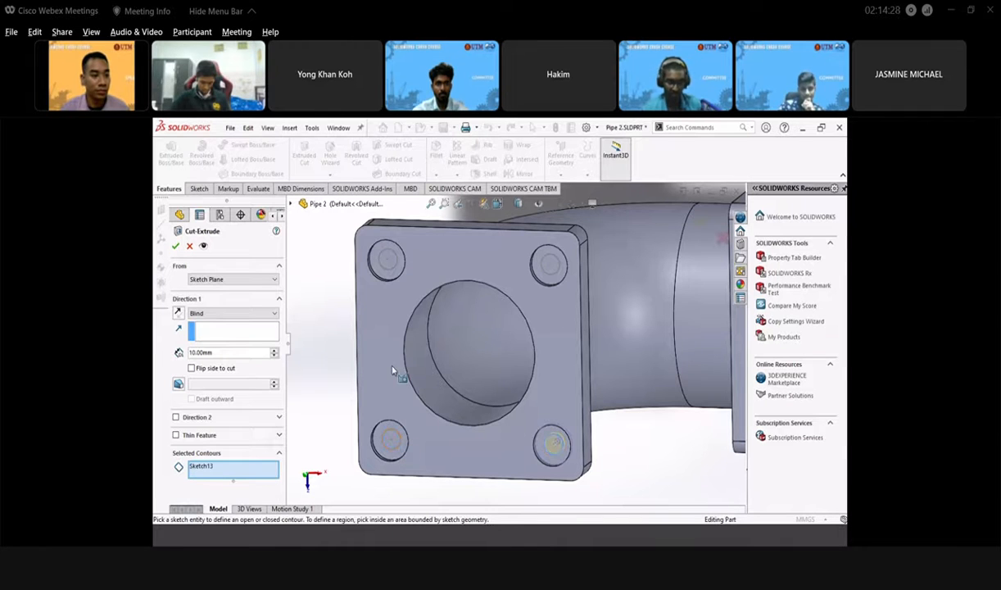
left_click(176, 245)
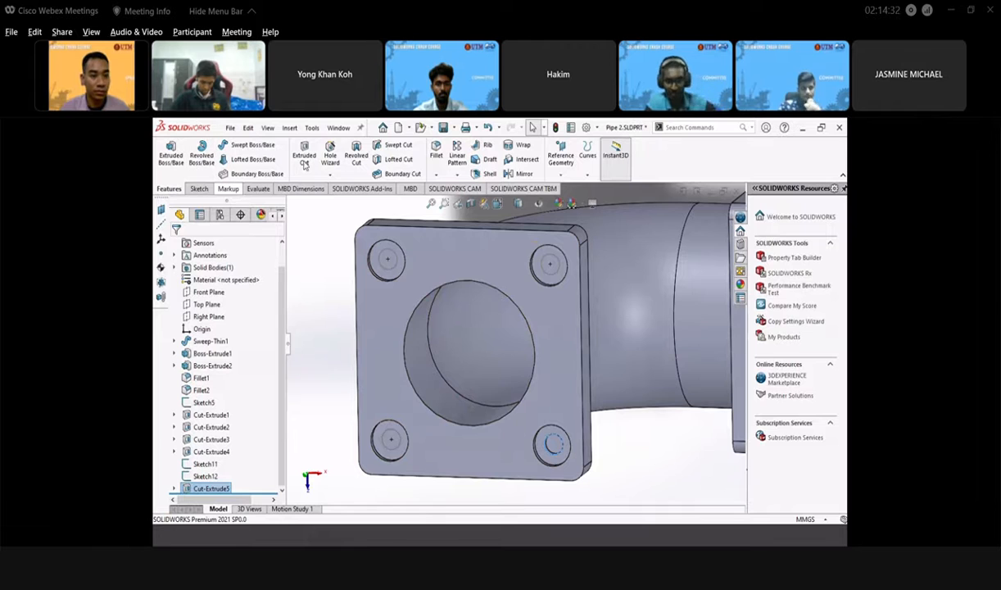
- Cut the Sketch11 top-left hole circle Through All as Cut-Extrude6
left_click(171, 152)
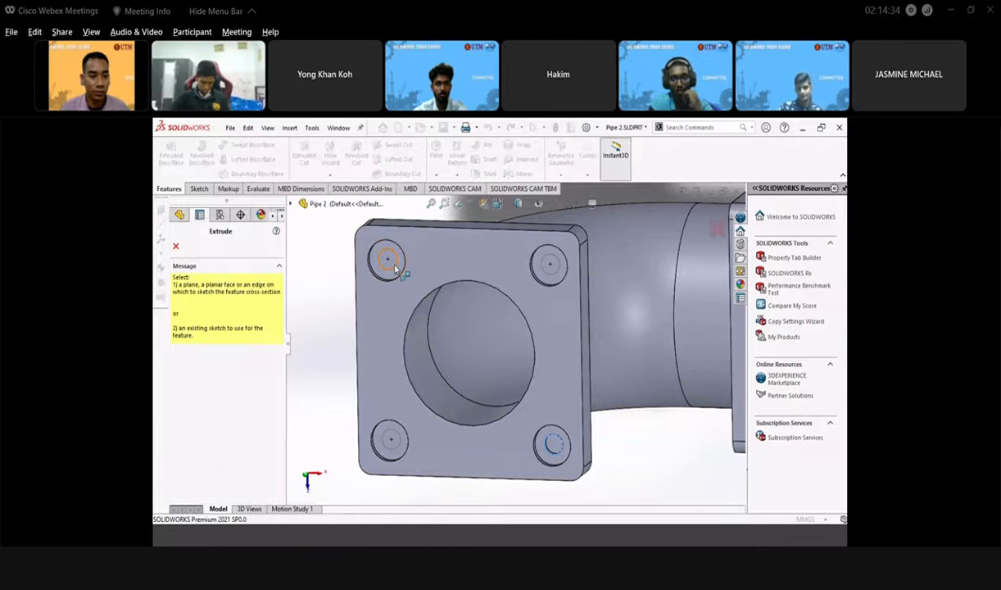
left_click(394, 266)
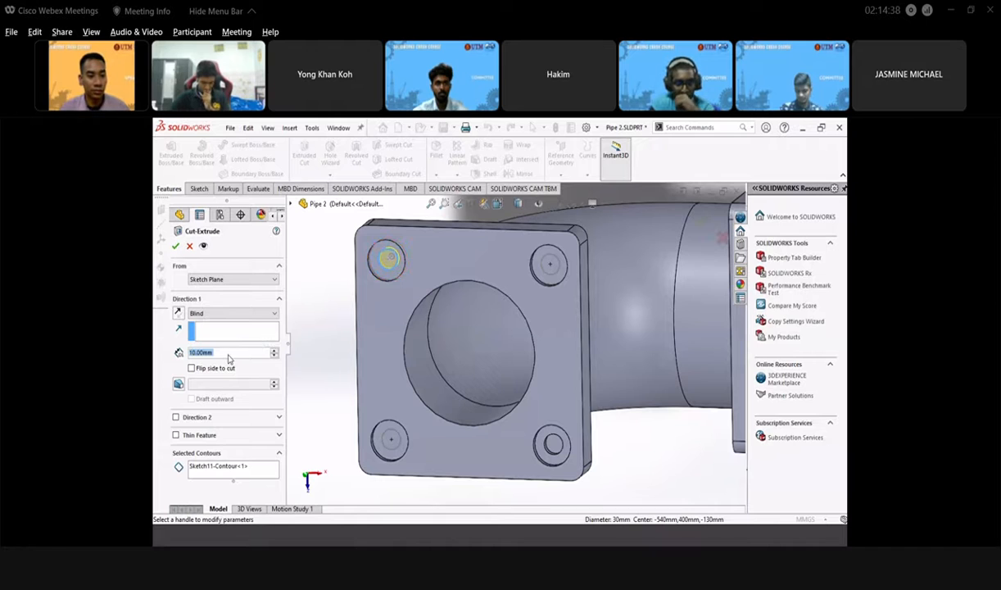
left_click(247, 317)
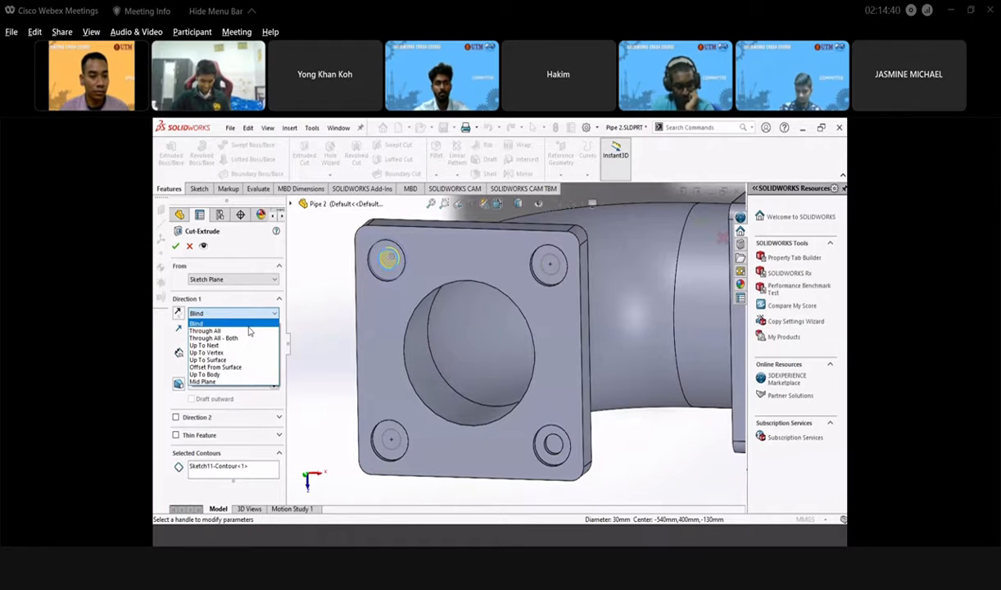
left_click(249, 332)
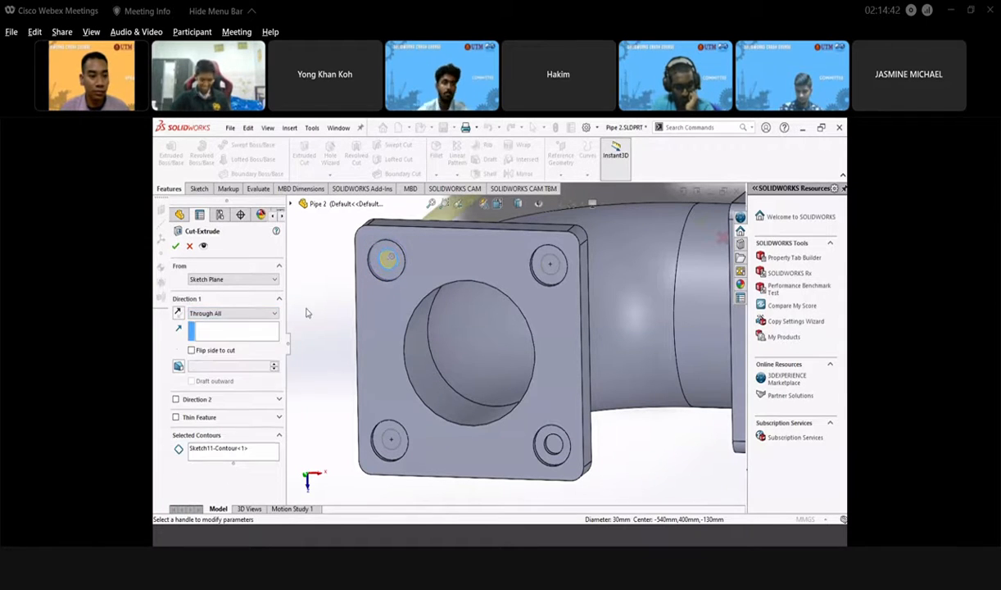
scroll(476, 358, "up", 5)
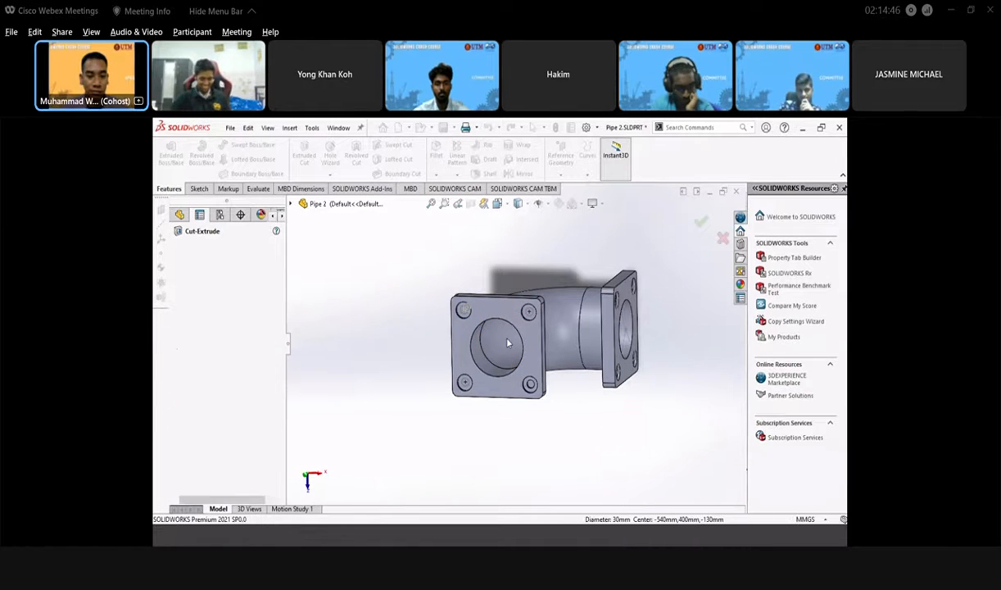
scroll(512, 350, "down", 3)
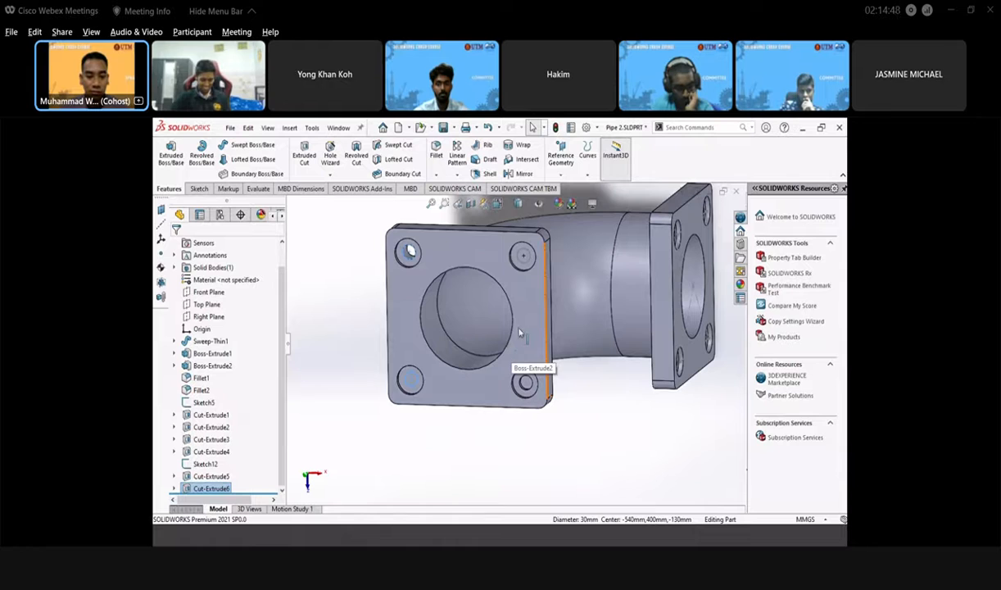
- Change Cut-Extrude5's end condition from 10 mm Blind to Up To Next
left_click(527, 387)
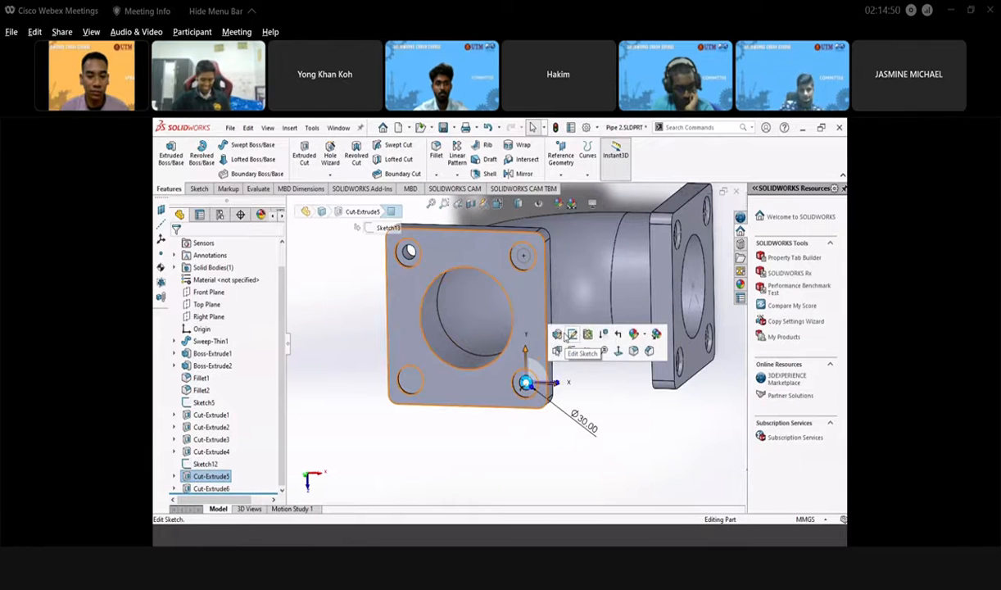
left_click(572, 335)
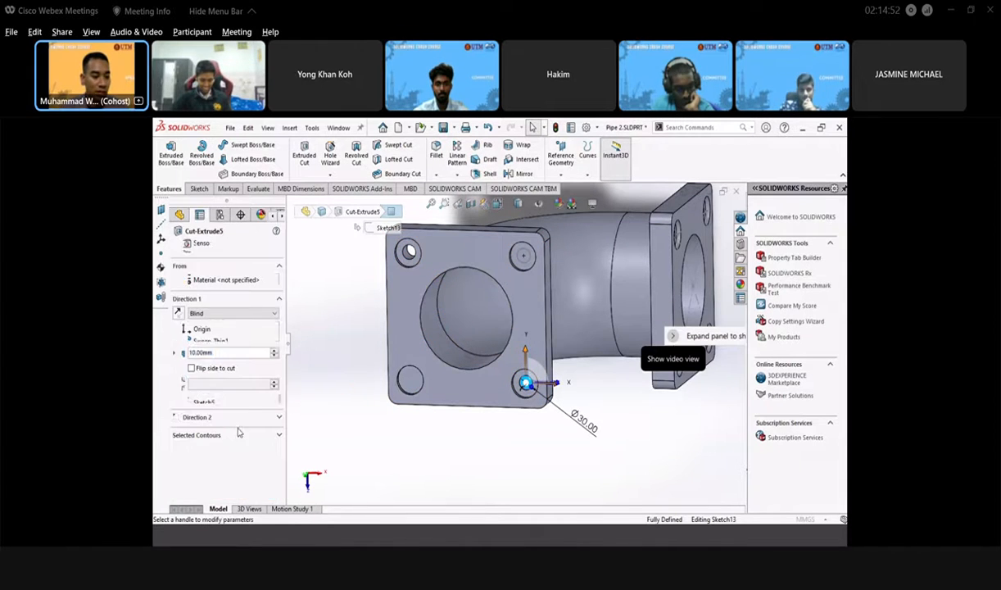
left_click(251, 314)
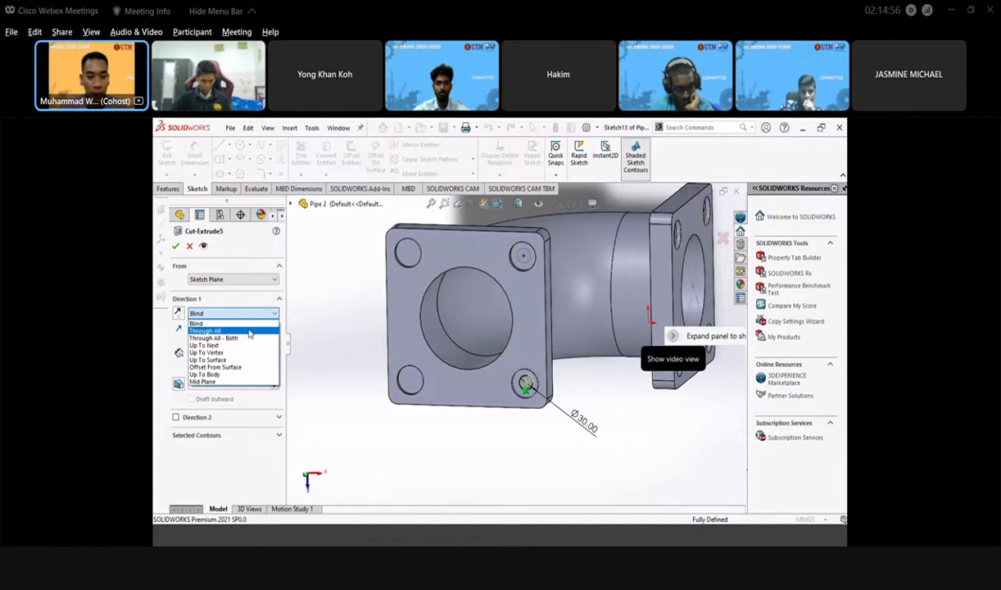
left_click(250, 331)
left_click(265, 315)
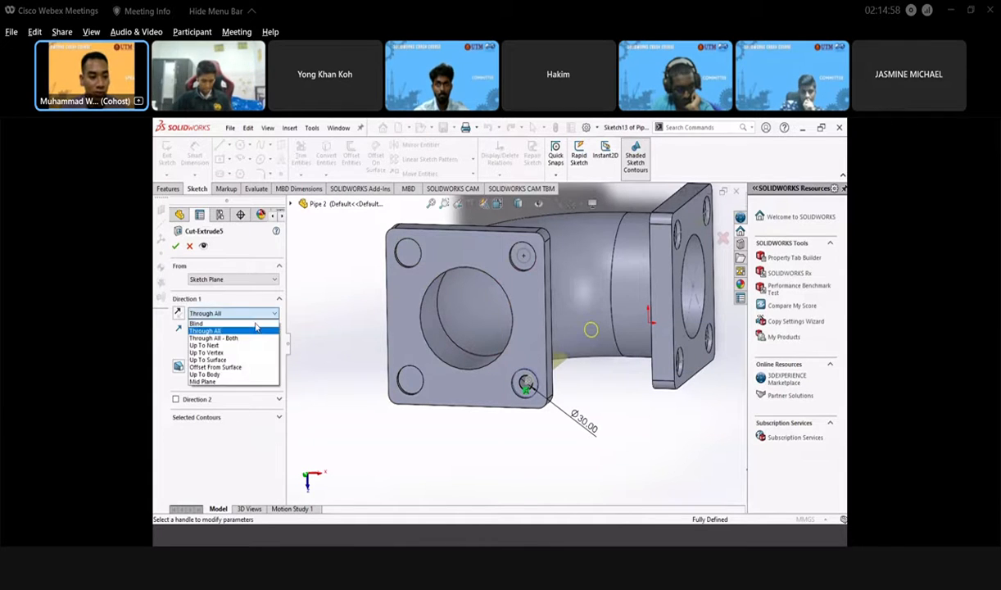
left_click(238, 344)
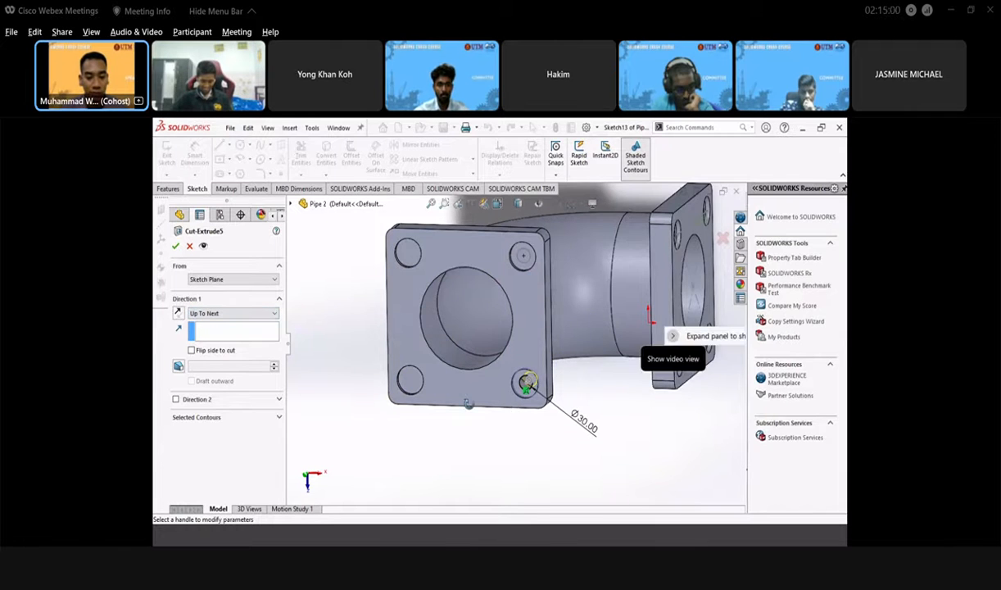
middle_click_drag(655, 385, 463, 410)
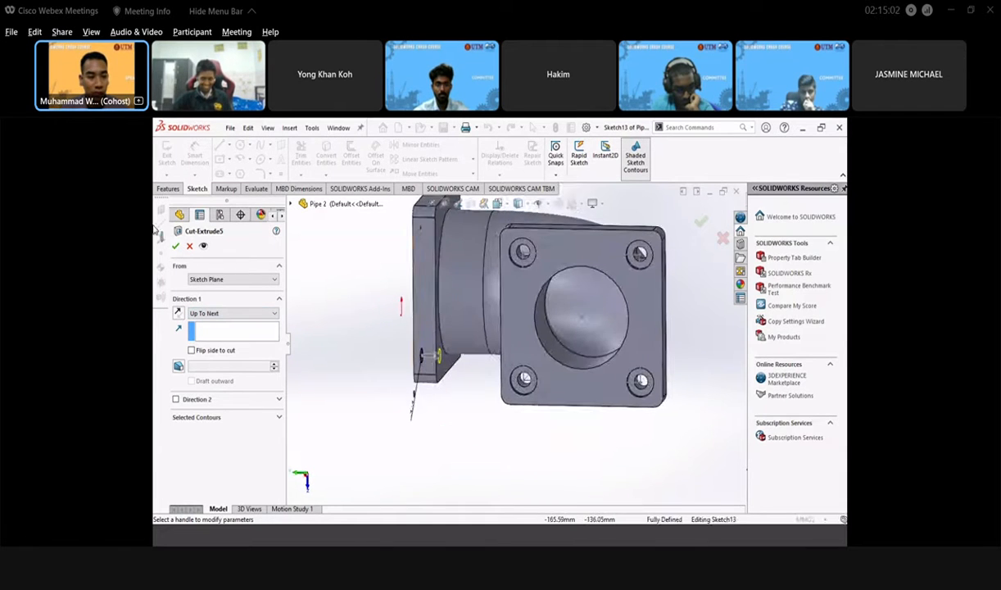
key("Return")
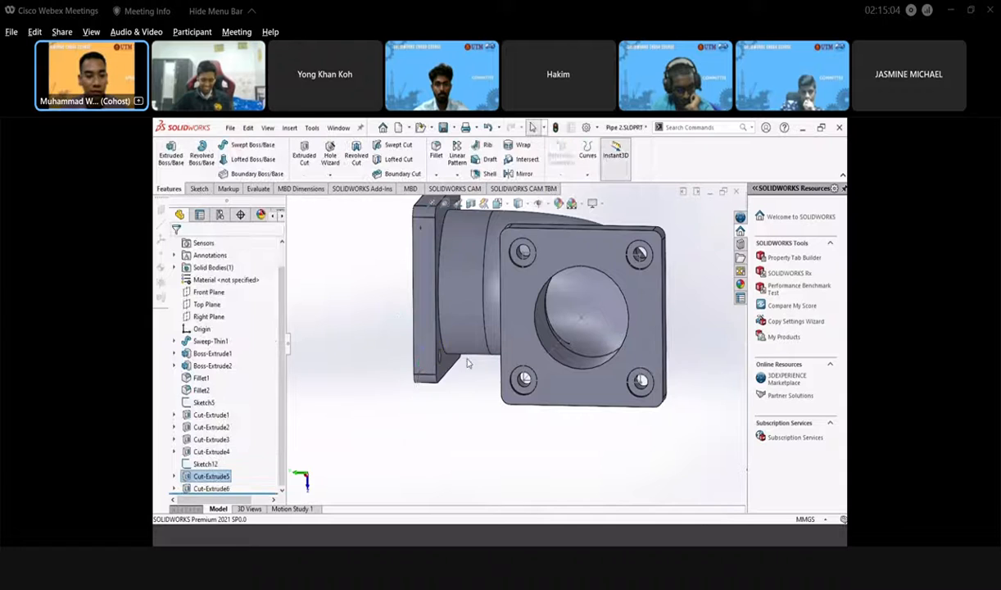
middle_click_drag(426, 357, 528, 360)
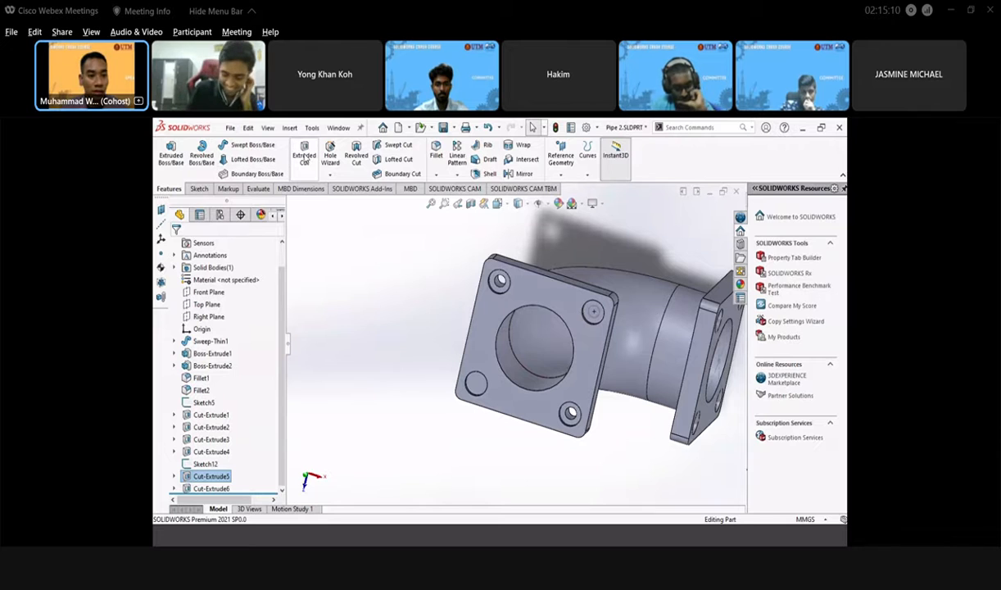
- Cut the Sketch12 top-right hole contour Up To Next as Cut-Extrude7
left_click(304, 155)
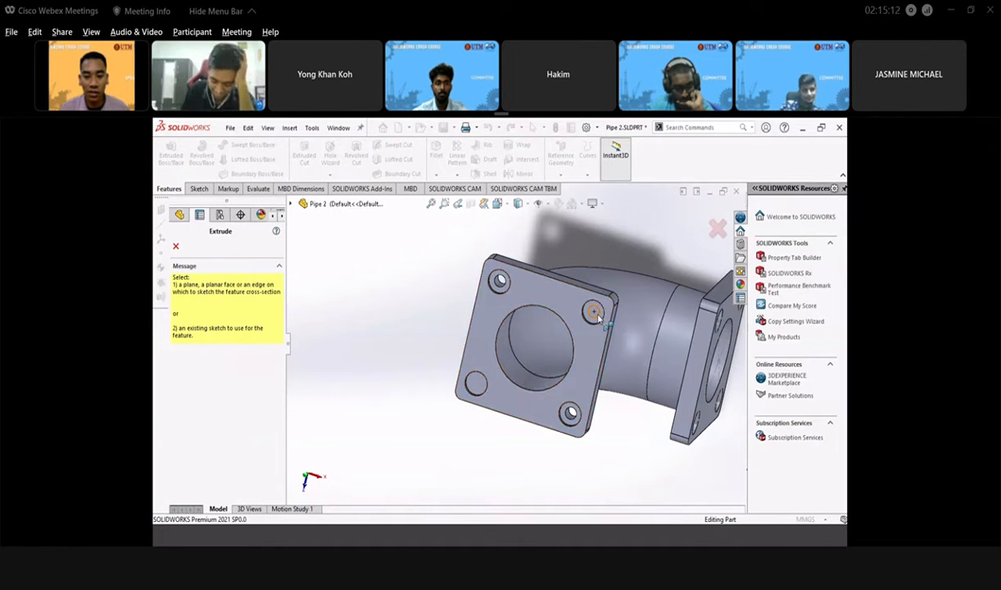
key("Escape")
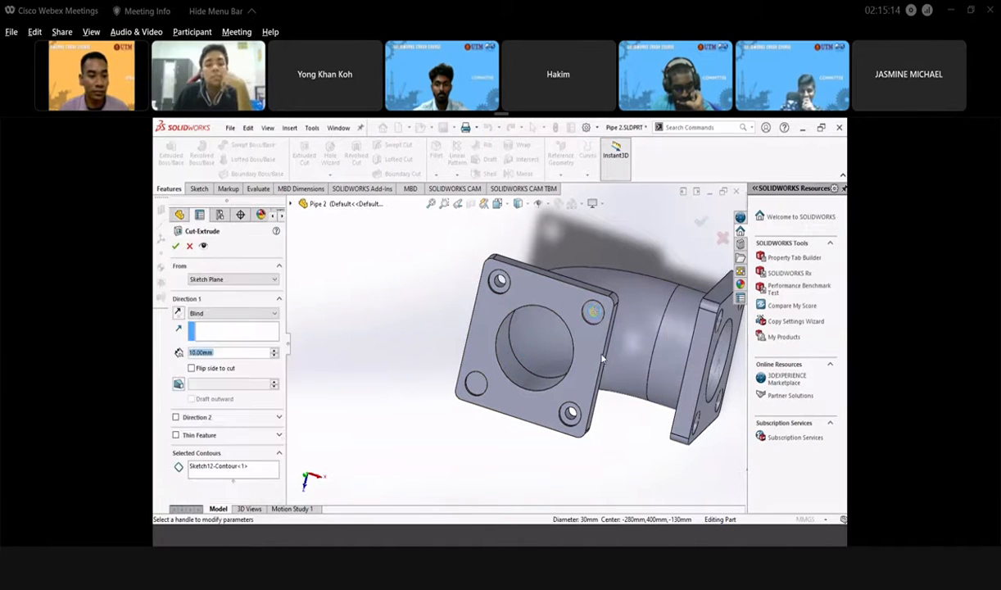
left_click(250, 319)
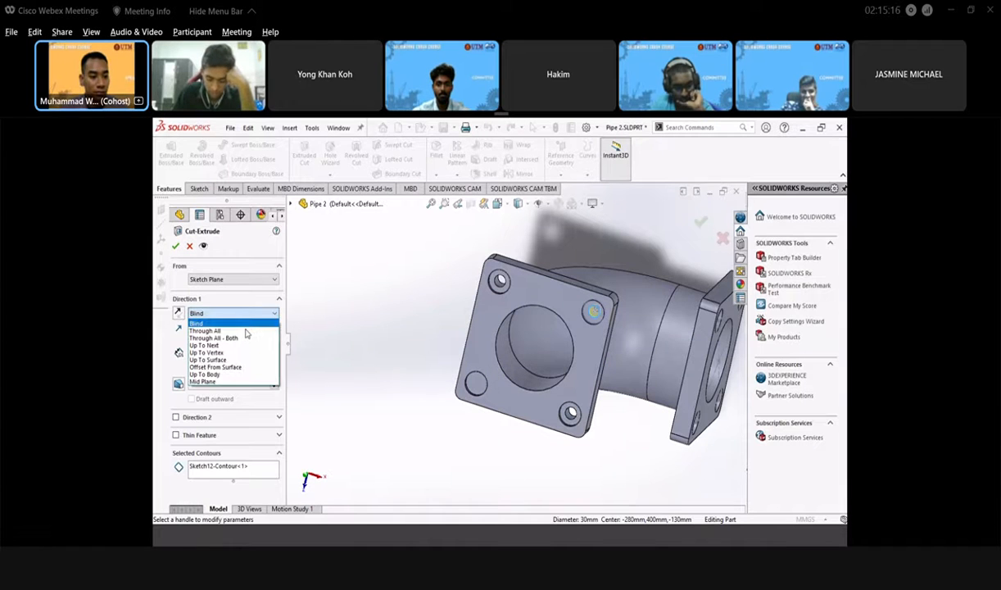
left_click(244, 338)
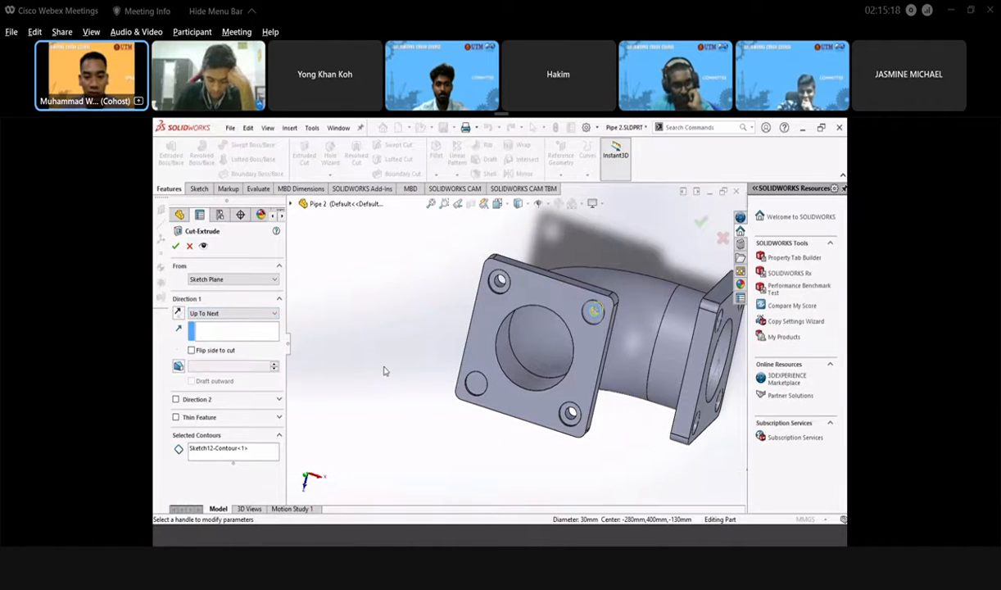
middle_click_drag(409, 368, 359, 332)
left_click(176, 247)
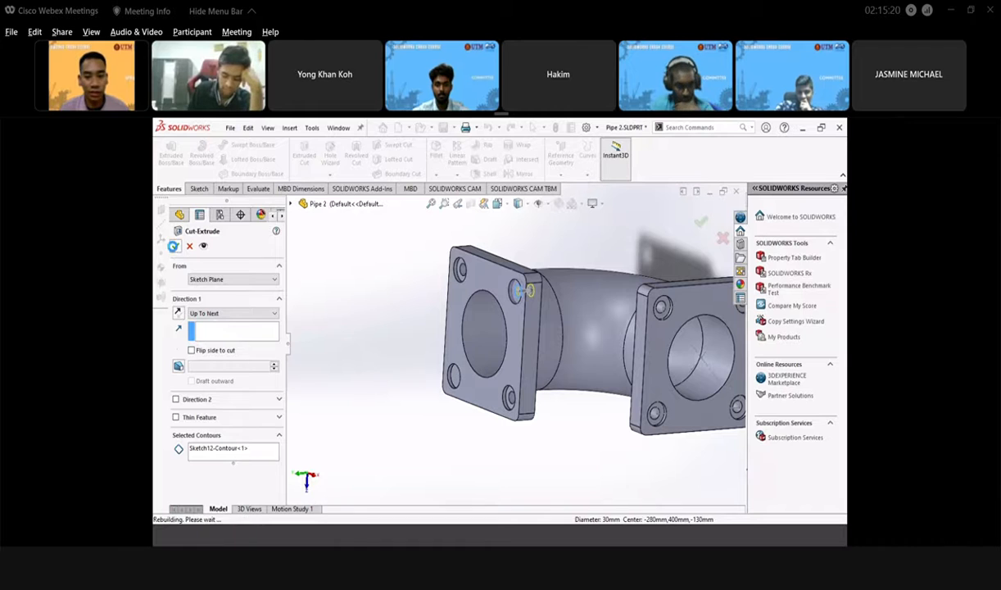
middle_click_drag(402, 360, 505, 387)
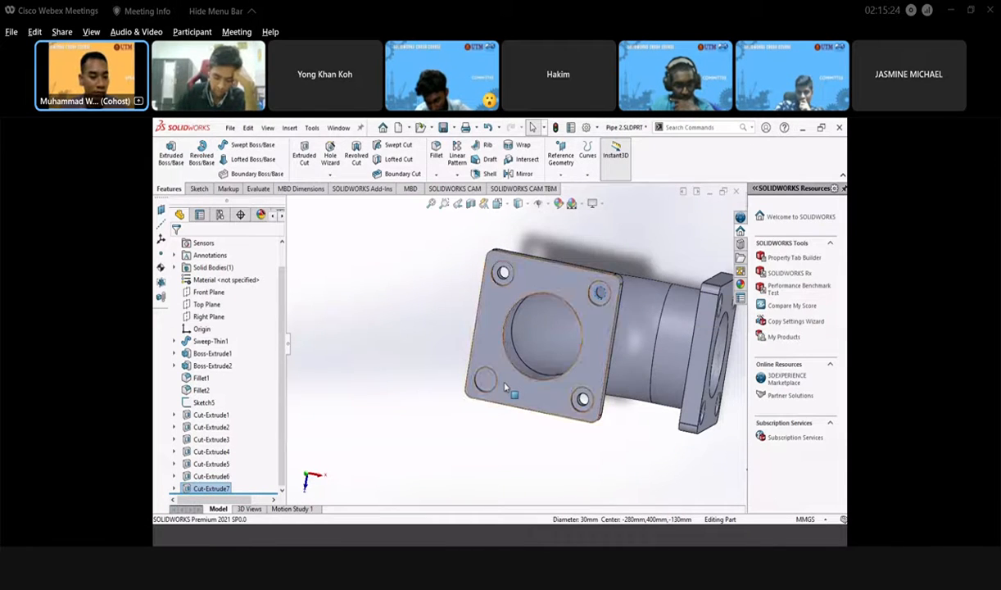
scroll(505, 388, "down", 3)
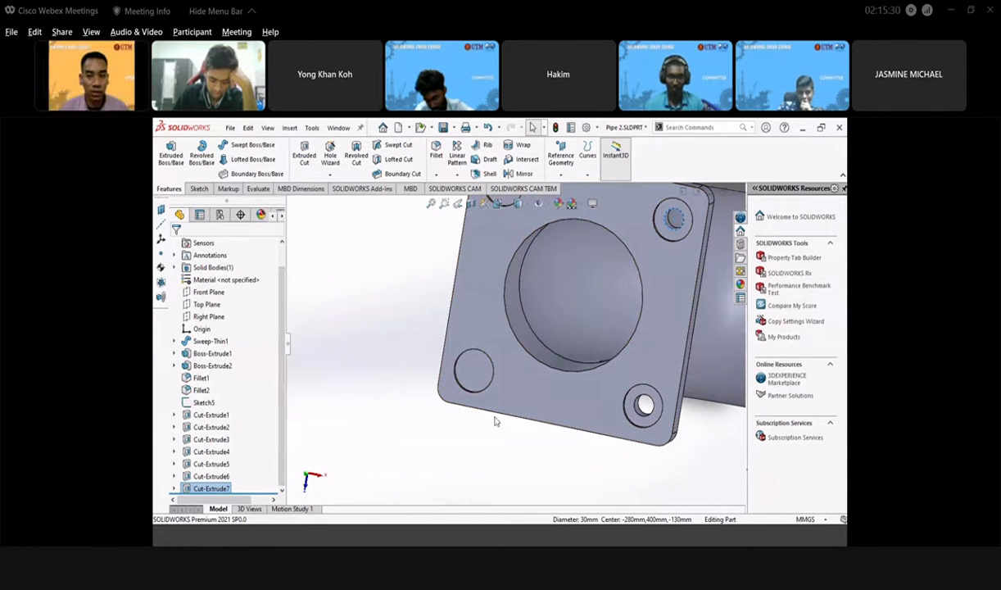
left_click(477, 388)
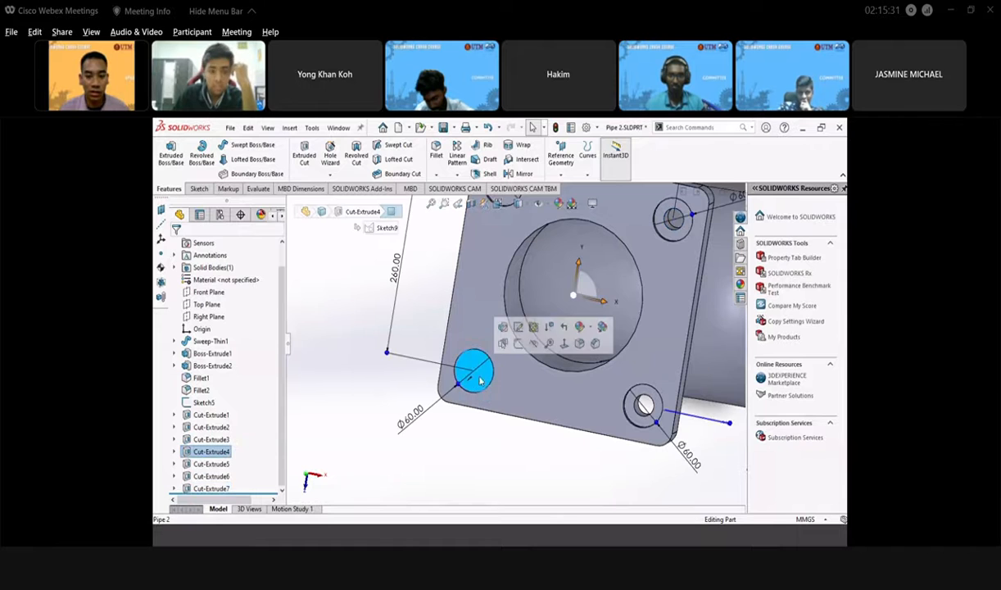
- Sketch a small circle centred in the flange's bottom-left hole
left_click(510, 345)
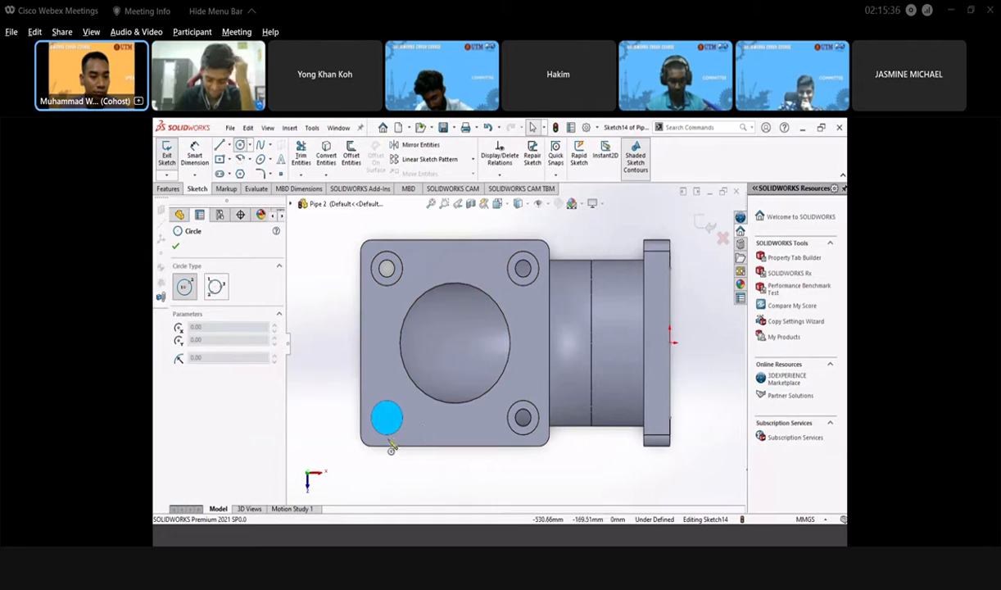
scroll(426, 434, "down", 4)
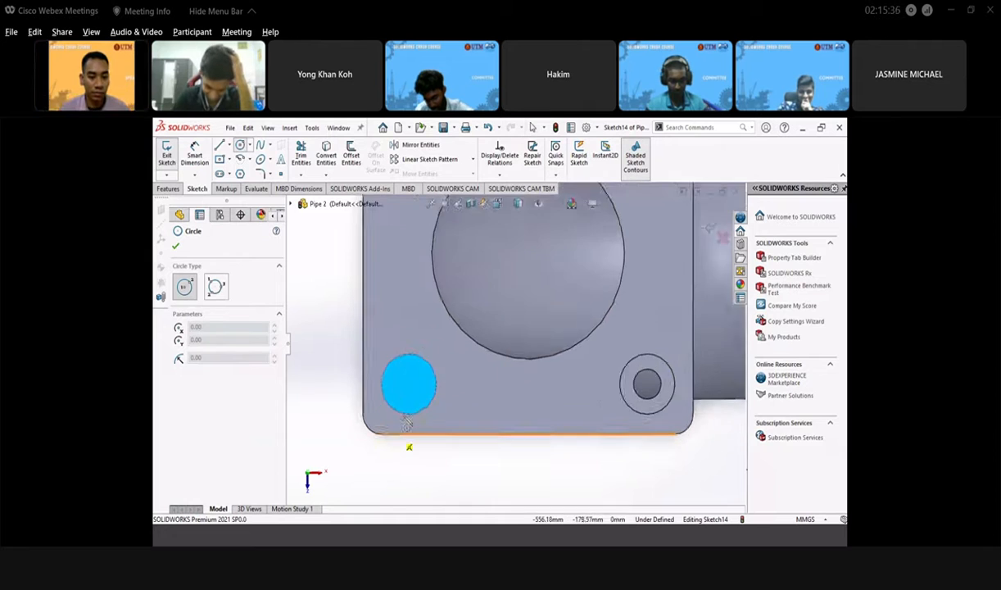
left_click(420, 371)
left_click(436, 370)
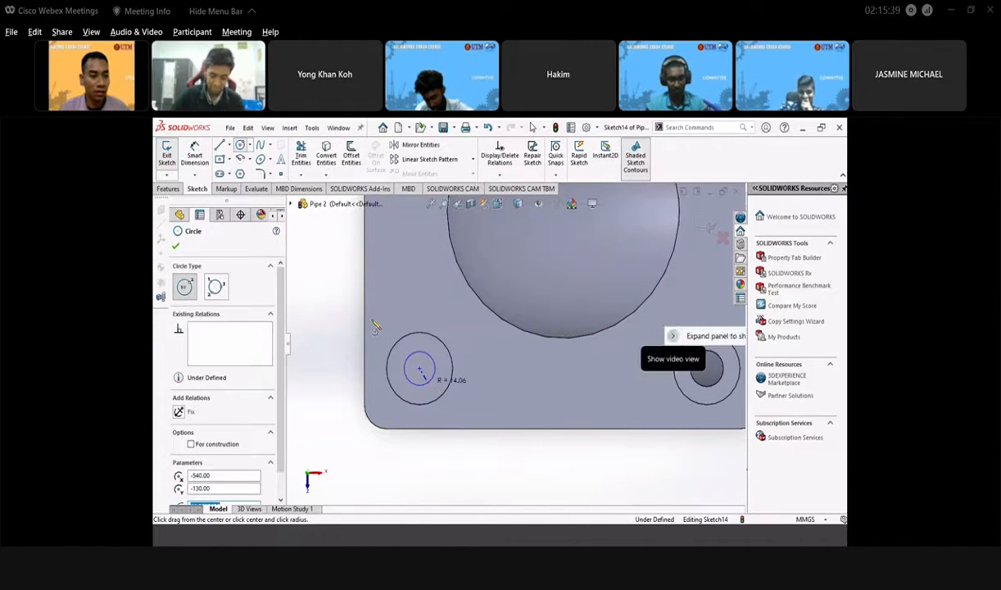
left_click(175, 249)
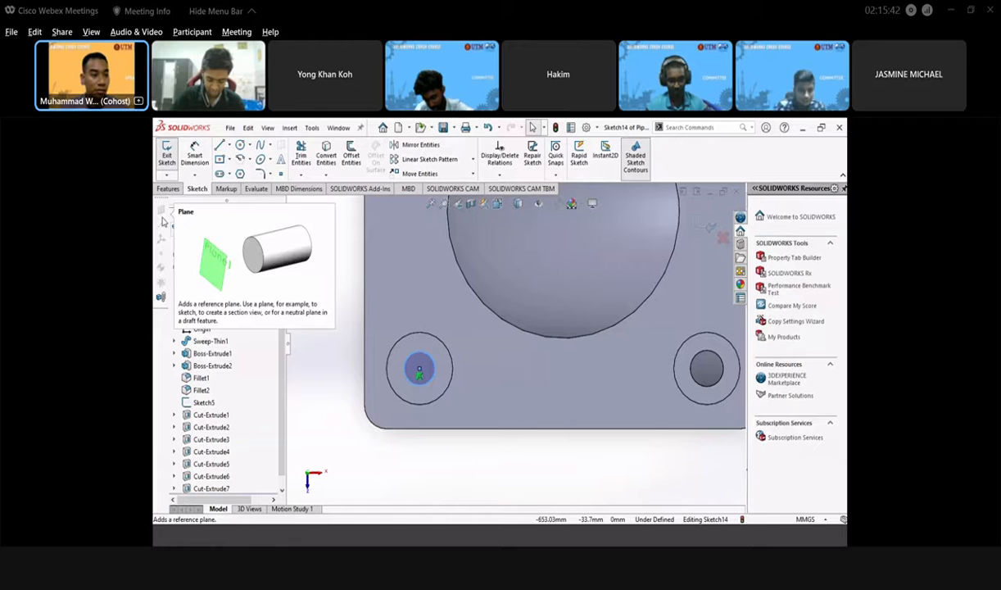
- Dimension the circle to Ø30 and exit the sketch
left_click(420, 353)
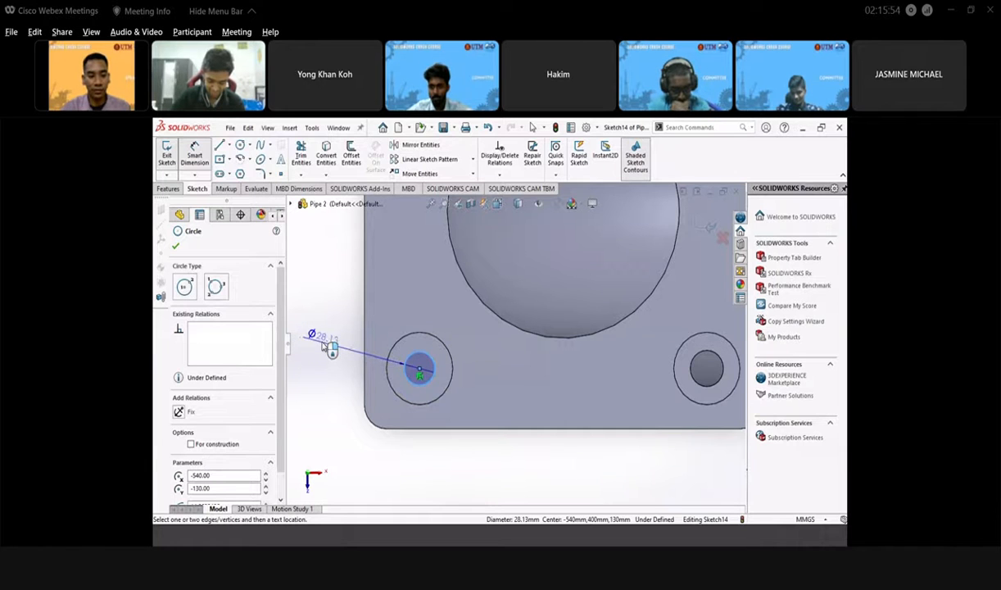
left_click(322, 342)
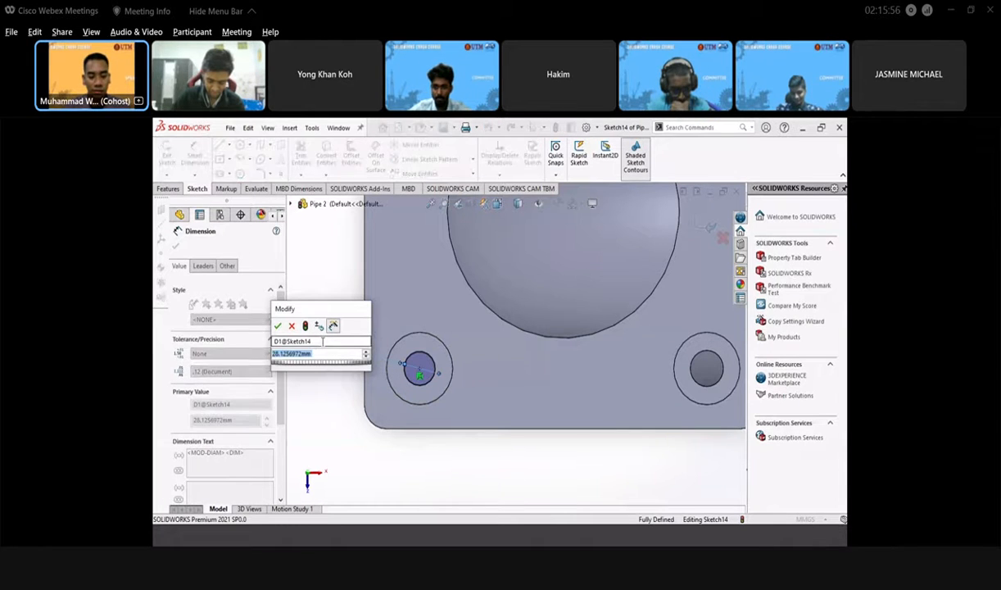
type("30")
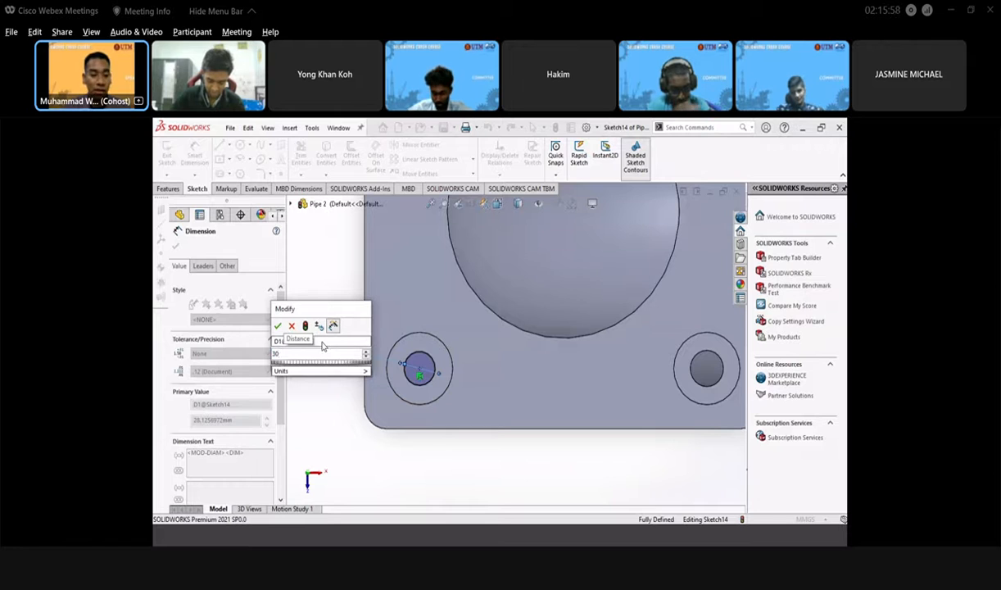
key("Return")
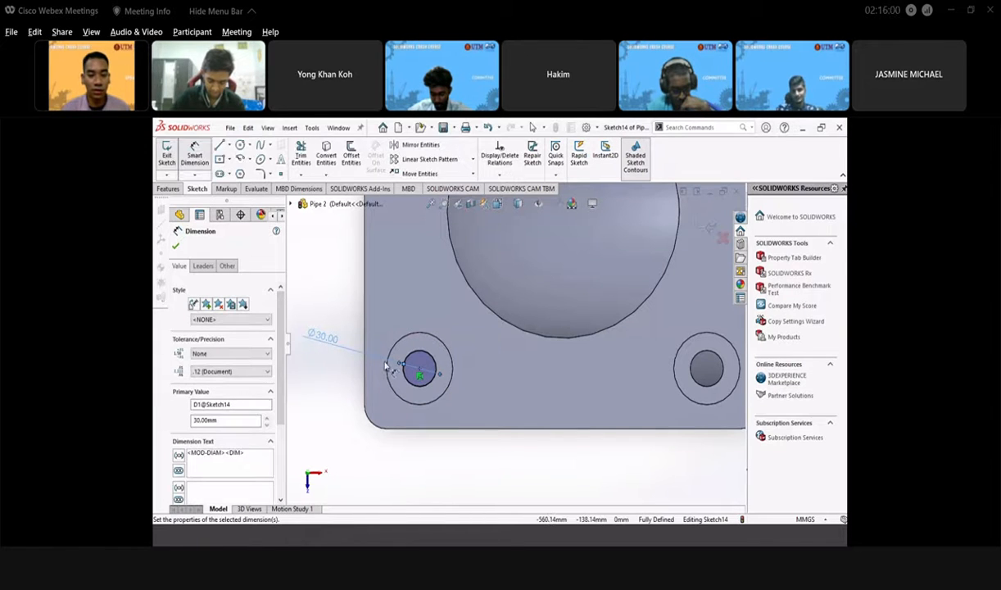
left_click(175, 248)
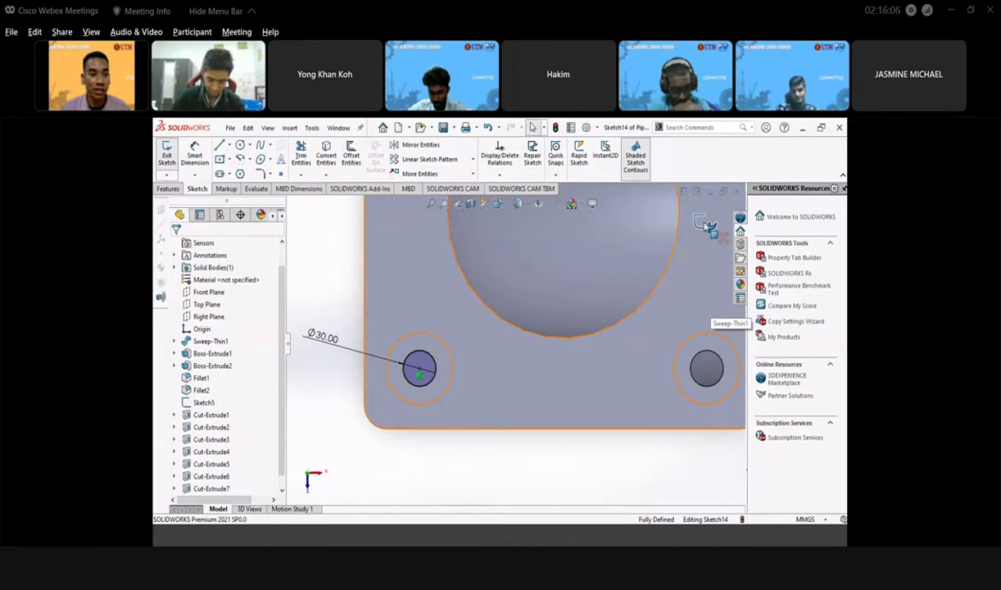
left_click(705, 222)
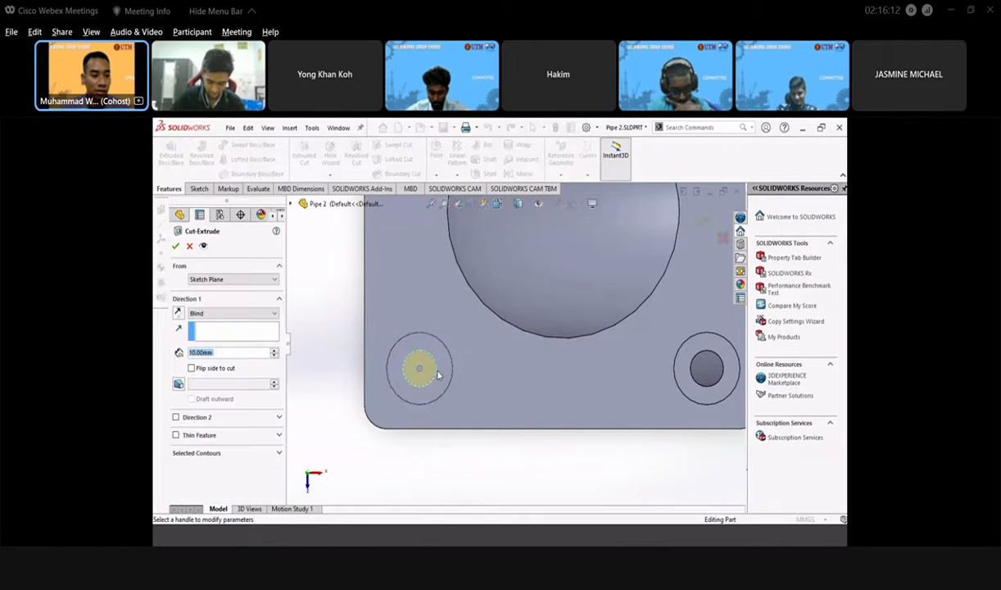
- Cut the Ø30 circle through the flange as Cut-Extrude8, then orbit to inspect it
left_click(271, 316)
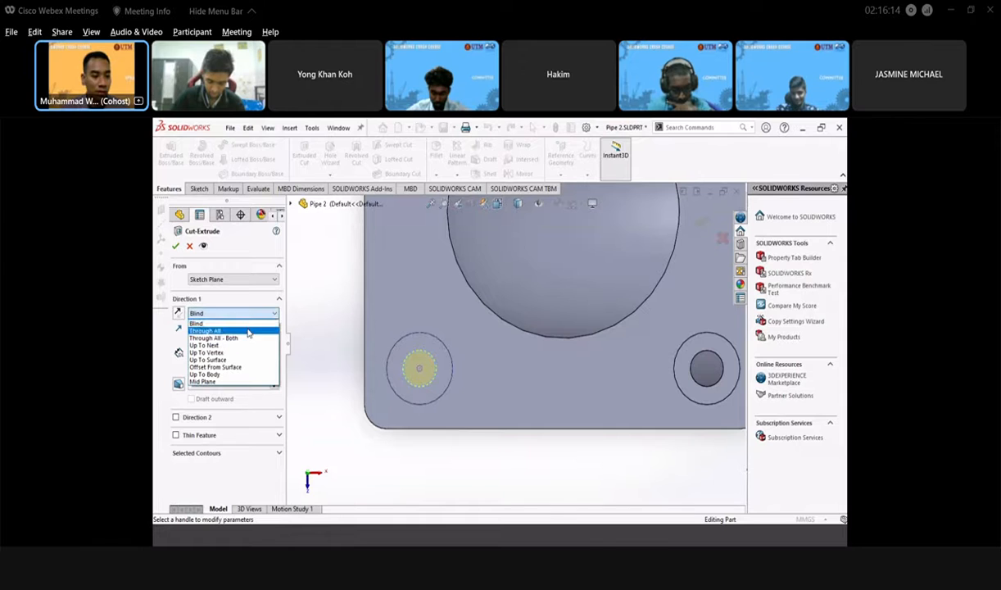
left_click(236, 344)
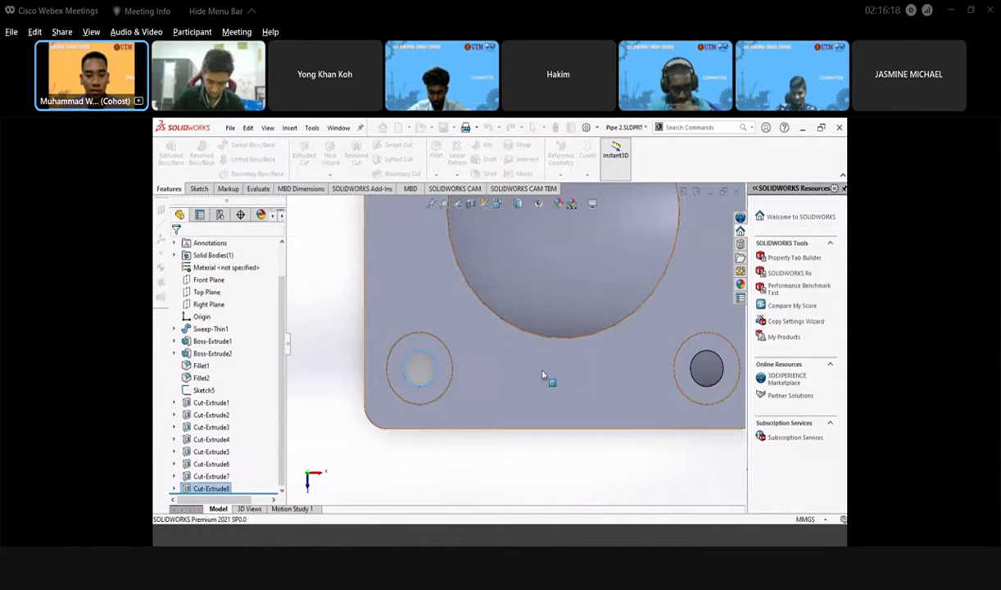
scroll(542, 372, "up", 5)
middle_click_drag(529, 318, 568, 365)
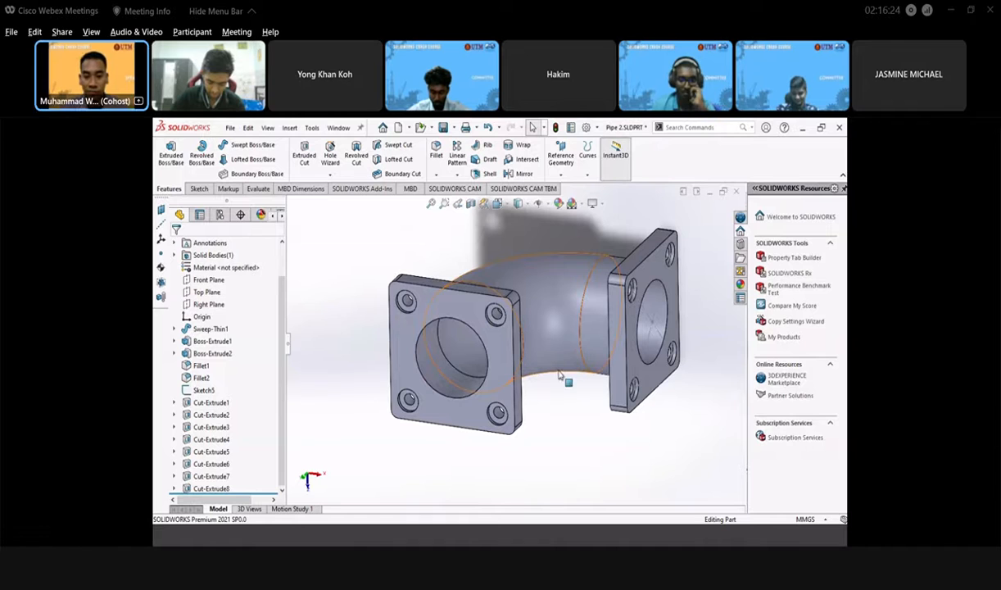
middle_click_drag(494, 381, 327, 492)
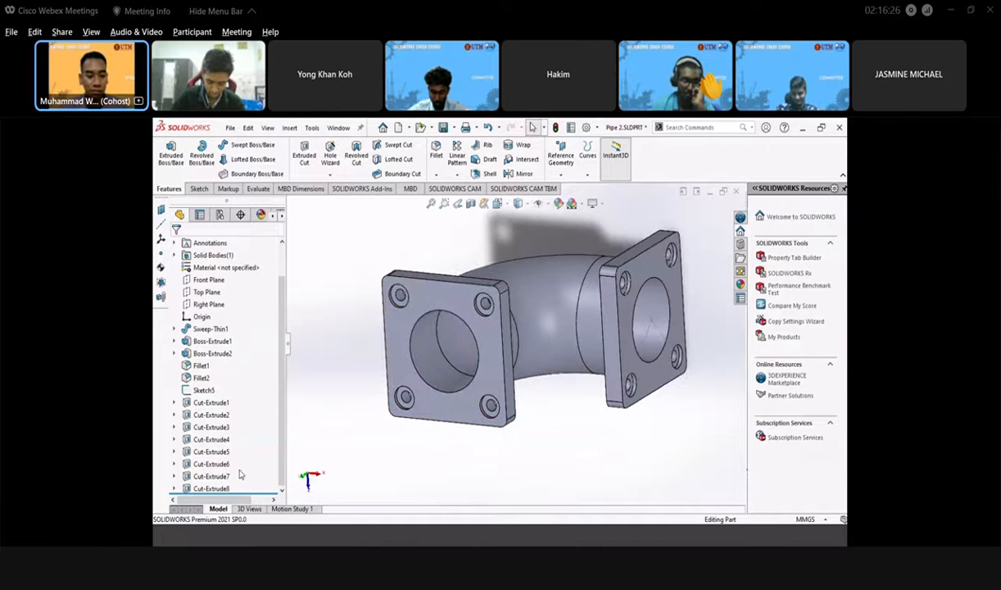
- Zoom into Pipe.png's section view to read the C10 chamfer callouts
left_click(295, 542)
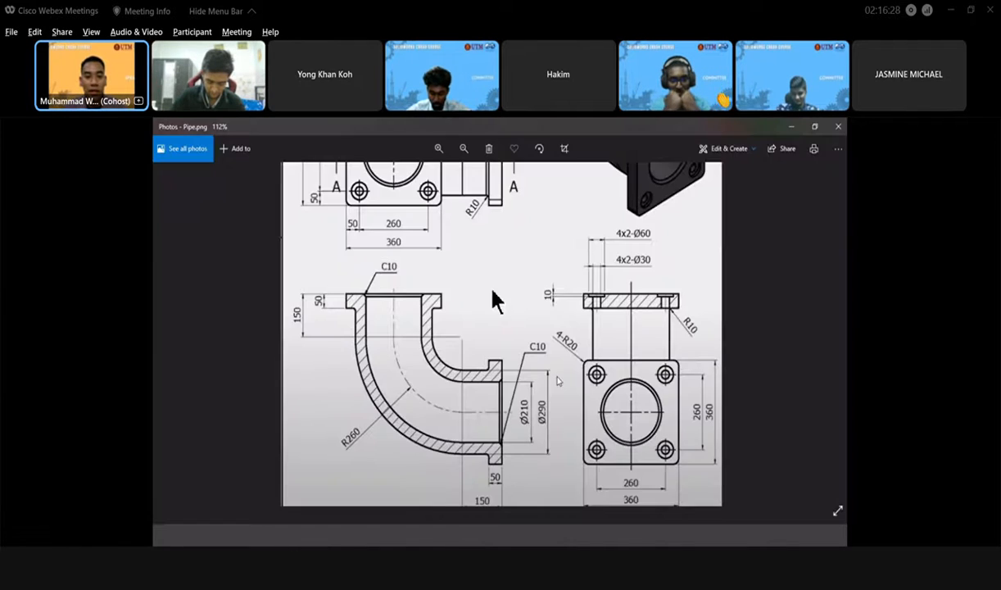
scroll(556, 381, "up", 3)
scroll(556, 381, "down", 2)
scroll(555, 381, "down", 4)
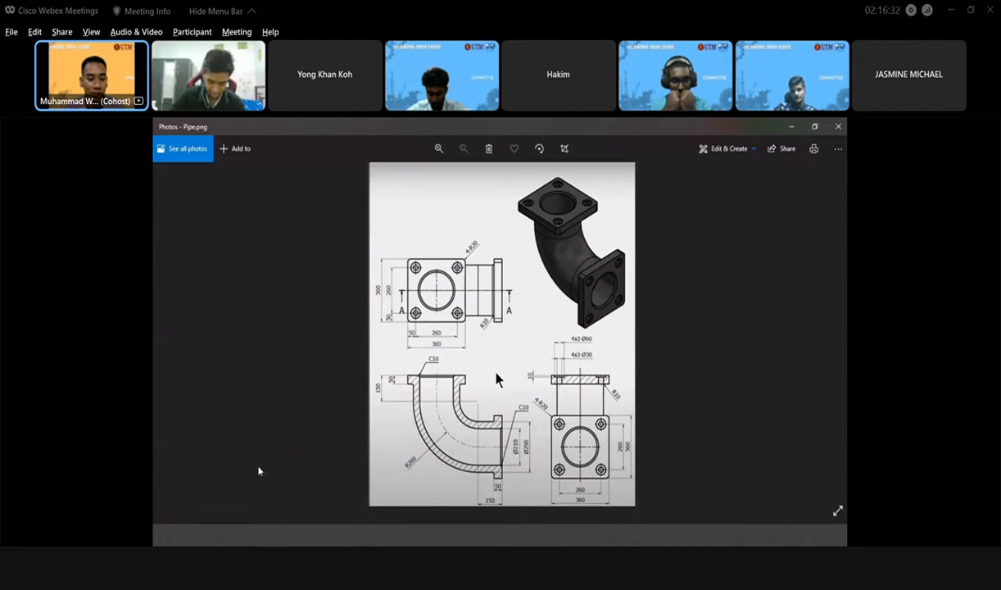
scroll(508, 473, "up", 1)
scroll(508, 473, "up", 3)
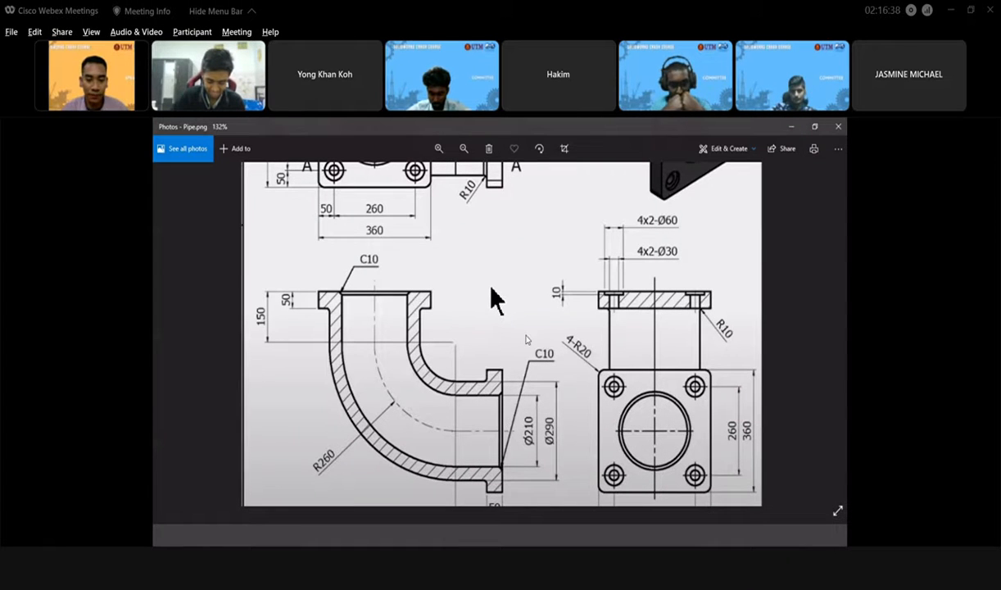
scroll(492, 288, "down", 3)
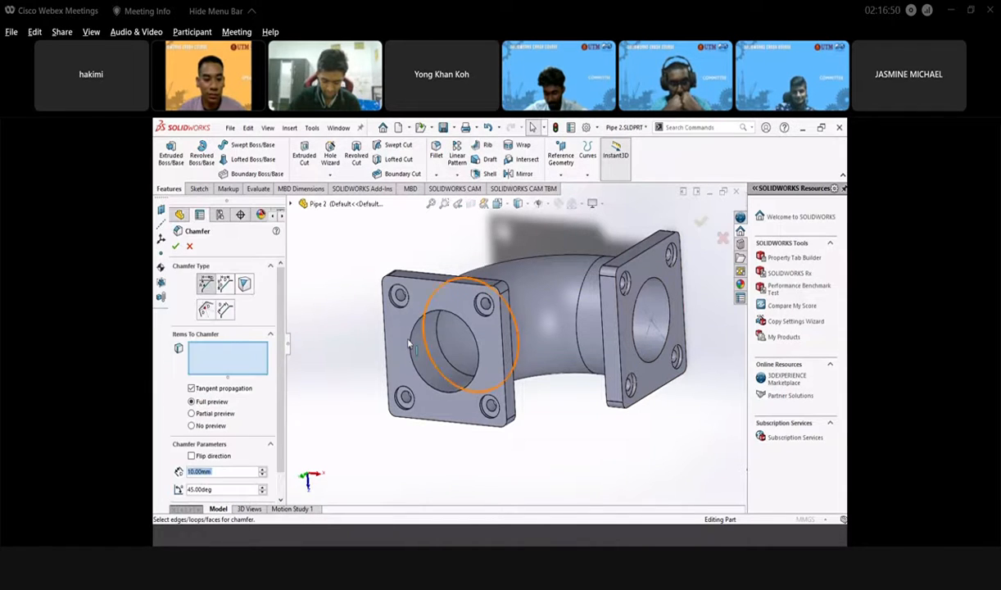
- Chamfer the near flange's bore edge 10 mm × 45°
scroll(401, 332, "down", 3)
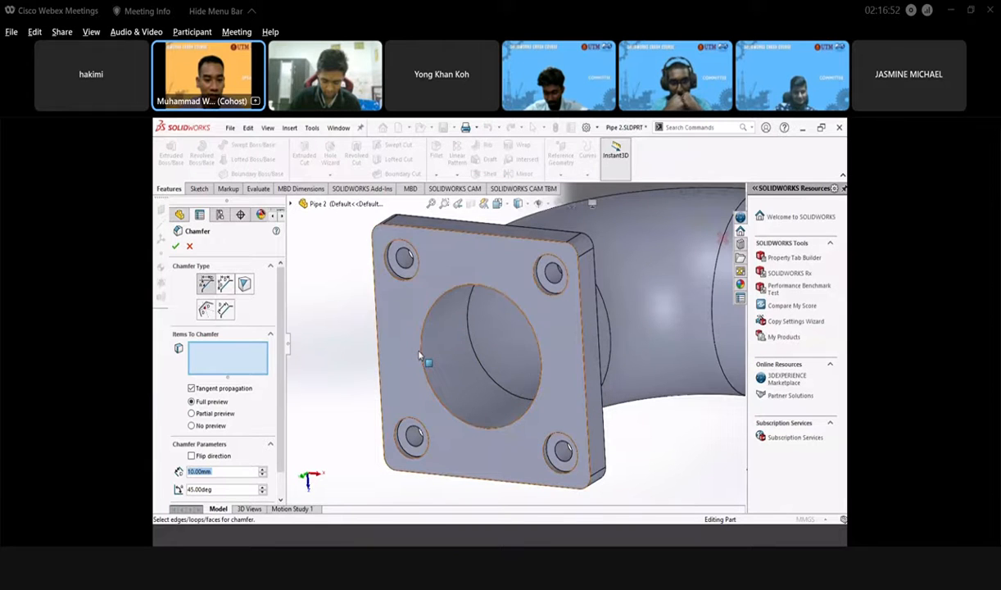
left_click(422, 351)
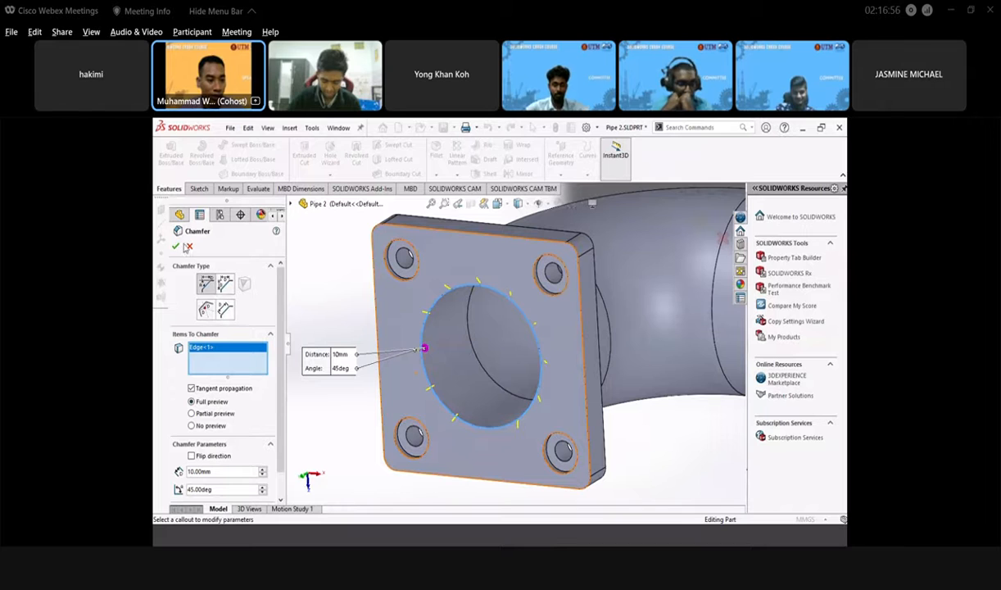
left_click(176, 246)
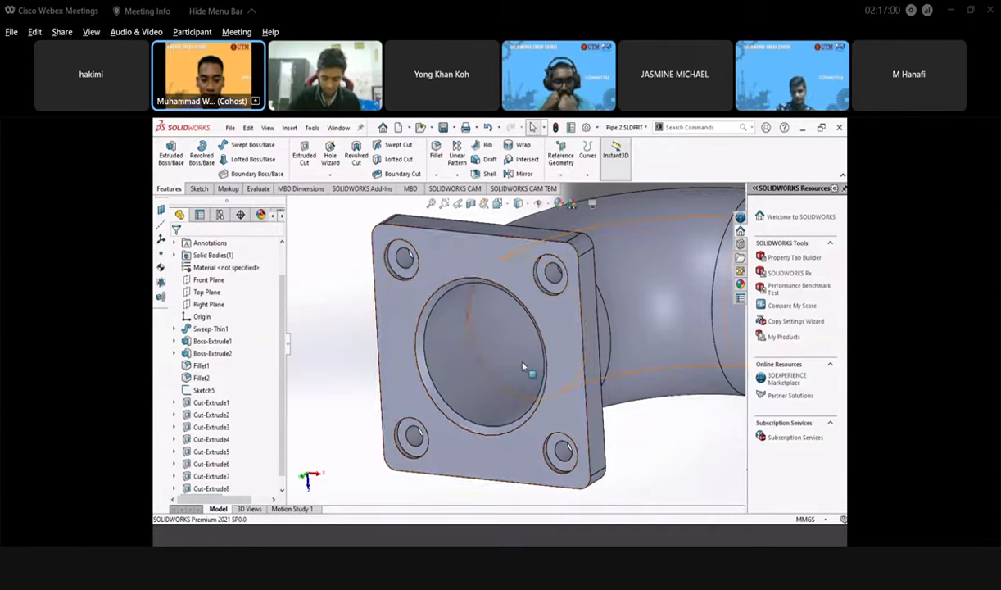
scroll(524, 367, "up", 4)
scroll(516, 352, "down", 5)
scroll(496, 387, "up", 6)
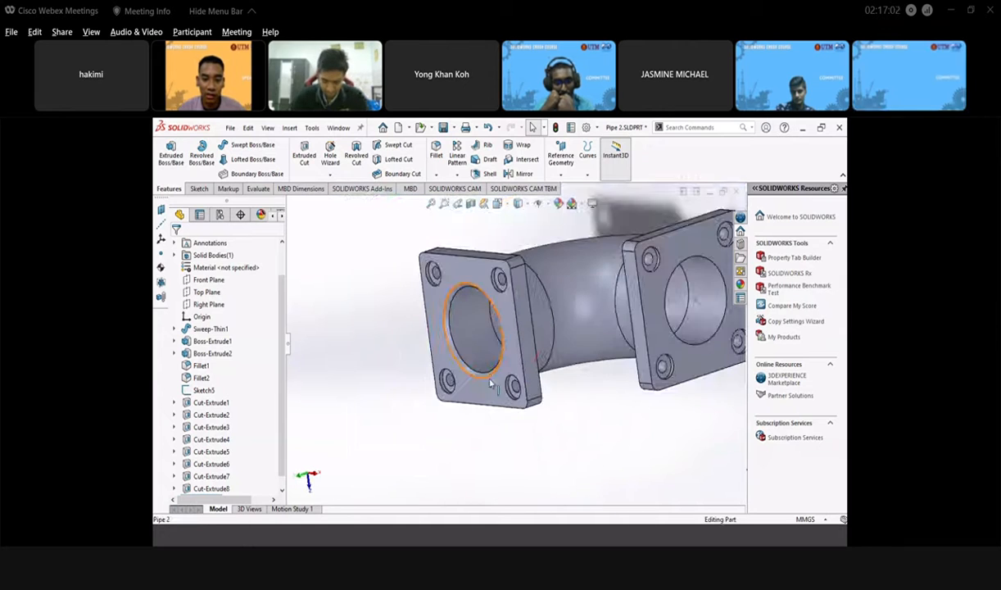
scroll(559, 325, "down", 2)
- Apply the same 10 mm × 45° chamfer to the other flange's bore edge
middle_click_drag(550, 361, 583, 362)
scroll(584, 362, "down", 5)
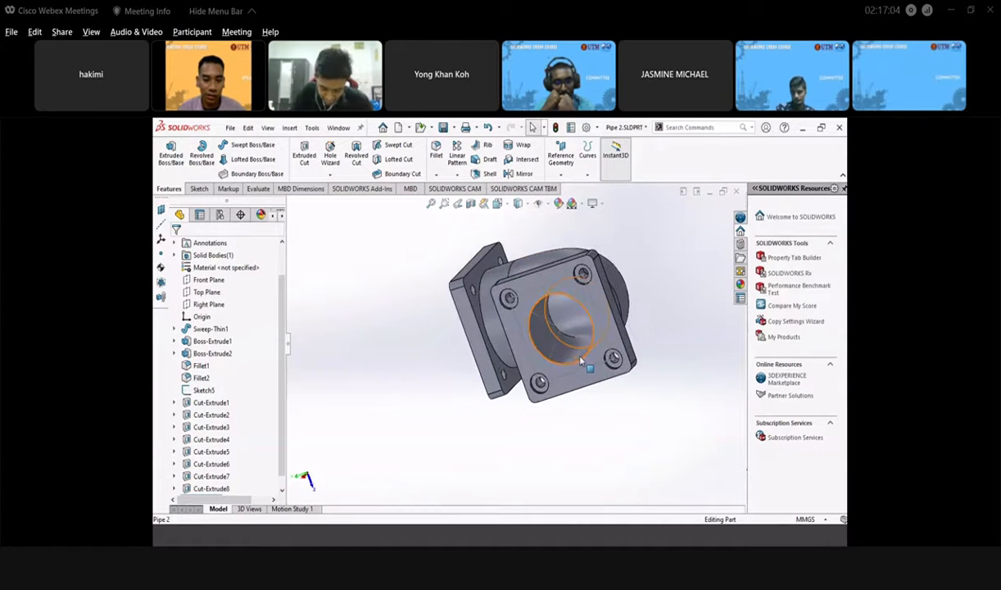
middle_click_drag(519, 338, 521, 395)
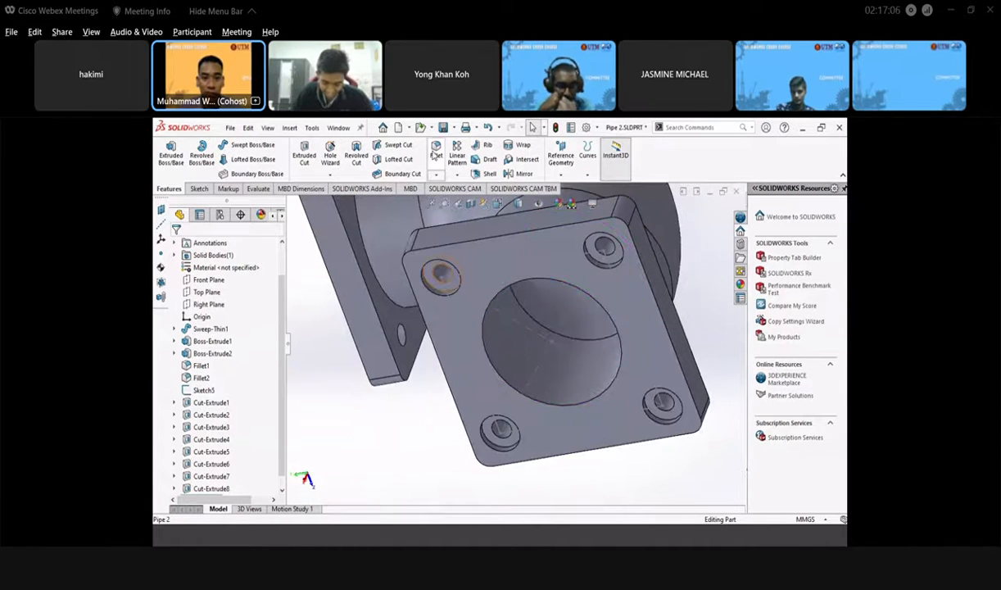
left_click(492, 369)
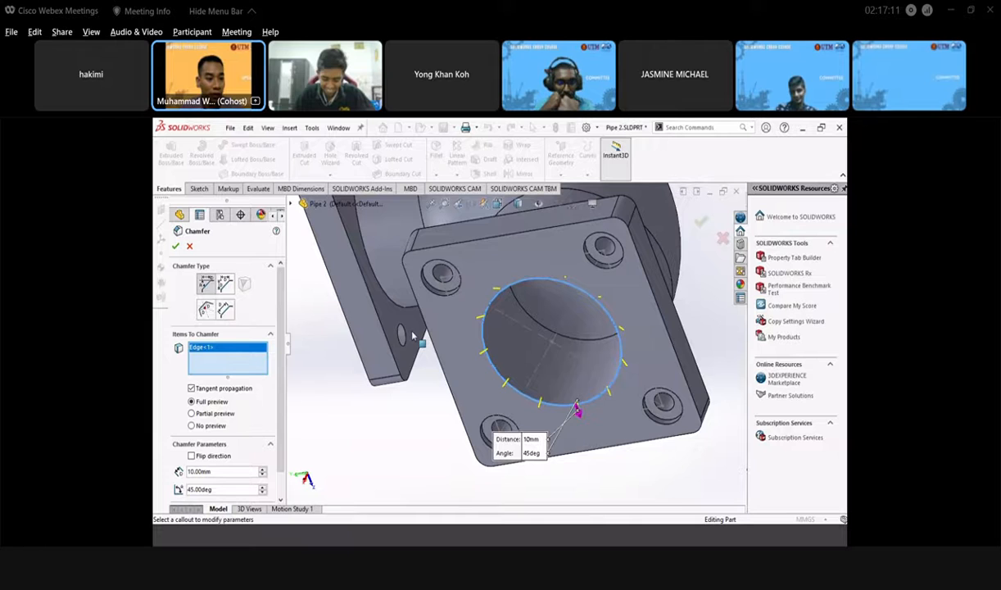
left_click(175, 247)
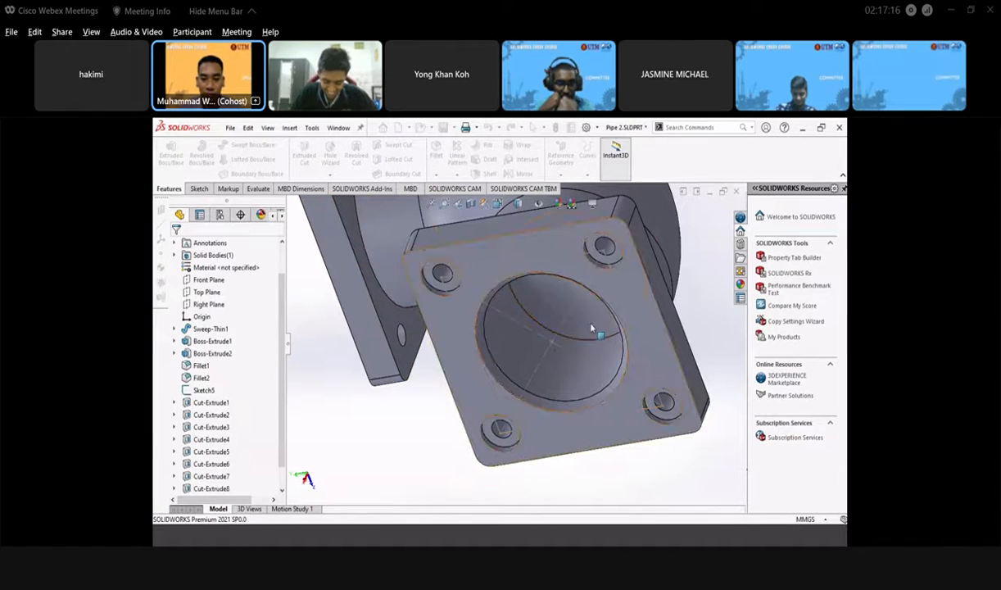
mouse_move(585, 326)
middle_mouse_down()
mouse_move(542, 344)
mouse_move(561, 303)
middle_mouse_up()
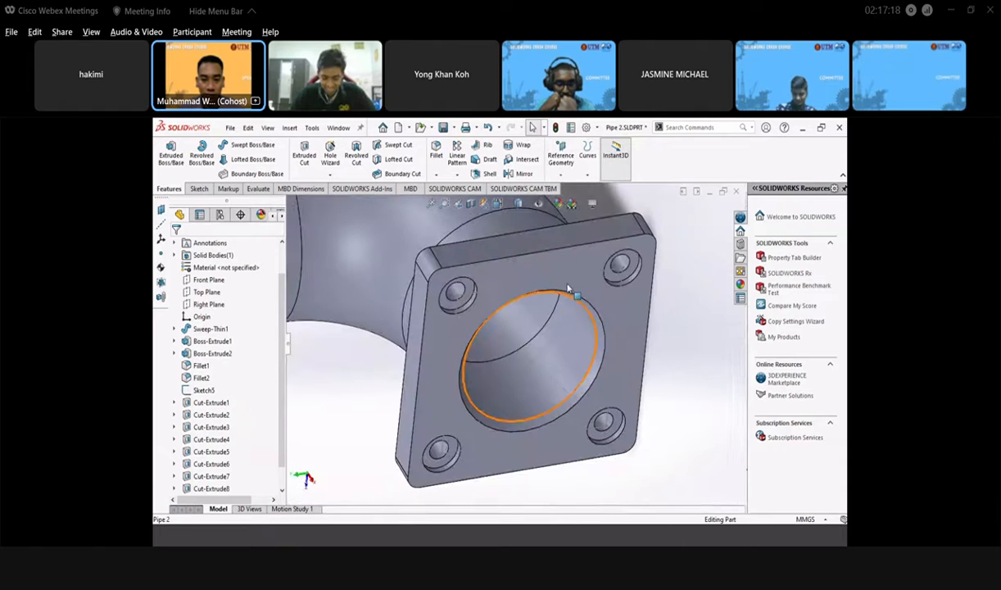
- Select Sketch5 and open its Hide/Show Tree Items settings, then close them
left_click(572, 279)
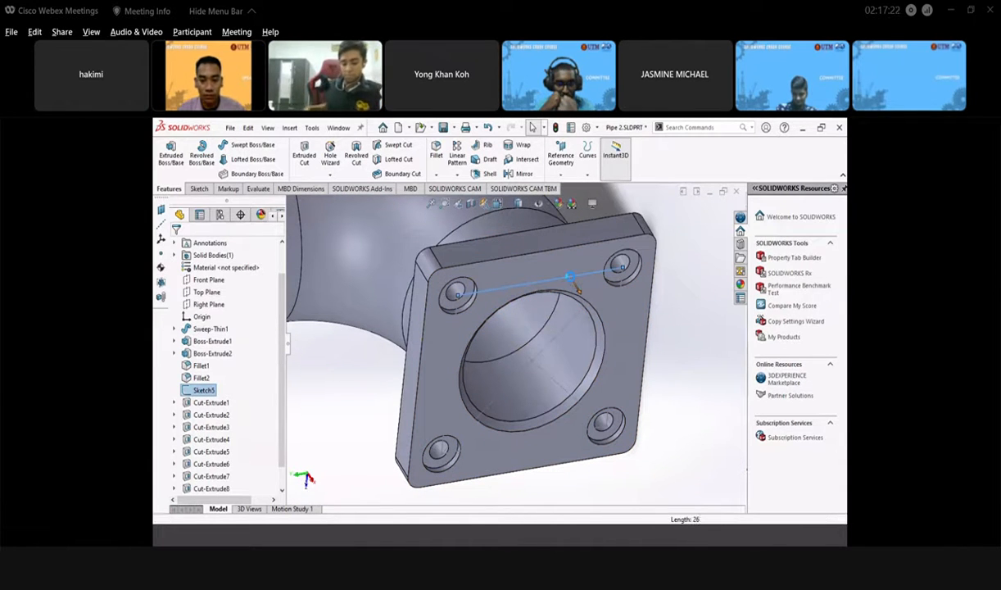
left_click(676, 300)
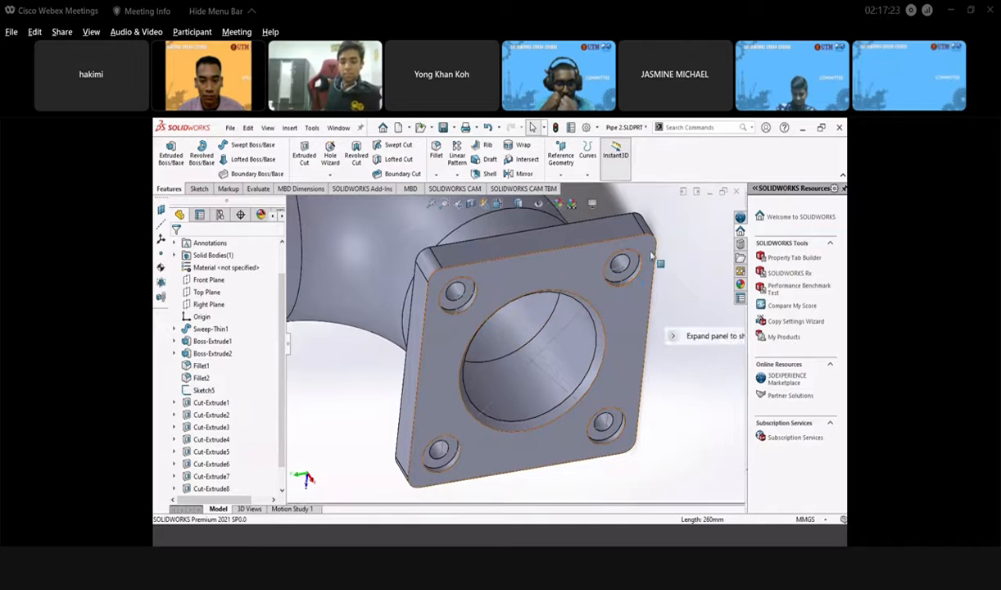
left_click(537, 286)
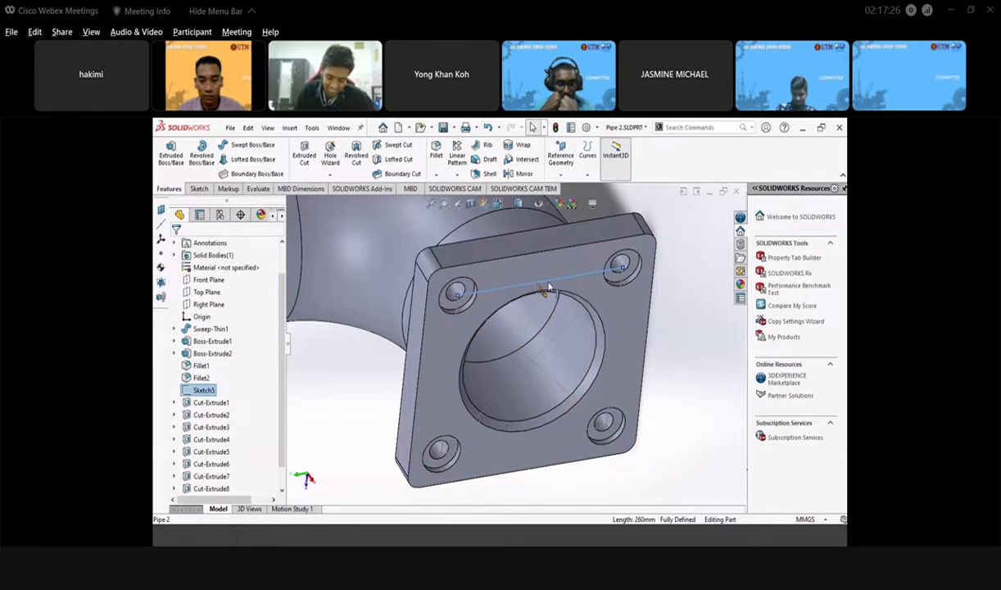
right_click(548, 288)
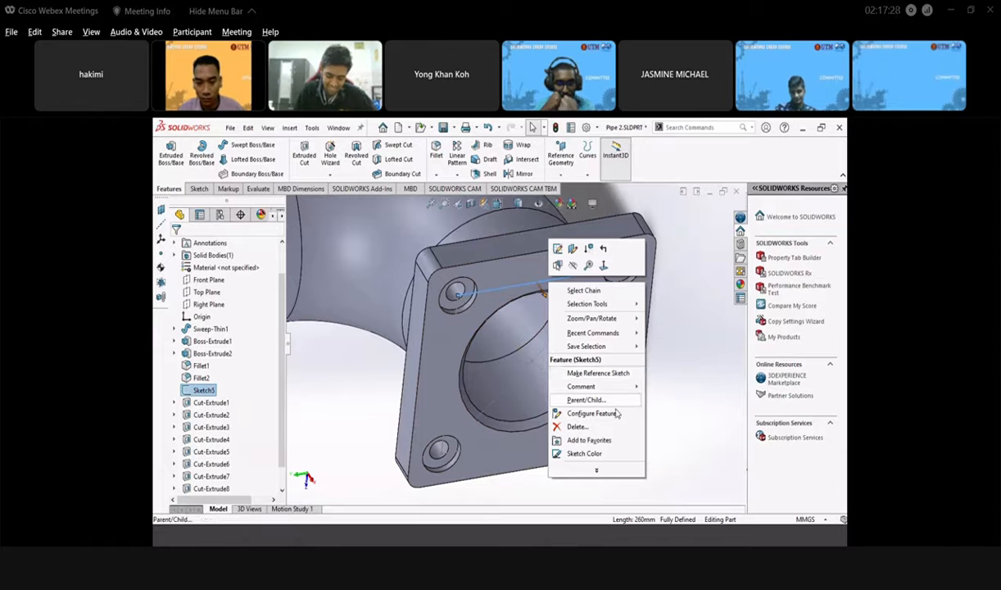
left_click(677, 258)
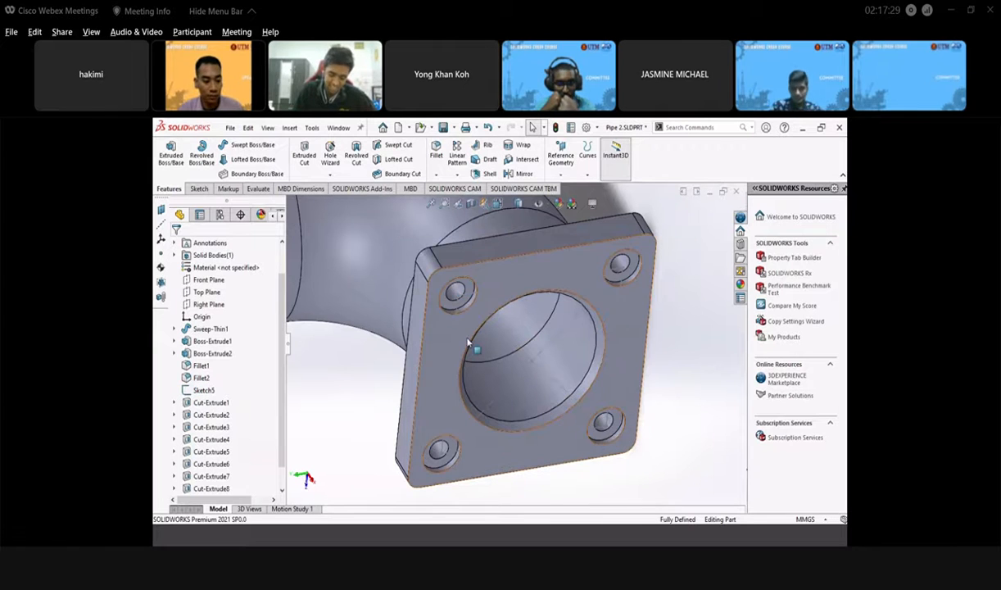
left_click(506, 292)
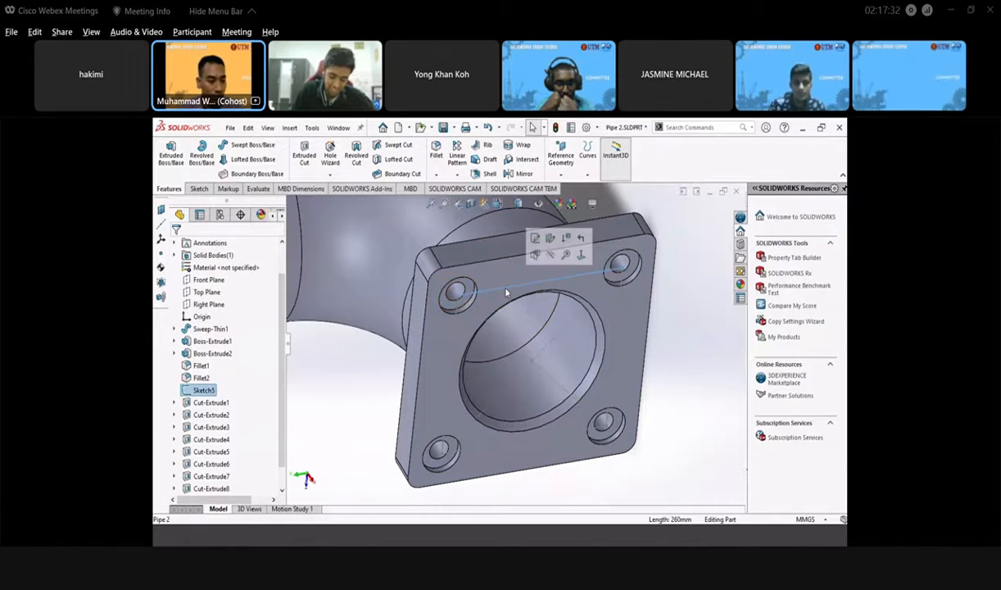
right_click(205, 390)
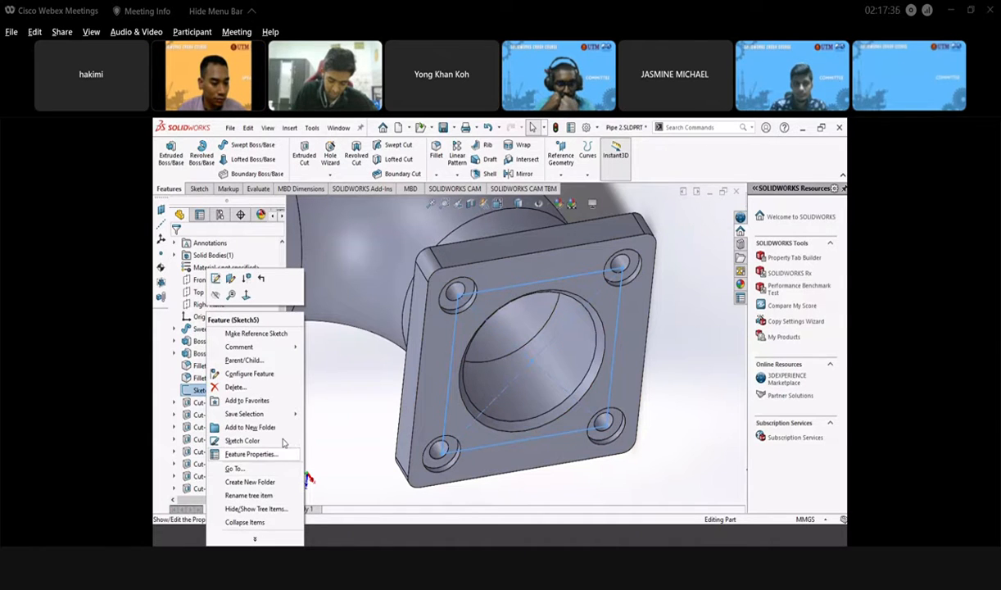
left_click(260, 509)
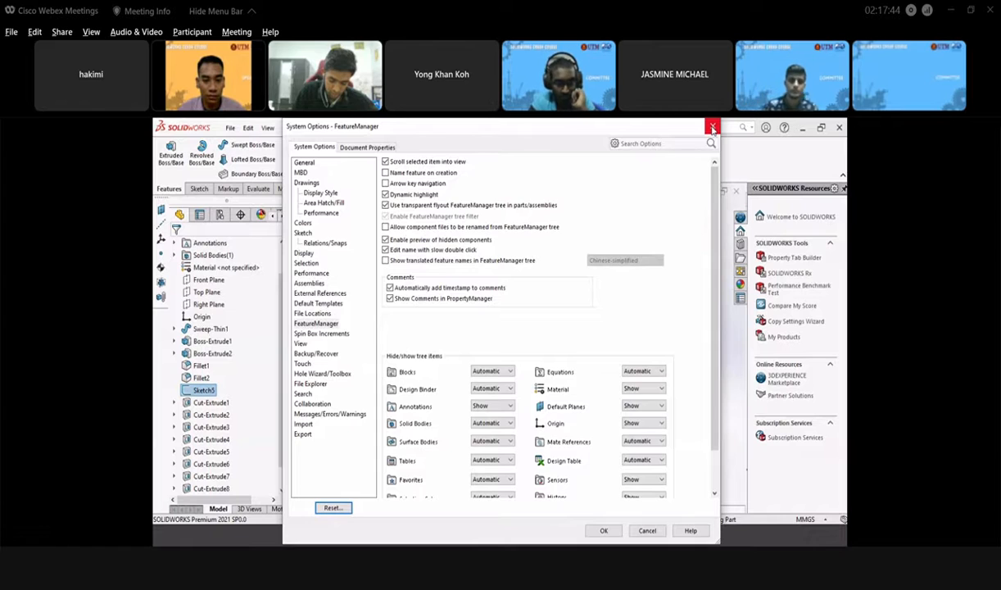
left_click(712, 128)
left_click(691, 297)
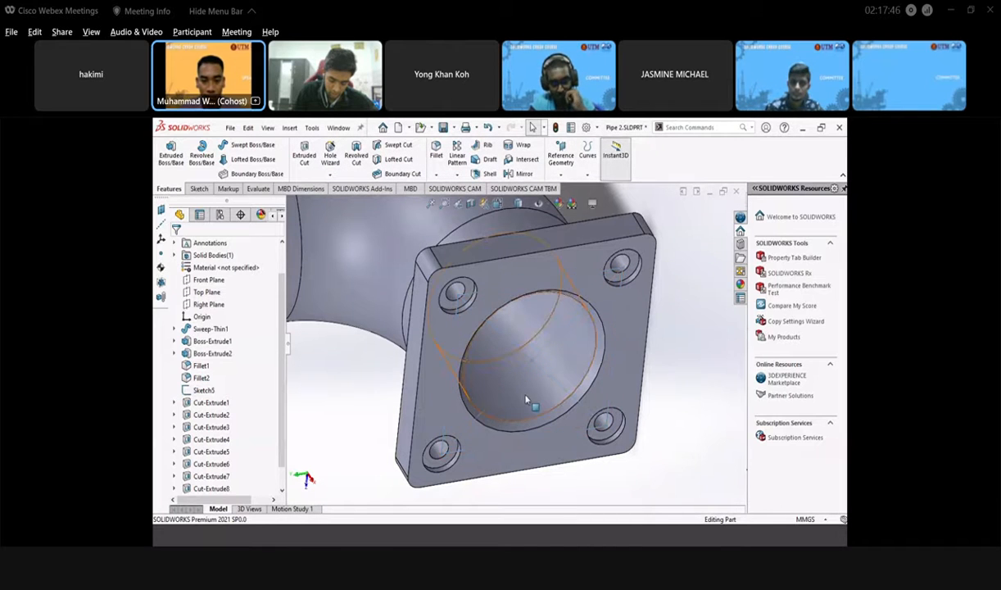
- Show the whole elbow in the standard Isometric view orientation
middle_click_drag(513, 384, 495, 344)
scroll(510, 384, "up", 5)
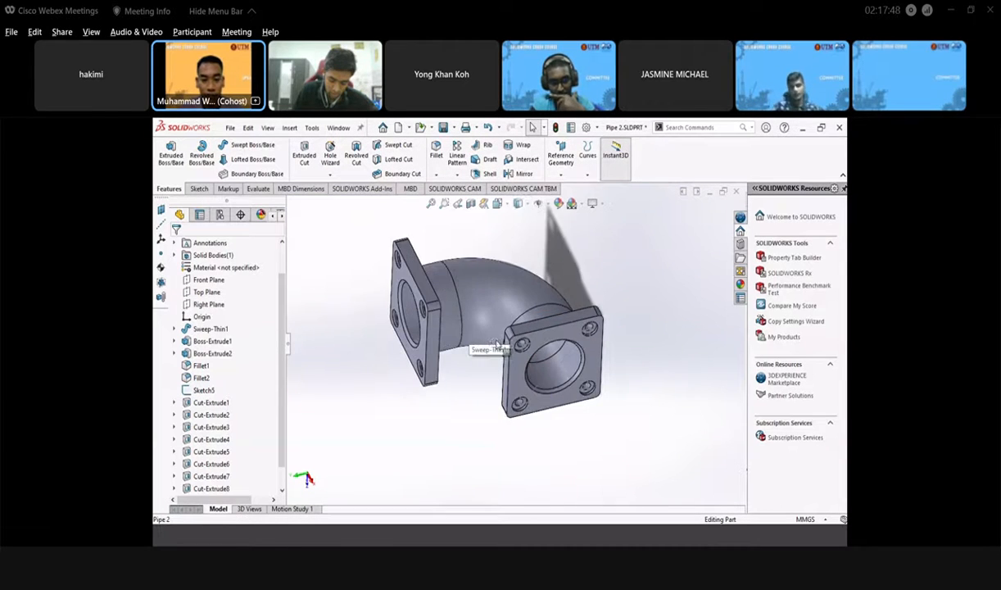
left_click(497, 204)
left_click(549, 233)
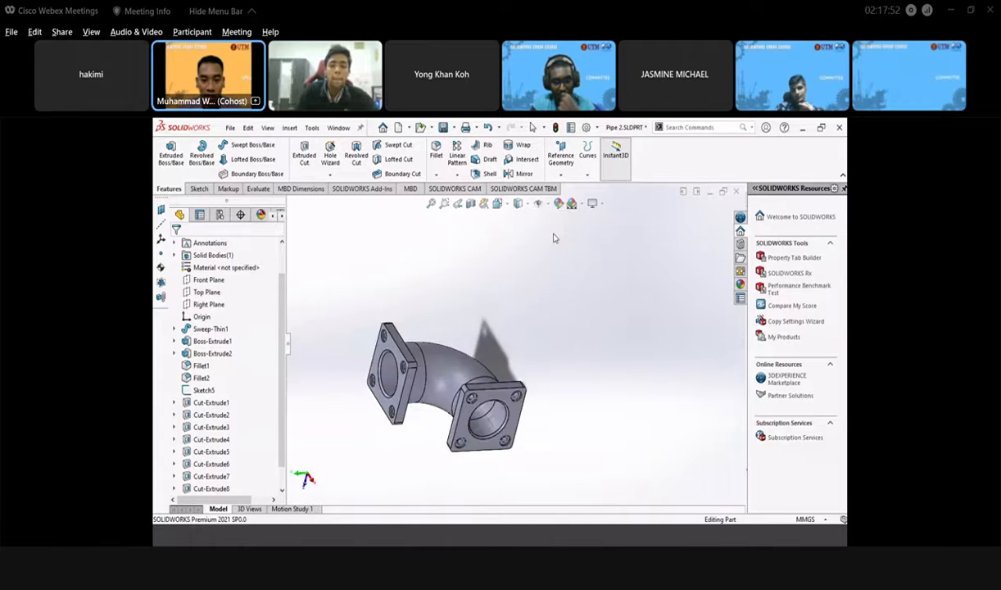
- Zoom and pan Pipe.png in Photos to check its views, then return to SOLIDWORKS
left_click(292, 540)
scroll(493, 319, "up", 2)
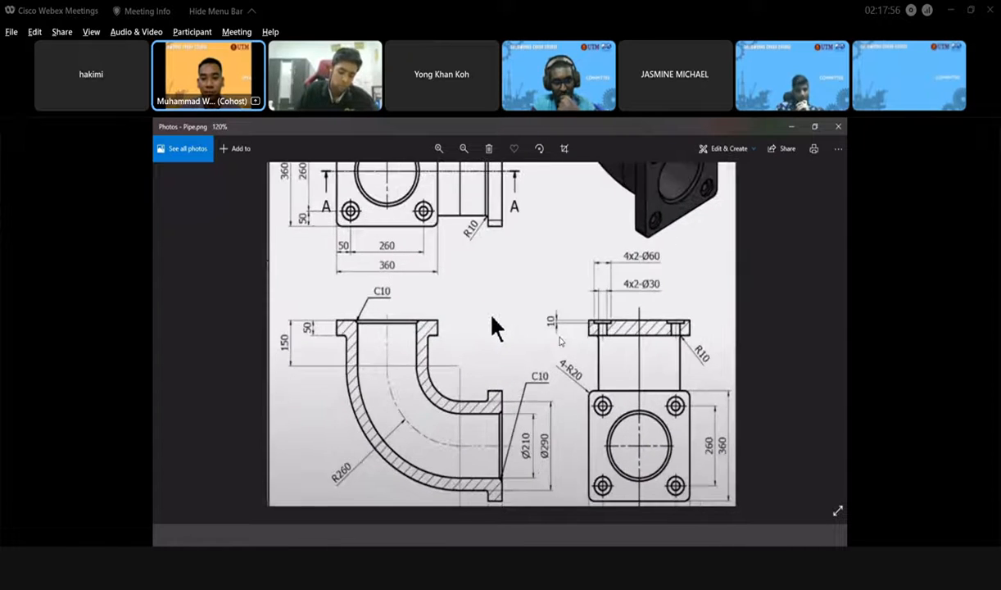
scroll(494, 340, "down", 4)
left_click_drag(495, 345, 495, 423)
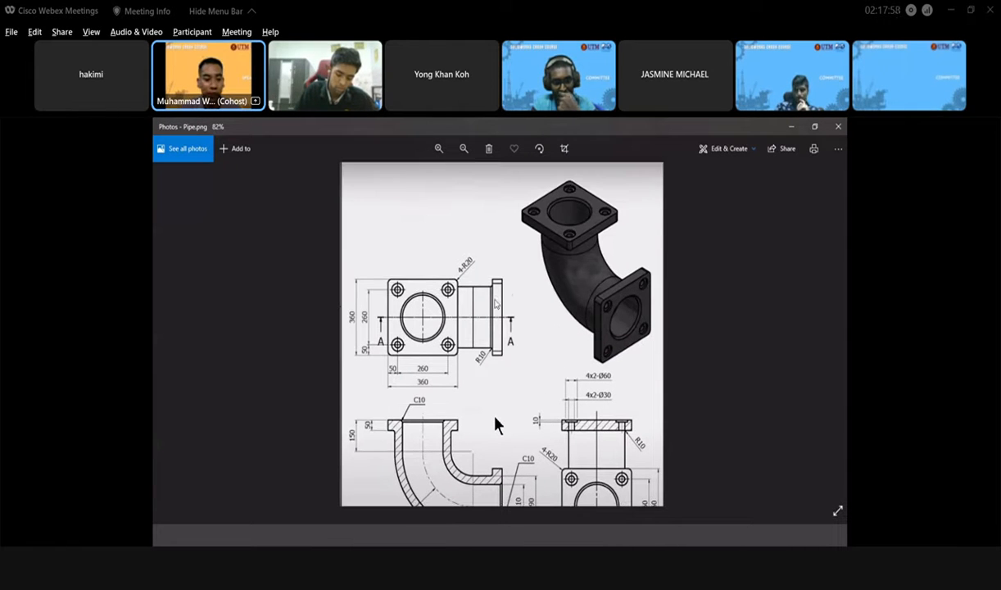
left_click(295, 538)
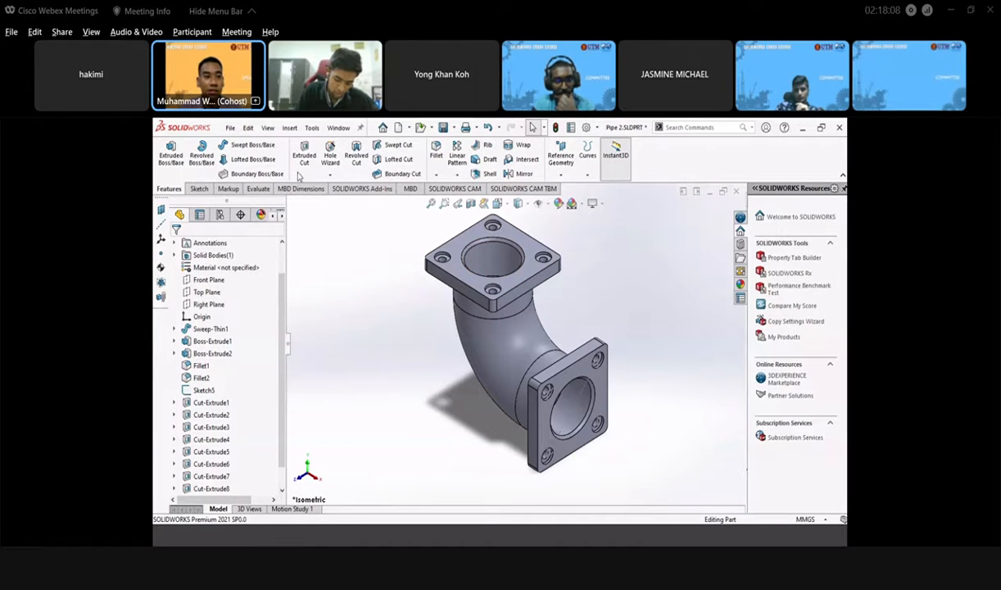
- Create a new assembly and choose Pipe 2 to insert
left_click(231, 129)
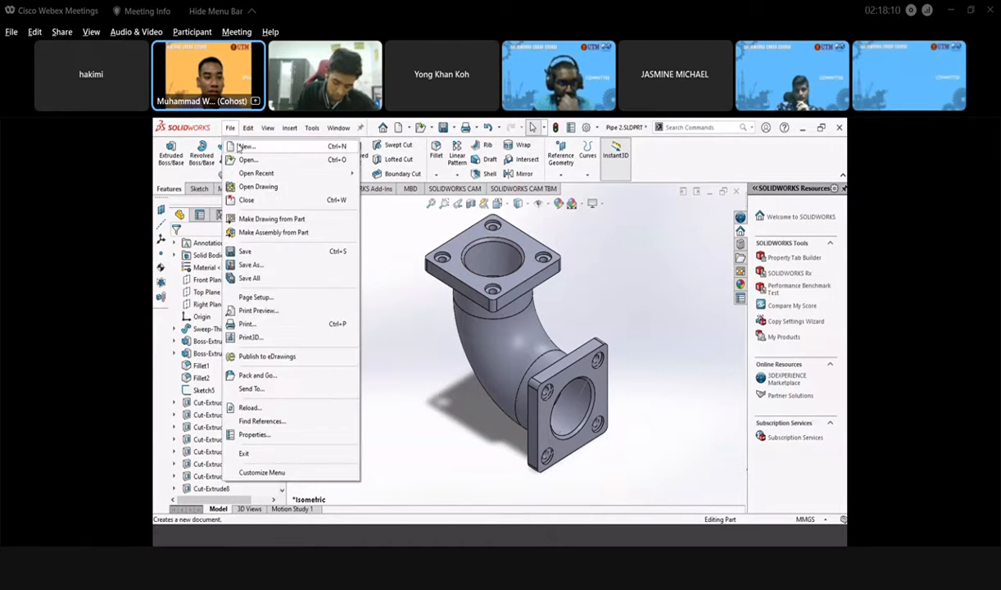
left_click(244, 145)
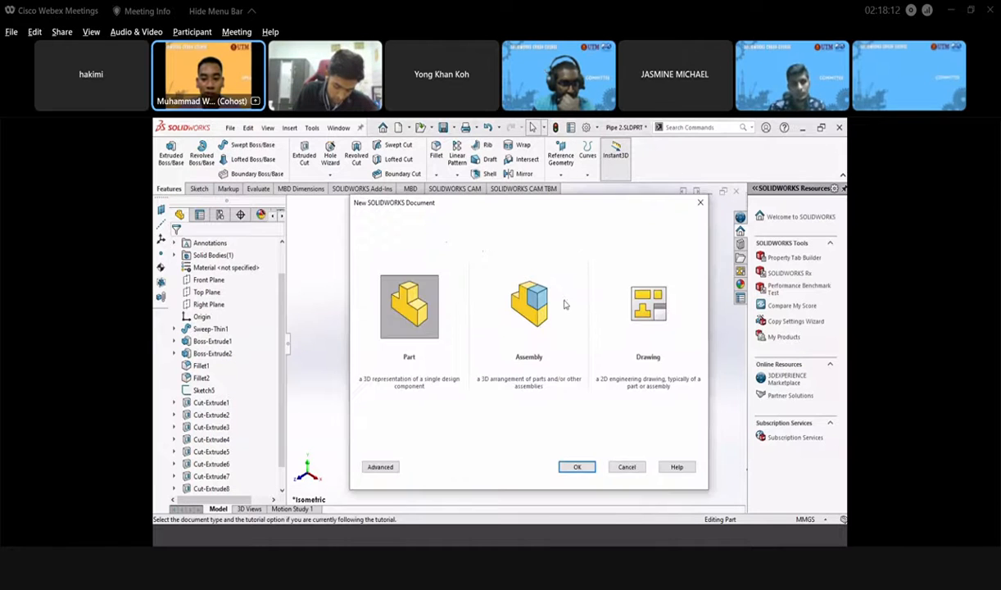
left_click(516, 324)
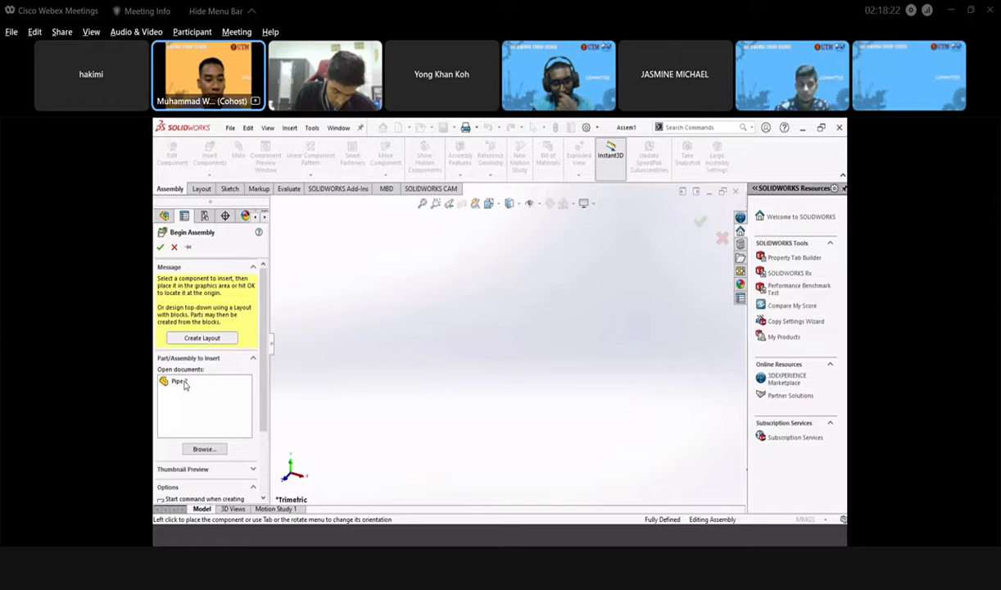
left_click(178, 382)
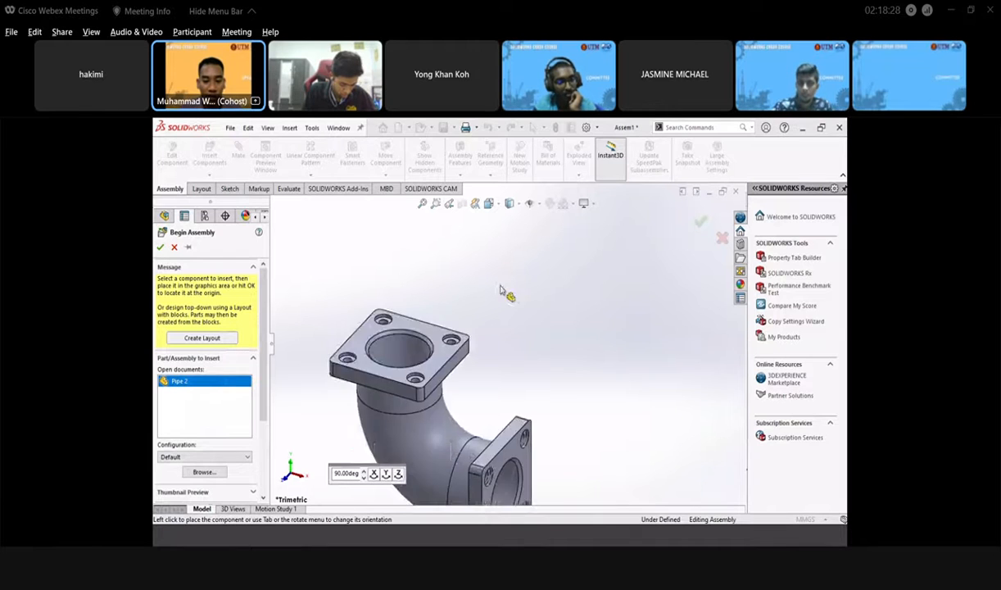
- Rotate the Pipe 2 preview in 90° steps about X and Y, then place it
left_click(385, 473)
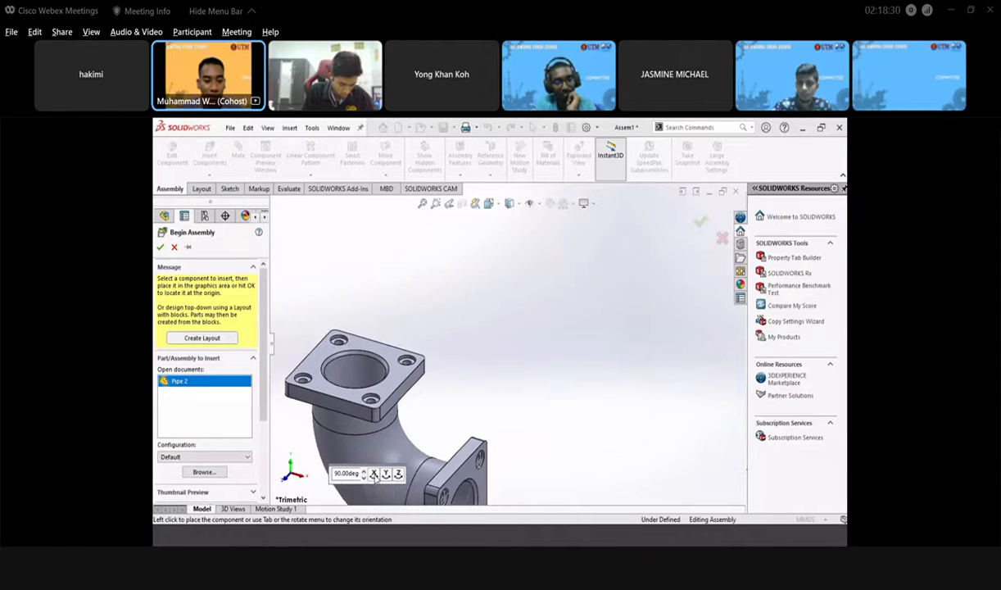
left_click(386, 474)
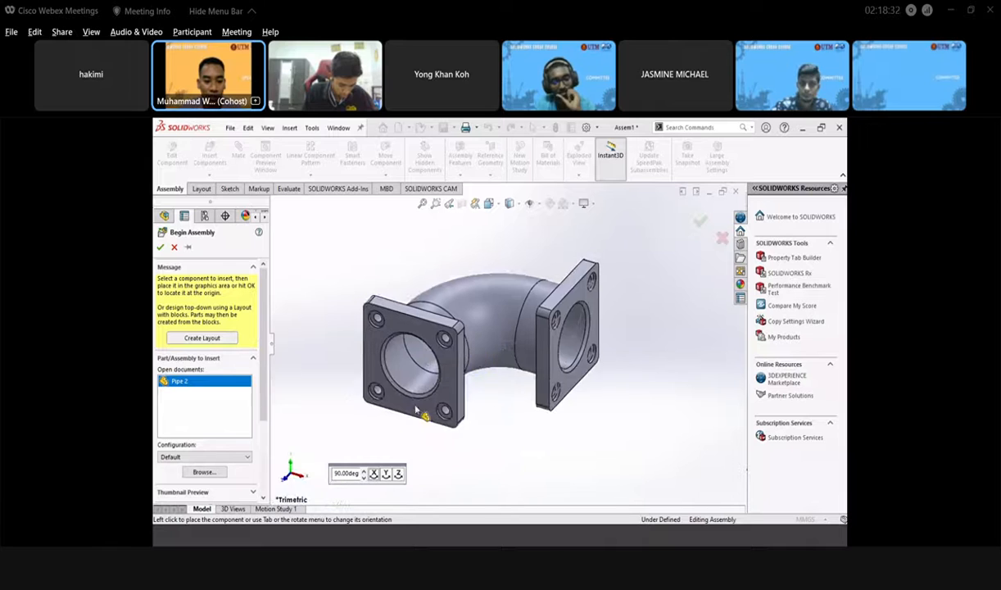
left_click(373, 474)
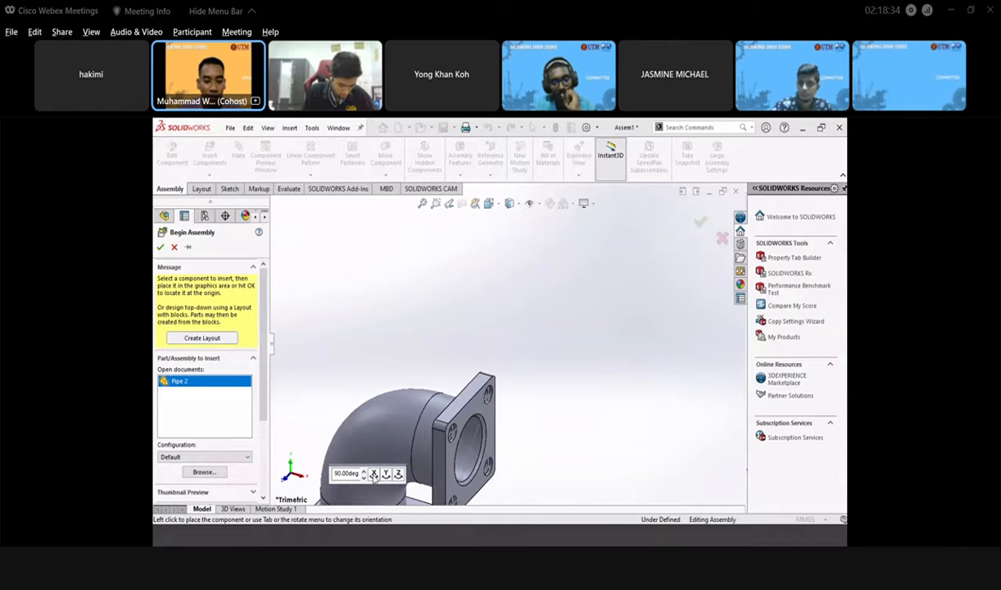
left_click(373, 475)
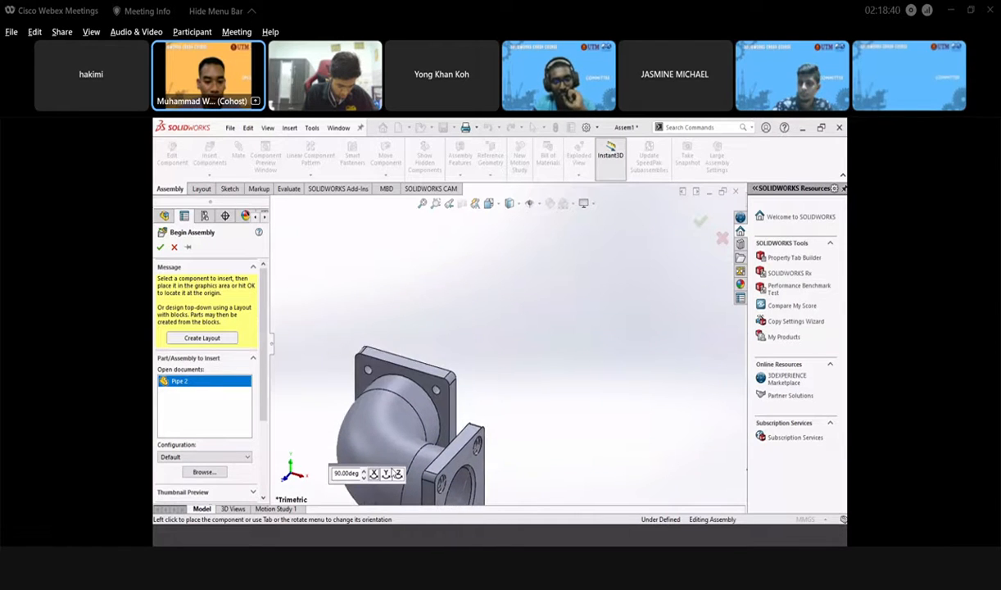
left_click(386, 475)
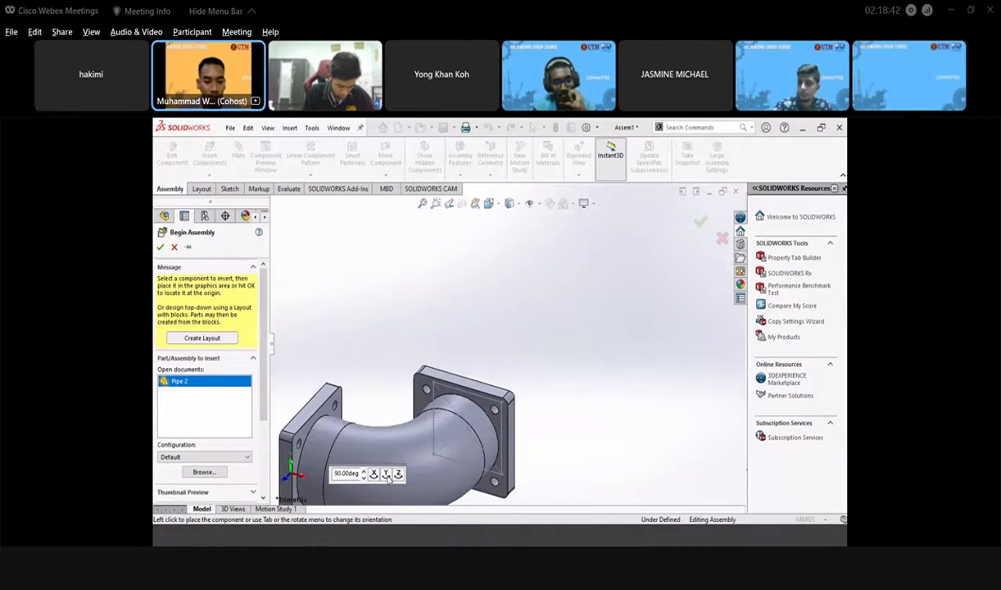
left_click(387, 477)
left_click(385, 476)
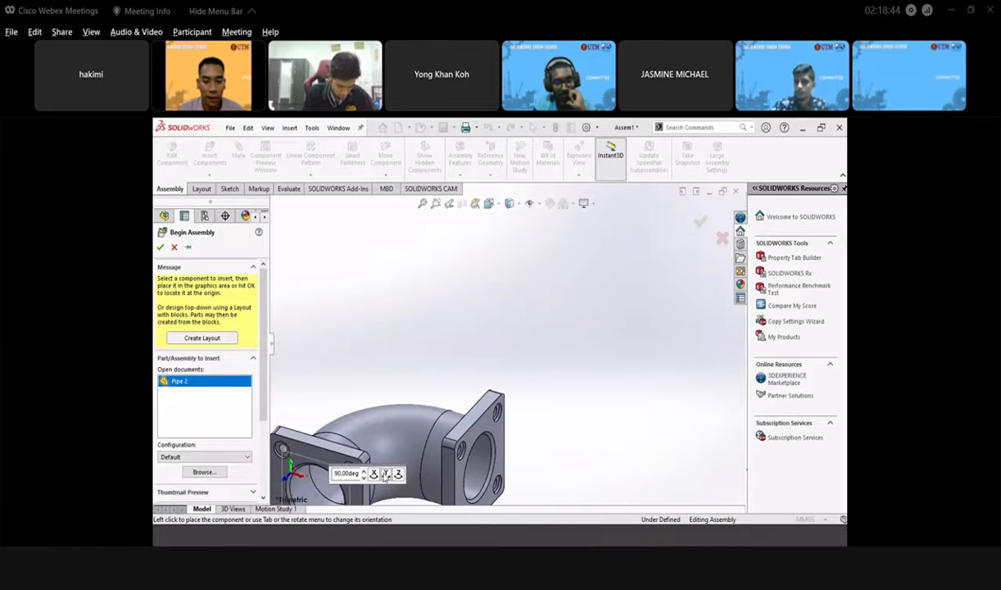
left_click(467, 321)
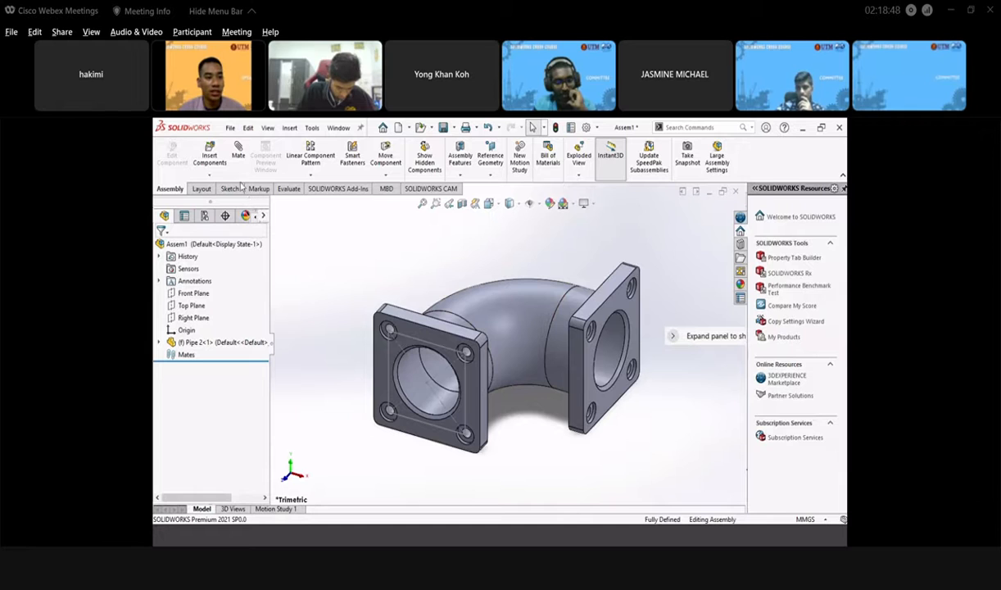
- Insert a second Pipe 2, rotated 90° about Z, into Assem1
left_click(218, 161)
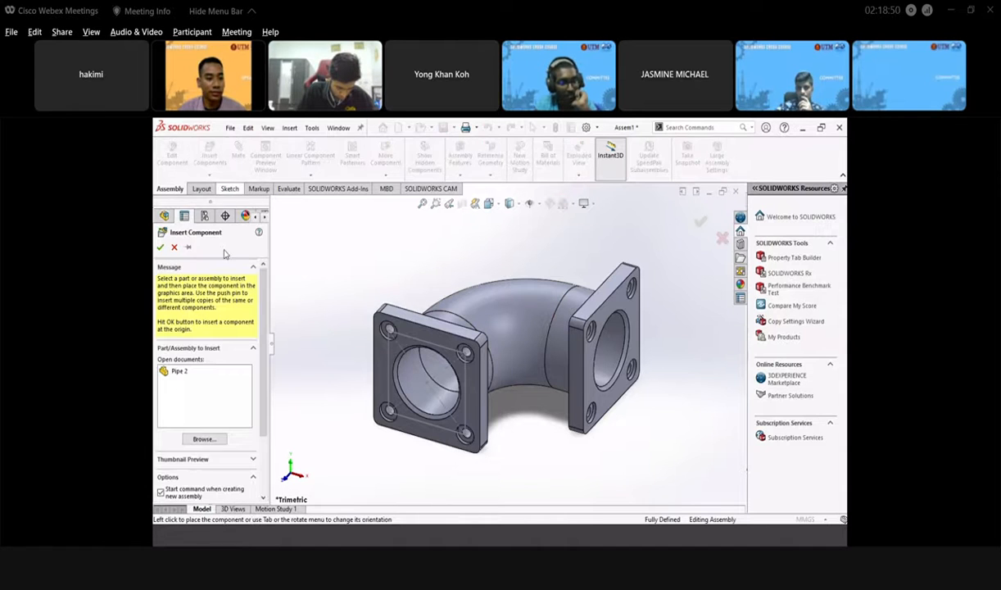
left_click(179, 371)
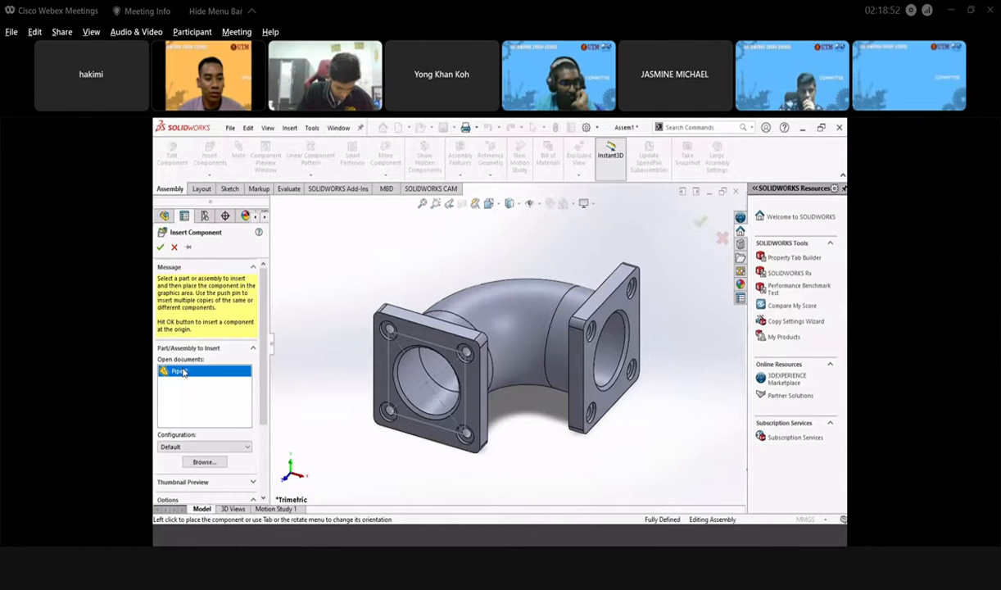
scroll(566, 397, "up", 4)
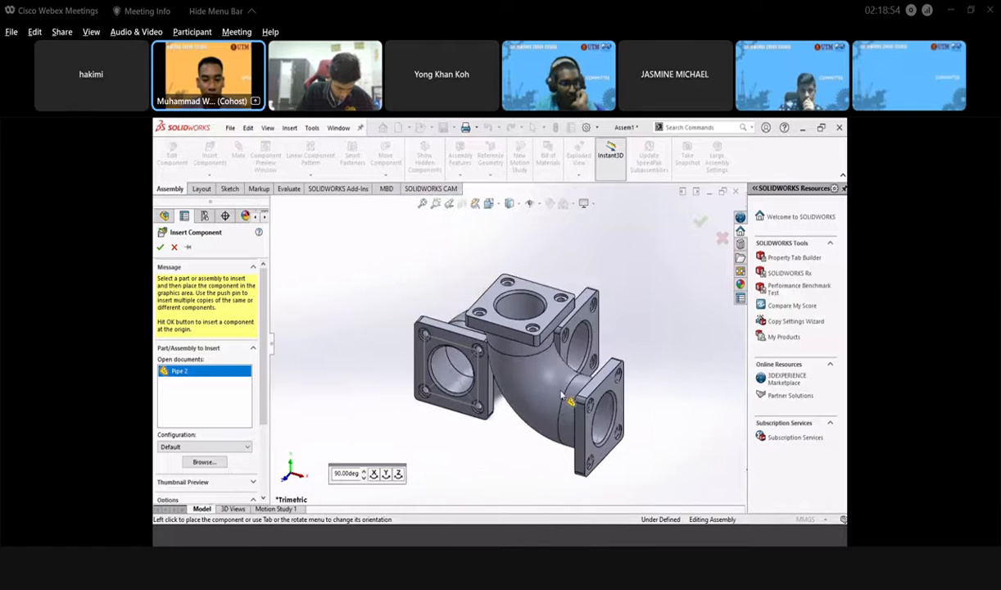
scroll(570, 401, "down", 2)
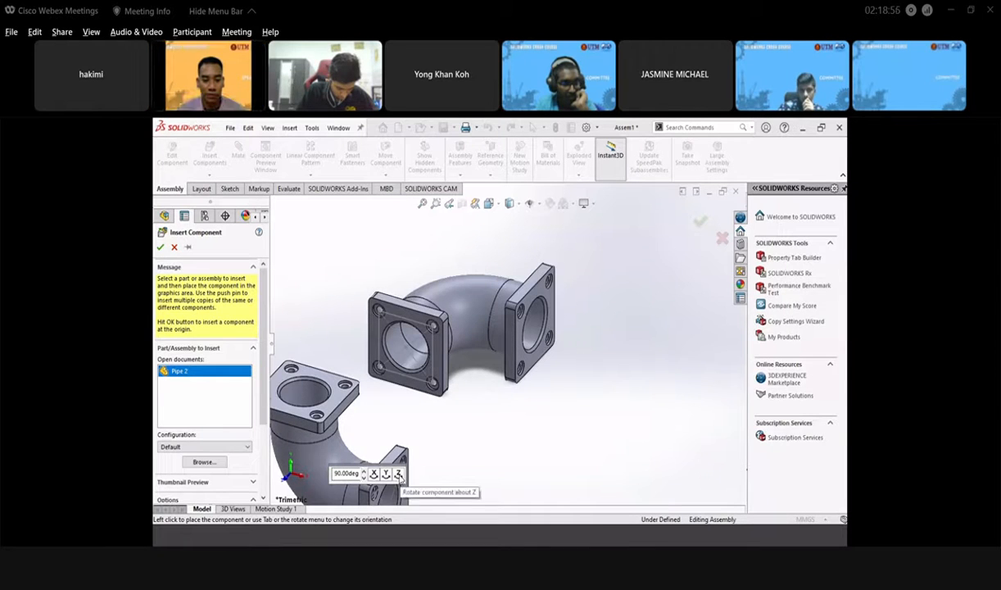
left_click(399, 475)
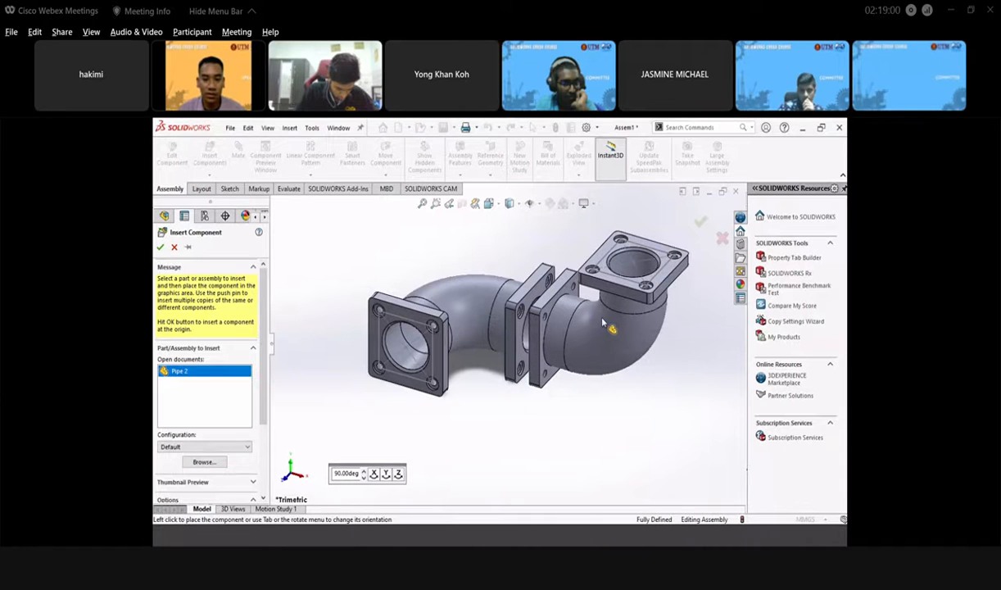
left_click(615, 327)
- Move the second pipe to the right, away from the first
scroll(595, 363, "up", 4)
scroll(597, 336, "down", 3)
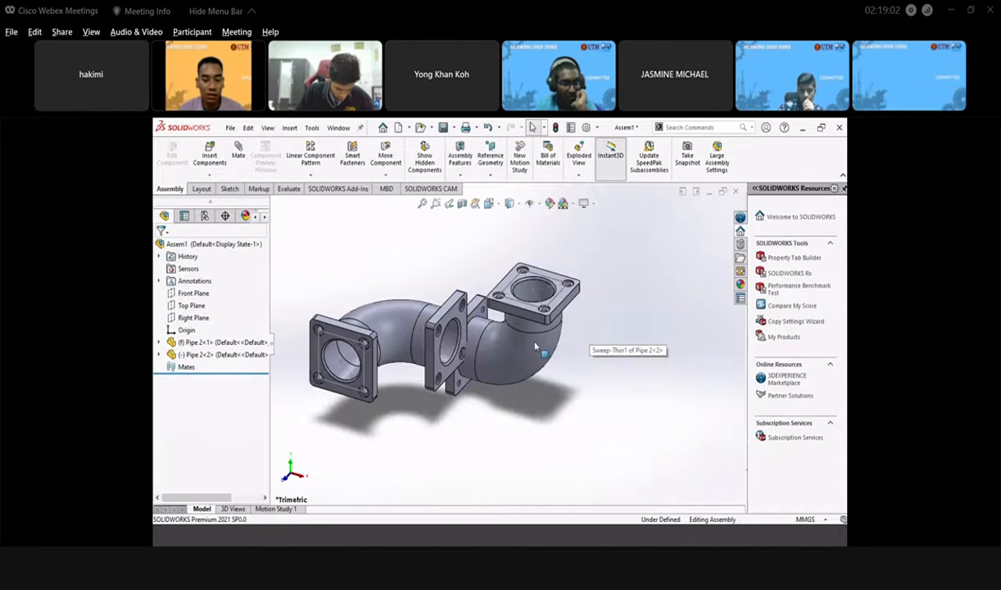
left_click_drag(505, 364, 597, 400)
left_click(441, 295)
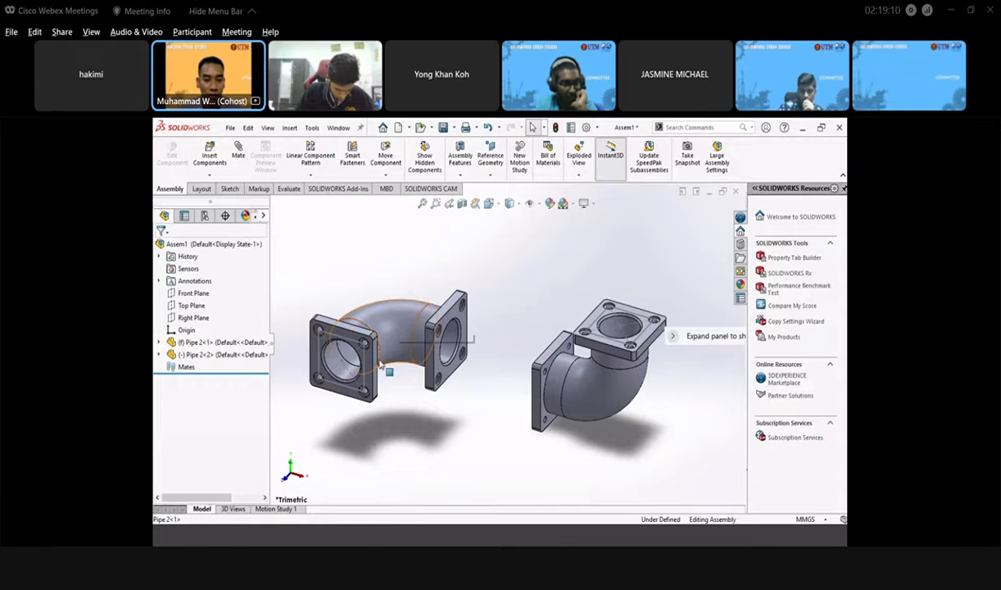
left_click(389, 298)
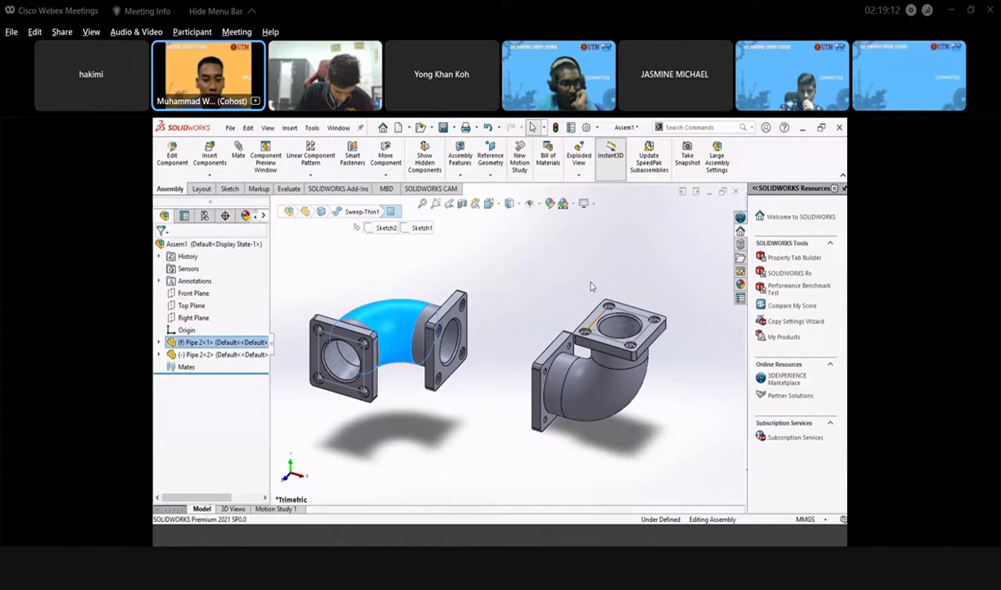
left_click(512, 285)
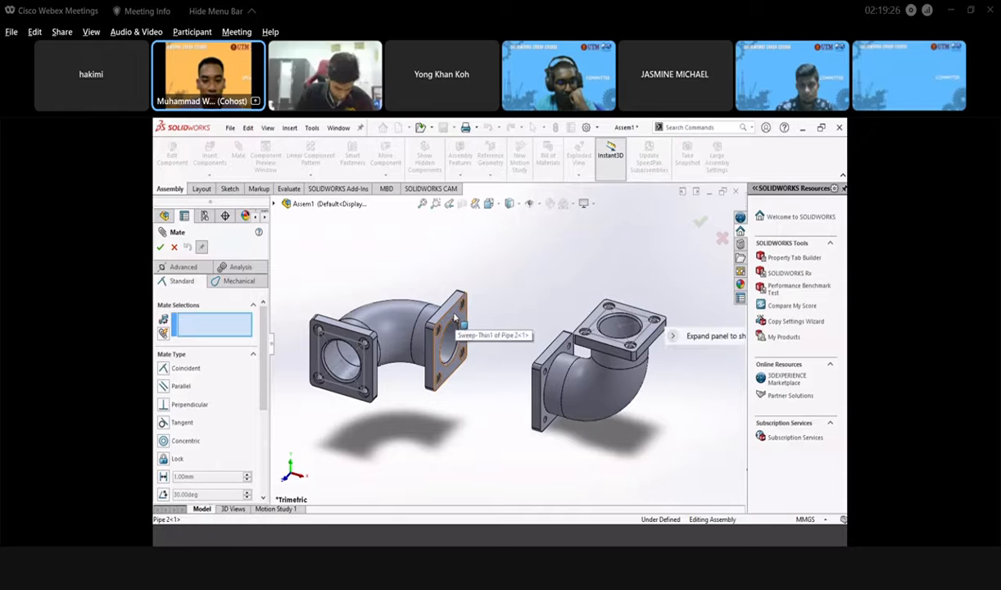
- Mate the two pipes' flange faces coincident
left_click(455, 320)
middle_click_drag(449, 411, 489, 437)
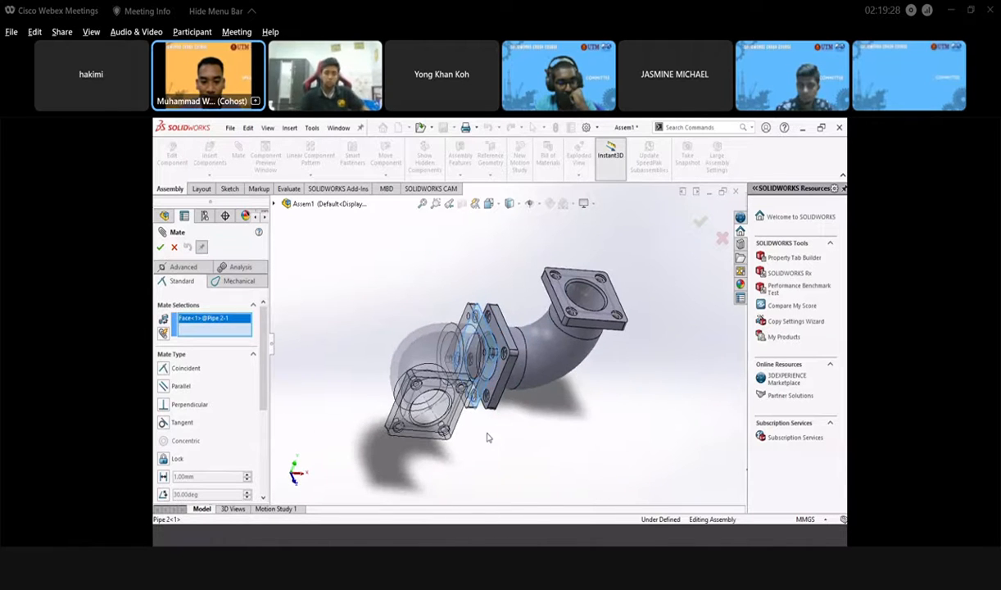
left_click(495, 330)
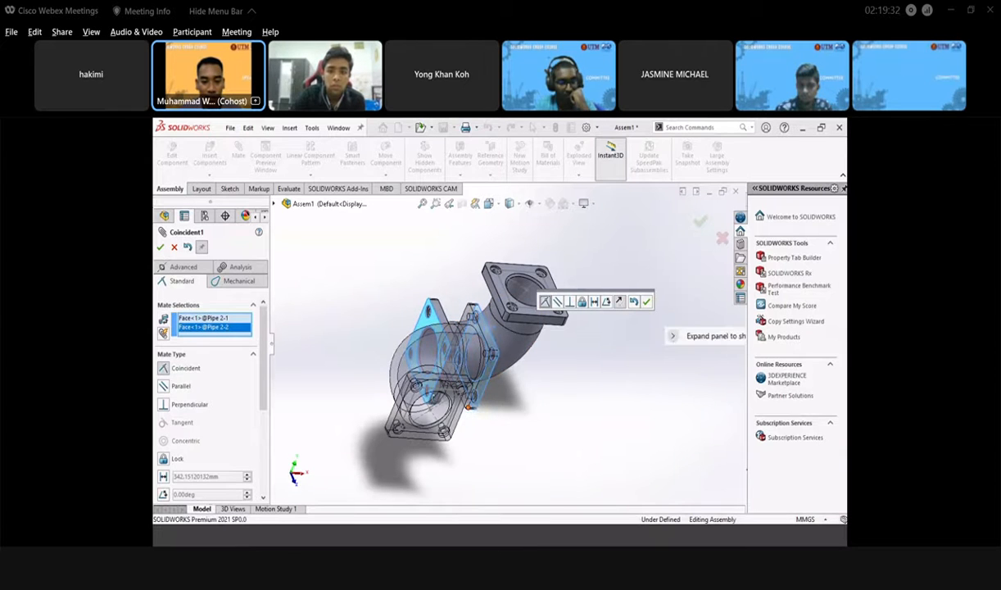
middle_click_drag(469, 407, 462, 361)
scroll(469, 359, "down", 2)
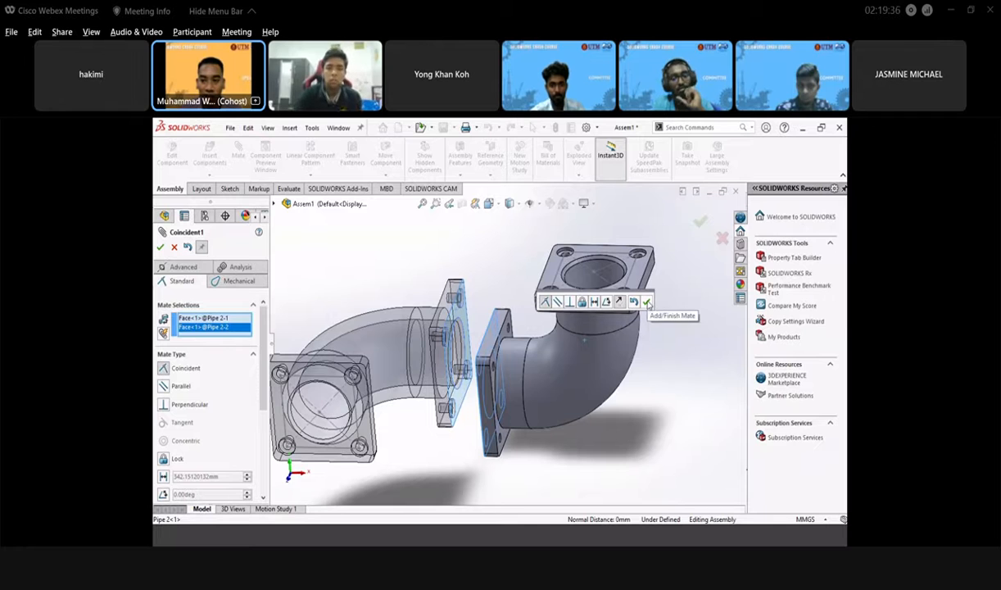
left_click(647, 303)
- Add a coincident mate between matching flange edges of both pipes, then close Mate
scroll(485, 397, "down", 2)
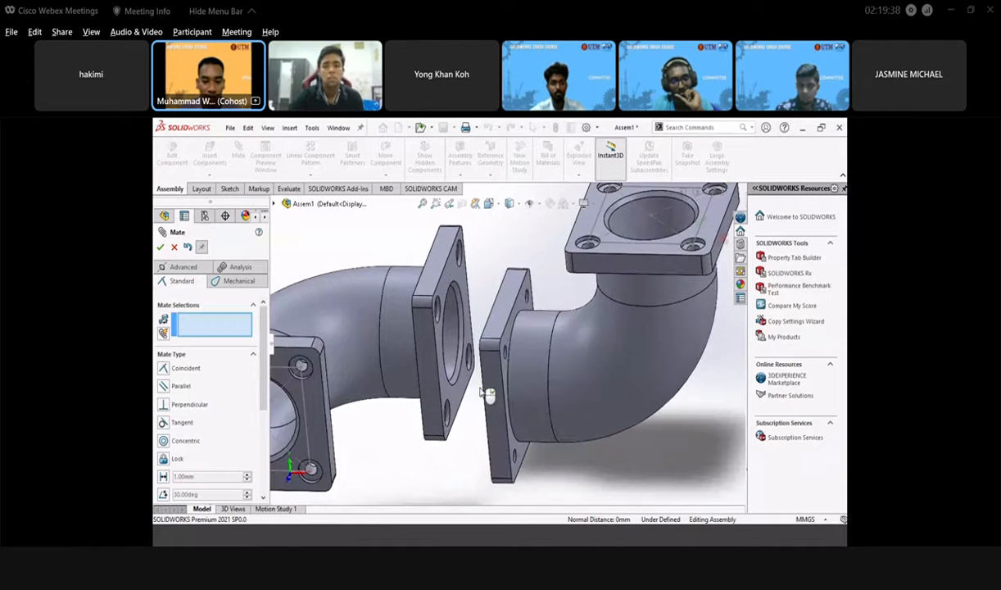
middle_click_drag(487, 394, 470, 406)
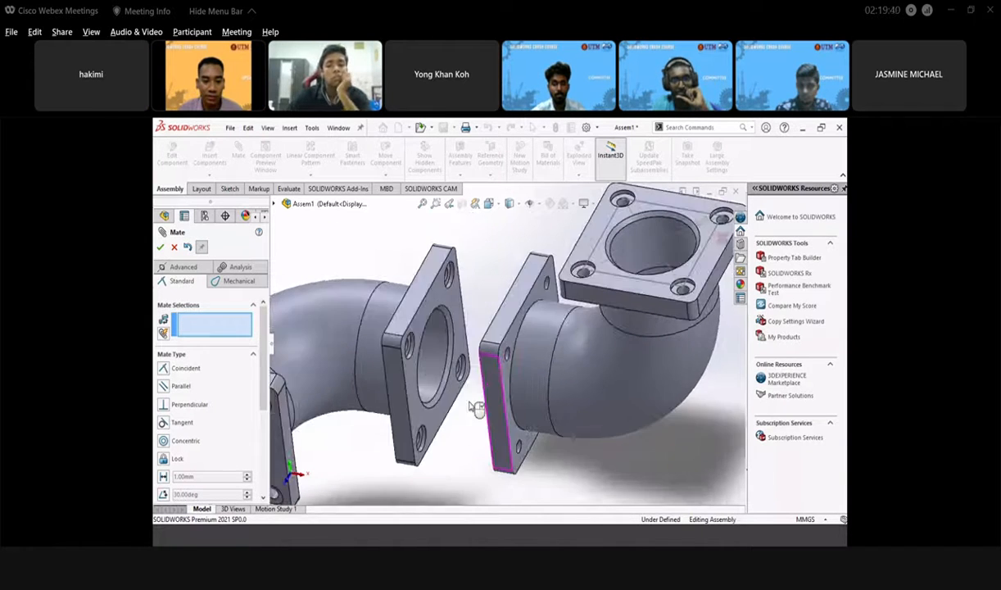
scroll(476, 409, "up", 3)
middle_click_drag(477, 329, 483, 360)
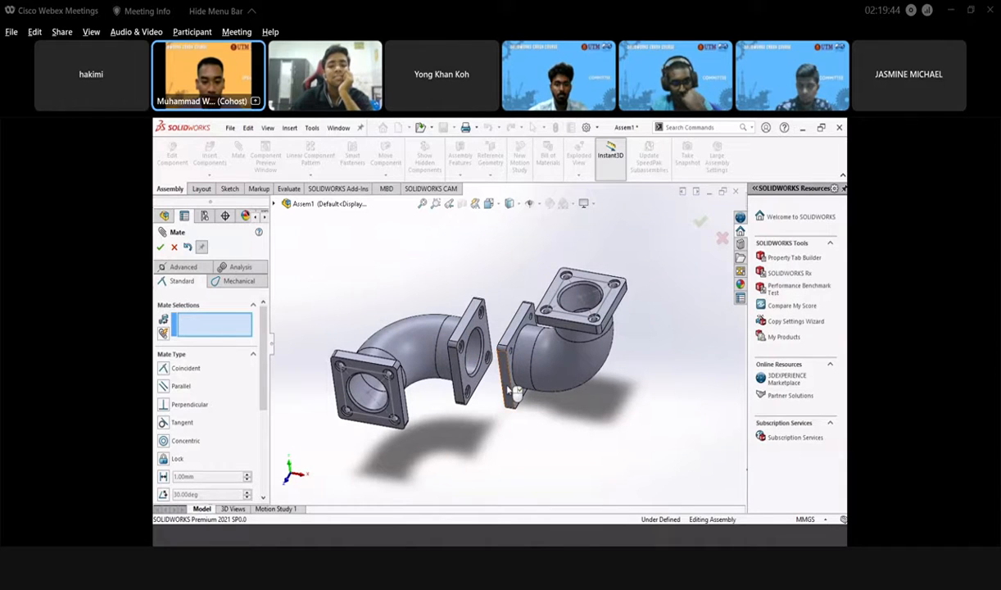
scroll(514, 392, "down", 2)
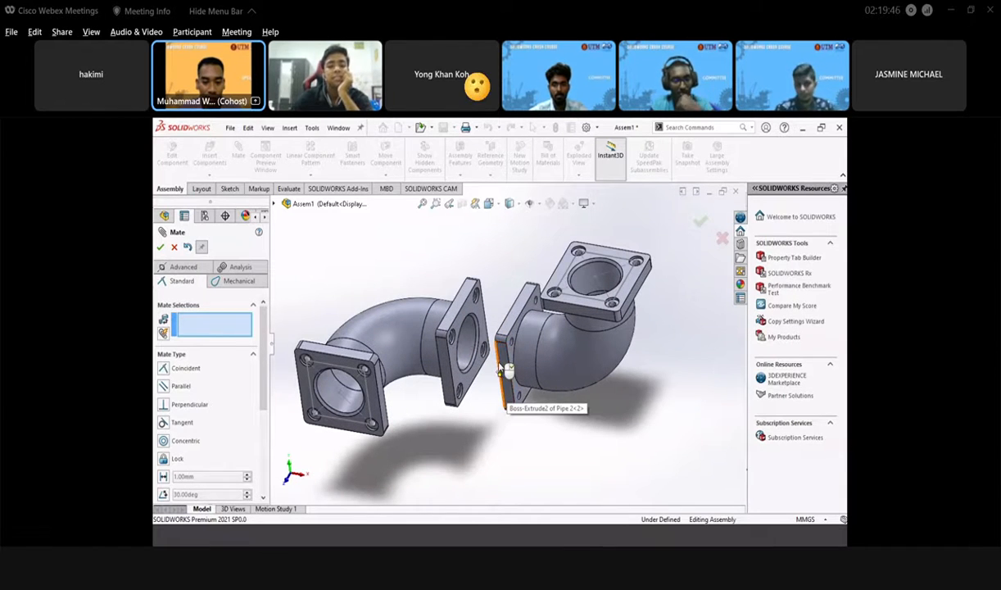
left_click(502, 368)
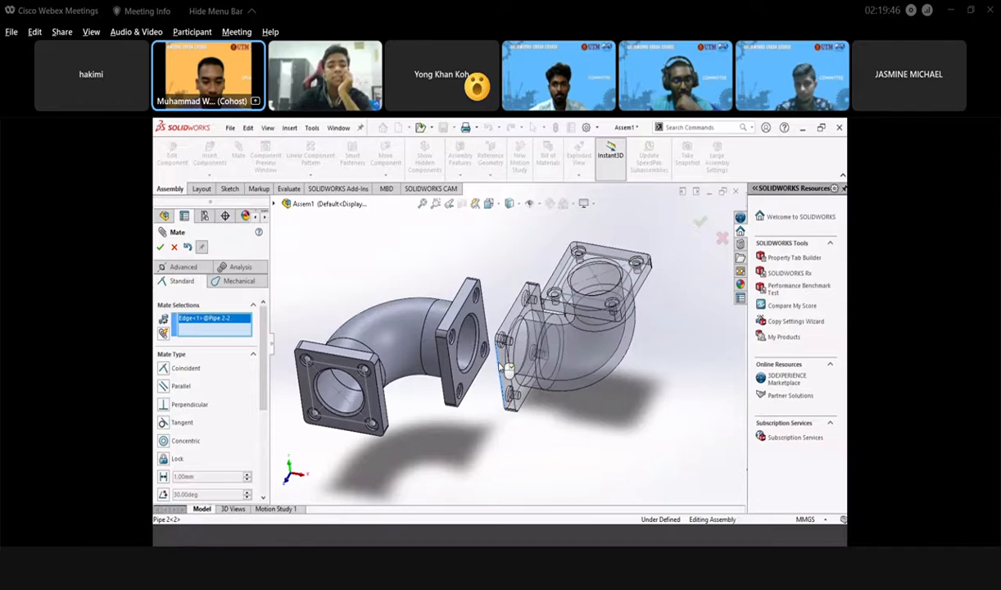
left_click(452, 364)
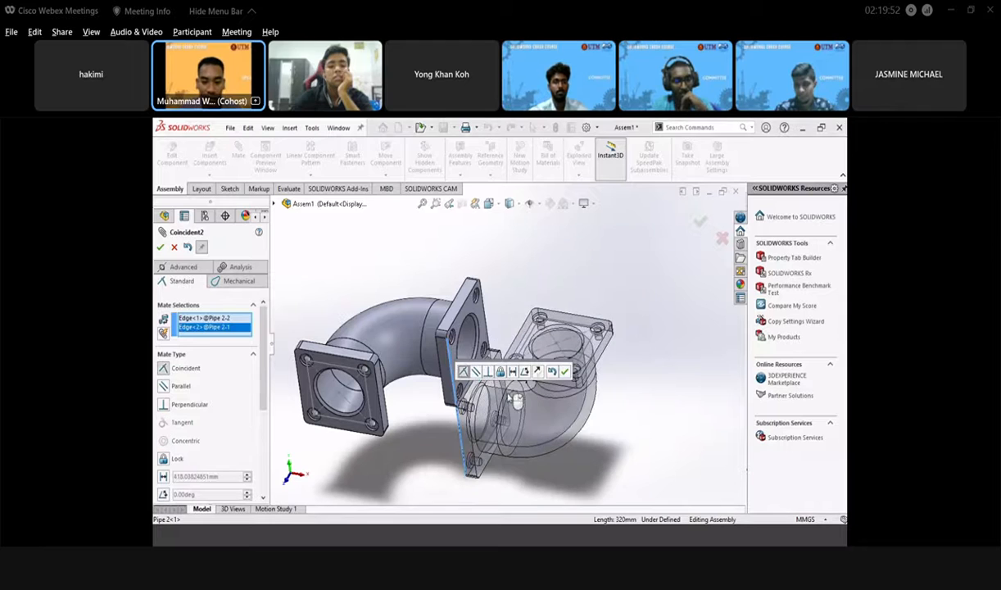
left_click(564, 372)
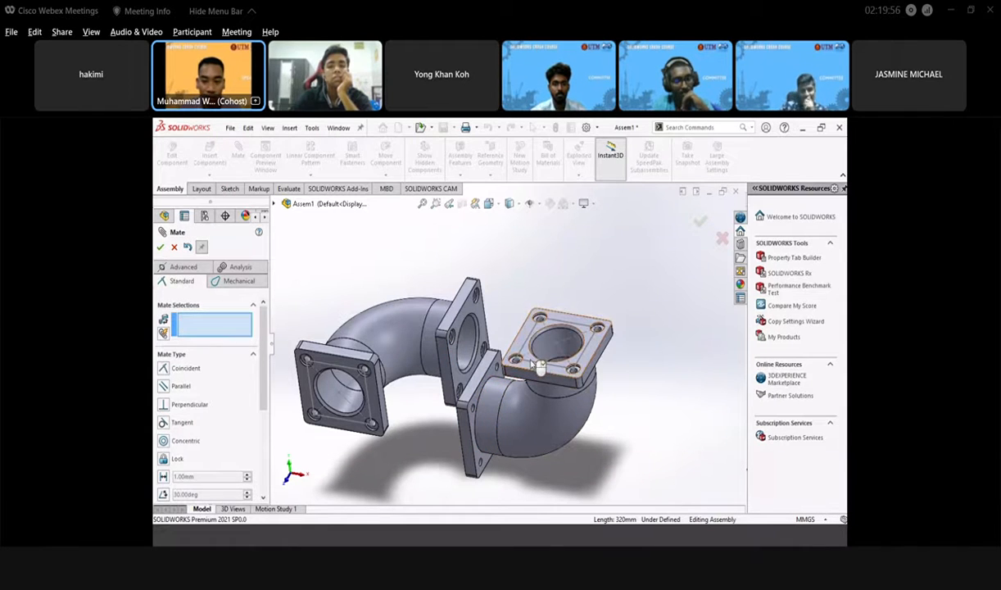
left_click(702, 227)
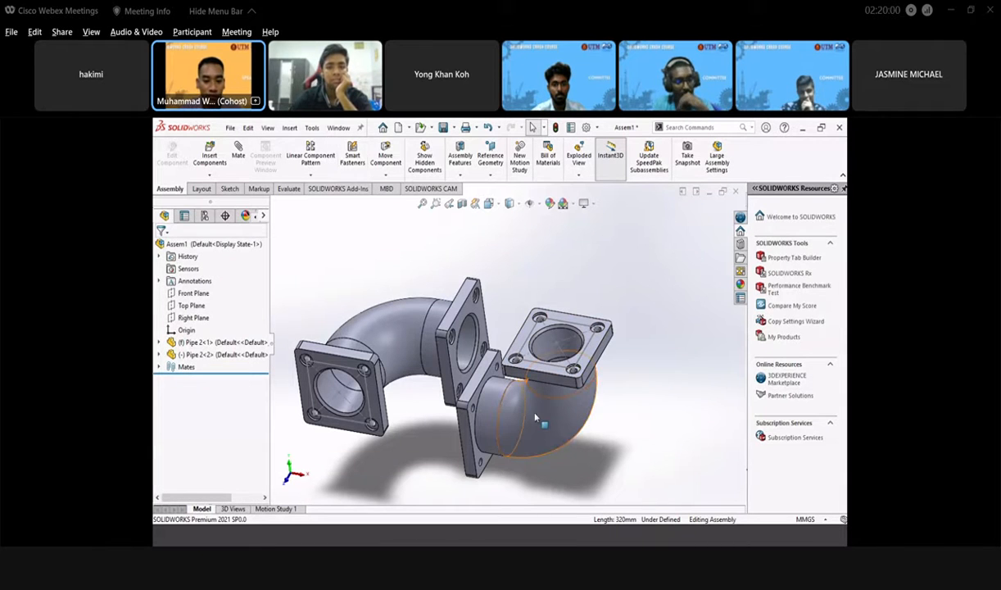
- Swing the second elbow upward and add an edge coincident mate aligning both flanges
left_click_drag(565, 410, 488, 310)
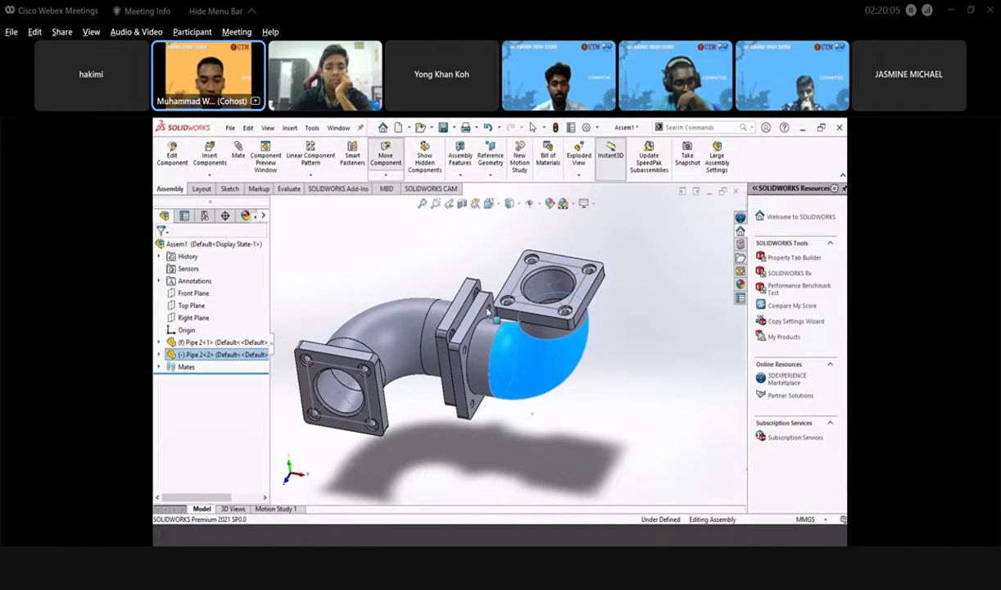
left_click(445, 253)
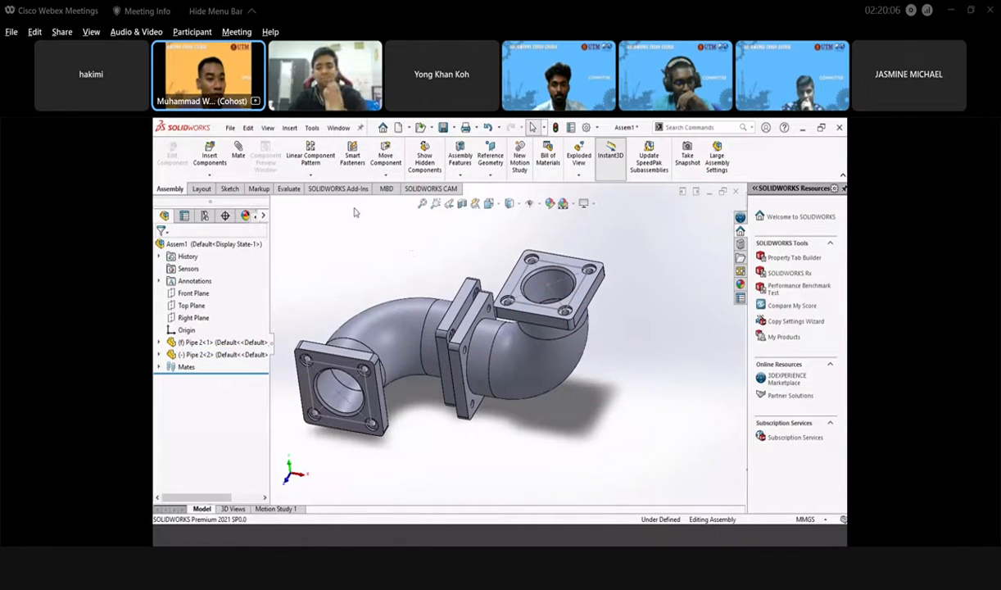
left_click(237, 160)
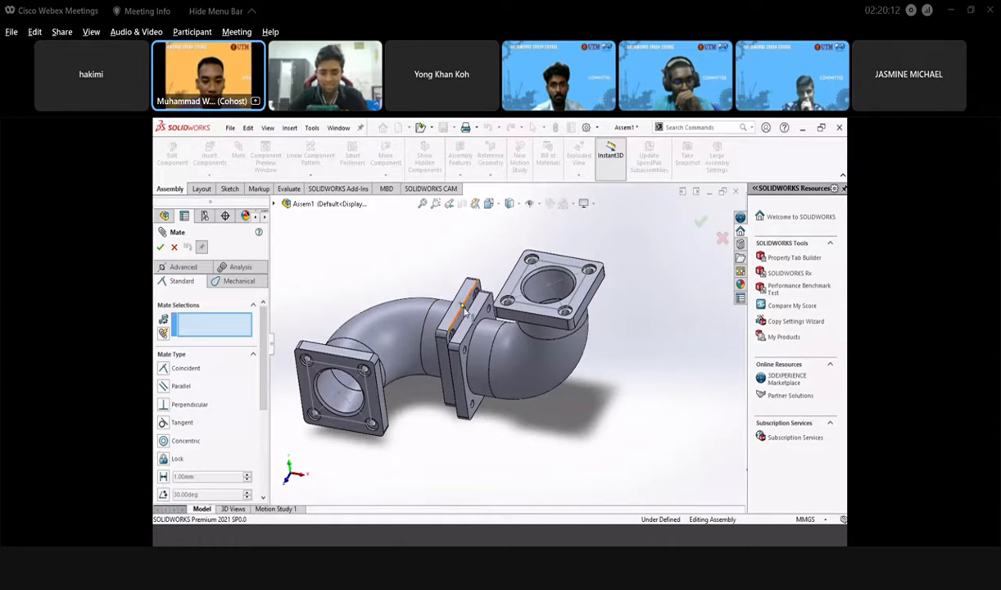
scroll(467, 317, "down", 3)
scroll(473, 312, "down", 2)
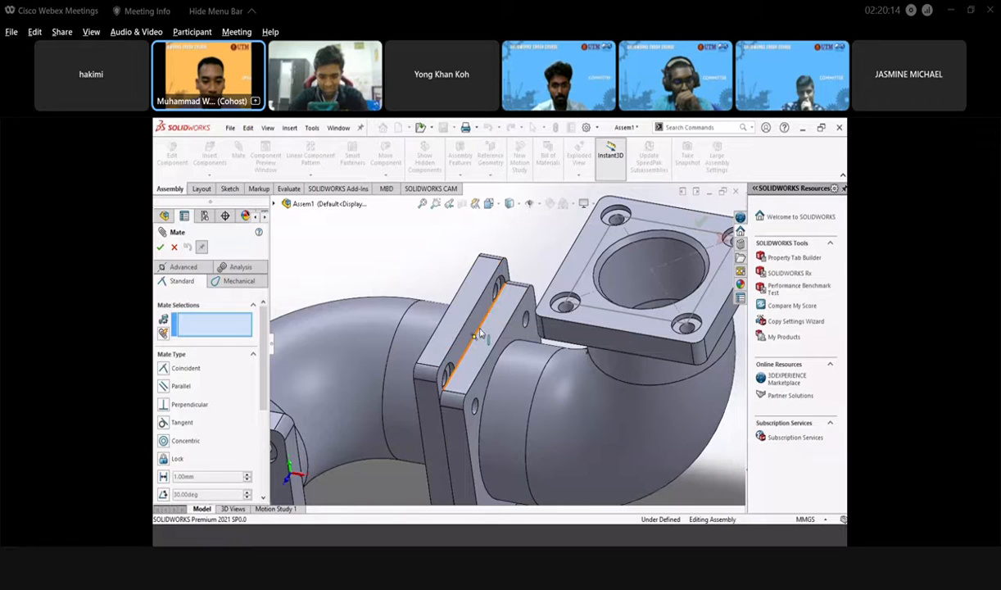
left_click(482, 331)
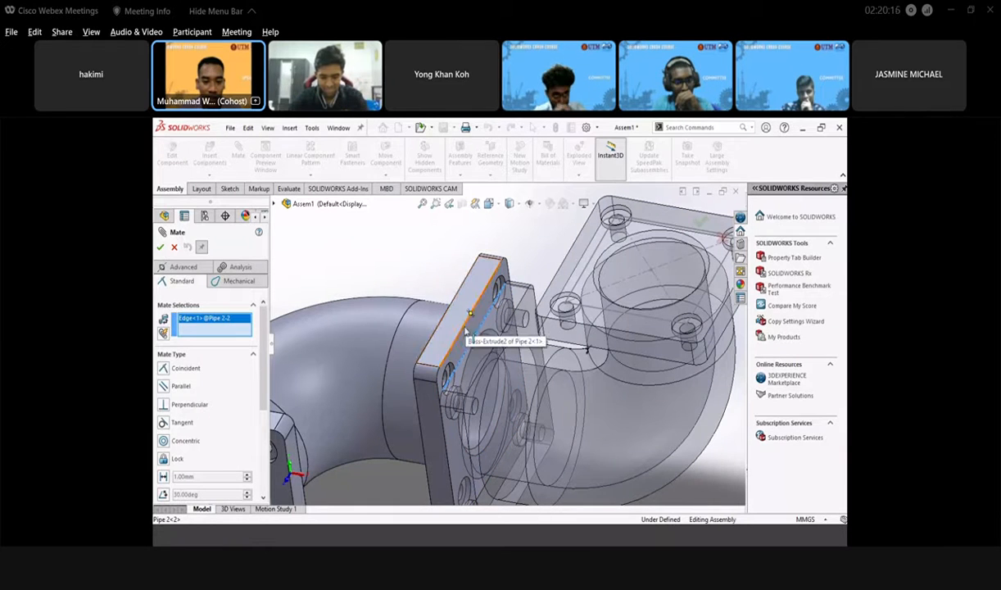
left_click(464, 330)
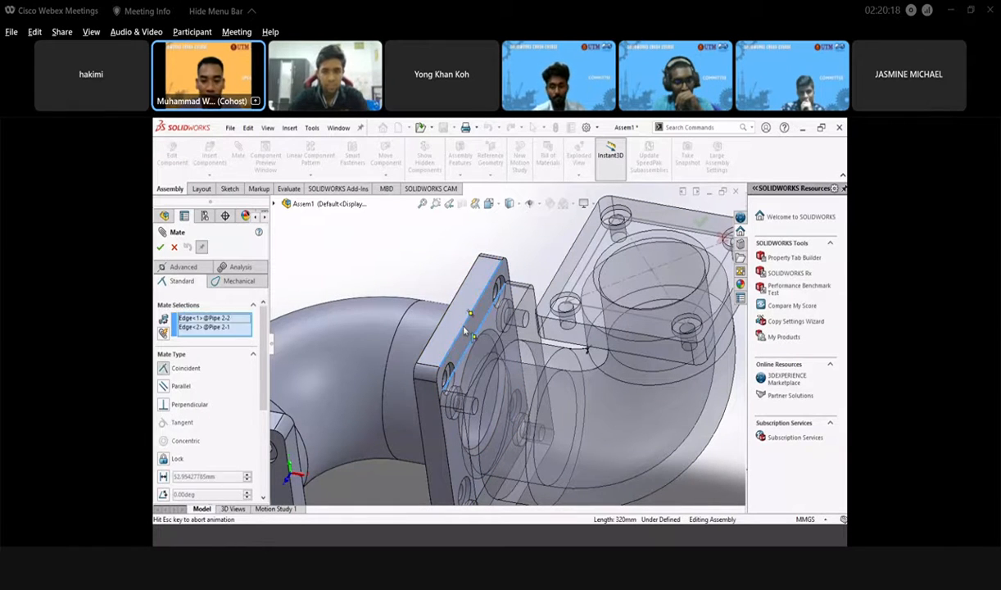
left_click(578, 313)
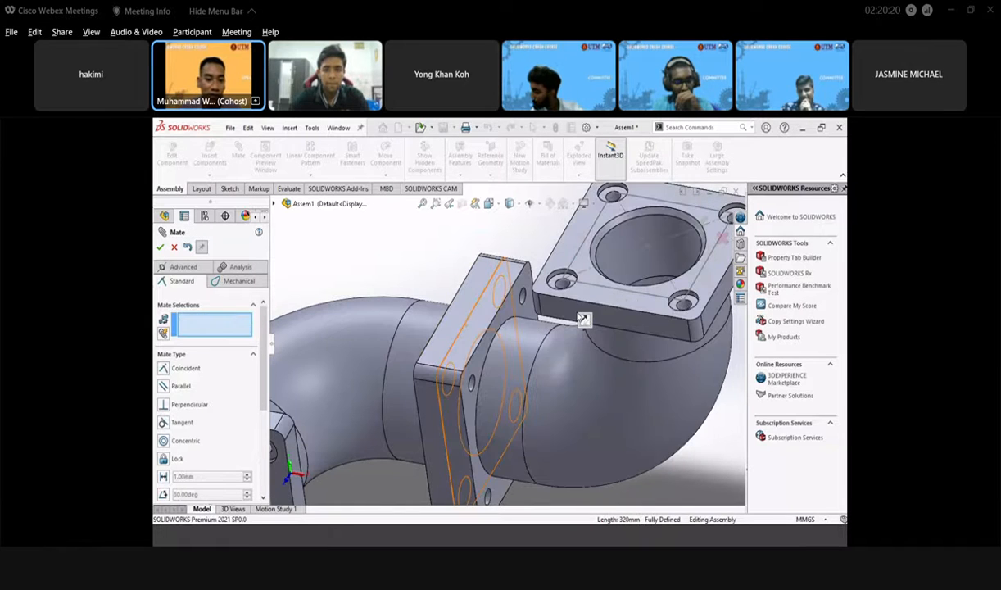
right_click(703, 223)
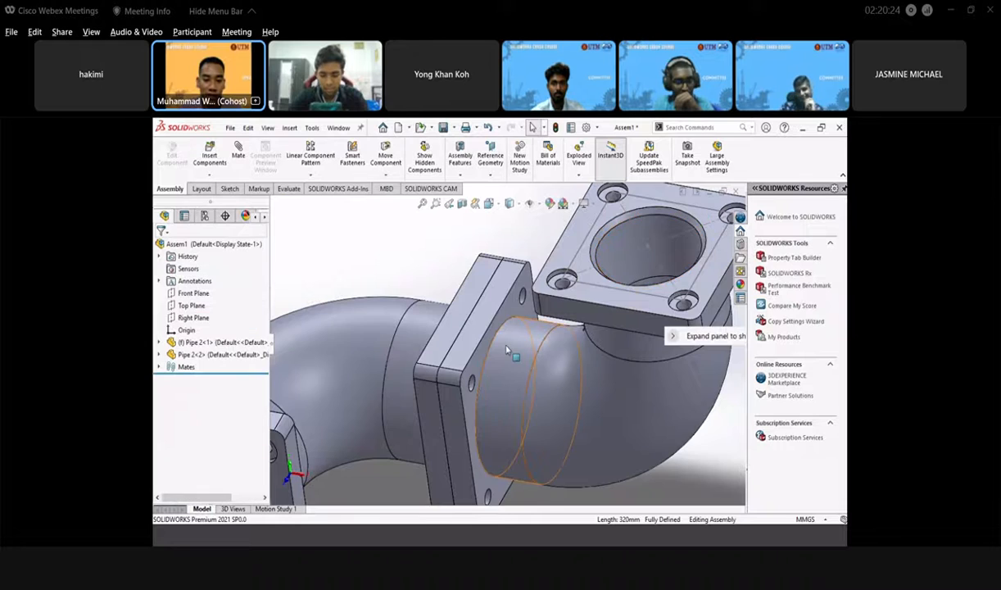
middle_click_drag(623, 270, 459, 360)
scroll(401, 405, "up", 3)
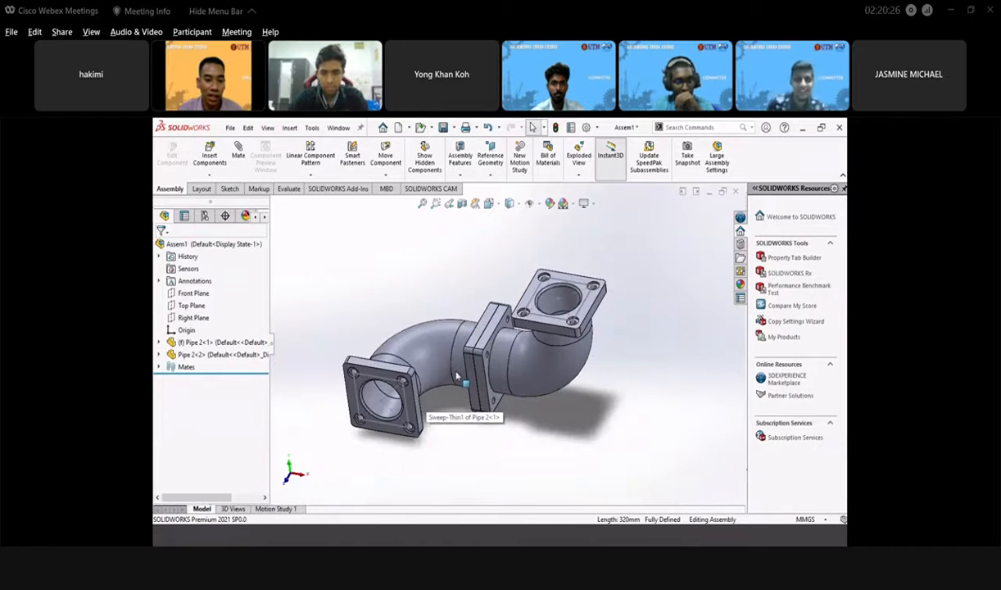
middle_click_drag(303, 406, 300, 374)
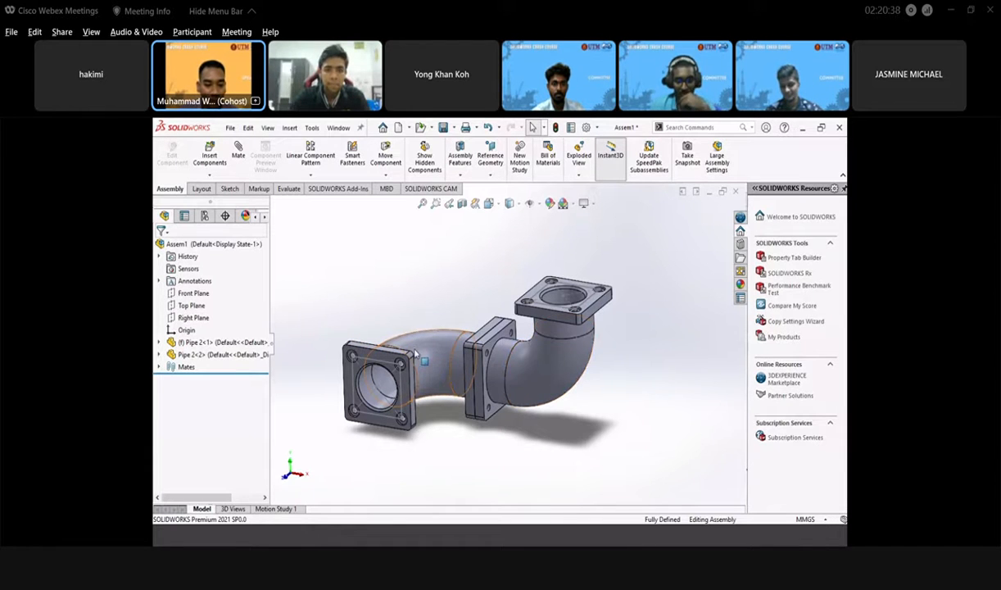
middle_click_drag(502, 386, 502, 440)
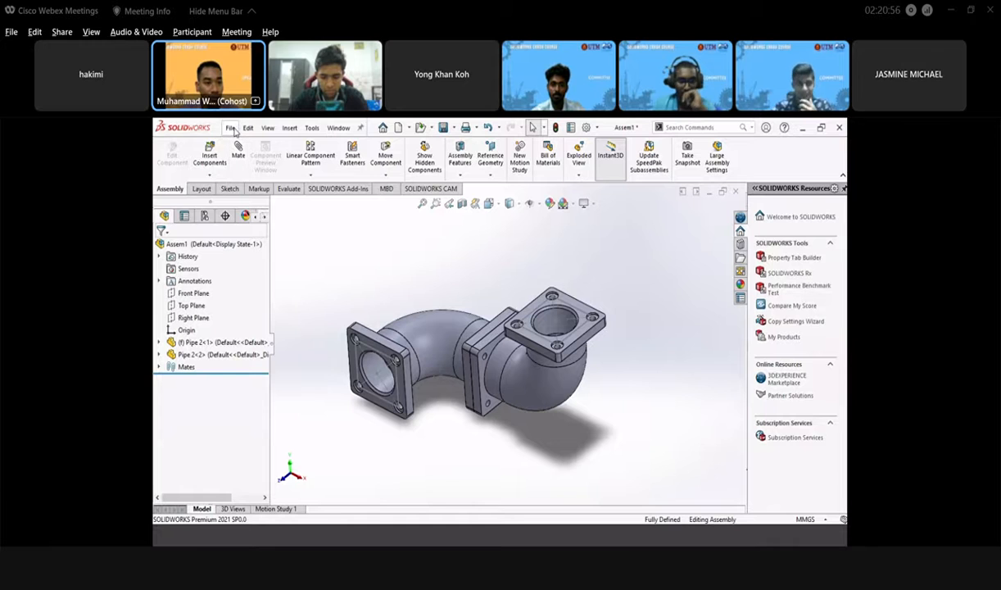
left_click(231, 128)
left_click(547, 252)
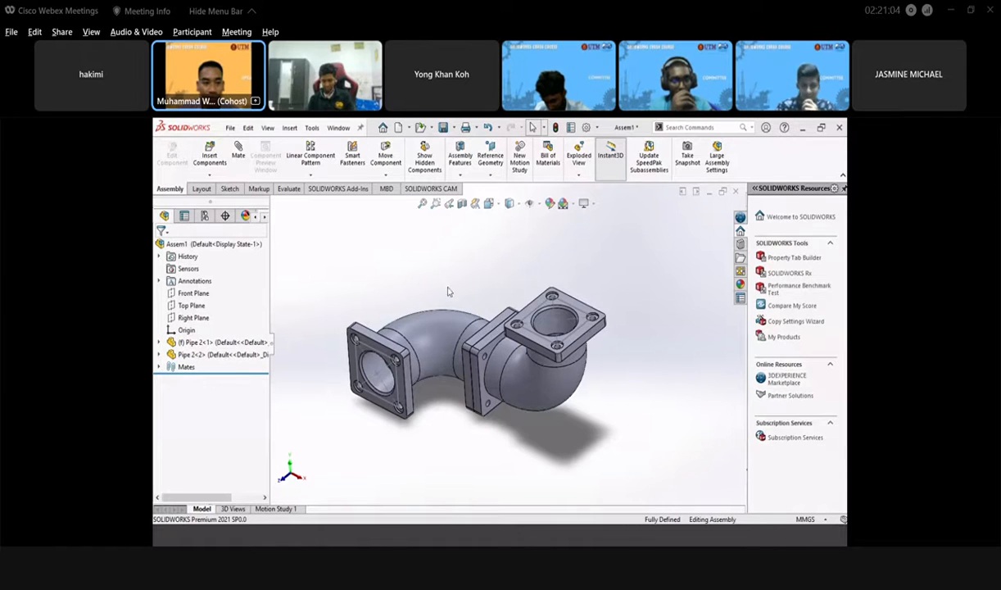
left_click(230, 129)
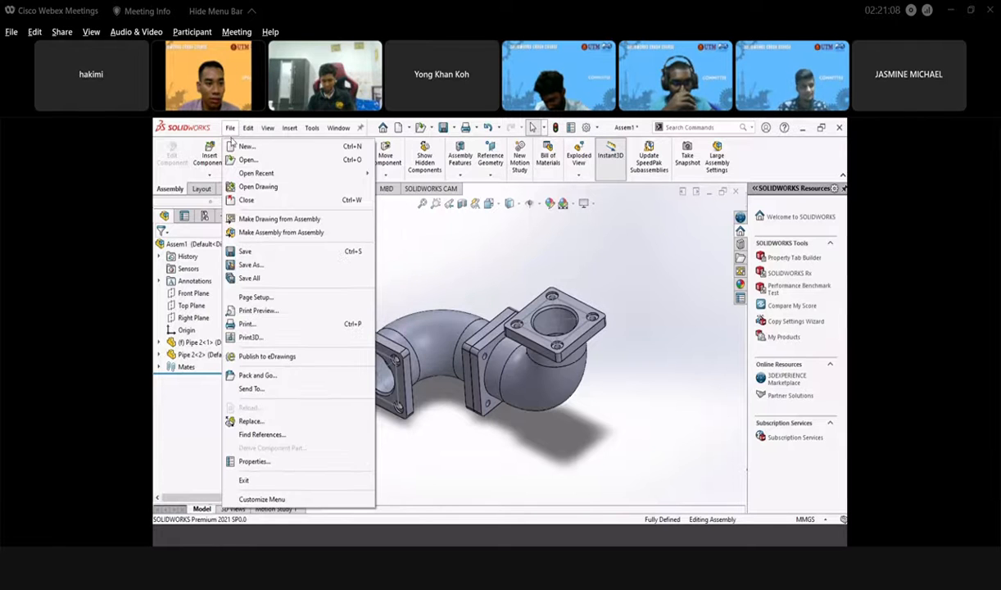
- Start a new drawing document and give it an A3 (ISO) 420 × 297 mm sheet format
left_click(252, 147)
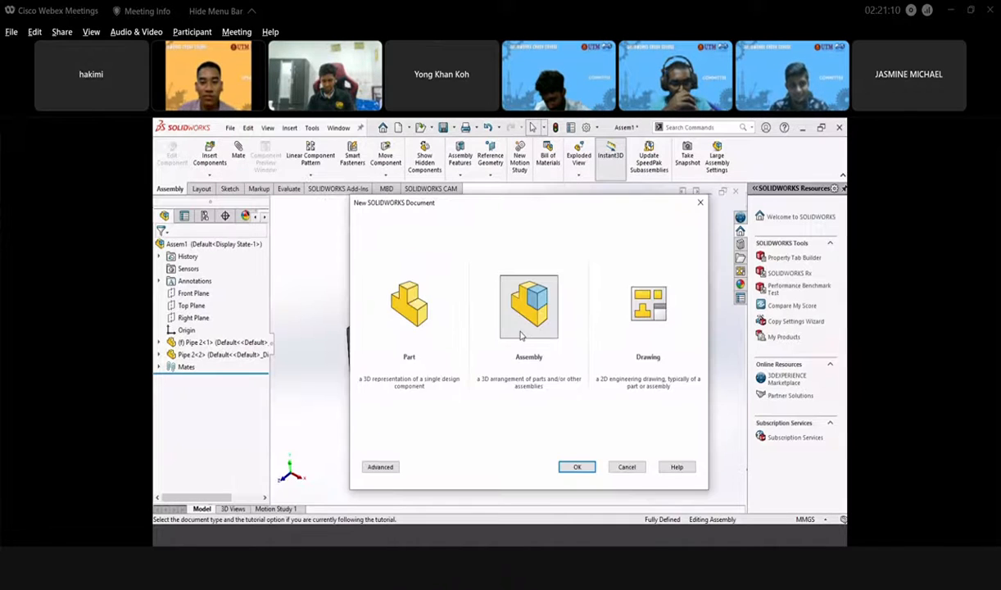
left_click(655, 314)
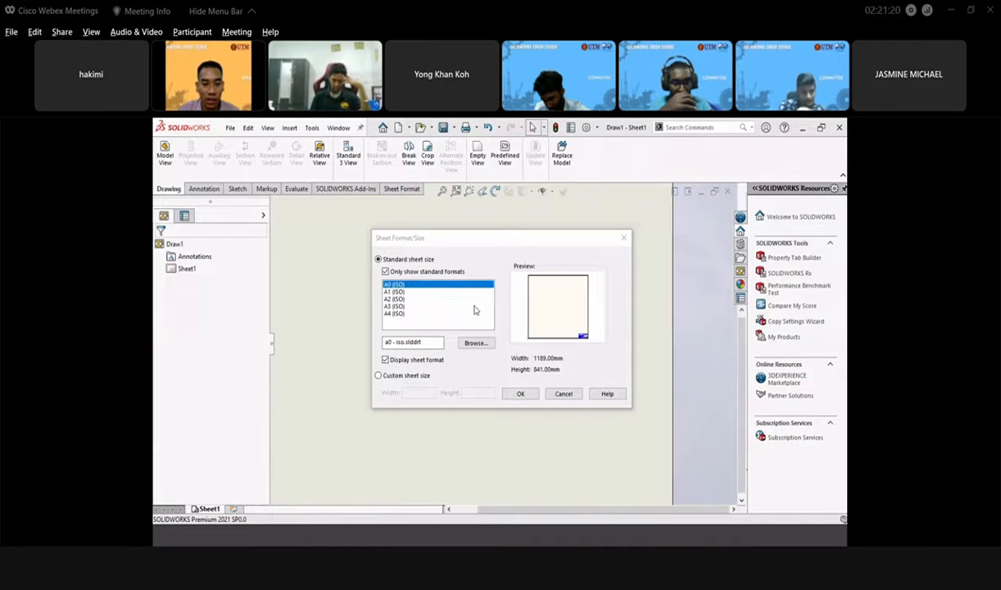
left_click(393, 305)
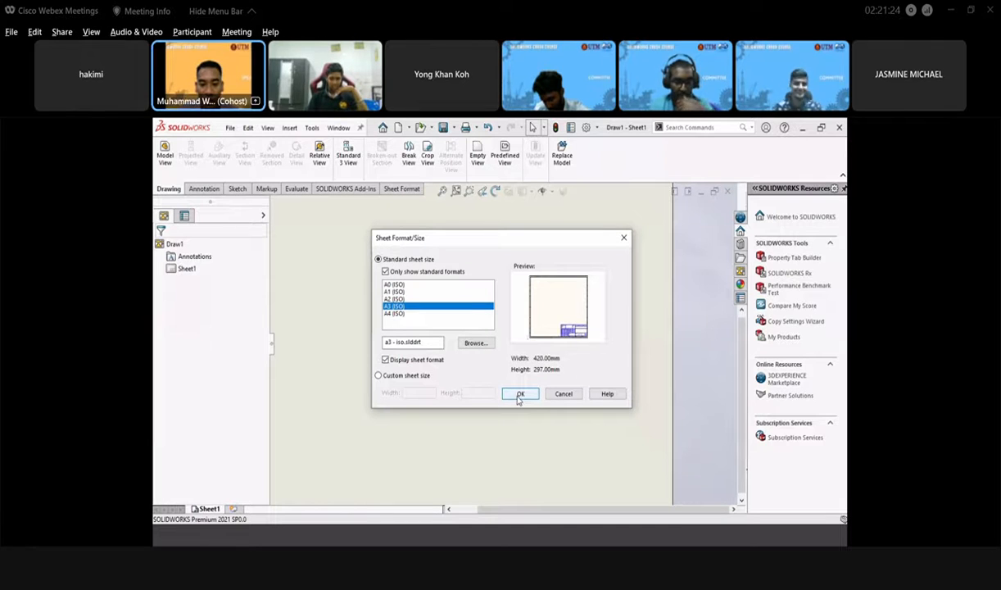
left_click(519, 394)
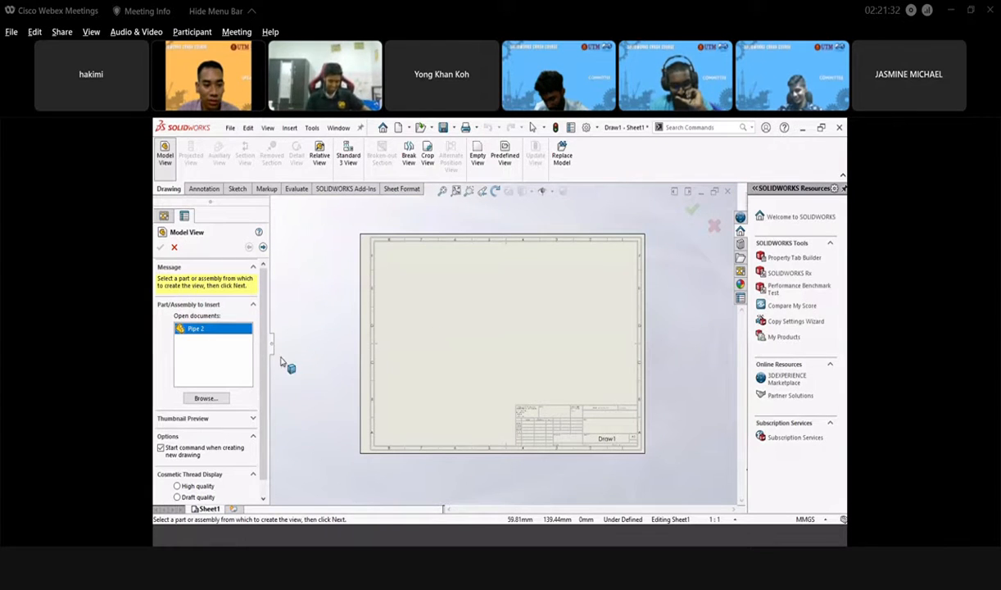
- Insert an isometric model view of Pipe 2 at the sheet's upper right
left_click(471, 328)
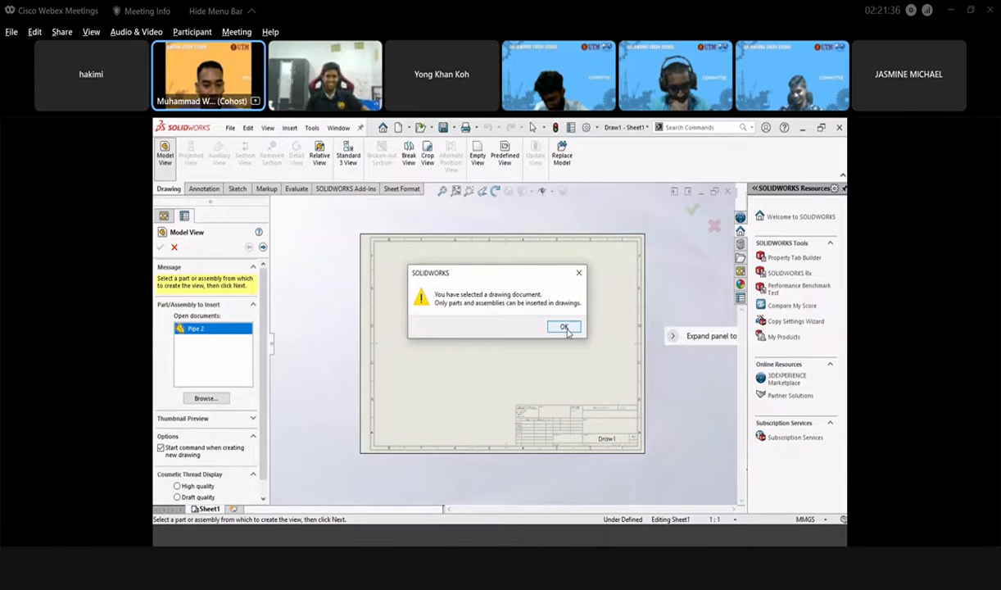
left_click(564, 327)
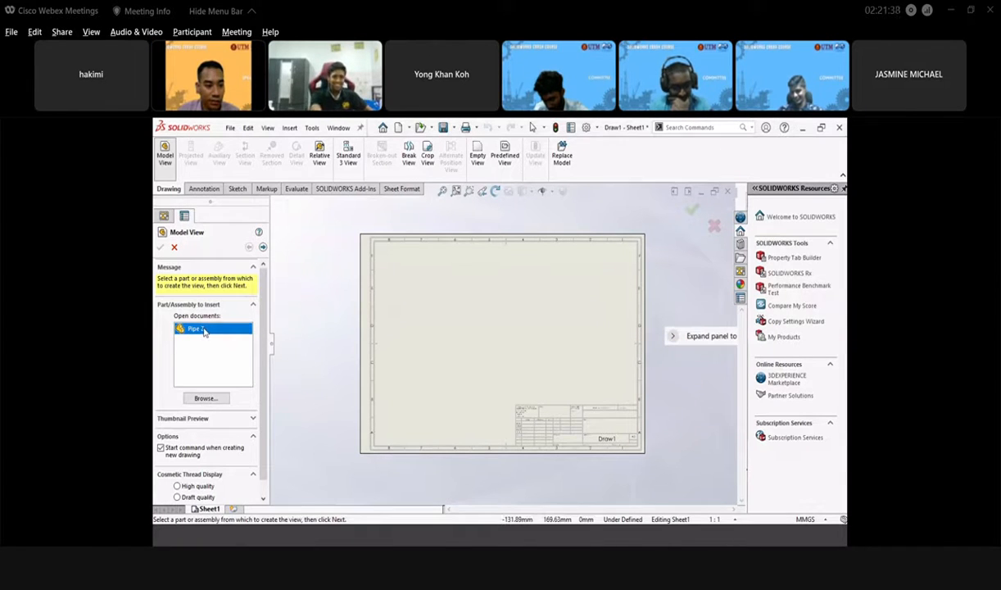
double_click(204, 329)
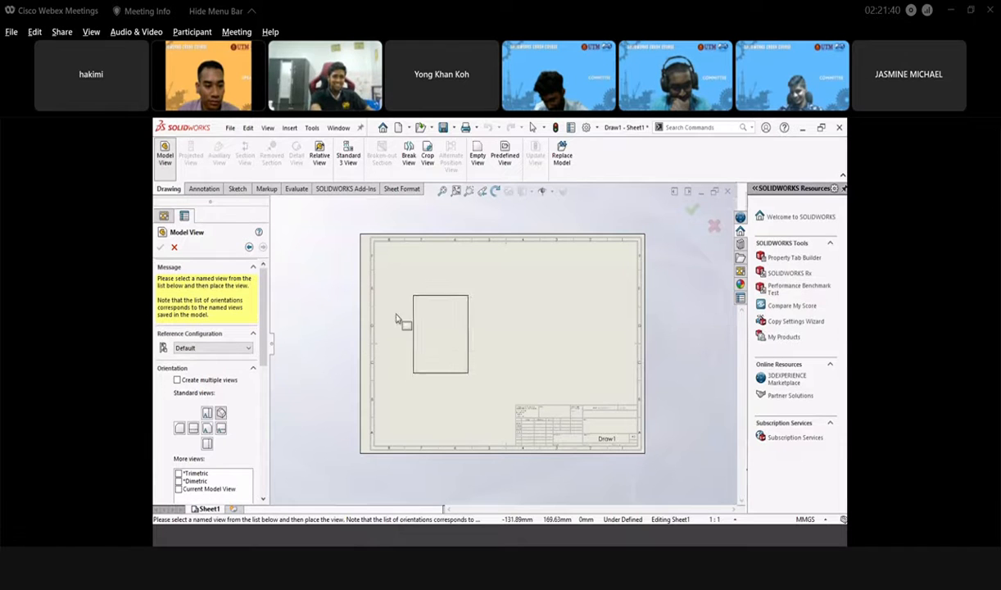
left_click(598, 295)
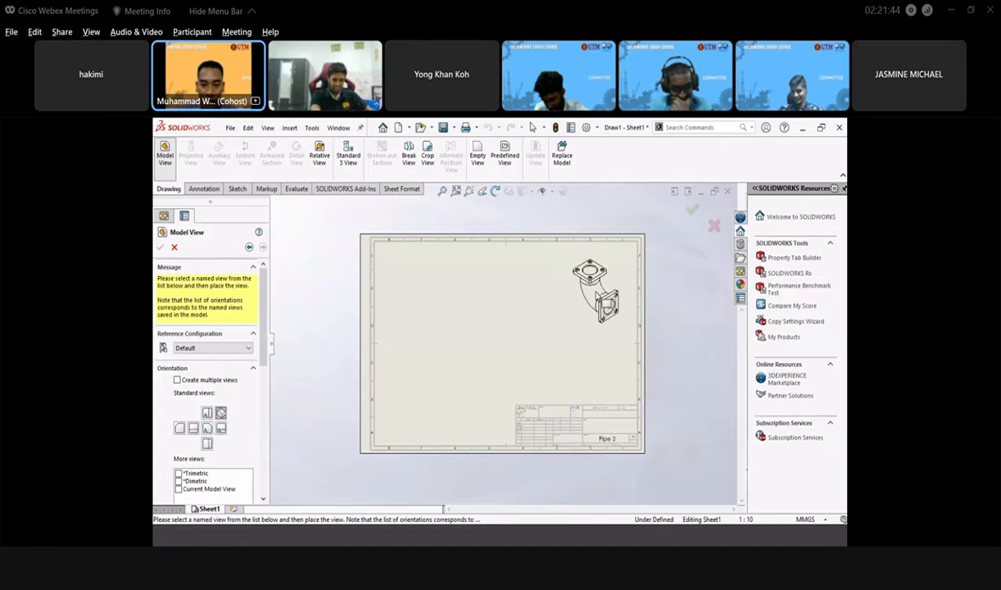
- Set the isometric view to Shaded With Edges, nudge it into place, and confirm
scroll(571, 300, "down", 1)
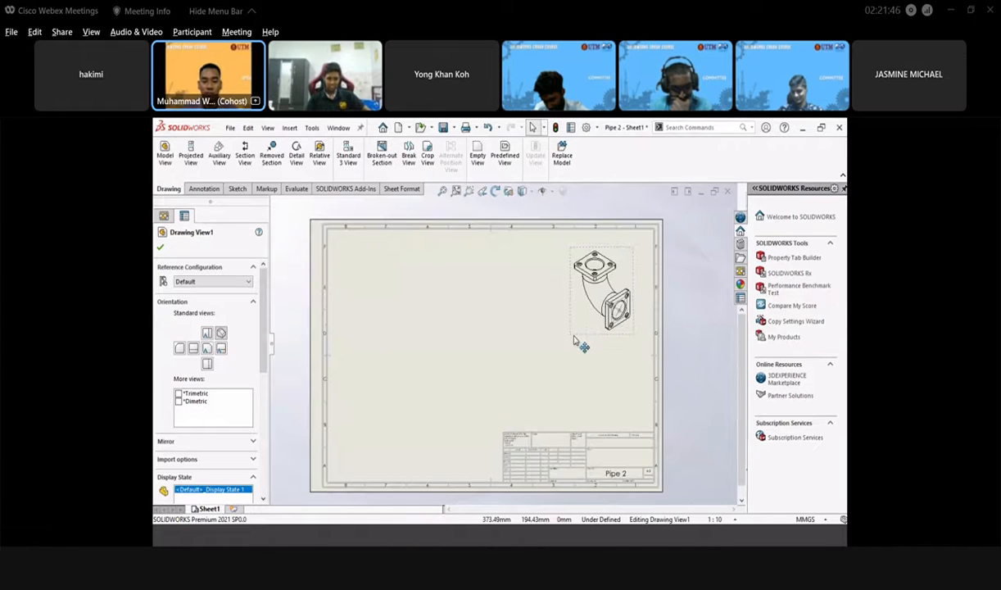
scroll(583, 342, "up", 1)
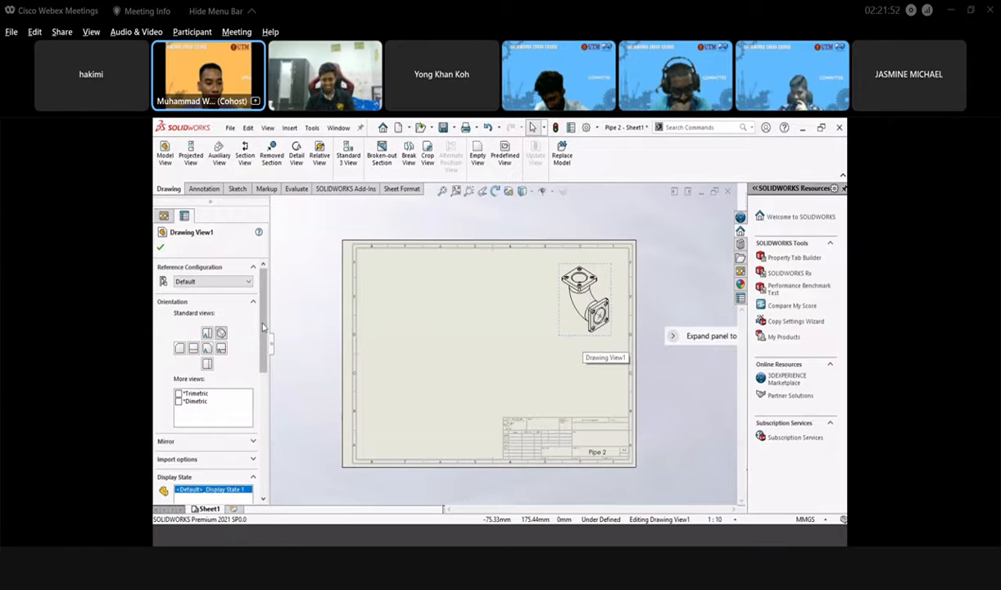
scroll(263, 326, "down", 5)
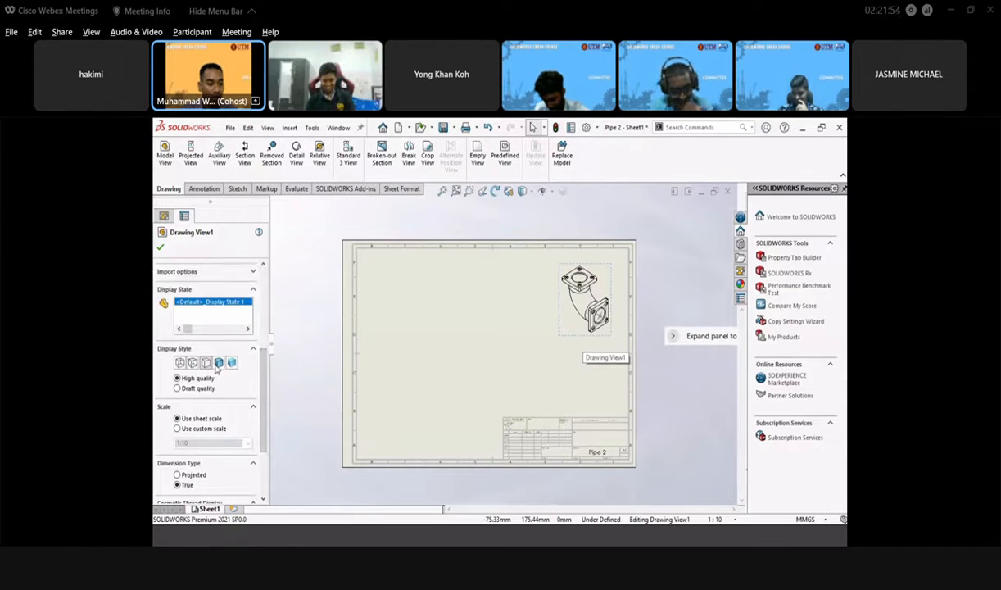
left_click(217, 363)
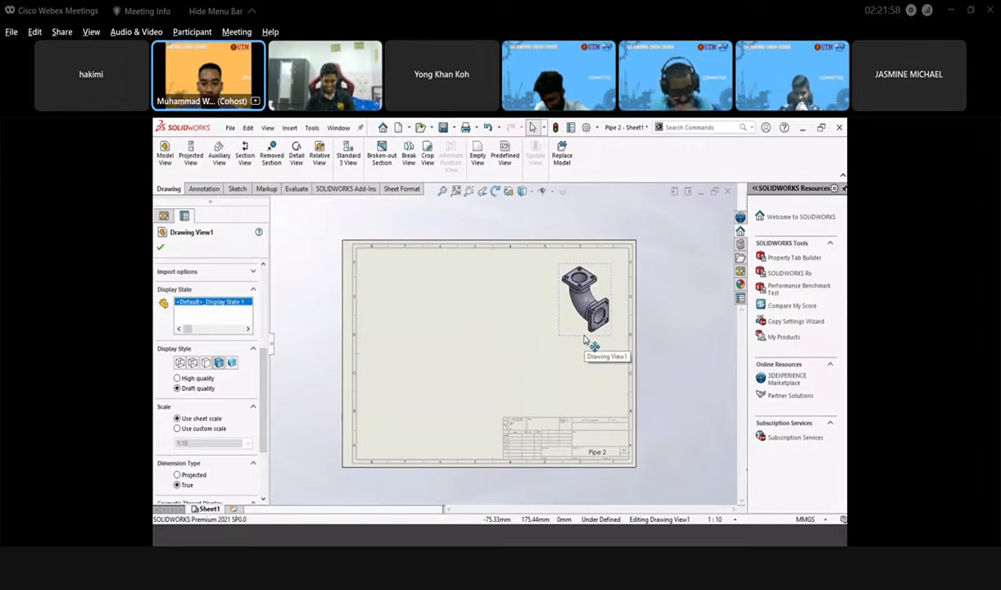
left_click_drag(590, 339, 581, 350)
left_click(519, 304)
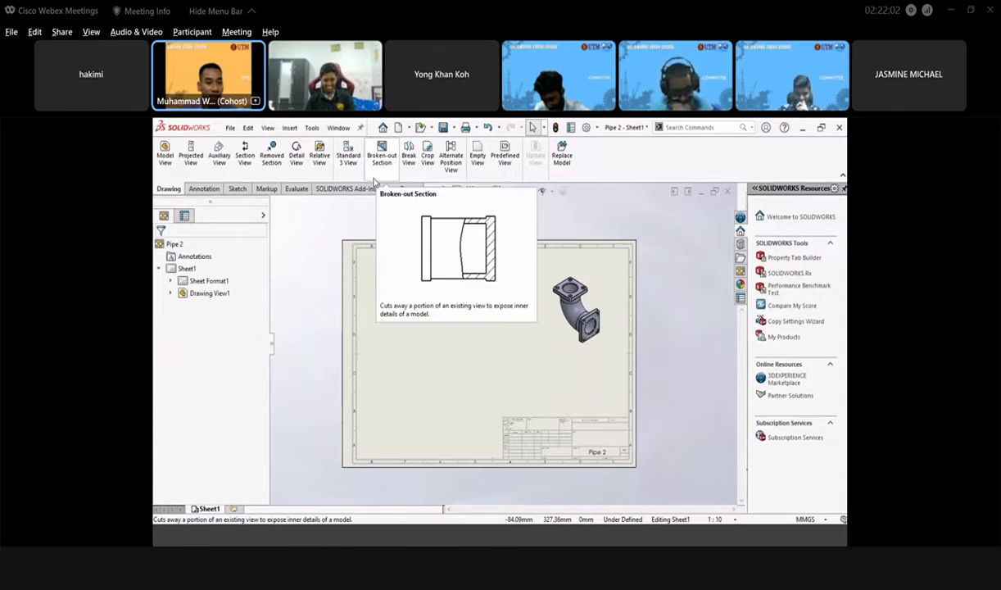
- Insert the standard top, front and side views of Pipe 2 and adjust their positions
left_click(348, 156)
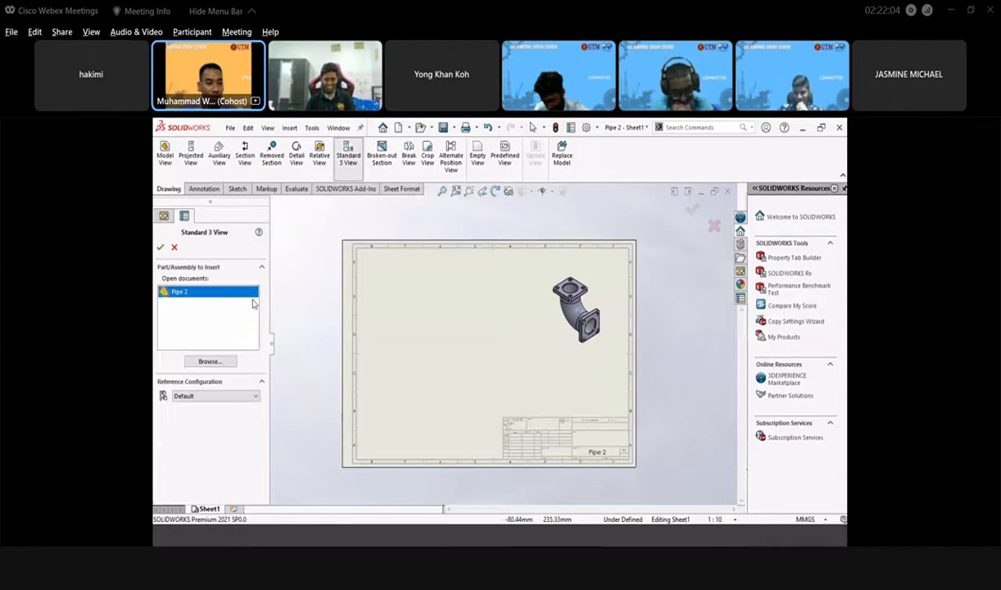
double_click(212, 293)
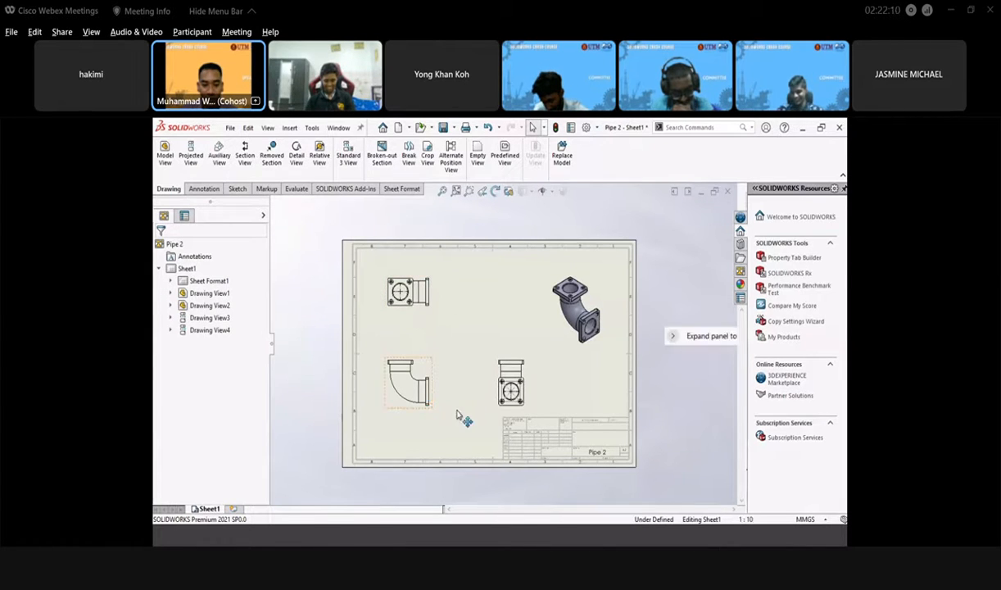
mouse_move(432, 413)
left_mouse_down()
mouse_move(475, 412)
mouse_move(436, 416)
left_mouse_up()
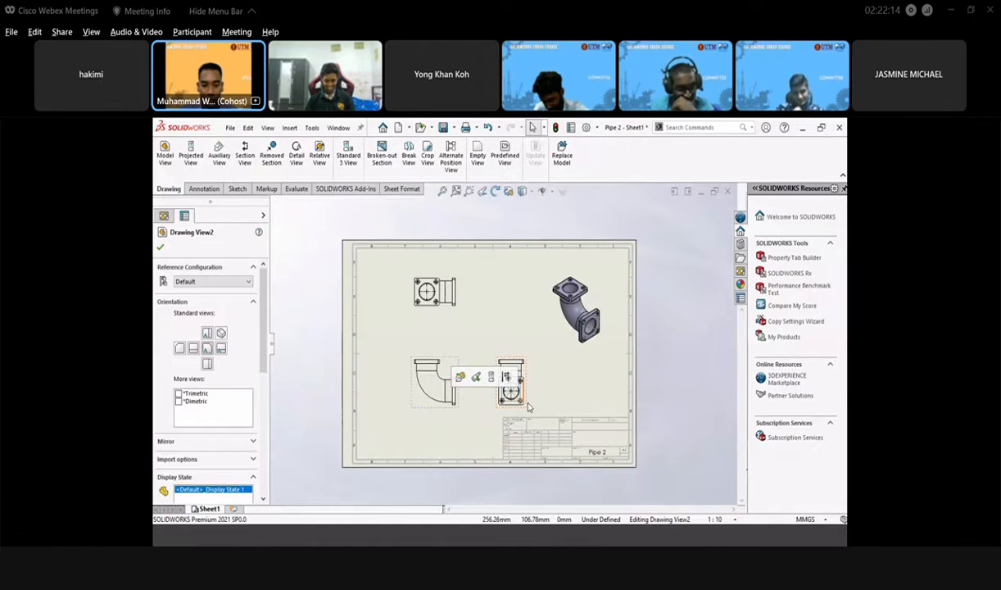
left_click_drag(577, 403, 568, 406)
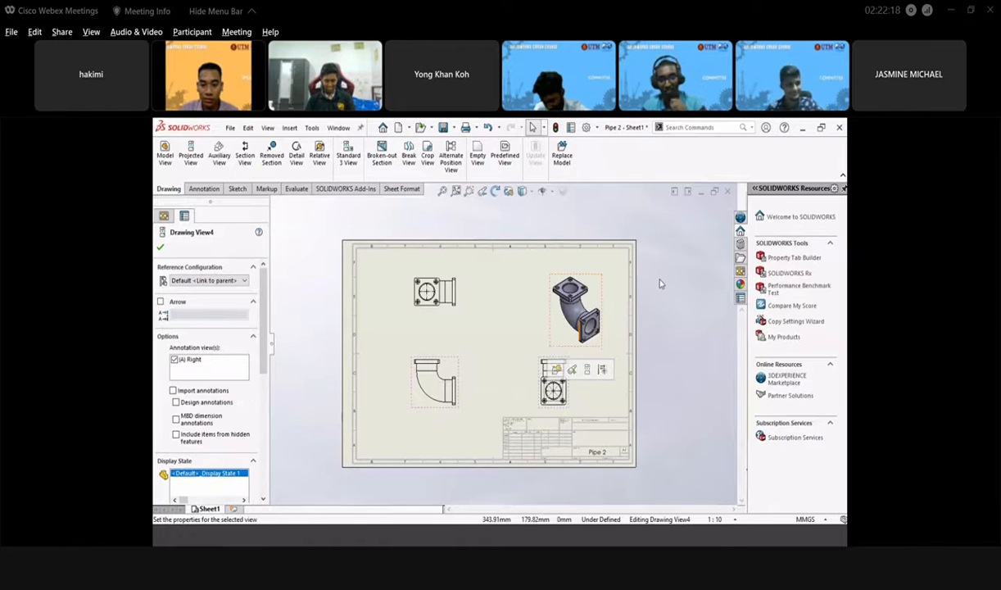
- Move the isometric view slightly up and to the left
left_click(587, 354)
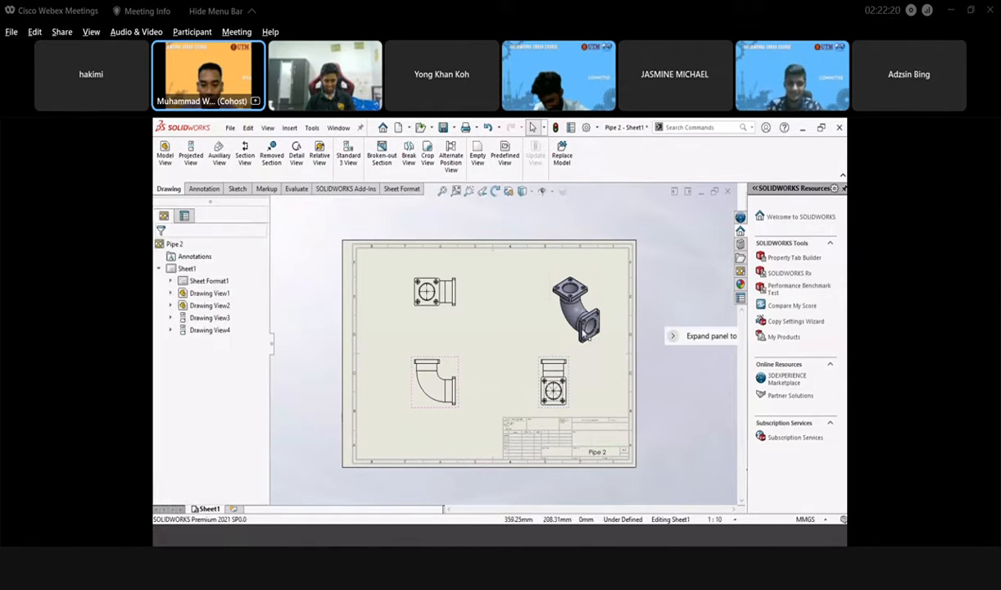
left_click_drag(587, 352, 557, 342)
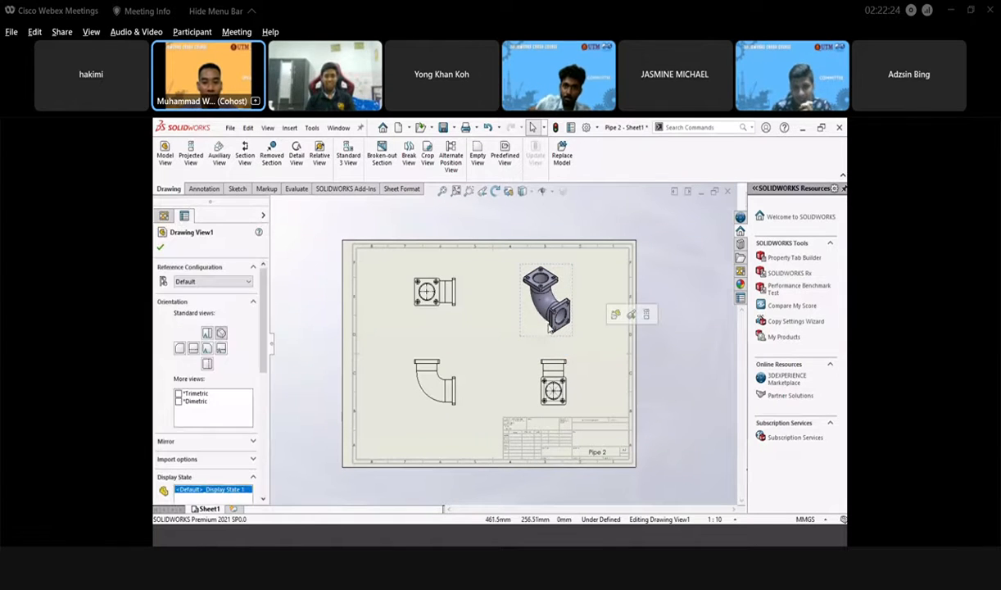
left_click(591, 334)
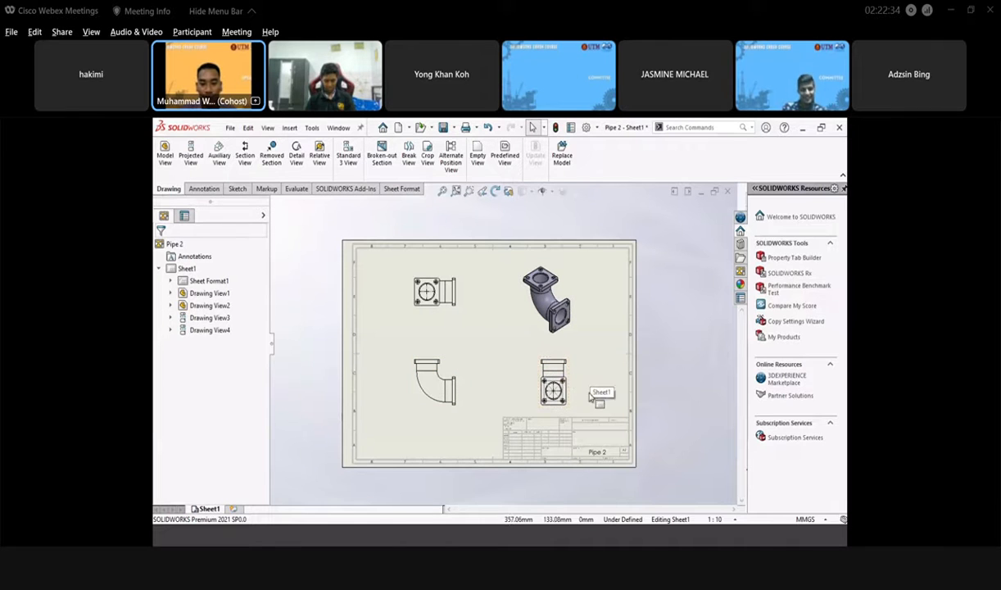
- Switch the sheet into Edit Sheet Format mode
scroll(589, 398, "down", 3)
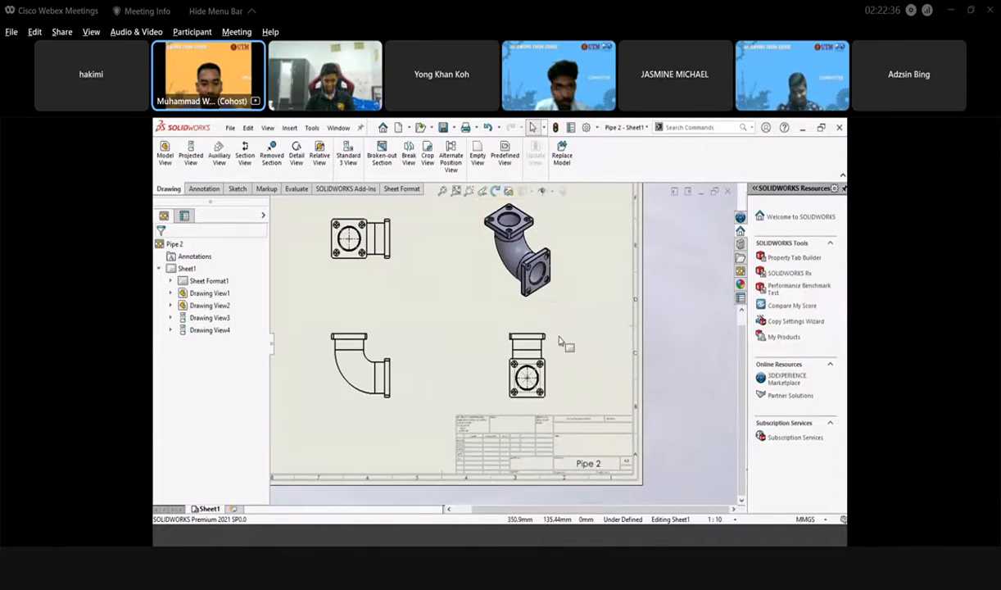
scroll(475, 327, "up", 2)
scroll(547, 352, "down", 1)
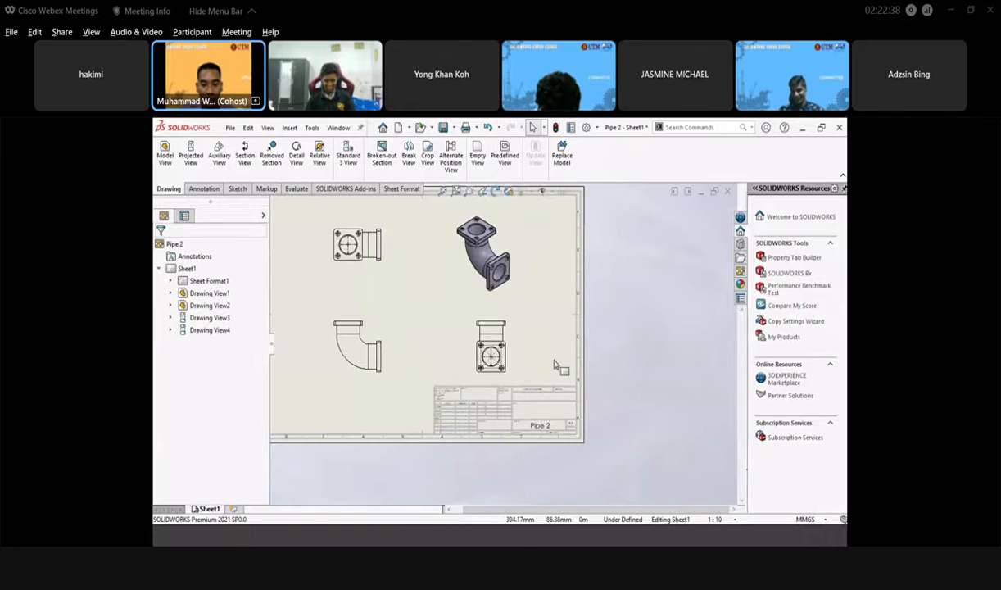
right_click(547, 352)
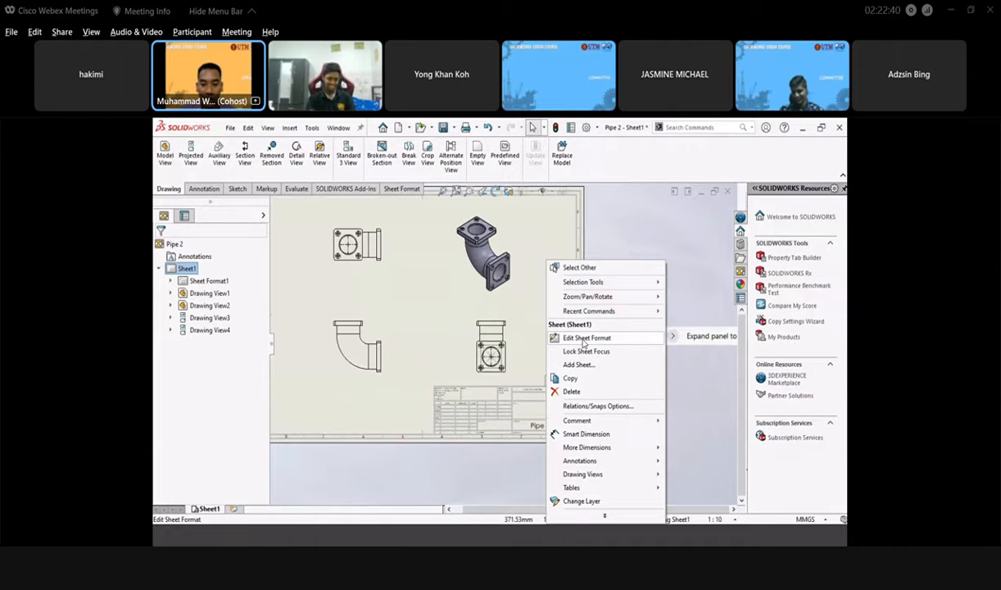
left_click(585, 338)
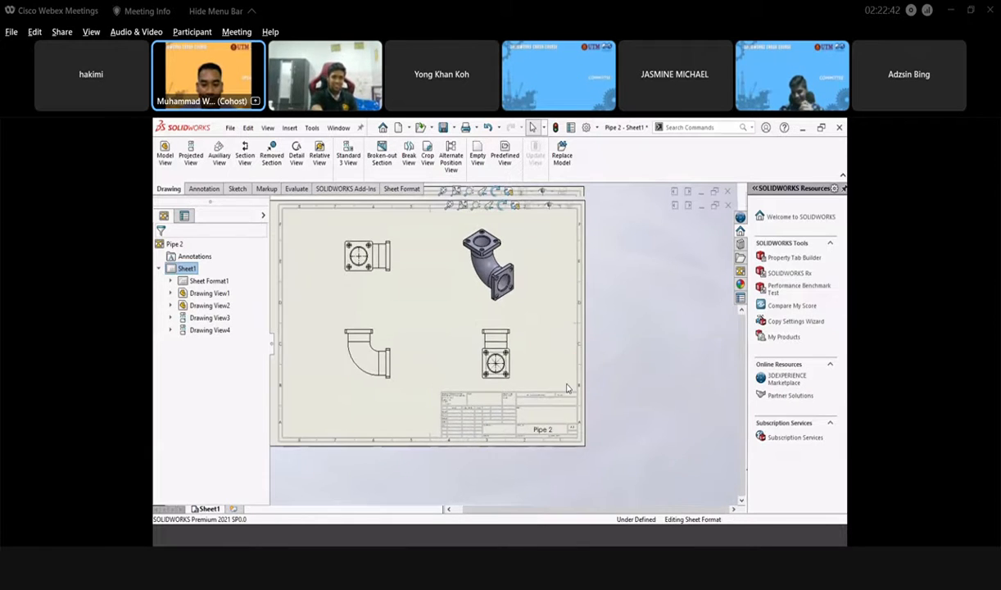
- Set the title block's TITLE field to 'Pipe'
scroll(522, 432, "down", 3)
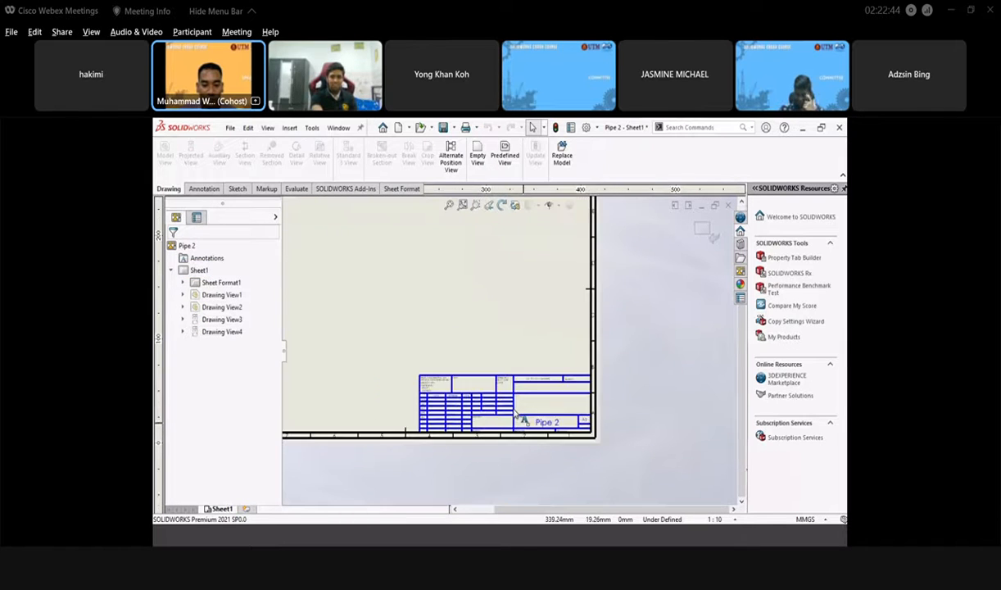
scroll(605, 403, "down", 2)
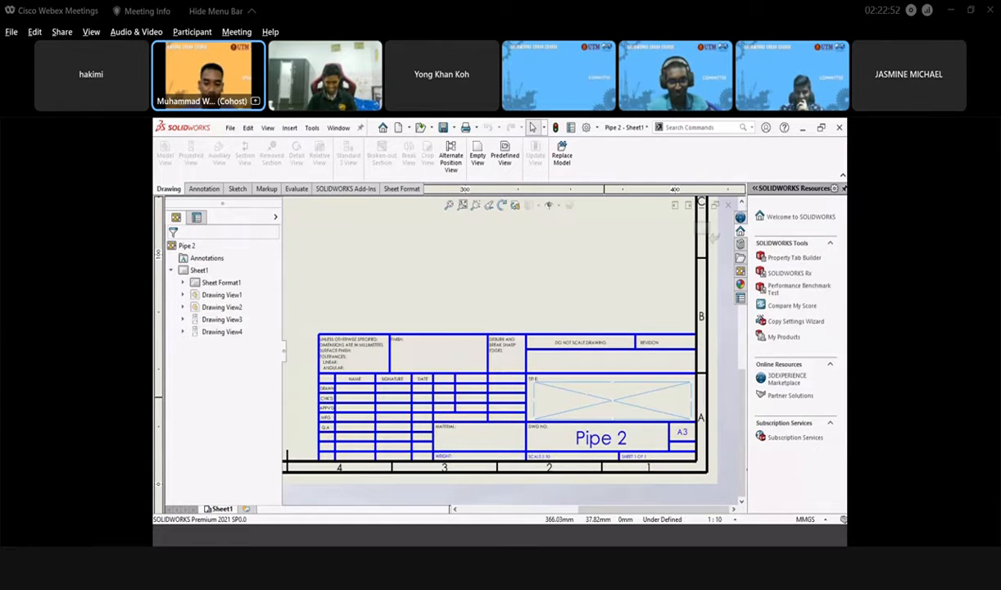
double_click(606, 400)
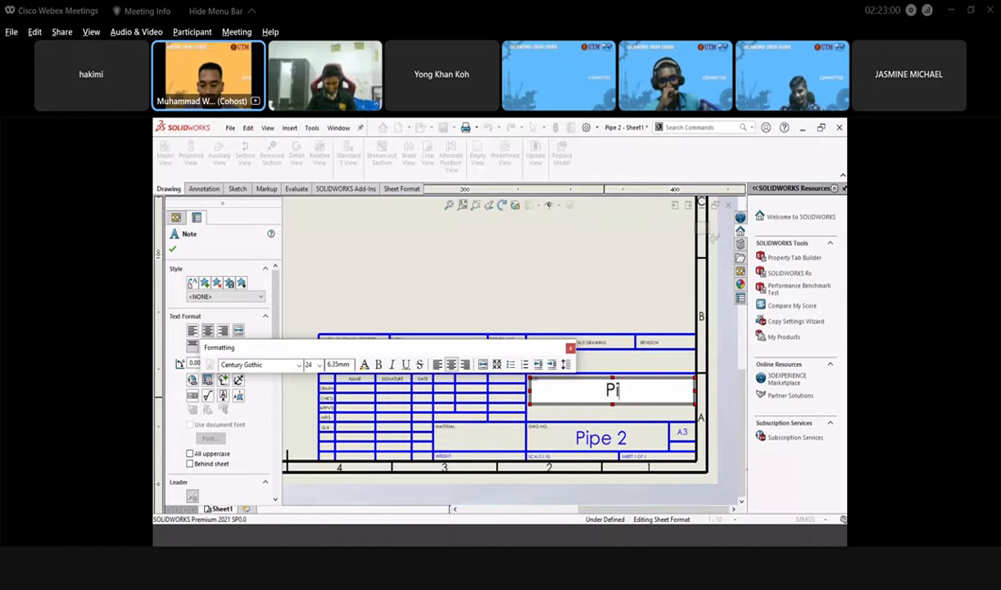
left_click(587, 316)
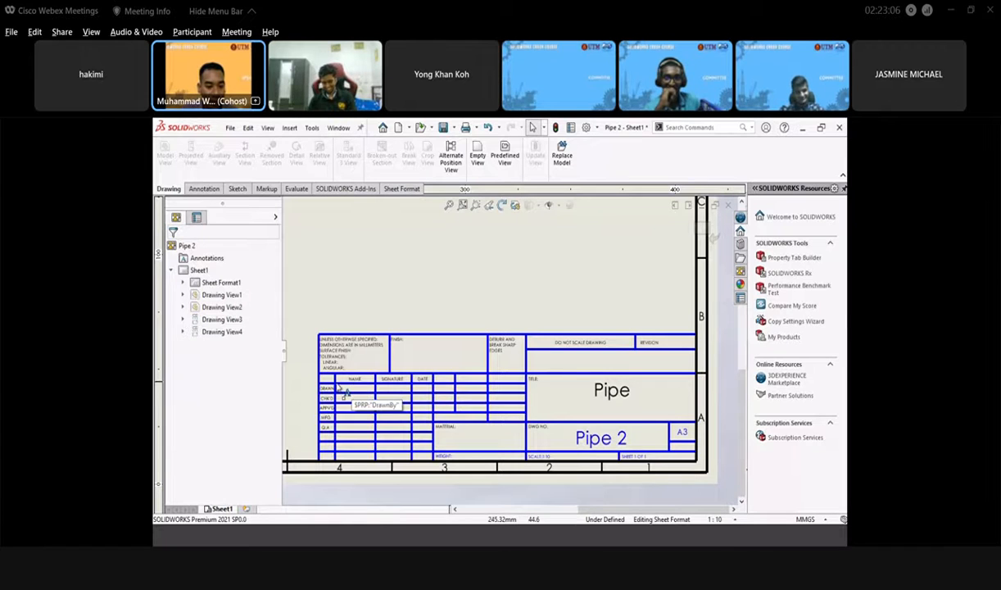
scroll(362, 396, "down", 4)
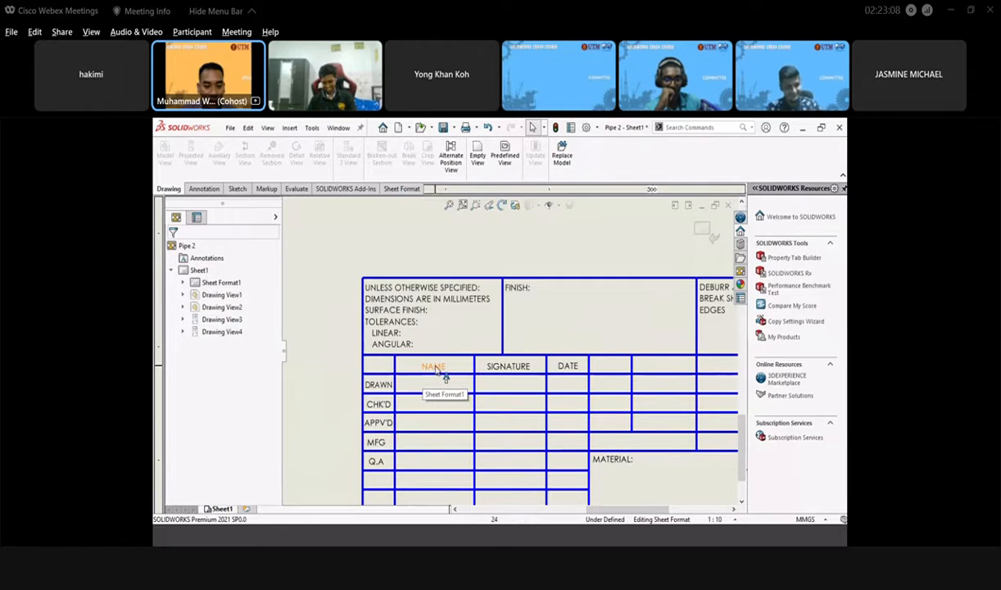
- Replace the NAME heading in the title block with the drafter's name
left_click(432, 367)
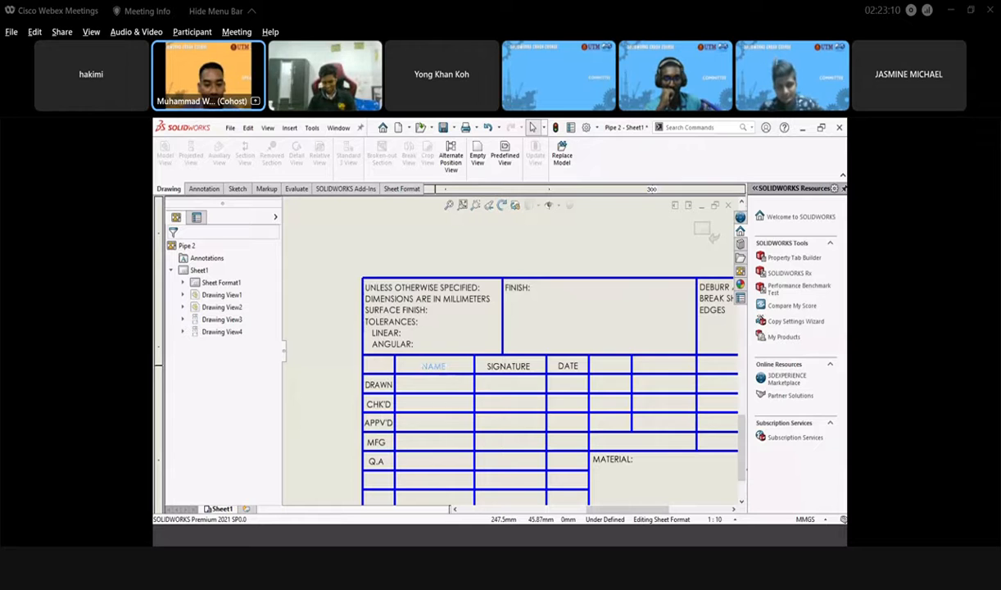
double_click(433, 367)
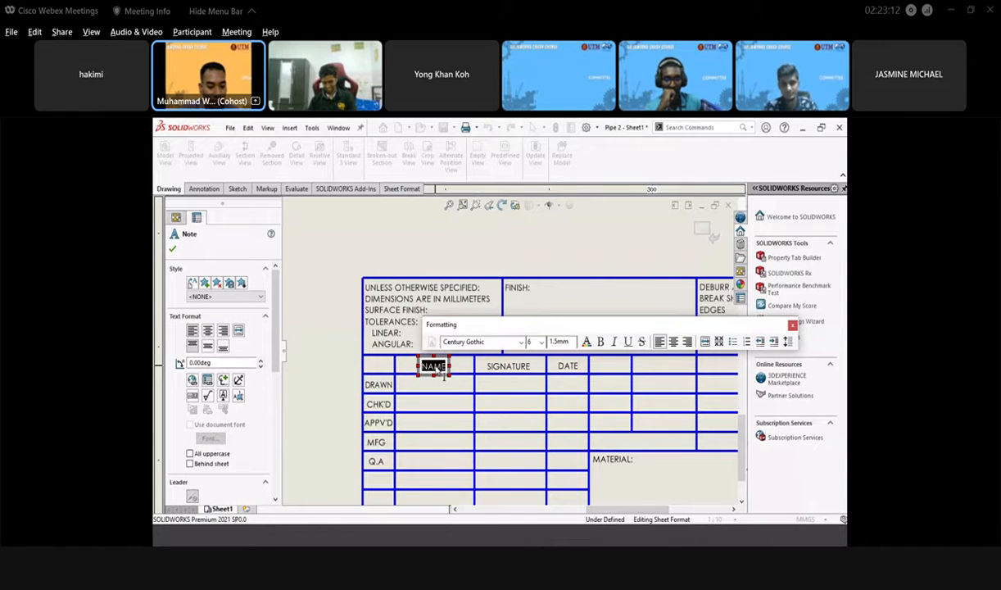
type("WAF")
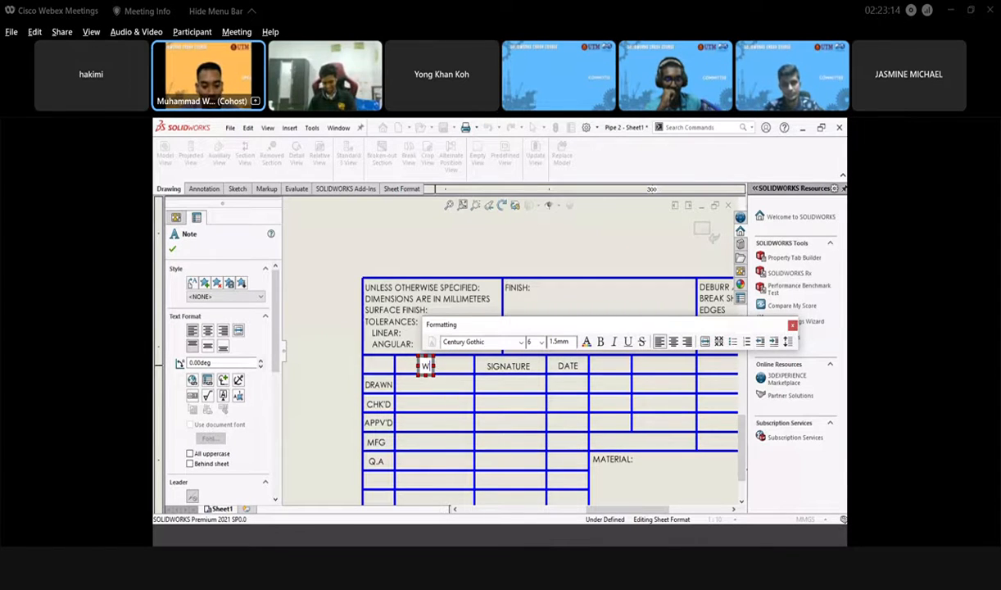
type("IUDDIN")
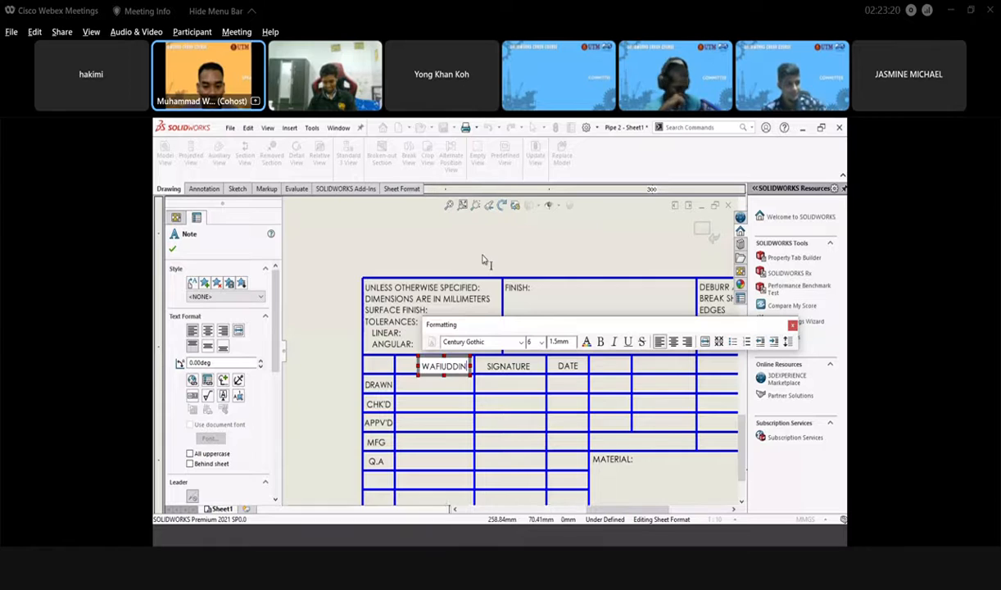
left_click(579, 393)
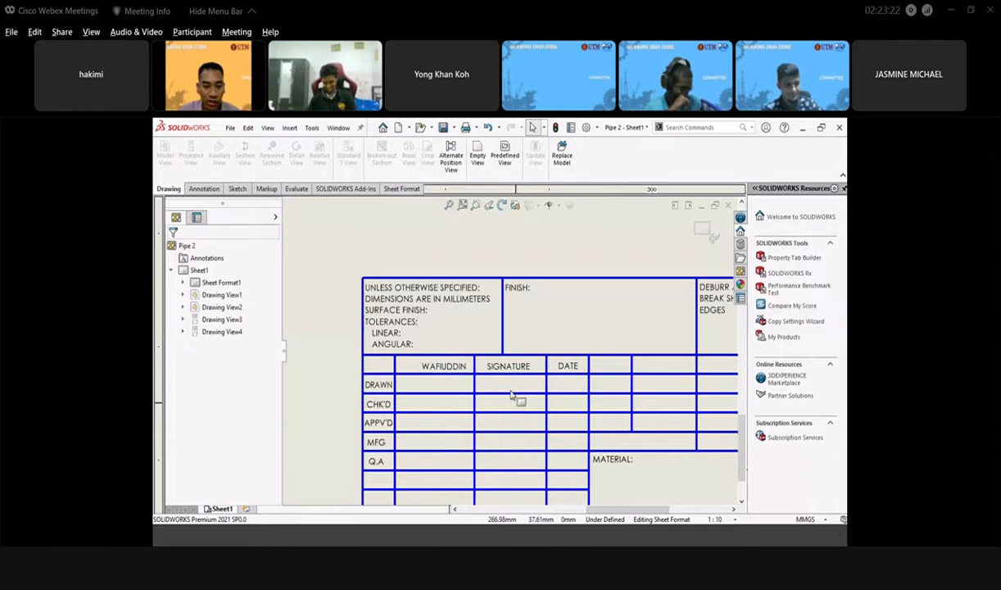
scroll(485, 421, "up", 1)
scroll(484, 424, "up", 1)
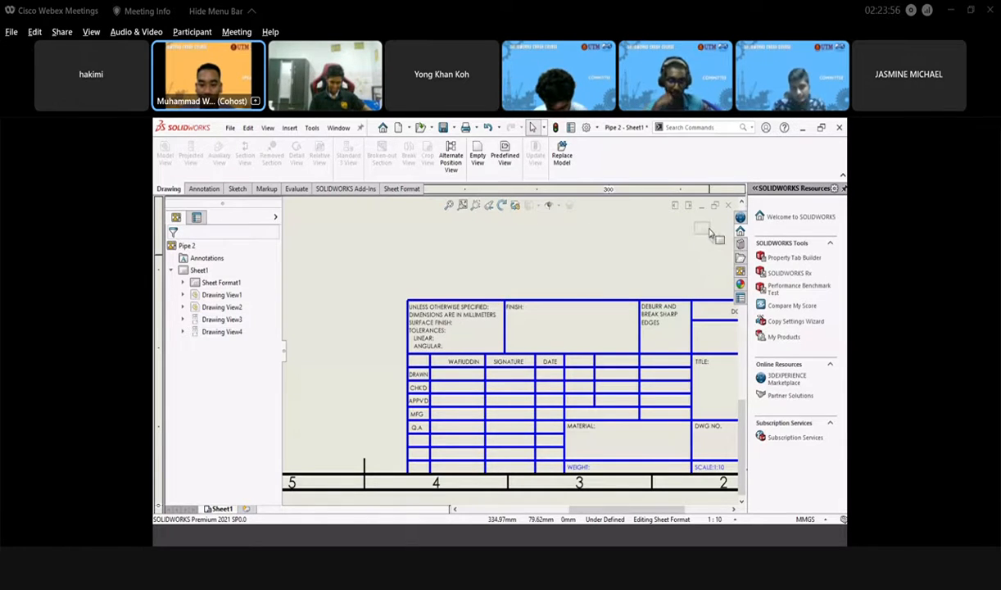
scroll(577, 387, "up", 2)
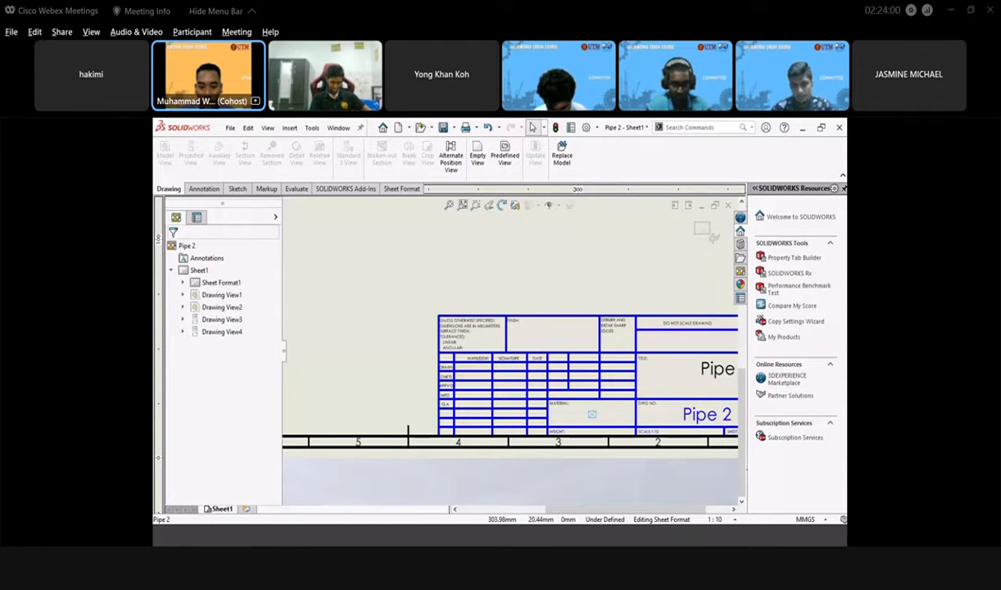
- Enter 'STAINLESS STEEL' in the title block's MATERIAL cell
double_click(592, 413)
scroll(604, 417, "down", 2)
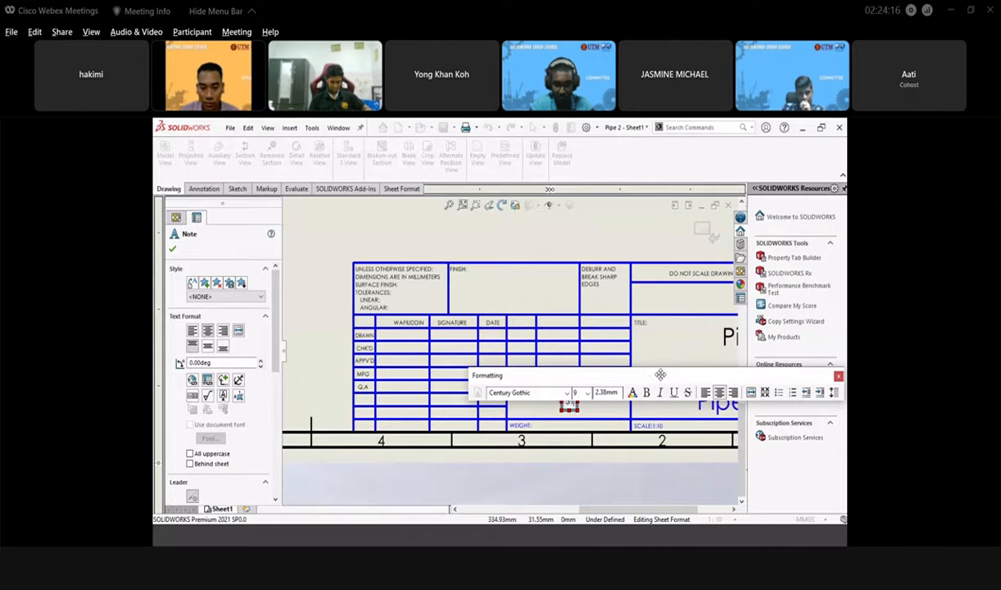
left_click_drag(660, 375, 644, 355)
type("A")
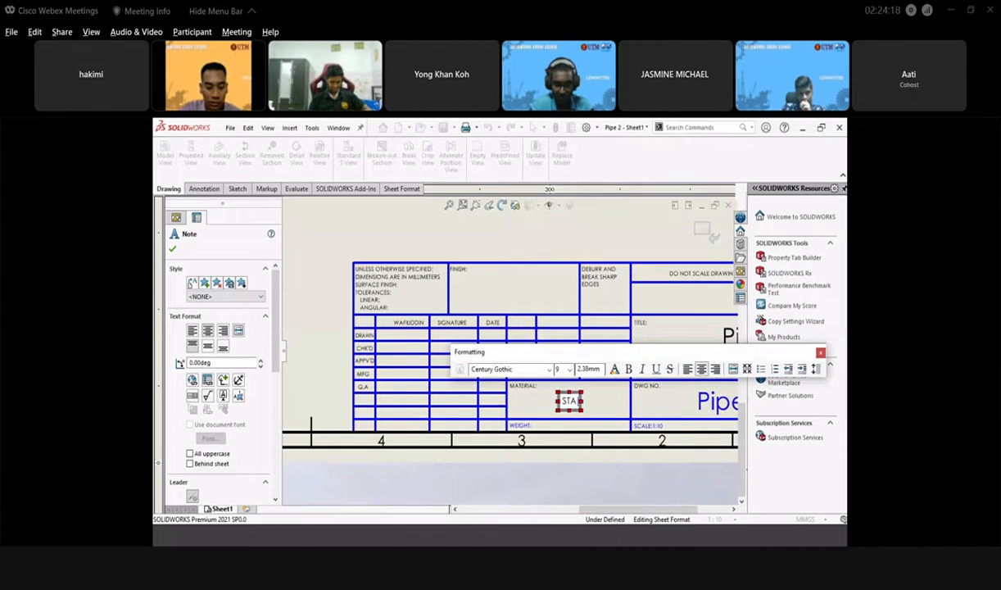
type("IN")
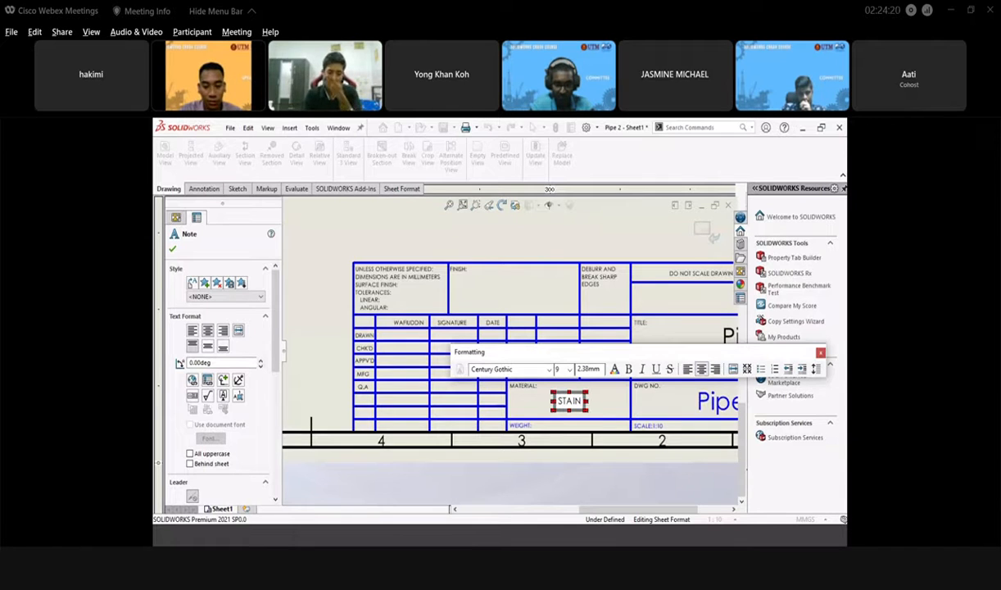
type("LESS")
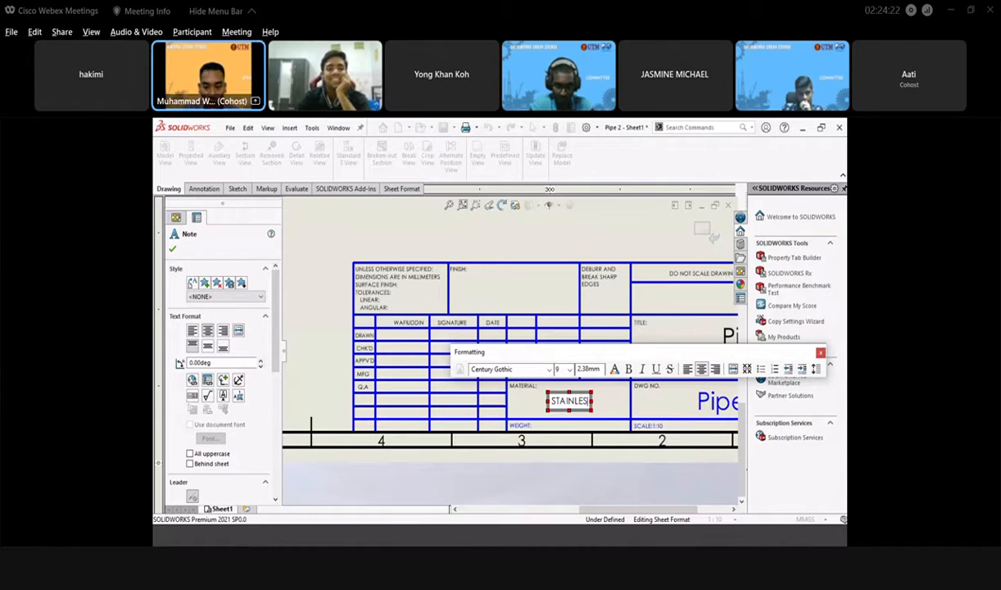
type("STEEL")
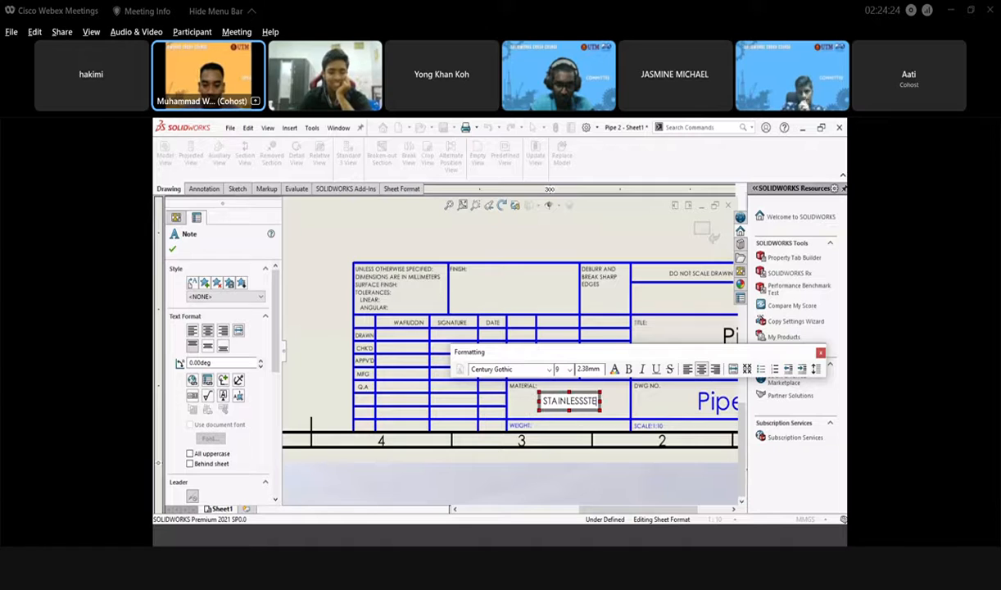
left_click(576, 401)
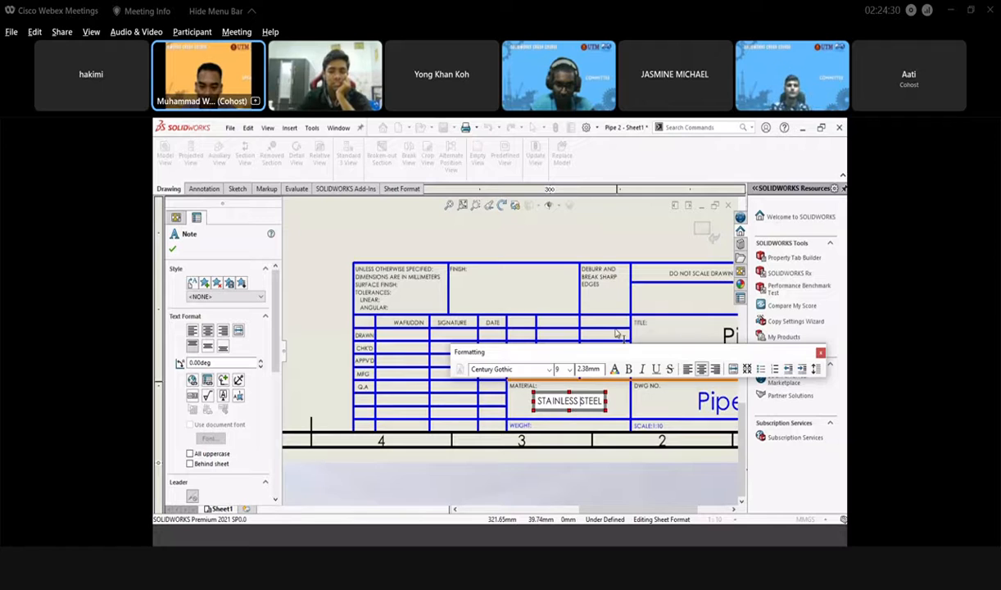
left_click(605, 254)
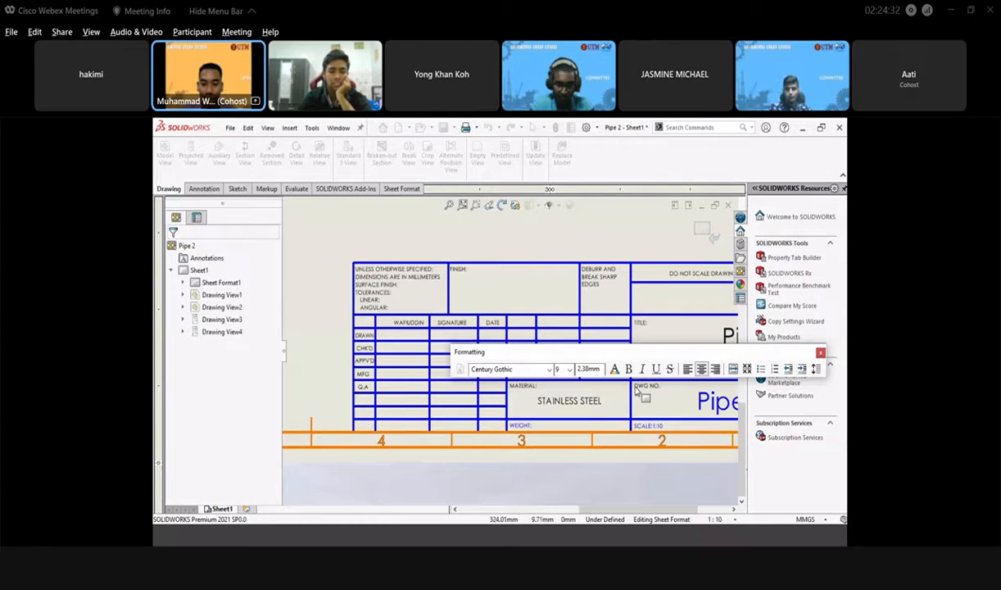
scroll(636, 398, "up", 5)
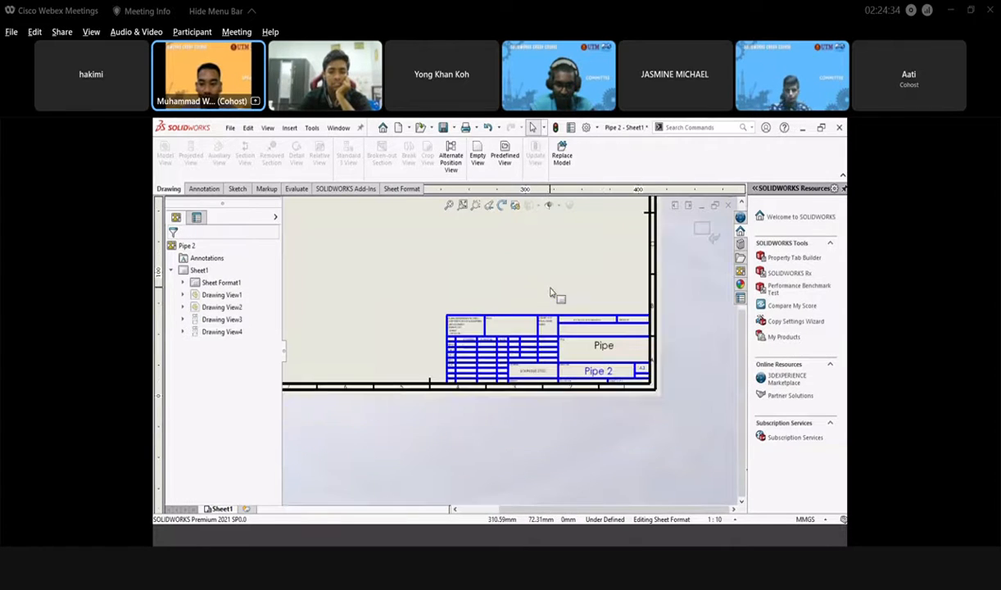
- Exit sheet-format editing and start a new text note from the Annotation tools
left_click(702, 229)
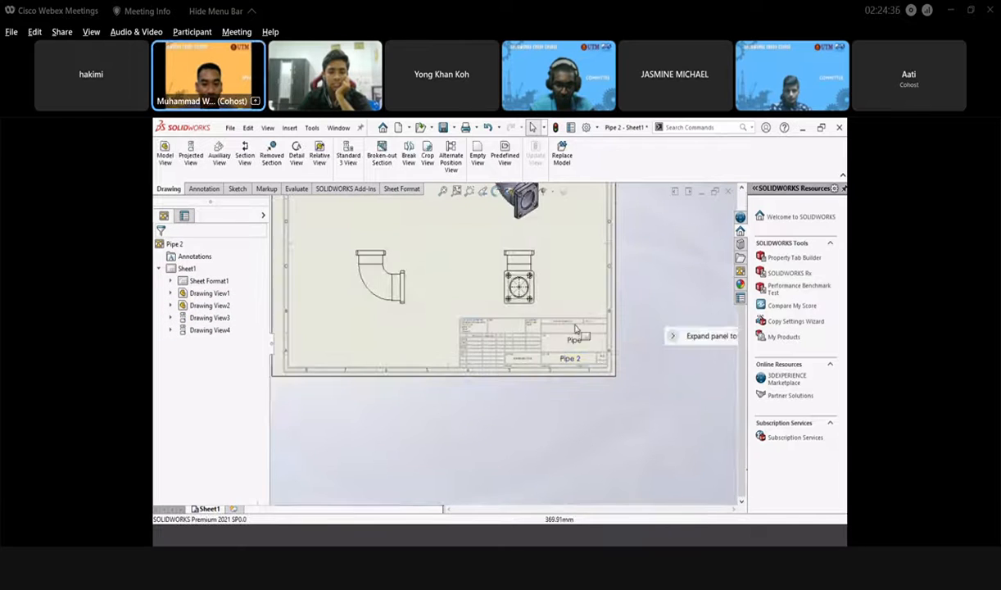
scroll(482, 256, "up", 3)
scroll(482, 256, "up", 1)
scroll(478, 336, "down", 4)
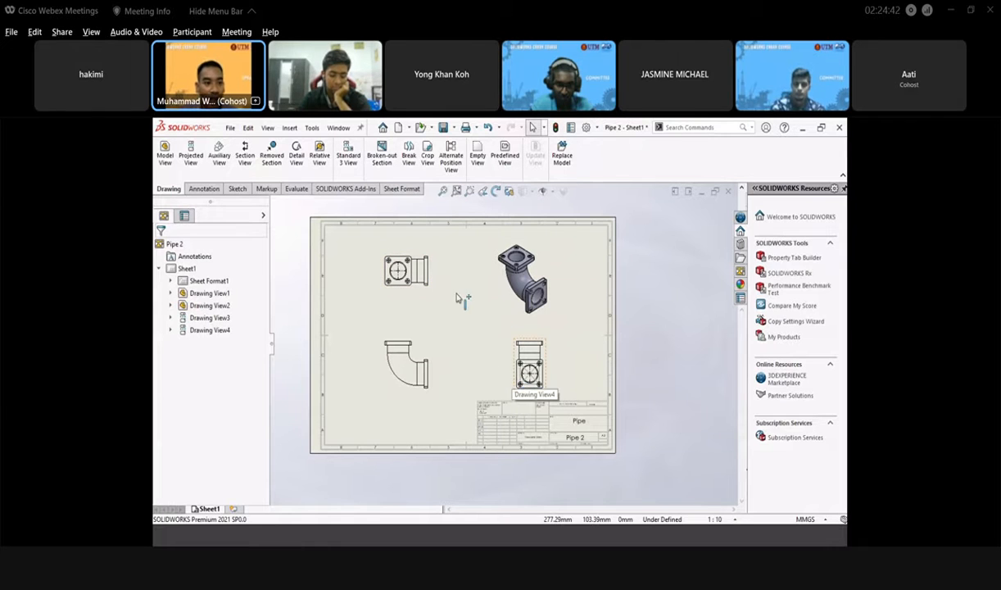
left_click(204, 190)
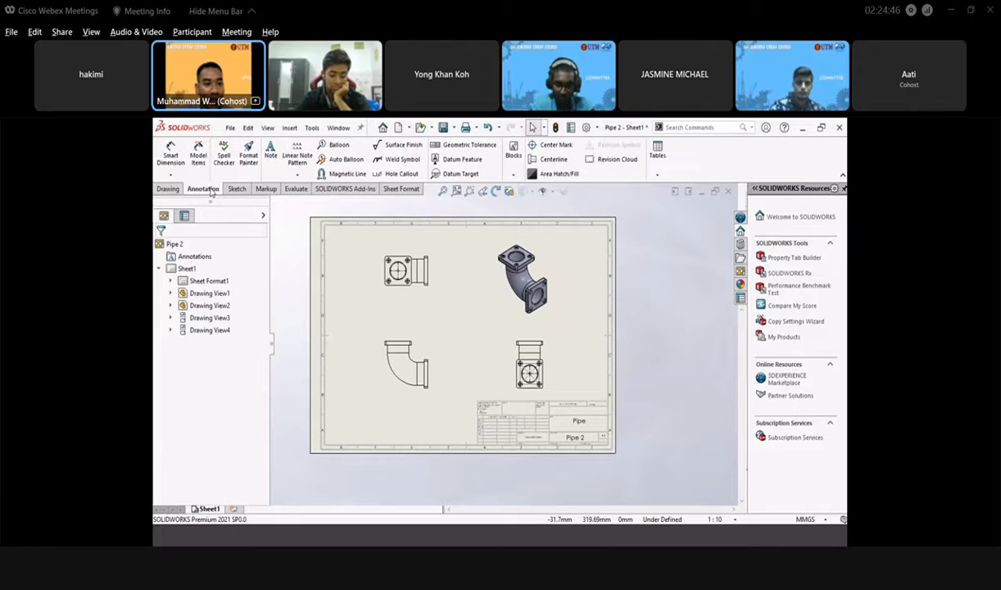
left_click(270, 154)
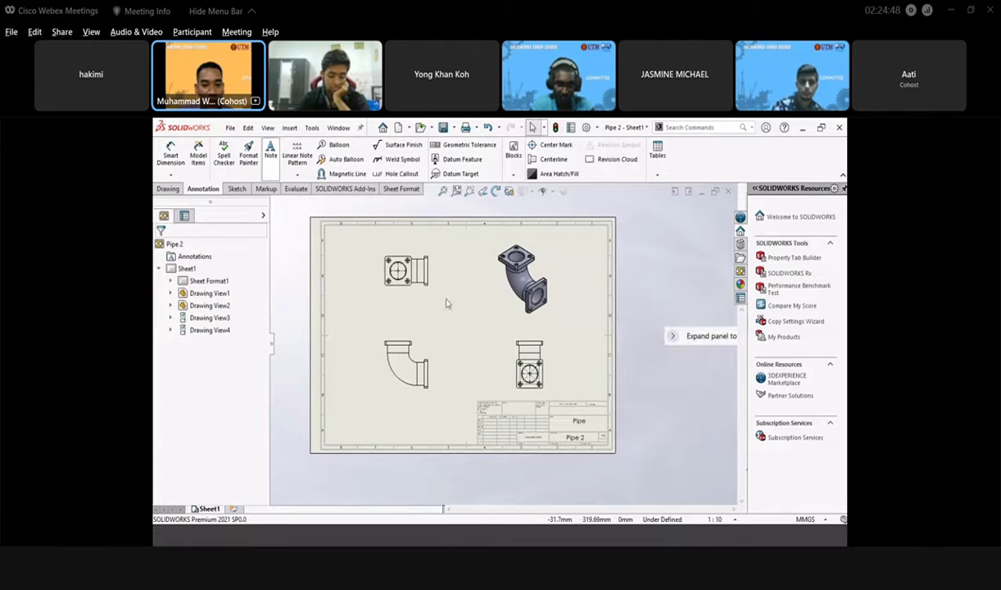
- Place a 'Top View' label beneath the top-left view
left_click(395, 307)
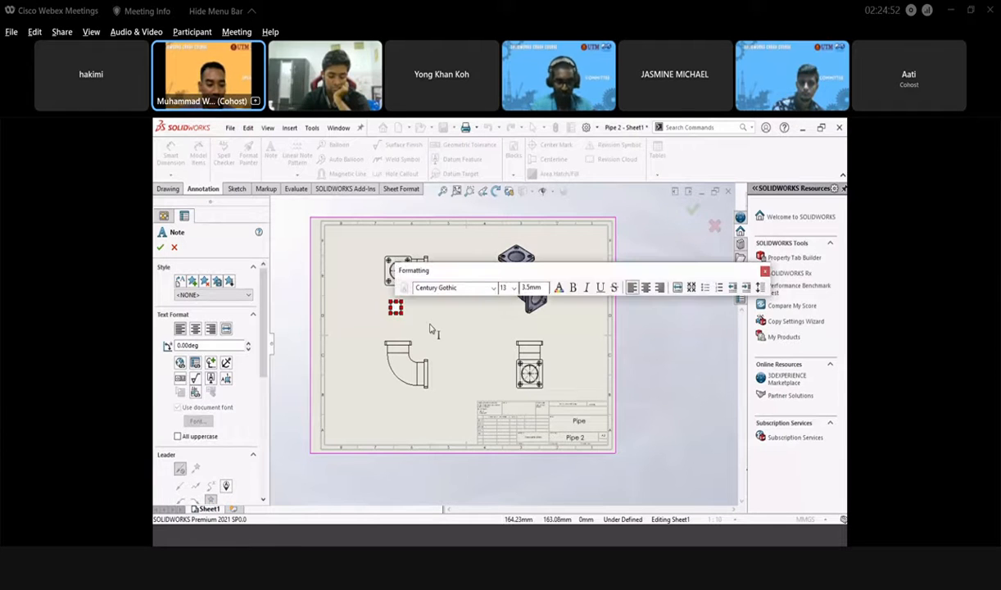
scroll(423, 316, "up", 3)
scroll(424, 317, "down", 2)
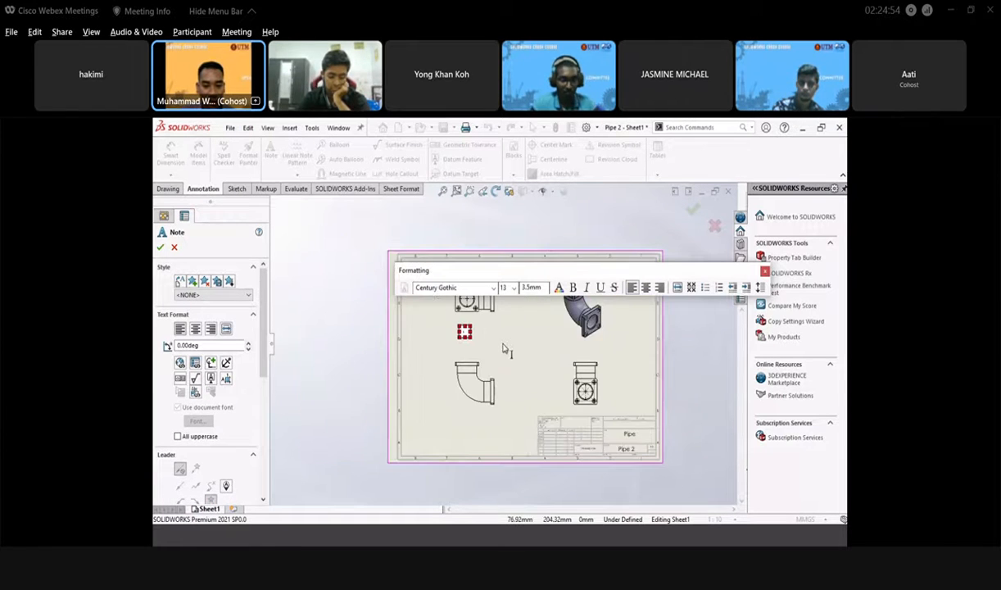
scroll(491, 336, "down", 3)
type("T")
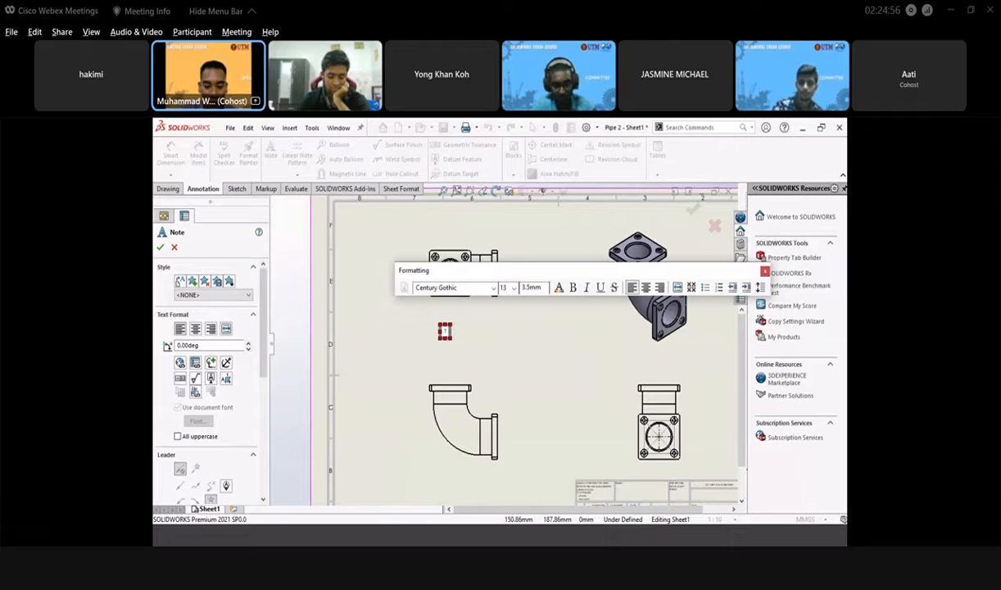
type("op V")
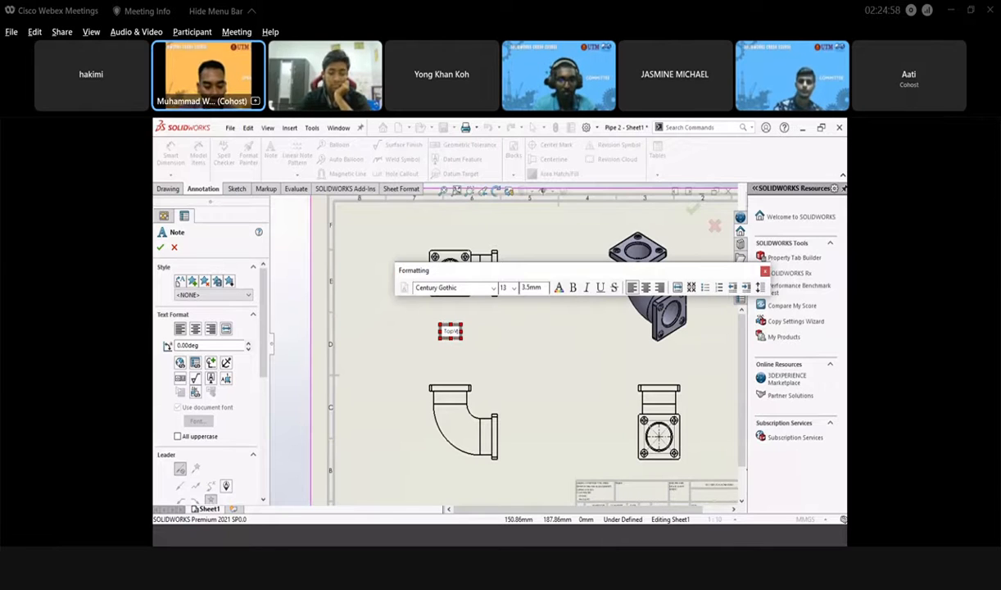
type("iew")
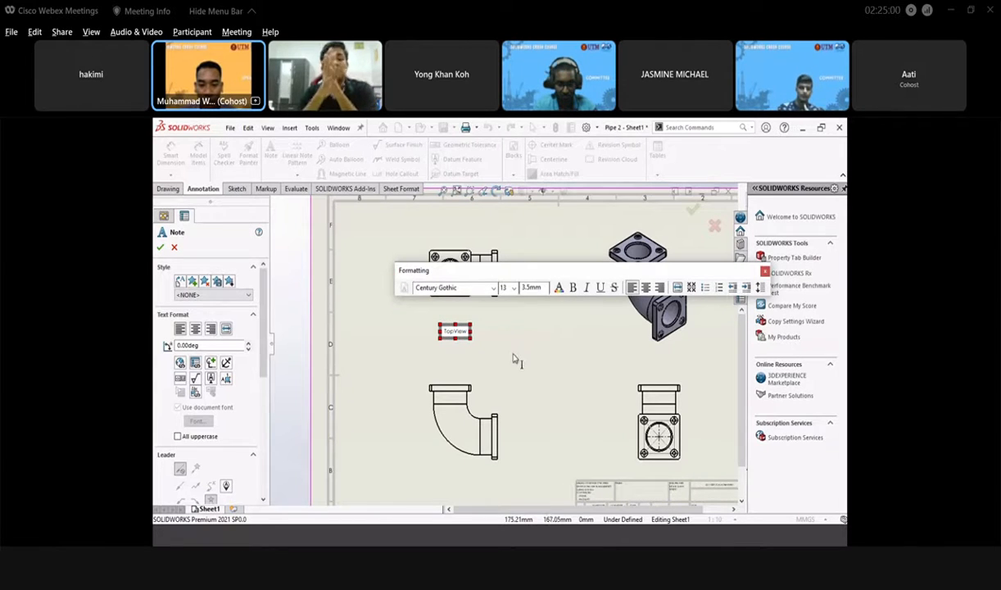
left_click(515, 358)
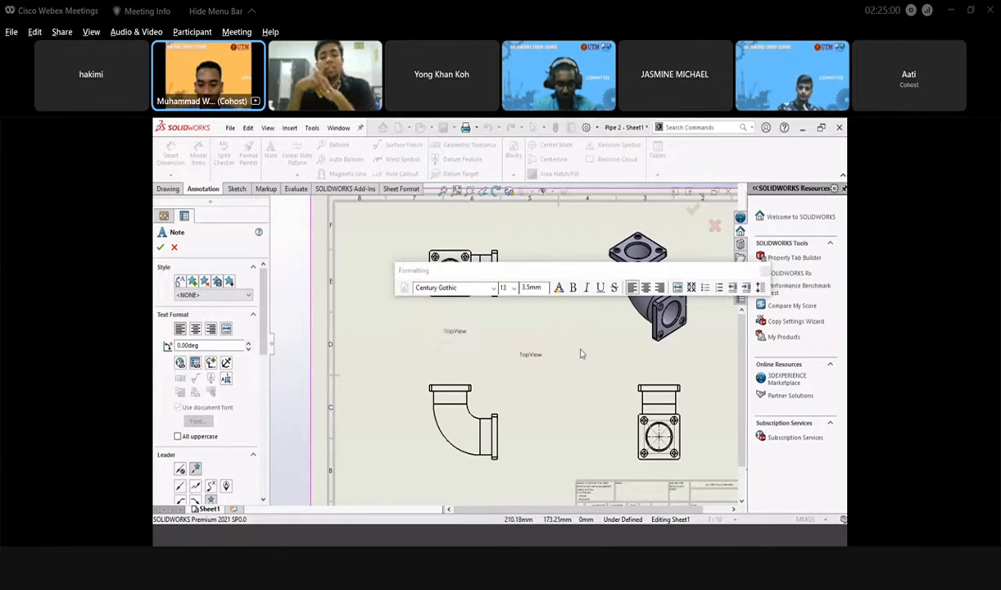
- Label the isometric model 'Isometric View' and start a note under the lower-right view
left_click(655, 361)
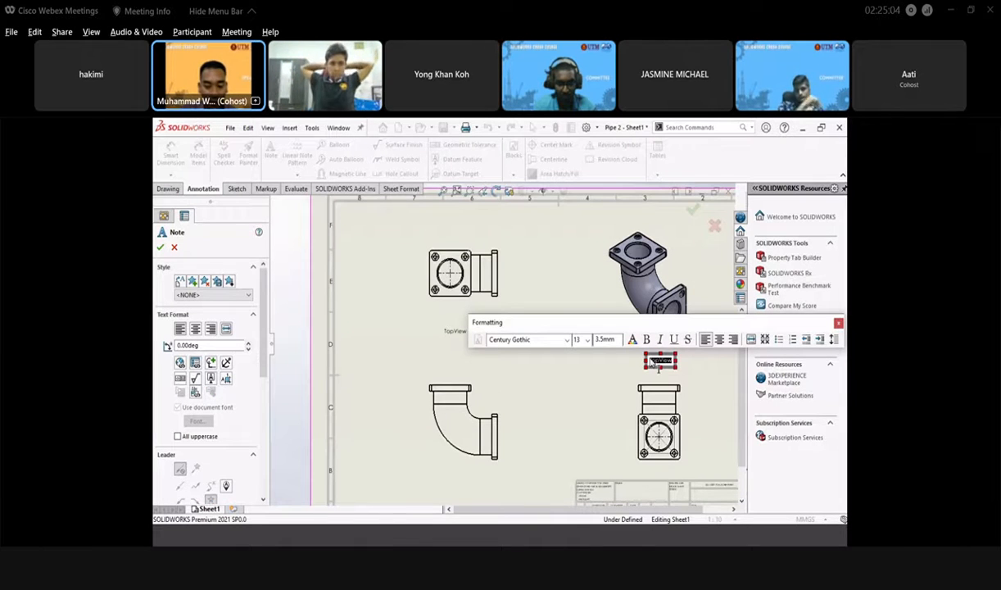
type("R")
type("some")
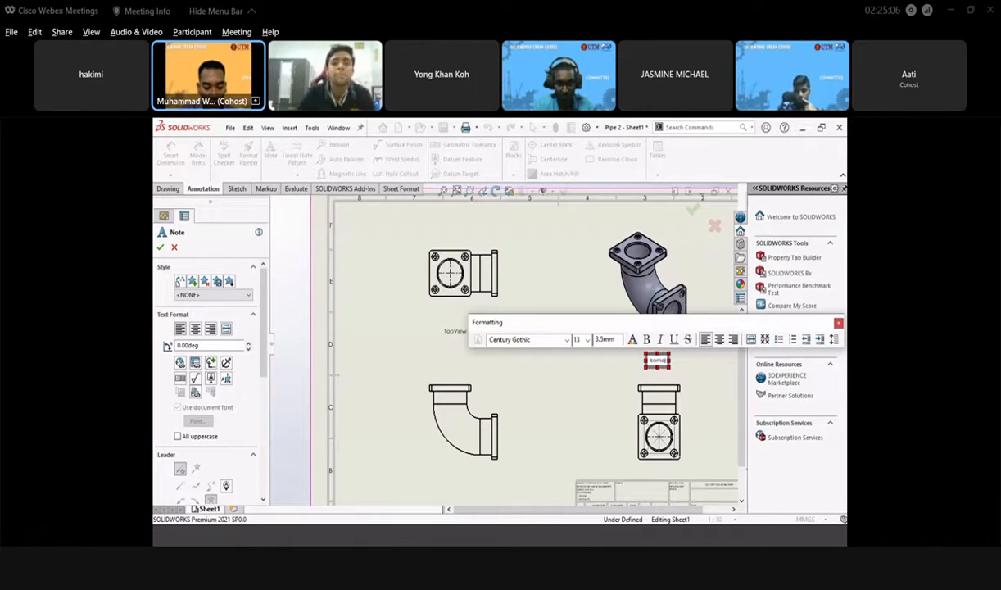
type("tricView")
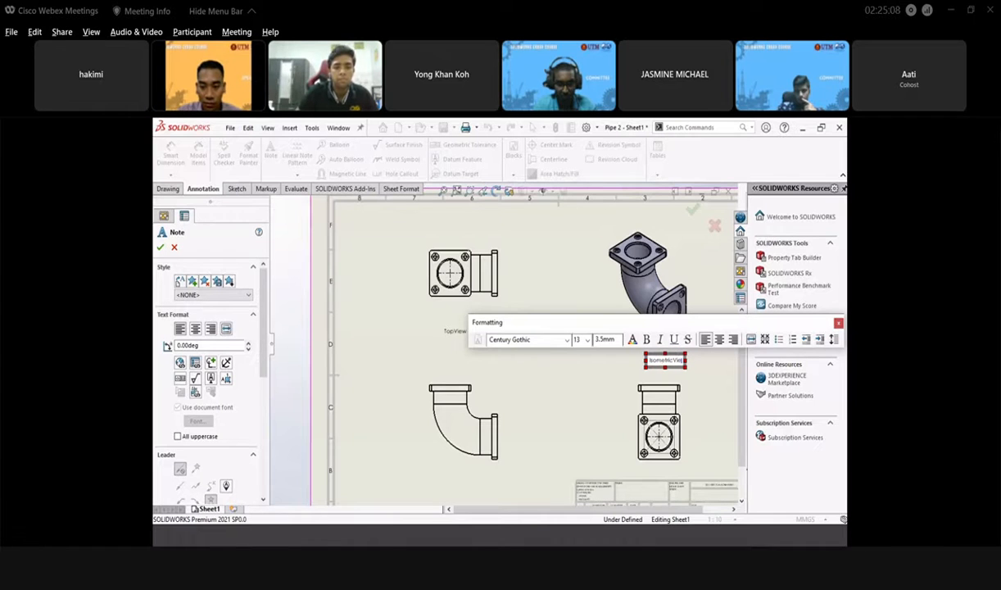
left_click(674, 361)
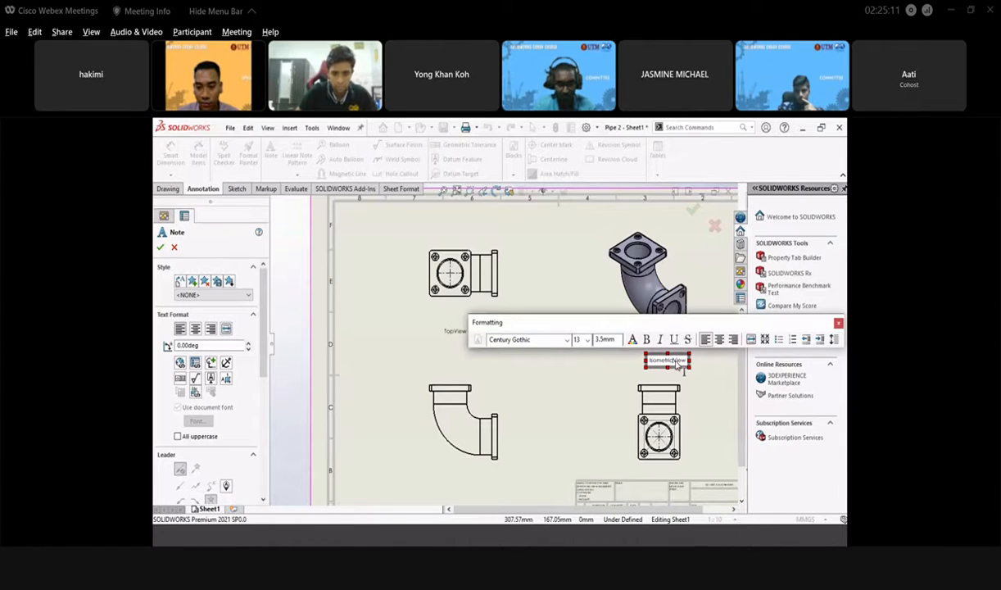
left_click(615, 377)
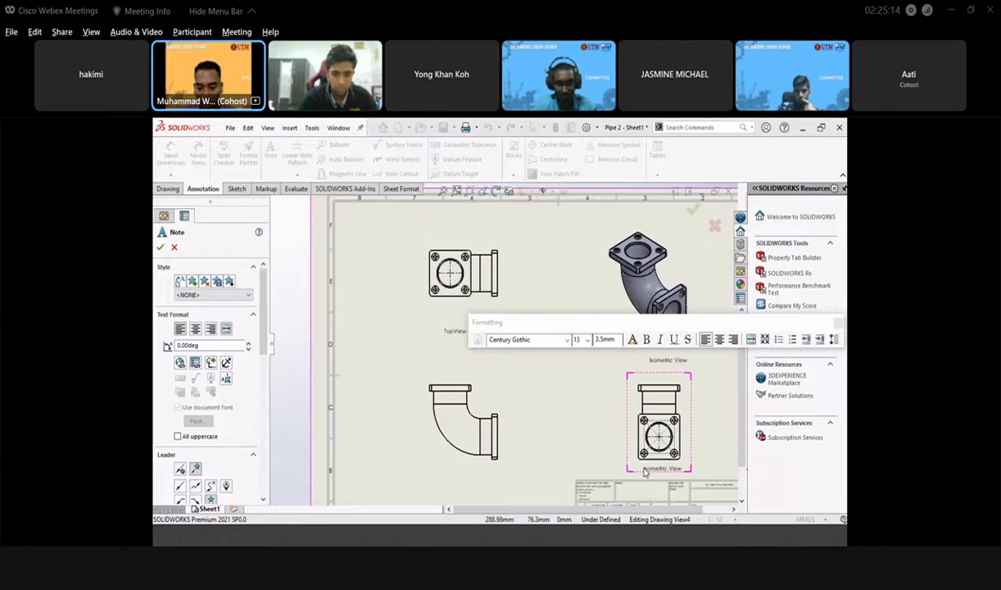
left_click(645, 471)
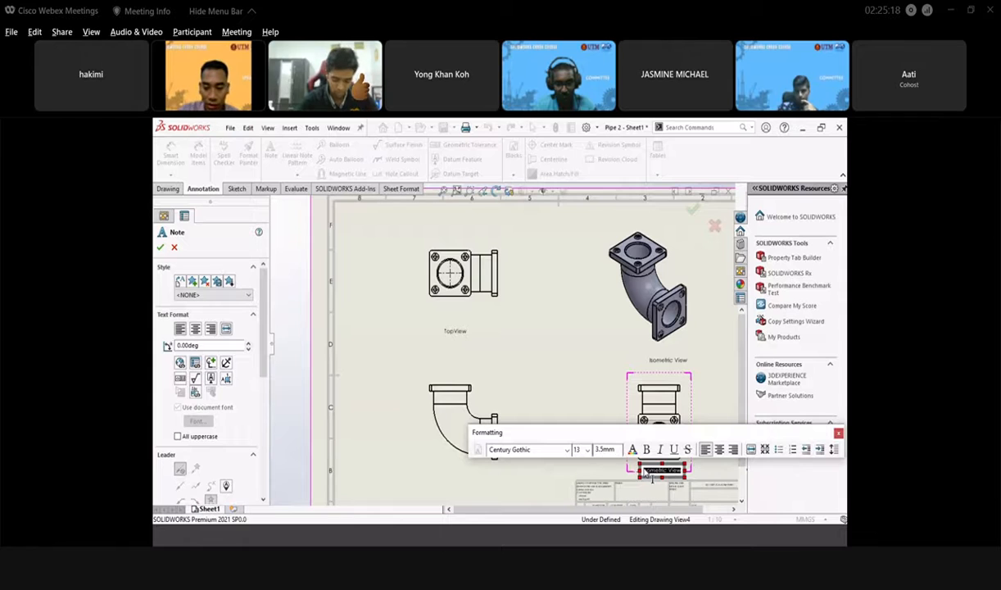
key("BackSpace")
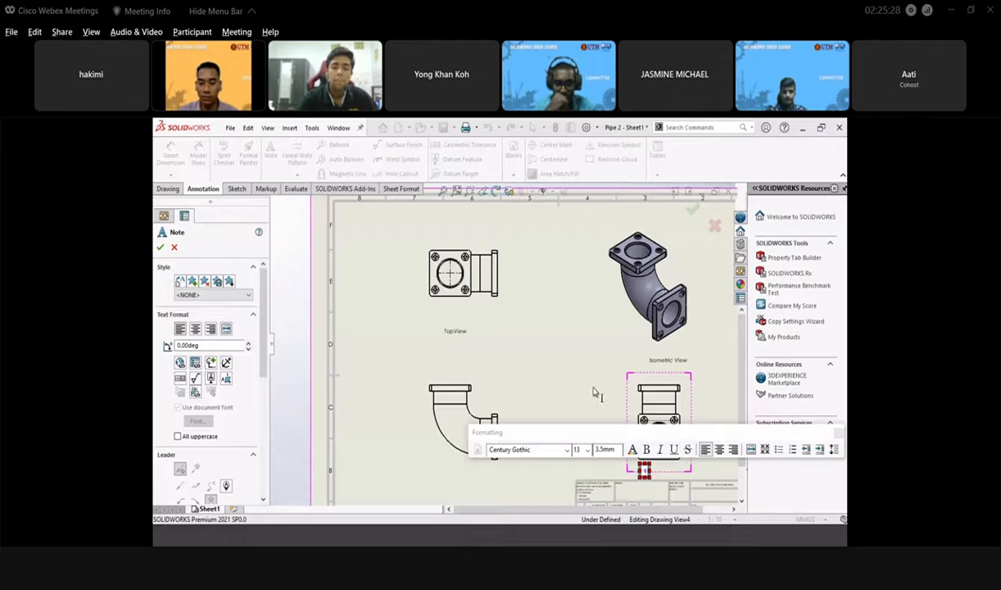
- Discard the empty note and label the lower-right view 'Side View'
left_click(668, 485)
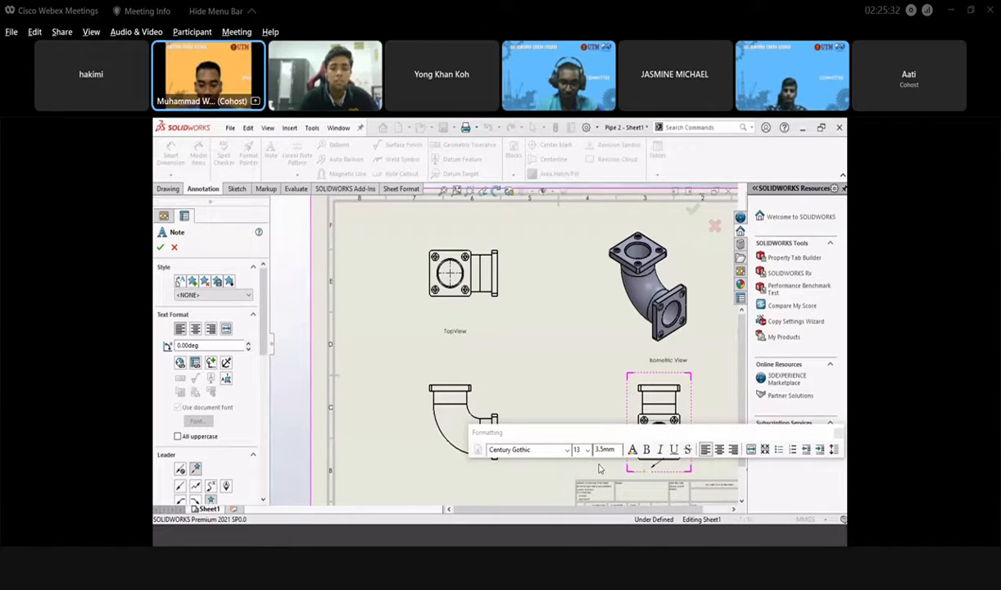
scroll(602, 467, "up", 2)
key("f")
scroll(595, 418, "down", 3)
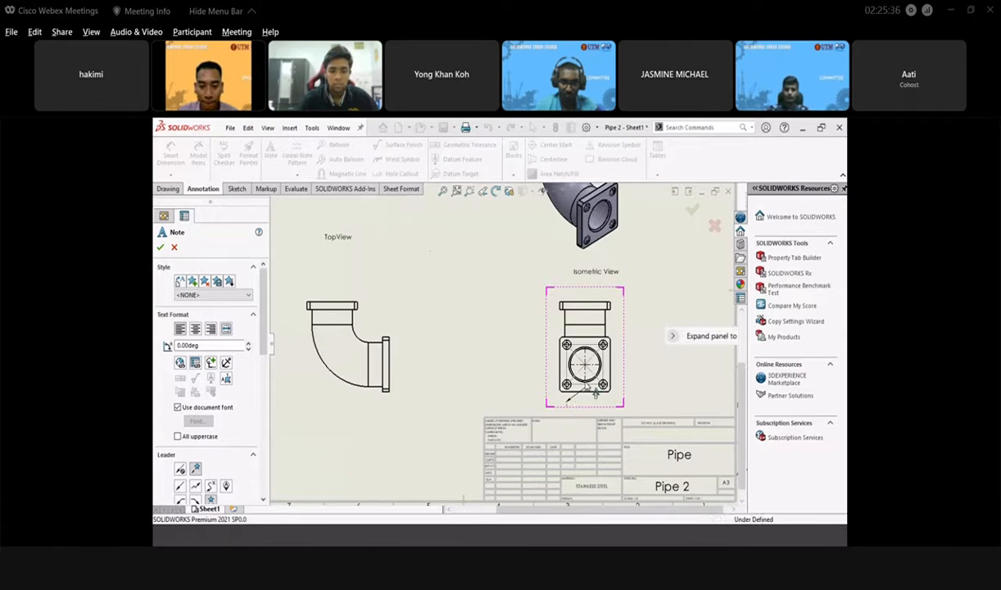
scroll(567, 412, "down", 3)
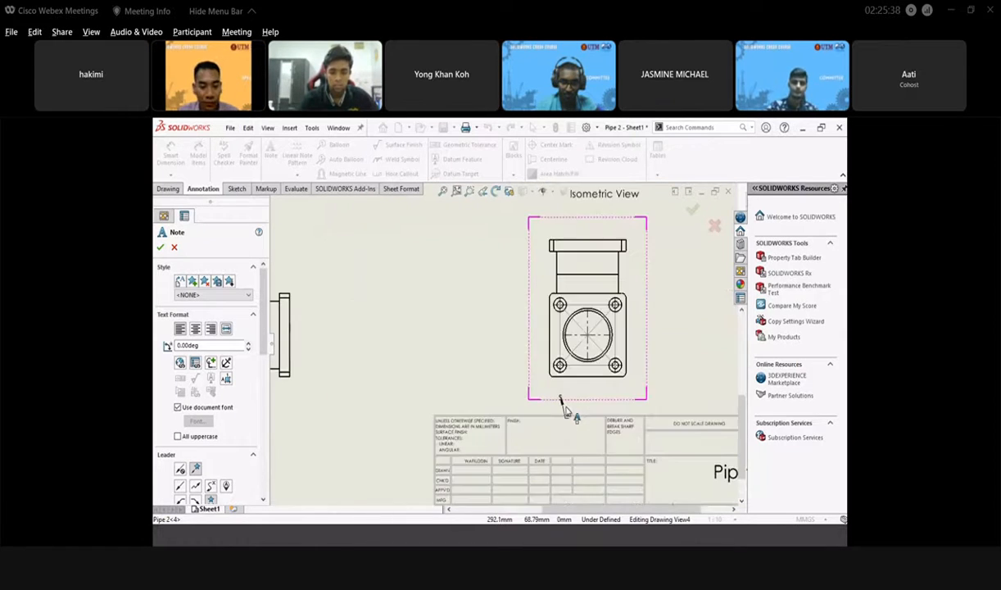
key("Escape")
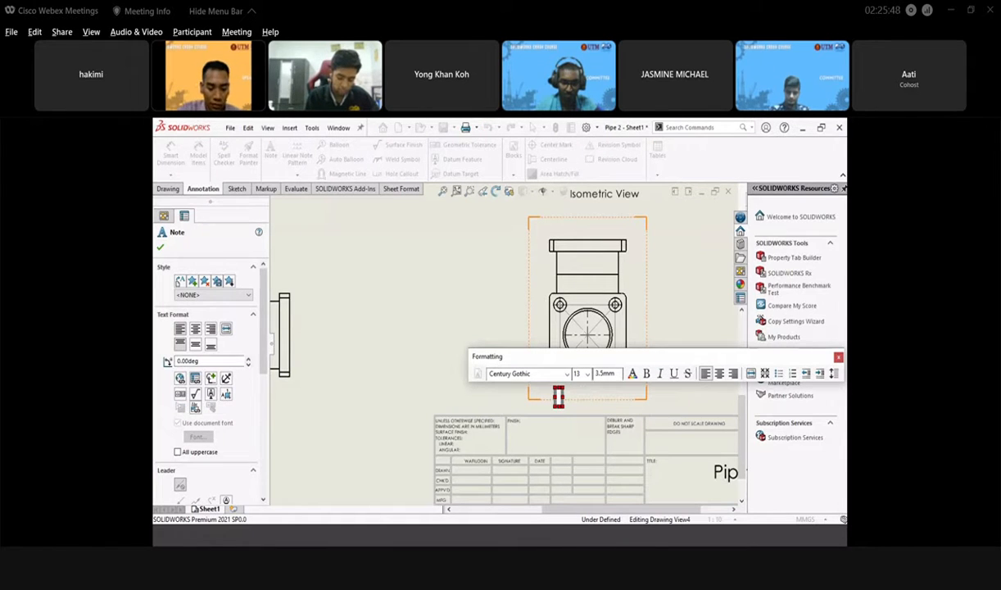
type("Side")
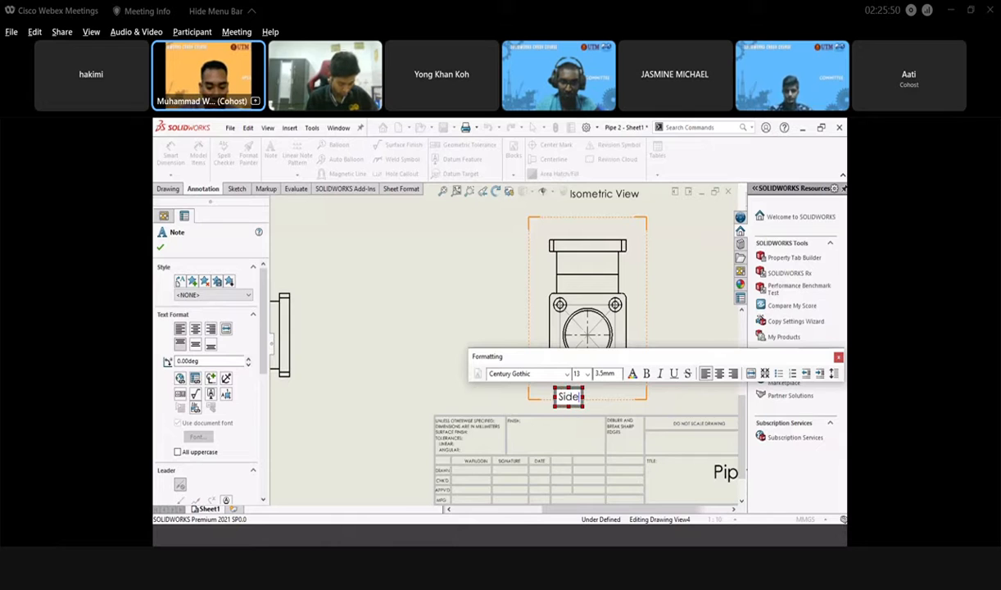
type(" View")
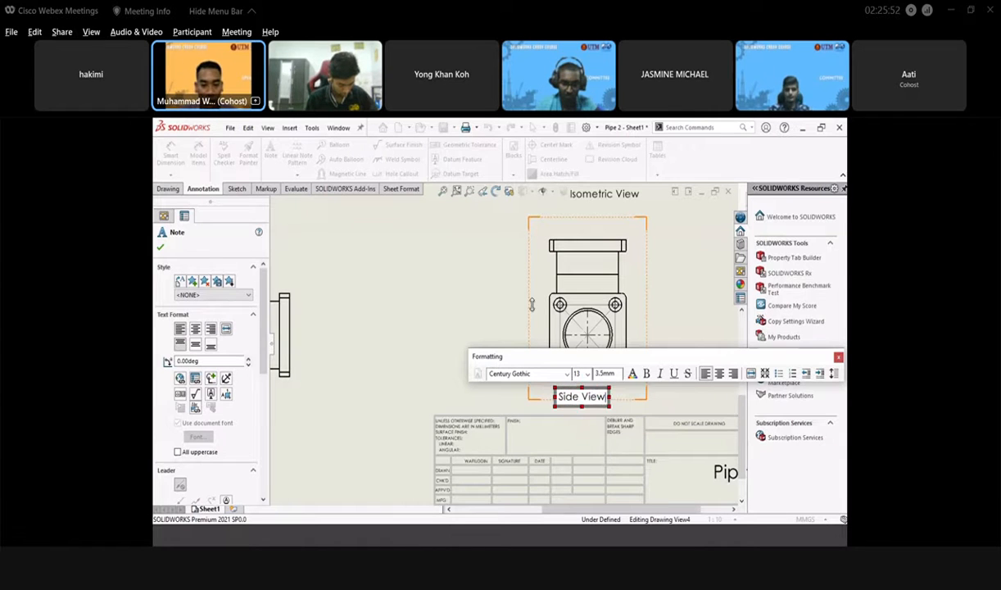
left_click(466, 408)
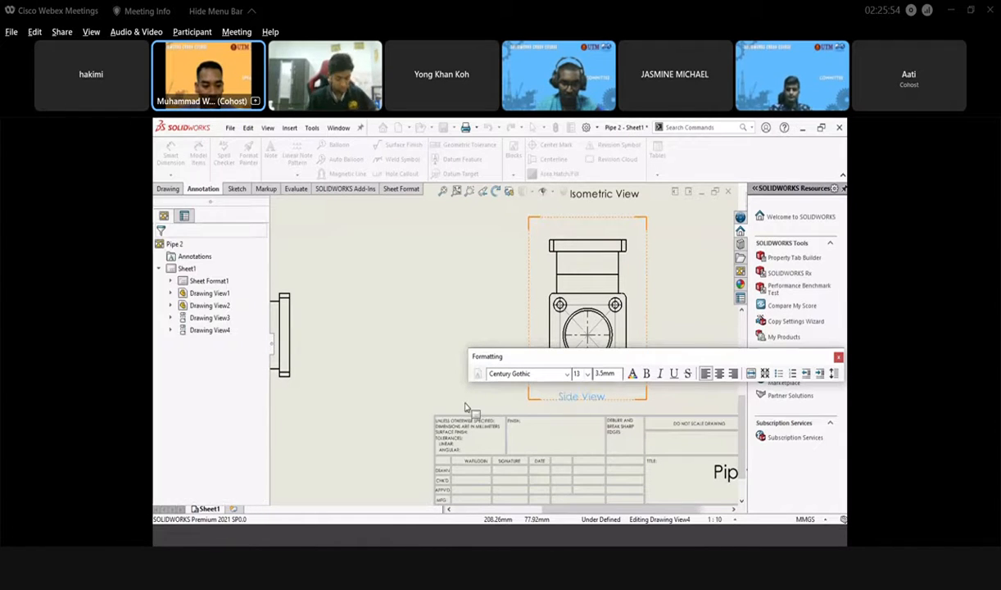
scroll(328, 391, "up", 6)
- Add a 'Front View' note beneath the lower-left elbow view
scroll(439, 347, "down", 1)
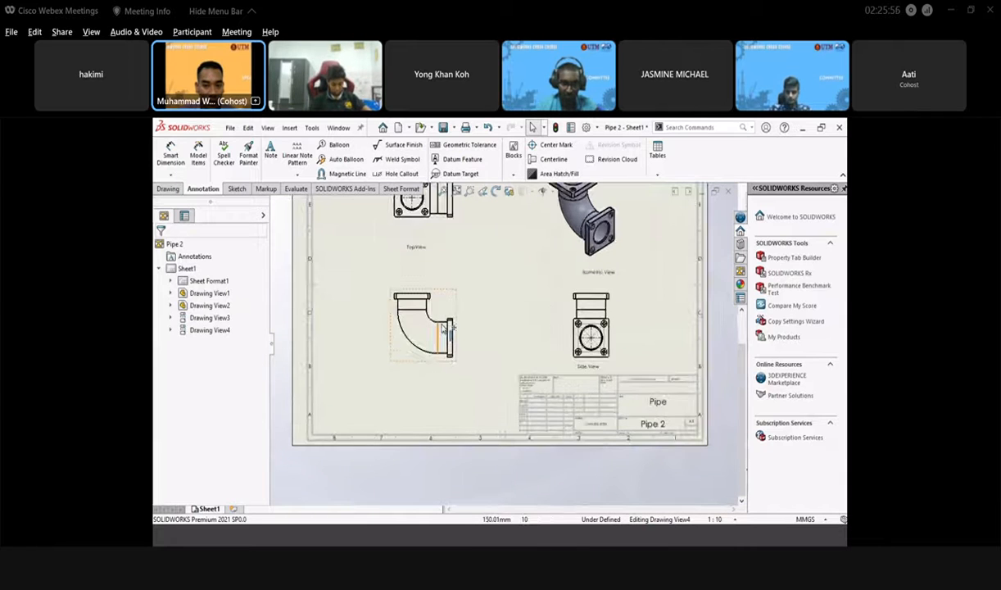
scroll(444, 327, "down", 1)
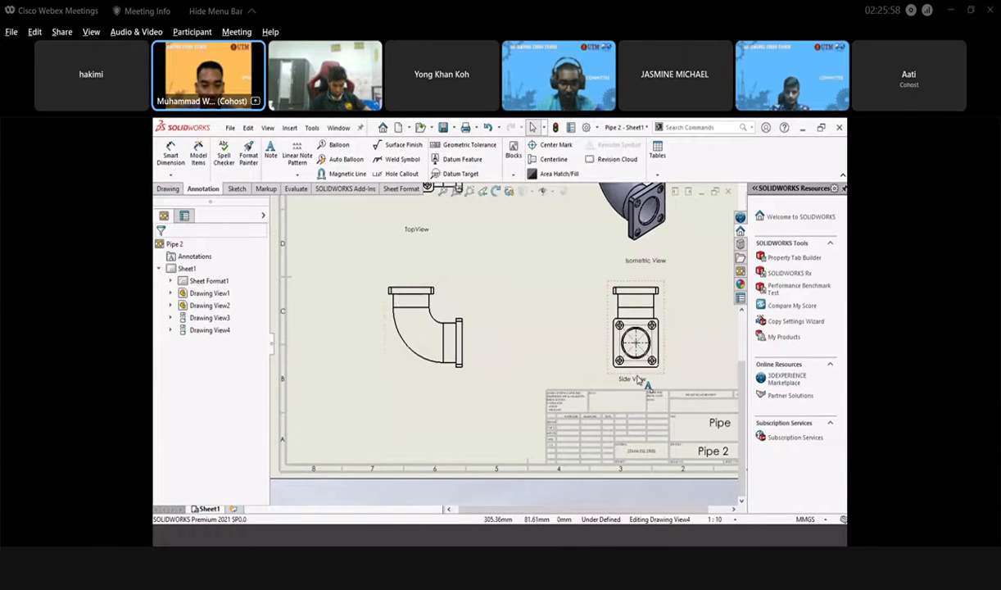
left_click(270, 152)
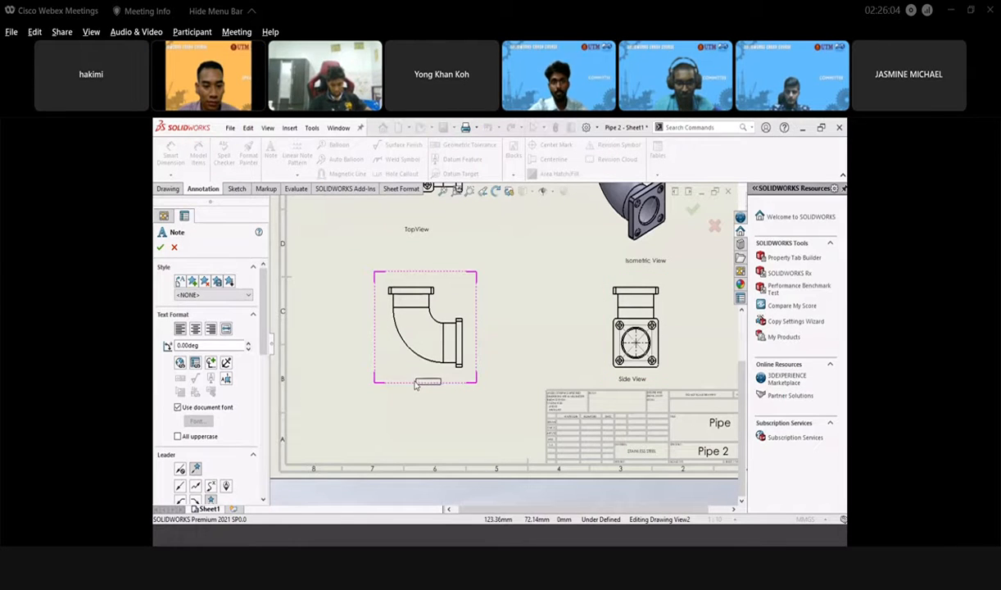
left_click(417, 383)
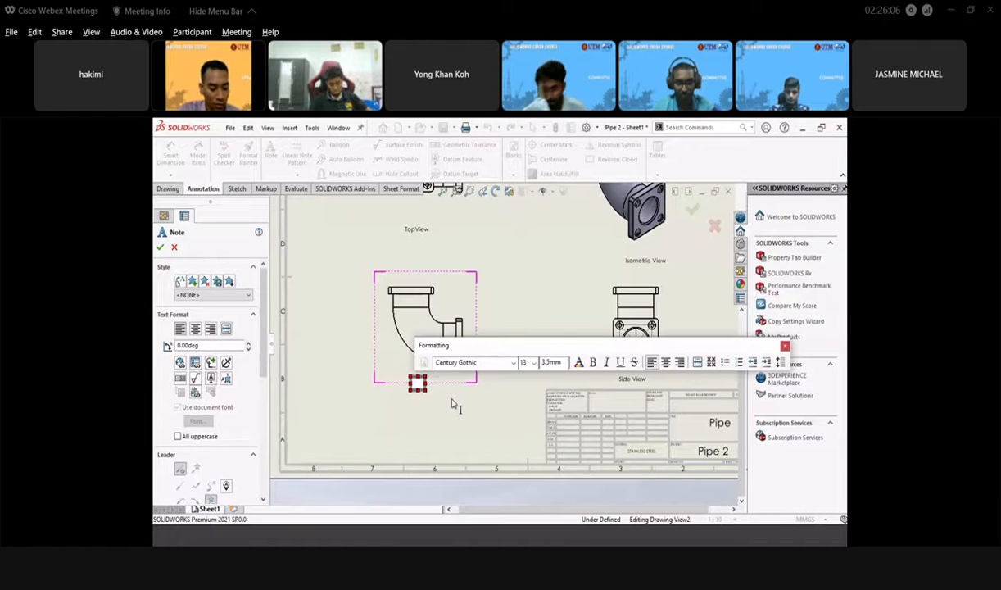
type("F")
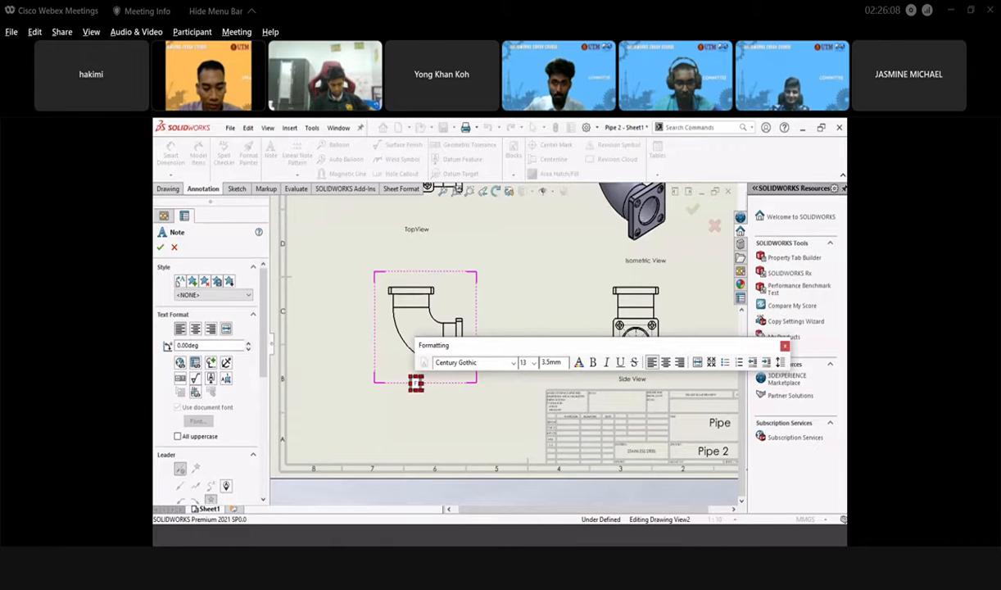
type("ront")
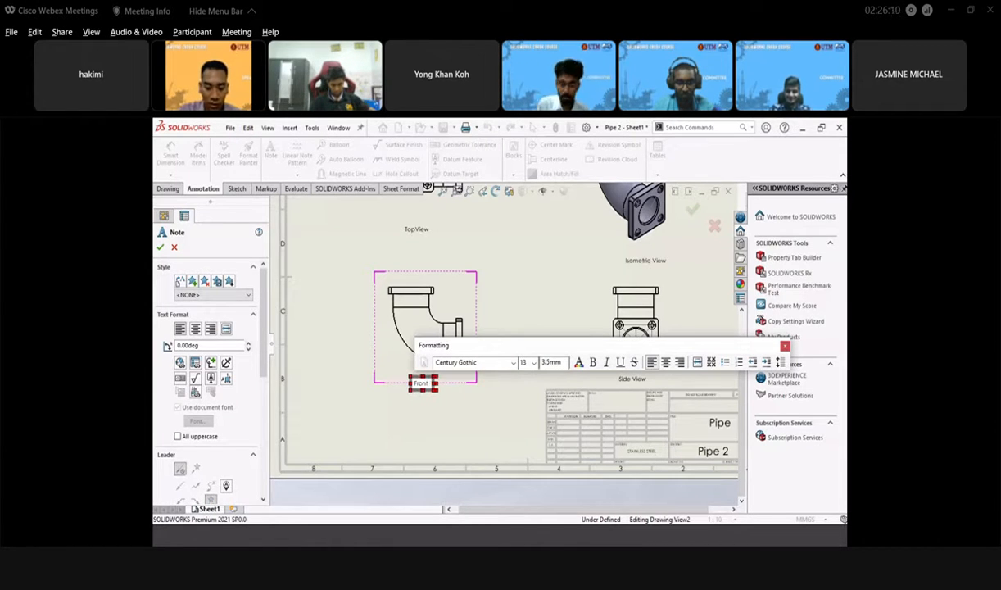
type(" V")
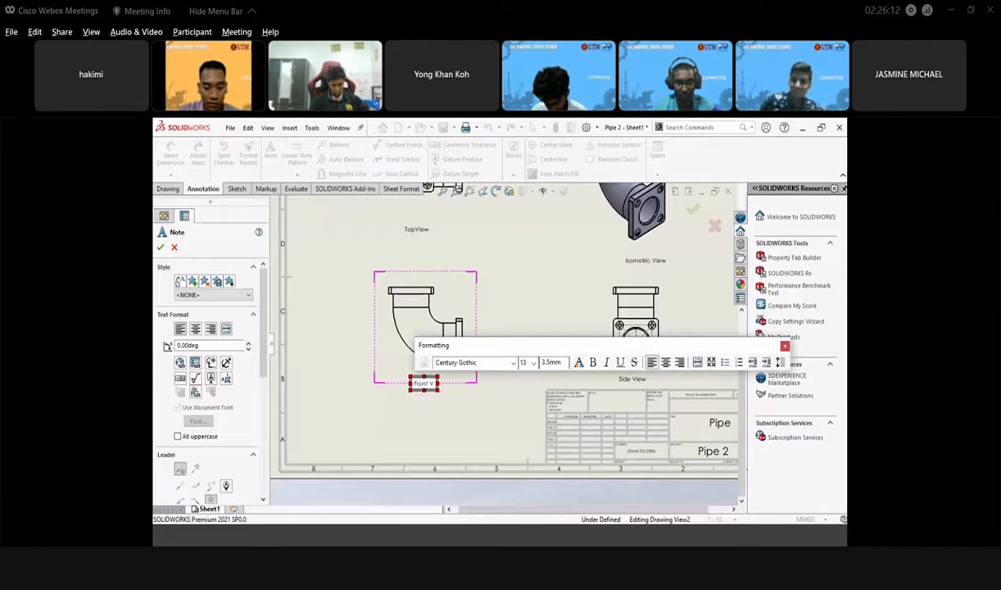
type("iew")
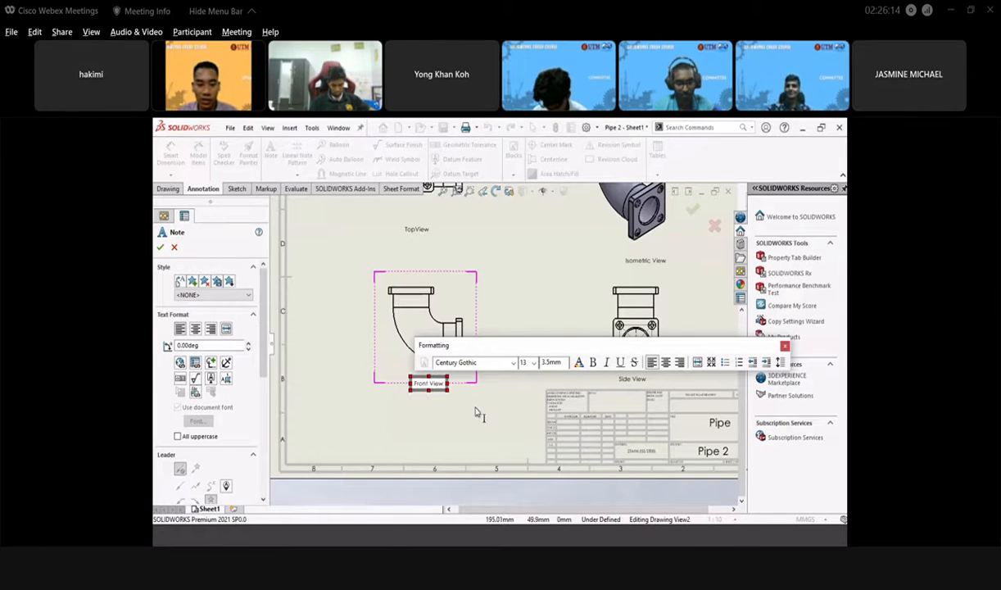
- Finish the Front View label, then open the Webex meeting chat beside the shared Q&A Session slide
left_click(476, 412)
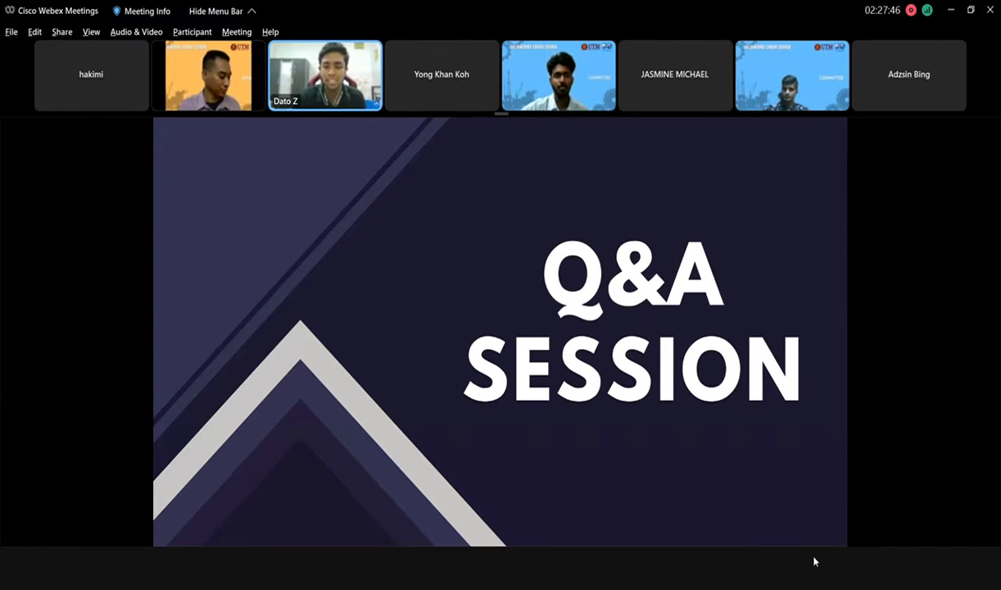
left_click(928, 567)
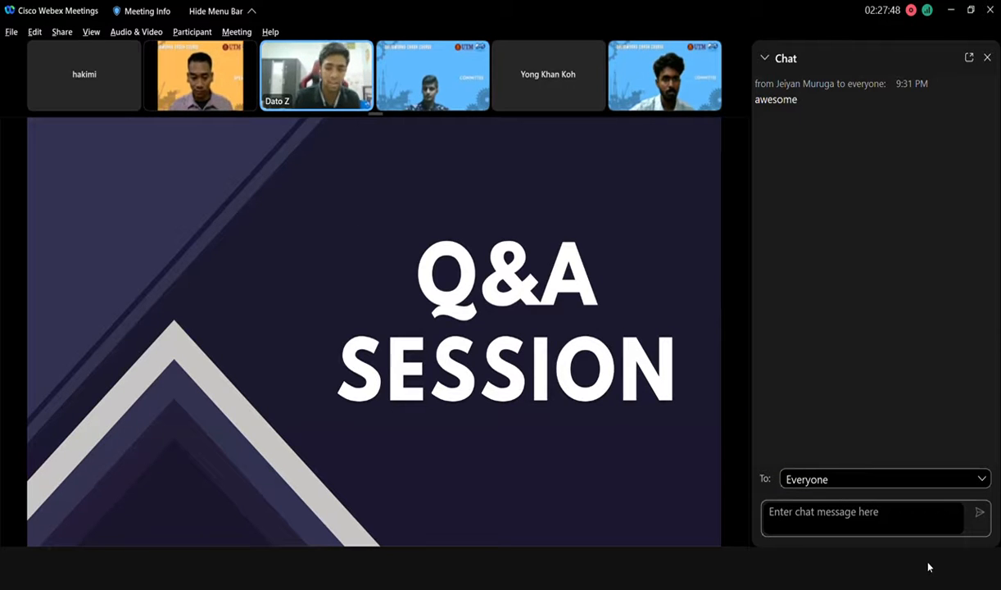